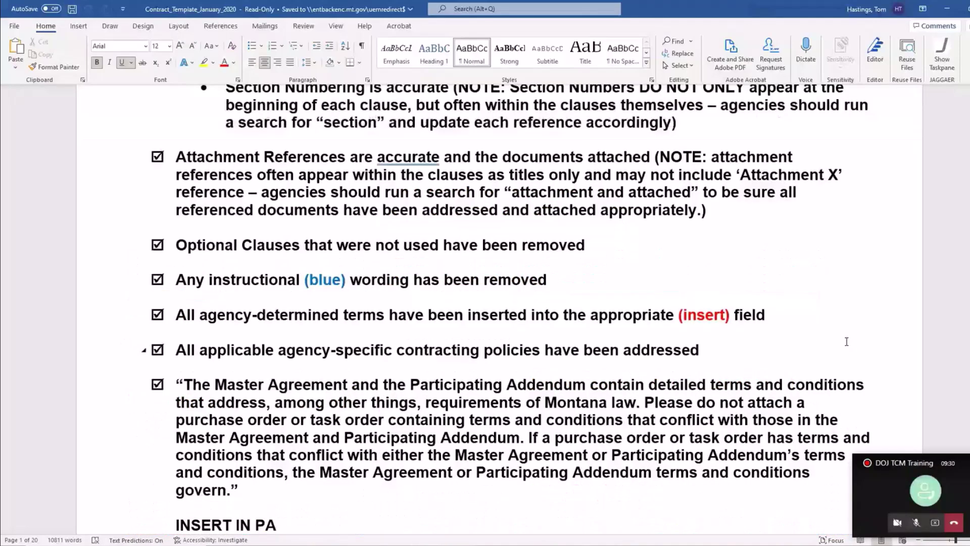
- Review the contract template's agency checklist, title and party placeholders, contract term and renewal clauses, and Section 2 cost adjustment options
scroll(847, 341, "up", 5)
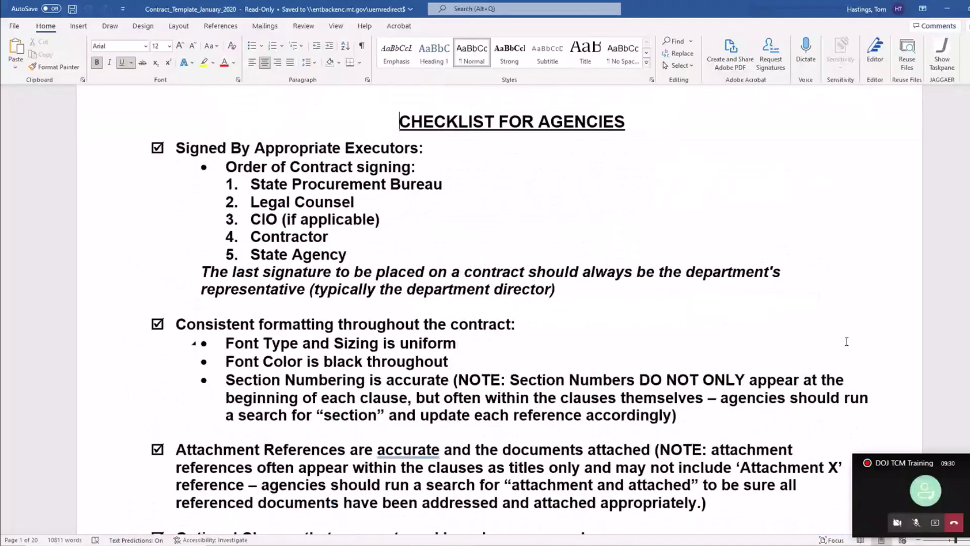
scroll(847, 341, "down", 4)
key("ctrl+Home")
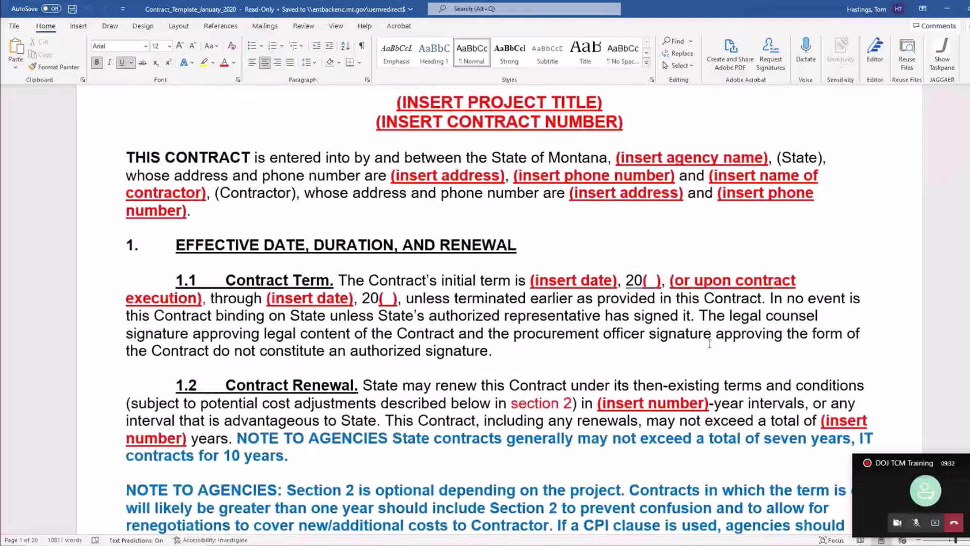
scroll(710, 344, "up", 2)
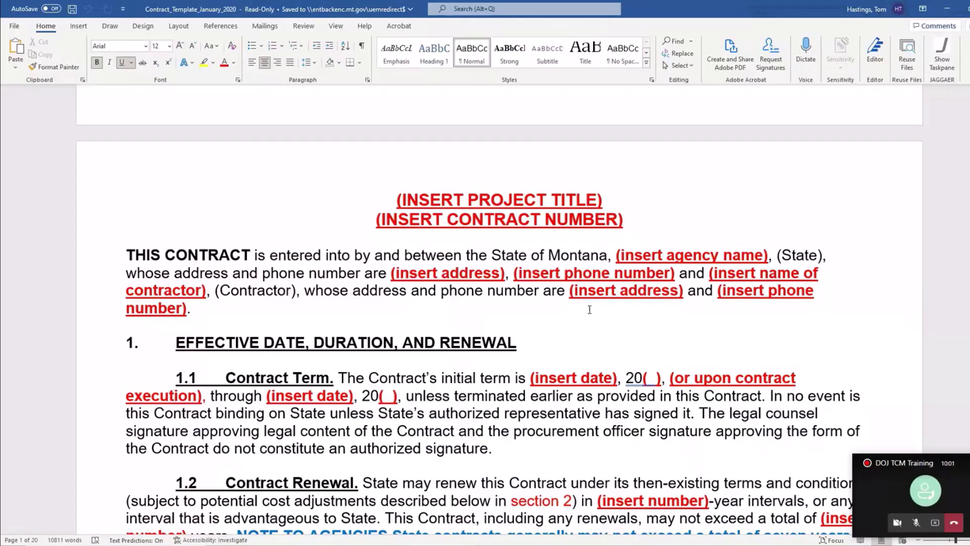
scroll(517, 315, "down", 6)
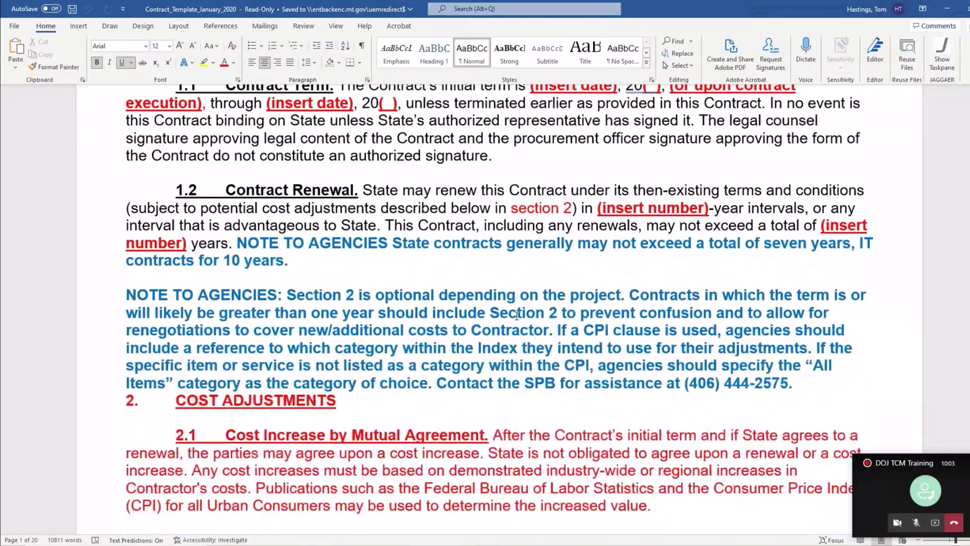
scroll(516, 316, "down", 3)
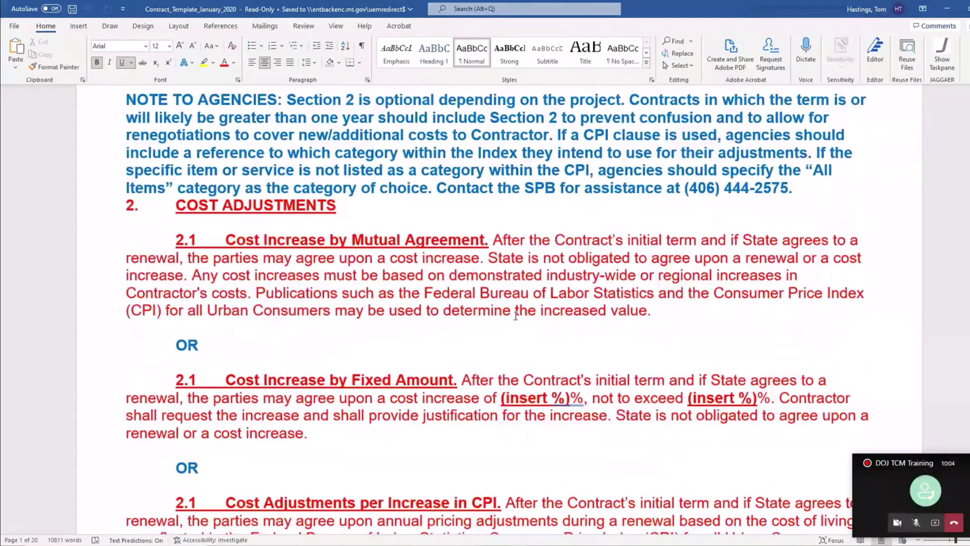
scroll(515, 315, "down", 3)
scroll(515, 313, "up", 15)
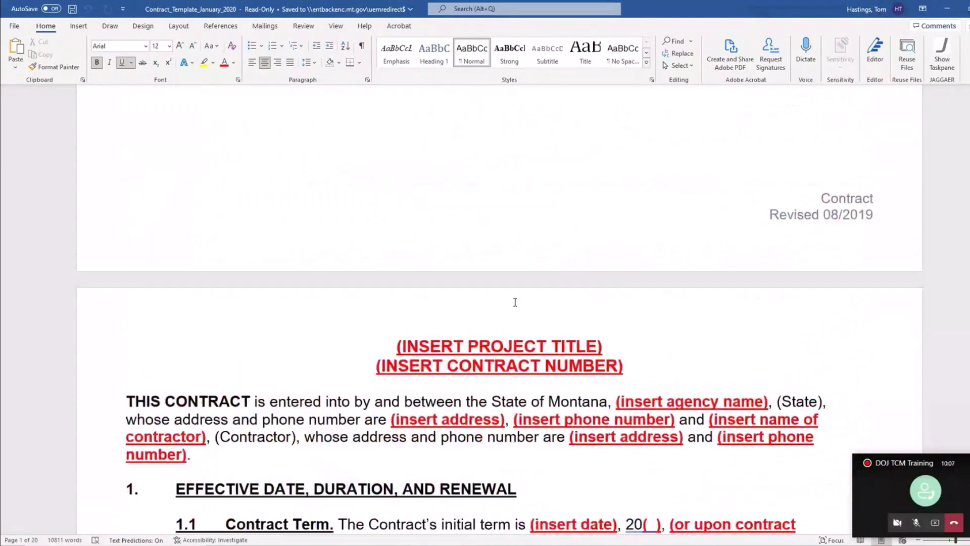
scroll(515, 302, "up", 3)
scroll(515, 303, "down", 7)
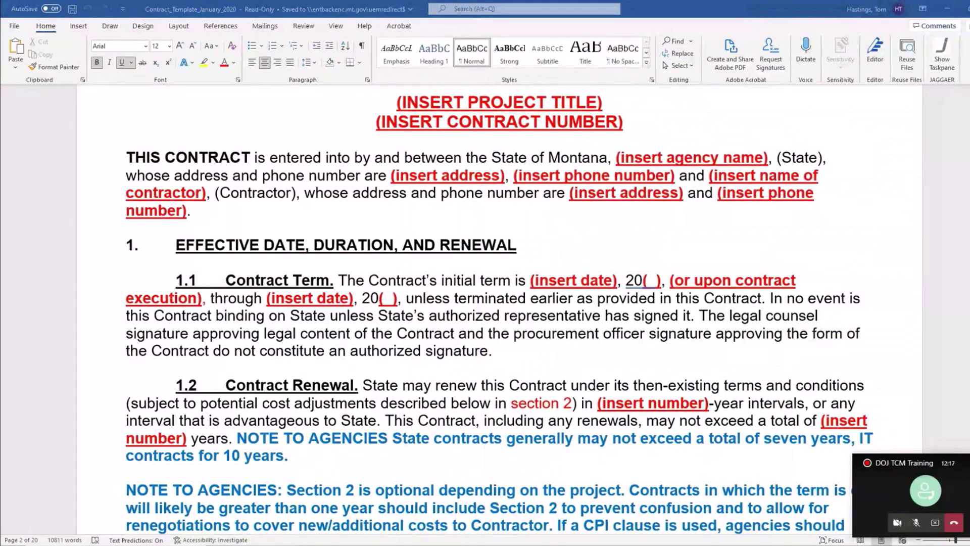
- Switch to the eMACS Marketplace dashboard in the browser and review its message board, shop search, quick links and vendor catalogs
key("alt+Tab")
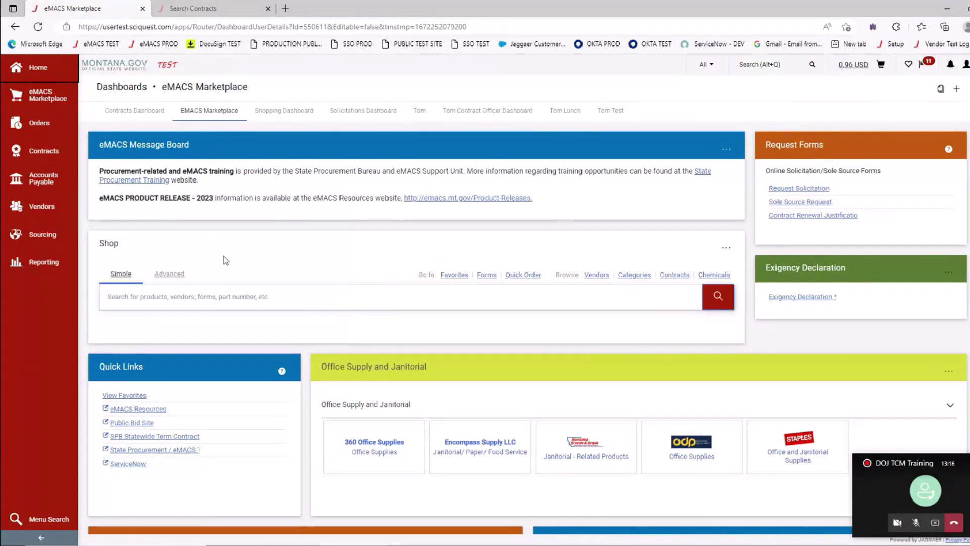
scroll(327, 277, "down", 1)
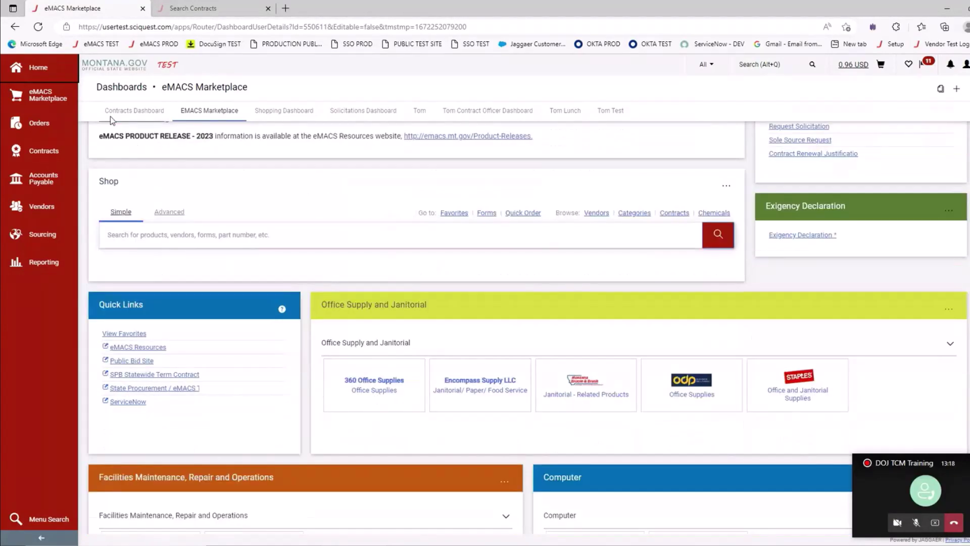
mouse_move(63, 90)
scroll(336, 222, "up", 2)
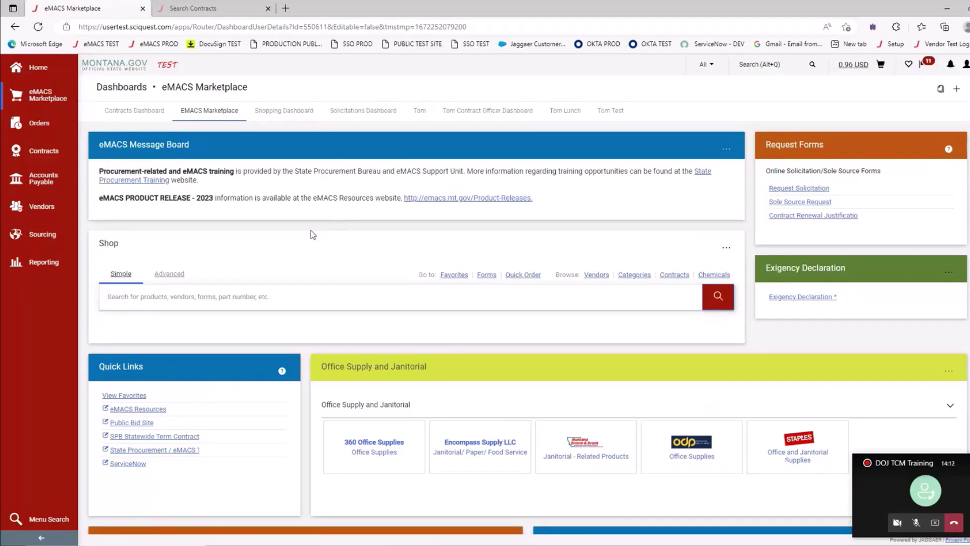
scroll(315, 251, "down", 1)
scroll(315, 251, "up", 1)
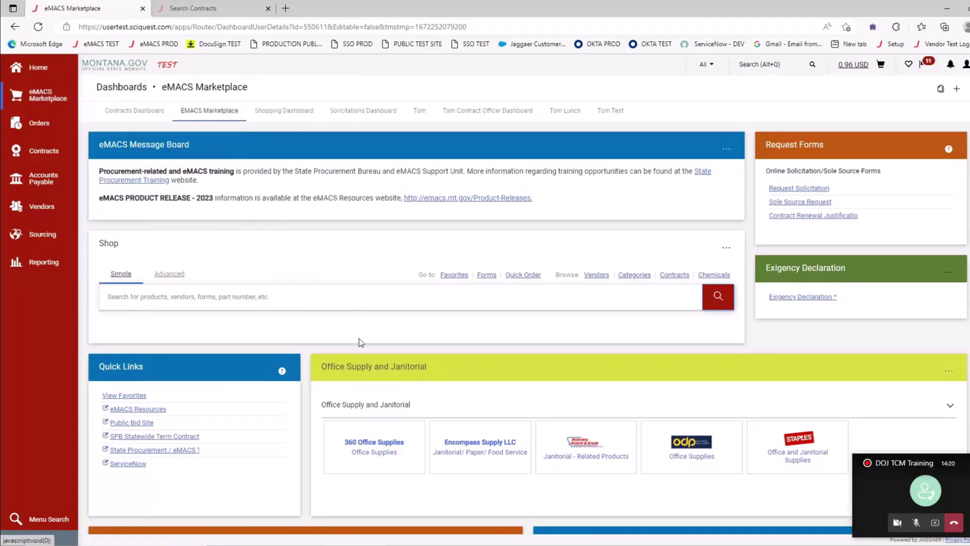
scroll(383, 431, "down", 1)
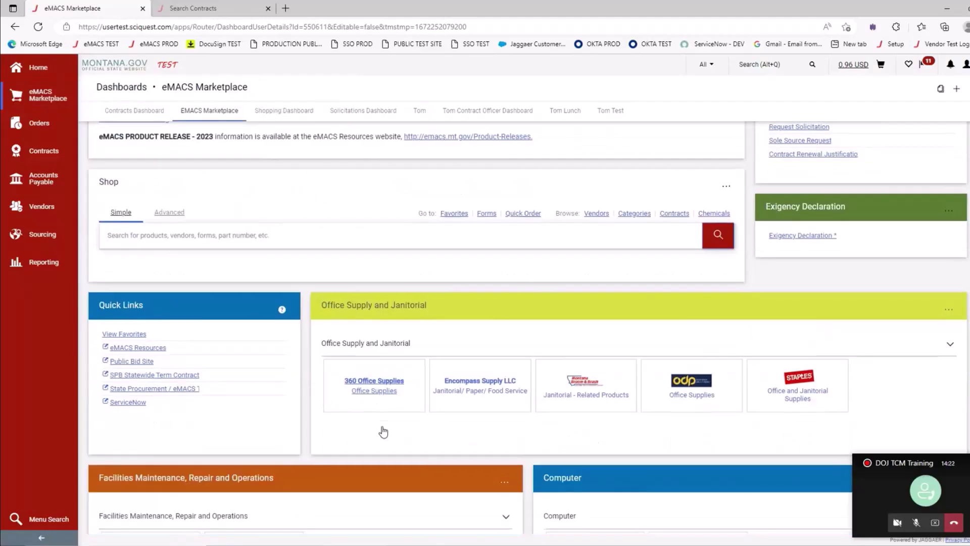
scroll(384, 430, "down", 2)
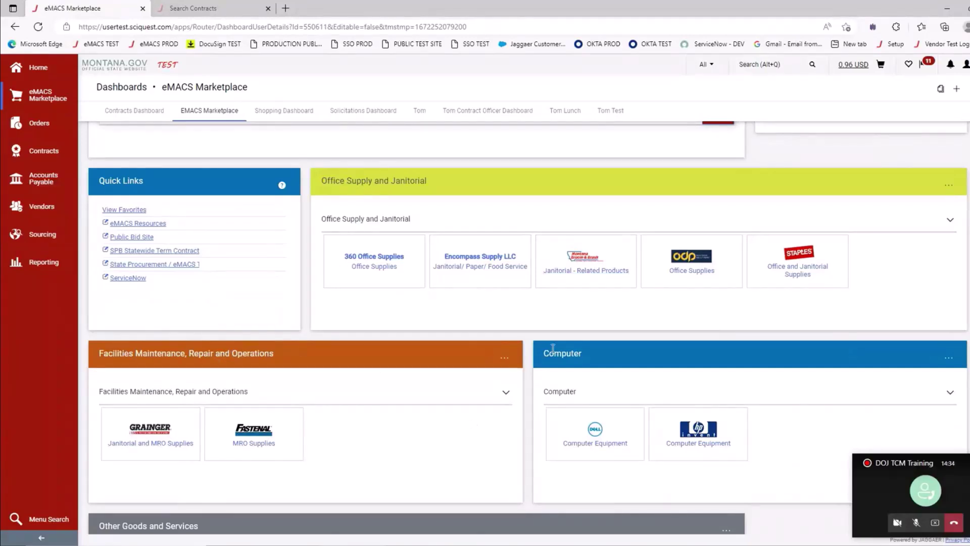
scroll(549, 346, "up", 3)
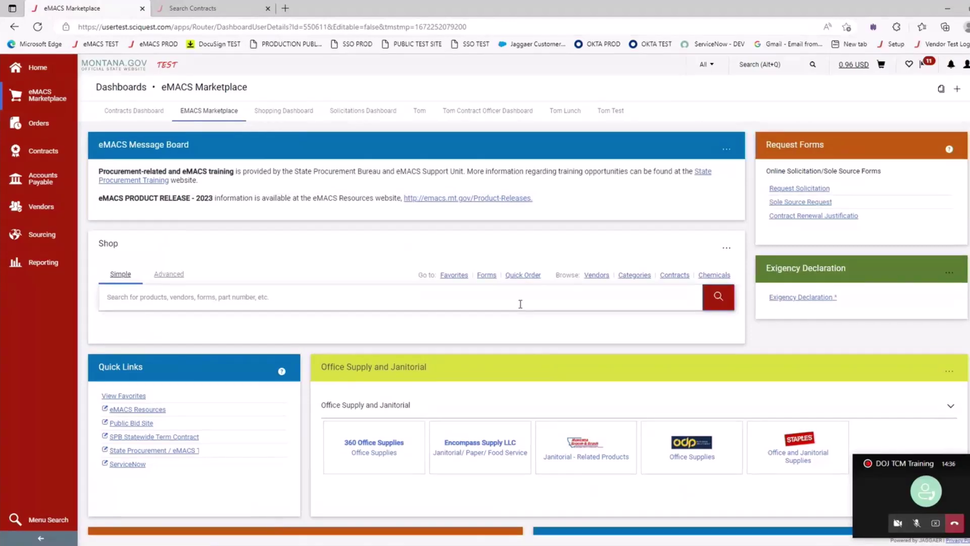
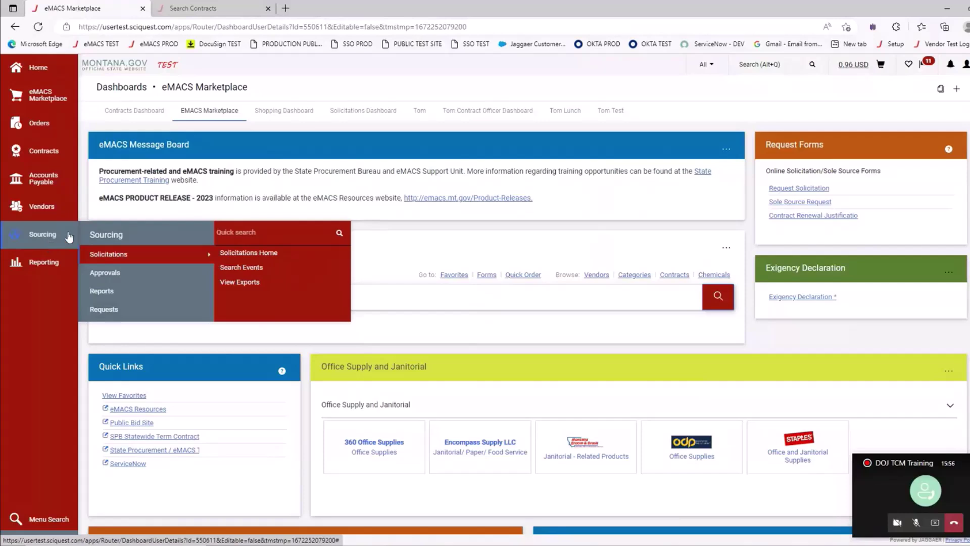
- Examine the functions offered under Sourcing and Contracts, including the contract, approval, report and request options
mouse_move(56, 151)
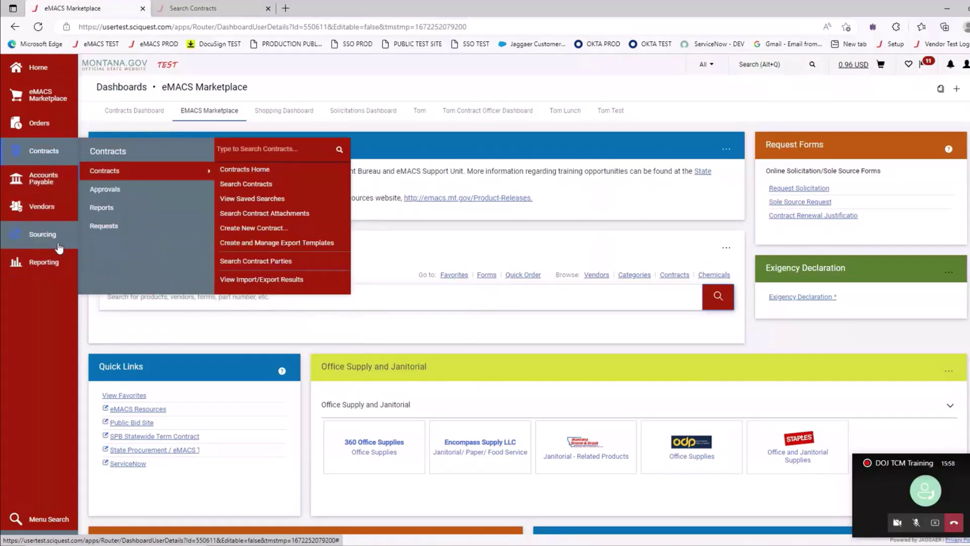
mouse_move(59, 244)
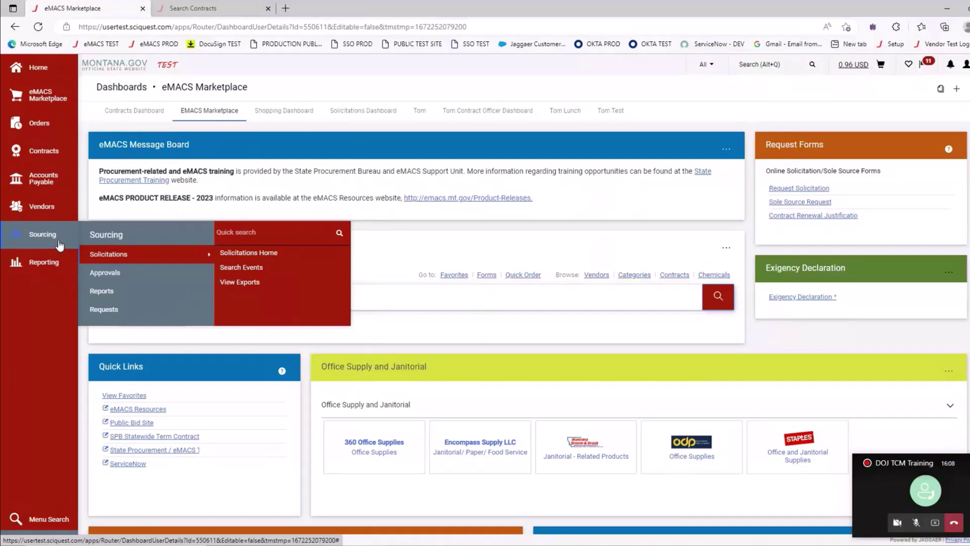
mouse_move(62, 272)
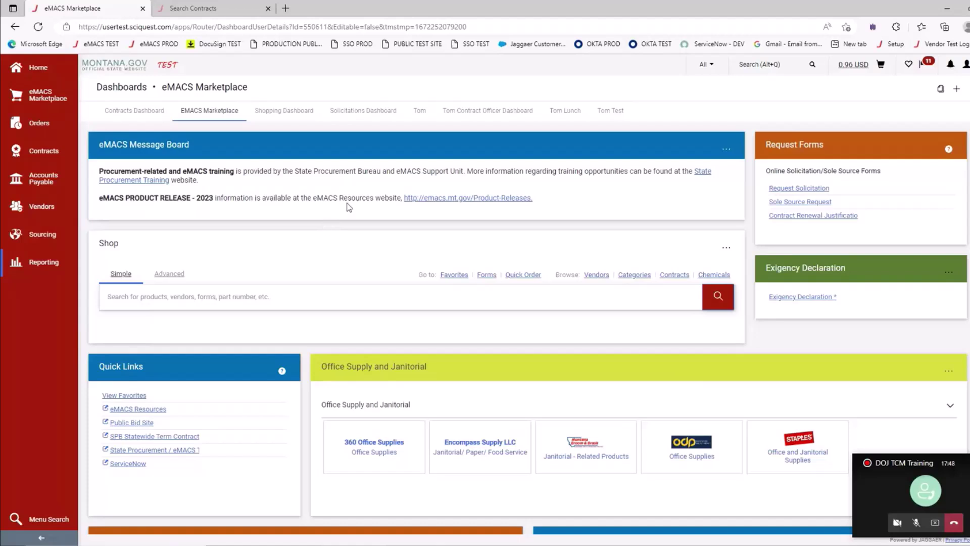
mouse_move(62, 158)
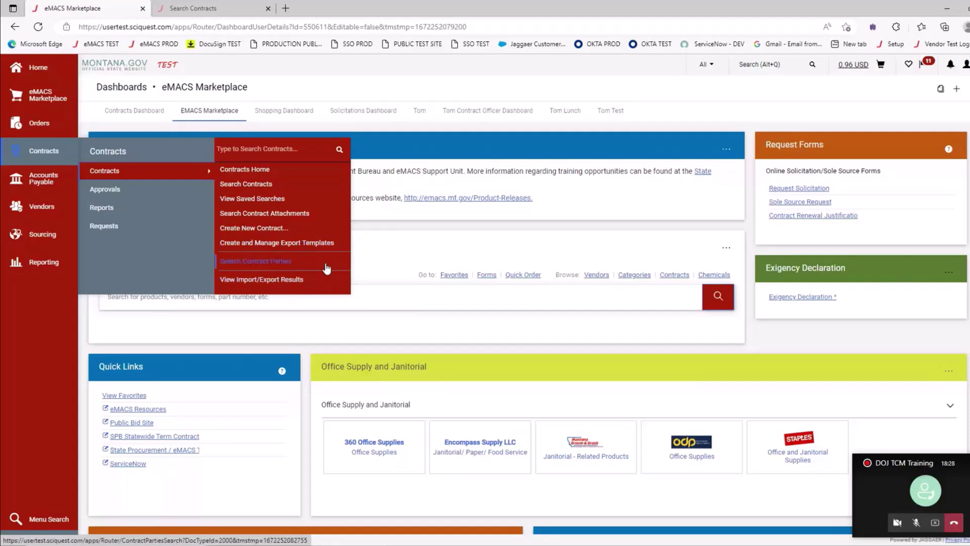
mouse_move(124, 191)
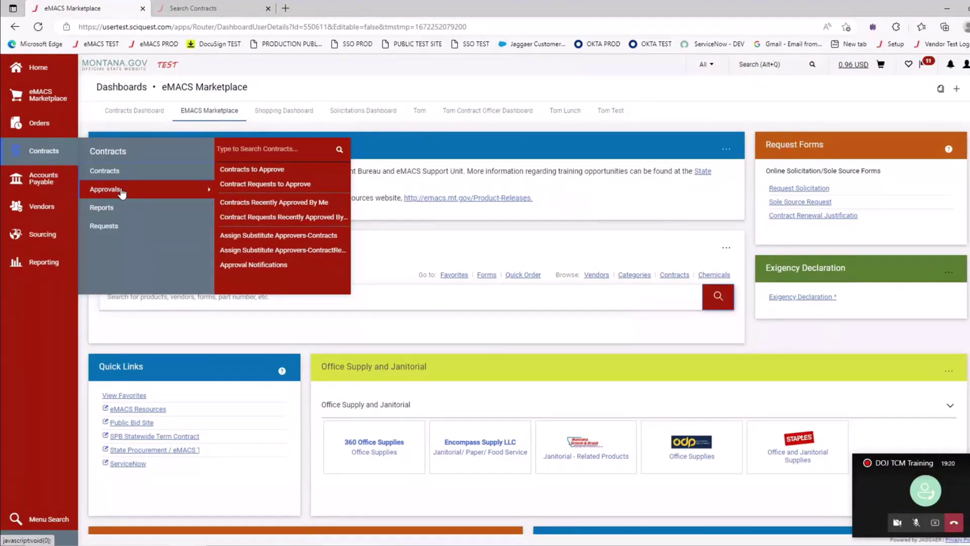
mouse_move(127, 212)
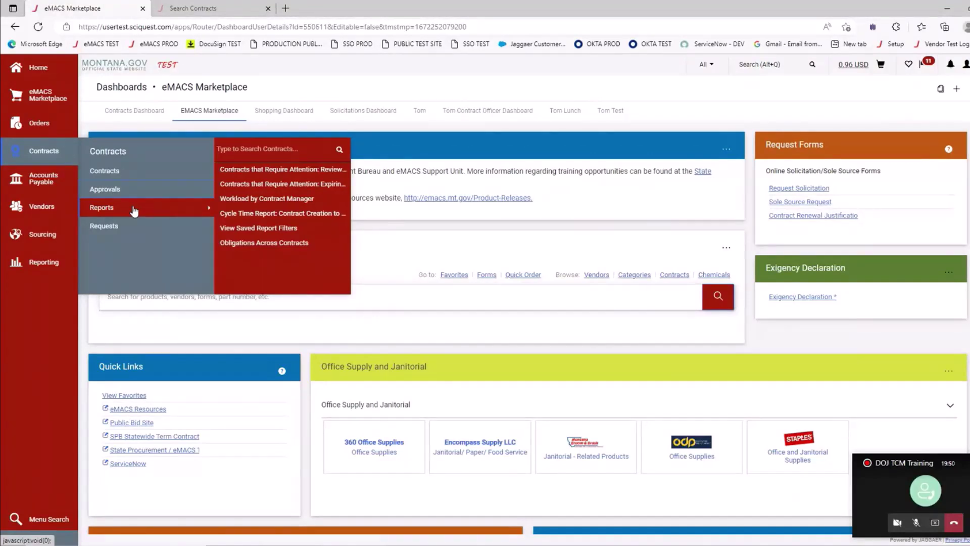
mouse_move(136, 232)
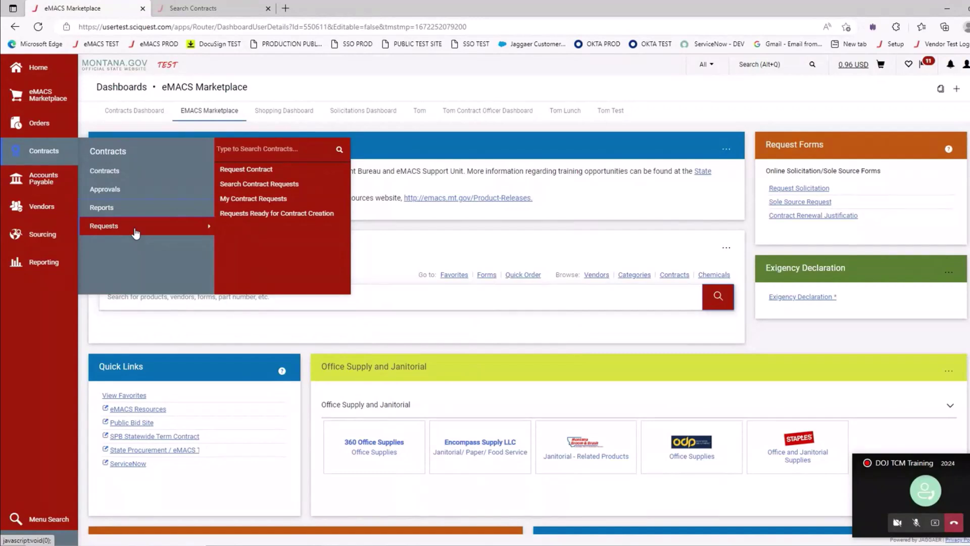
mouse_move(129, 173)
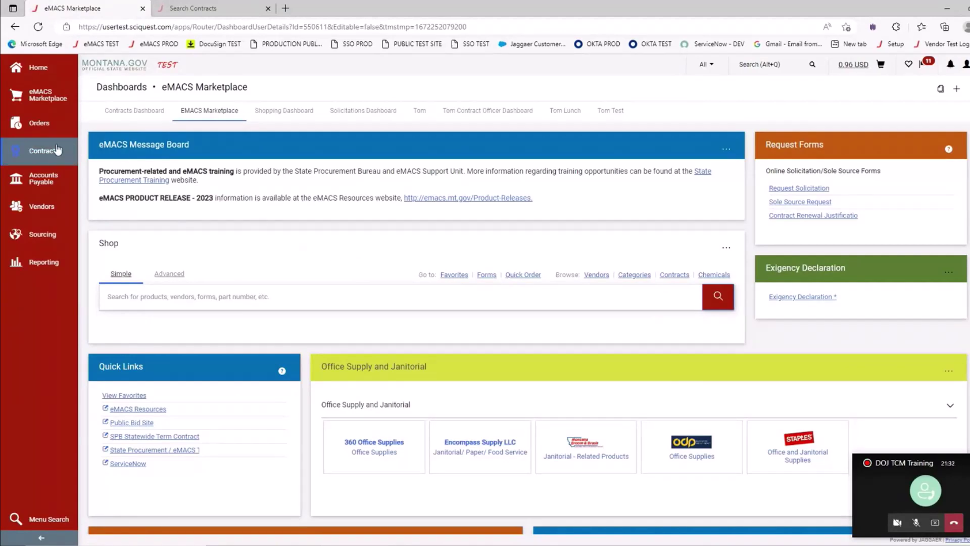
- Start creating a new contract and enter test as the contract name
mouse_move(52, 155)
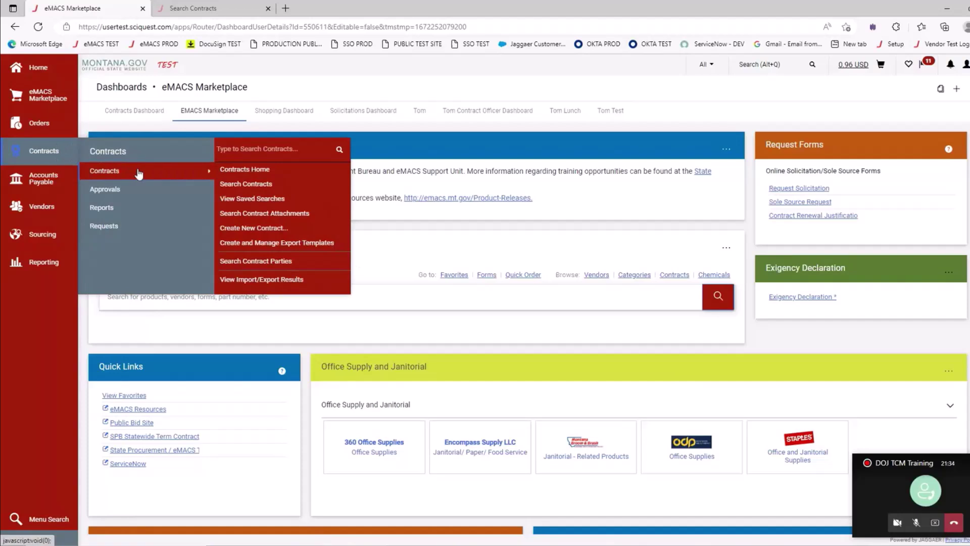
left_click(268, 230)
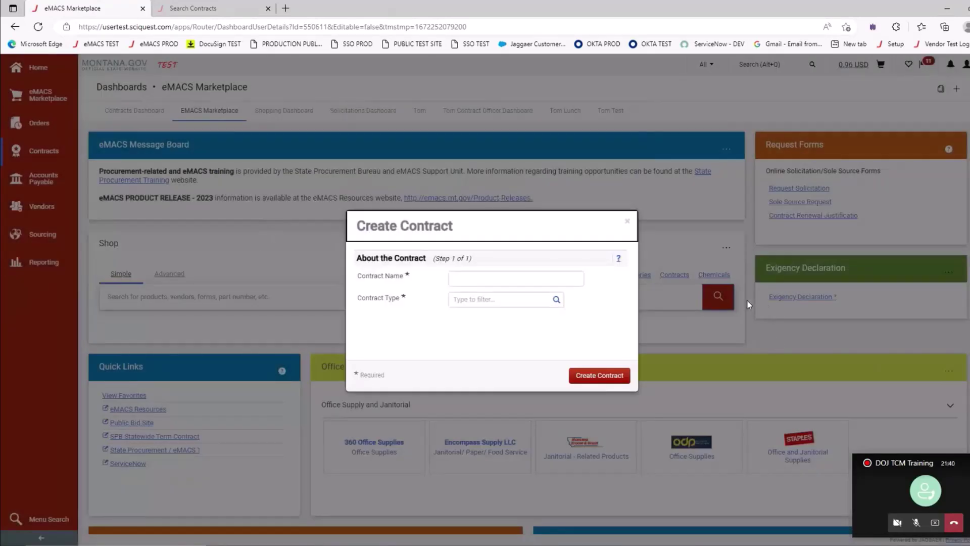
left_click(487, 278)
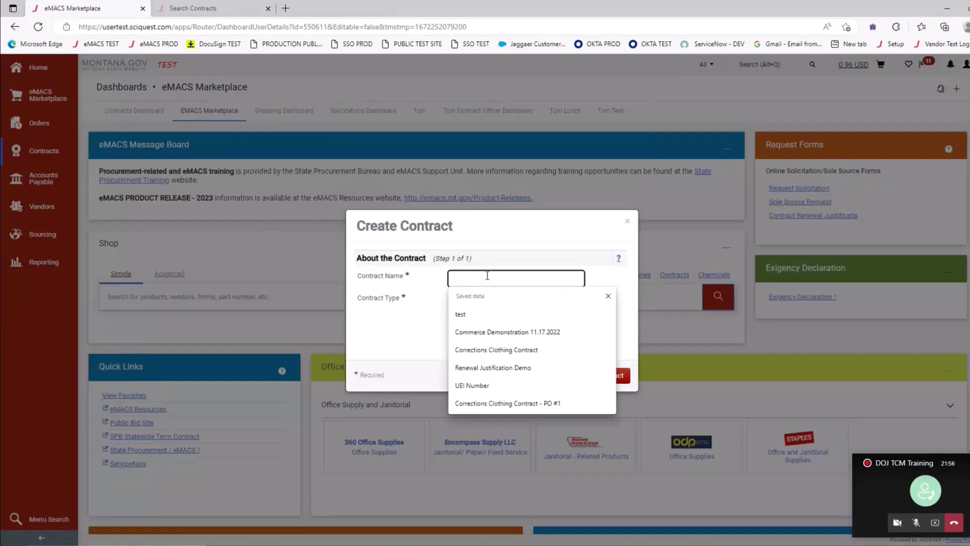
left_click(482, 315)
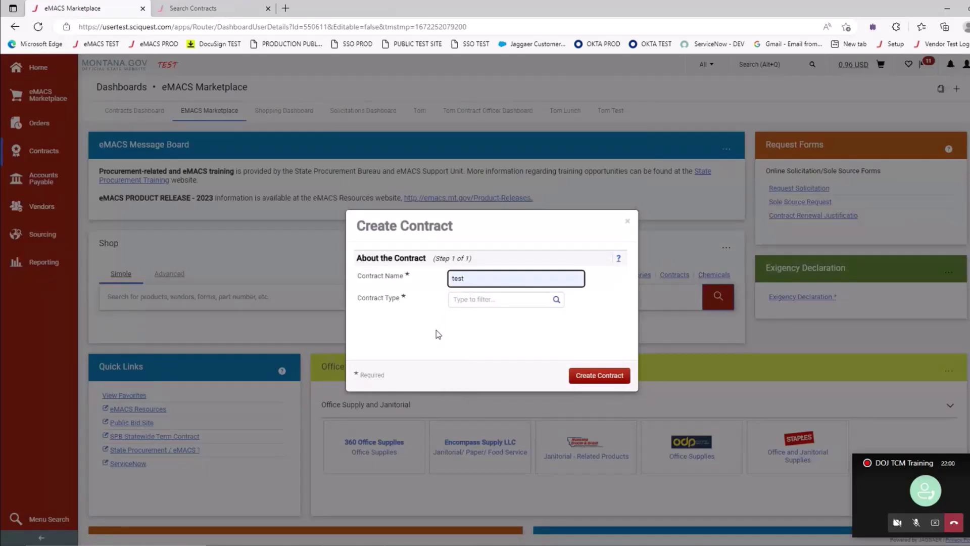
- Set the contract type to Standard Contract from the Non-Revenue Generating Contracts group and save the selection
left_click(557, 301)
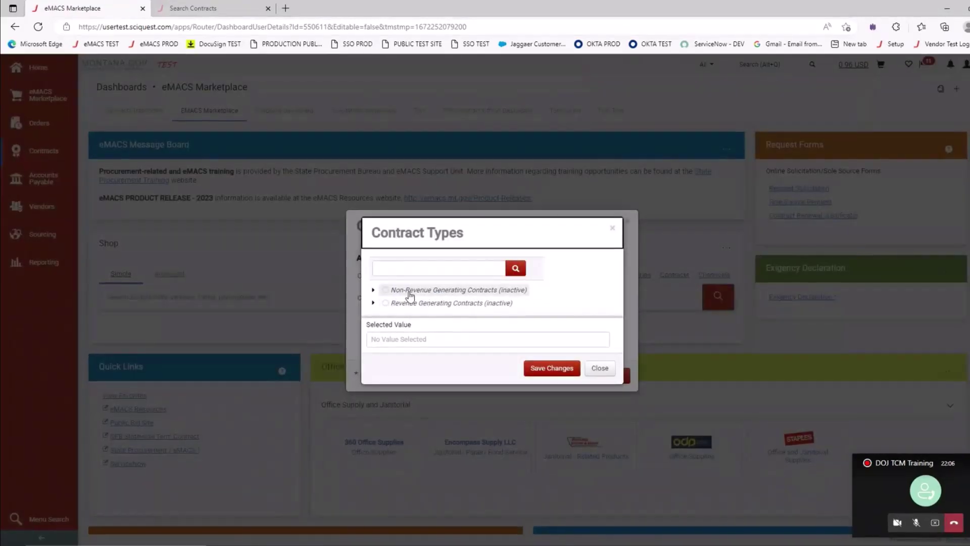
left_click(373, 290)
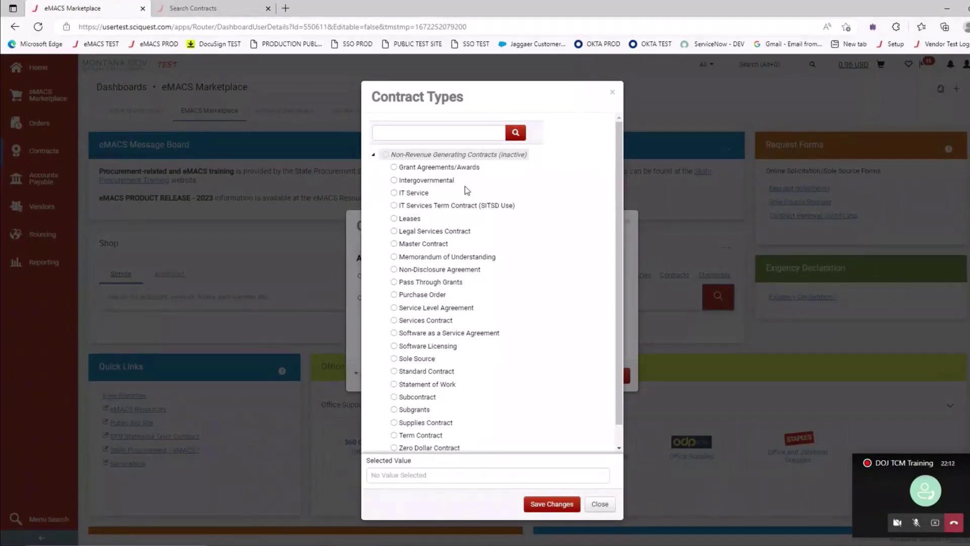
scroll(475, 324, "down", 1)
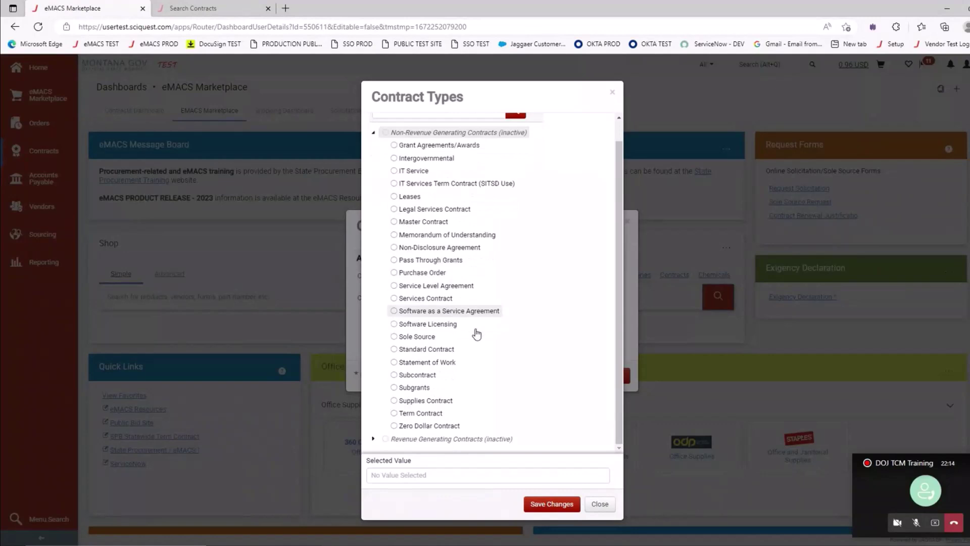
scroll(476, 329, "up", 1)
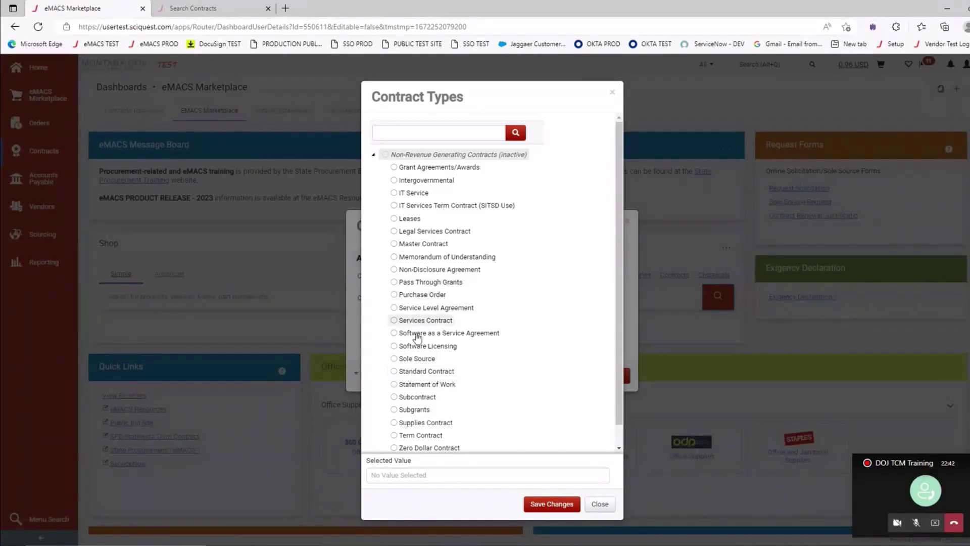
left_click(394, 372)
left_click(562, 507)
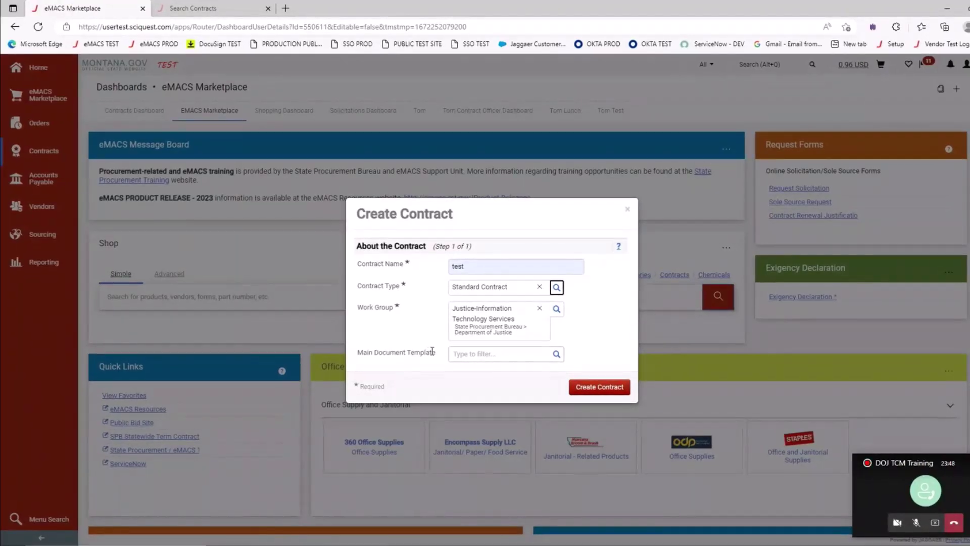
- Create the contract without a main document template and check the status on its Contract Header page
left_click_drag(436, 352, 402, 325)
left_click(409, 317)
left_click(601, 387)
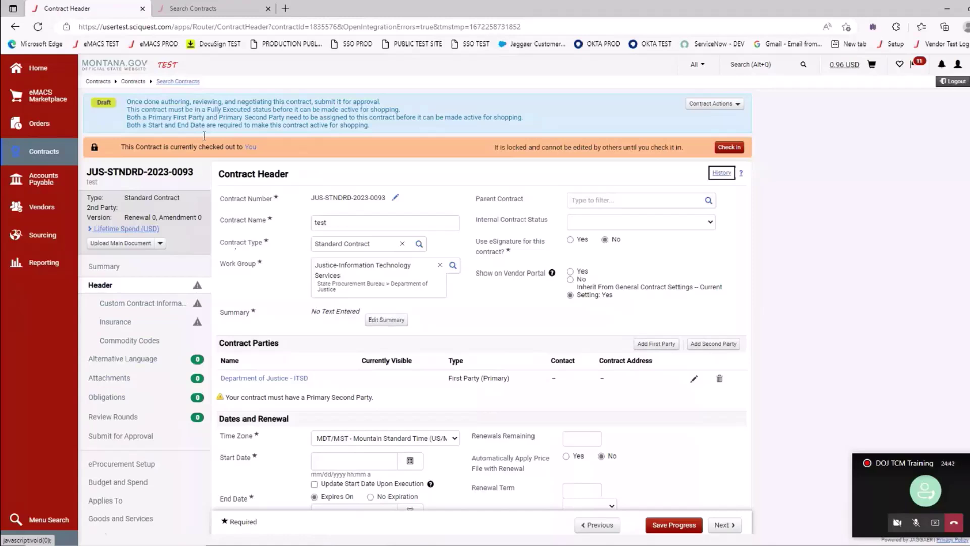
left_click_drag(122, 103, 99, 104)
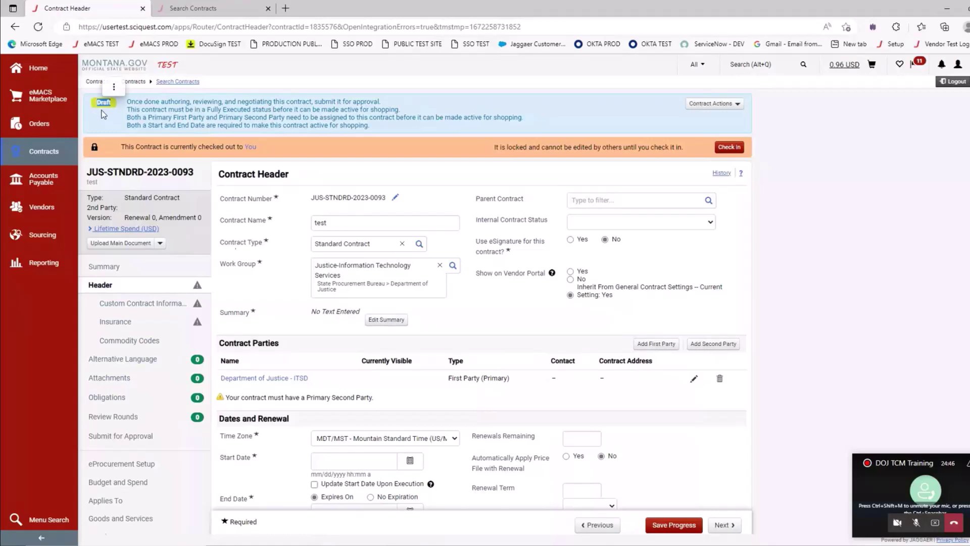
left_click(114, 118)
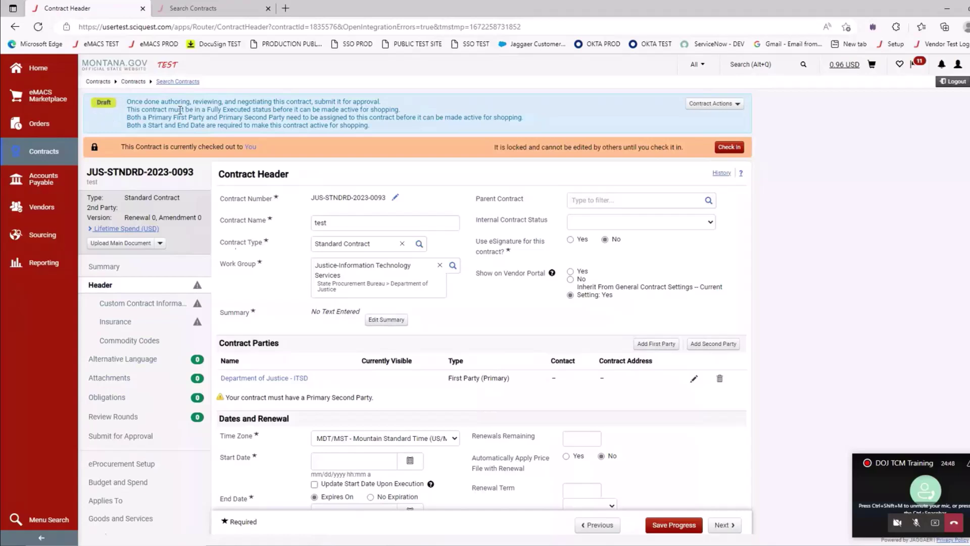
- Review the contract status values on the Search Contracts page and the Internal Contract Status choices on the test contract's header
left_click(202, 12)
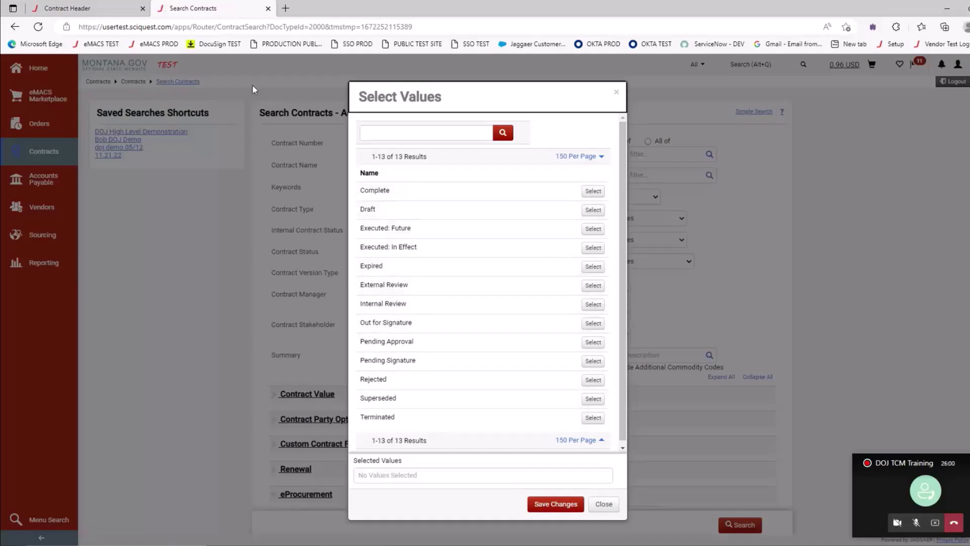
left_click(102, 14)
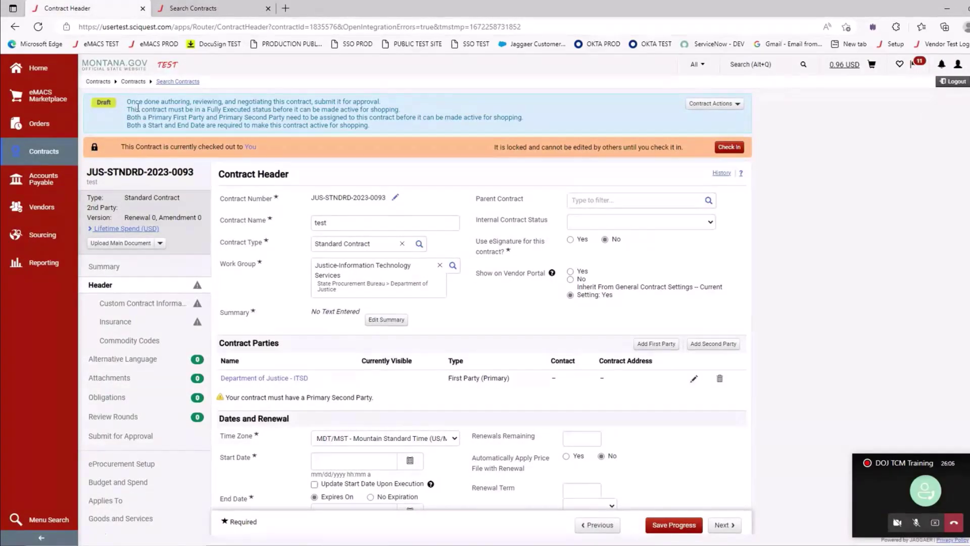
left_click(739, 107)
left_click(364, 225)
left_click(601, 224)
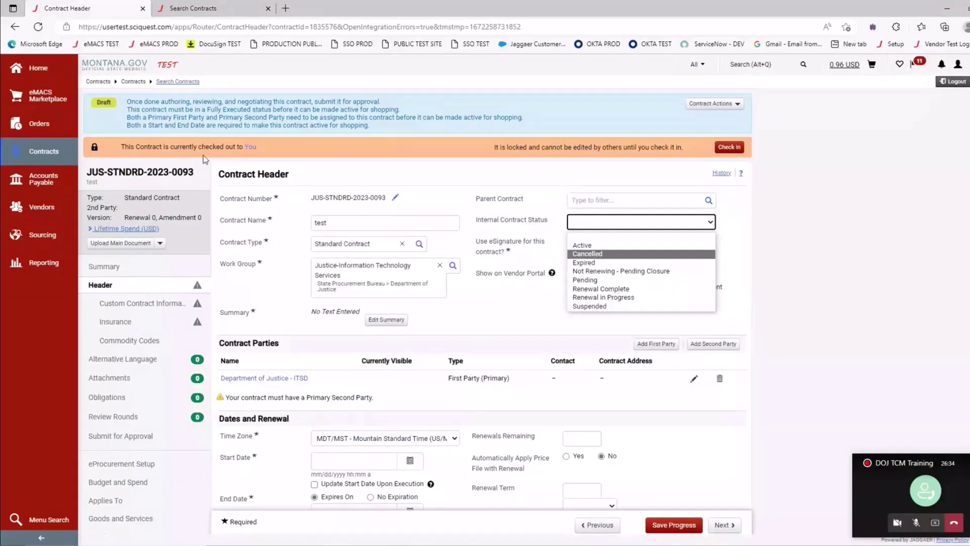
- Check the test contract in and check it back out for editing
left_click(742, 148)
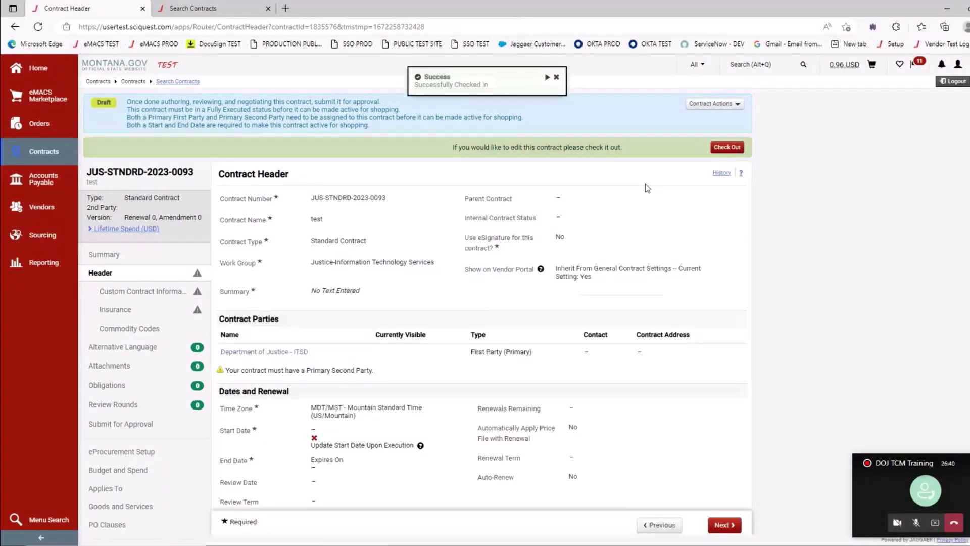
left_click_drag(530, 218, 472, 220)
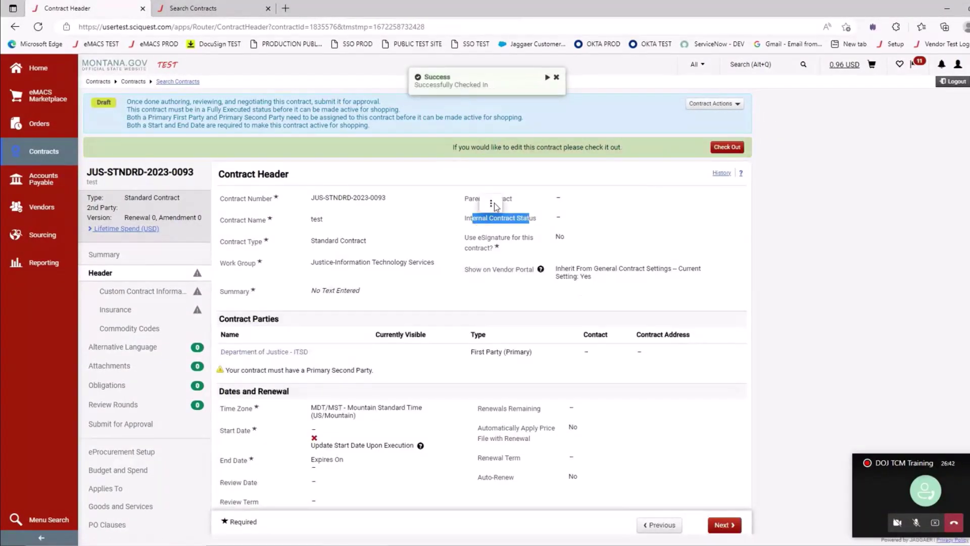
left_click(492, 203)
left_click(424, 233)
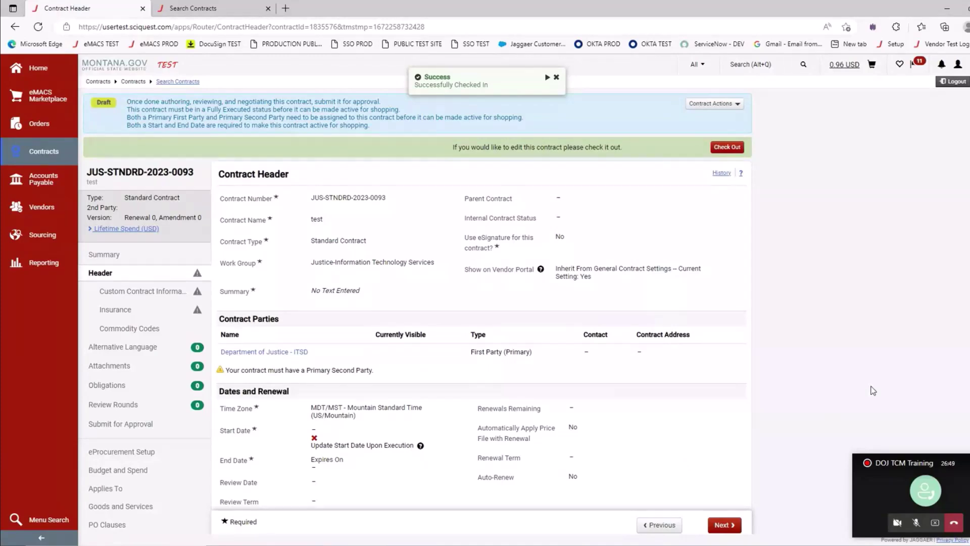
left_click(725, 147)
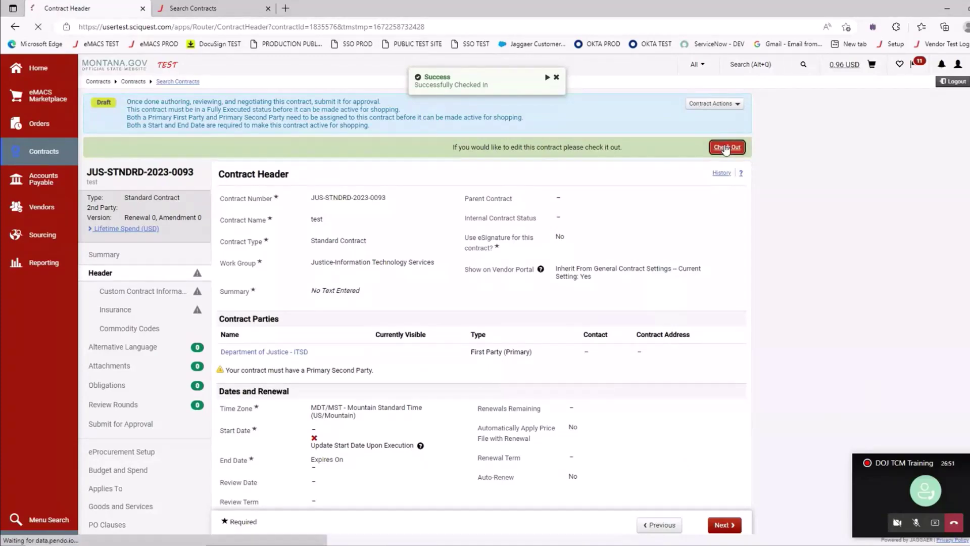
left_click(643, 201)
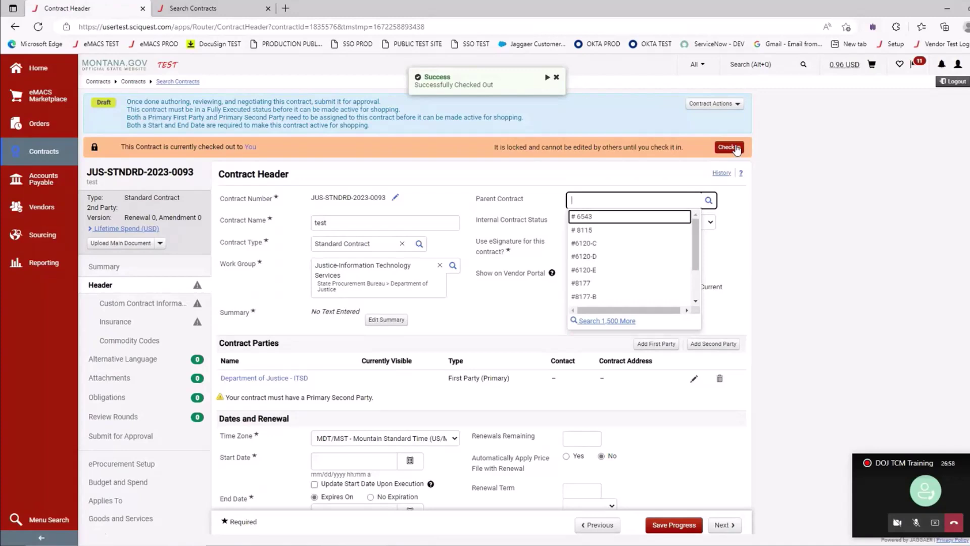
left_click(791, 231)
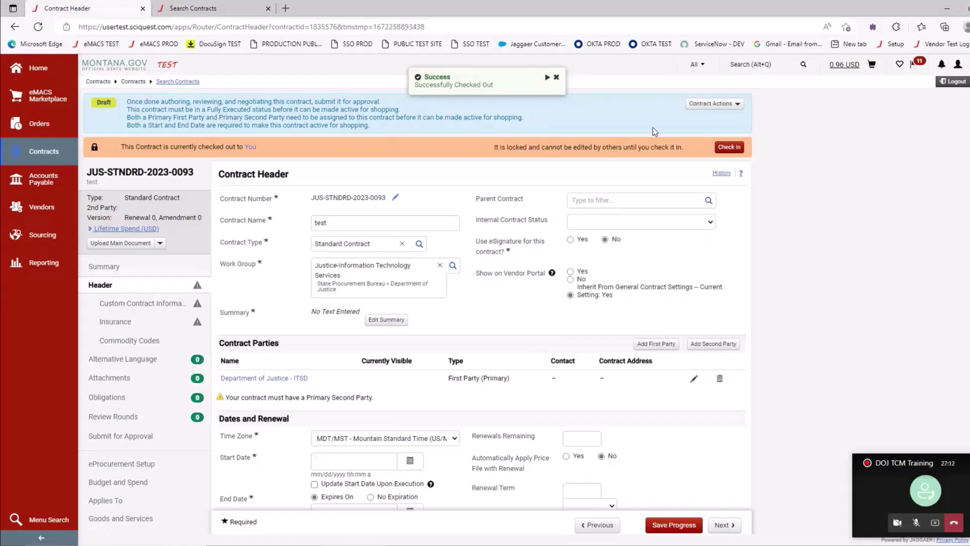
- Examine the actions available for the contract and read the Draft status instructions above its header
left_click(717, 106)
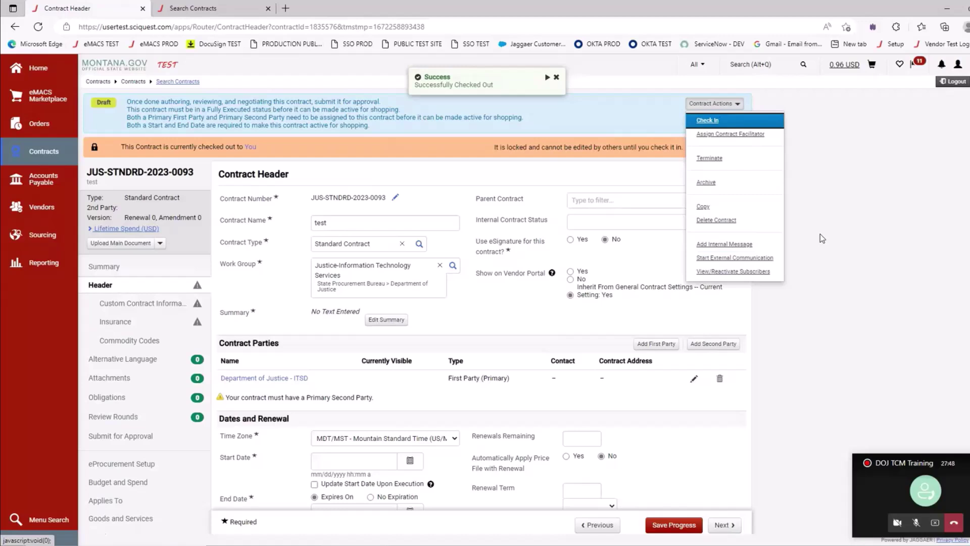
left_click(592, 104)
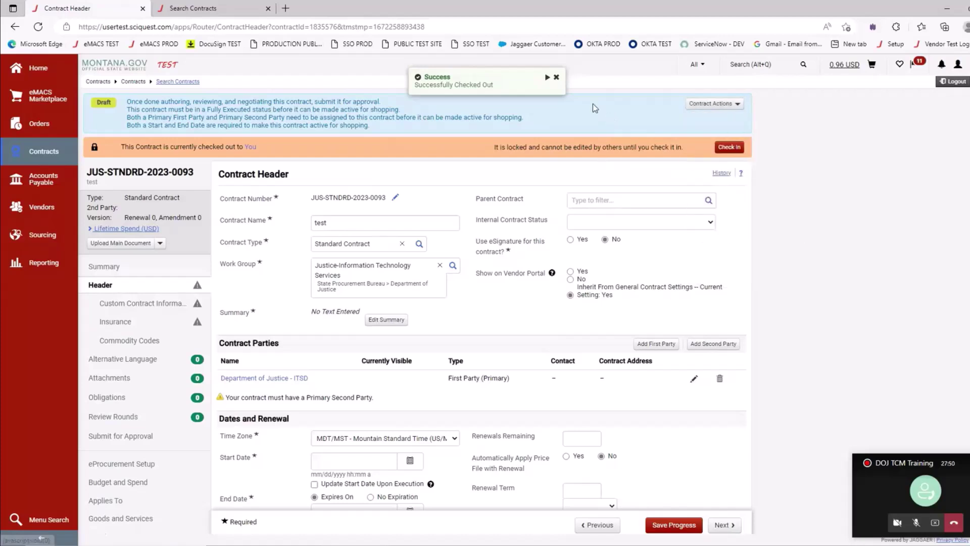
left_click_drag(300, 136, 152, 102)
right_click(152, 104)
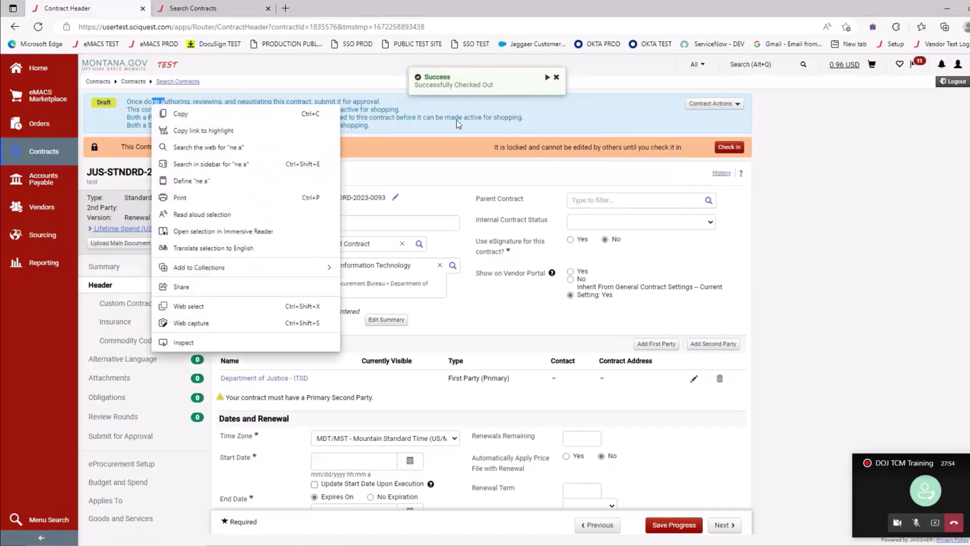
left_click(518, 121)
left_click(556, 77)
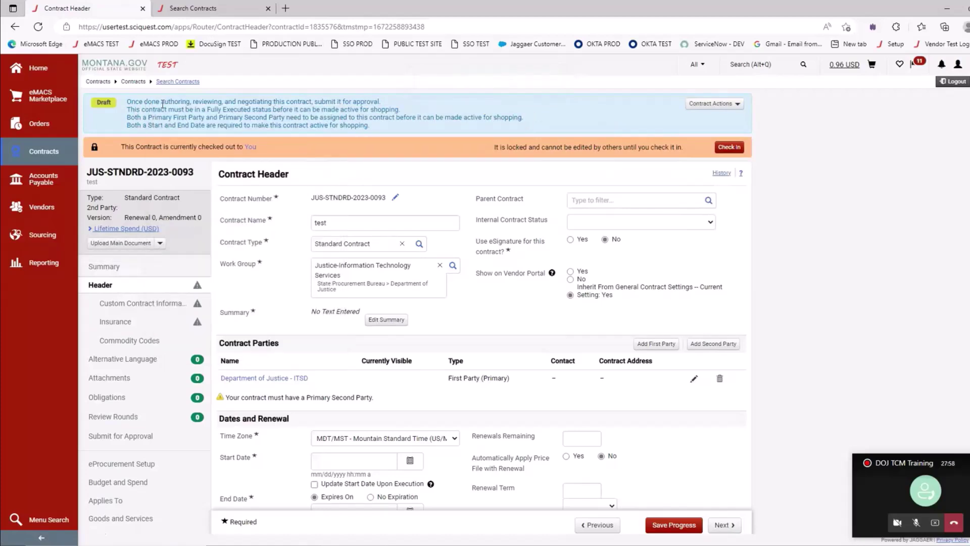
left_click_drag(129, 102, 353, 126)
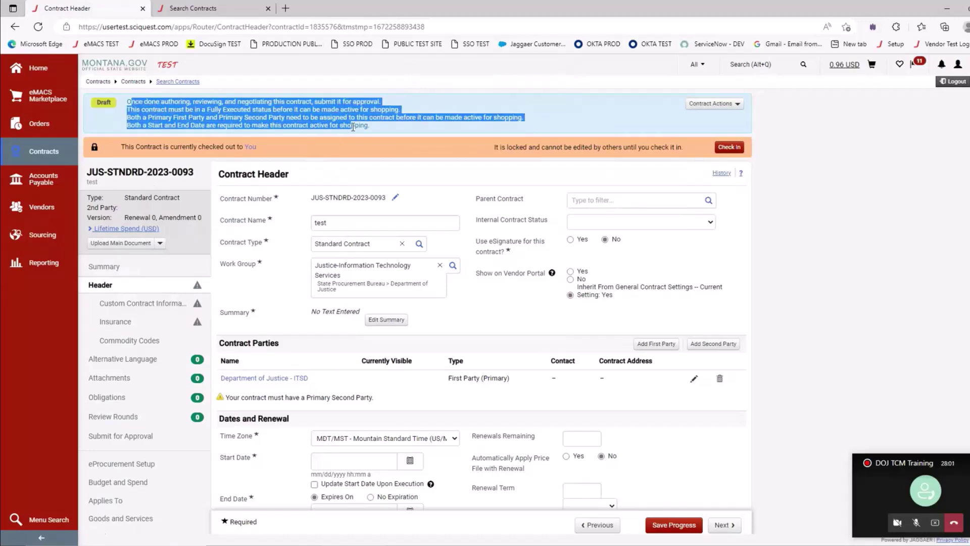
left_click(576, 111)
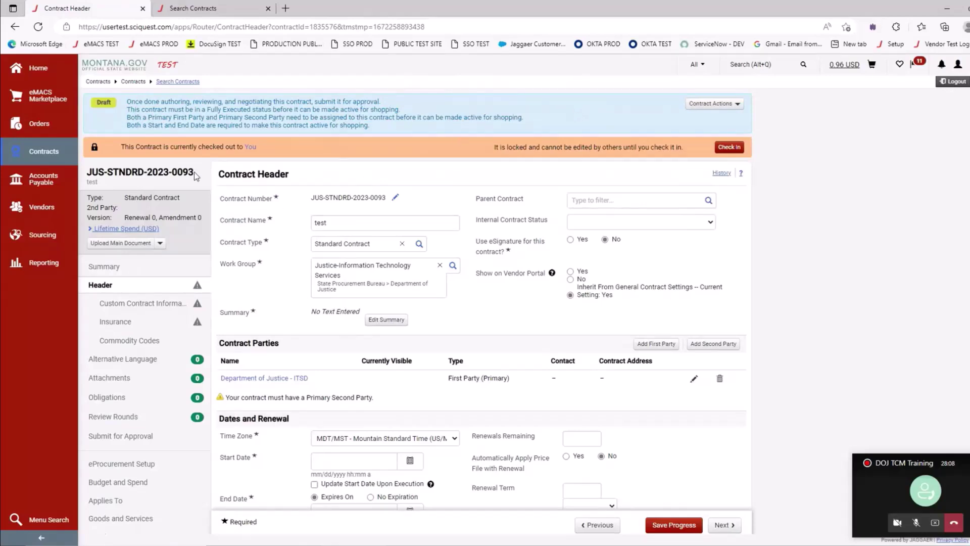
- Examine the contract's number and name, its Lifetime Spend details and the list of contract sections
left_click_drag(198, 174, 87, 172)
left_click(189, 192)
left_click_drag(105, 187, 84, 185)
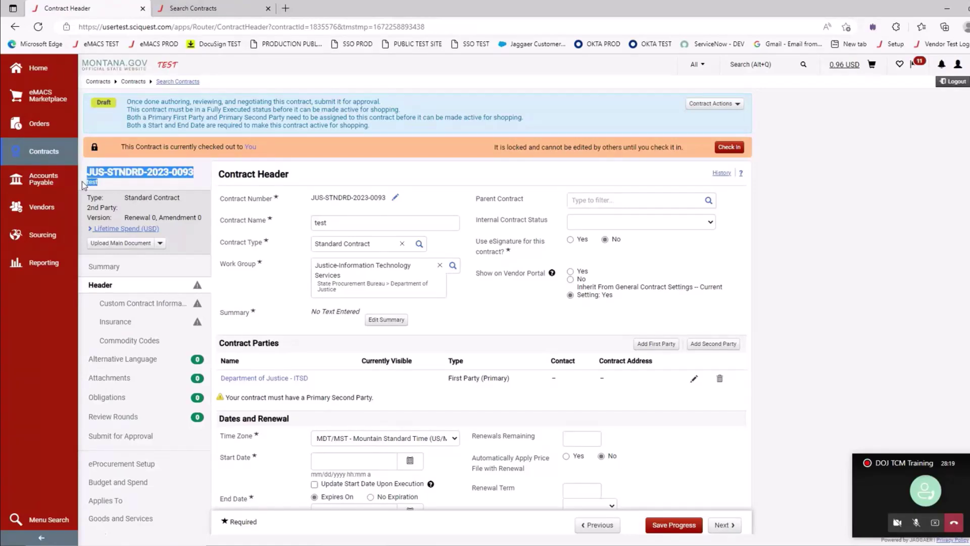
left_click(101, 188)
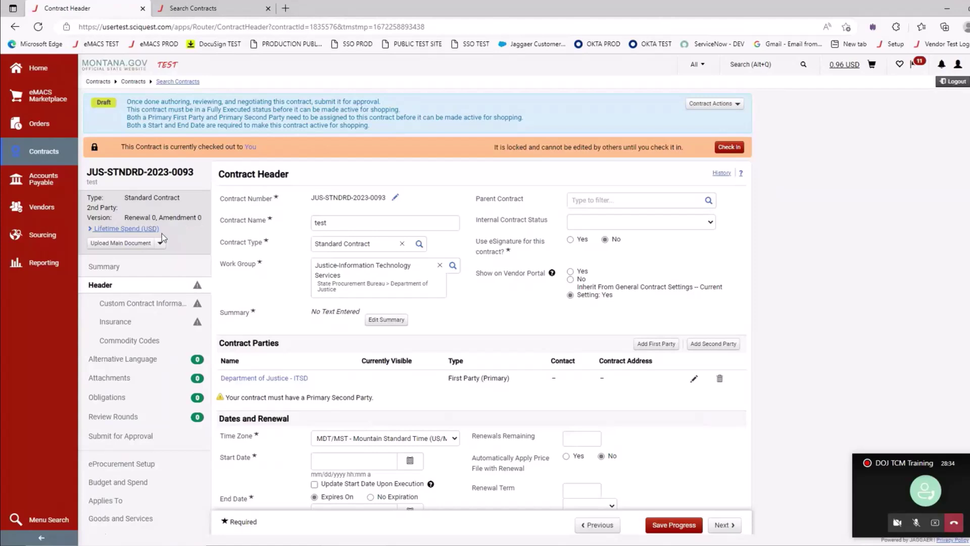
left_click(90, 230)
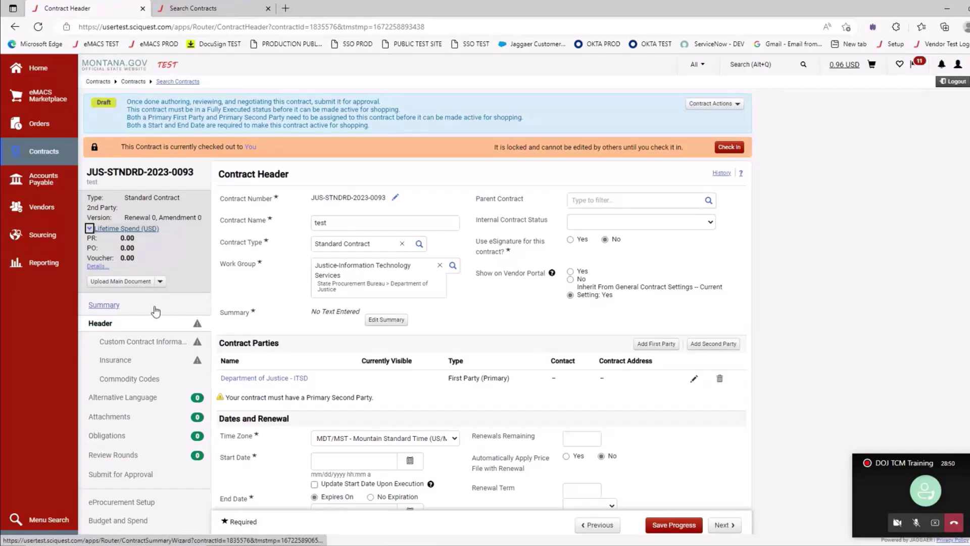
scroll(149, 311, "down", 2)
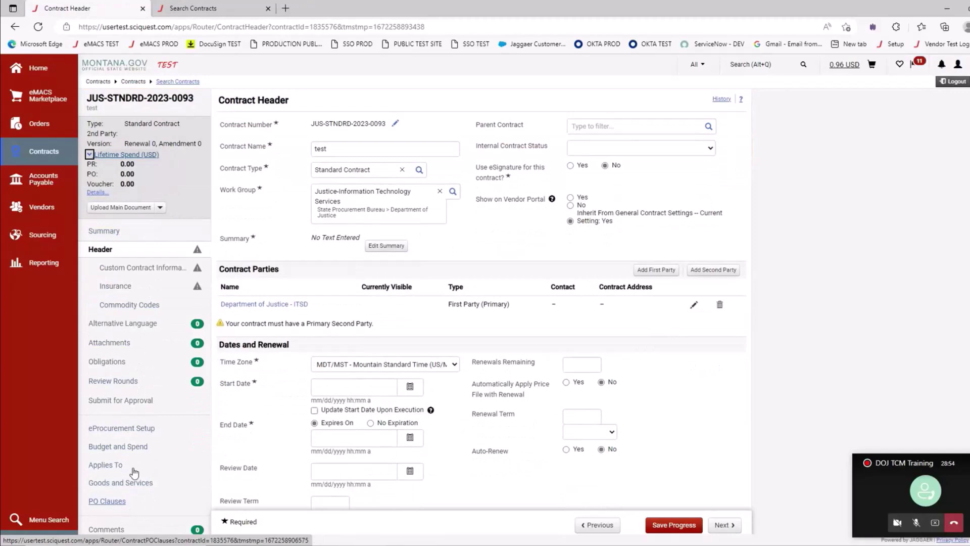
scroll(140, 374, "up", 2)
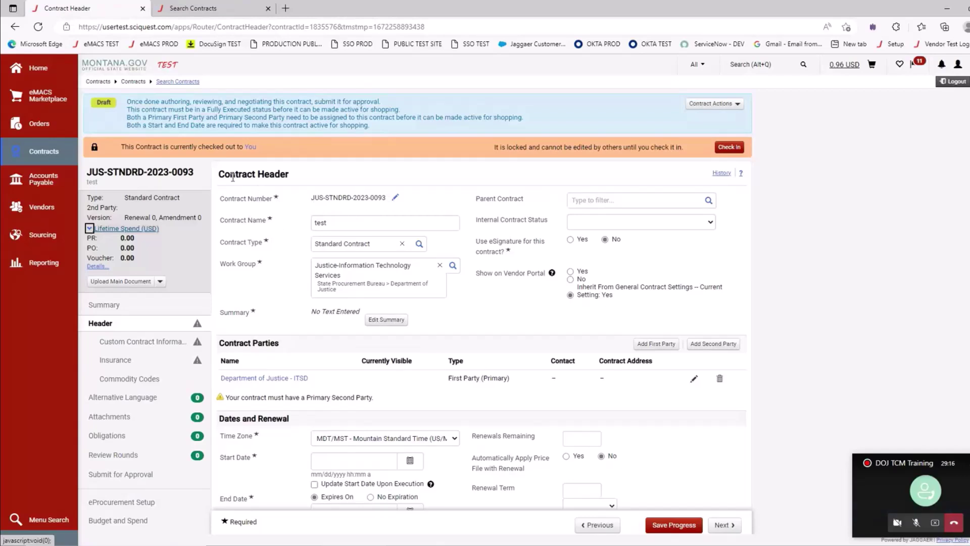
left_click_drag(199, 175, 108, 172)
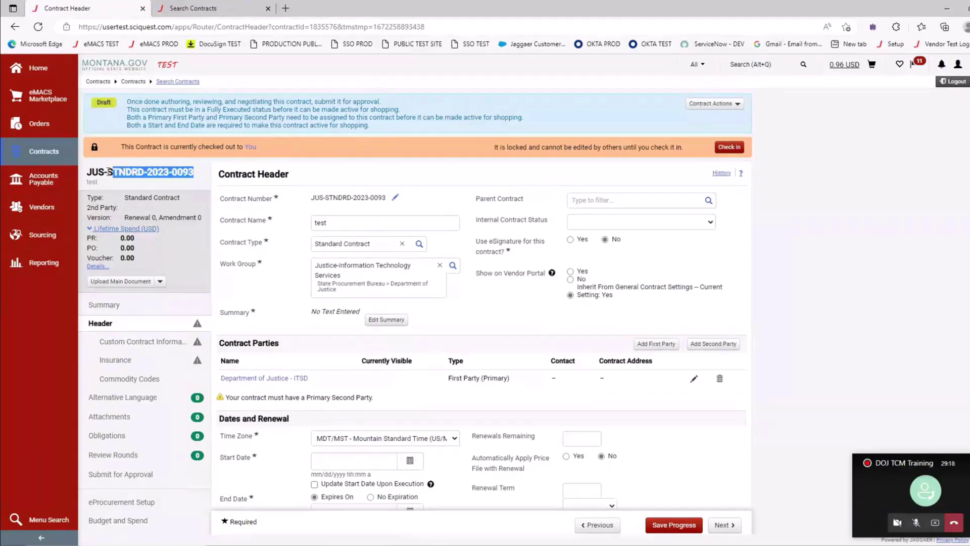
left_click(206, 175)
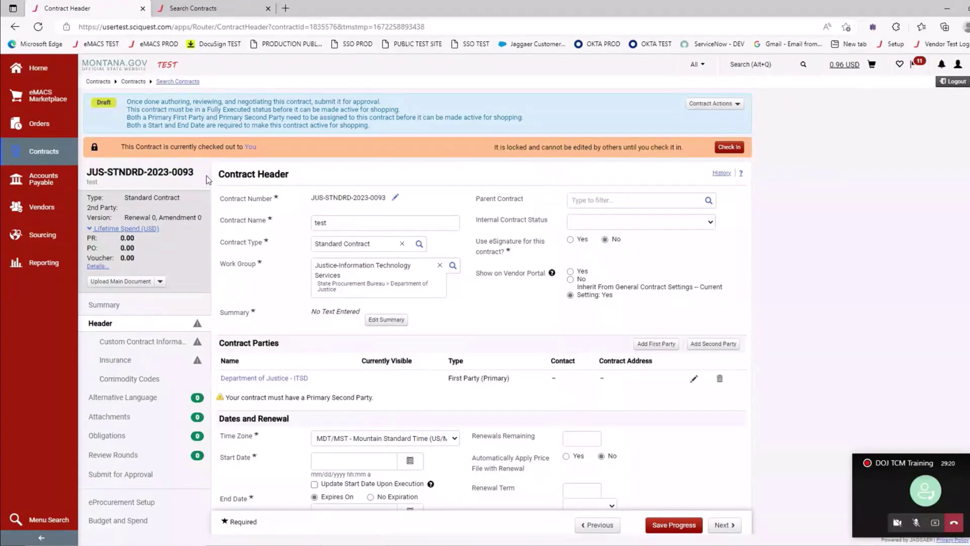
- Set the contract number to 5555 and change the contract name to test data
left_click(396, 197)
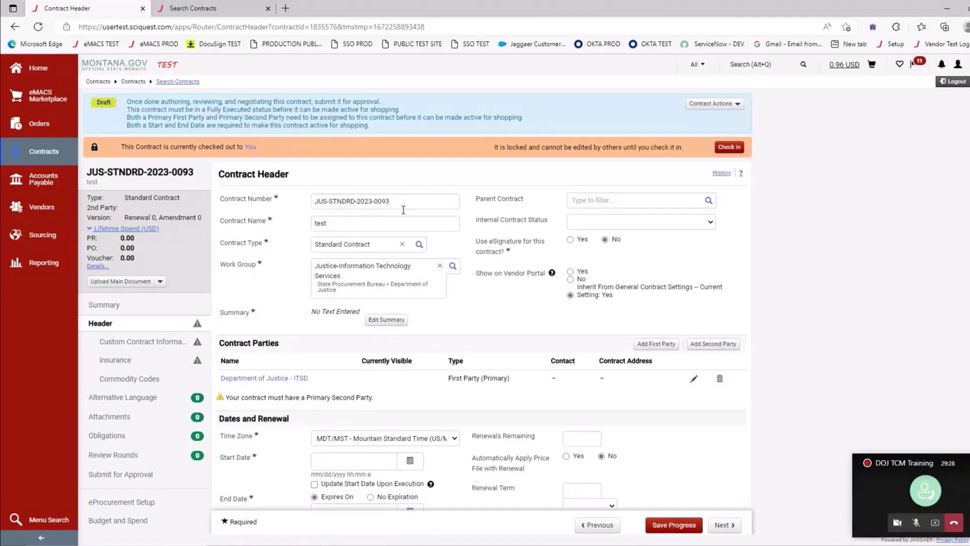
left_click_drag(397, 204, 285, 210)
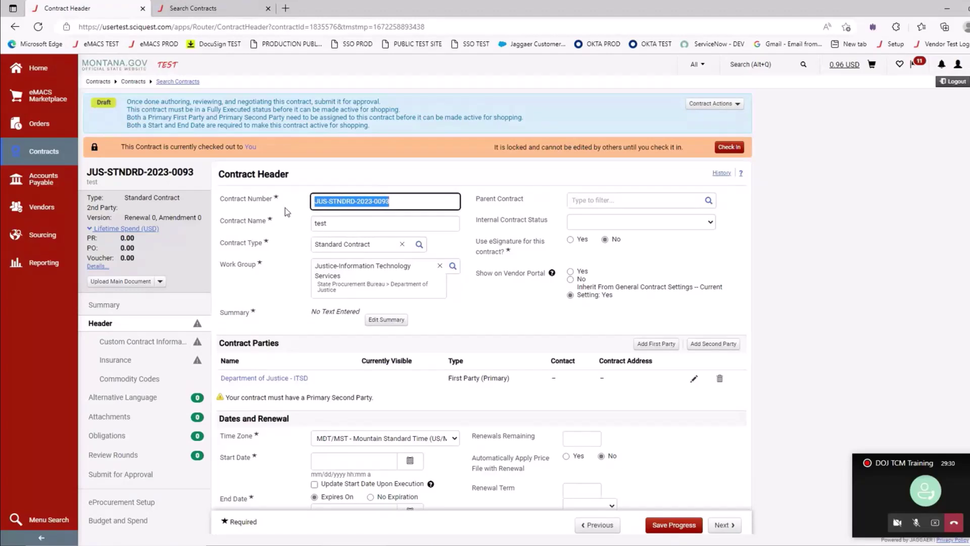
key("BackSpace")
type("5555")
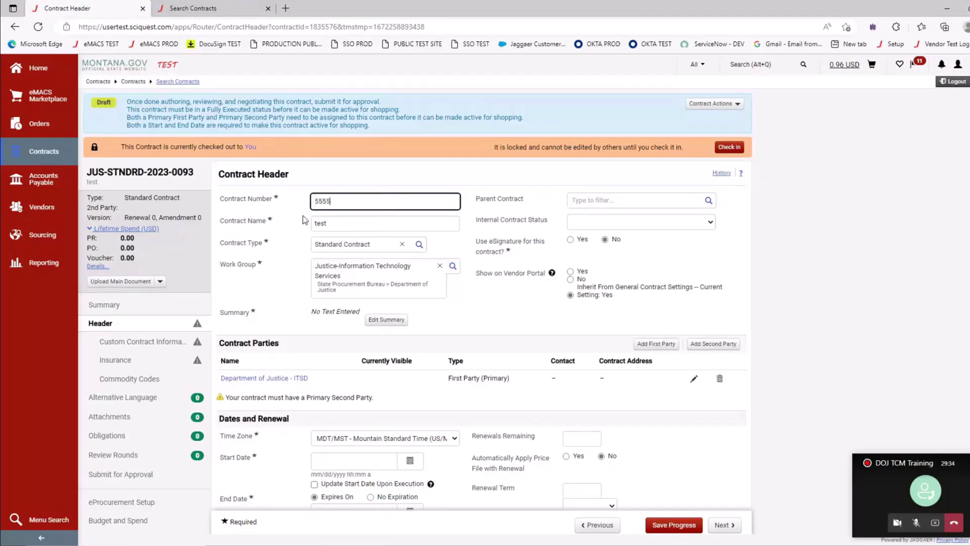
left_click(345, 222)
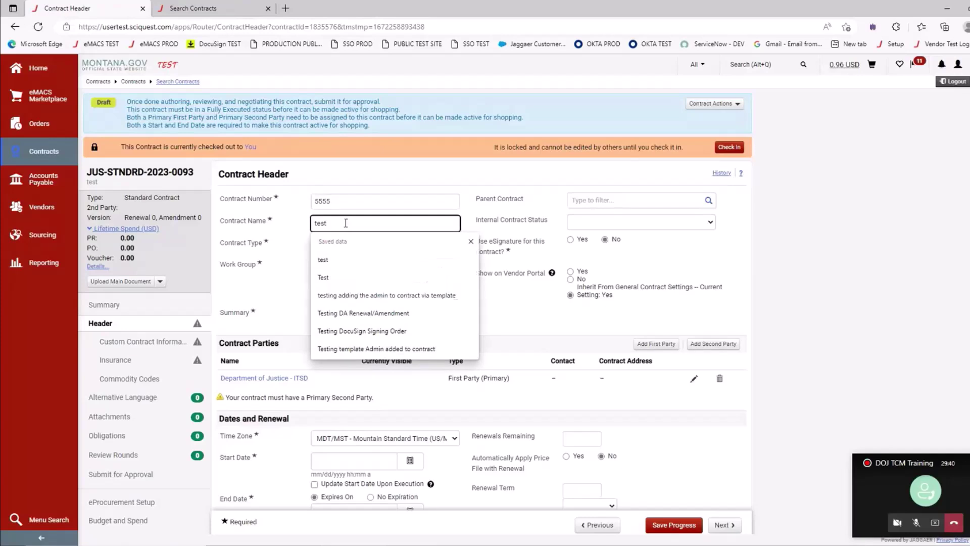
type("data")
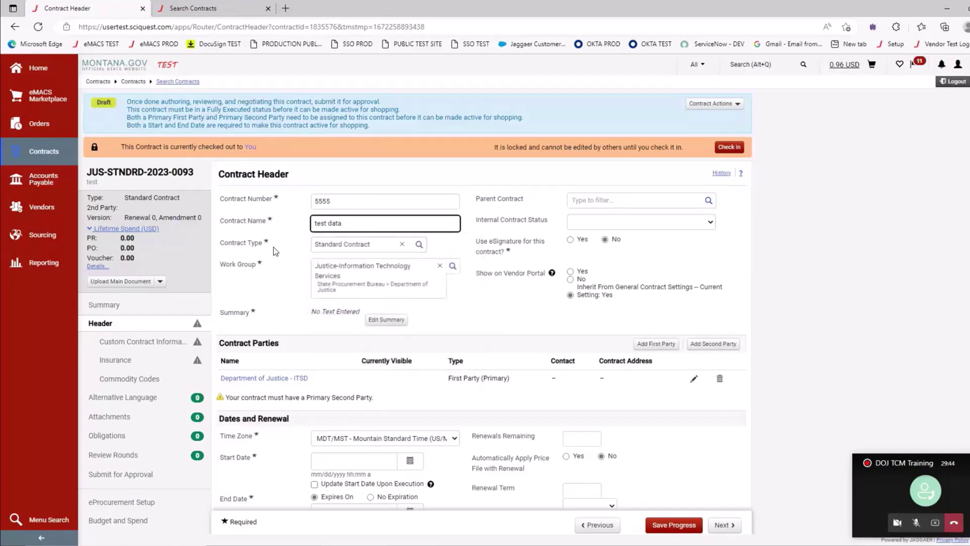
- Change the contract type to Term Contract from the Non-Revenue Generating Contracts group and save the selection
left_click(402, 247)
left_click(420, 244)
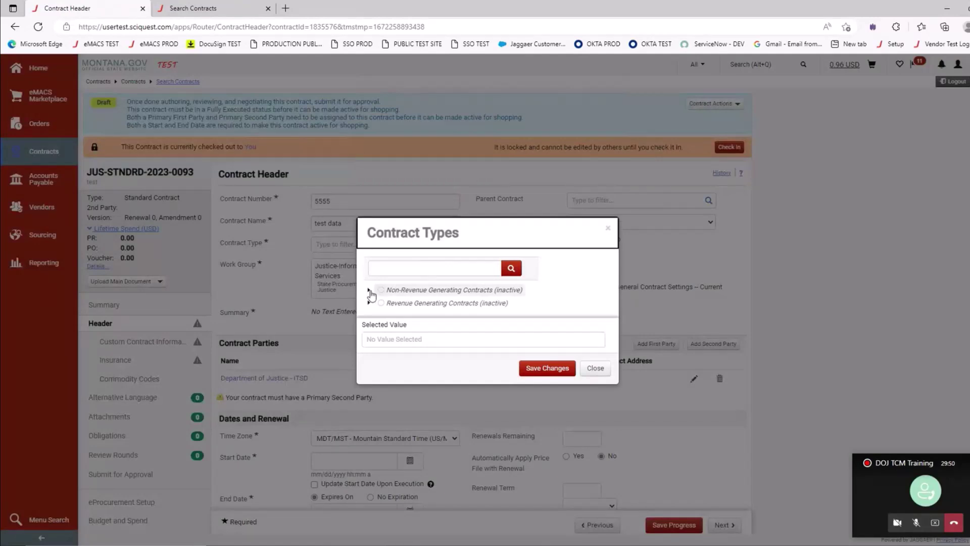
left_click(370, 290)
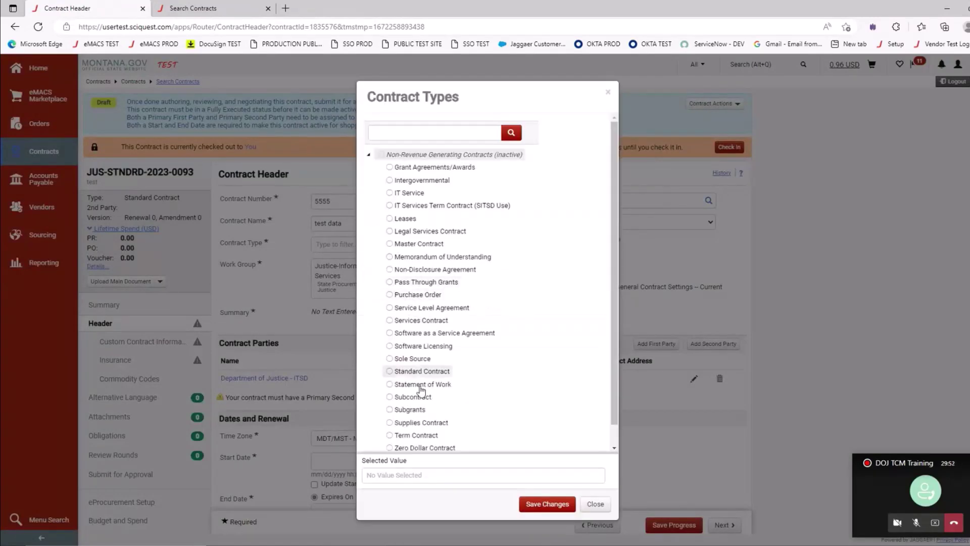
scroll(421, 407, "down", 1)
left_click(389, 413)
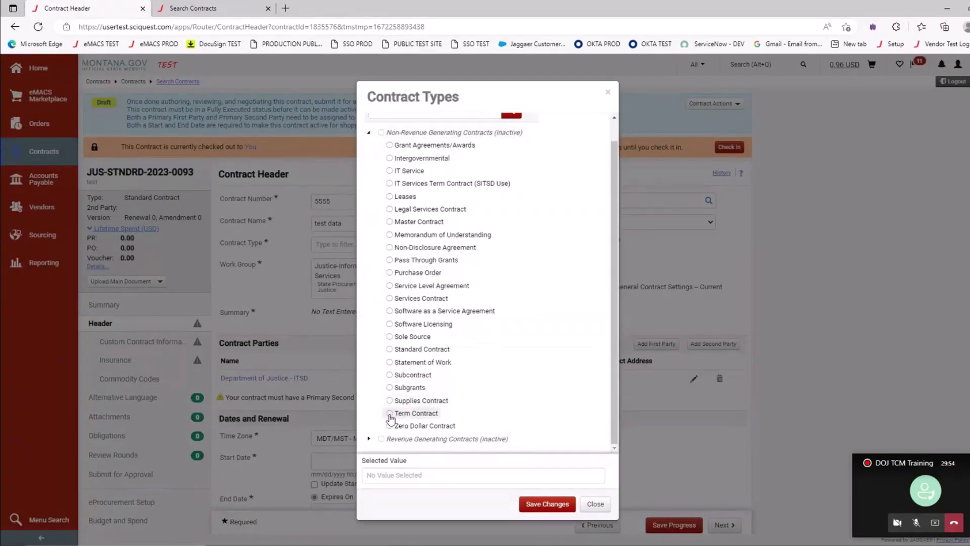
left_click(565, 504)
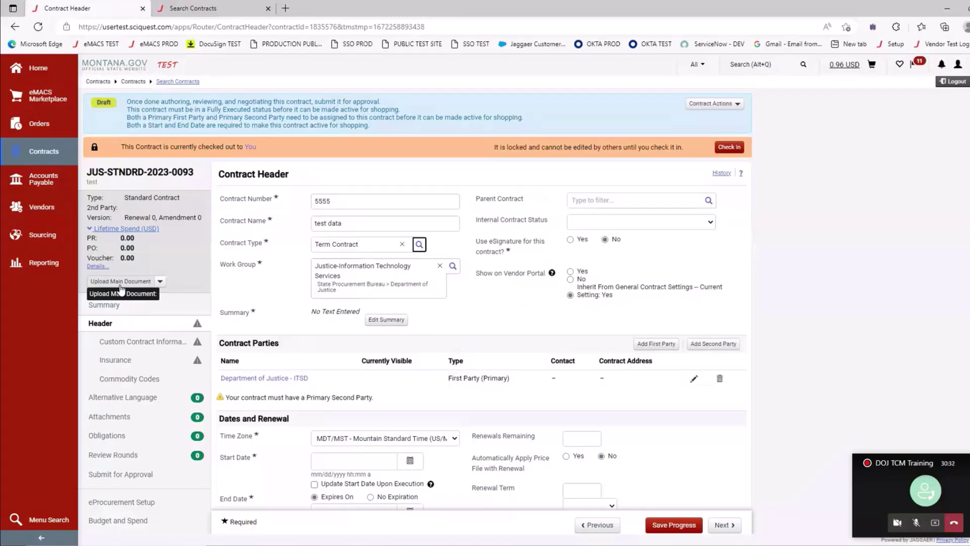
- Enter "contract is for" followed by a row of dots as the contract summary and save it
left_click(395, 328)
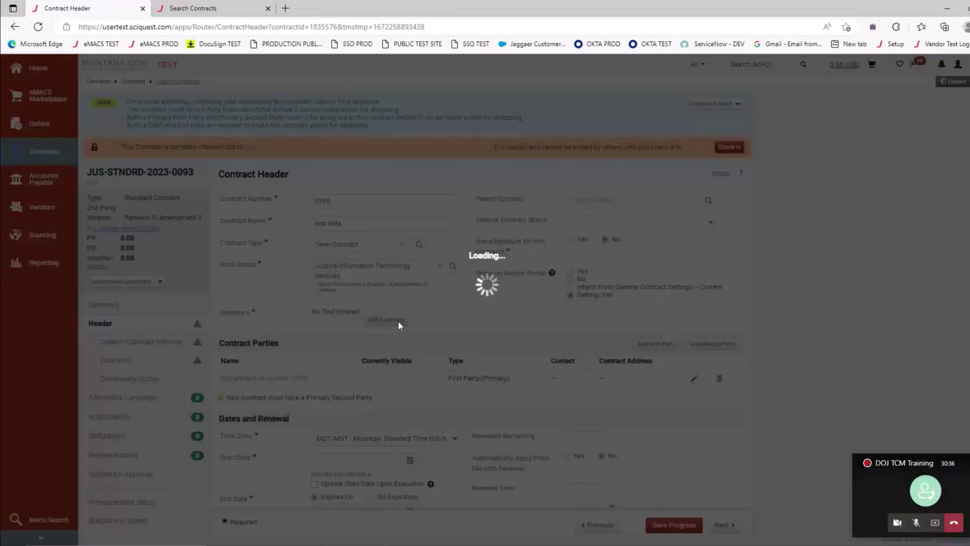
type("con")
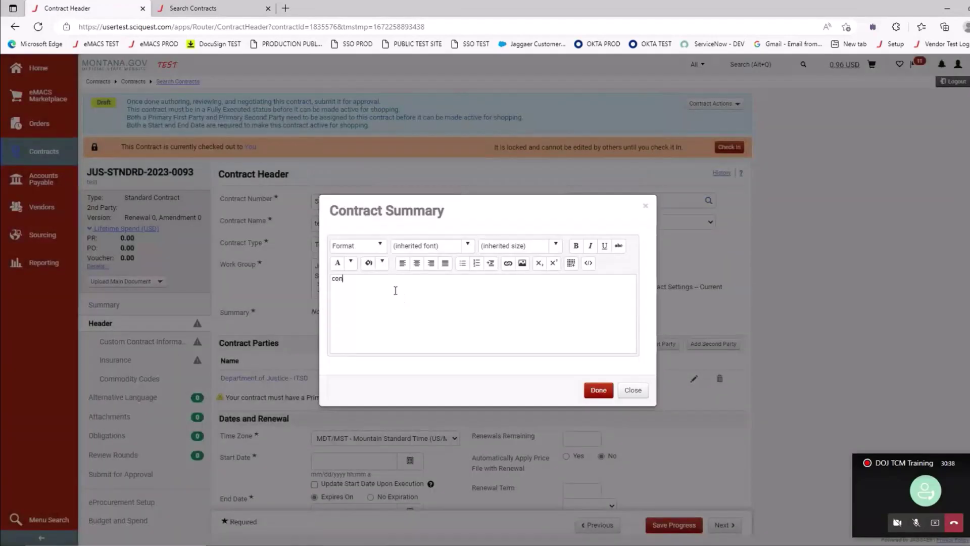
type("tract is b")
key("BackSpace")
type("for.........................")
left_click(599, 392)
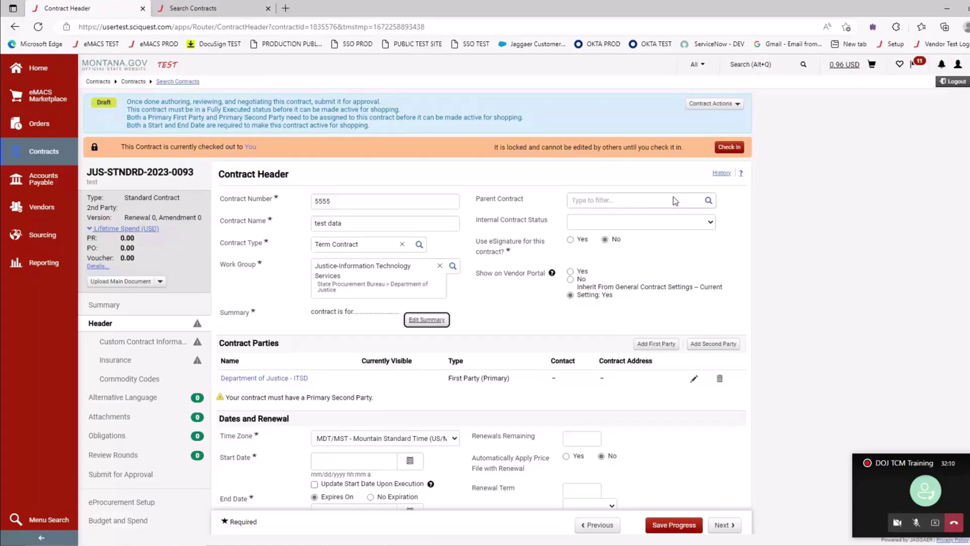
- Try Expired as the Internal Contract Status, check the contract's Draft label, and clear the status back to blank
left_click(711, 224)
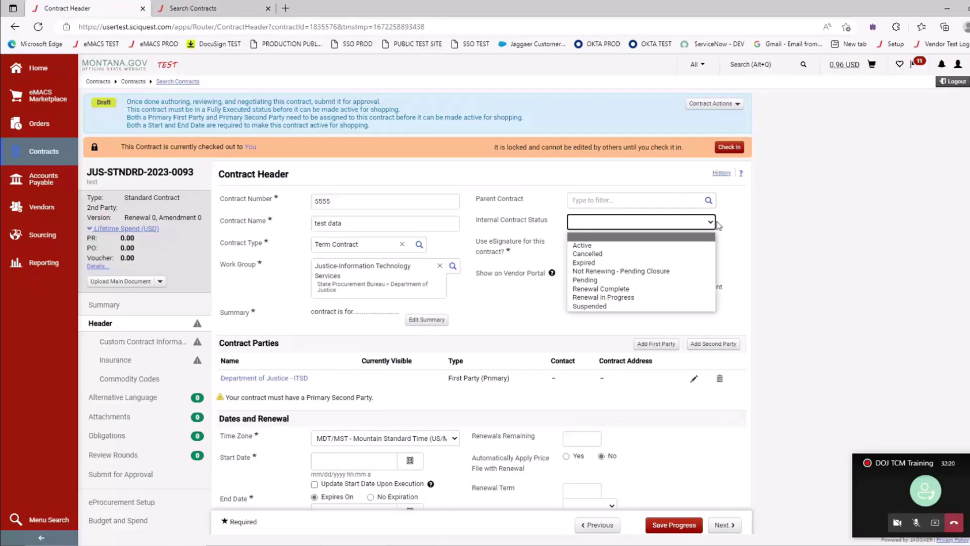
left_click(658, 263)
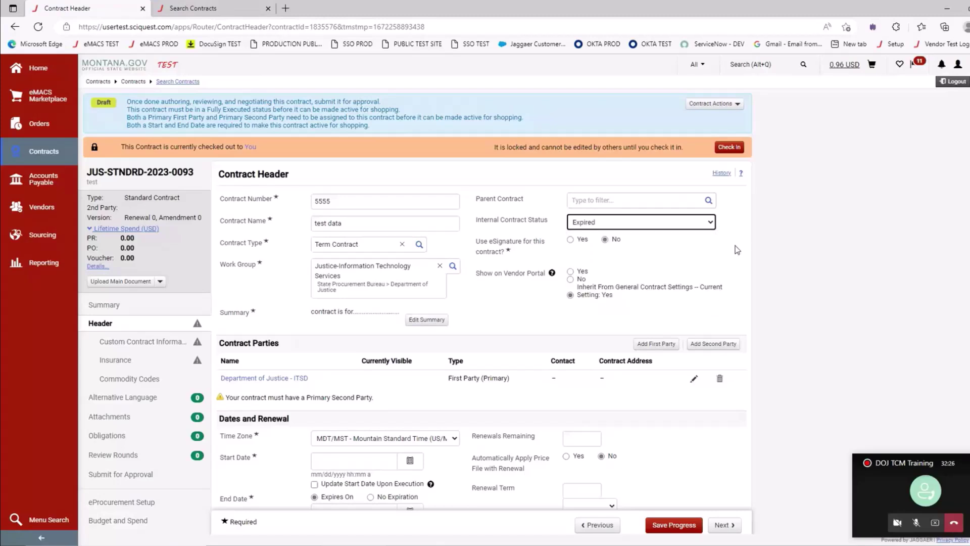
left_click(120, 107)
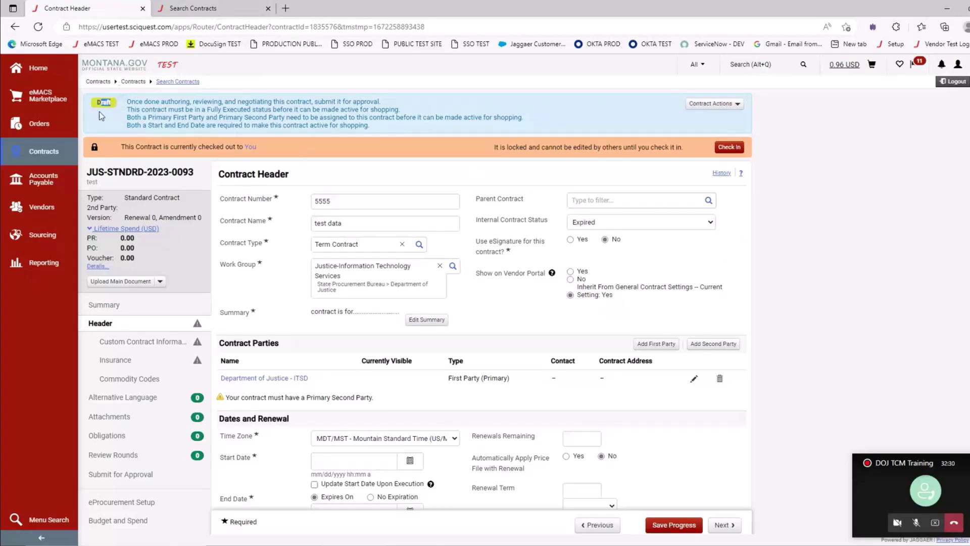
left_click(711, 222)
left_click(700, 237)
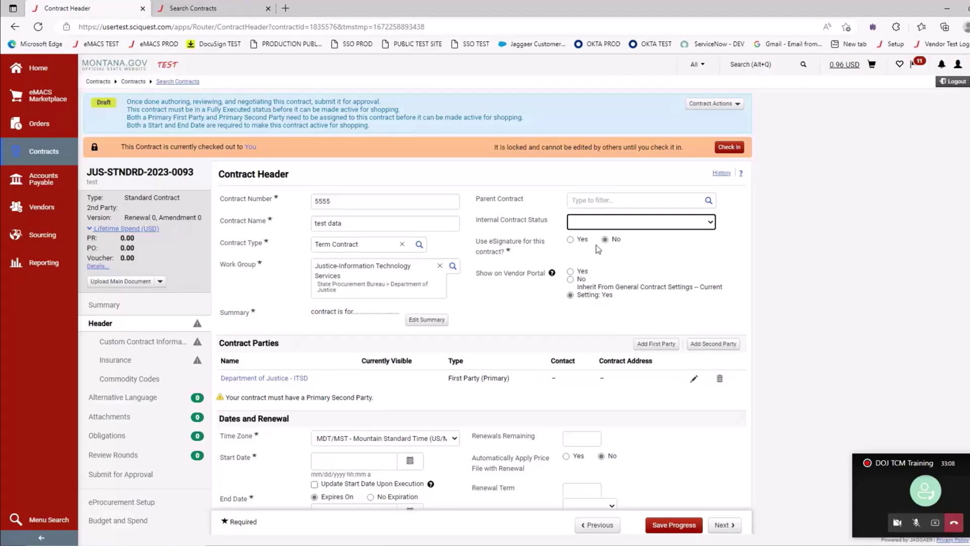
- Enable eSignature for the contract, save the header while confirming the contract type change, and open the eSignature section
left_click(570, 240)
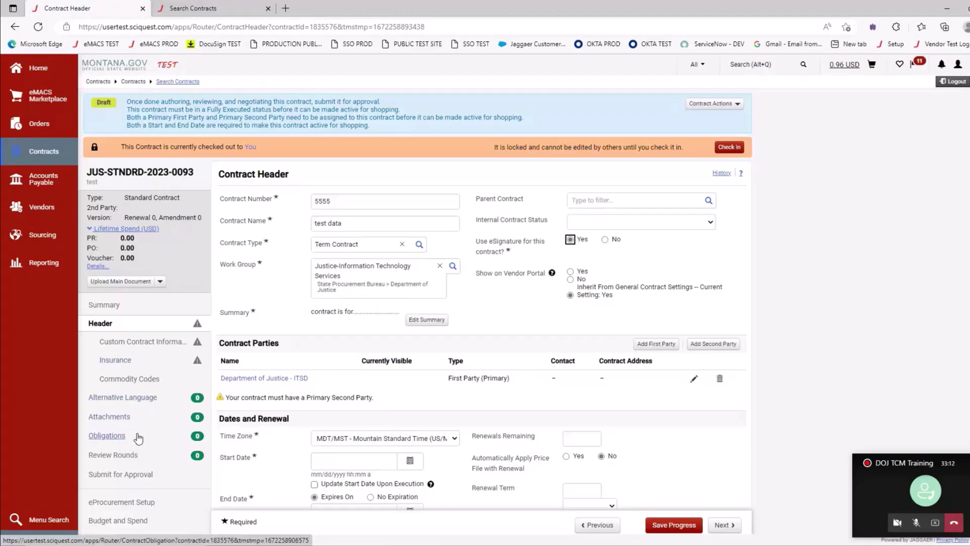
left_click(680, 527)
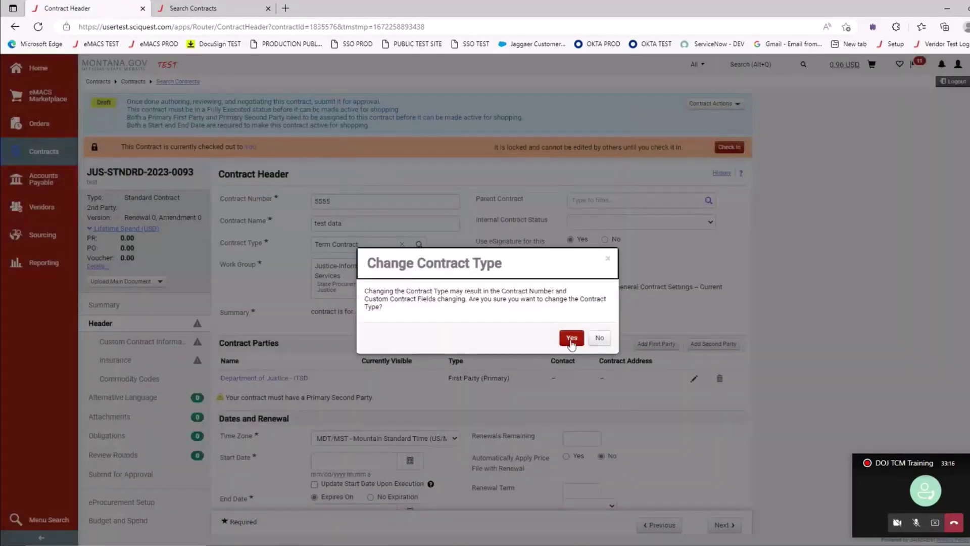
left_click(571, 338)
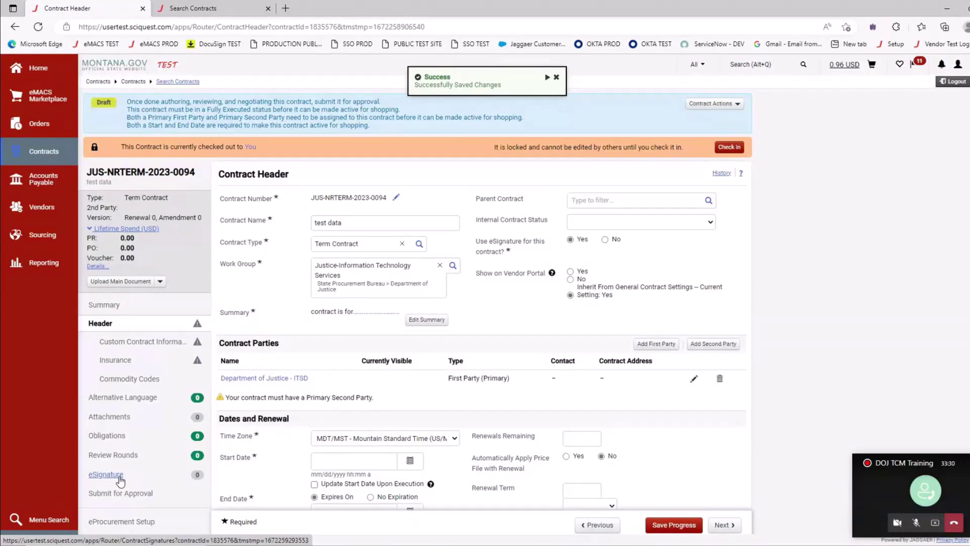
left_click_drag(520, 258, 496, 242)
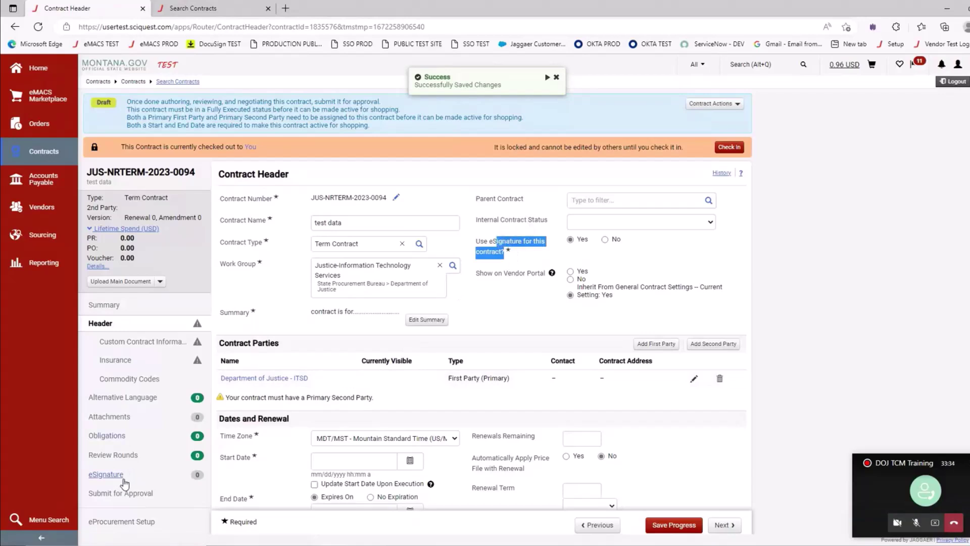
left_click(123, 478)
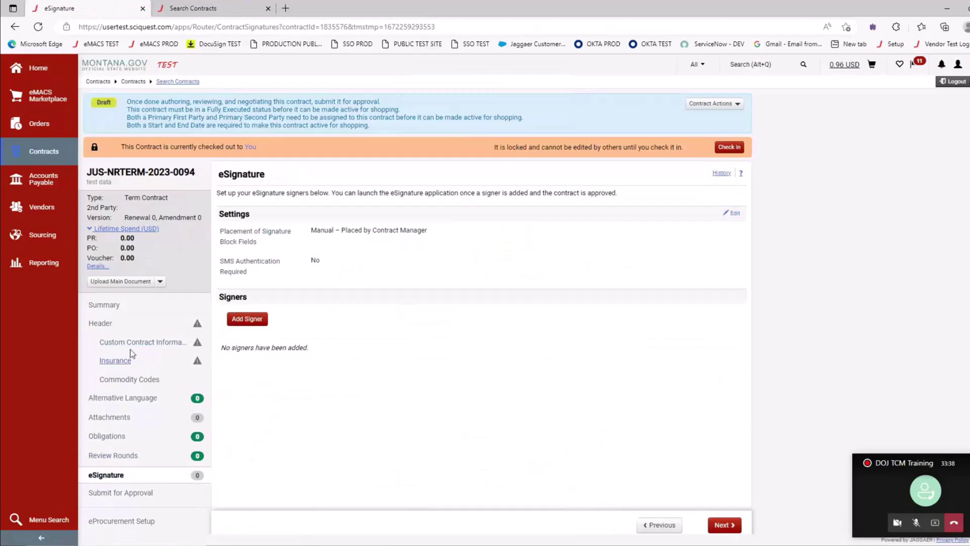
- Return to the contract header, set Use eSignature for this contract to No and save the progress
left_click(111, 326)
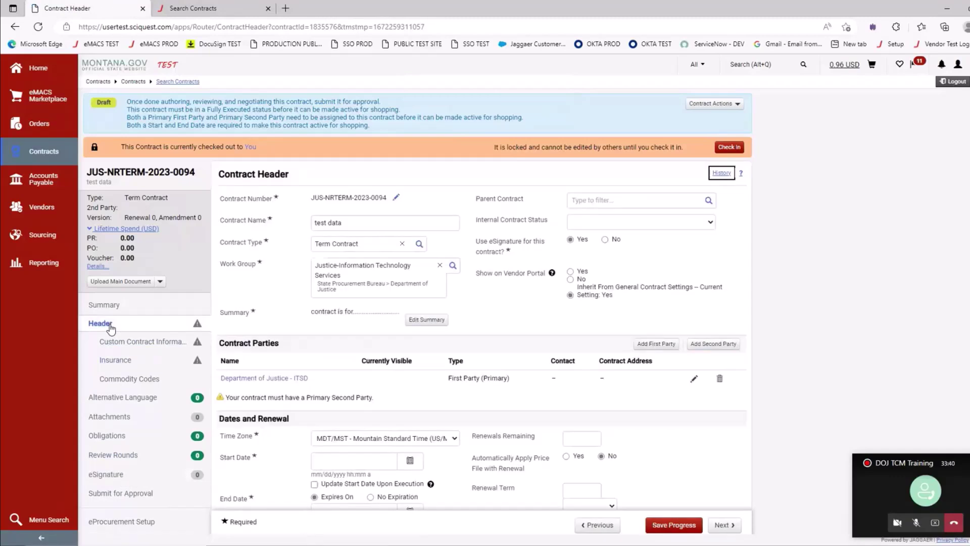
left_click(606, 240)
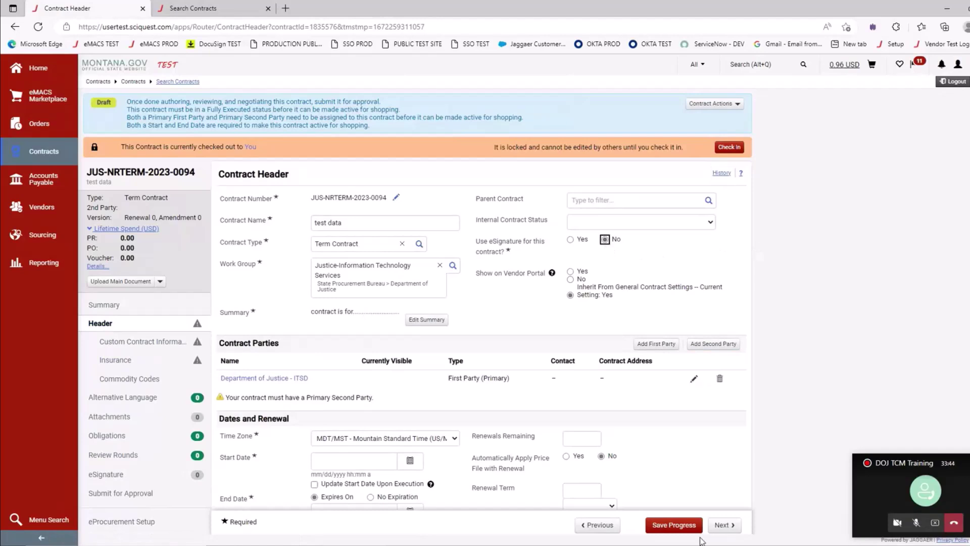
left_click(679, 525)
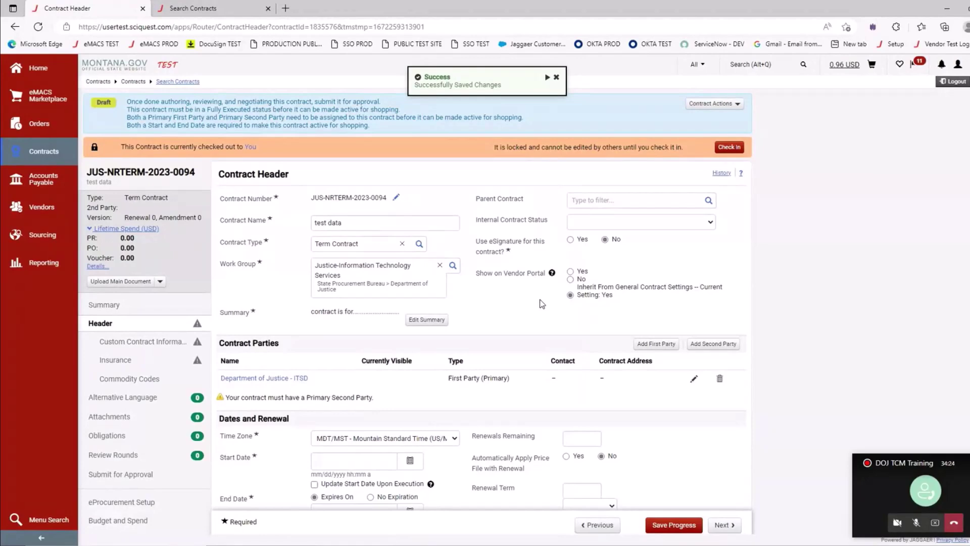
- Set the contract number to 555 and save the header
scroll(494, 297, "down", 2)
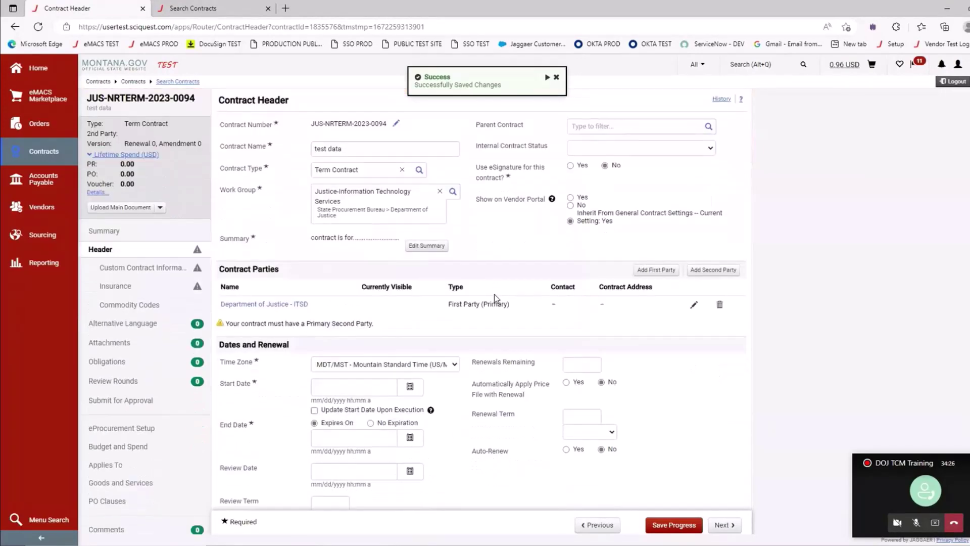
scroll(494, 294, "up", 2)
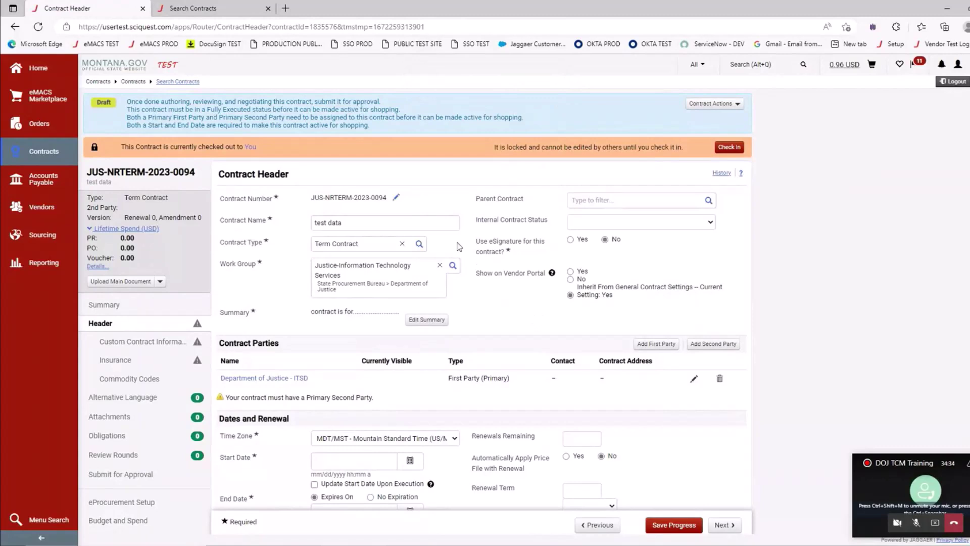
left_click(396, 198)
triple_click(393, 200)
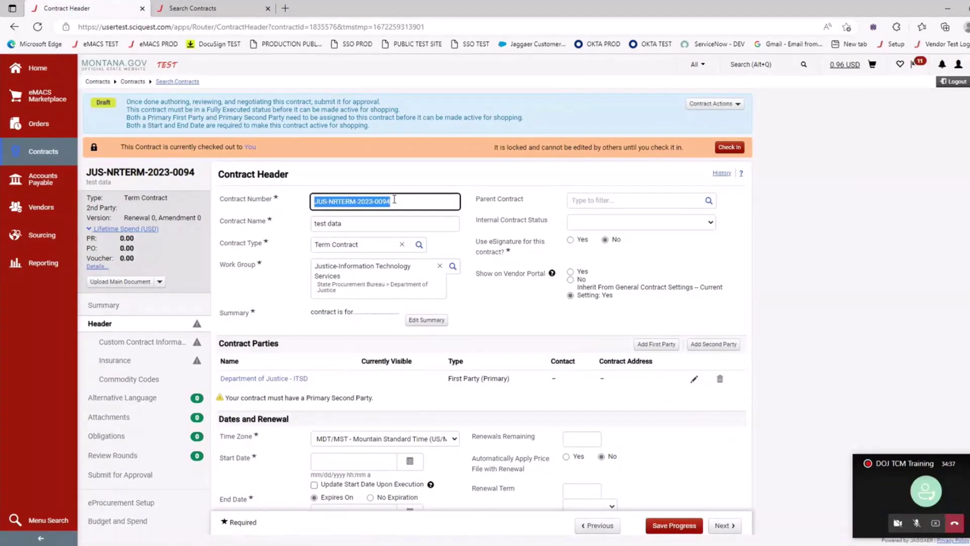
type("555")
left_click(674, 524)
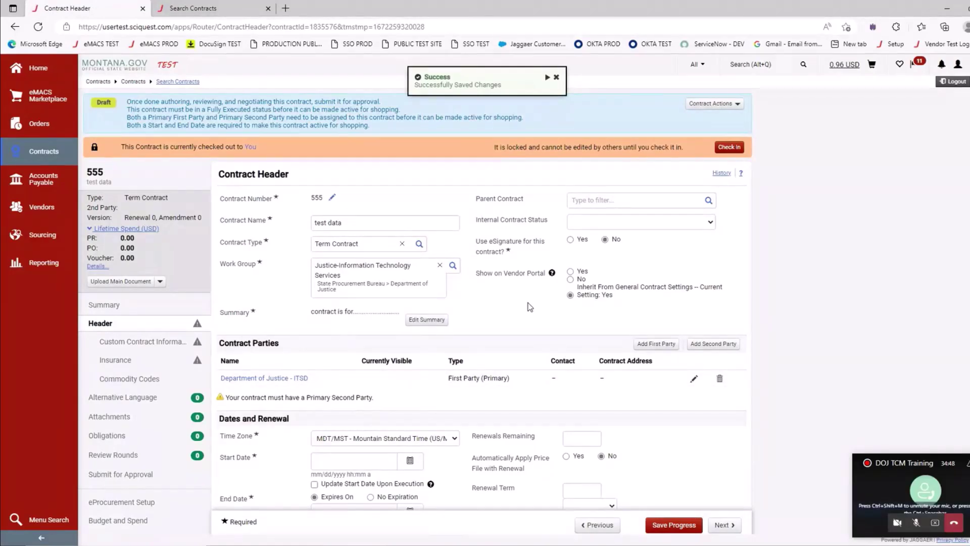
- Examine the Contract Parties section, including the primary first party, the dialog for adding another first party and the second party requirement
scroll(520, 308, "down", 3)
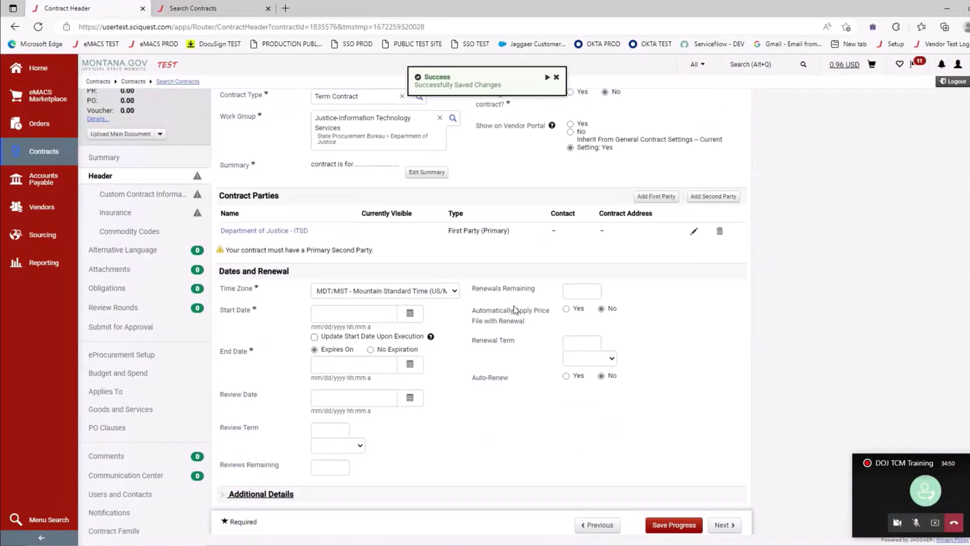
scroll(513, 308, "up", 2)
scroll(519, 310, "down", 2)
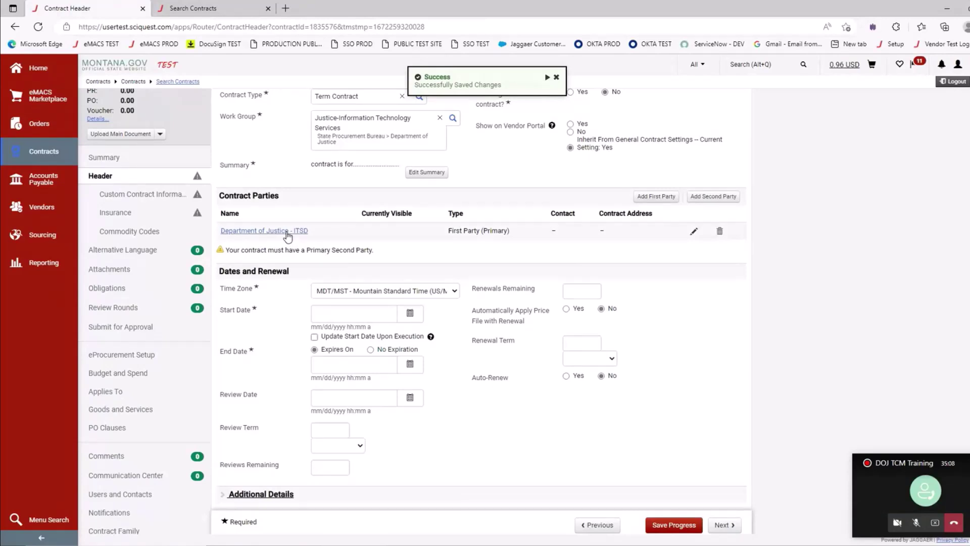
left_click(672, 197)
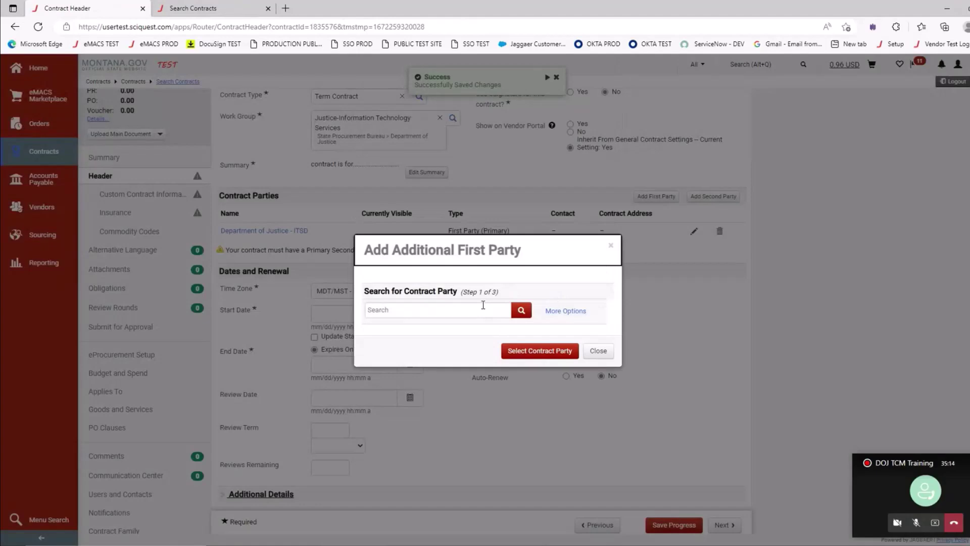
left_click(583, 351)
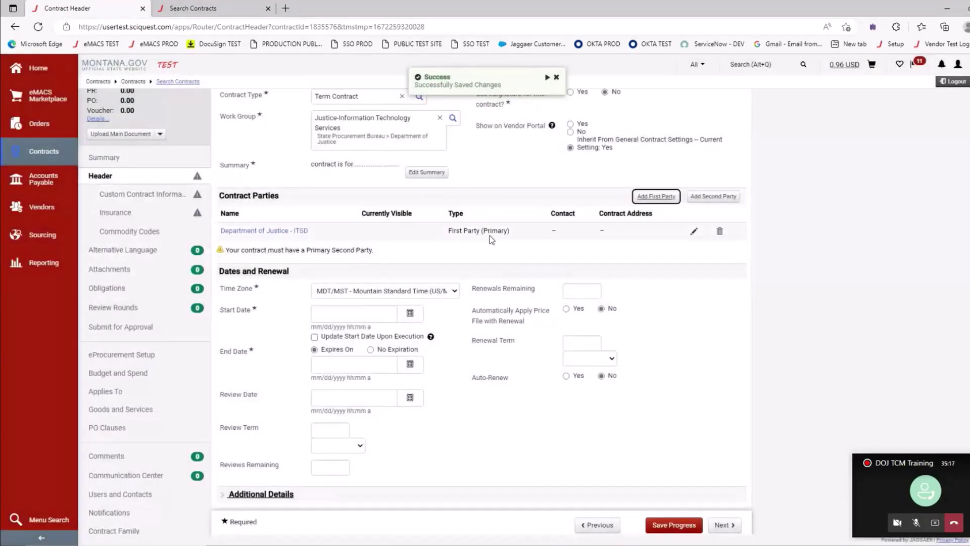
left_click_drag(519, 230, 454, 234)
left_click(459, 241)
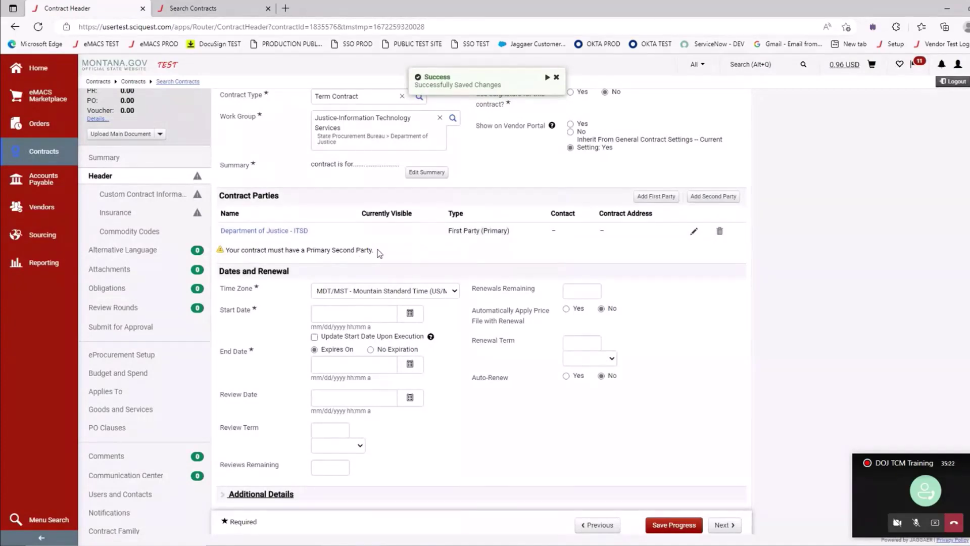
left_click_drag(379, 252, 324, 250)
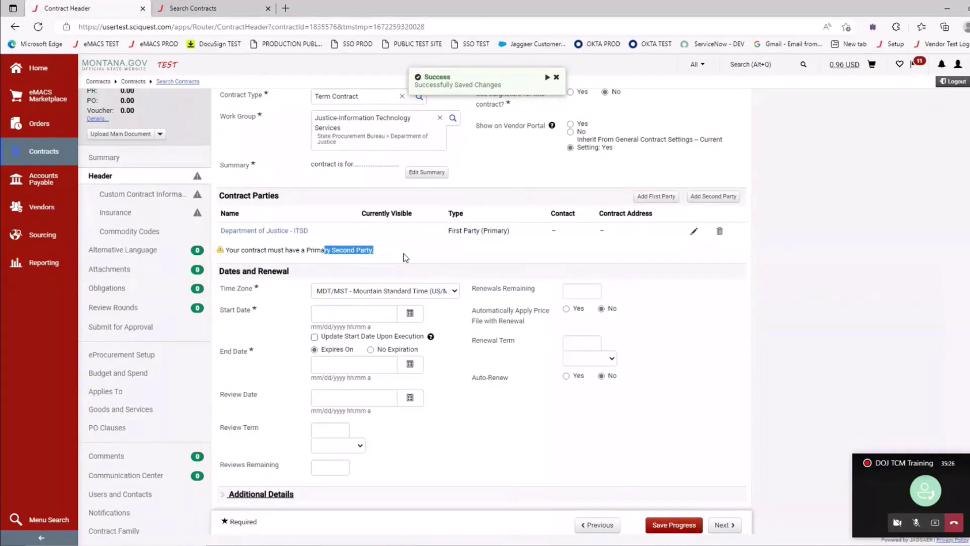
left_click(670, 281)
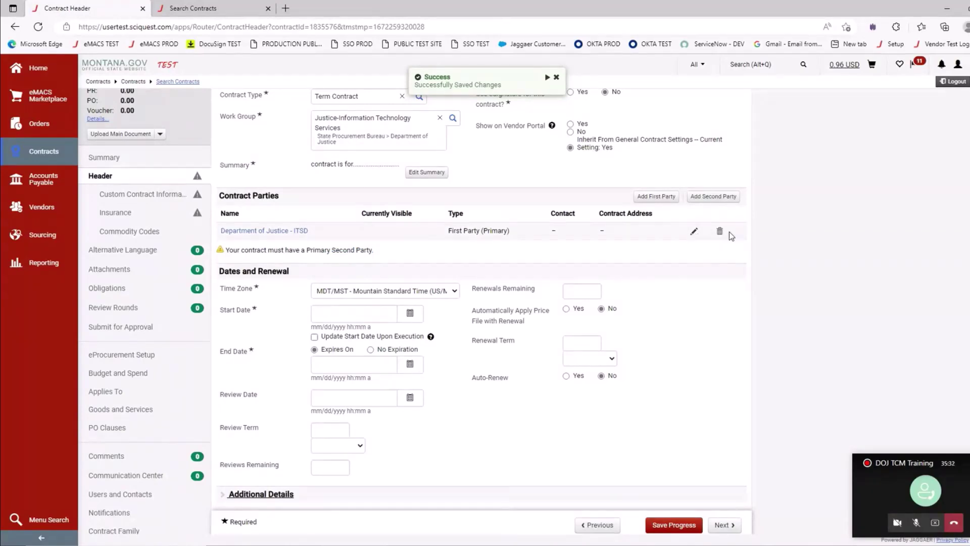
- Assign the Primary Corporate contact to the first party Department of Justice - ITSD and save it
left_click(696, 235)
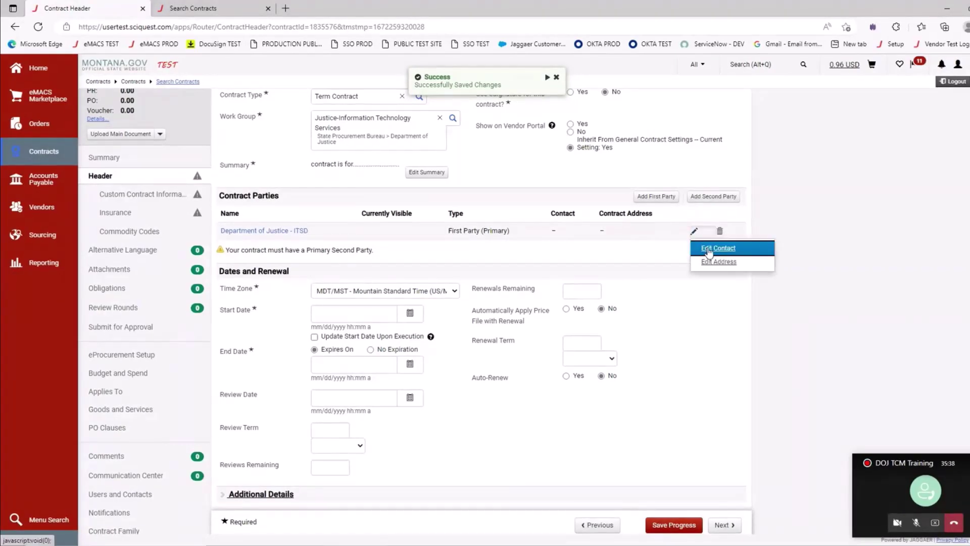
left_click(708, 248)
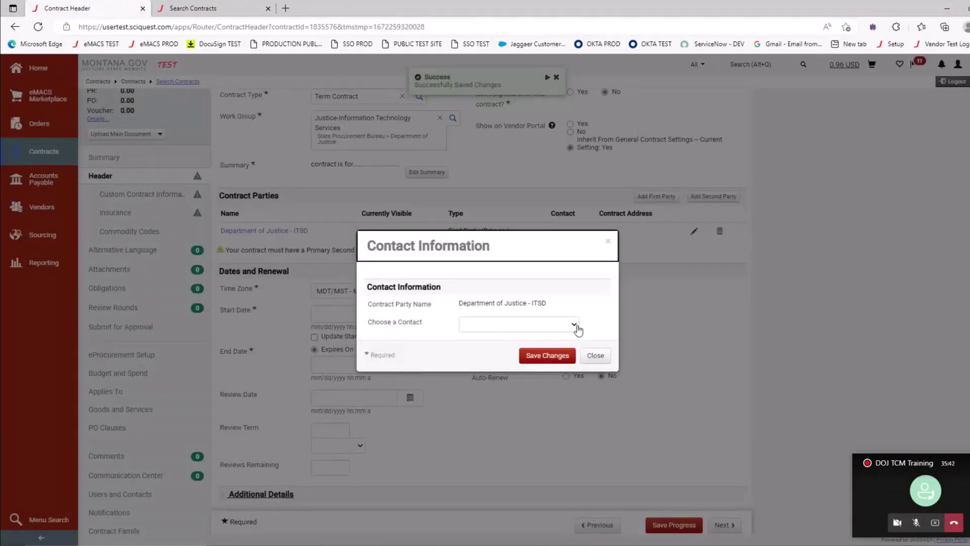
left_click(576, 325)
left_click(529, 348)
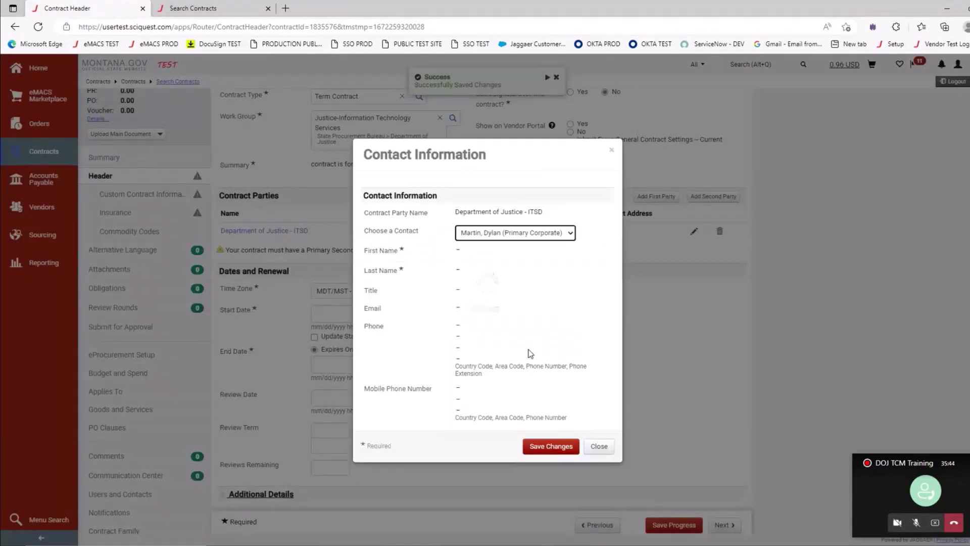
left_click(562, 447)
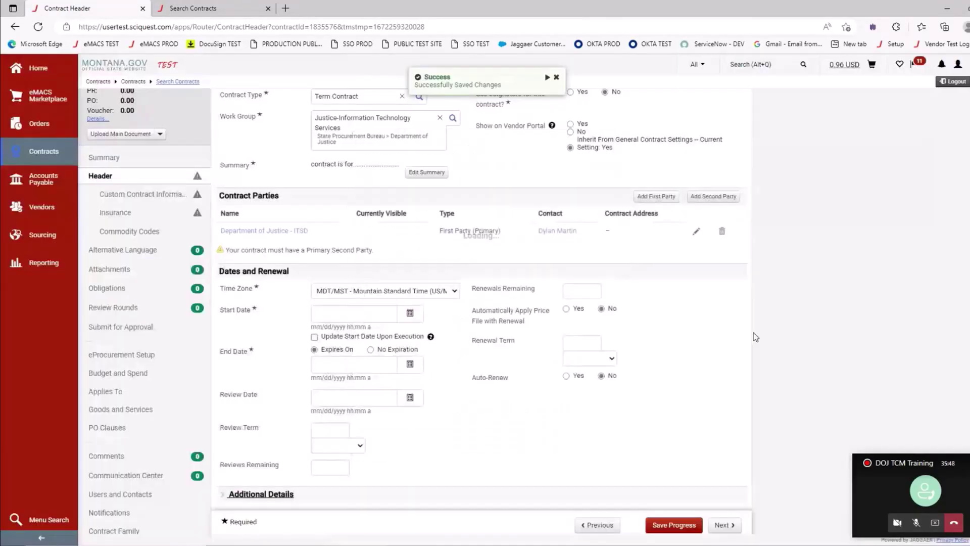
- Assign the Main (Primary Physical) address to Department of Justice - ITSD, save it and dismiss the notification
left_click(696, 231)
left_click(720, 261)
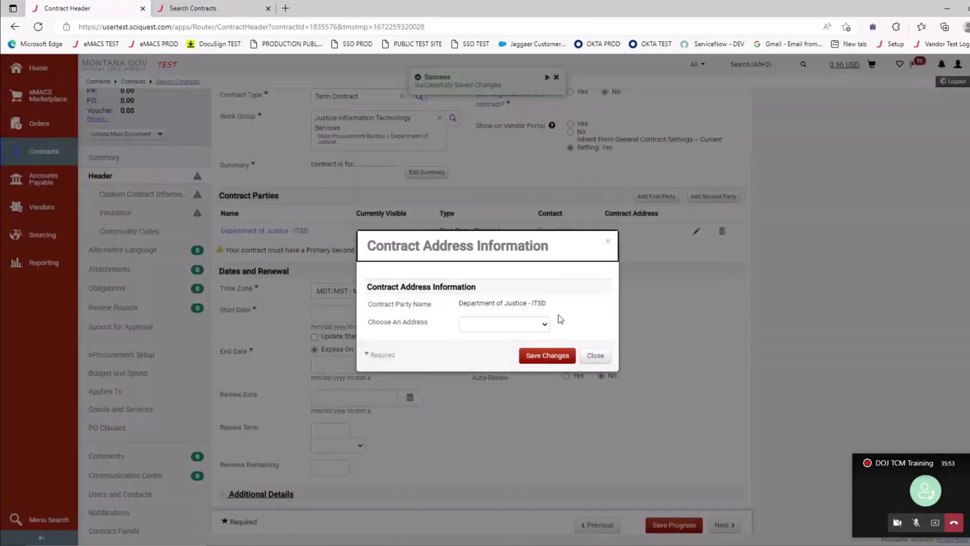
left_click(544, 324)
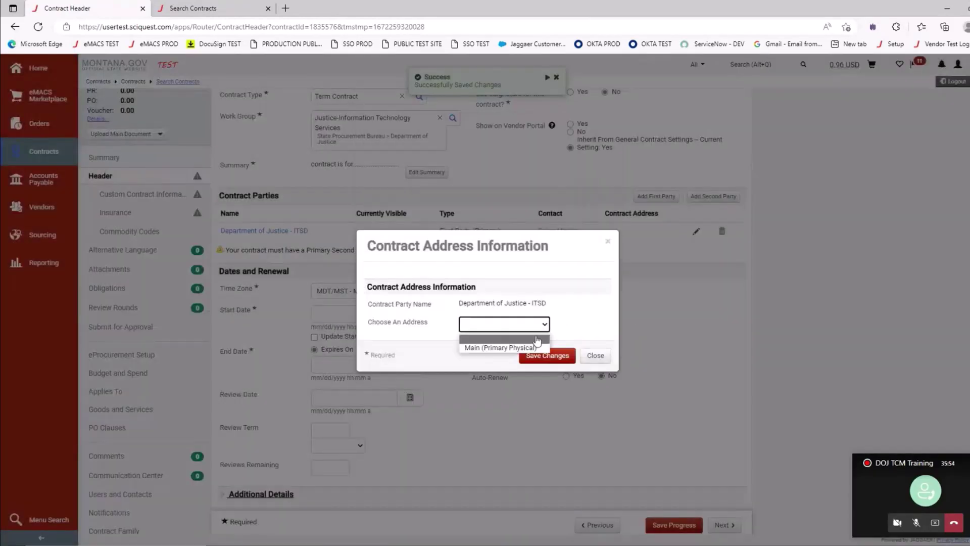
left_click(520, 344)
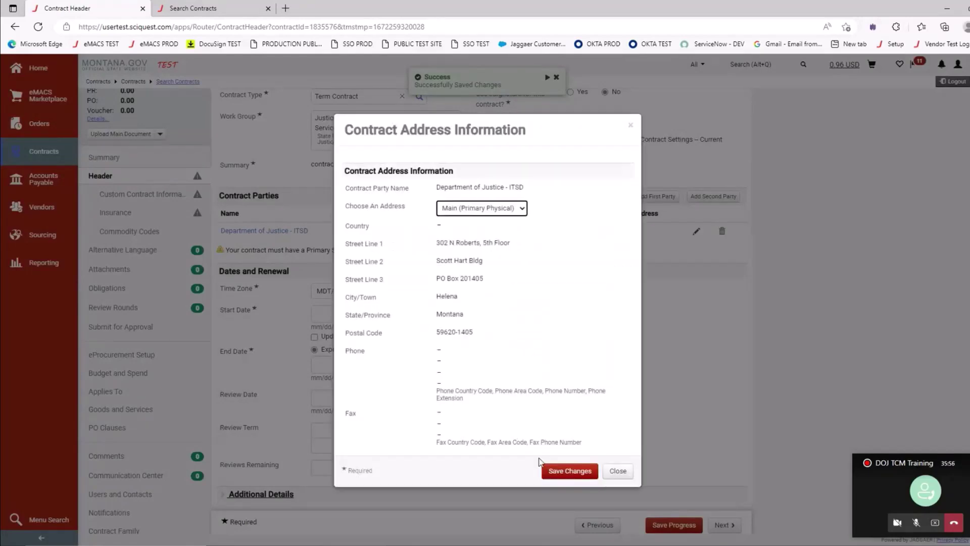
left_click(567, 471)
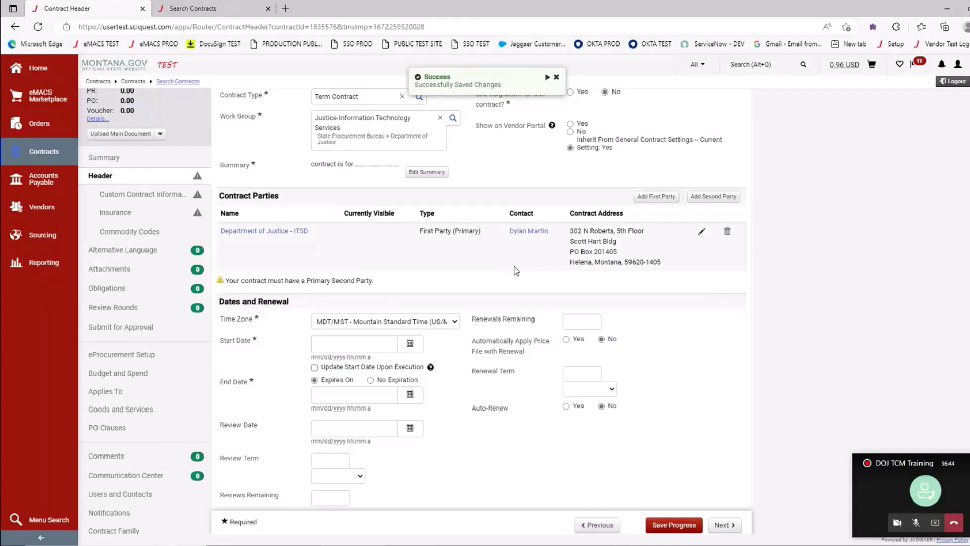
left_click(557, 78)
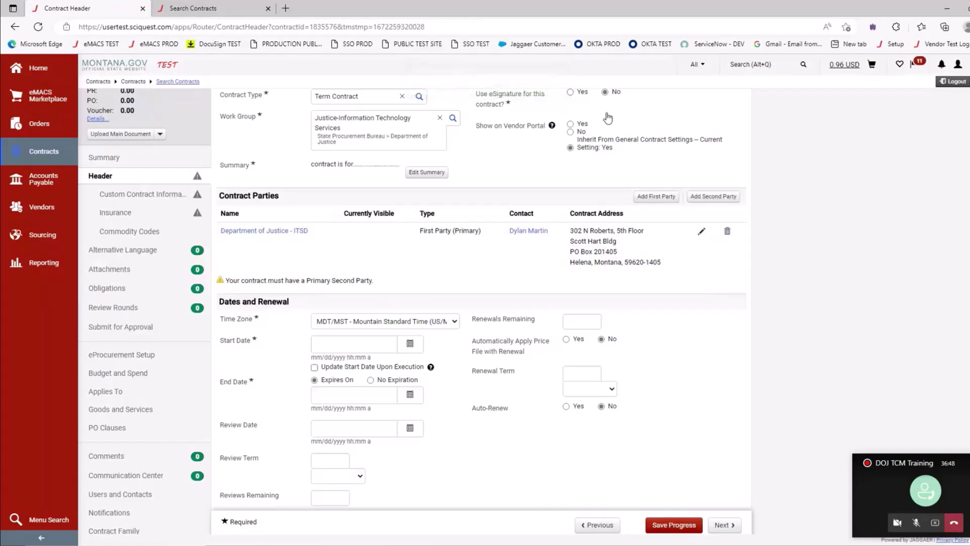
- Search for "city of butte" as a second contract party and select the vendor City of Butte as primary second party
left_click(714, 198)
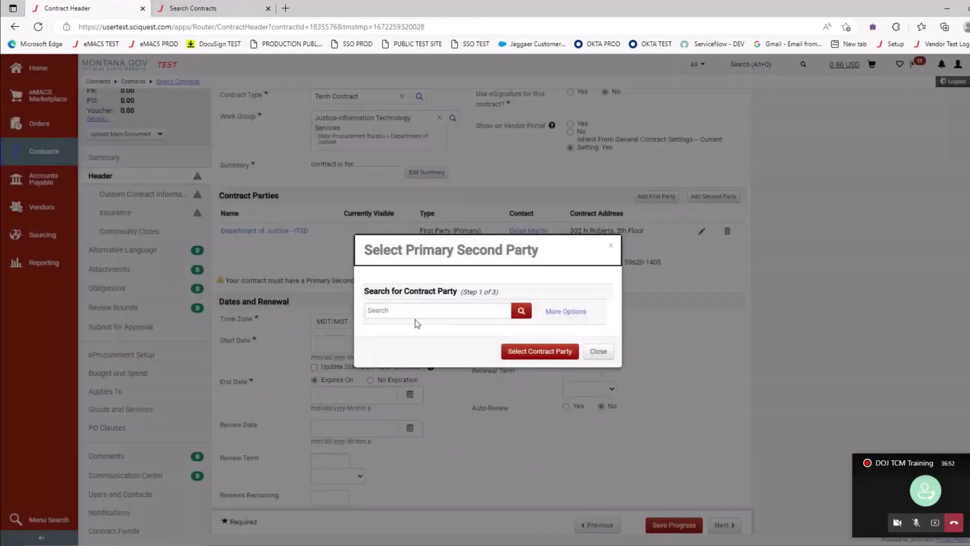
left_click(399, 310)
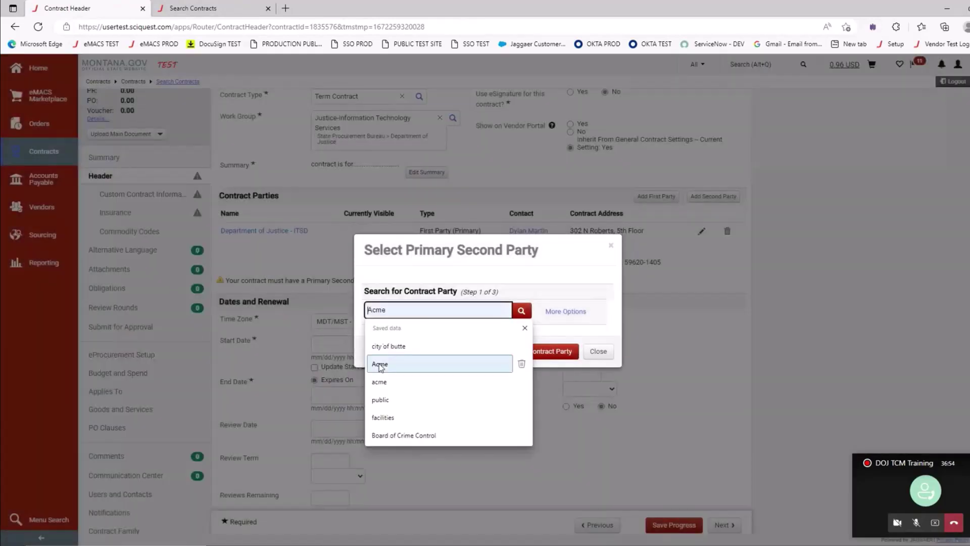
left_click(386, 348)
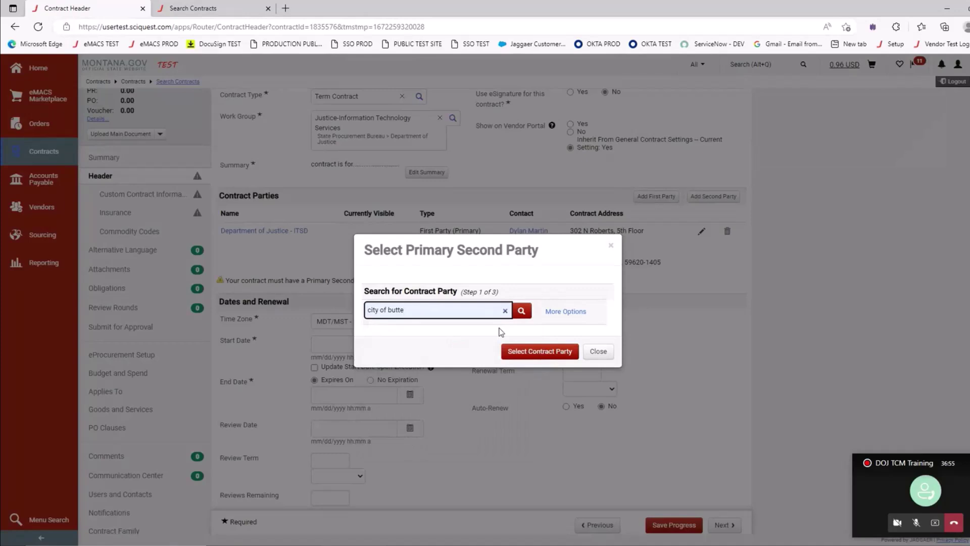
left_click(527, 317)
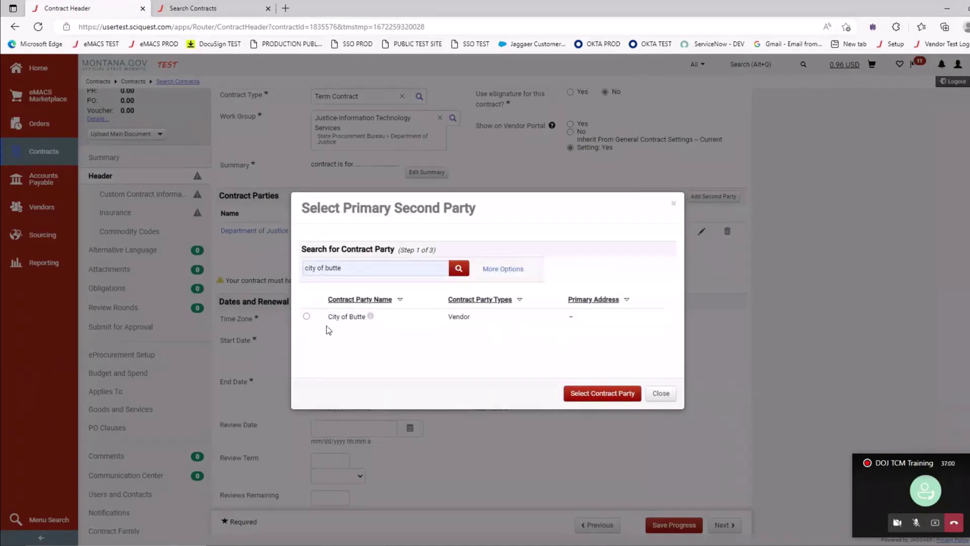
left_click(307, 316)
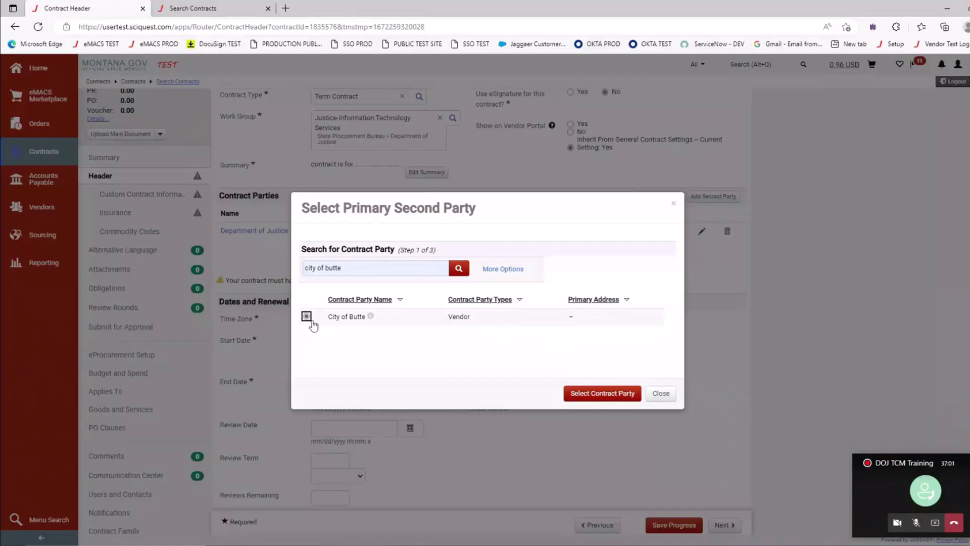
left_click(583, 394)
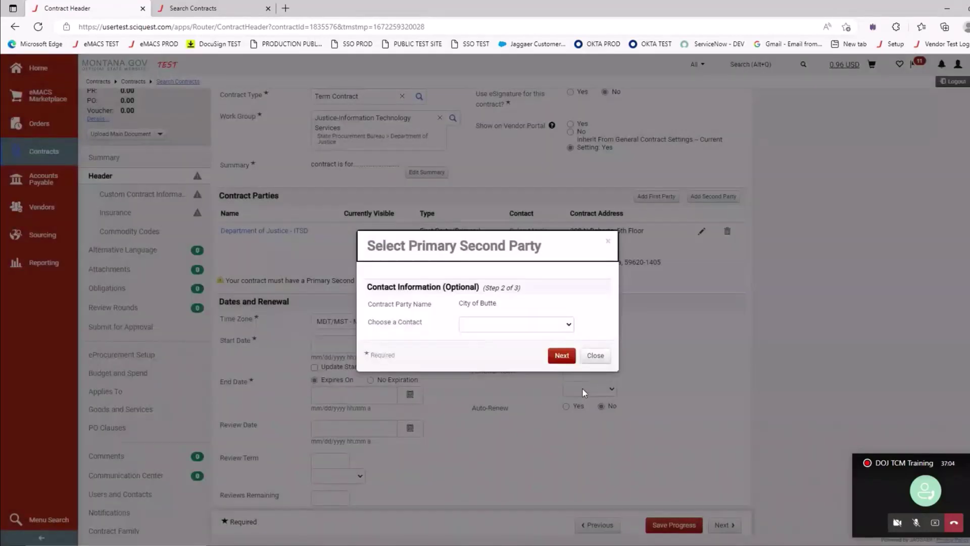
- Choose the Primary Corporate contact for the second party City of Butte and continue to its address information
left_click(571, 326)
left_click(544, 349)
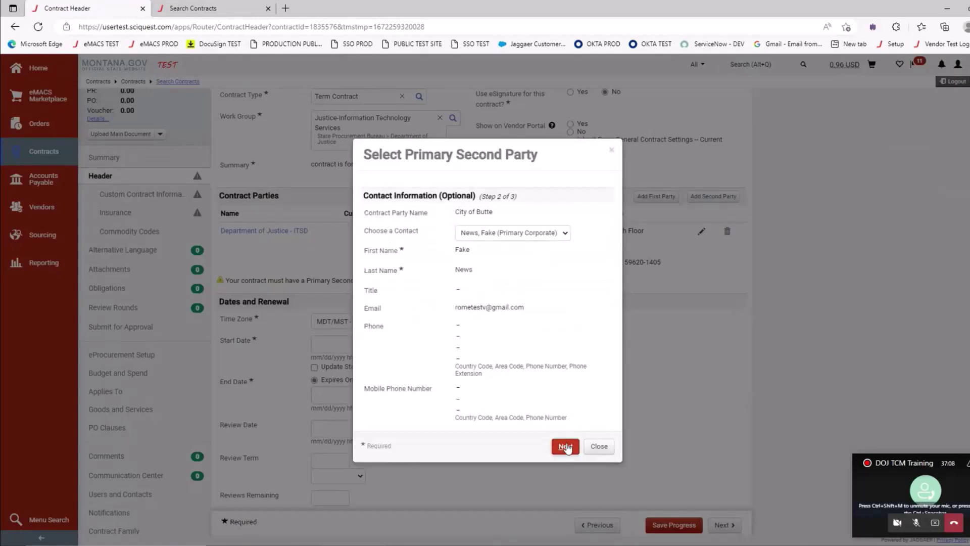
left_click(564, 445)
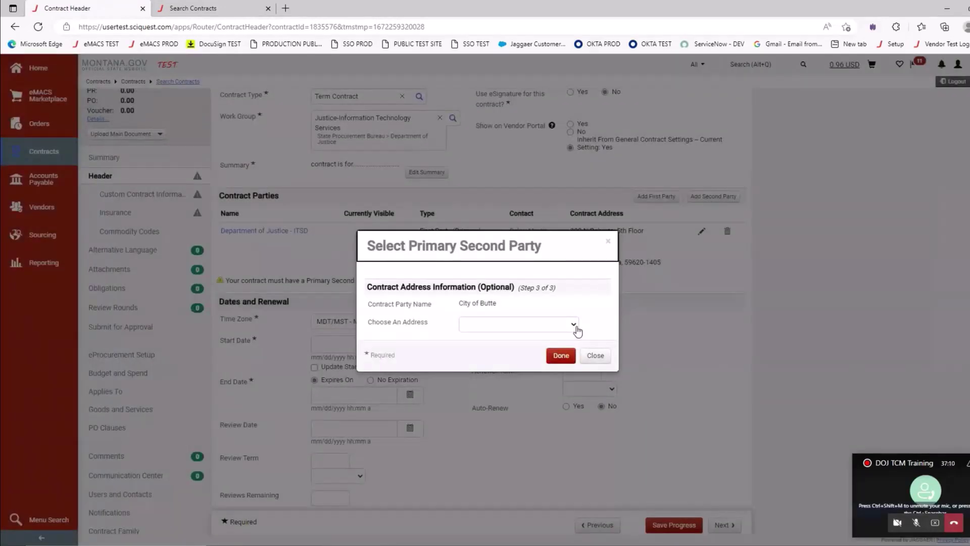
- Assign the Remittance (Primary Remittance) address to City of Butte, finish adding the second party and dismiss the notification
left_click(575, 326)
left_click(548, 347)
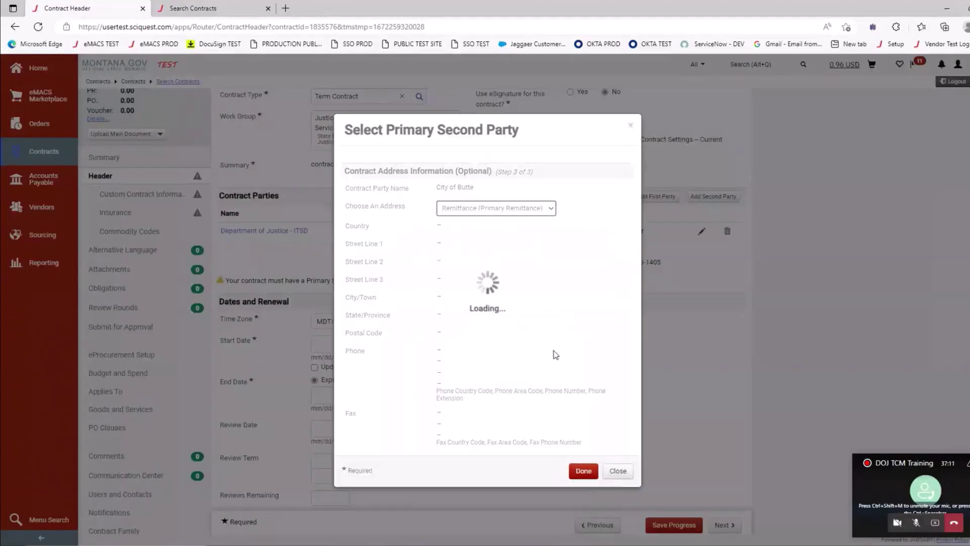
left_click(576, 472)
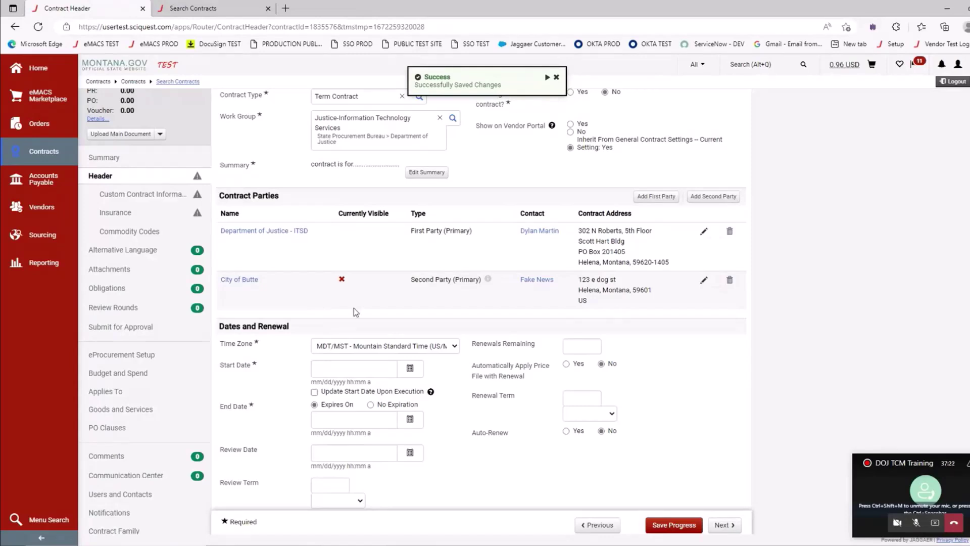
mouse_move(37, 210)
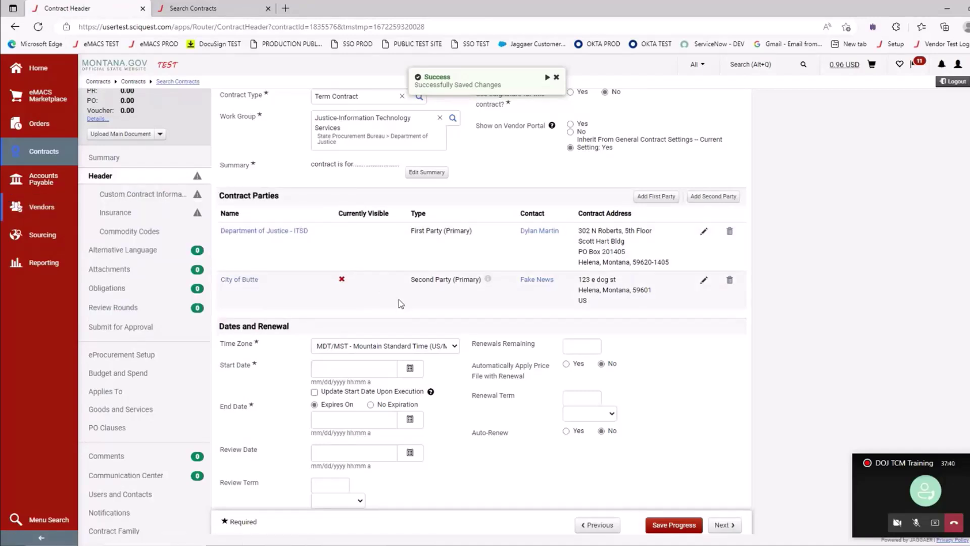
left_click(556, 79)
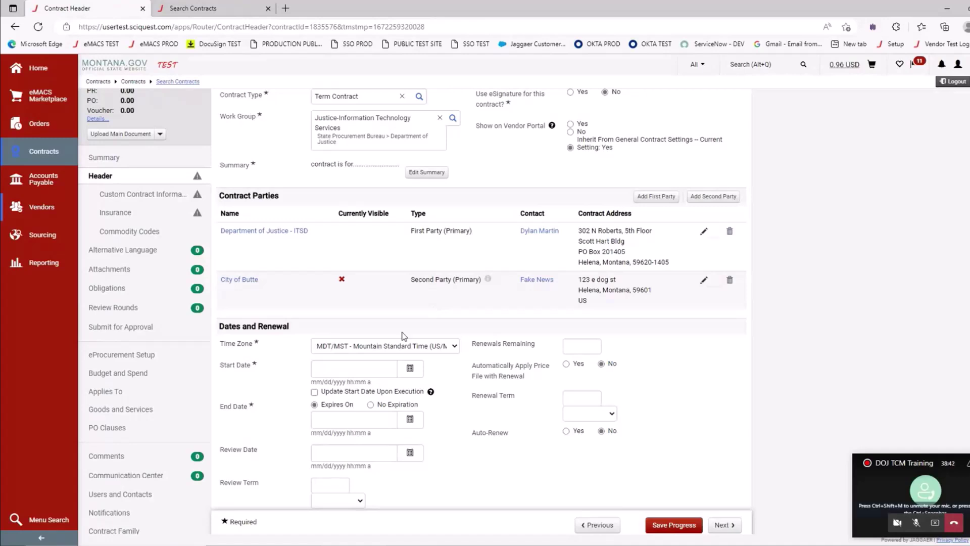
- Set the contract's start date to 12/01/2022 12:00 AM and its end date to 12/29/2022 11:59 PM
scroll(394, 303, "down", 1)
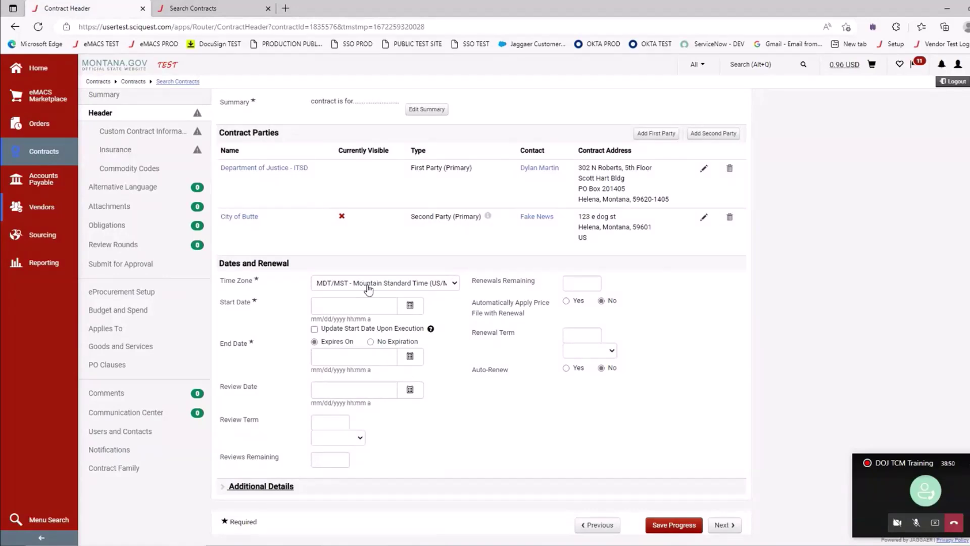
left_click(411, 309)
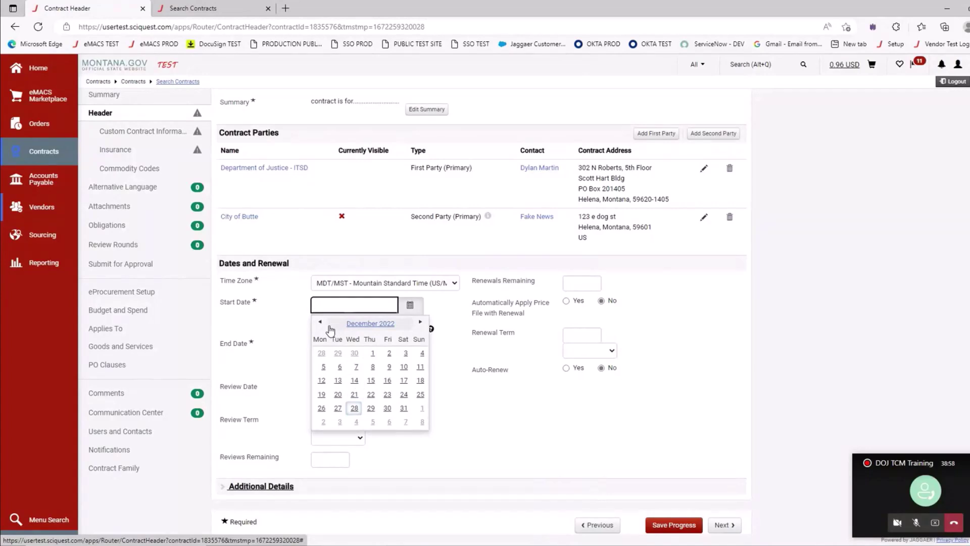
left_click(372, 353)
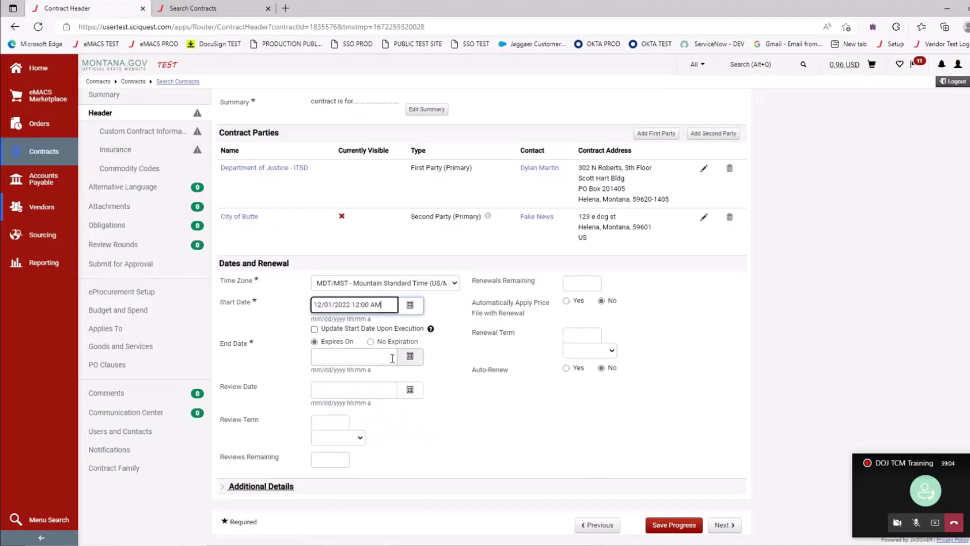
left_click(413, 358)
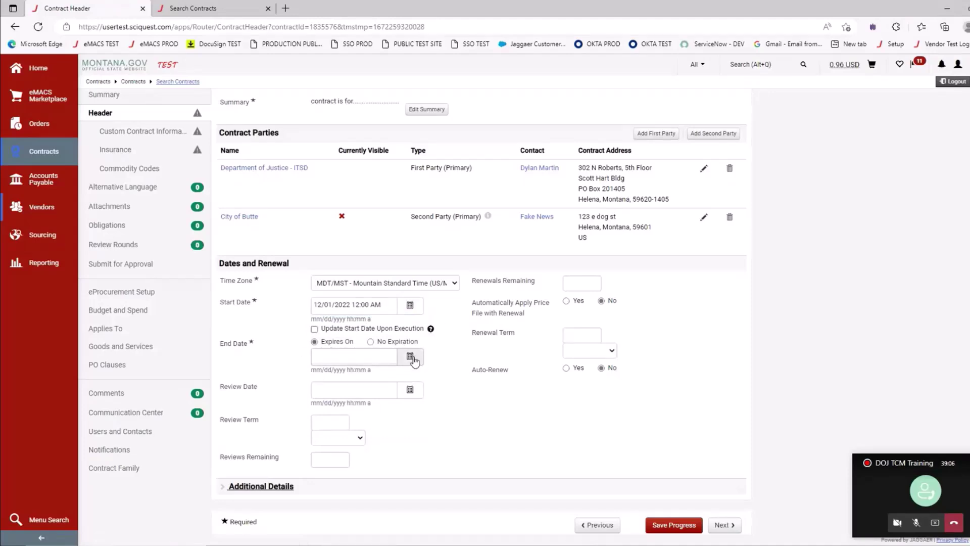
left_click(414, 359)
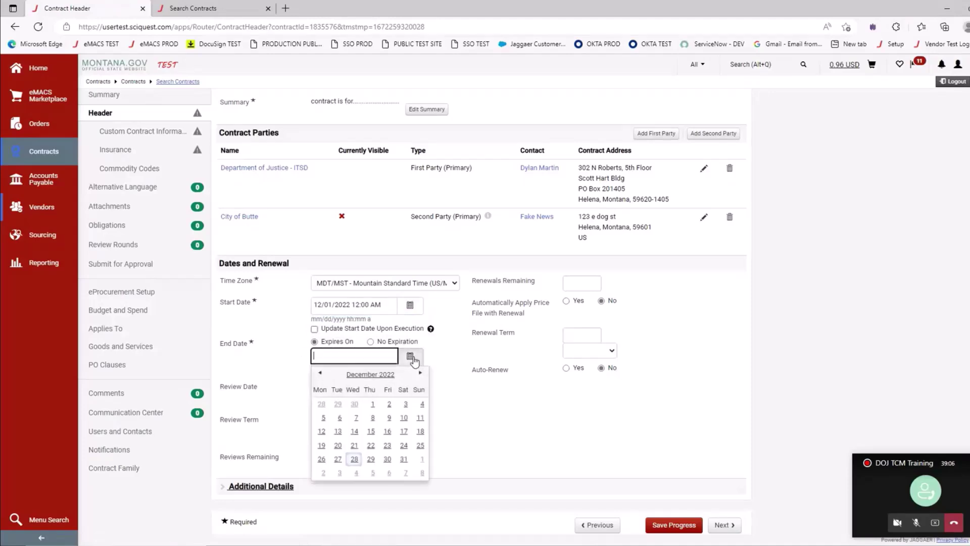
left_click(372, 460)
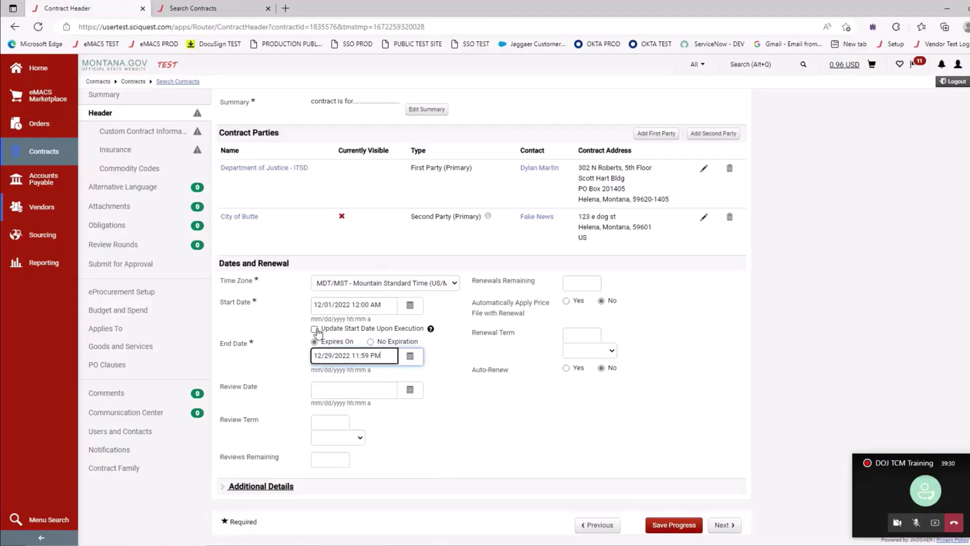
- Examine the header's contract parties and dates, the available Review Term units and the Reviews Remaining field
scroll(374, 374, "up", 2)
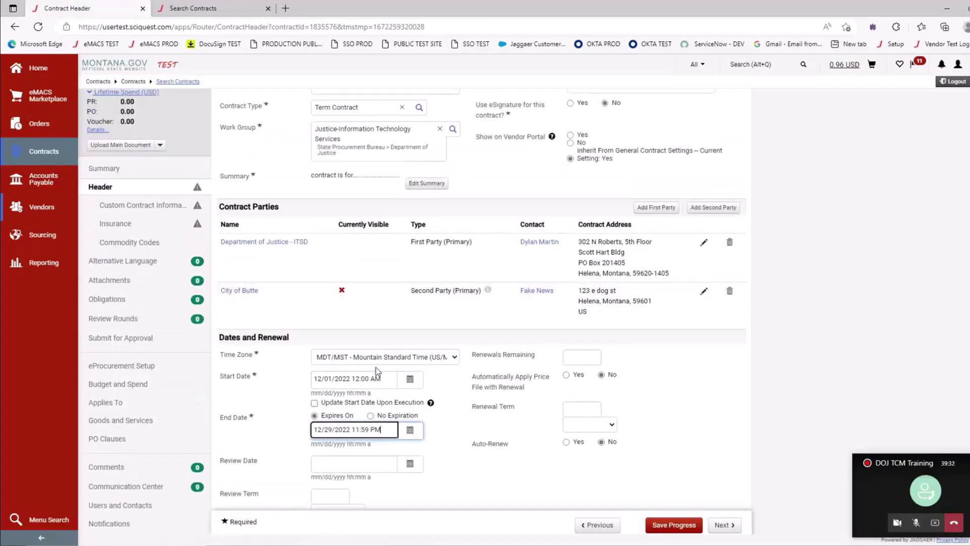
scroll(376, 372, "up", 3)
scroll(376, 371, "down", 5)
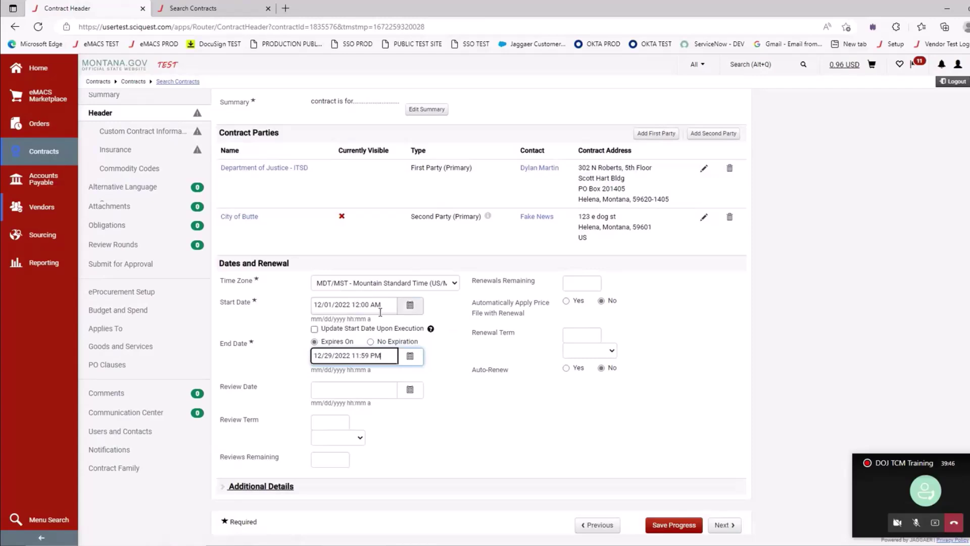
scroll(359, 393, "up", 2)
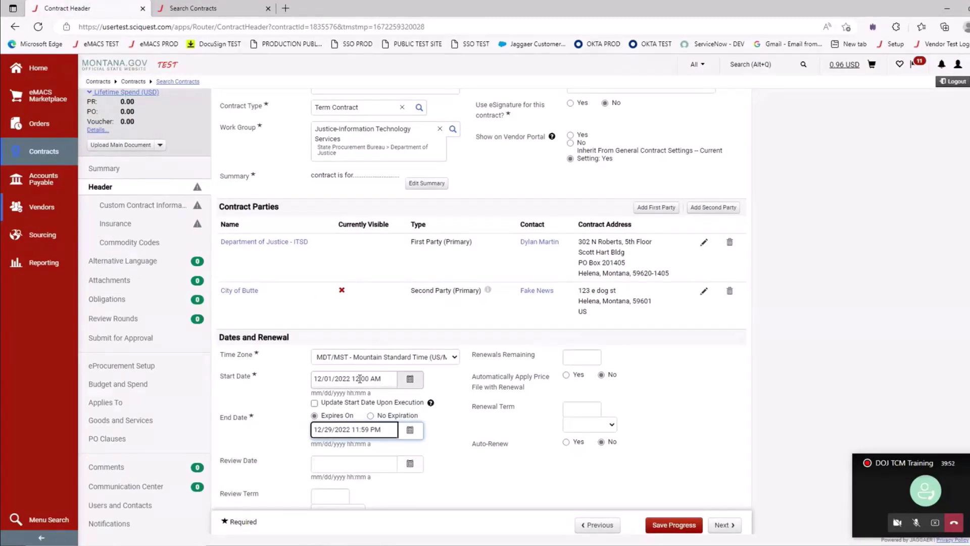
scroll(360, 379, "down", 2)
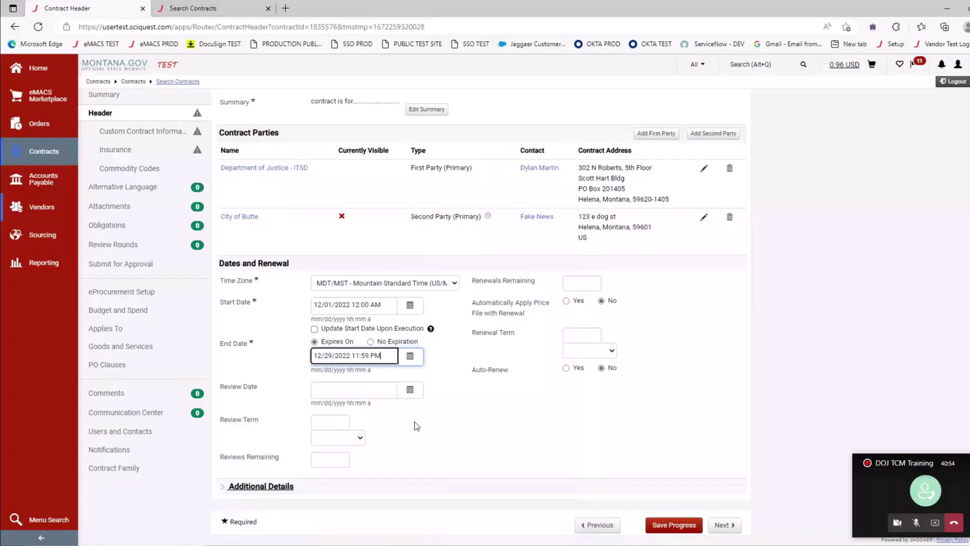
left_click(360, 437)
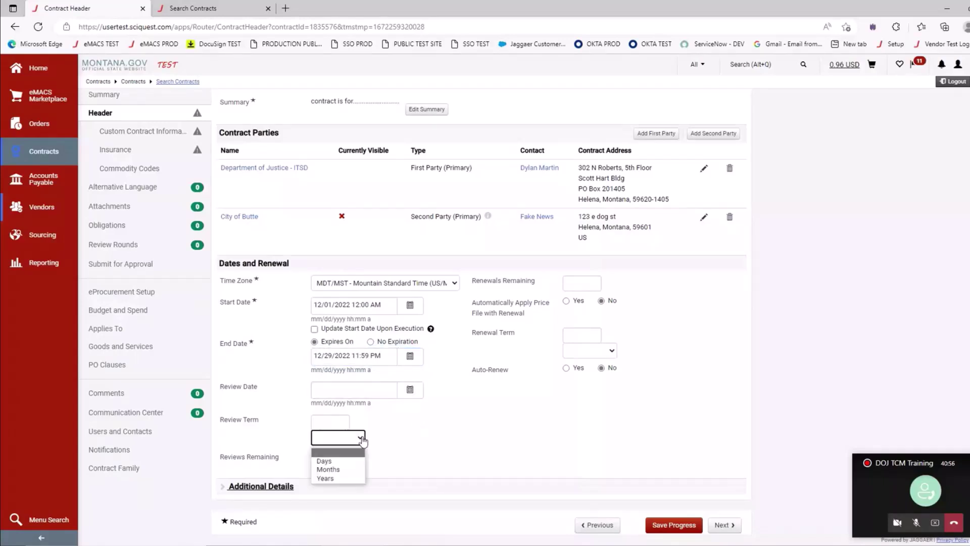
left_click(409, 454)
left_click(316, 458)
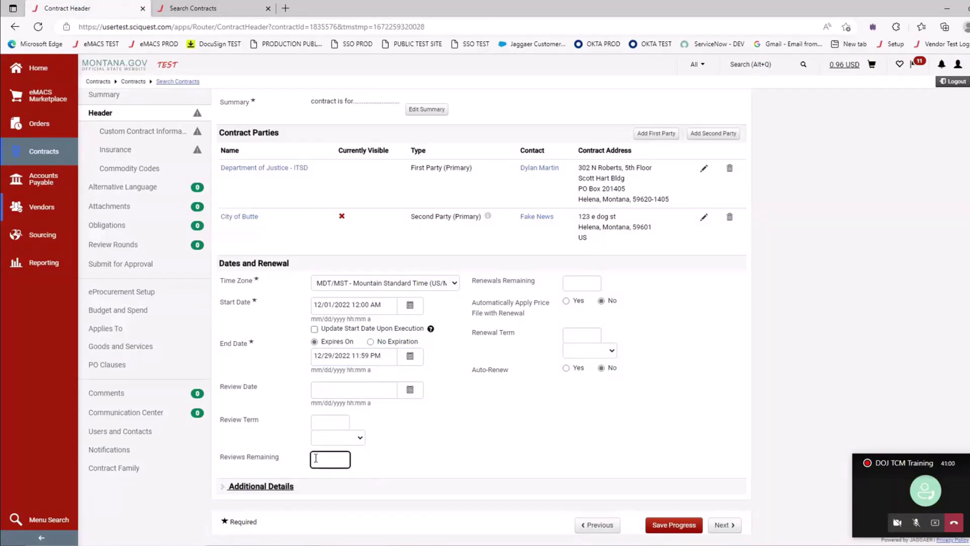
left_click(425, 448)
- Set Renewals Remaining to 6 and the Renewal Term to 1 Years, and save the contract header
left_click(581, 281)
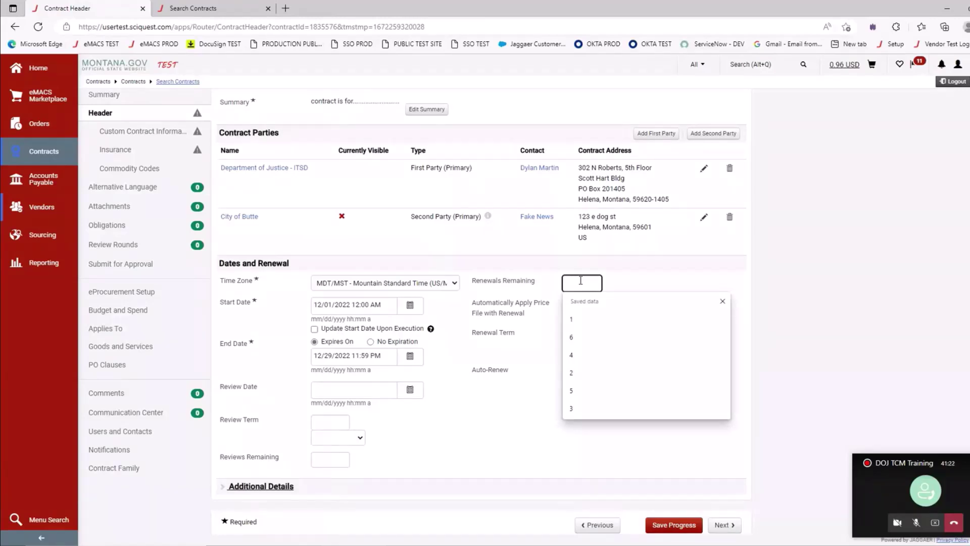
type("6")
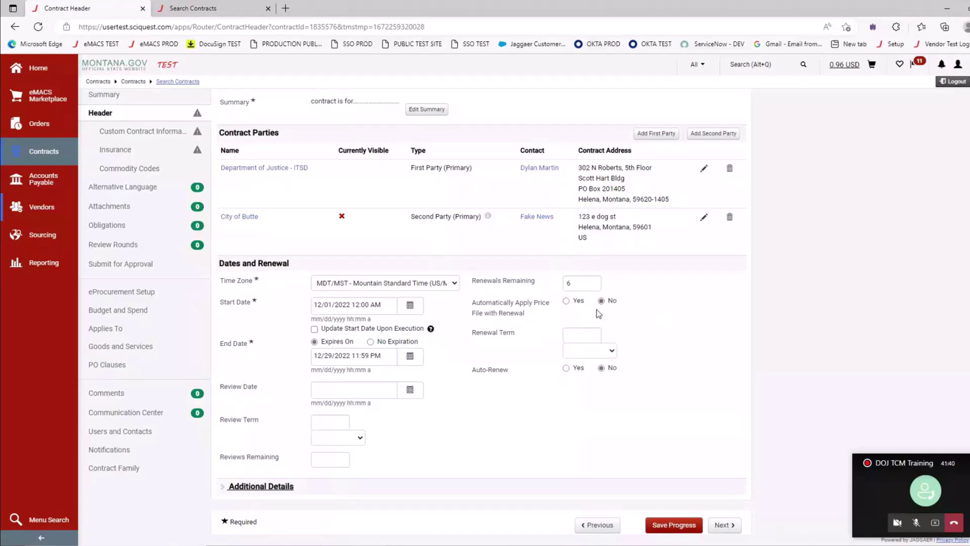
left_click(612, 351)
left_click(600, 392)
left_click(590, 336)
type("1")
left_click(559, 405)
left_click(674, 528)
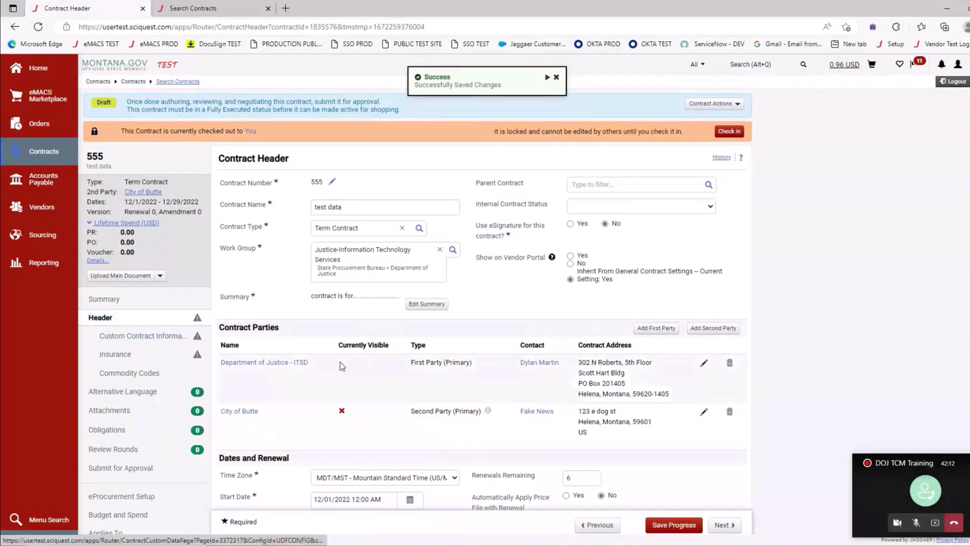
- Review the saved contract header, from the contract details and parties to the dates and renewal settings
scroll(447, 443, "down", 4)
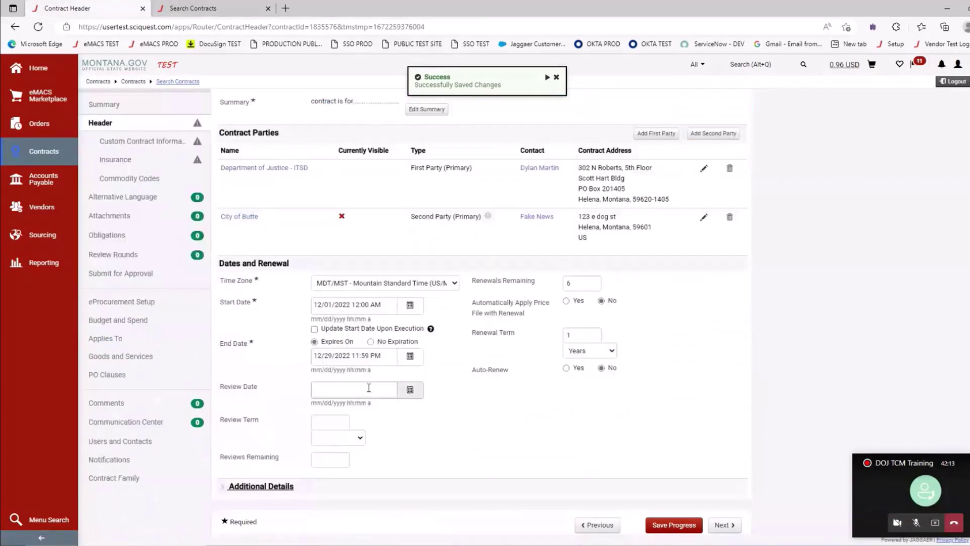
scroll(450, 444, "up", 3)
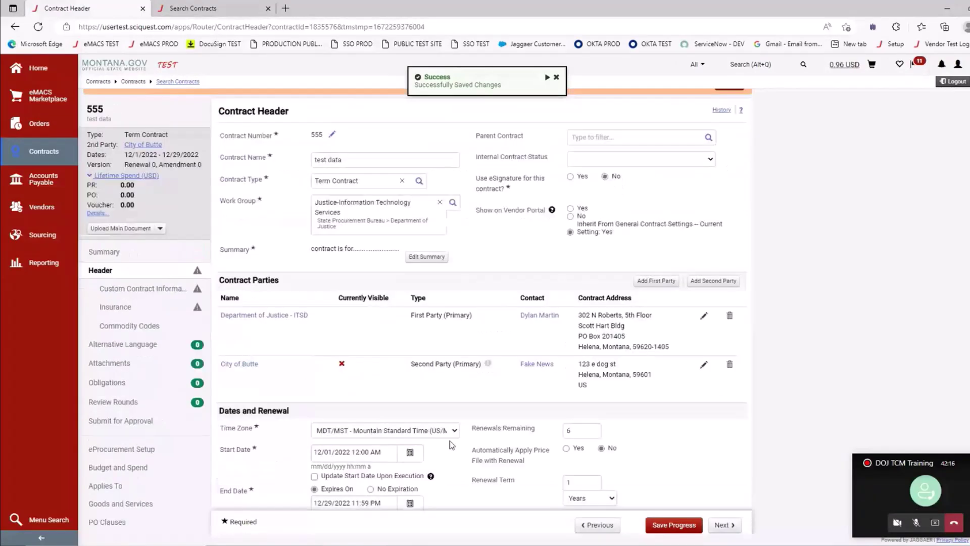
scroll(451, 445, "down", 3)
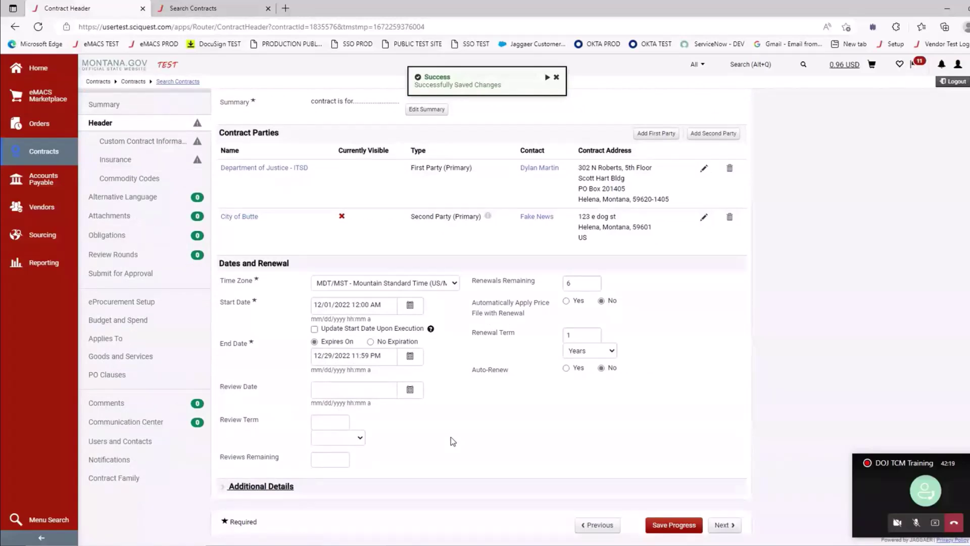
scroll(452, 443, "up", 3)
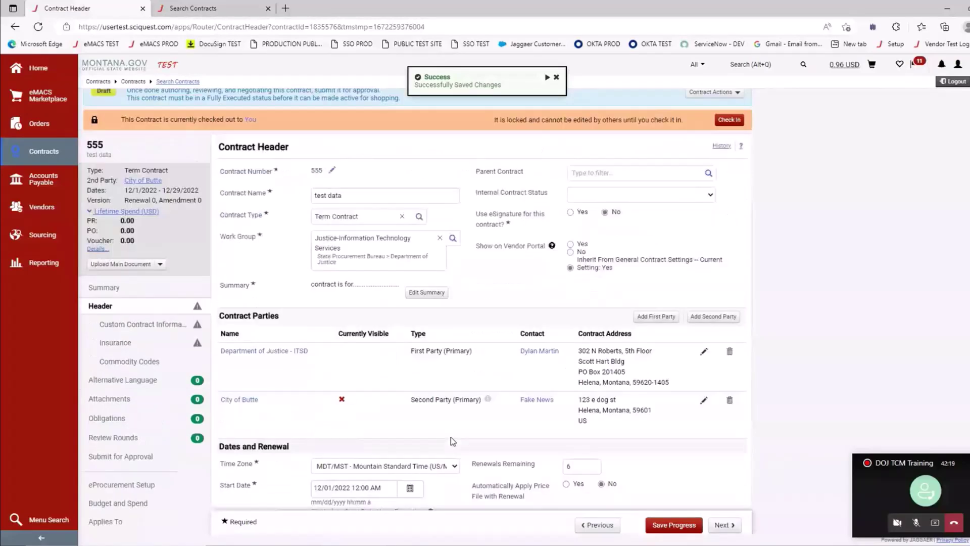
scroll(452, 441, "up", 1)
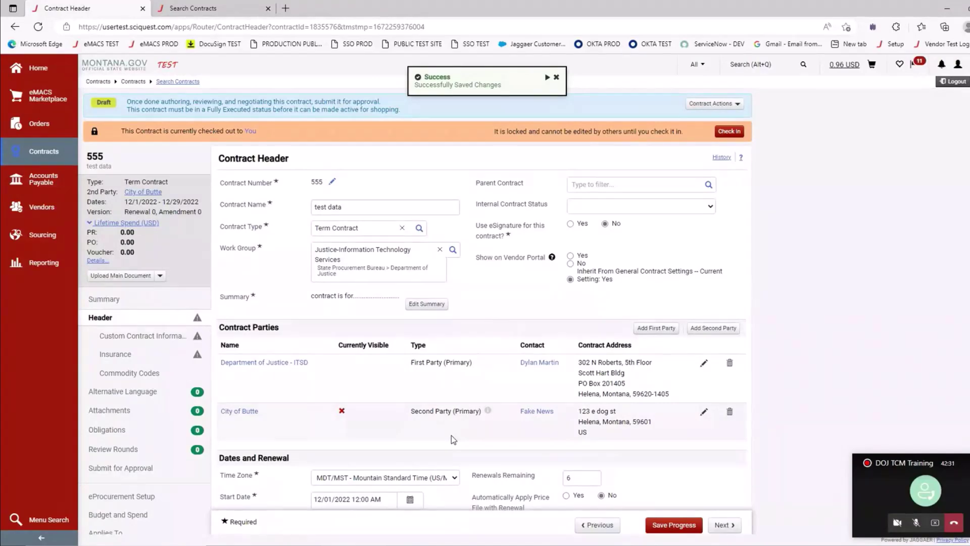
scroll(460, 424, "down", 1)
scroll(469, 408, "down", 2)
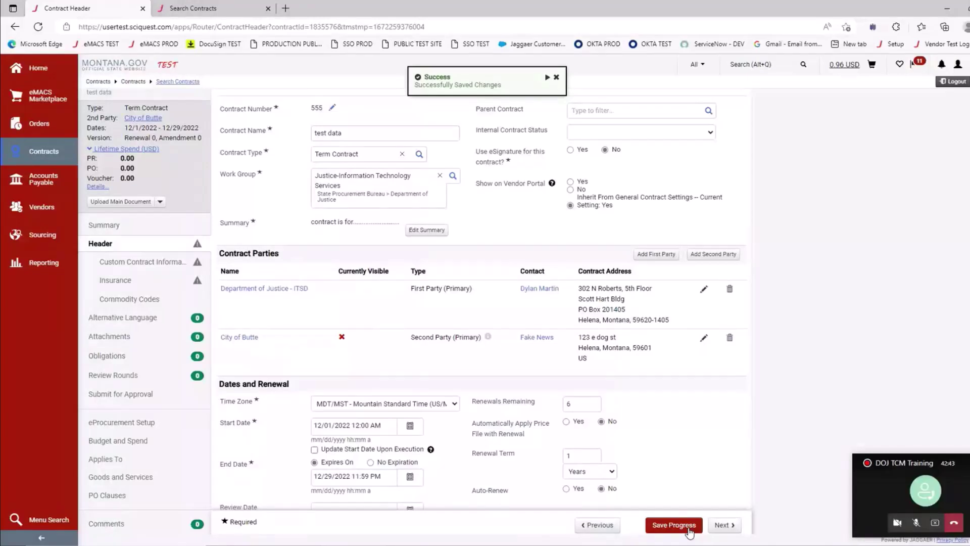
- Continue to the Custom Contract Information page and look through its fields
left_click(724, 527)
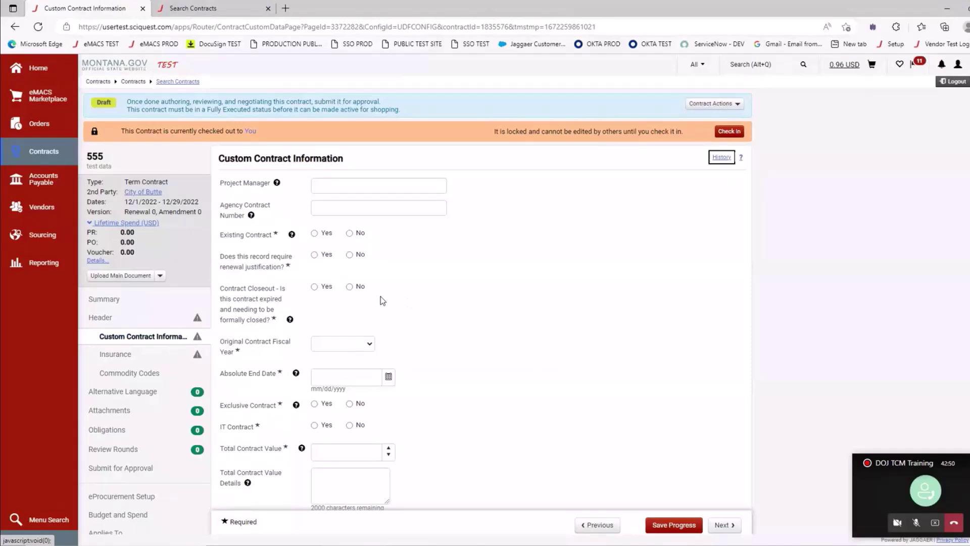
scroll(381, 296, "down", 4)
scroll(381, 298, "down", 3)
scroll(380, 305, "up", 10)
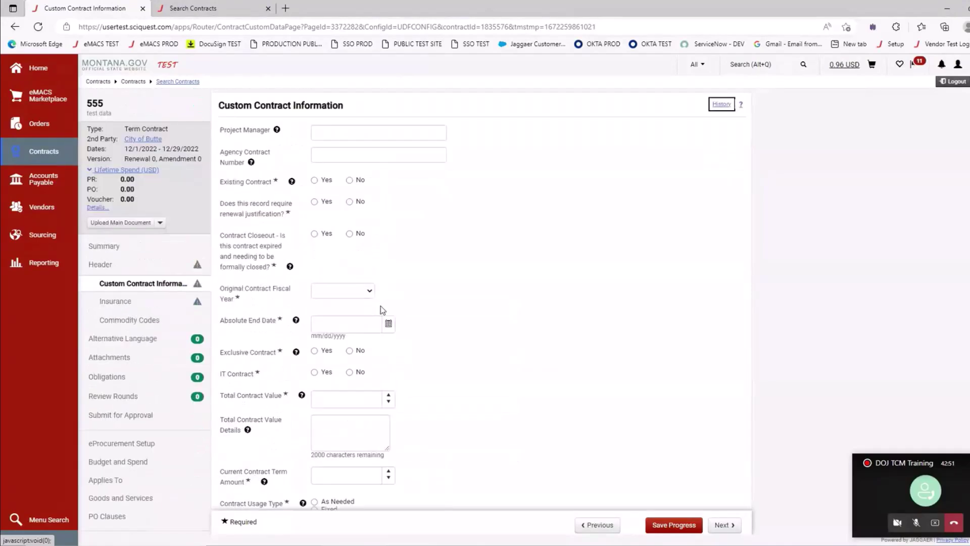
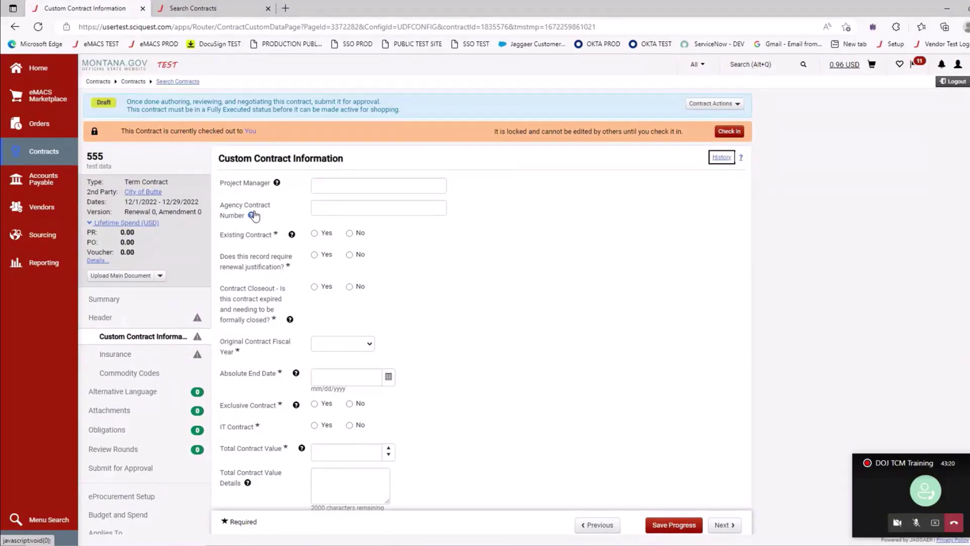
- Read the Project Manager field help, then mark Existing Contract as Yes and both renewal justification and Contract Closeout as No
left_click(277, 185)
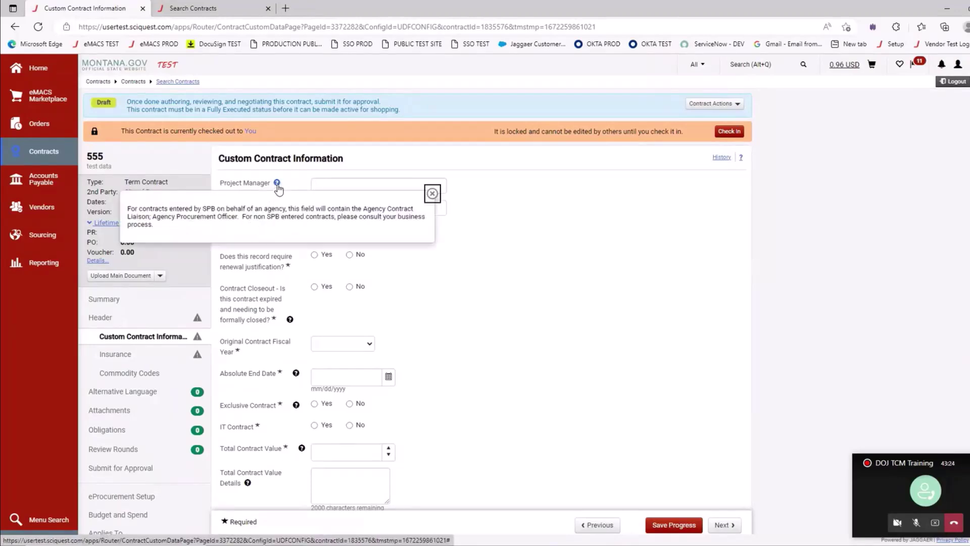
left_click(429, 281)
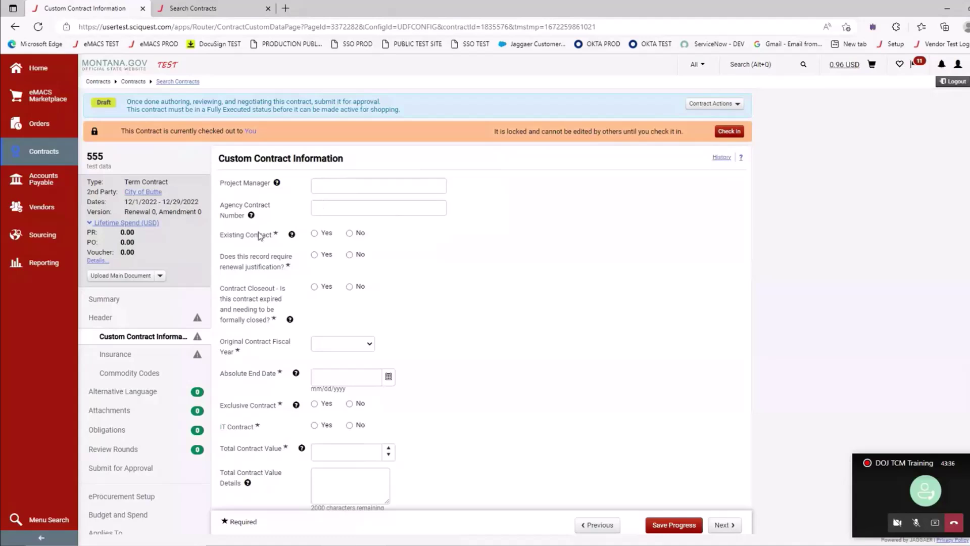
left_click(315, 233)
left_click(350, 254)
left_click(350, 287)
- Set the Original Contract Fiscal Year to 2022
scroll(384, 309, "down", 2)
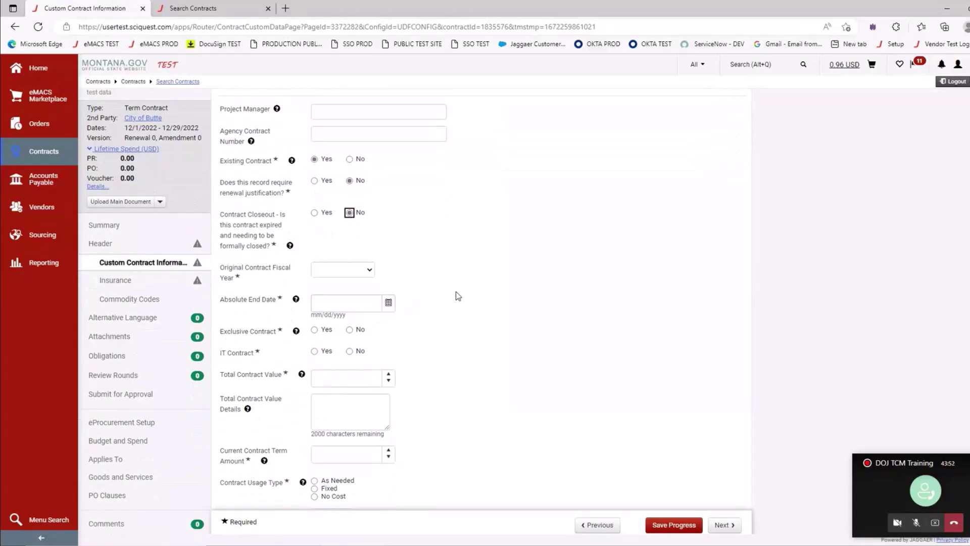
left_click(370, 272)
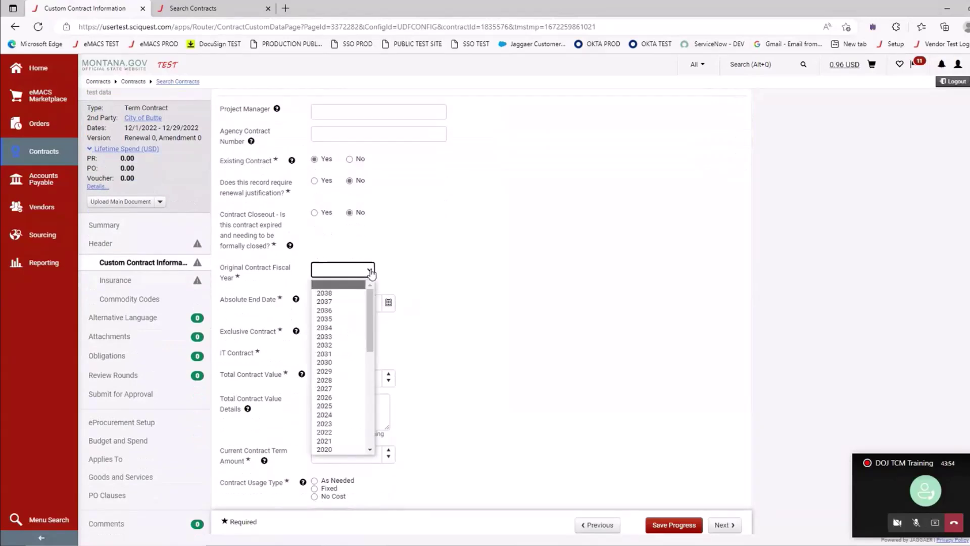
left_click(337, 433)
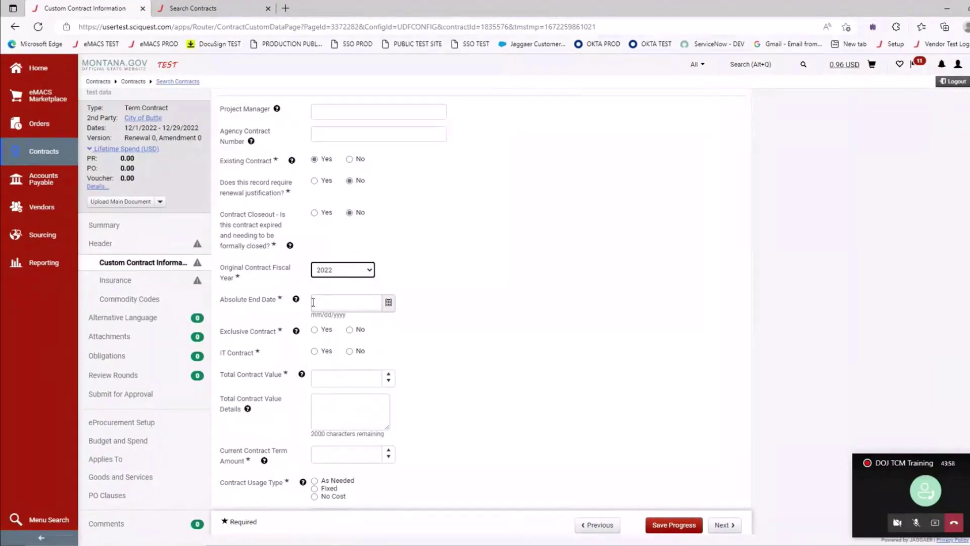
- Read the Absolute End Date help and set that date to 12/28/2028 with the calendar
left_click(296, 300)
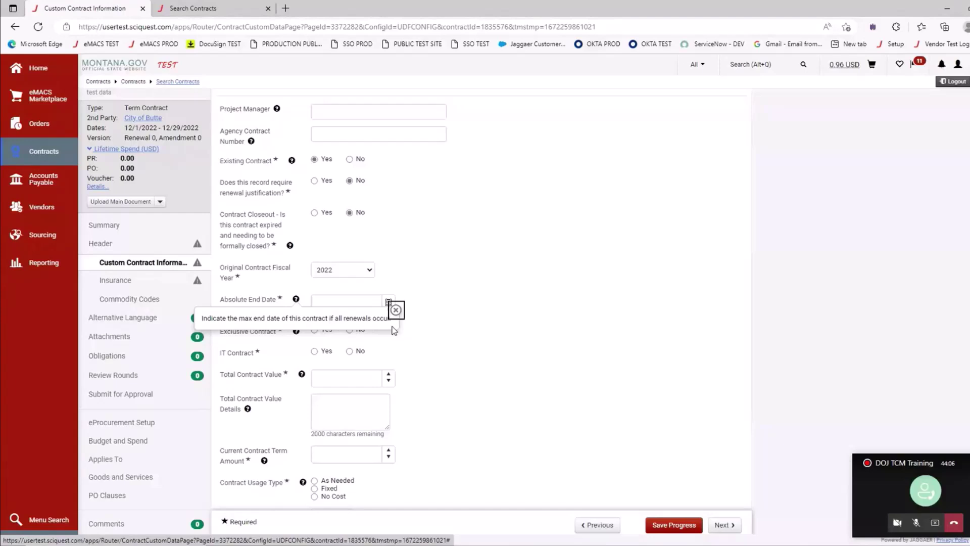
left_click(452, 328)
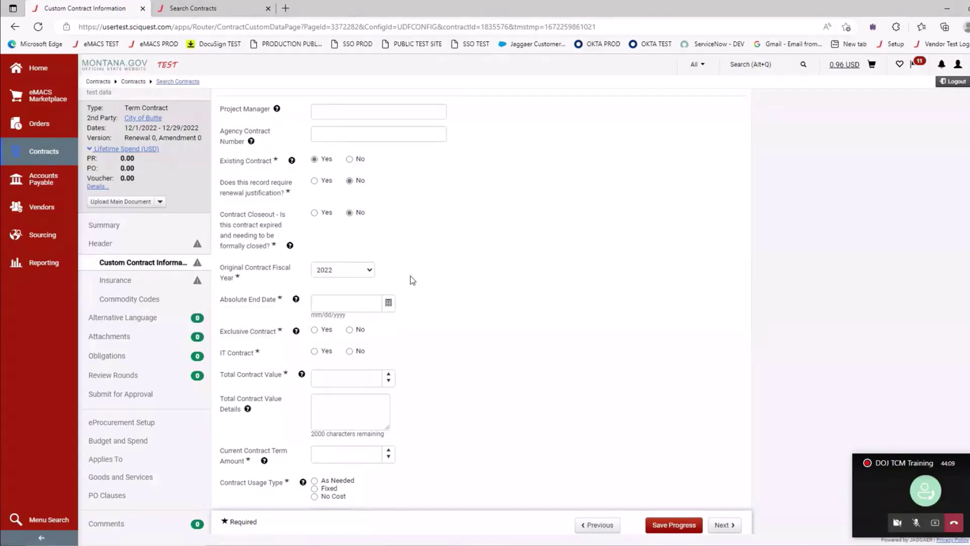
left_click(388, 304)
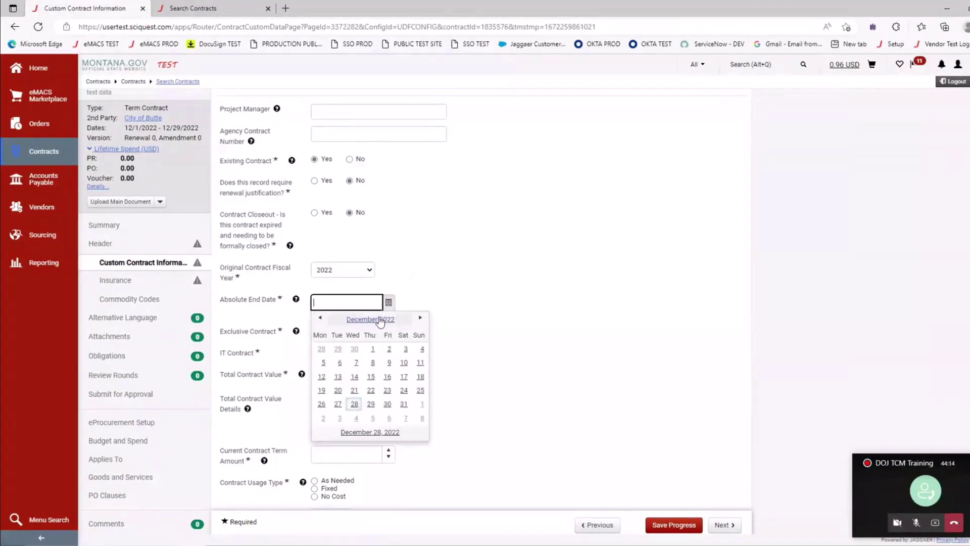
left_click(380, 319)
left_click(420, 318)
left_click(420, 319)
left_click(420, 318)
left_click(420, 318)
left_click(420, 319)
left_click(420, 318)
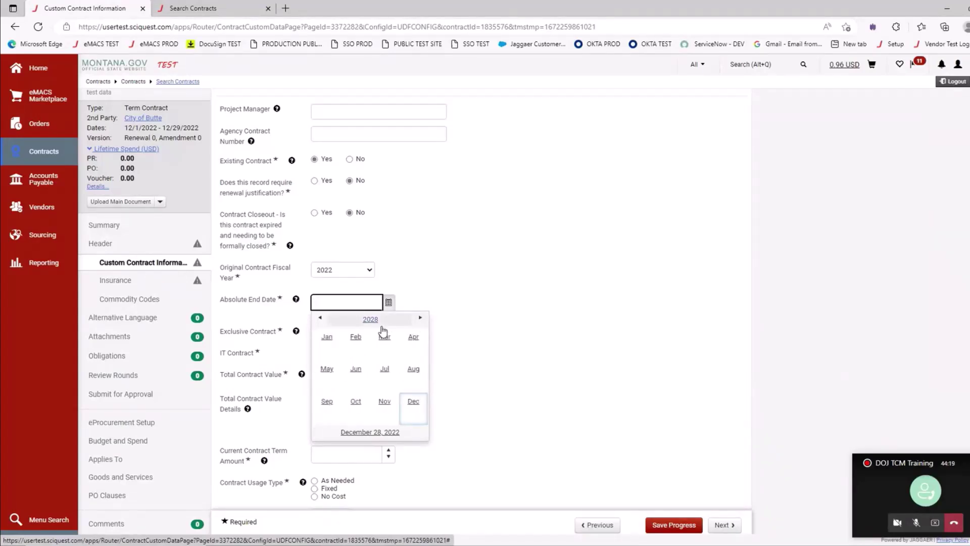
left_click(413, 402)
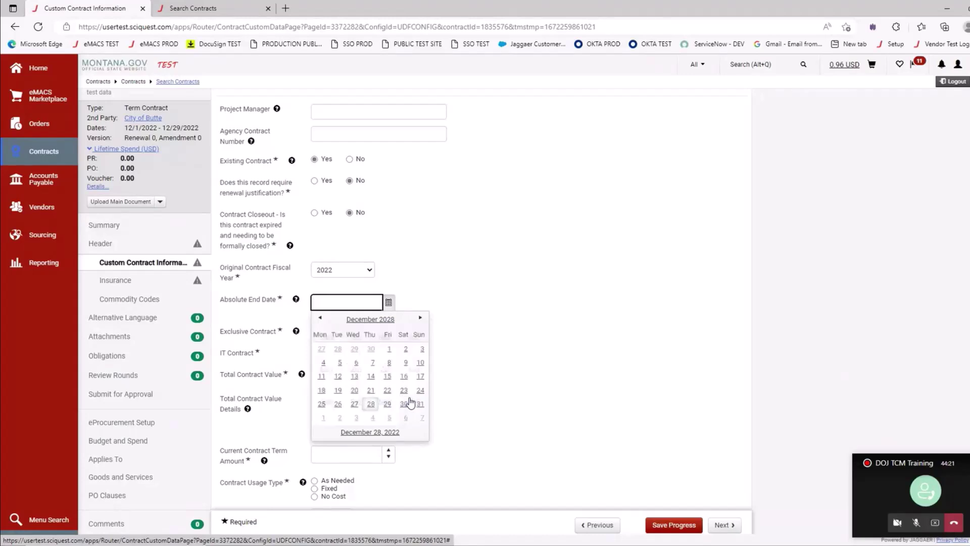
left_click(371, 404)
left_click(488, 317)
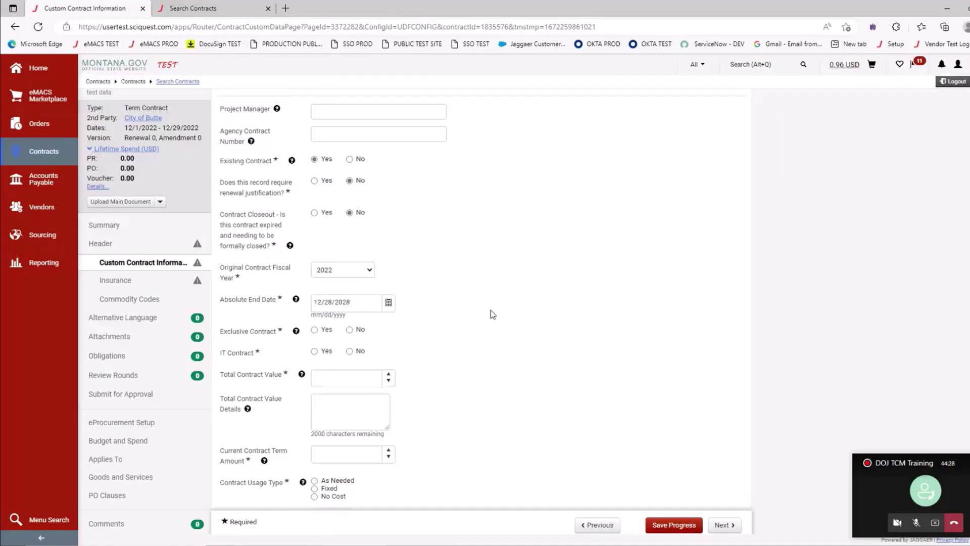
- Mark Exclusive Contract as No, try Yes for IT Contract, and settle on No for it
left_click(350, 331)
left_click(349, 351)
left_click(315, 352)
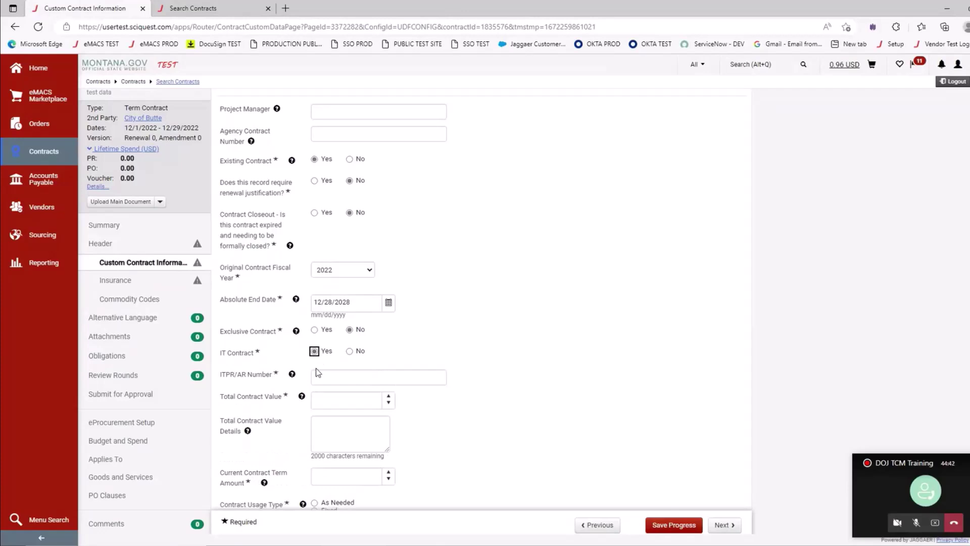
left_click(350, 351)
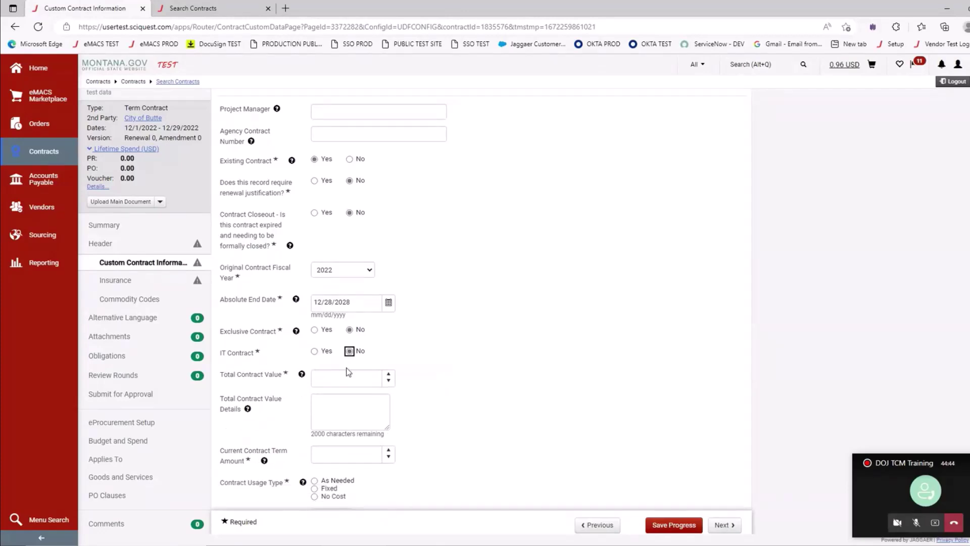
- Read the Total Contract Value help and enter 6,000.00 as the Total Contract Value
left_click(302, 375)
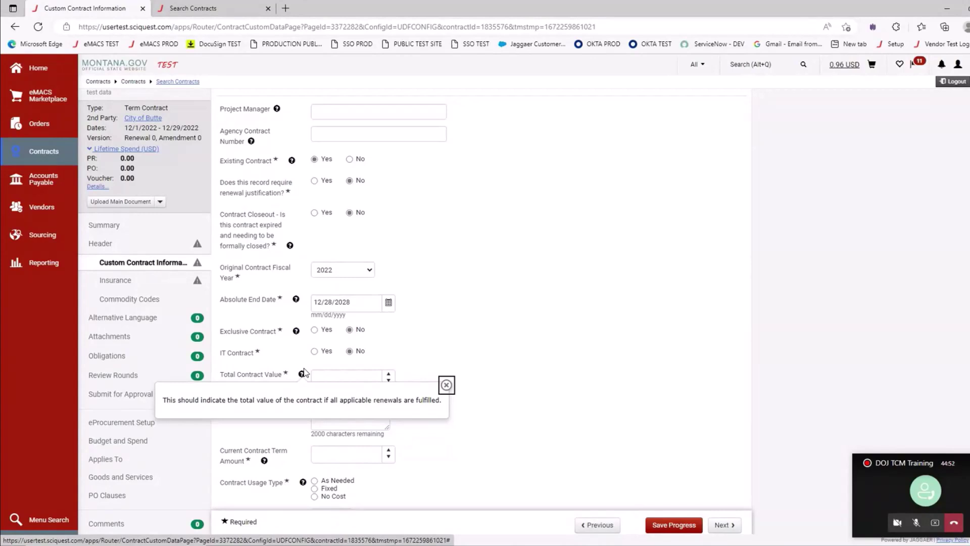
left_click(446, 384)
left_click(338, 377)
left_click(338, 375)
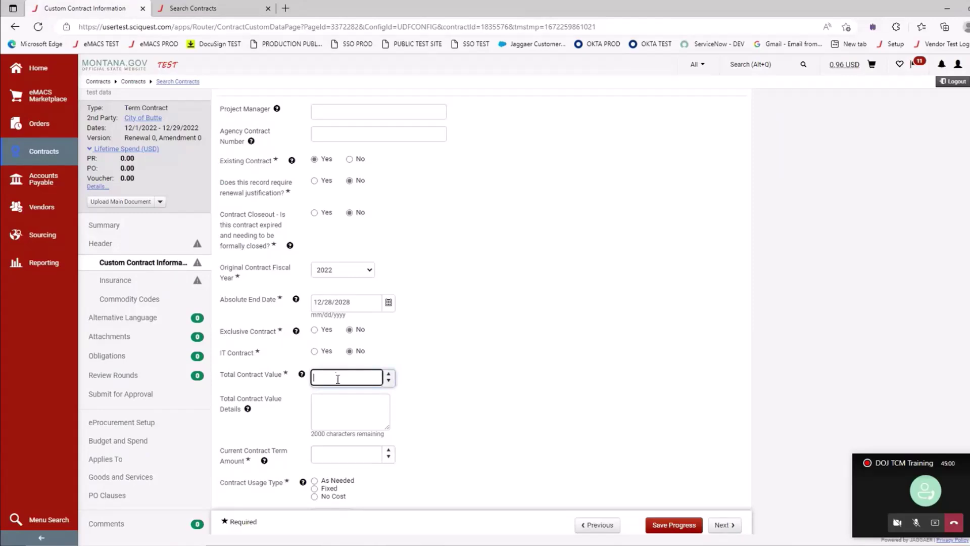
type("6000")
left_click(480, 394)
left_click(353, 410)
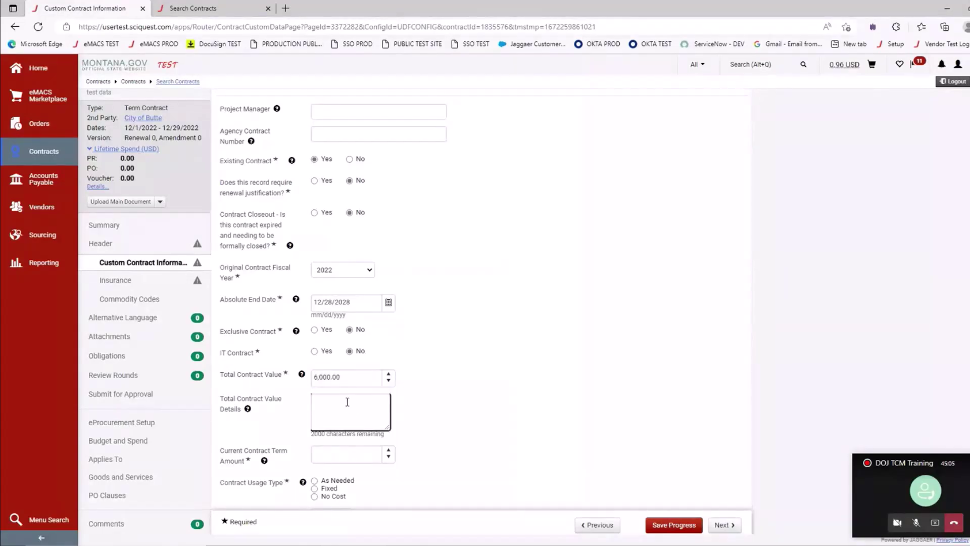
- Check the Current Contract Term Amount help and enter 1,000.00 as the current term amount
scroll(347, 401, "down", 1)
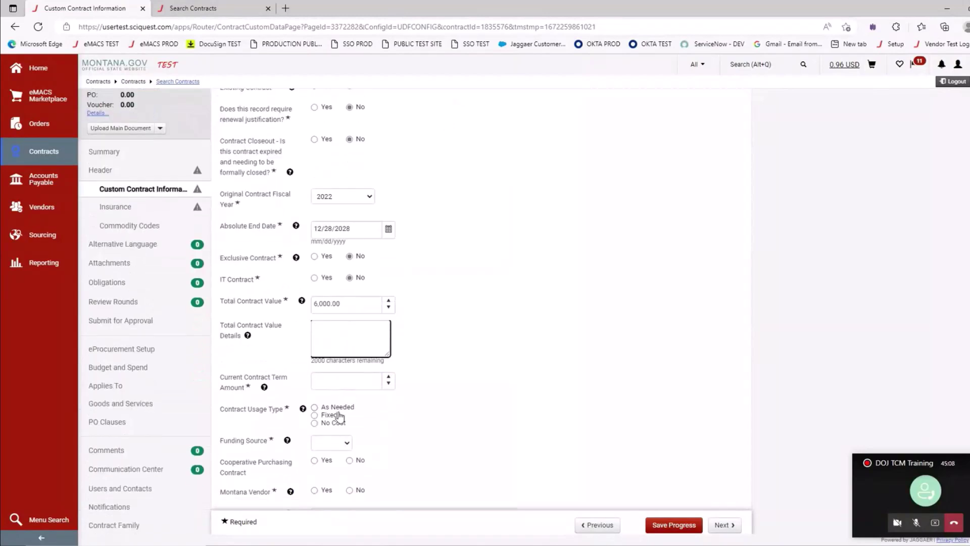
left_click(265, 388)
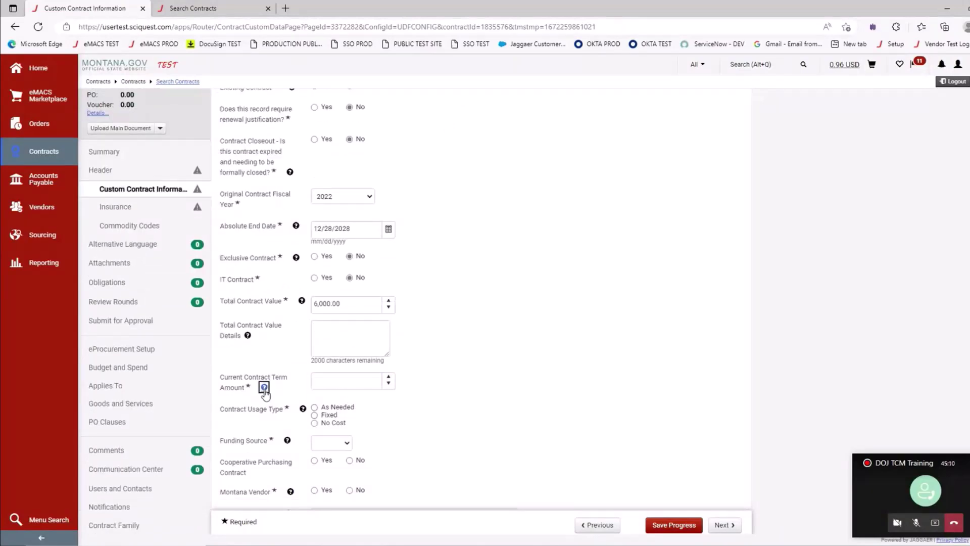
left_click(516, 424)
left_click(338, 382)
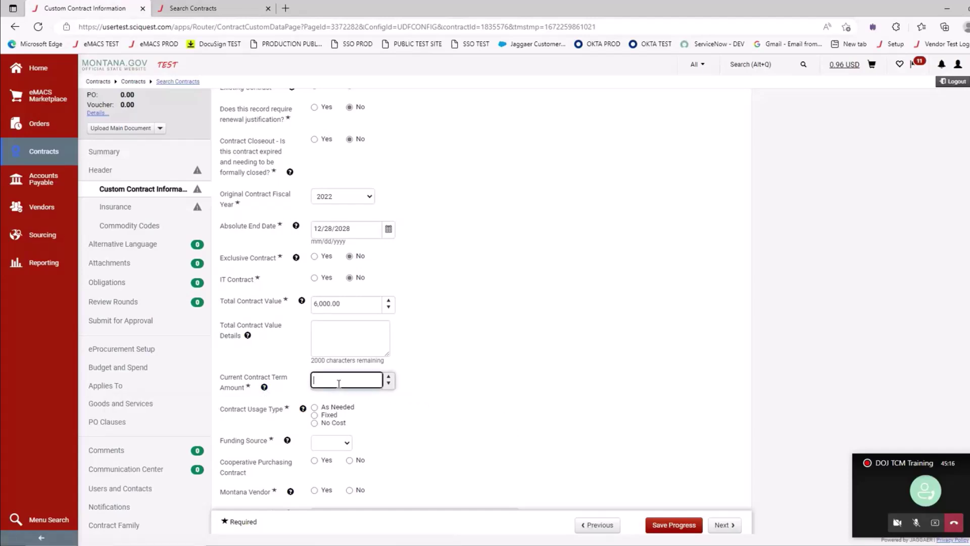
left_click(334, 306)
left_click(343, 379)
type("10000")
left_click(395, 425)
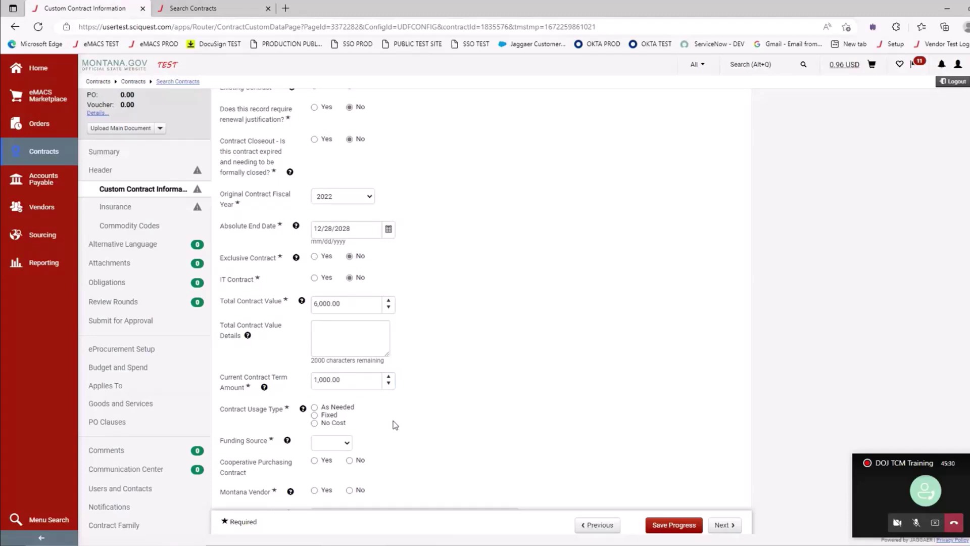
- Set Contract Usage Type to As Needed, Funding Source to State, and Cooperative Purchasing Contract to No
scroll(399, 419, "down", 3)
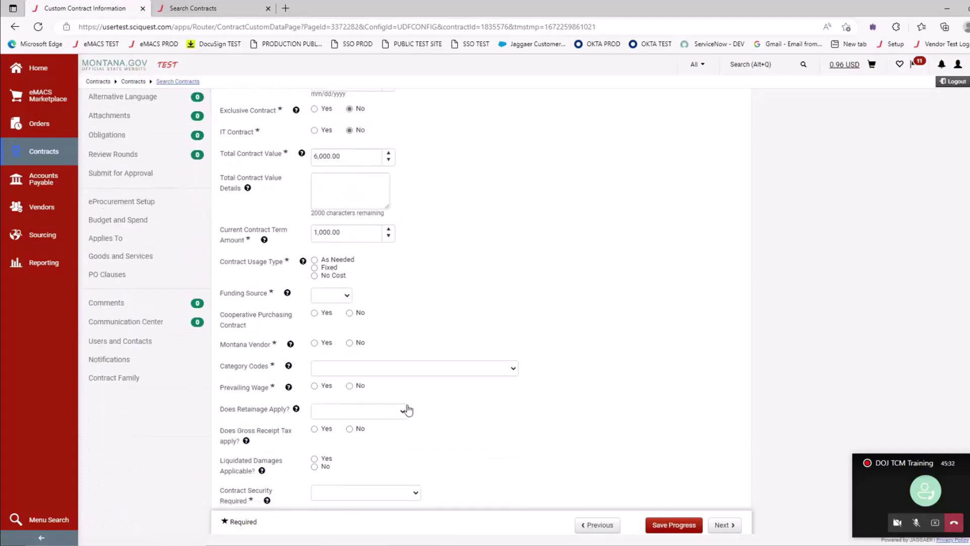
left_click(315, 260)
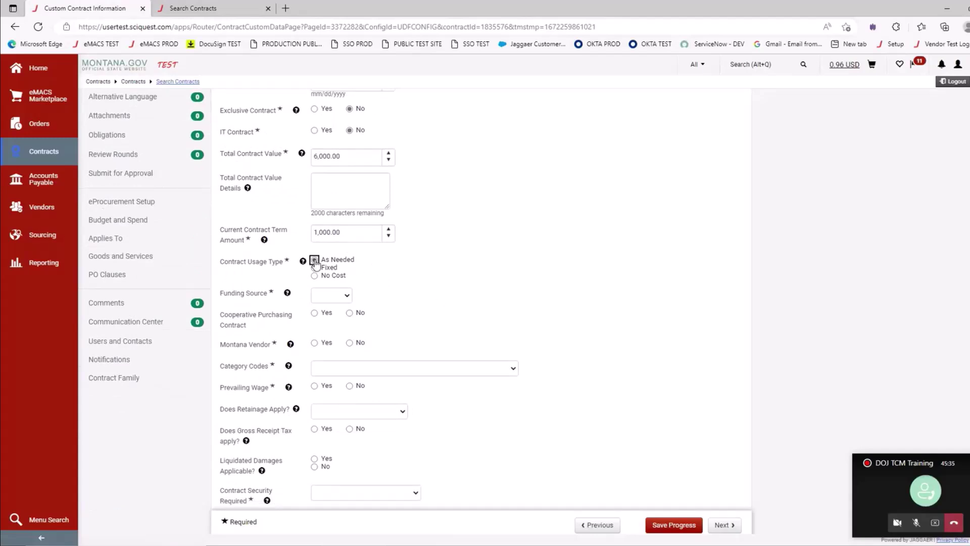
left_click(347, 298)
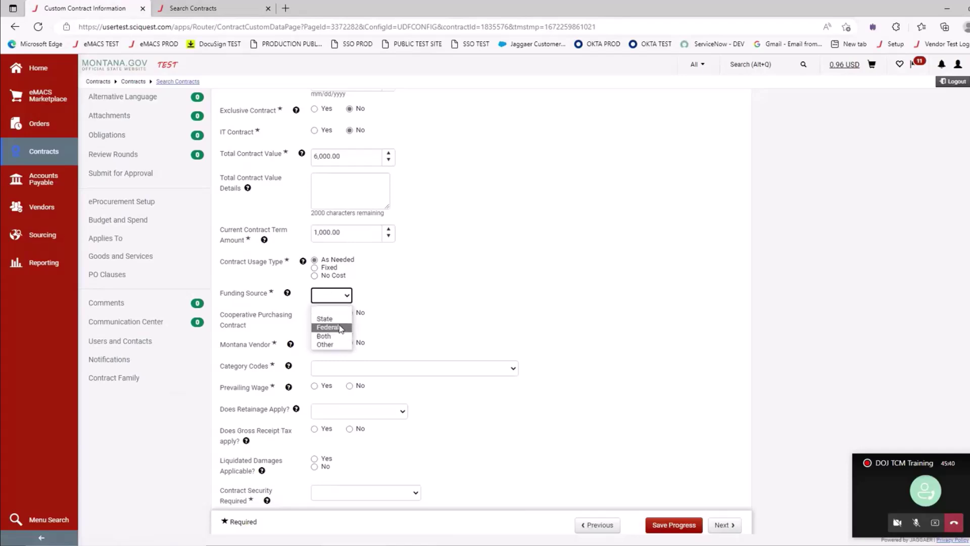
left_click(338, 321)
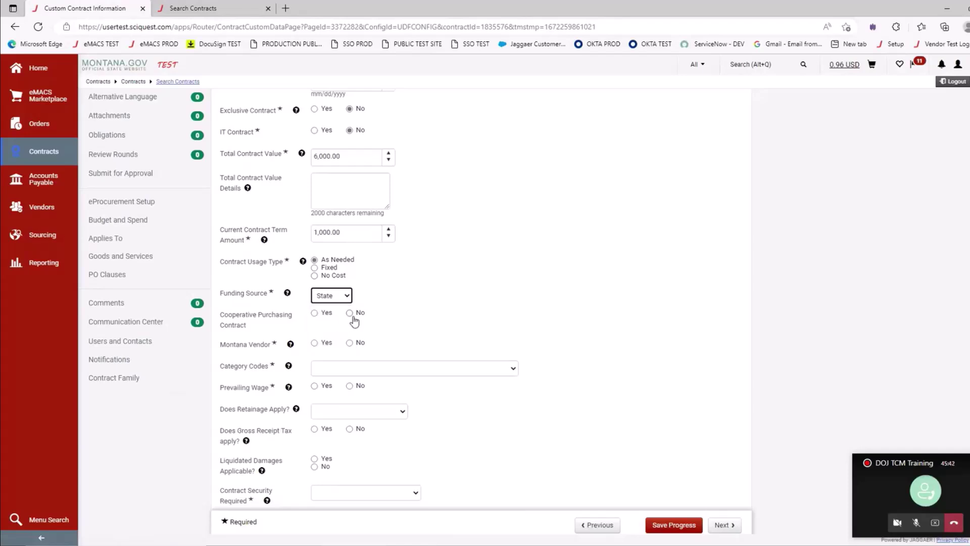
left_click(353, 317)
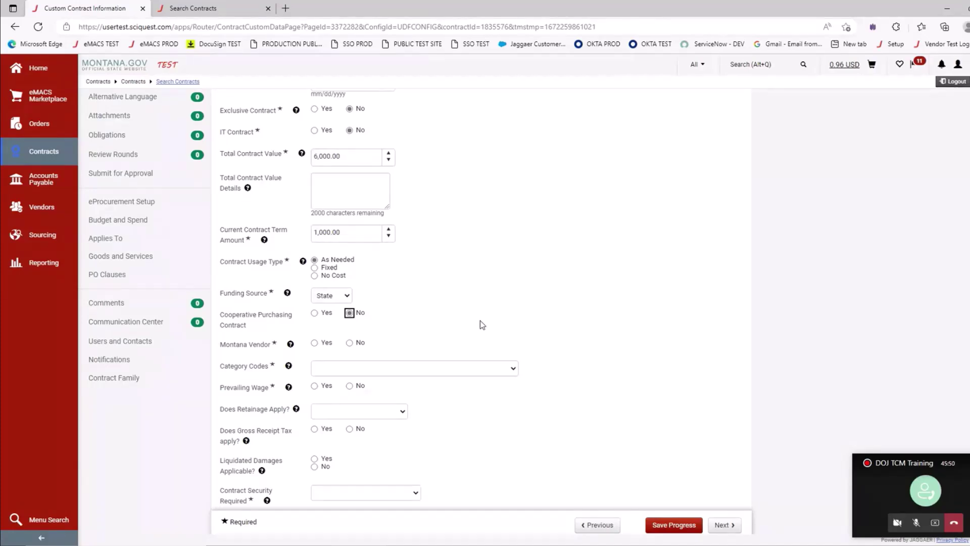
- Mark Montana Vendor as Yes, choose the General Supplies & Services category code, and mark Prevailing Wage as No
scroll(426, 338, "down", 1)
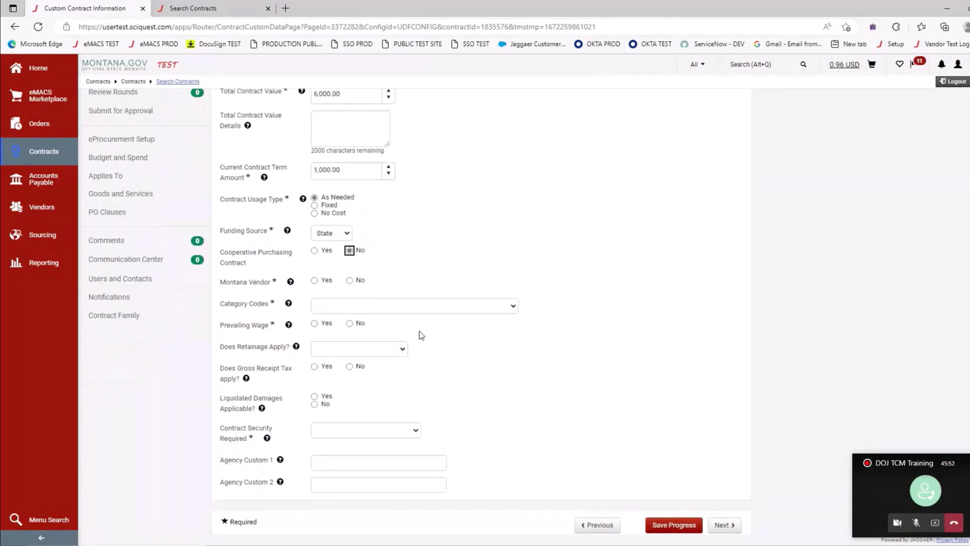
left_click(313, 280)
left_click(513, 308)
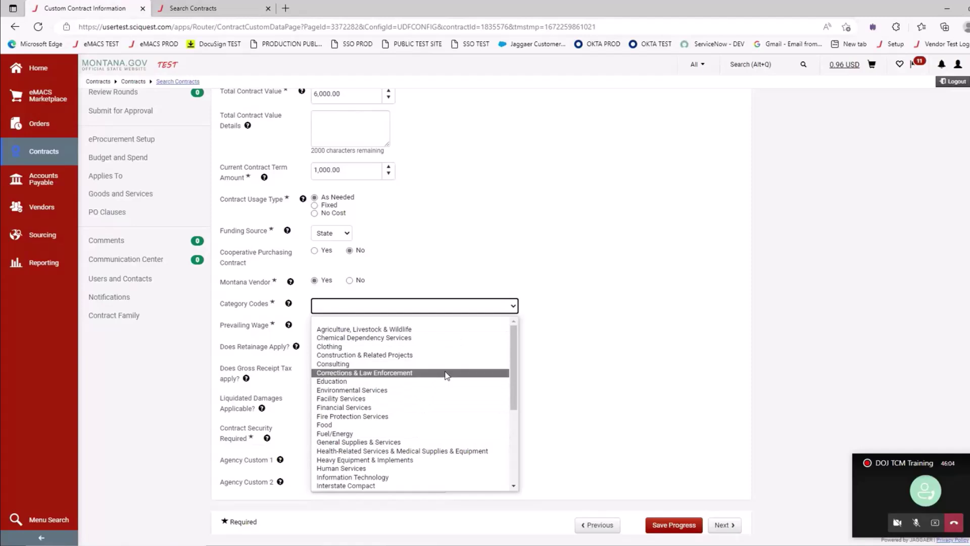
left_click(428, 444)
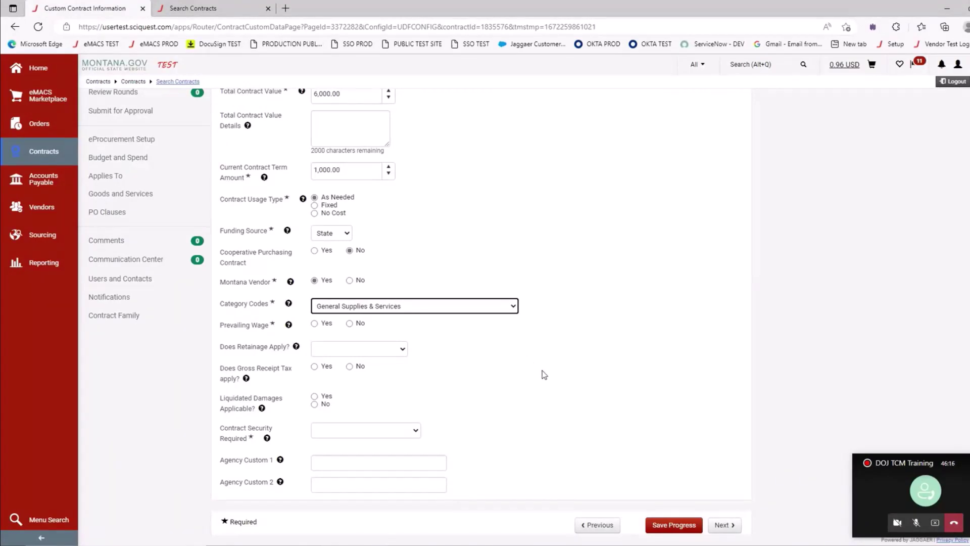
left_click(349, 324)
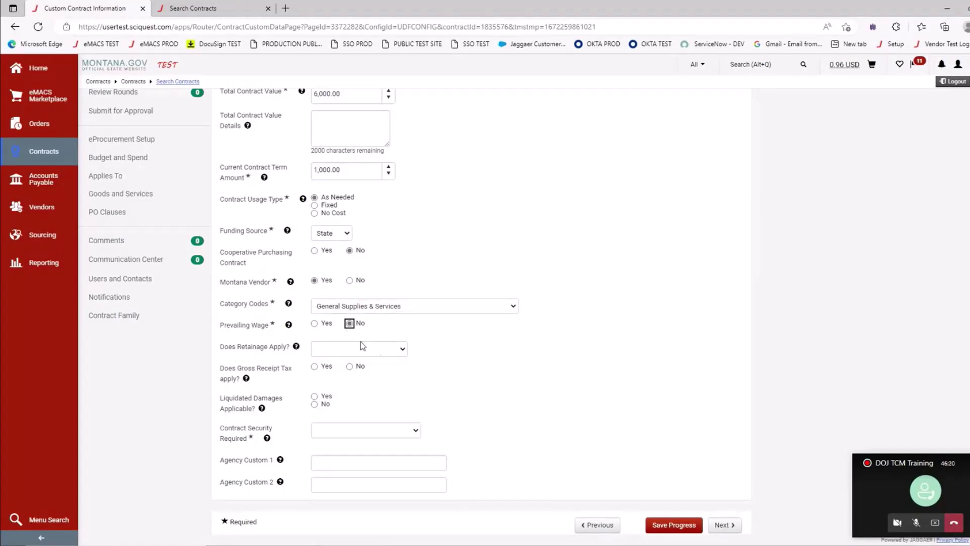
- Read the retainage help, choose Retainage Does not Apply, and mark both Gross Receipt Tax and Liquidated Damages as No
left_click(296, 347)
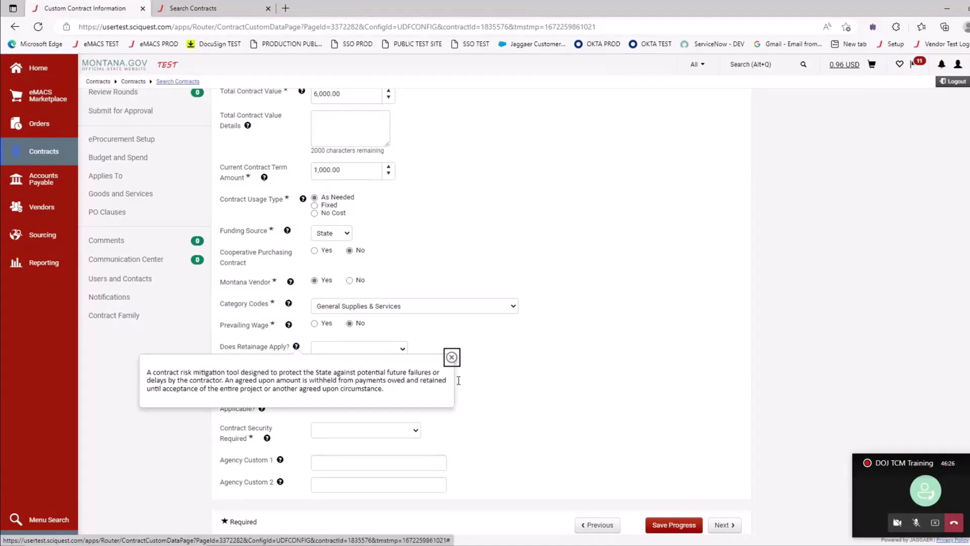
left_click(517, 374)
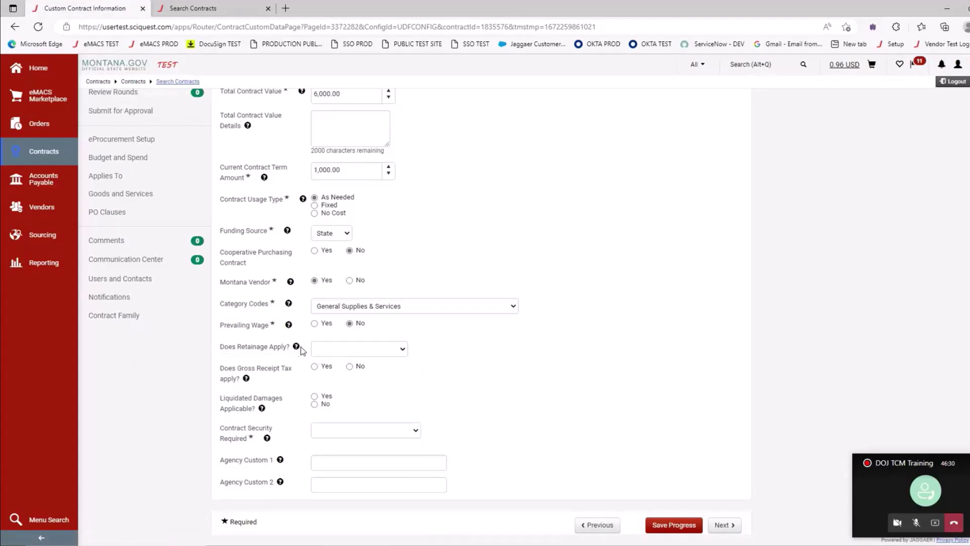
left_click(406, 356)
left_click(399, 375)
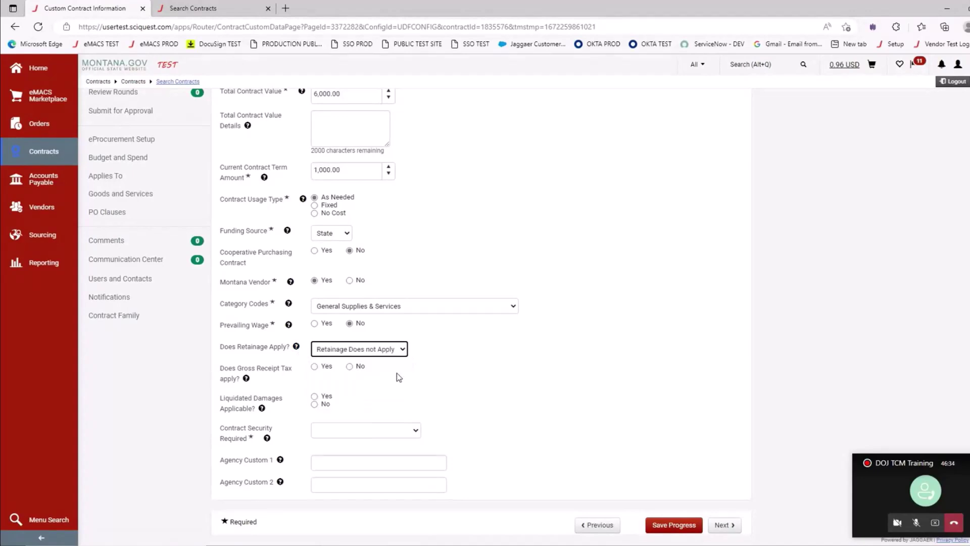
left_click(349, 367)
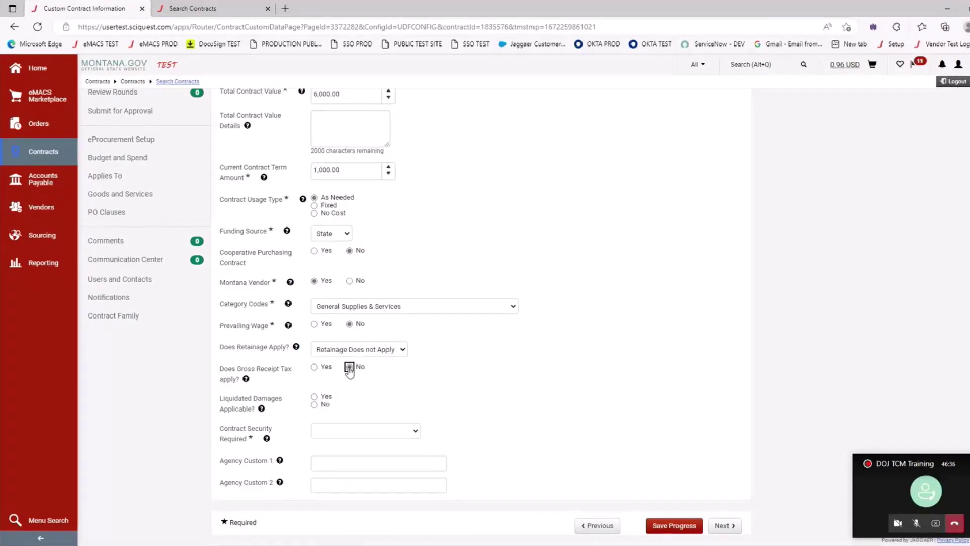
left_click(315, 405)
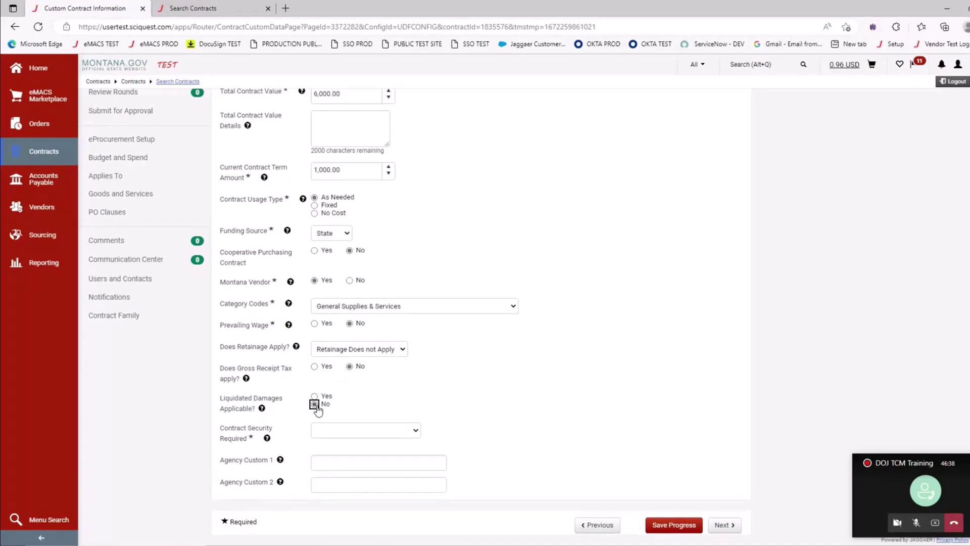
- Set Contract Security Required to No Contract Security Required, enter "Admin - Yes" in Agency Custom 1, and save the page
left_click(418, 433)
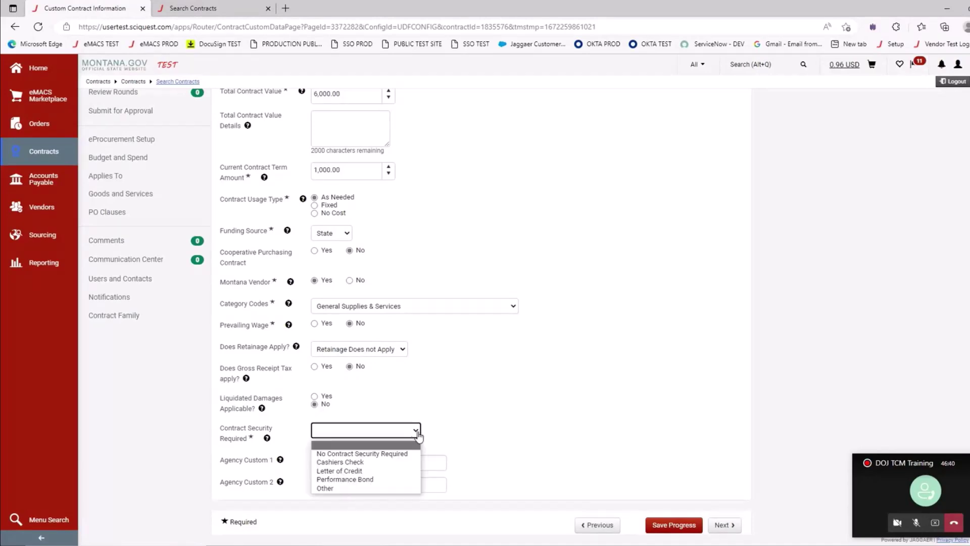
left_click(403, 453)
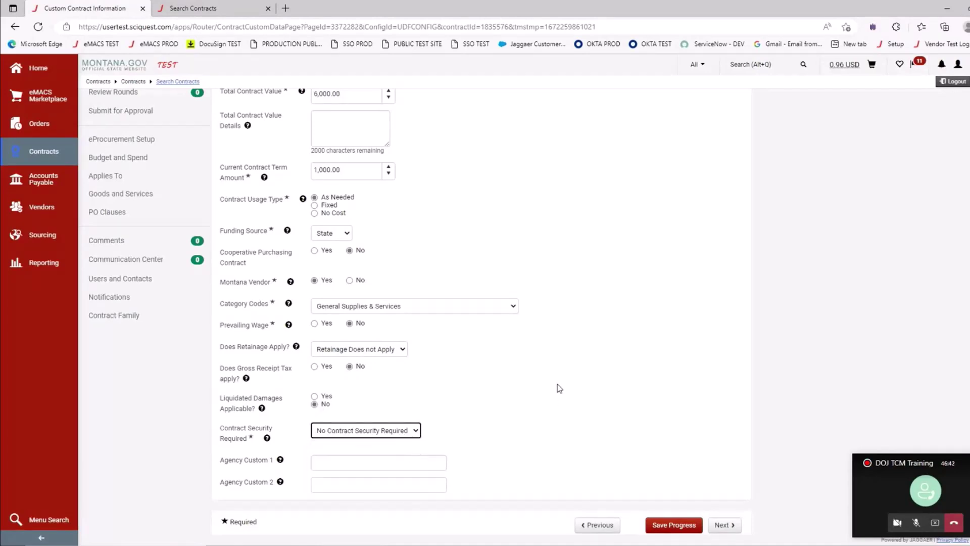
scroll(558, 388, "up", 1)
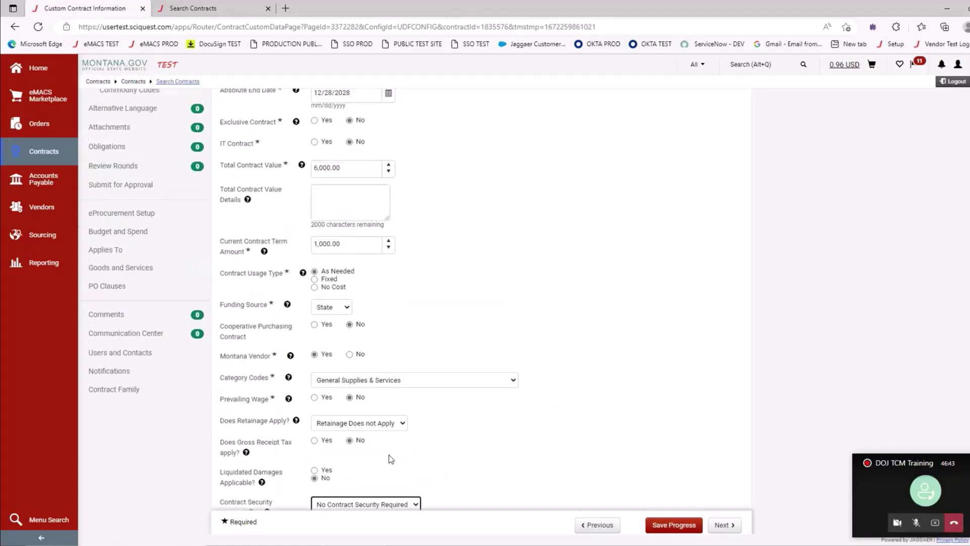
scroll(371, 465, "down", 1)
left_click(359, 464)
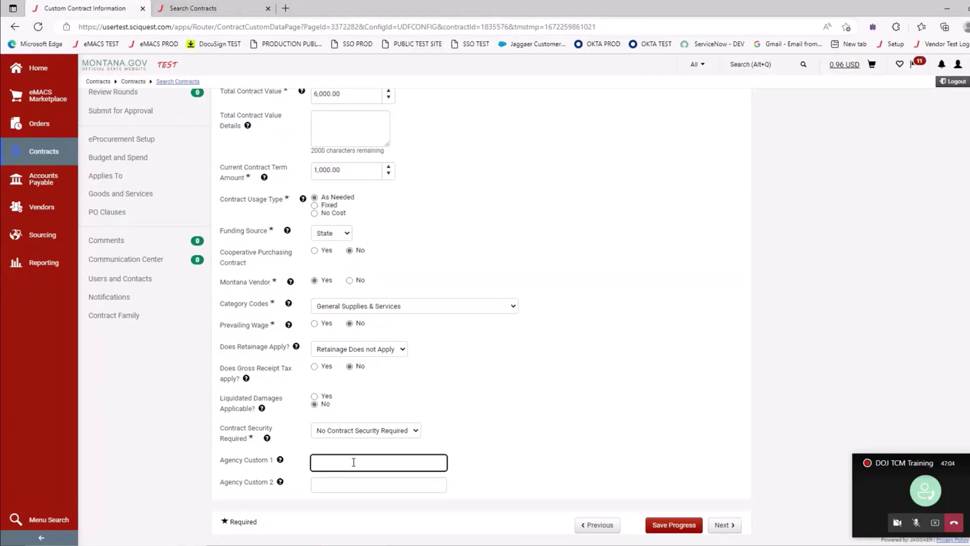
type("Admin - Yes")
left_click(521, 430)
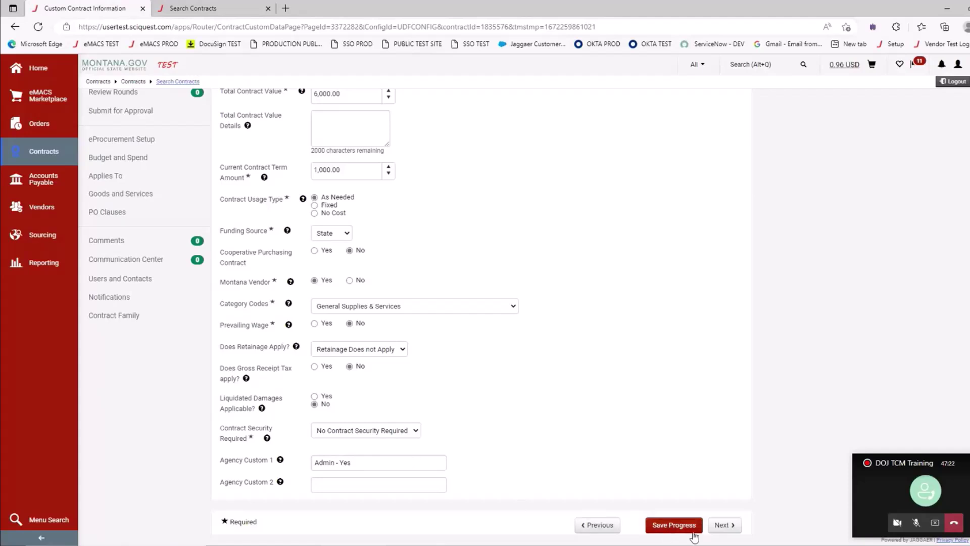
left_click(676, 527)
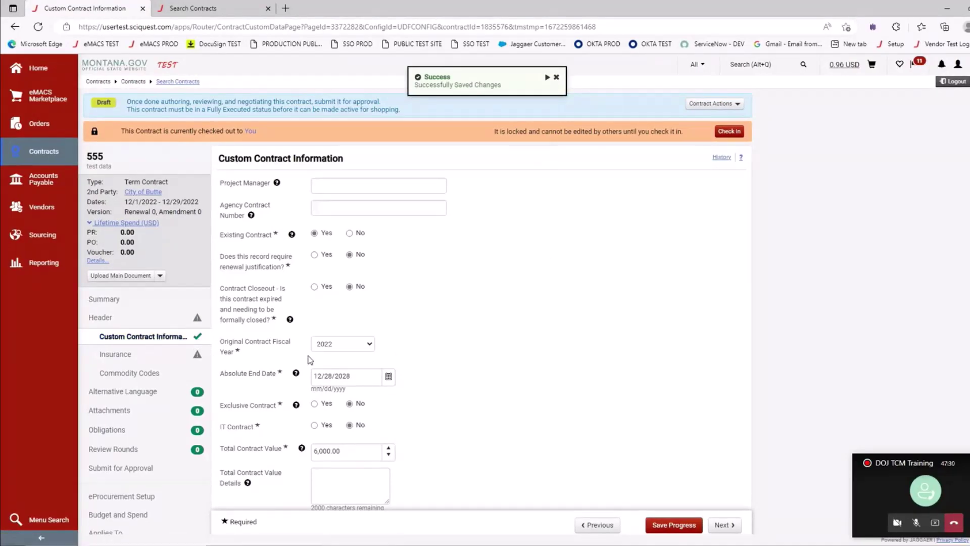
scroll(307, 449, "down", 5)
scroll(306, 451, "down", 2)
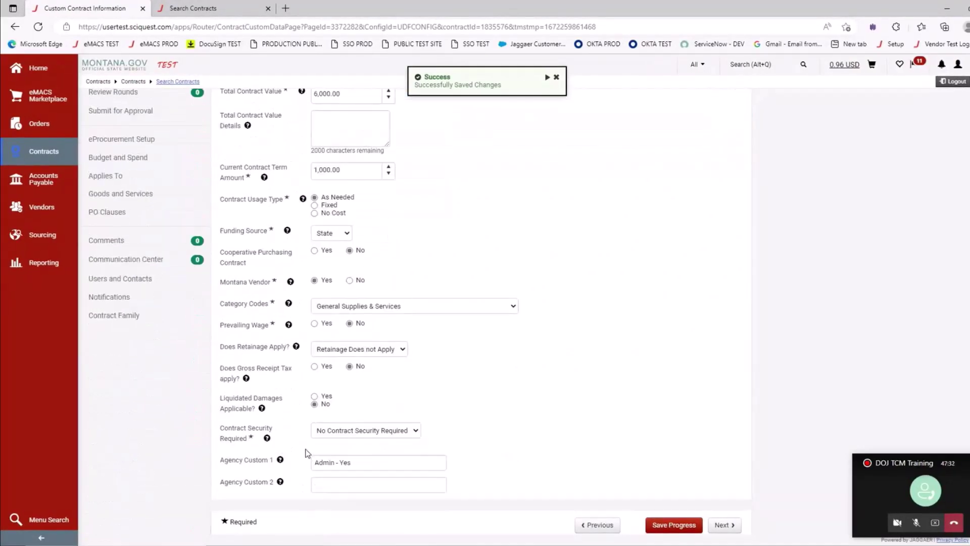
scroll(306, 451, "up", 7)
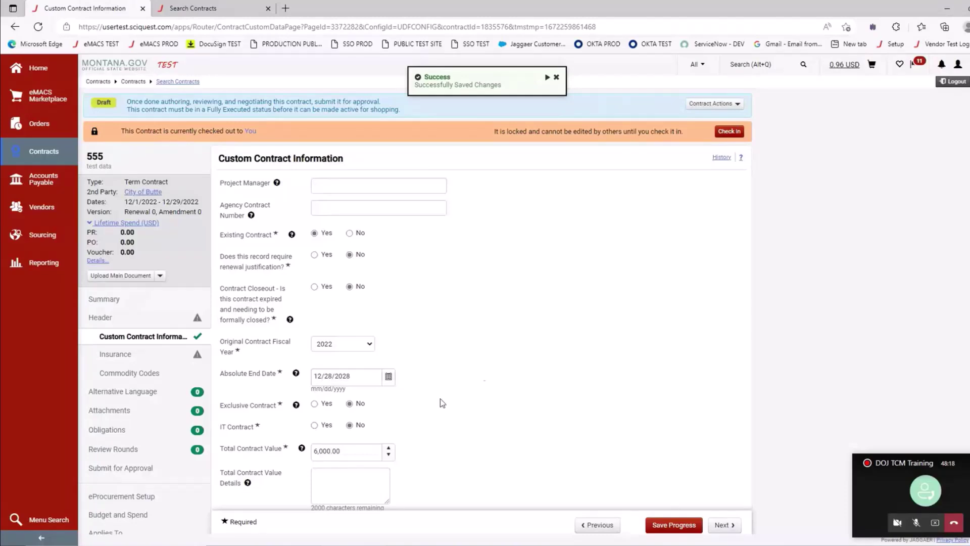
scroll(483, 371, "down", 2)
scroll(483, 374, "down", 5)
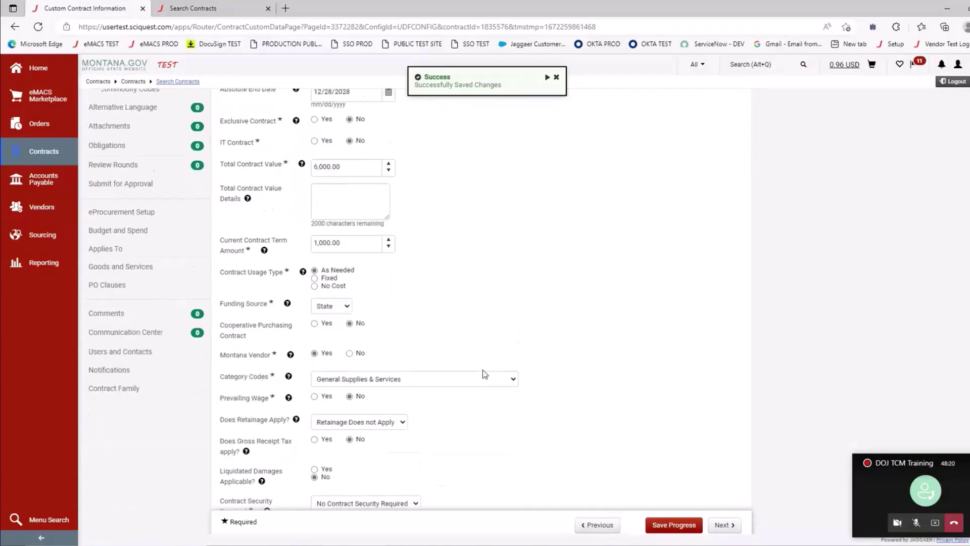
- Mark IT Contract as Yes, enter "Does not apply" as the ITPR/AR Number, and save the page
scroll(483, 374, "up", 10)
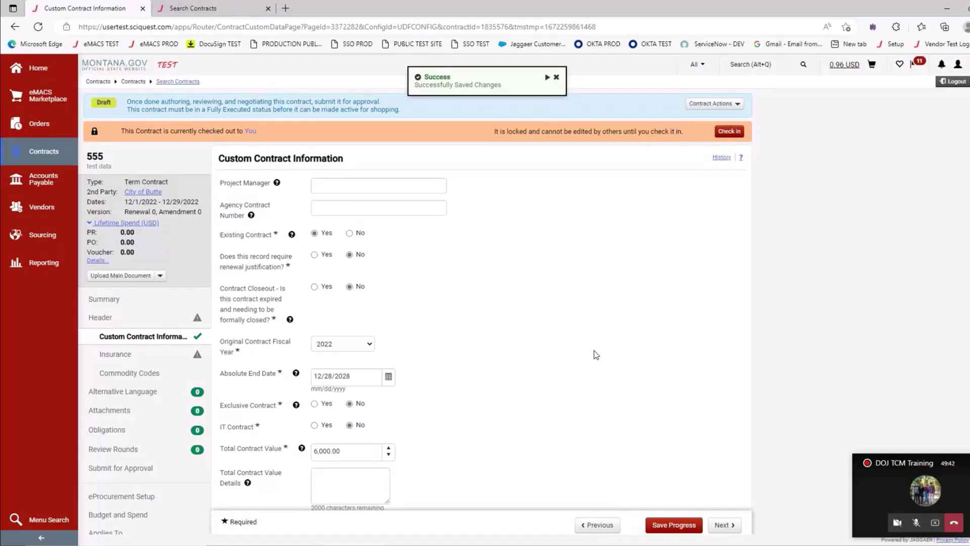
left_click(314, 425)
scroll(467, 431, "down", 2)
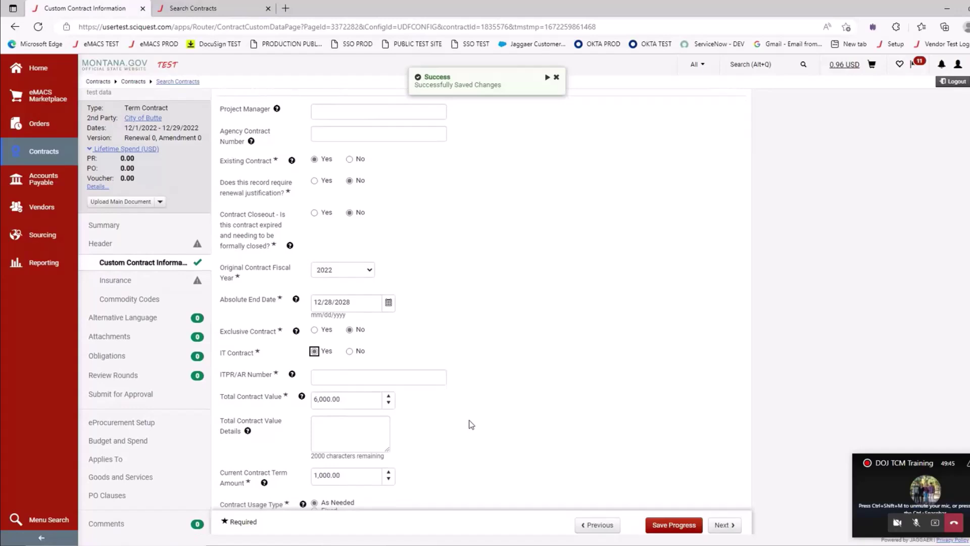
left_click(339, 377)
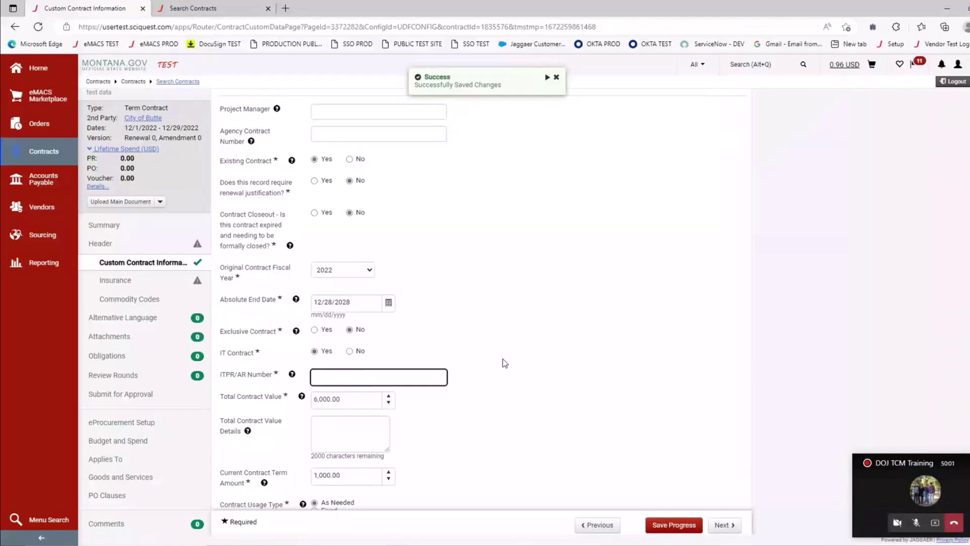
type("Does not apply")
left_click(500, 397)
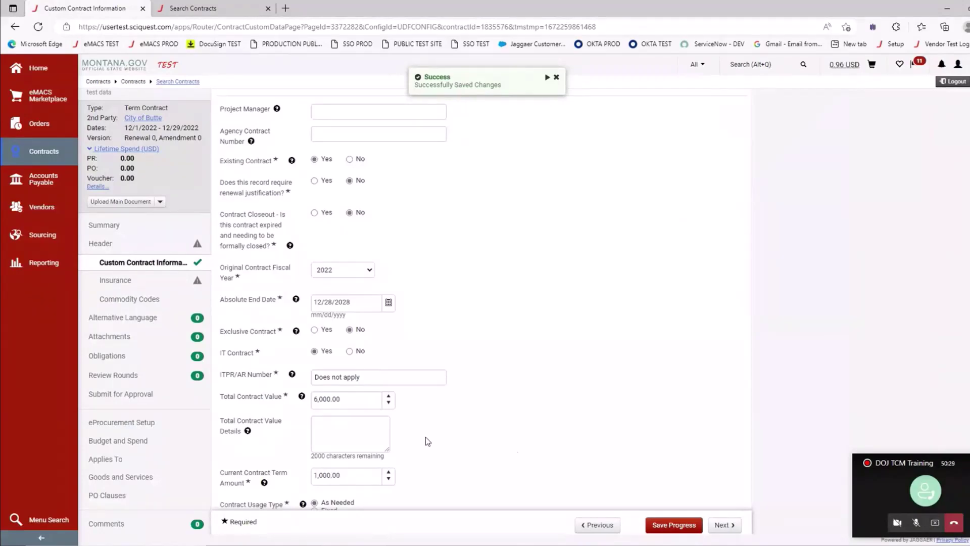
left_click(674, 525)
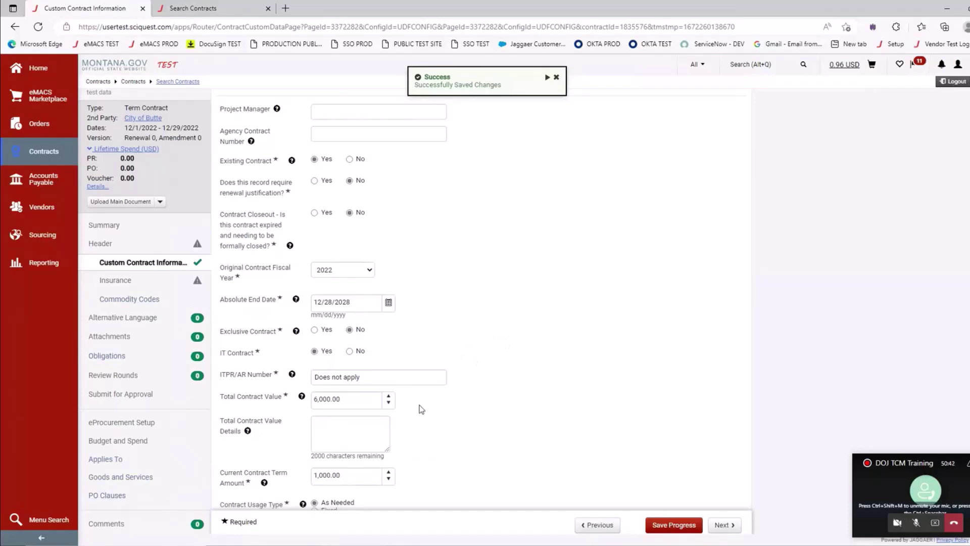
- Open the contract's Insurance page, set Insurance Required to No Insurance Required, and save it
scroll(158, 437, "down", 3)
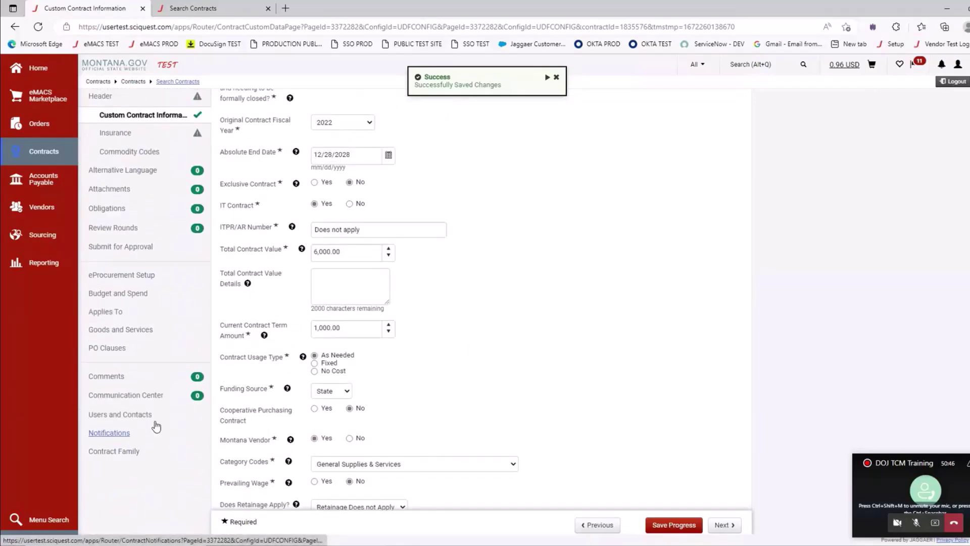
scroll(147, 409, "up", 1)
scroll(147, 409, "up", 1)
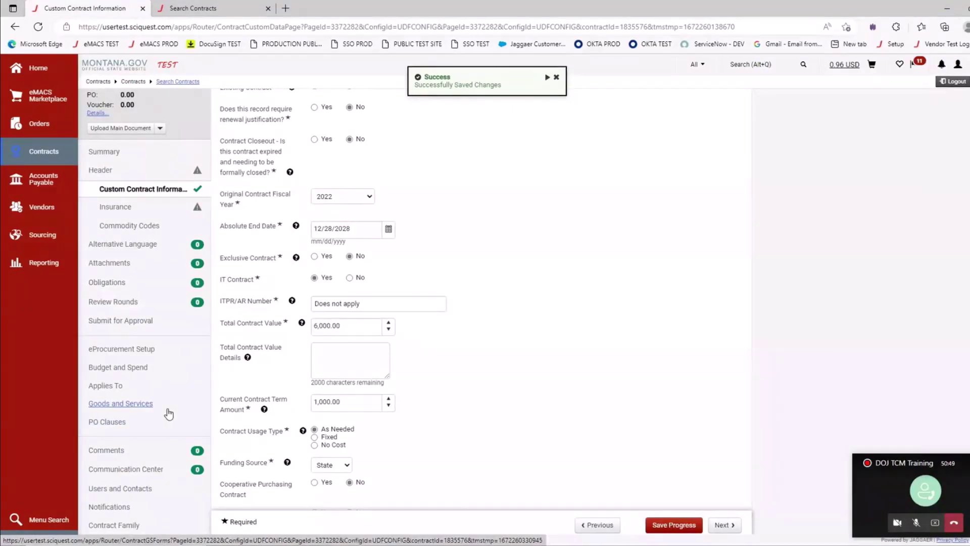
left_click(133, 209)
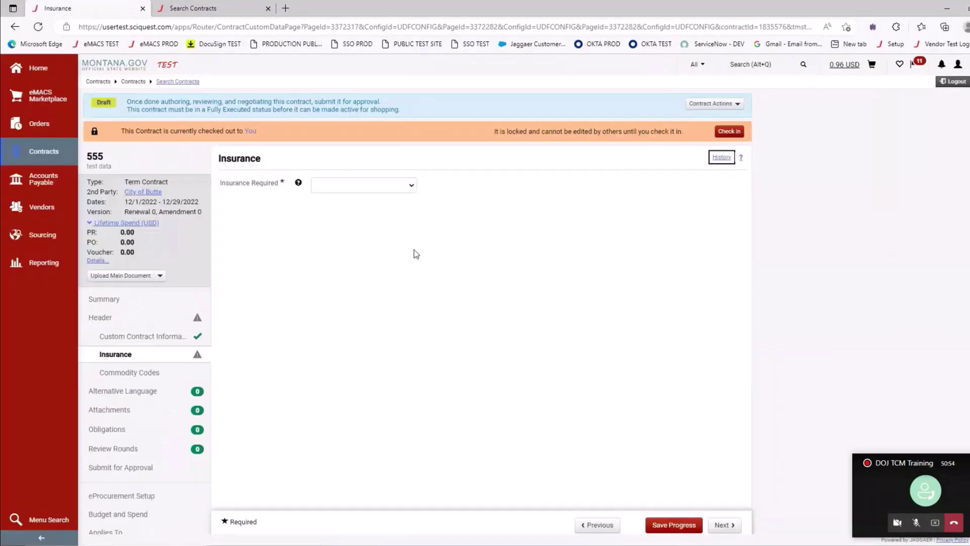
left_click(413, 187)
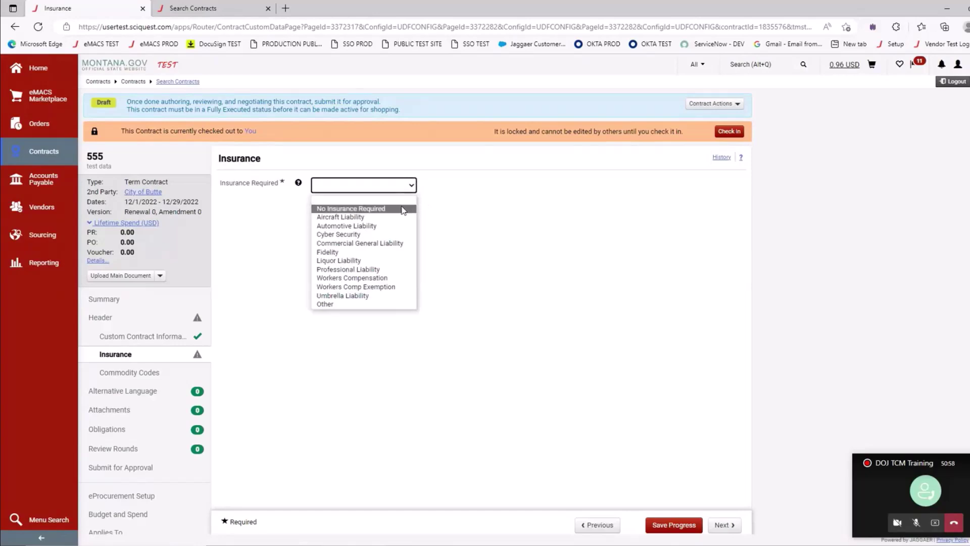
left_click(399, 208)
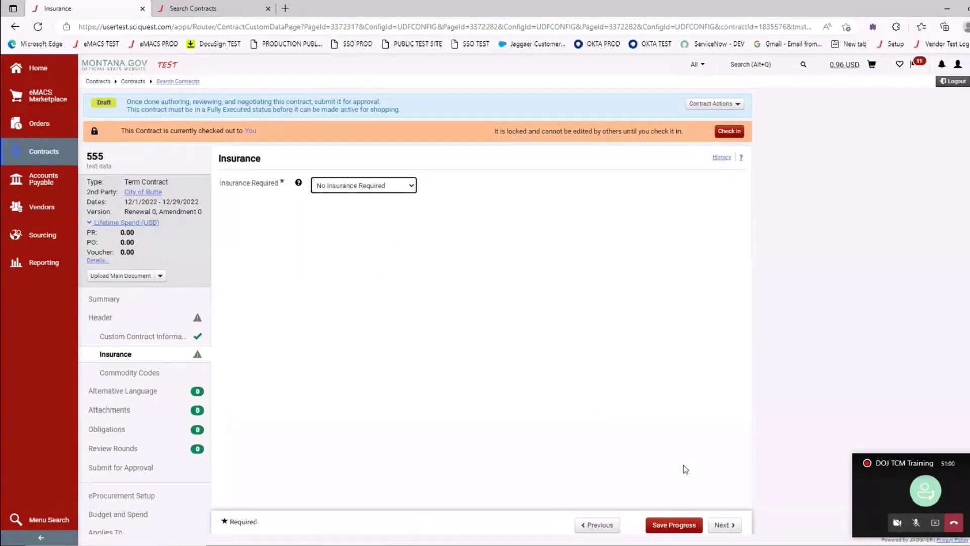
left_click(682, 525)
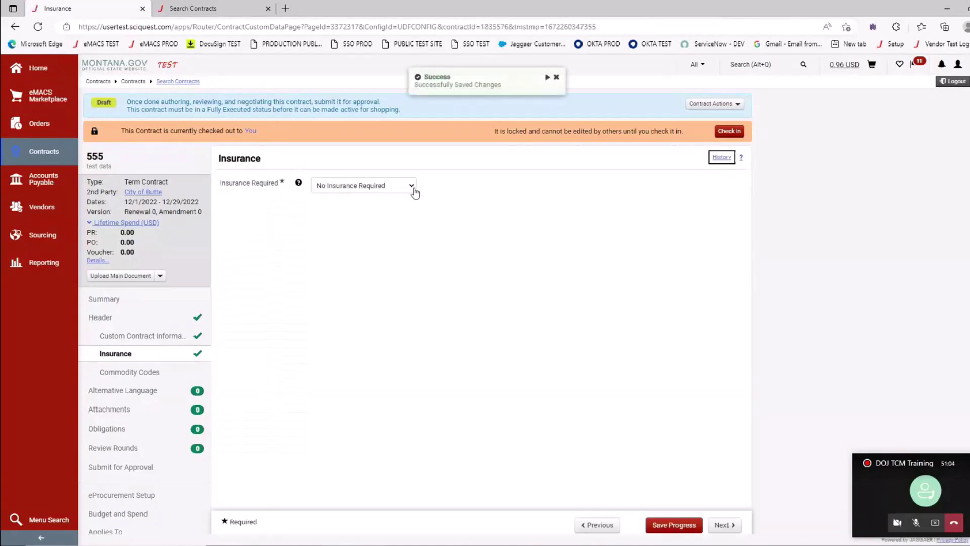
- Change Insurance Required to Commercial General Liability, with begin date 12/28/2022 and expiration date 12/31/2022
left_click(413, 187)
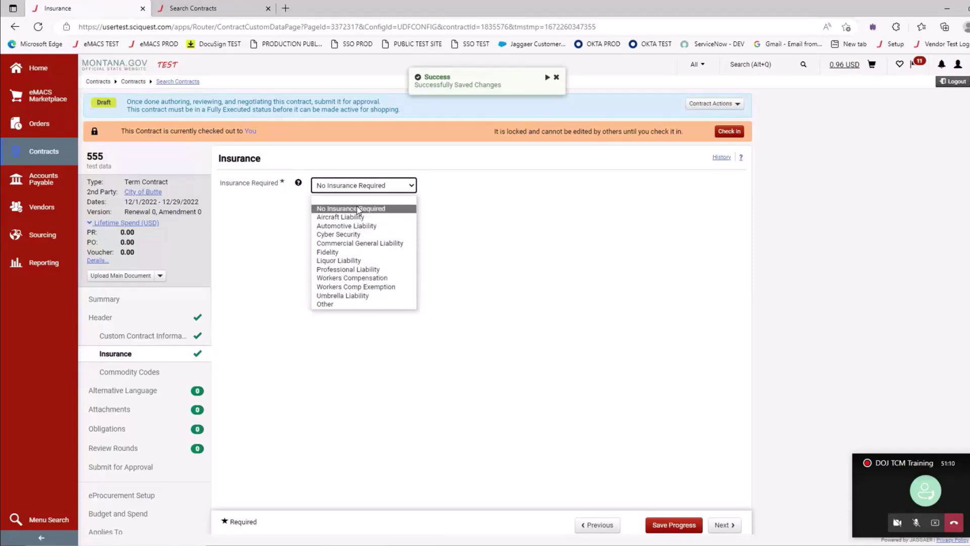
left_click(343, 306)
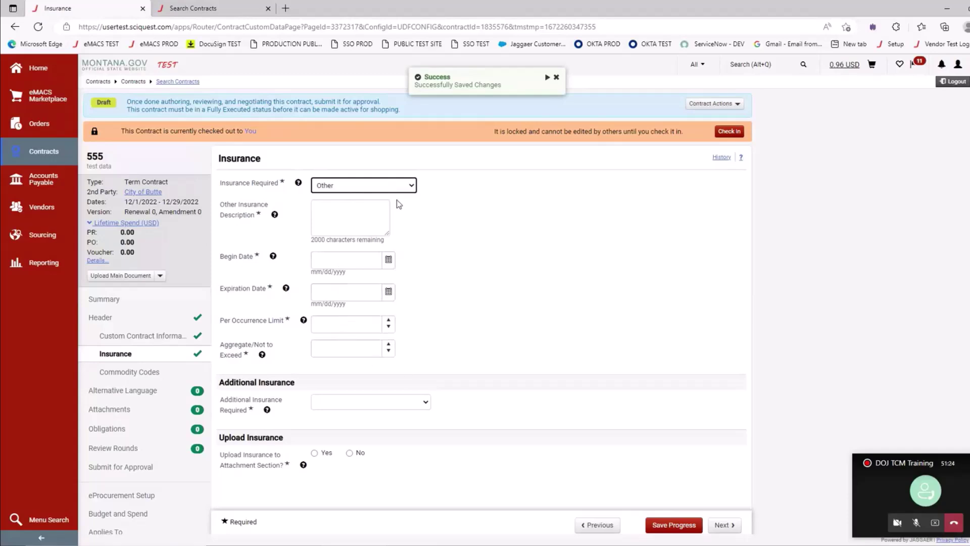
left_click(412, 186)
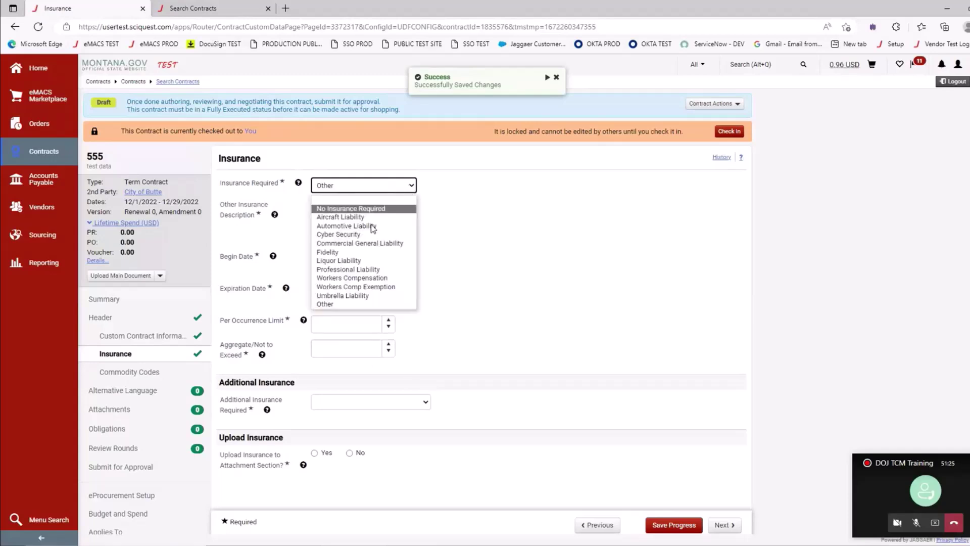
left_click(373, 249)
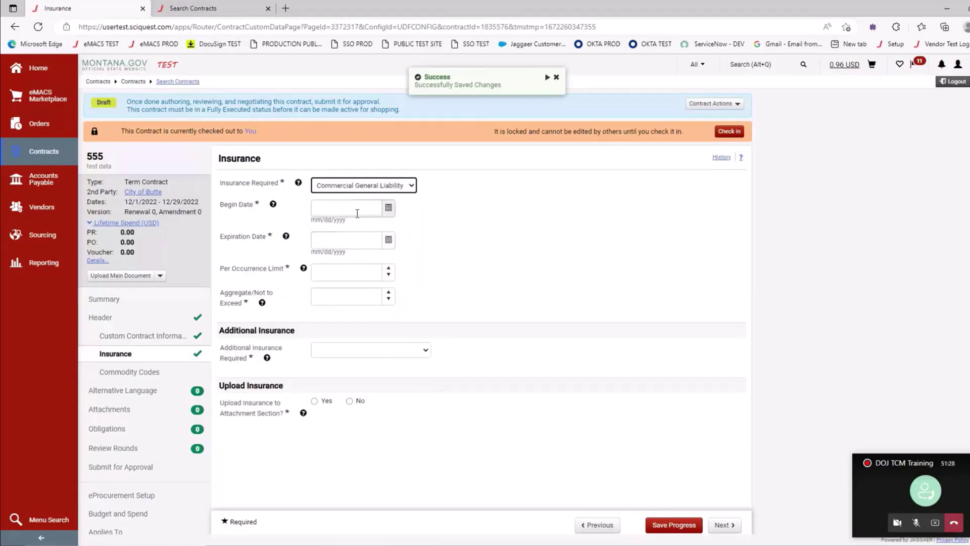
left_click(388, 208)
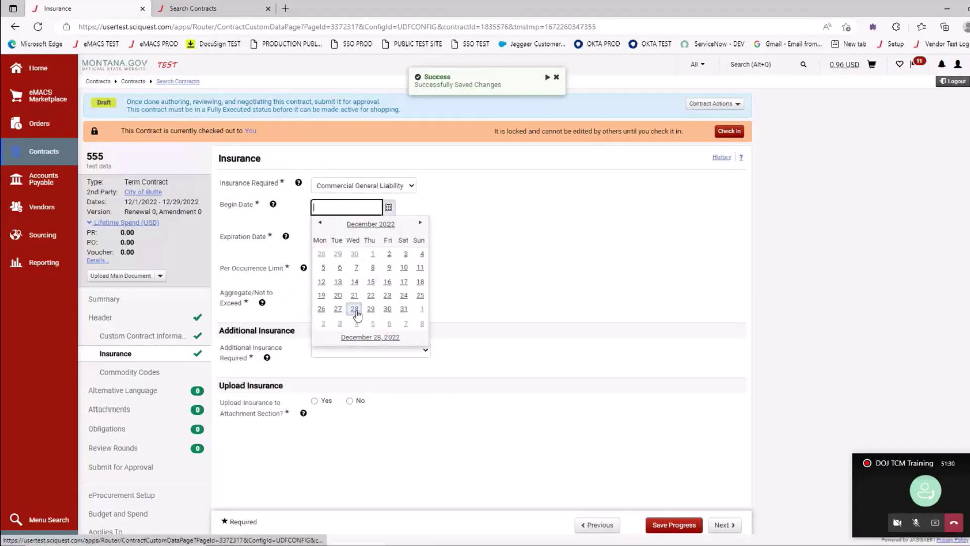
left_click(355, 309)
left_click(388, 239)
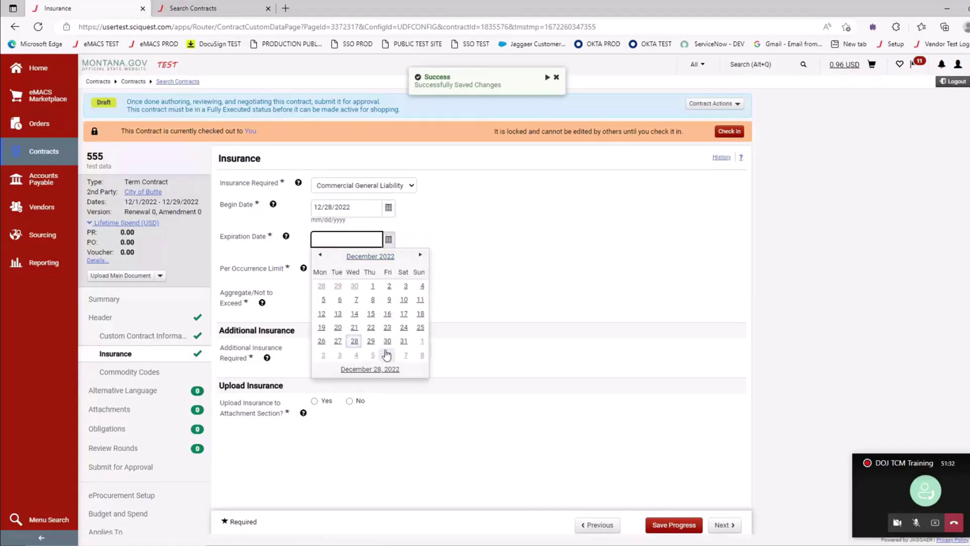
left_click(404, 340)
- Enter a Per Occurrence Limit of 1,000,000 and an Aggregate/Not to Exceed amount of 2,000,000
left_click(359, 270)
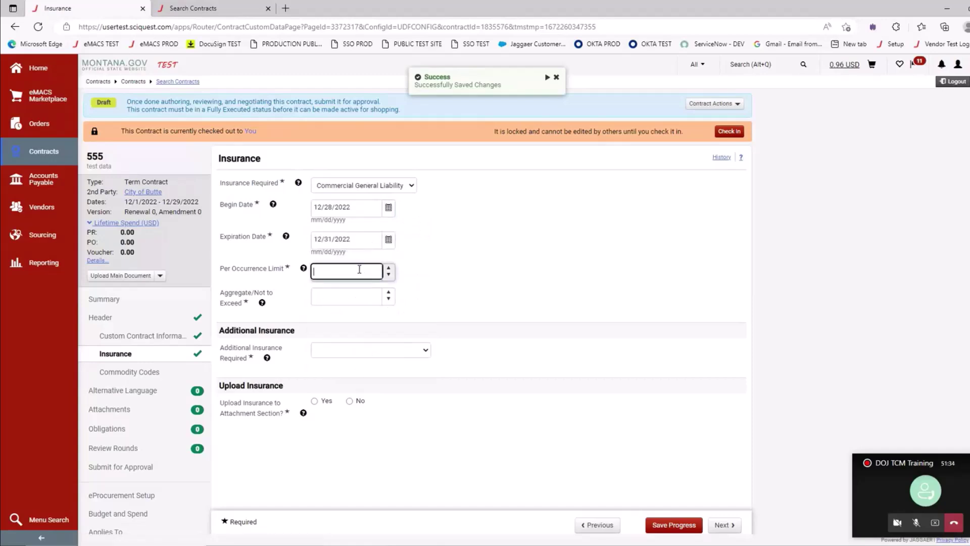
type("1000000")
left_click(337, 299)
type("2,000,000")
left_click(463, 305)
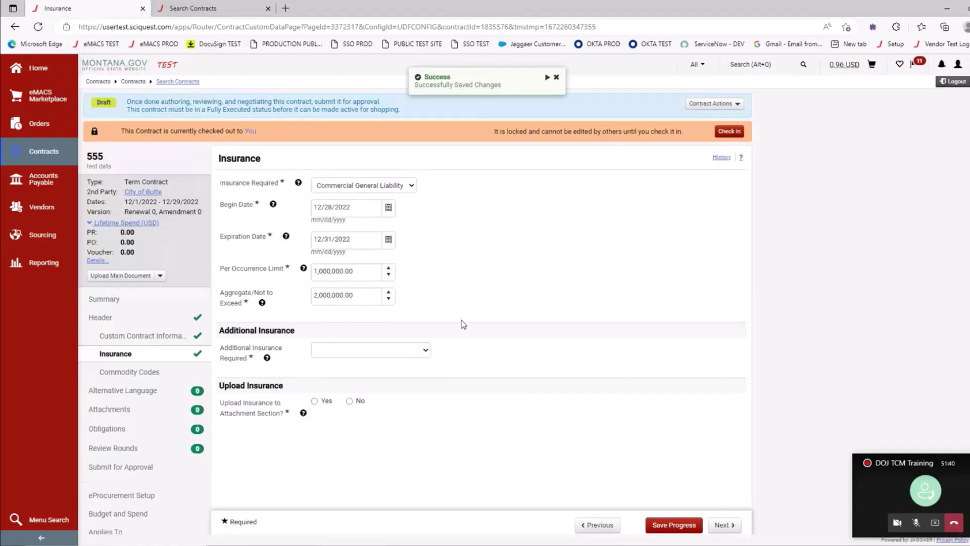
- Choose No Additional Insurance Required, mark Upload Insurance to Attachment Section as Yes, and save the Insurance page
left_click(428, 354)
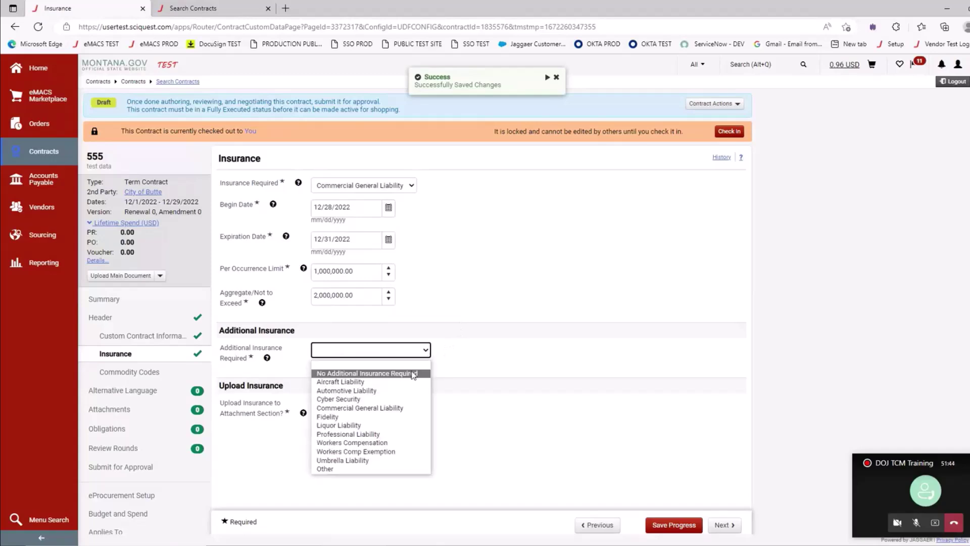
left_click(413, 373)
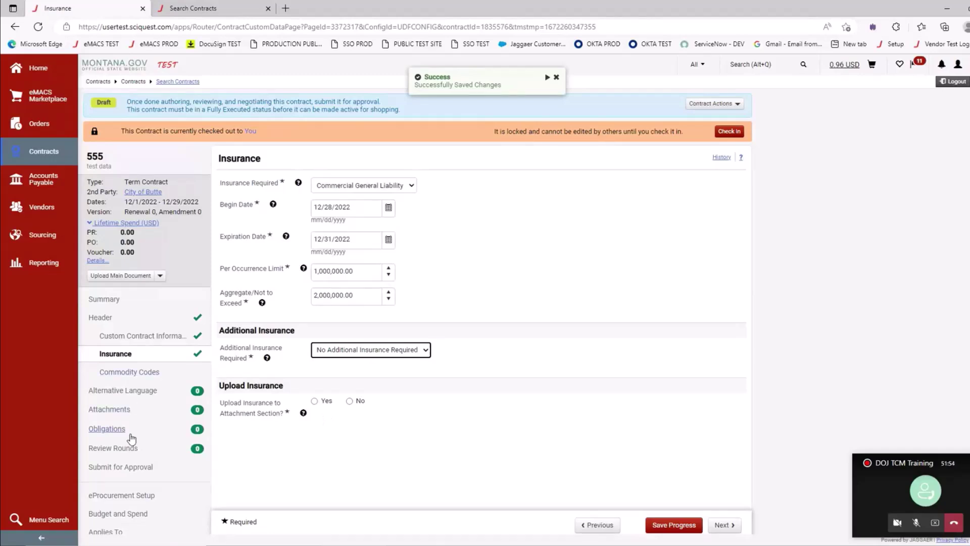
left_click(315, 401)
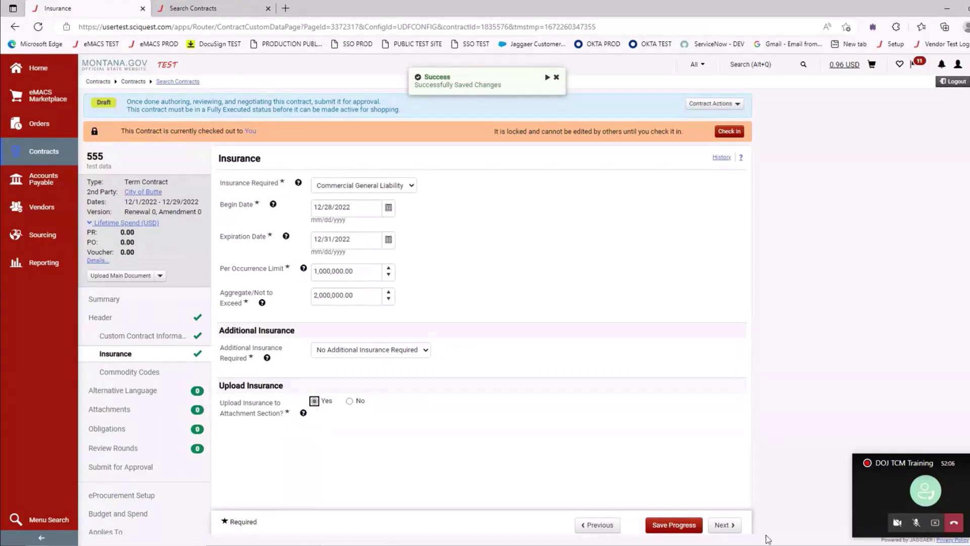
left_click(676, 525)
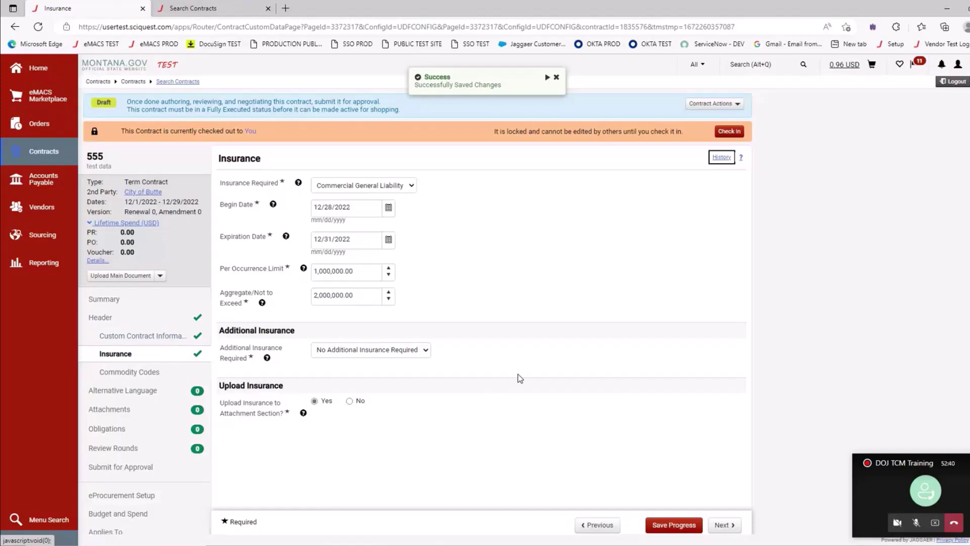
- Add commodity code 0101 (Agricultural - Chemicals) to the contract's Commodity Codes and save the change
scroll(520, 377, "down", 2)
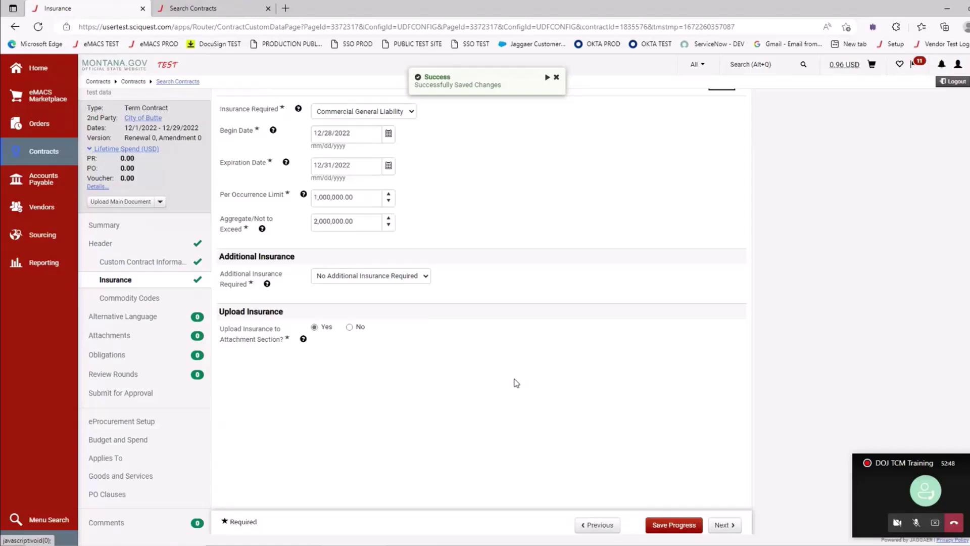
left_click(153, 303)
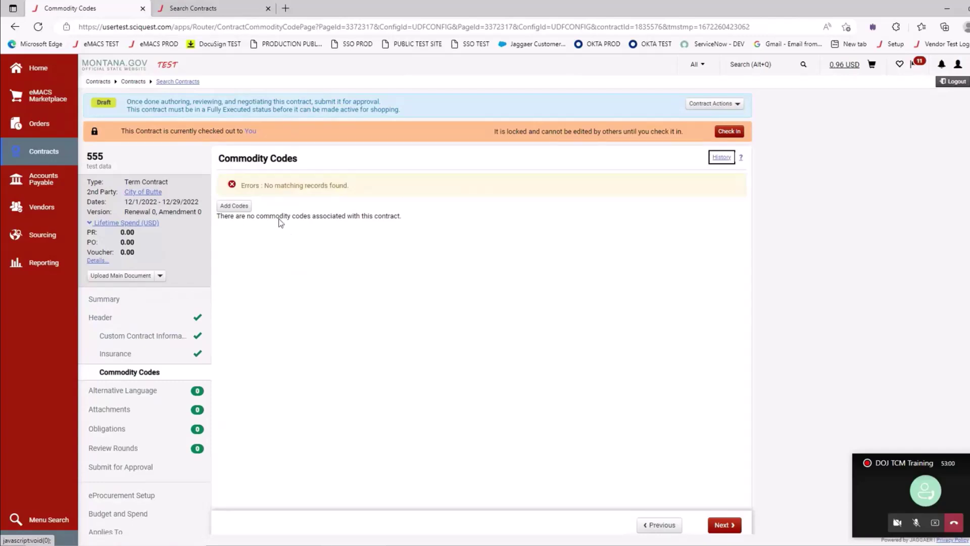
left_click(237, 206)
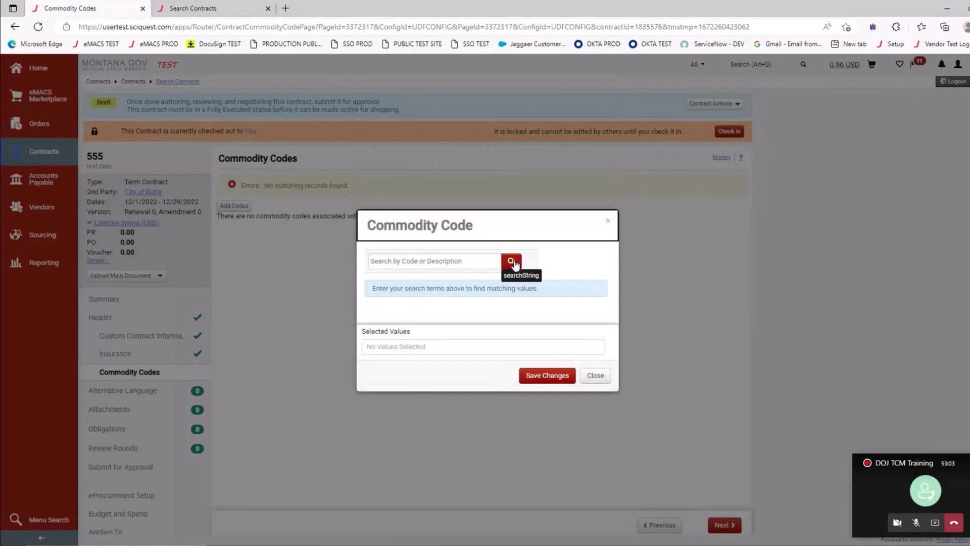
left_click(511, 262)
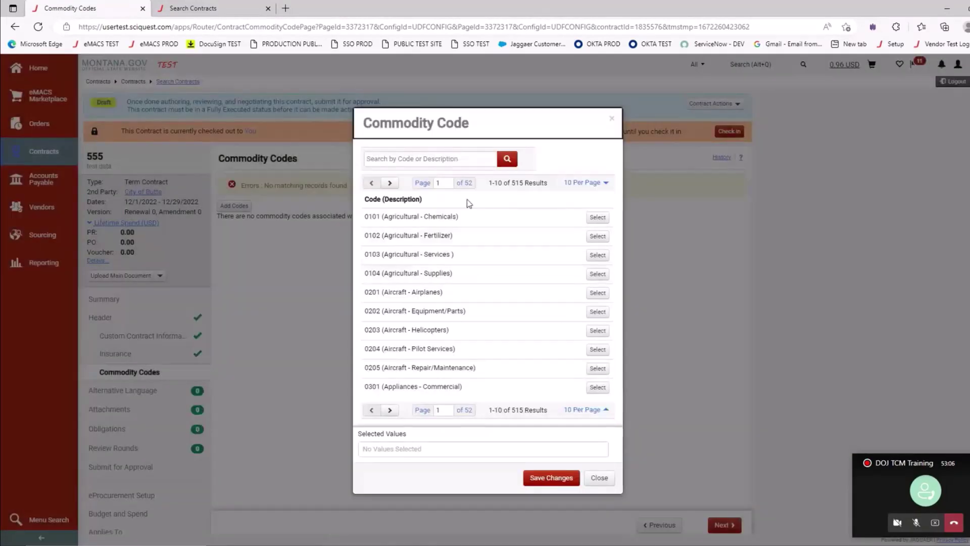
left_click_drag(531, 183, 519, 183)
left_click(696, 198)
left_click(598, 217)
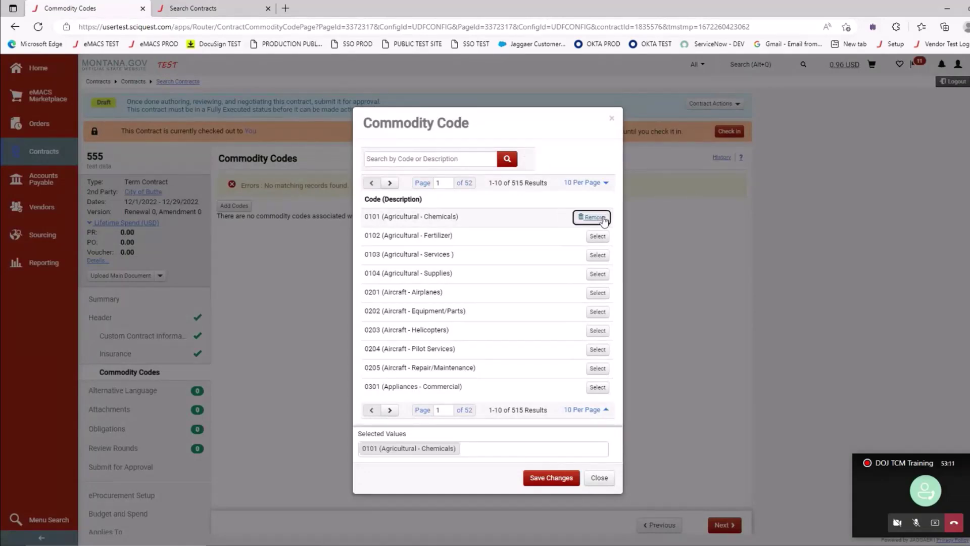
left_click(552, 477)
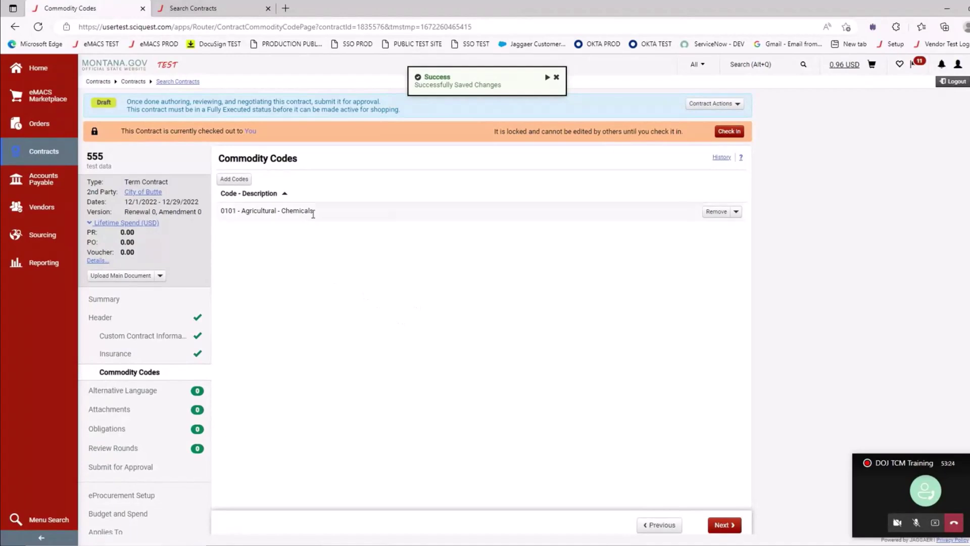
left_click_drag(314, 211, 241, 210)
left_click(285, 263)
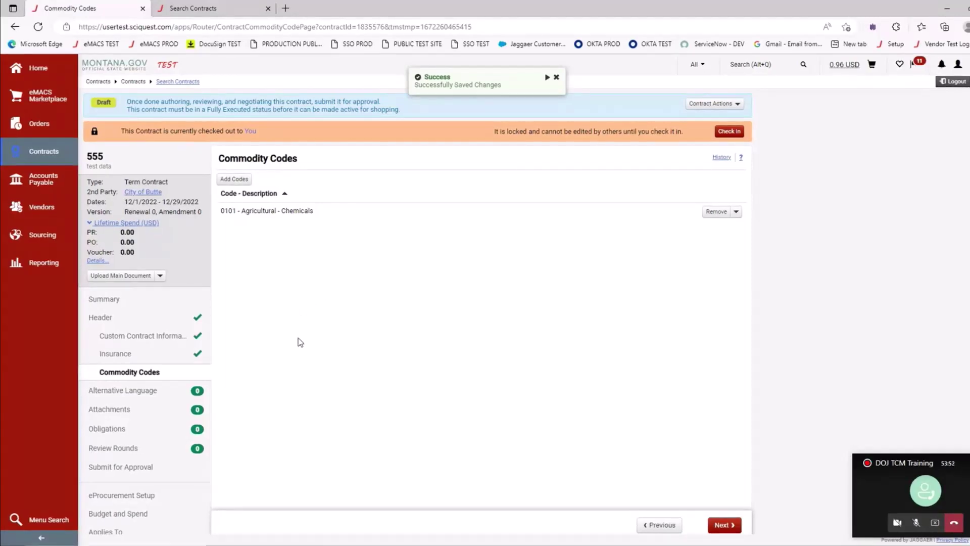
- Open the contract's Alternative Language page and check it for entries
left_click(141, 394)
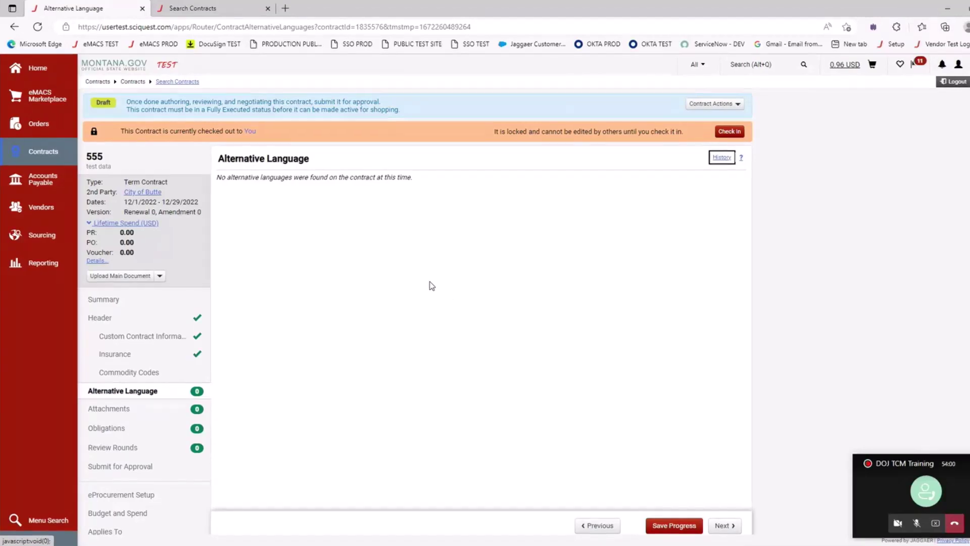
scroll(426, 287, "down", 2)
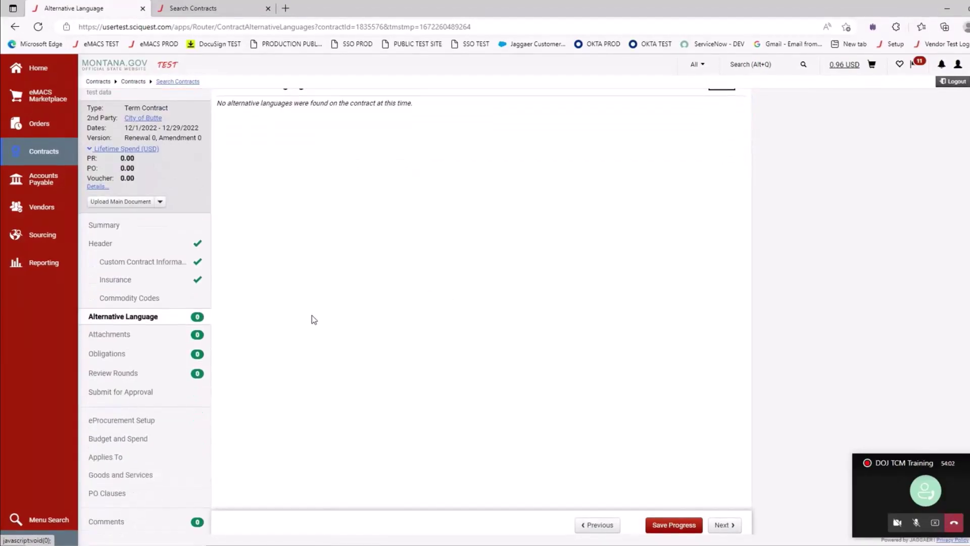
scroll(364, 265, "up", 2)
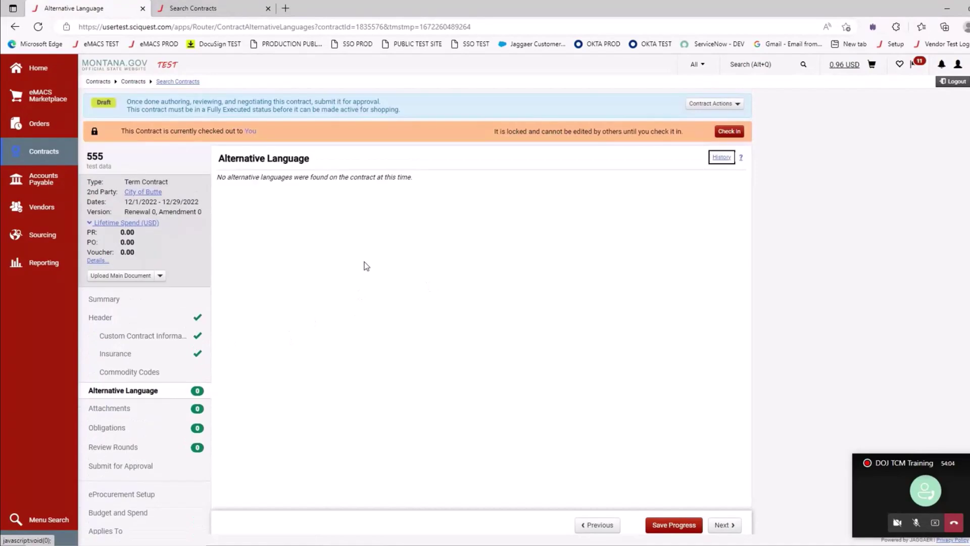
scroll(335, 368, "down", 1)
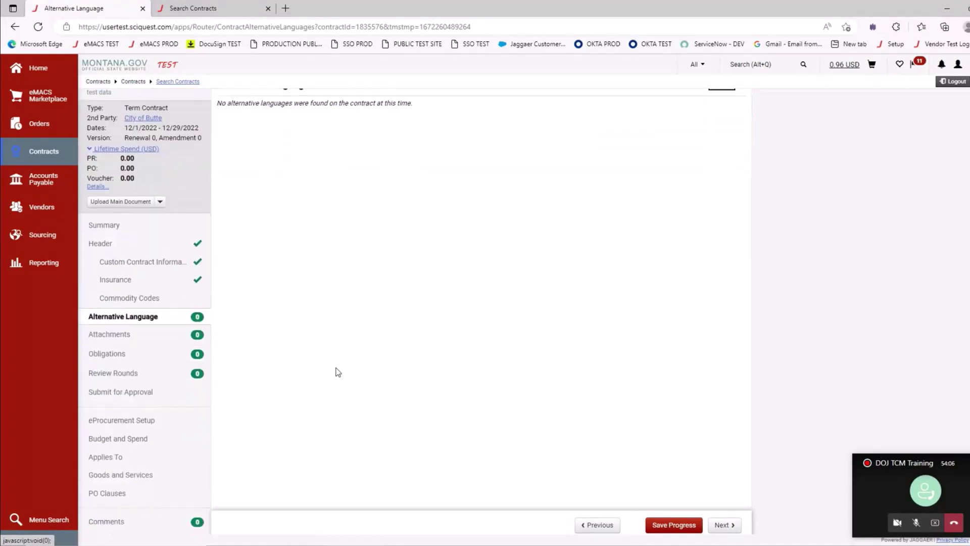
- In the contract's general attachments, choose Contract_Template_January_2020 from the desktop's TCM Test Documents folder as the main document file
left_click(124, 336)
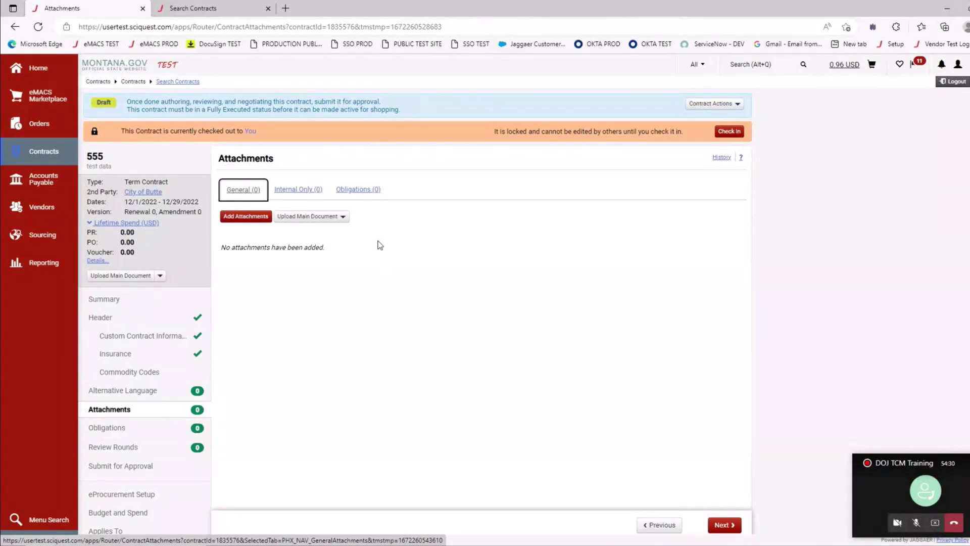
left_click(329, 218)
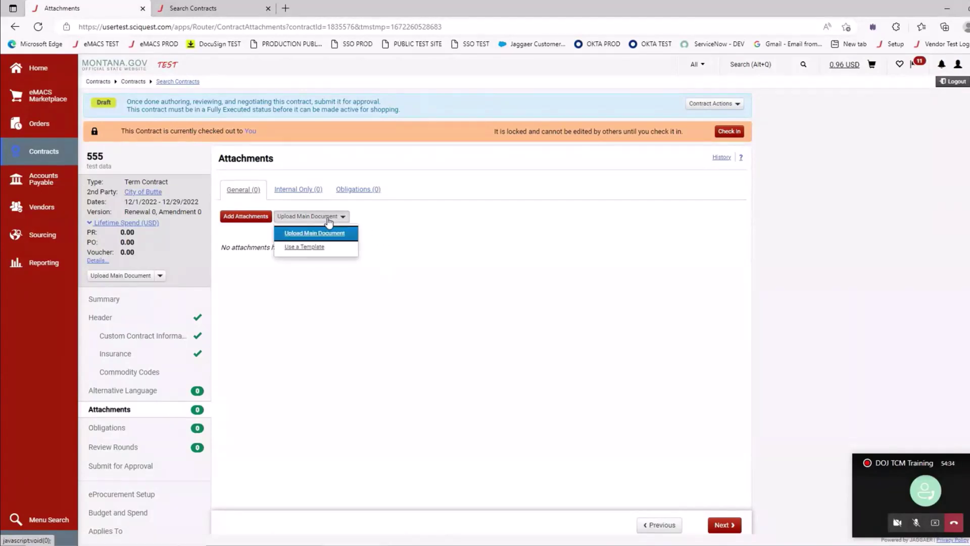
left_click(326, 233)
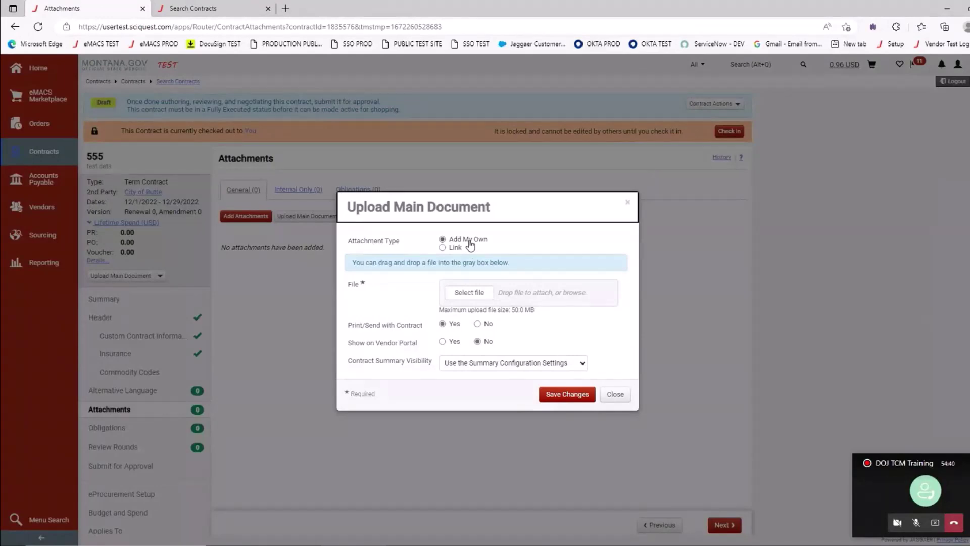
left_click(472, 293)
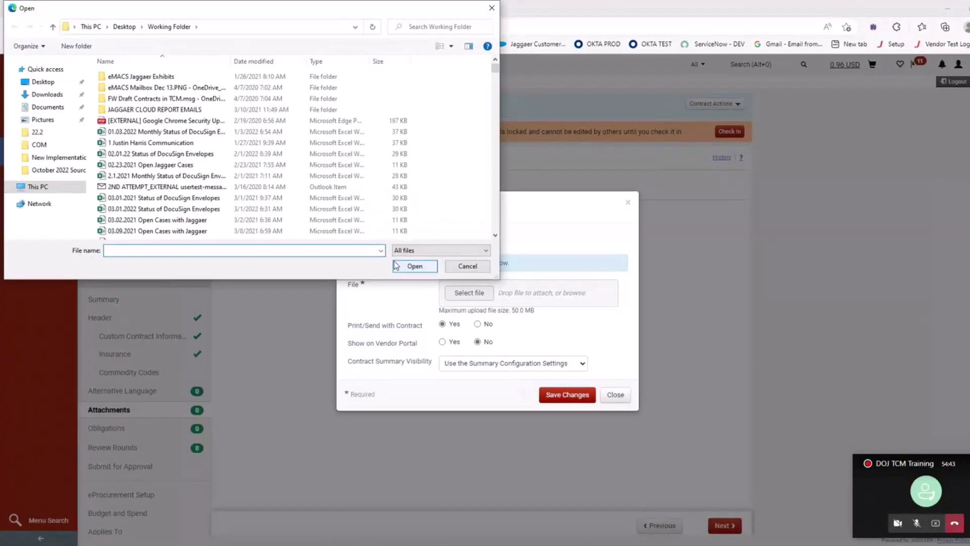
left_click(50, 83)
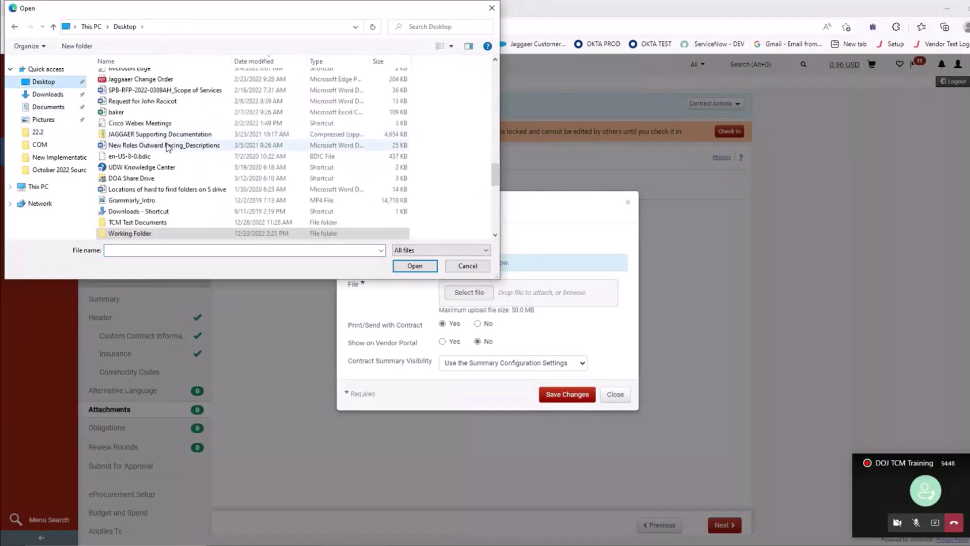
scroll(167, 146, "up", 2)
scroll(168, 147, "up", 10)
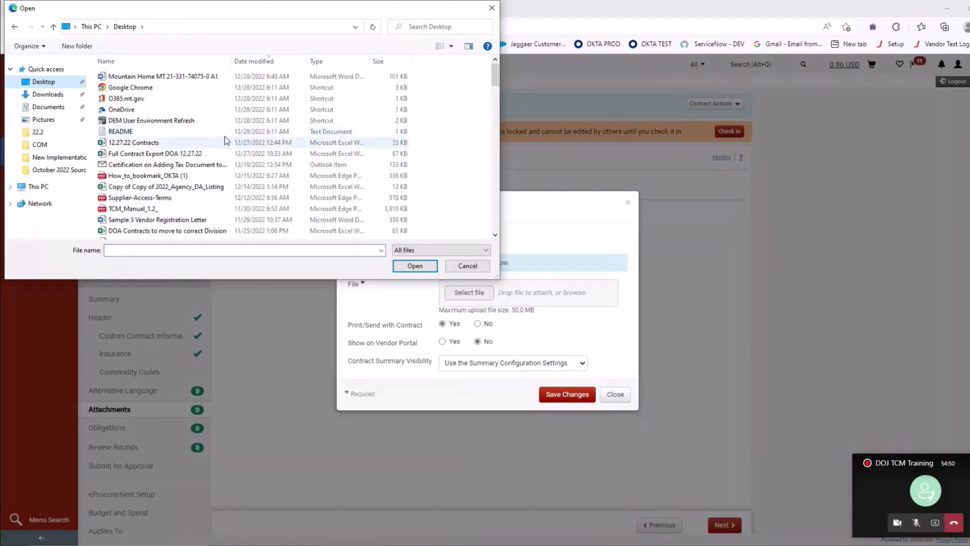
left_click(112, 63)
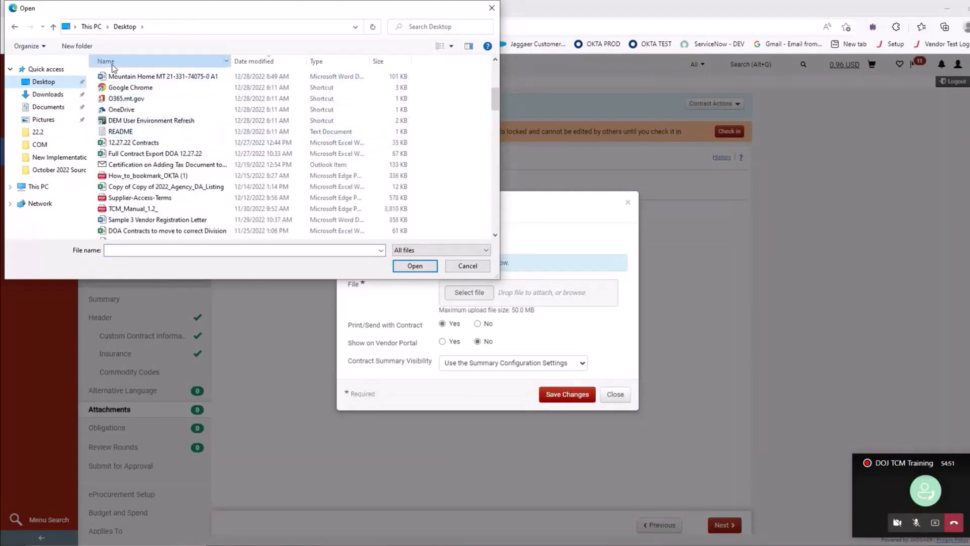
scroll(165, 146, "down", 2)
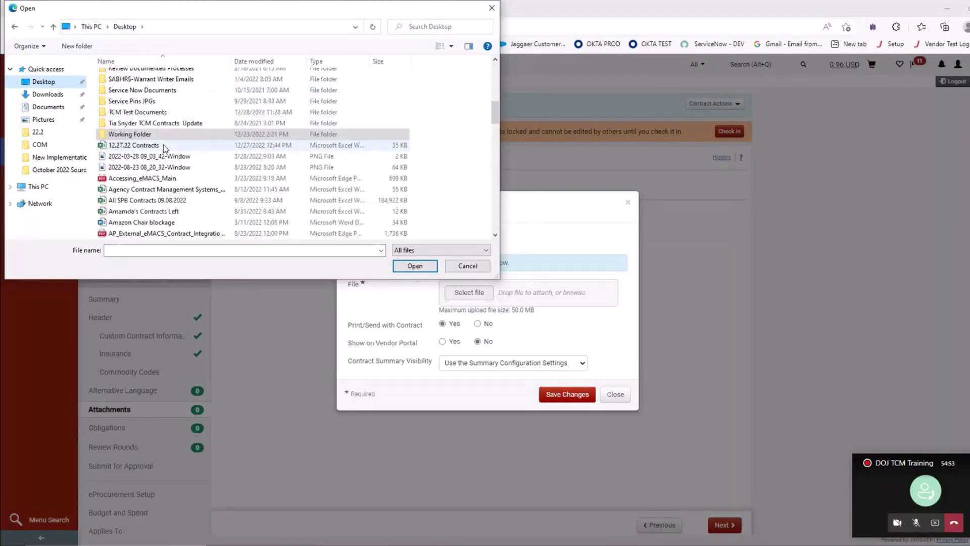
double_click(156, 115)
scroll(173, 152, "down", 1)
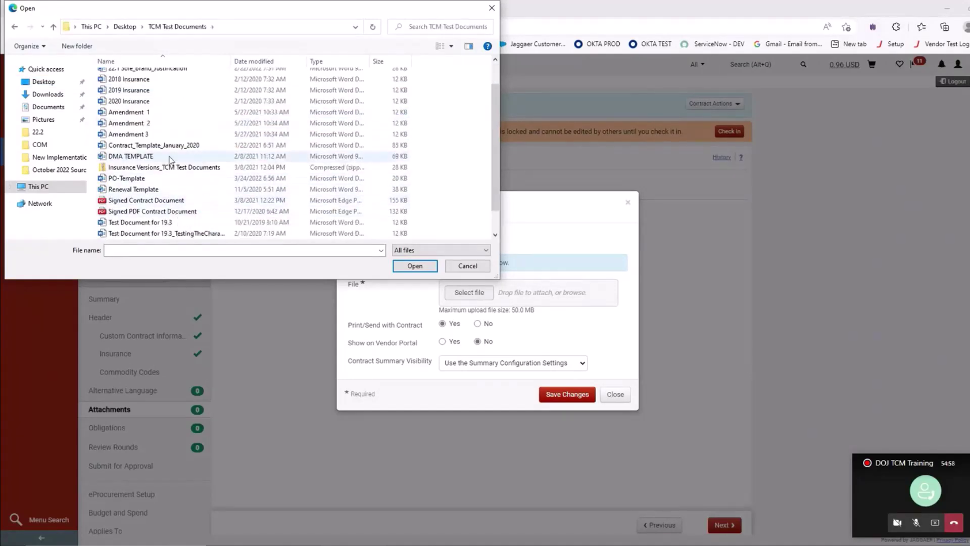
left_click(167, 148)
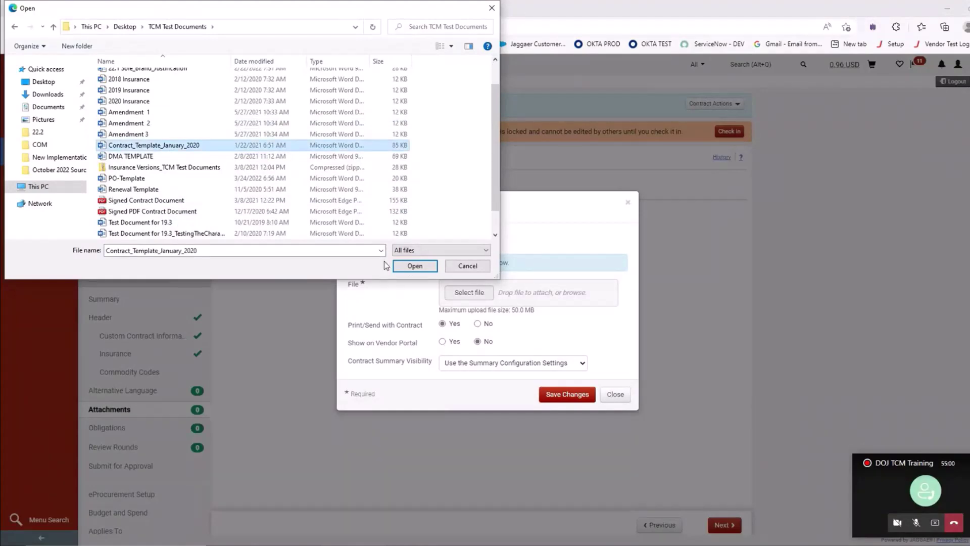
left_click(413, 267)
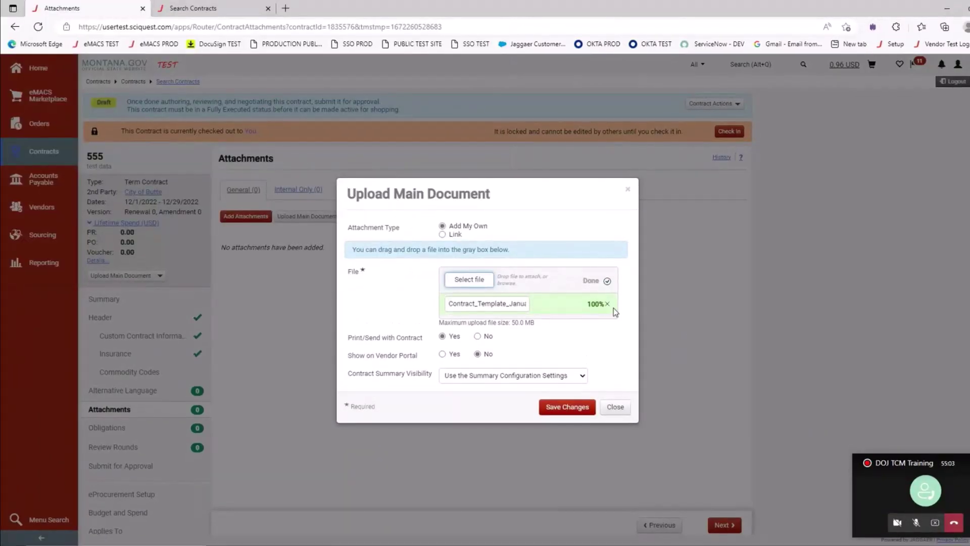
- Set Print/Send with Contract to No for the main document and save the upload
left_click(544, 326)
left_click_drag(535, 322, 511, 321)
left_click(558, 338)
left_click_drag(427, 338, 348, 339)
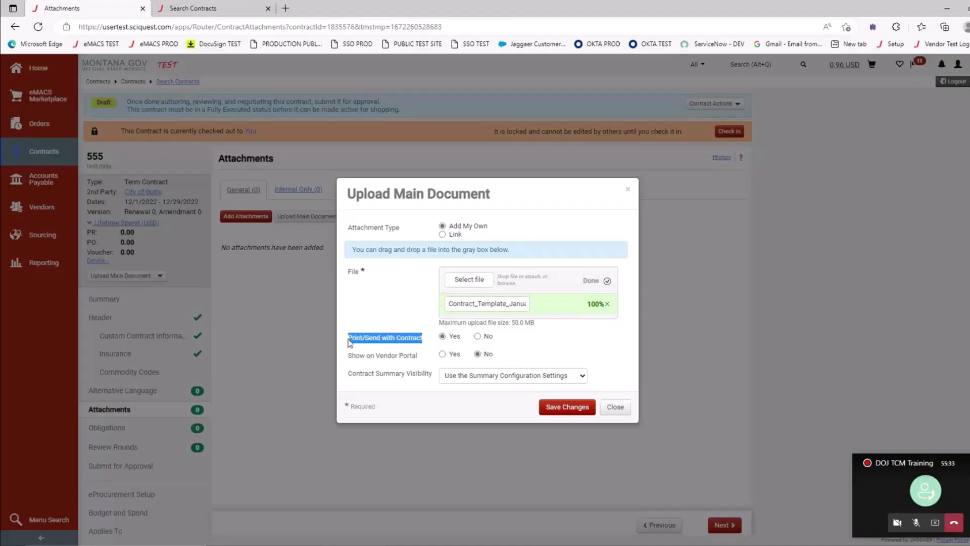
left_click(452, 349)
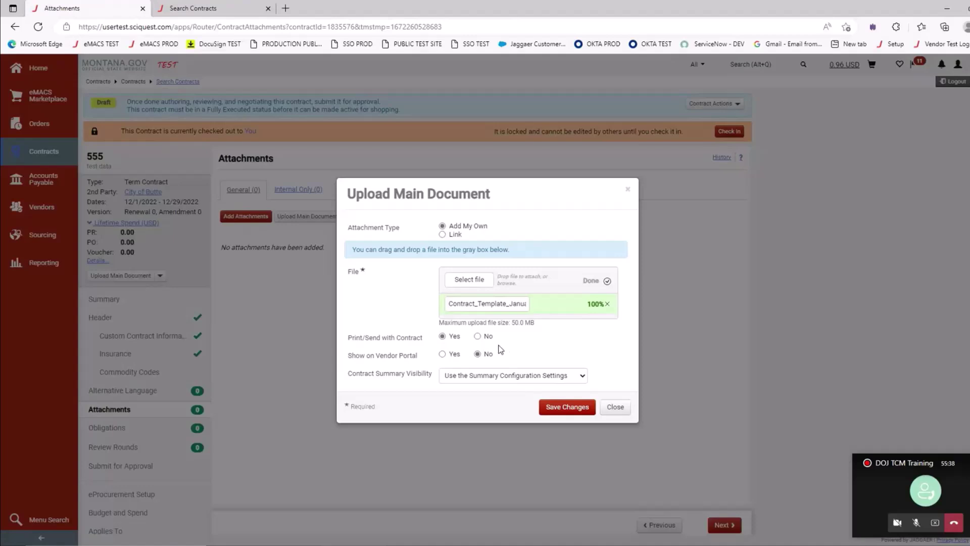
left_click(478, 337)
left_click(572, 413)
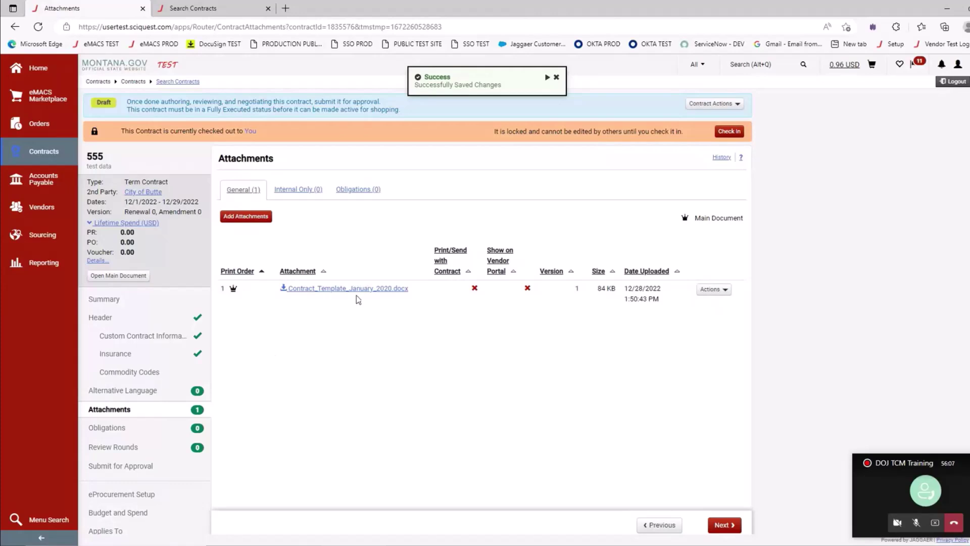
- Add 2020 Insurance.docx from the TCM Test Documents folder as an Internal Only attachment and save it
left_click(306, 191)
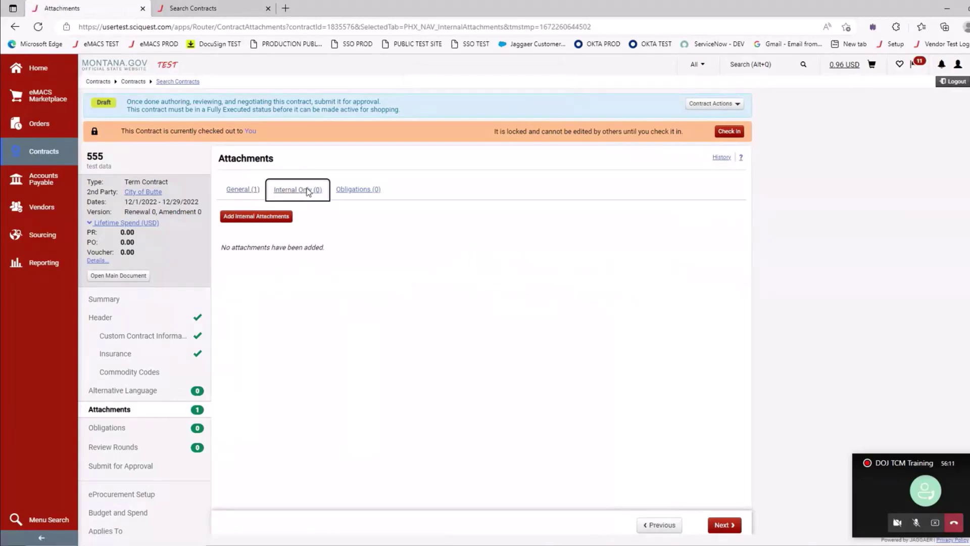
left_click(266, 218)
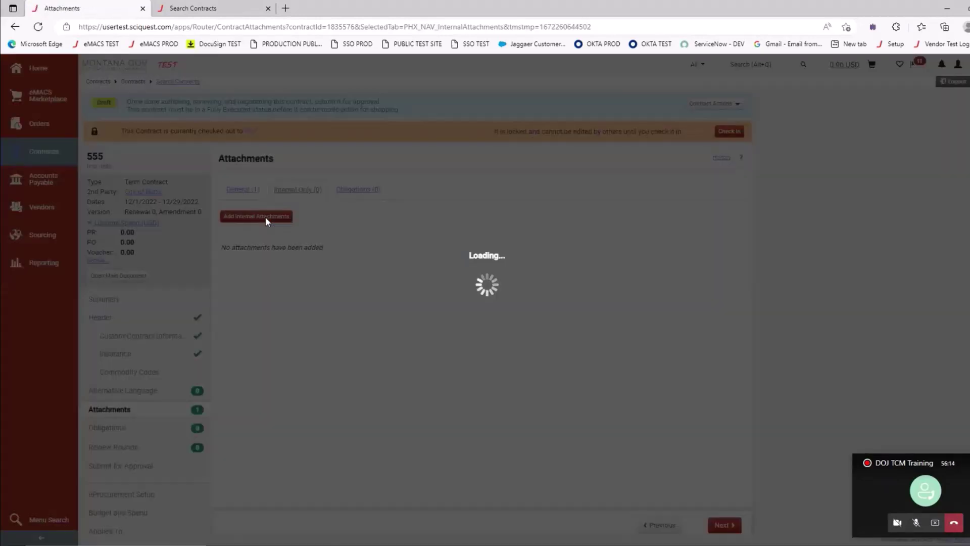
left_click(486, 326)
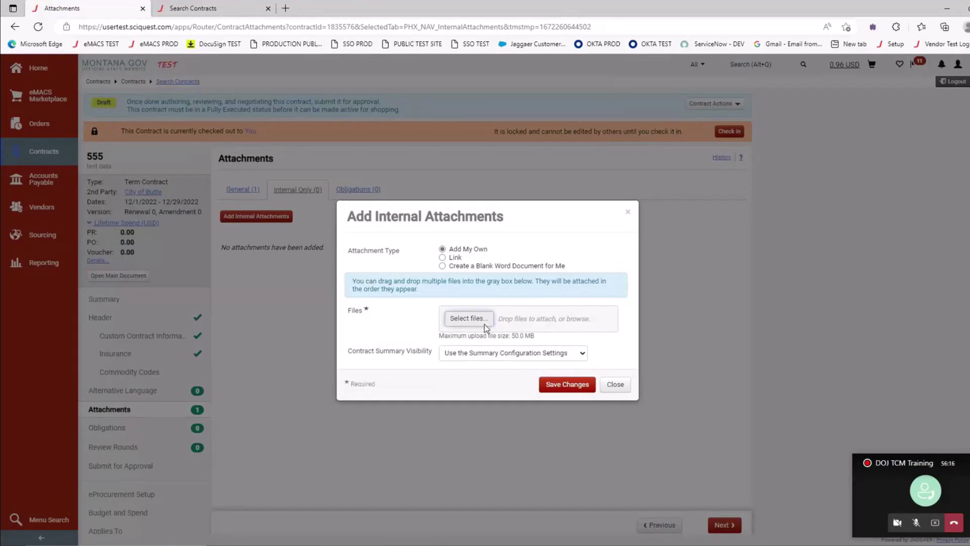
left_click(151, 131)
left_click(408, 266)
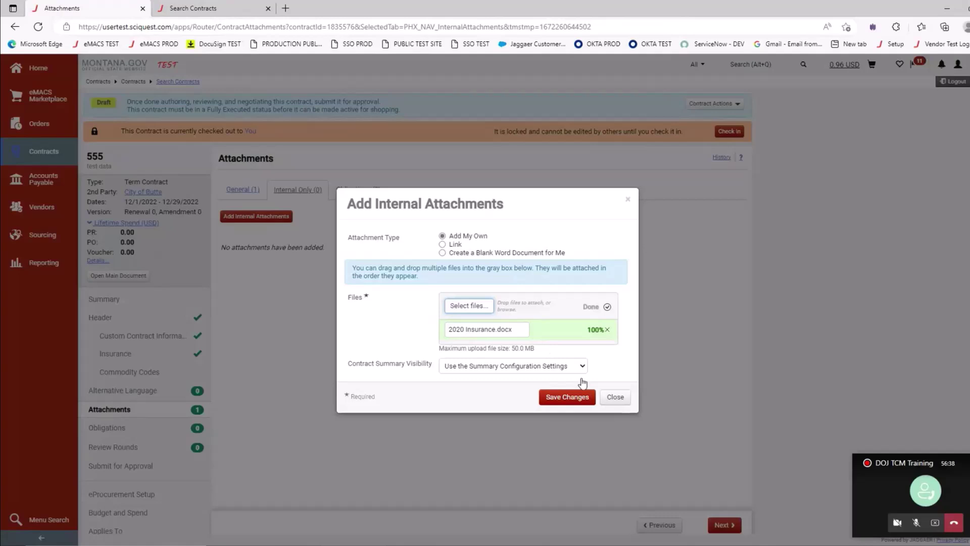
left_click(582, 397)
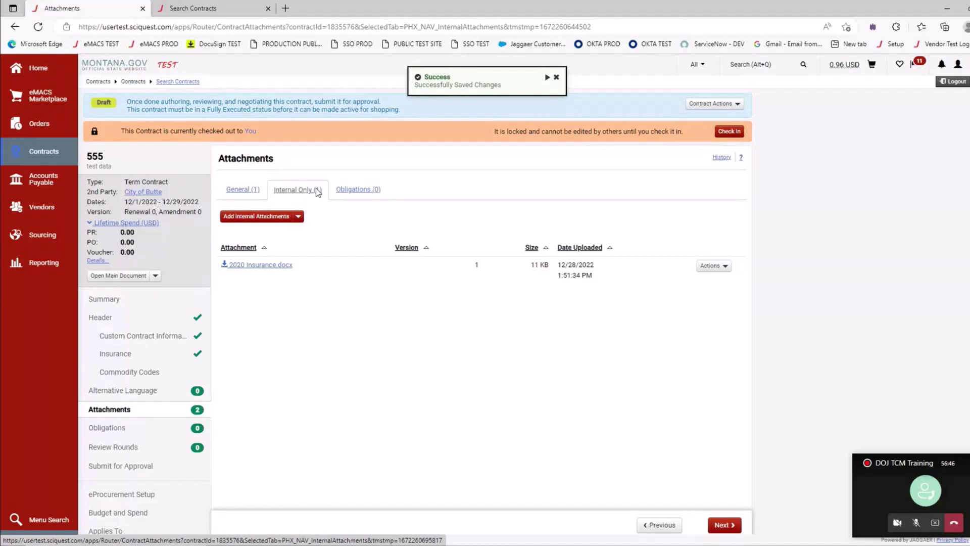
- Review the contract's General attachments against its Internal Only attachments, finishing on the General list
left_click(256, 191)
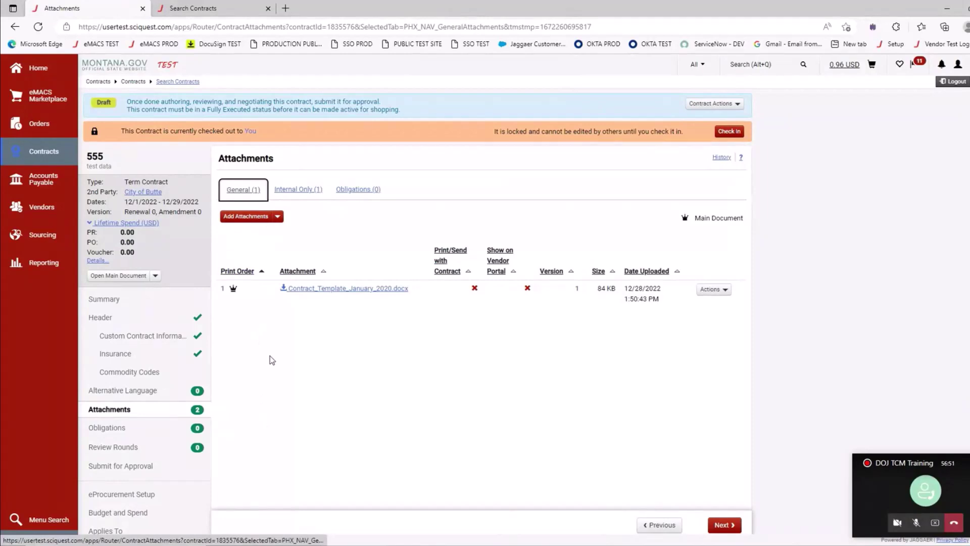
left_click(303, 191)
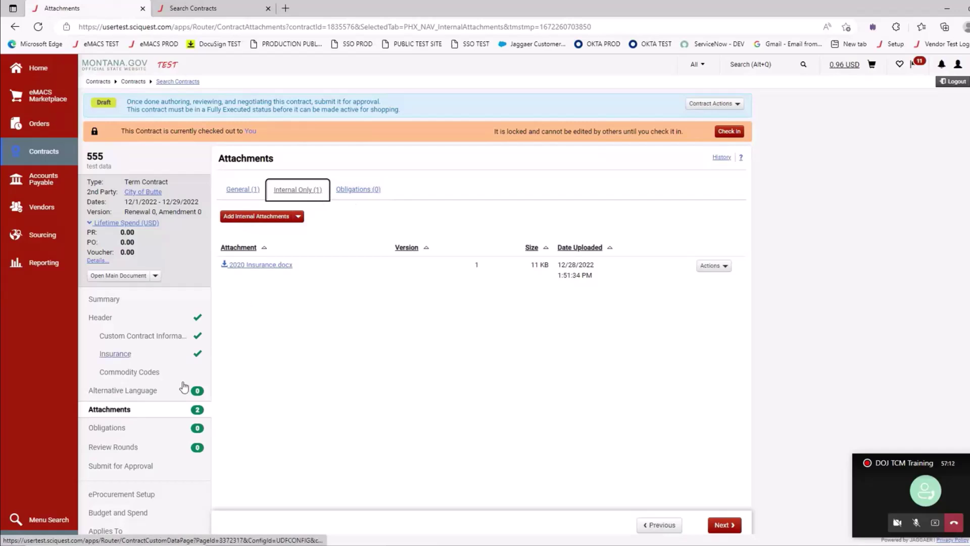
left_click(243, 191)
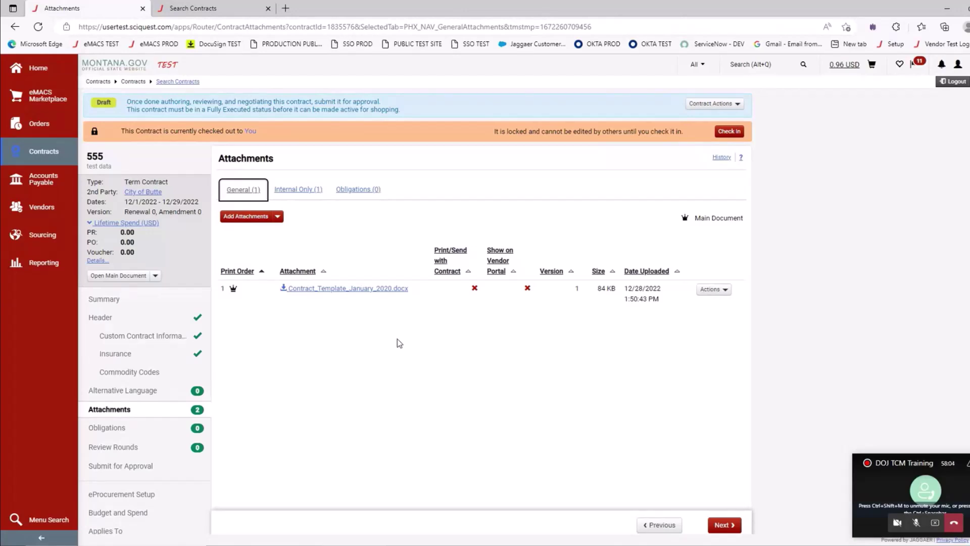
left_click(295, 193)
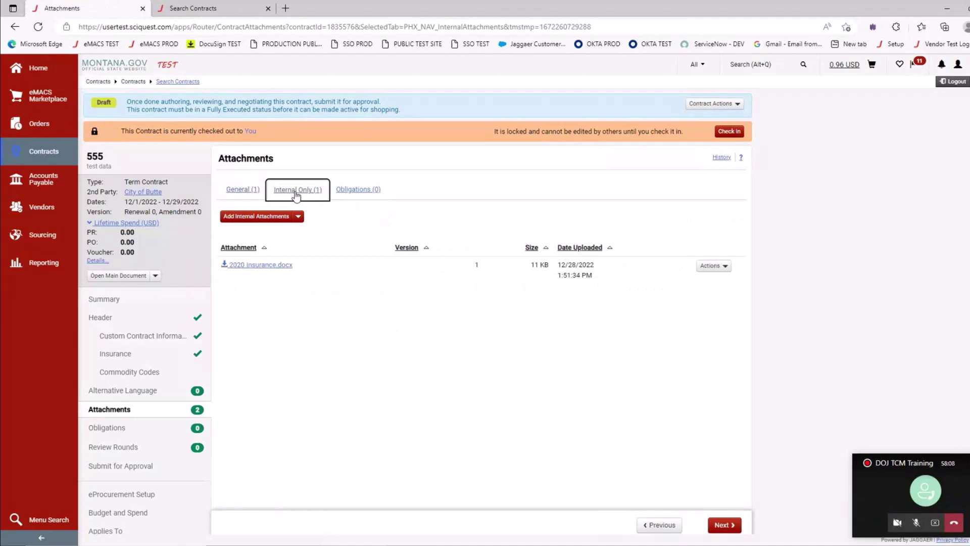
left_click(253, 194)
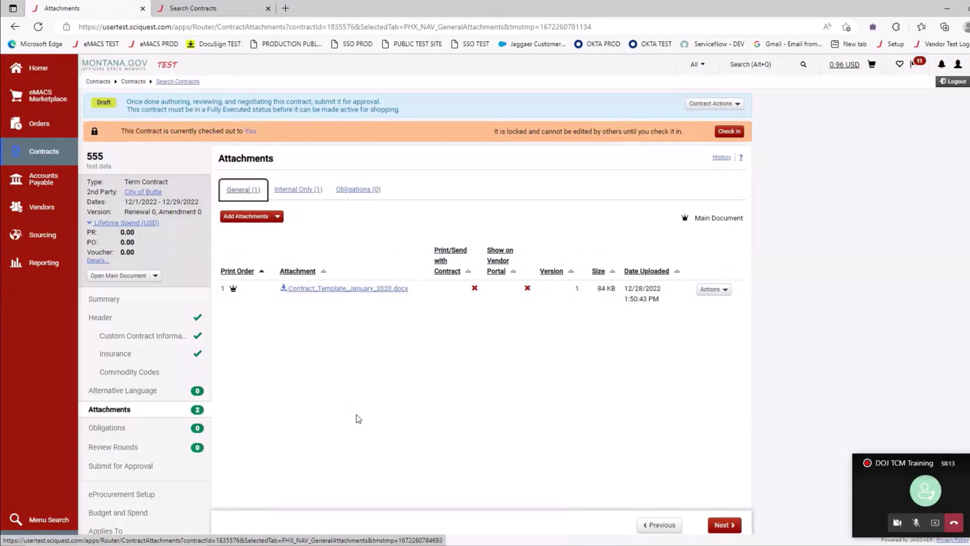
- In the contract's obligations, start a new obligation with "report" as both its name and description
left_click(125, 429)
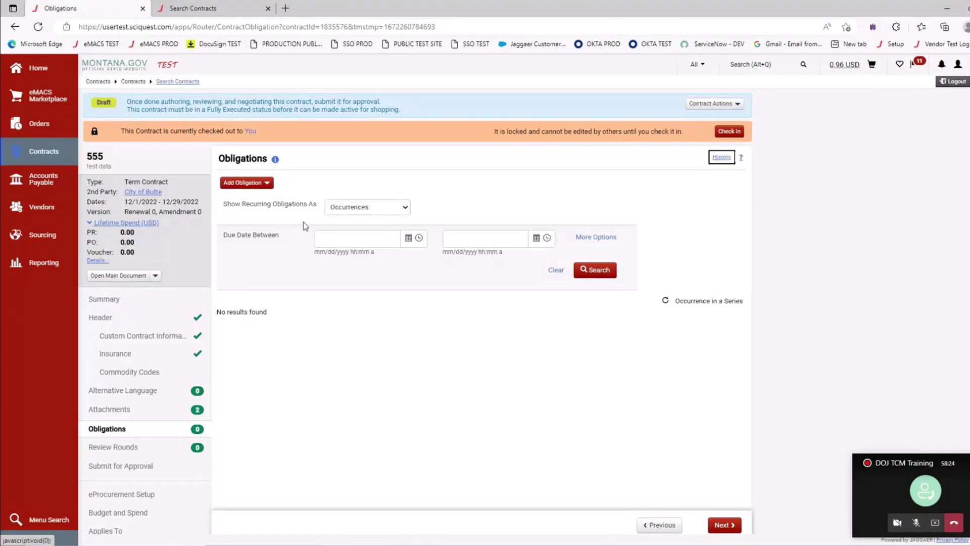
left_click(271, 184)
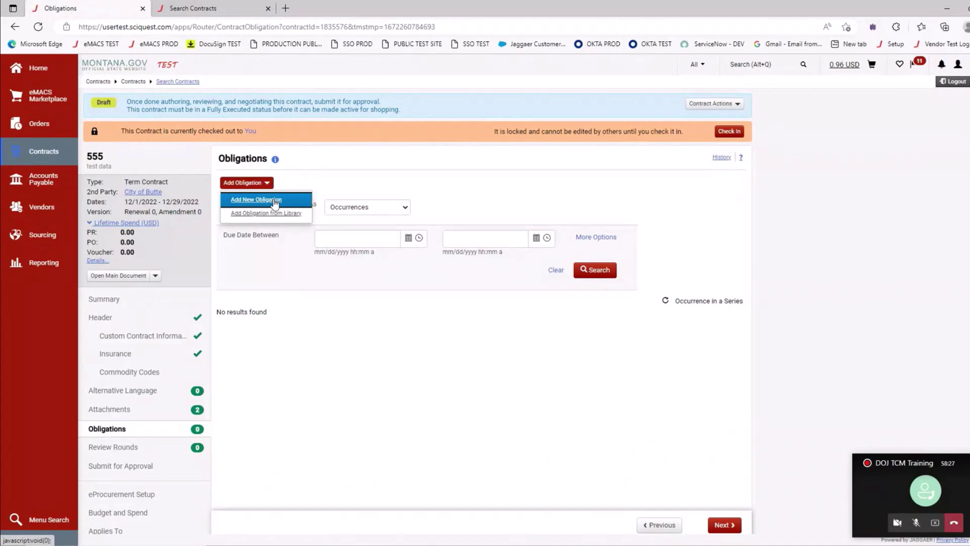
left_click(274, 202)
left_click(493, 221)
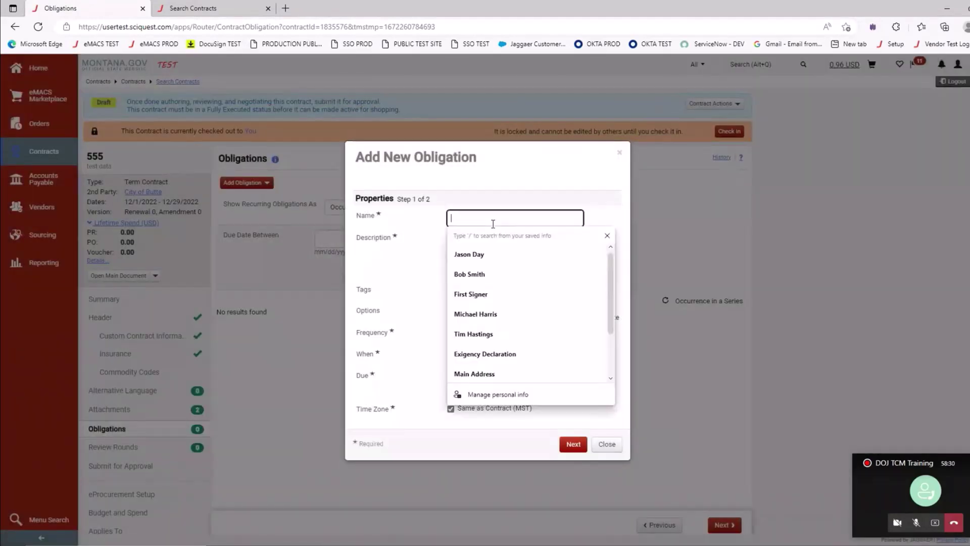
type("report")
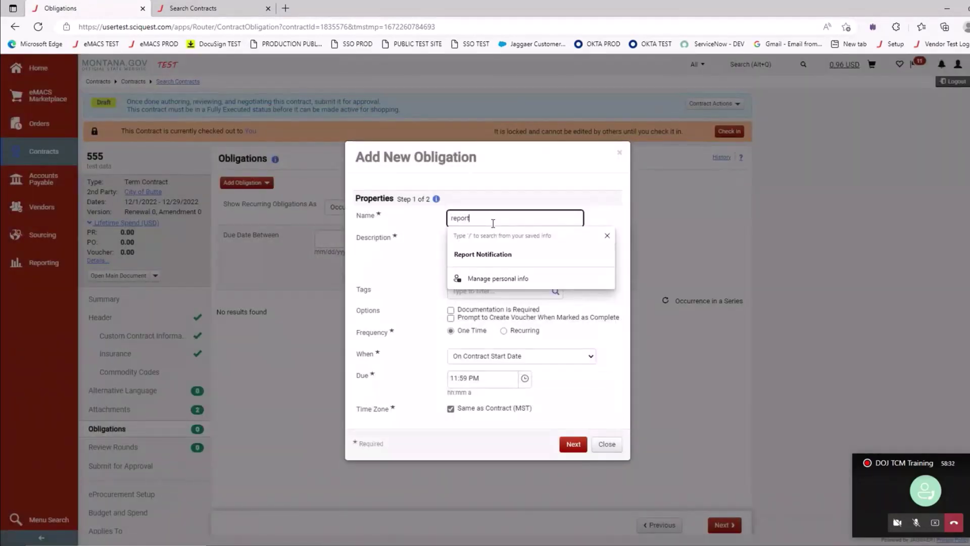
left_click(398, 283)
left_click(489, 250)
type("report")
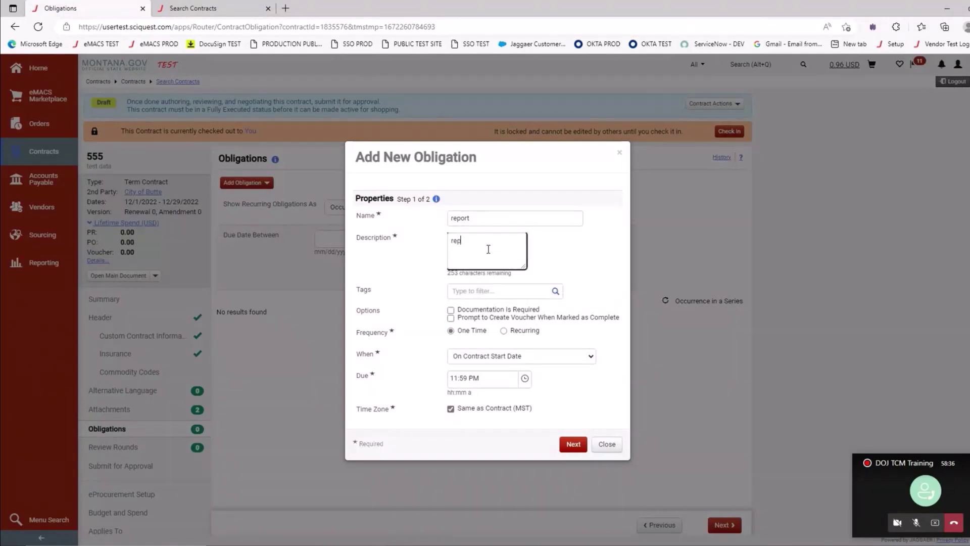
- Require documentation for the new obligation and continue to its owners and stakeholders
left_click(589, 250)
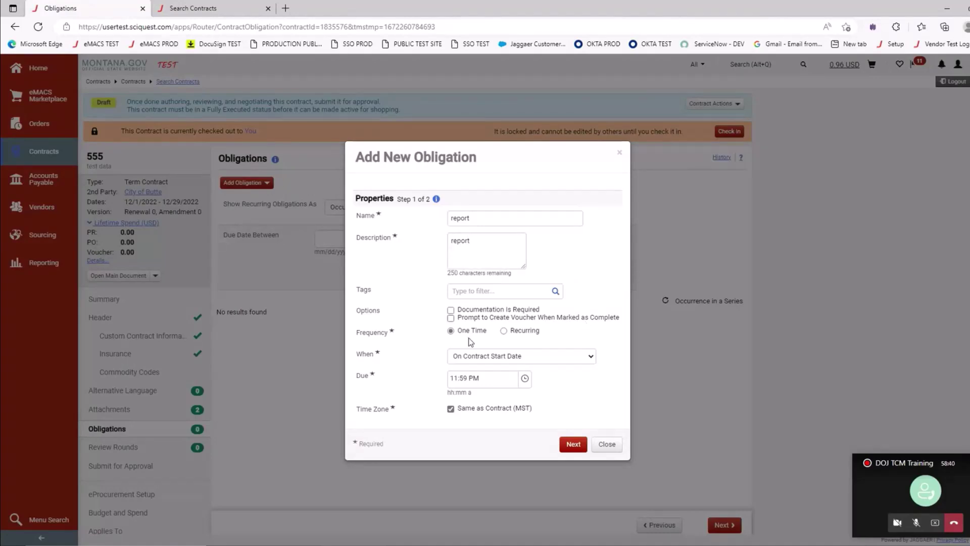
left_click(450, 310)
left_click(574, 444)
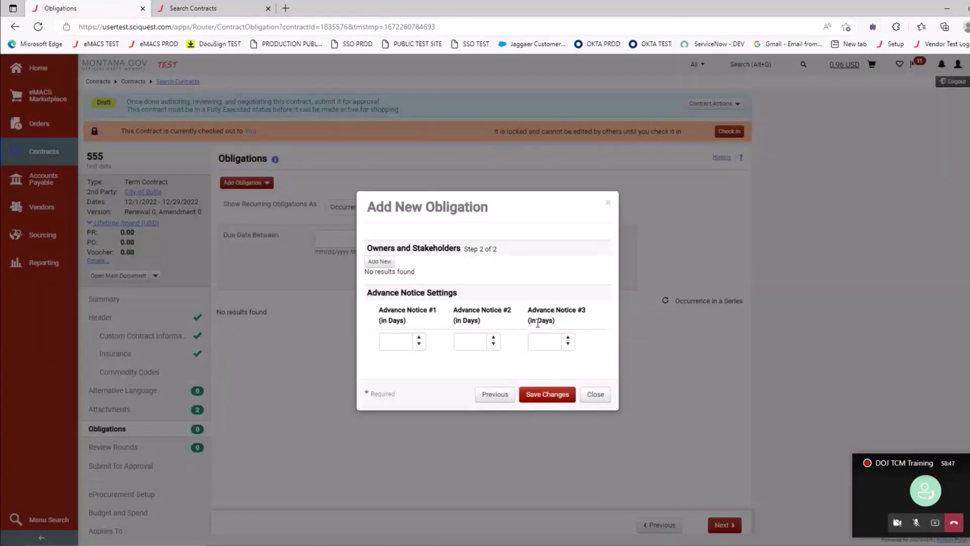
- Add the vendor's primary corporate contact to the obligation as a Second Party Stakeholder, saving it to add another
left_click(379, 261)
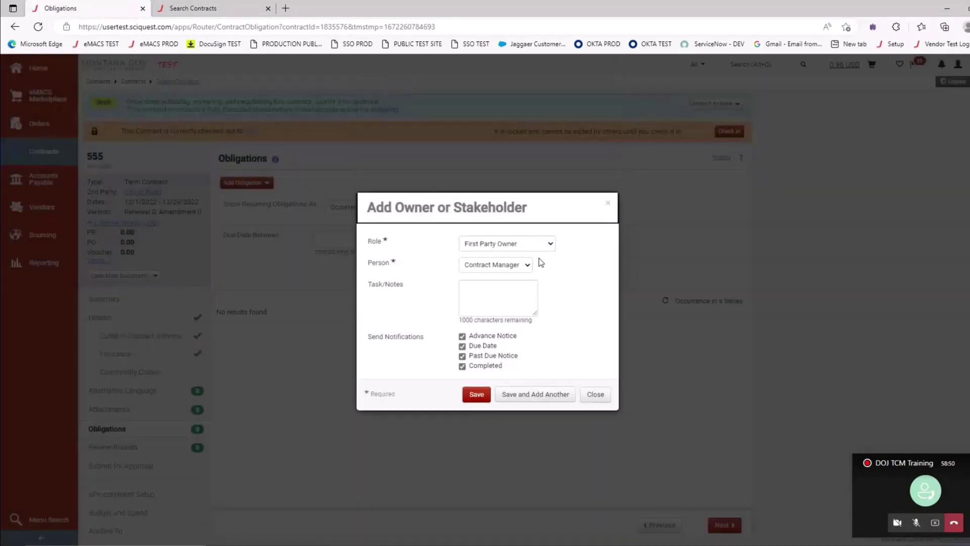
left_click(550, 247)
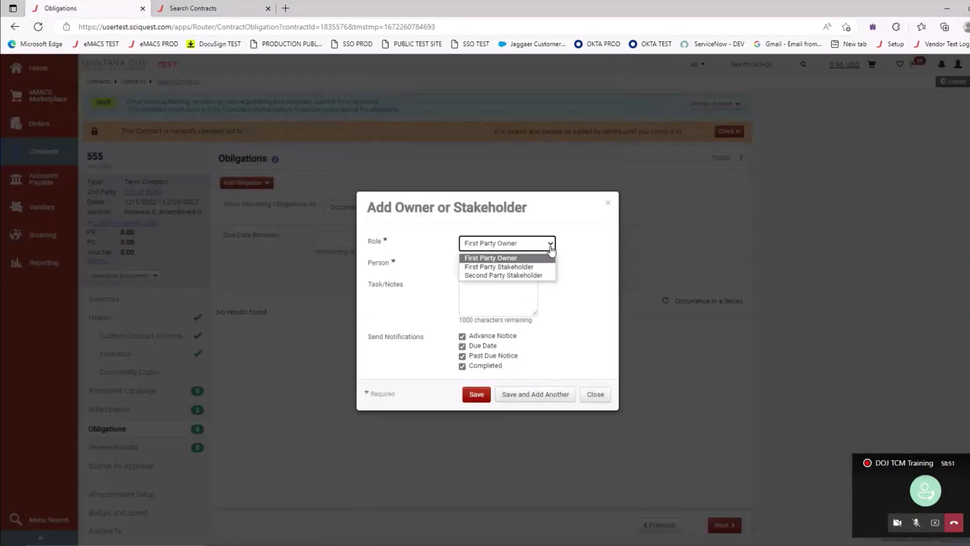
left_click(544, 276)
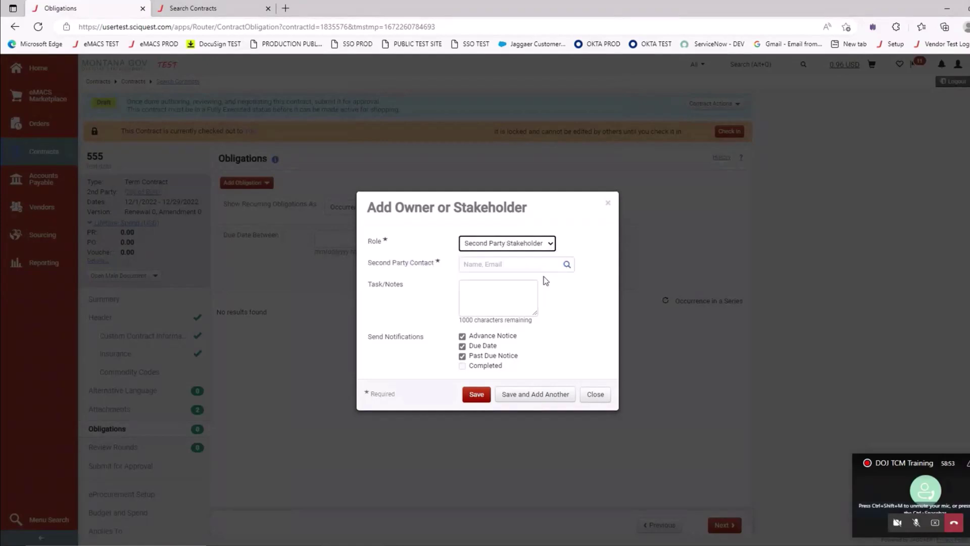
left_click(566, 263)
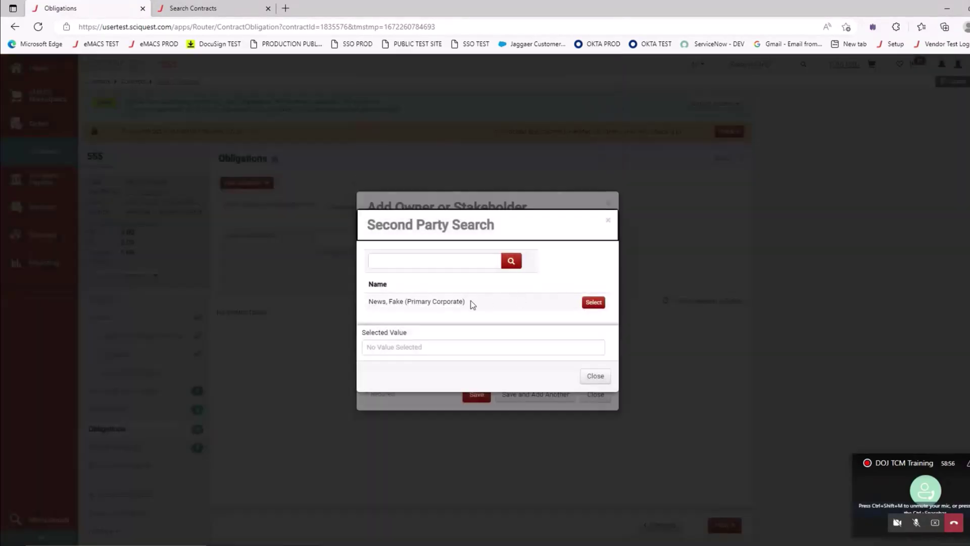
left_click(593, 303)
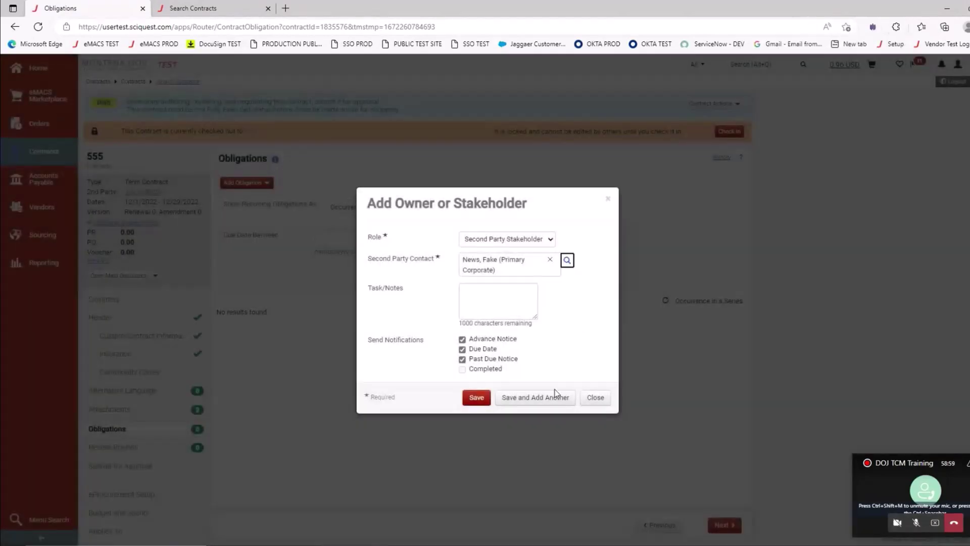
left_click(528, 397)
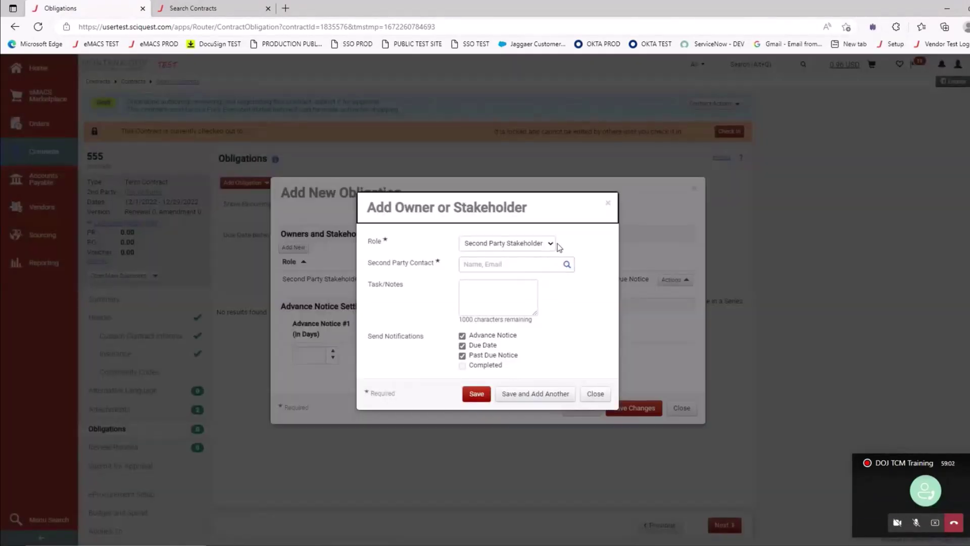
- Add the Contract Manager to the obligation as First Party Owner and save
left_click(554, 245)
left_click(533, 258)
left_click(476, 395)
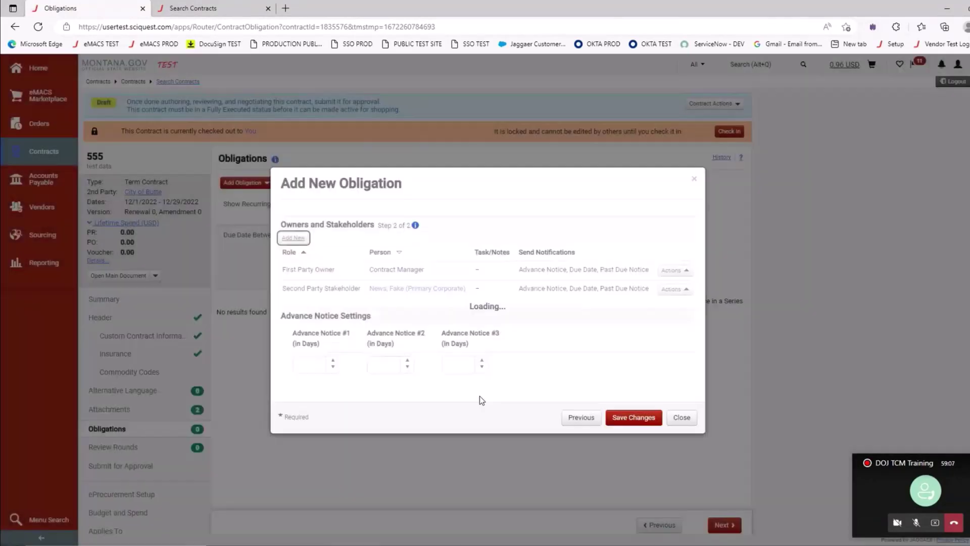
- Set the obligation's three advance notices to 180, 60 and 30 days and save the obligation
left_click(320, 362)
type("180")
key("Tab")
type("60")
key("Tab")
type("30")
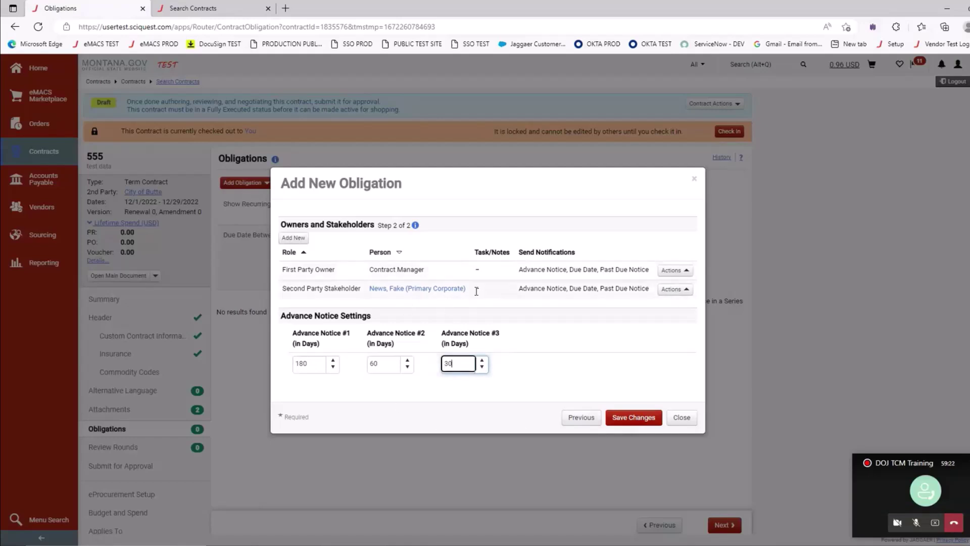
left_click(651, 418)
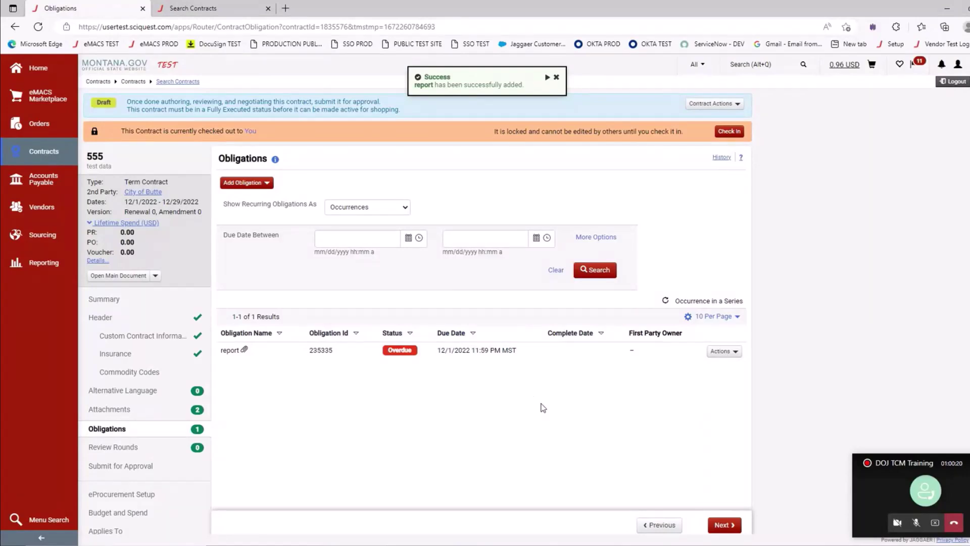
- Mark the report obligation as complete with the note "report" and 22.1 Sole_Brand_Justification from the TCM Test Documents folder attached
left_click(725, 353)
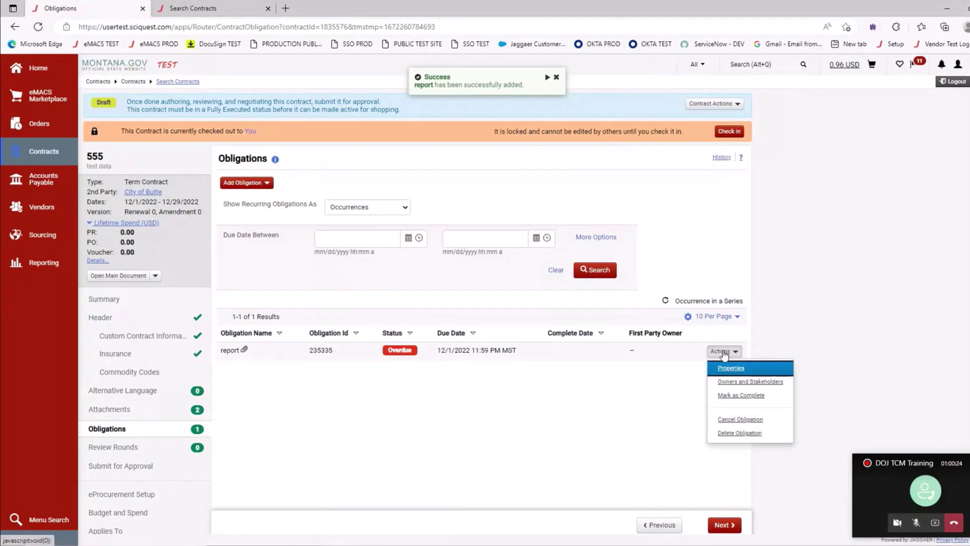
left_click(739, 396)
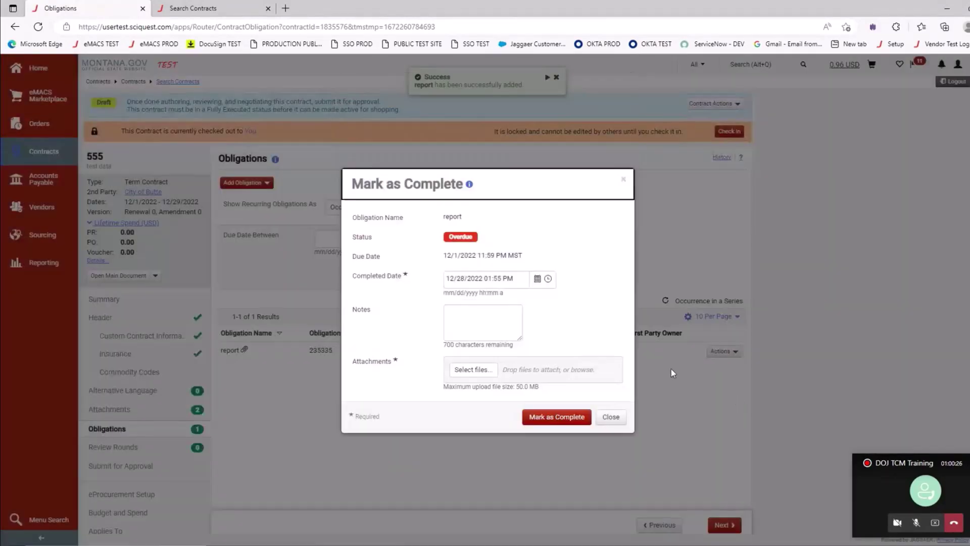
left_click(465, 314)
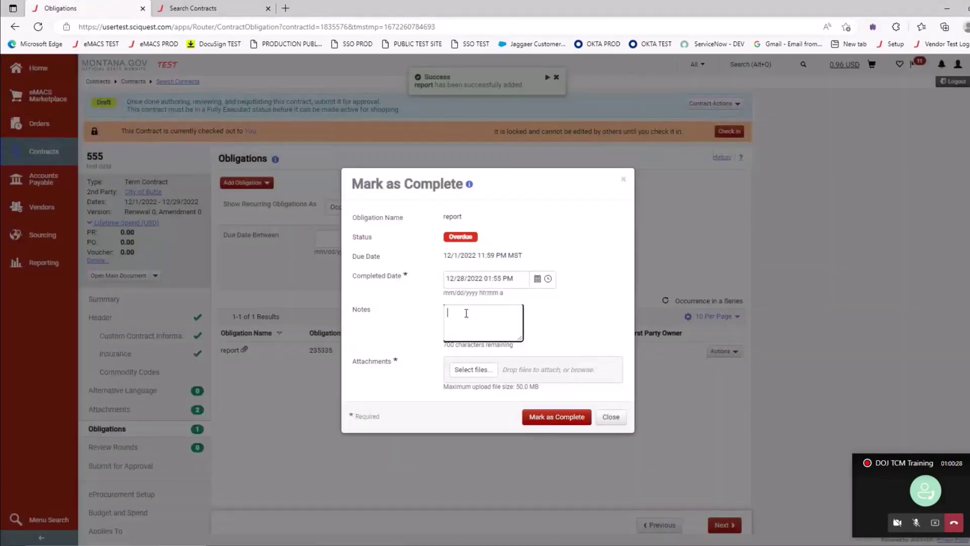
type("repor")
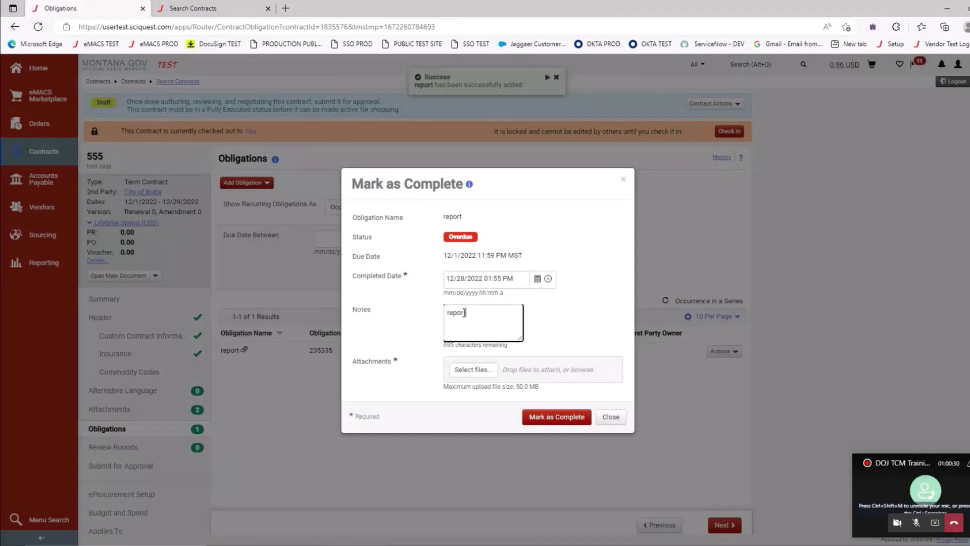
type("t")
left_click(481, 373)
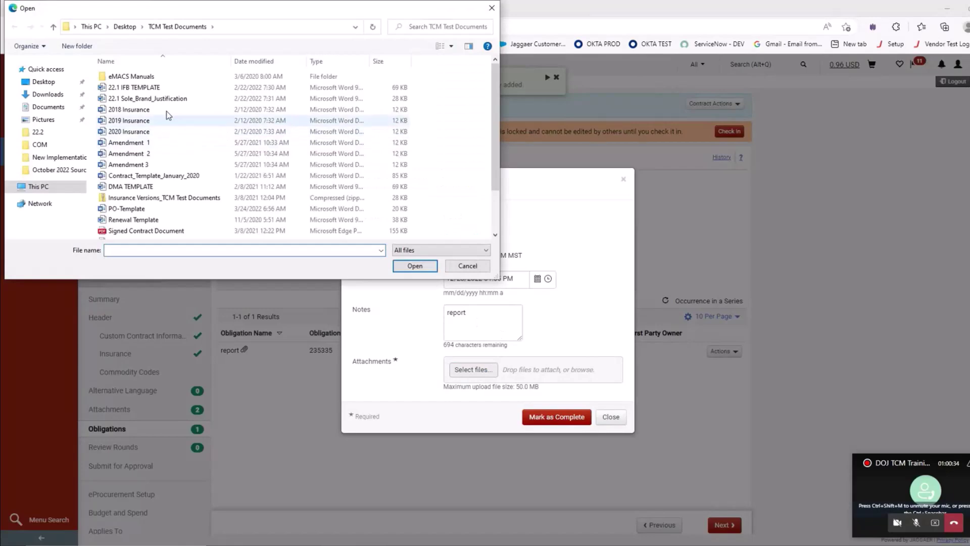
left_click(164, 99)
left_click(415, 266)
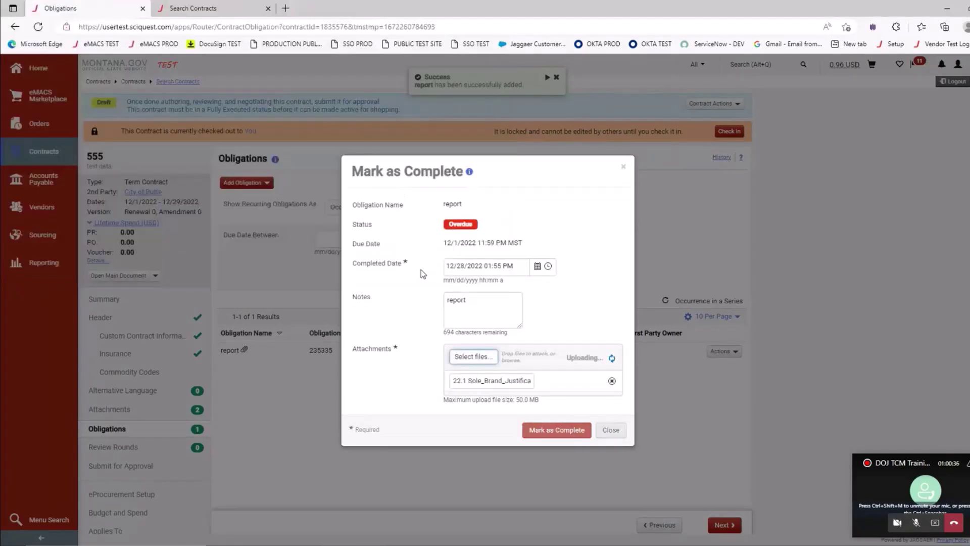
left_click(580, 430)
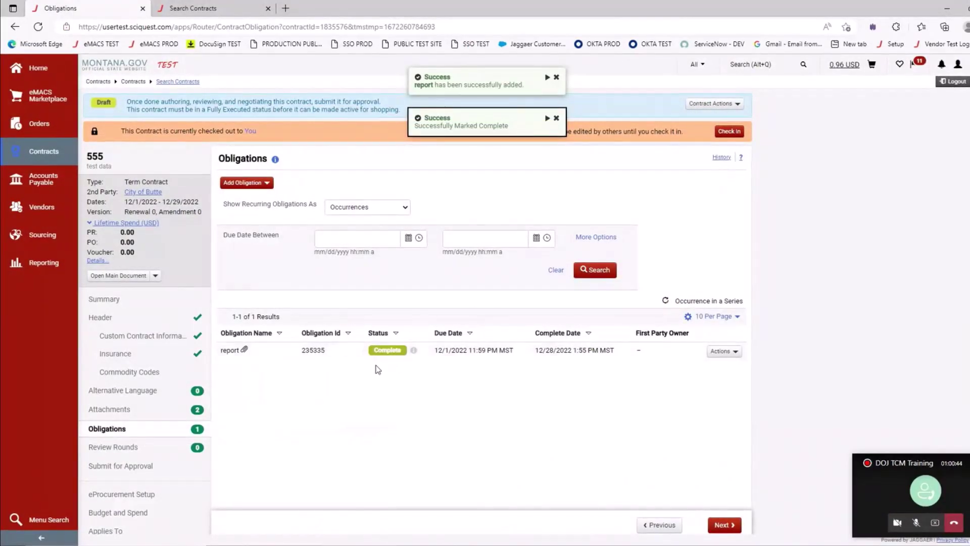
- Check the obligation's file and status in the contract's attachments and obligations, ending on the Review Rounds page
left_click(120, 415)
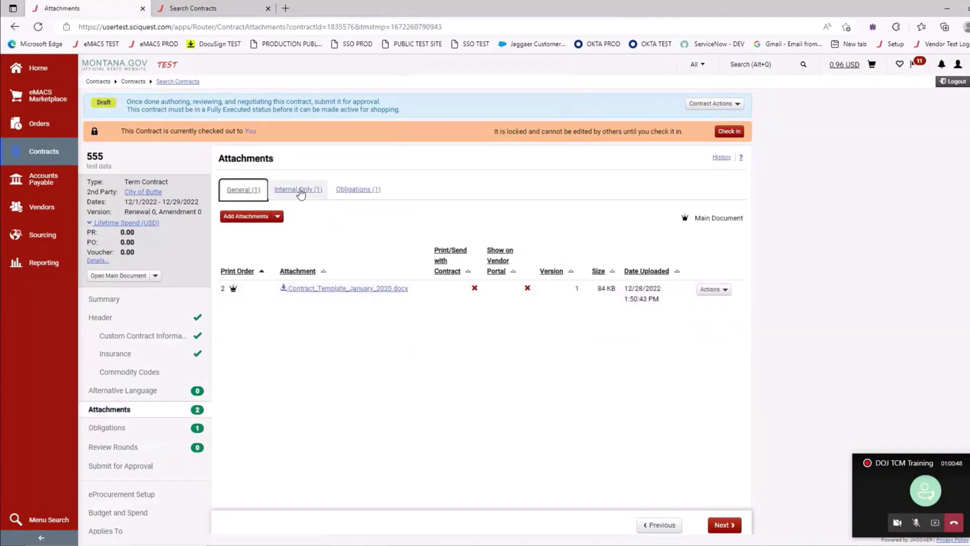
left_click(358, 189)
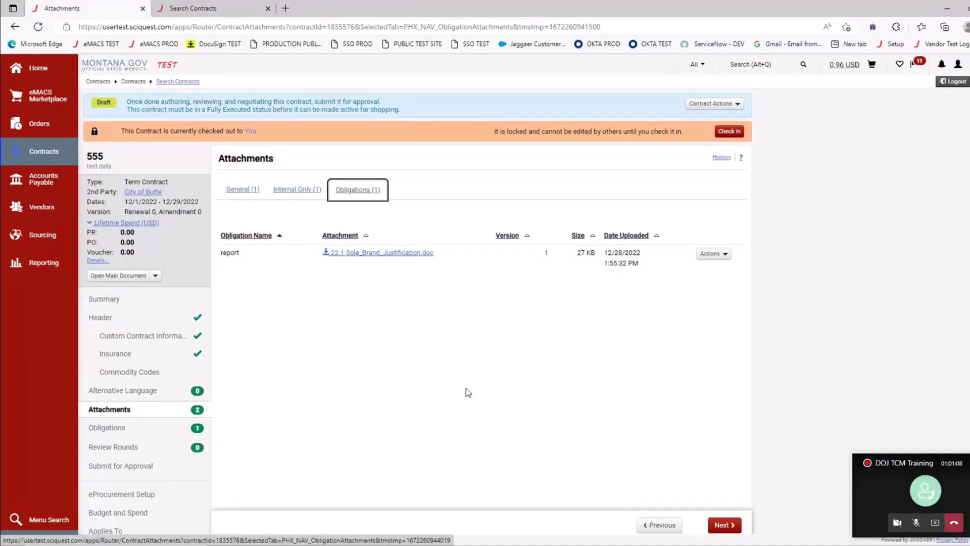
left_click(126, 434)
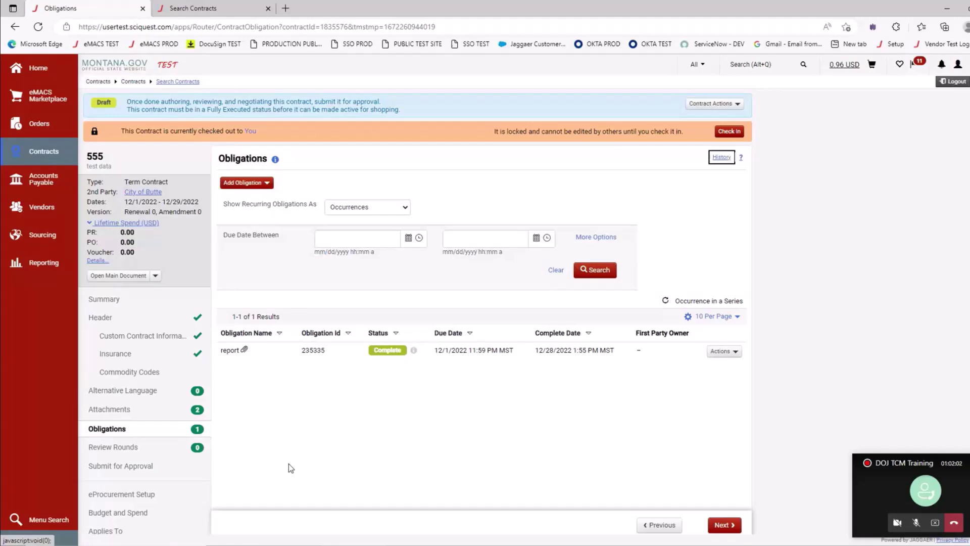
scroll(292, 462, "down", 3)
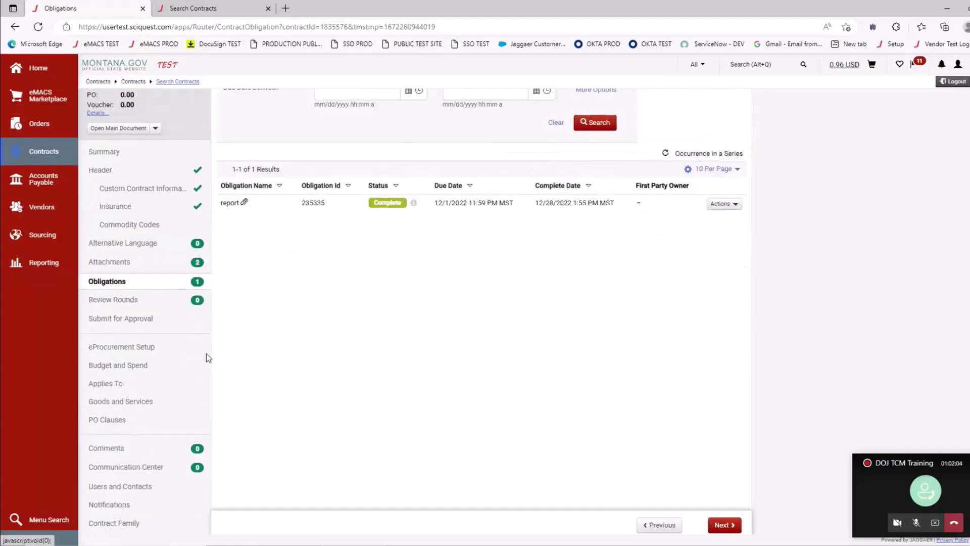
left_click(130, 305)
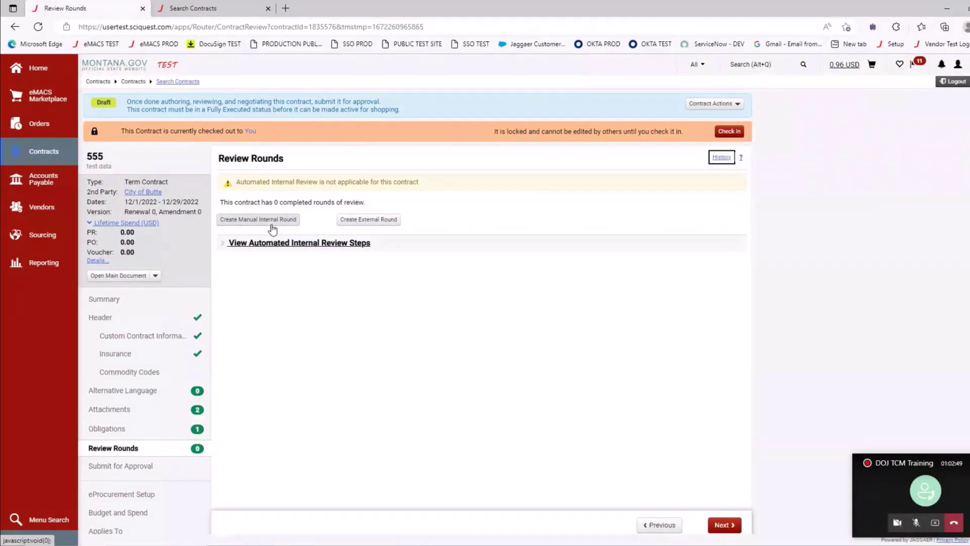
- Try an external review round with the primary second party contact as reviewer, and delete the round
left_click(373, 222)
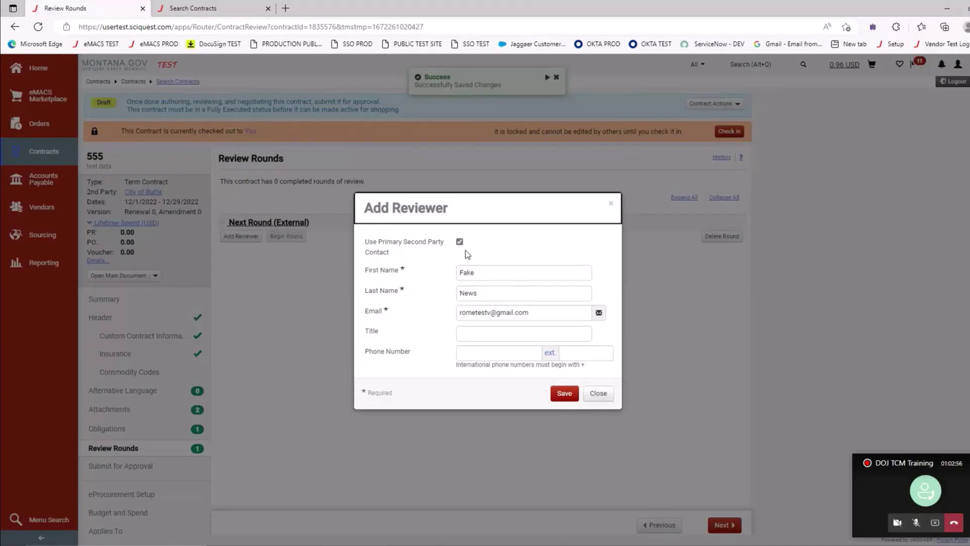
left_click(563, 392)
left_click(606, 399)
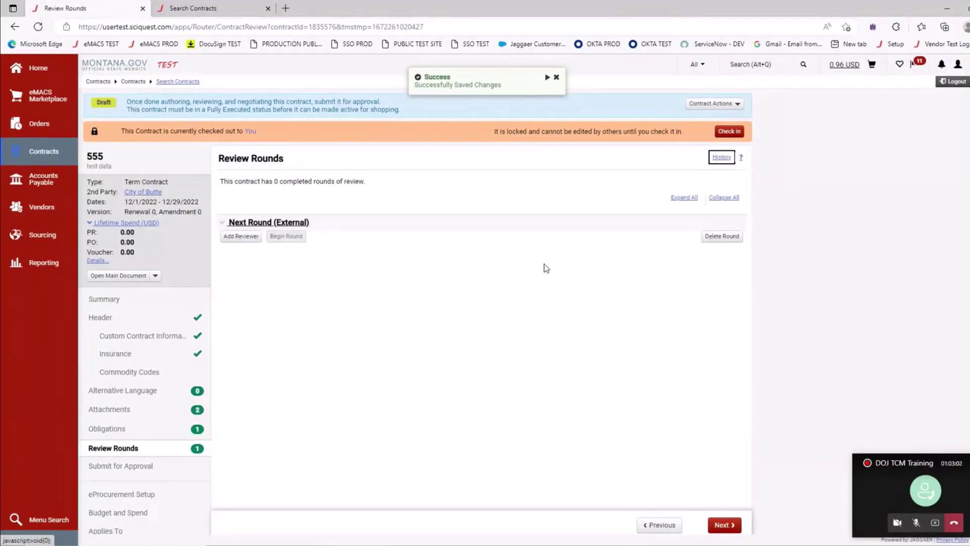
left_click(247, 238)
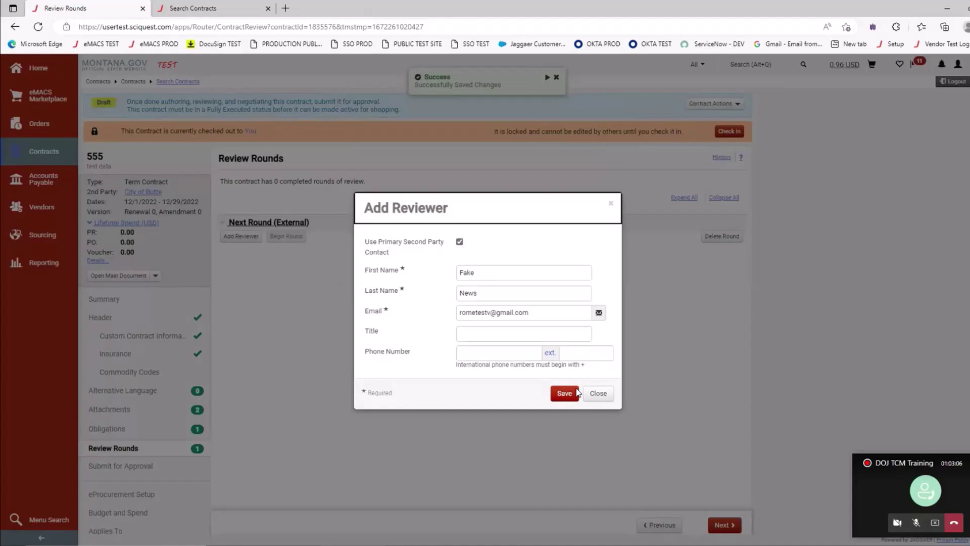
left_click(607, 402)
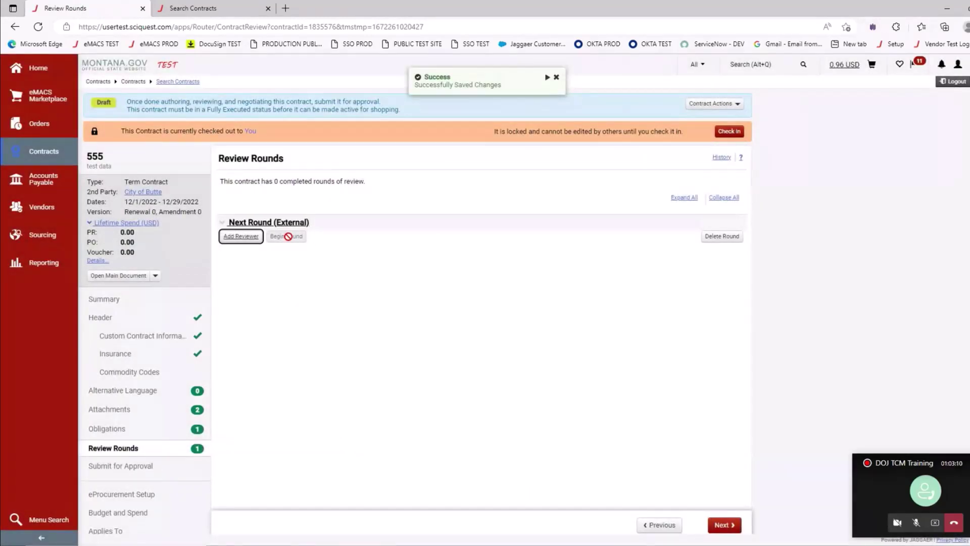
left_click(739, 238)
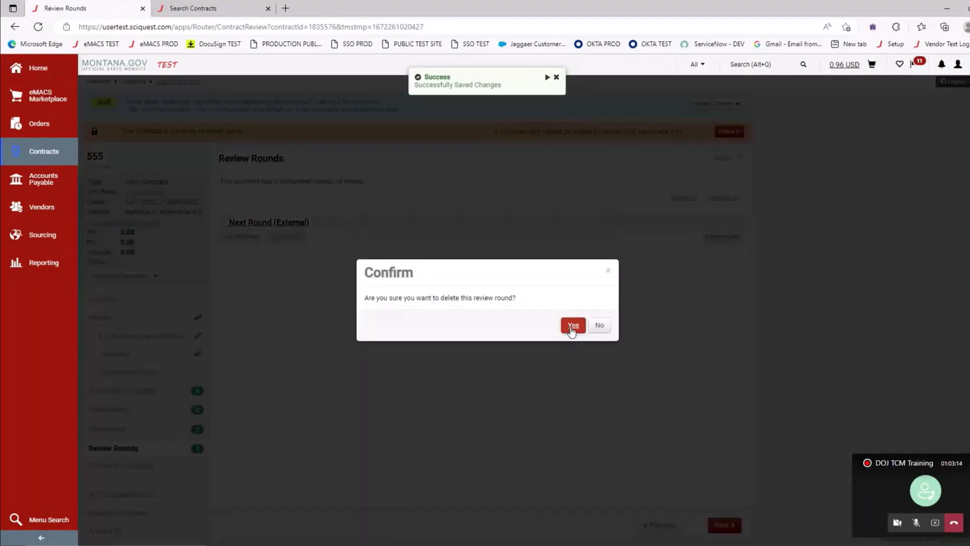
left_click(572, 326)
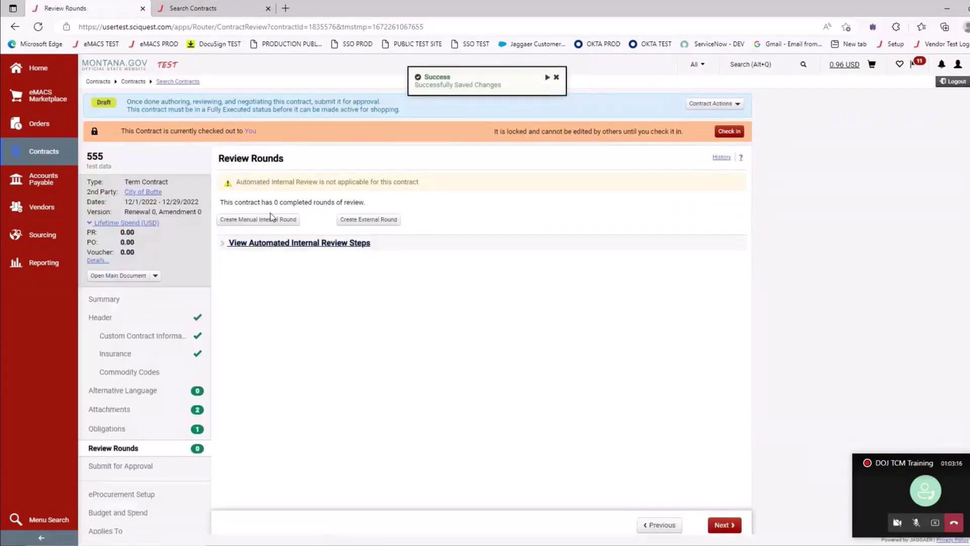
- Create a manual internal review round and add your own non-admin account, found by last name, as the reviewer
left_click(261, 220)
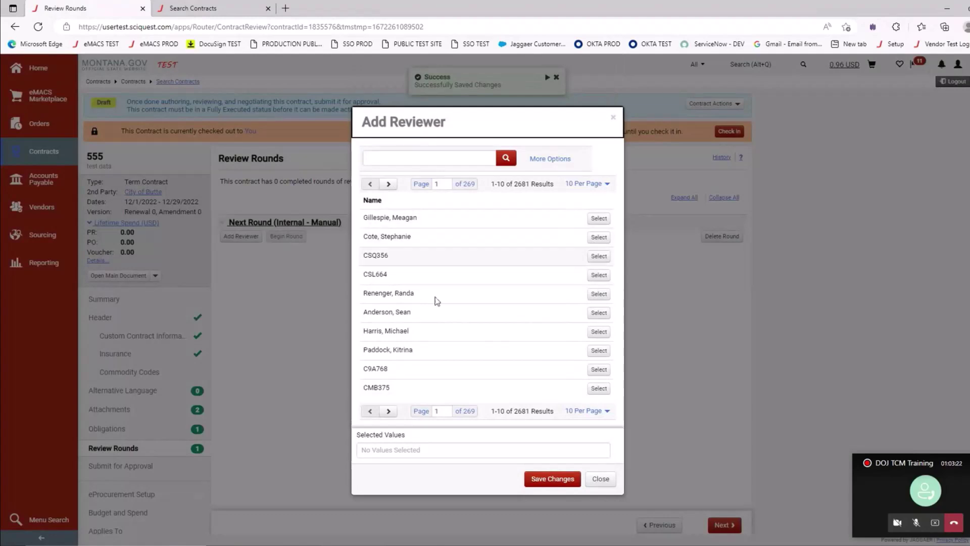
left_click(404, 156)
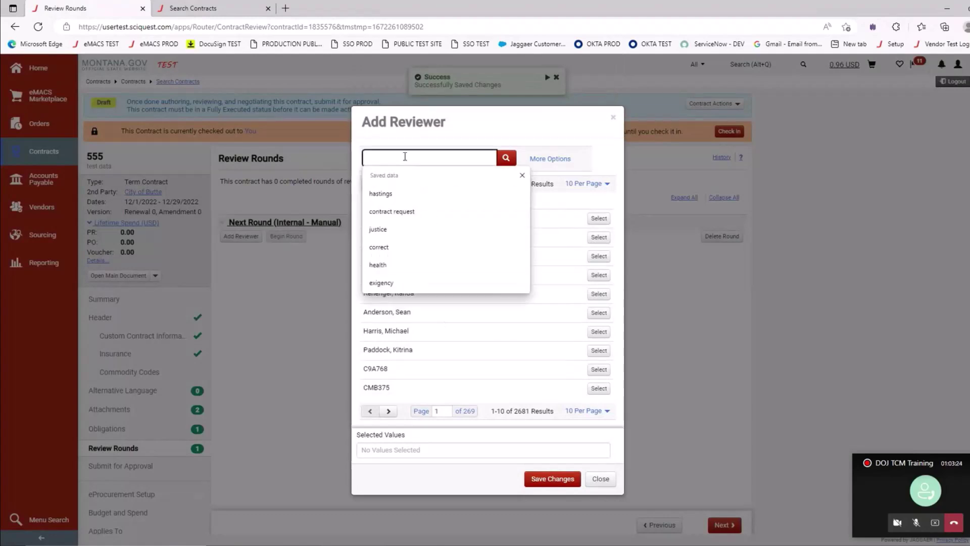
type("hating")
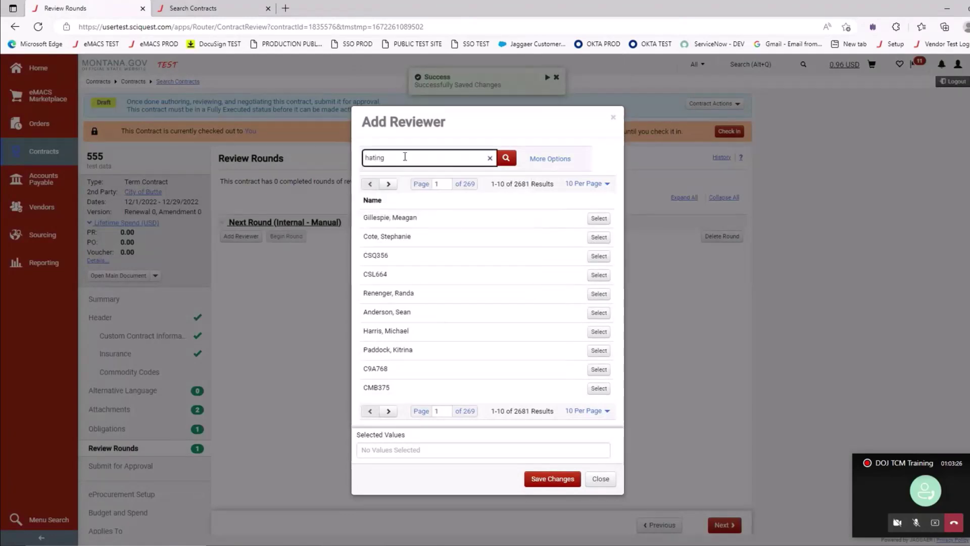
key("BackSpace")
key("BackSpace")
key("BackSpace")
key("BackSpace")
type("stings")
key("Return")
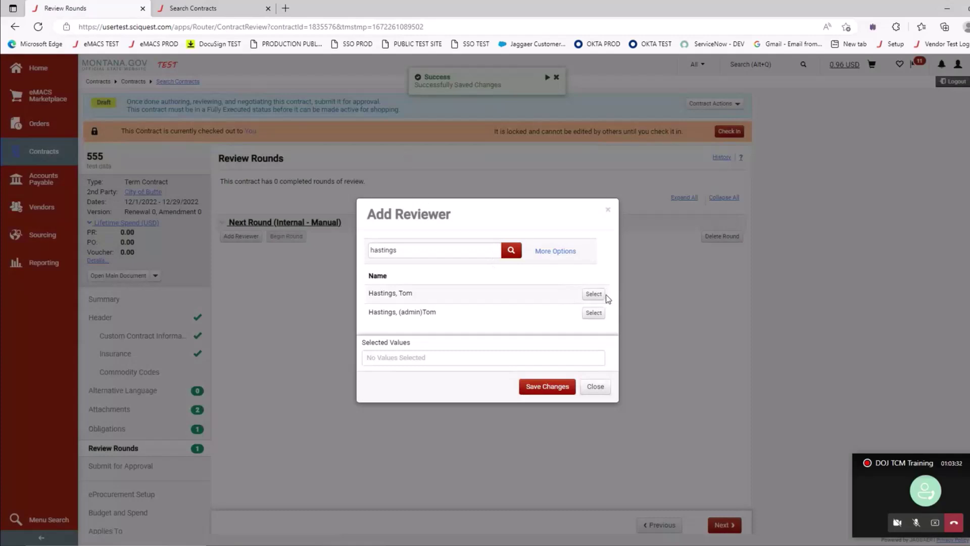
left_click(601, 296)
left_click(568, 386)
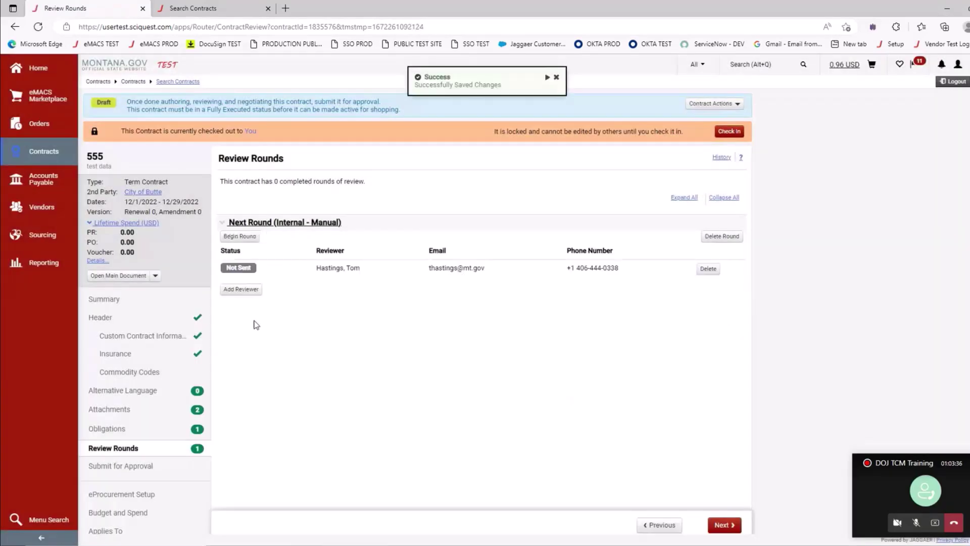
- Begin the internal review round with the message "test" to the reviewer, without adding another reviewer
left_click(240, 289)
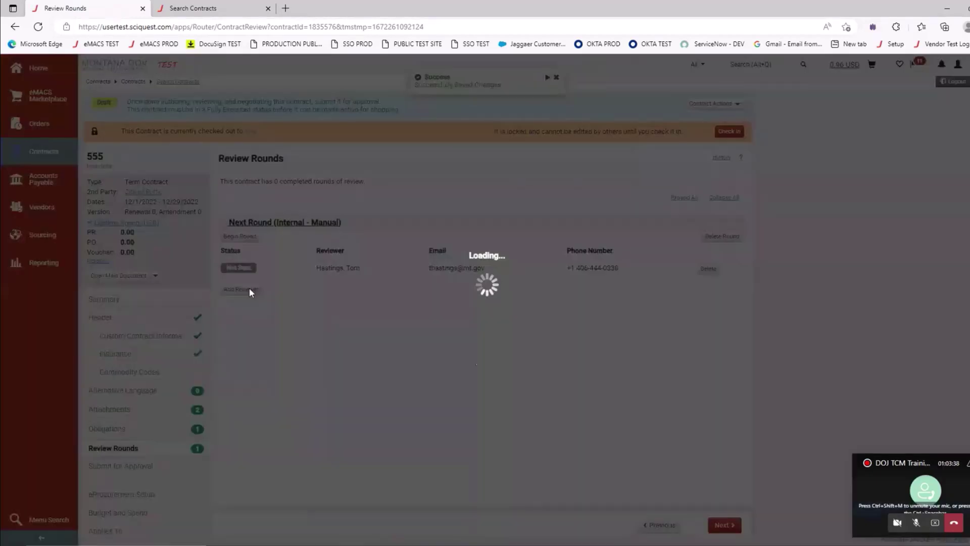
left_click(598, 477)
left_click(256, 238)
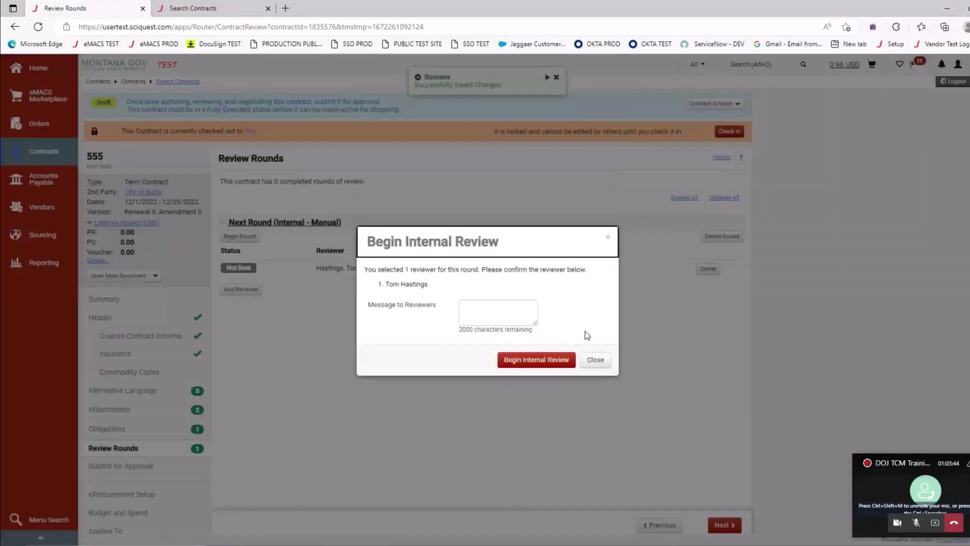
left_click(494, 315)
type("test")
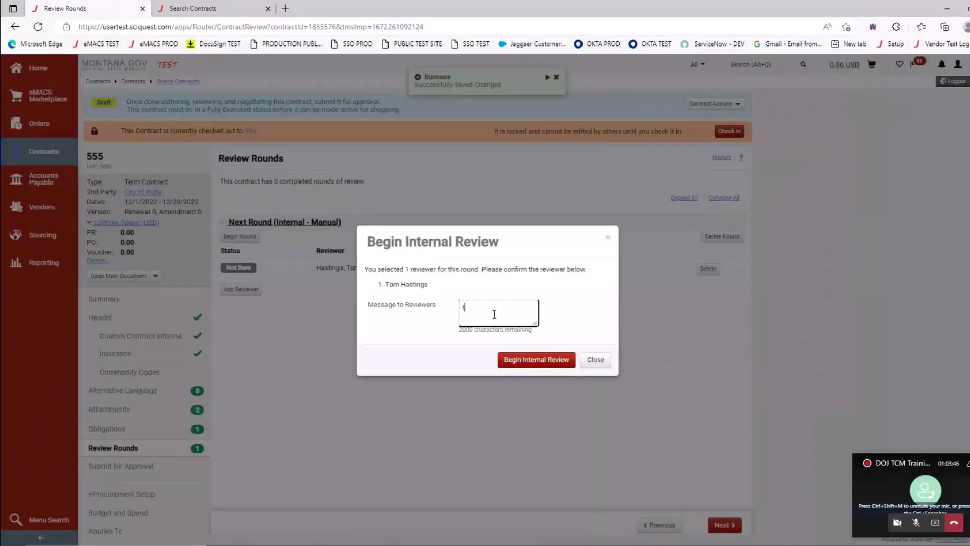
left_click(539, 364)
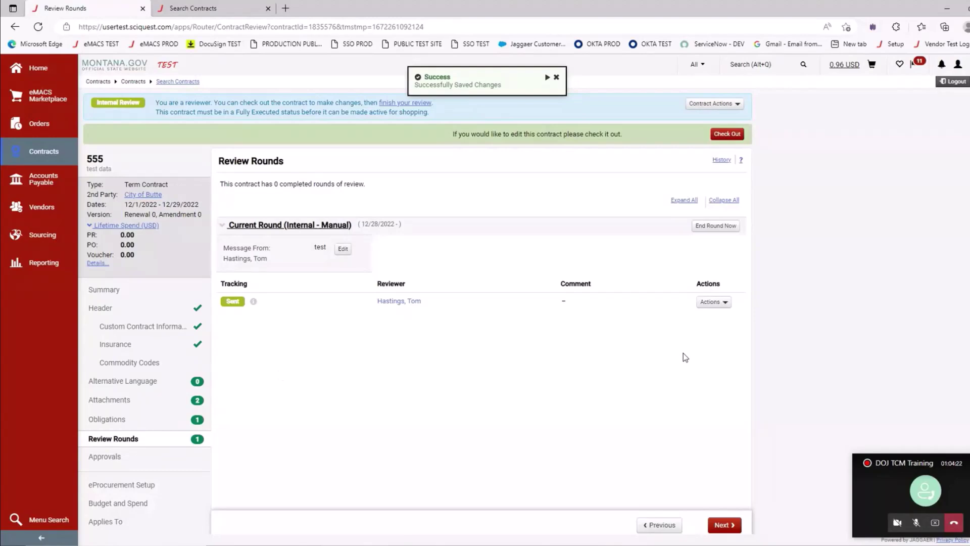
- End the current internal review round, skipping its pending reviewer
scroll(400, 371, "down", 4)
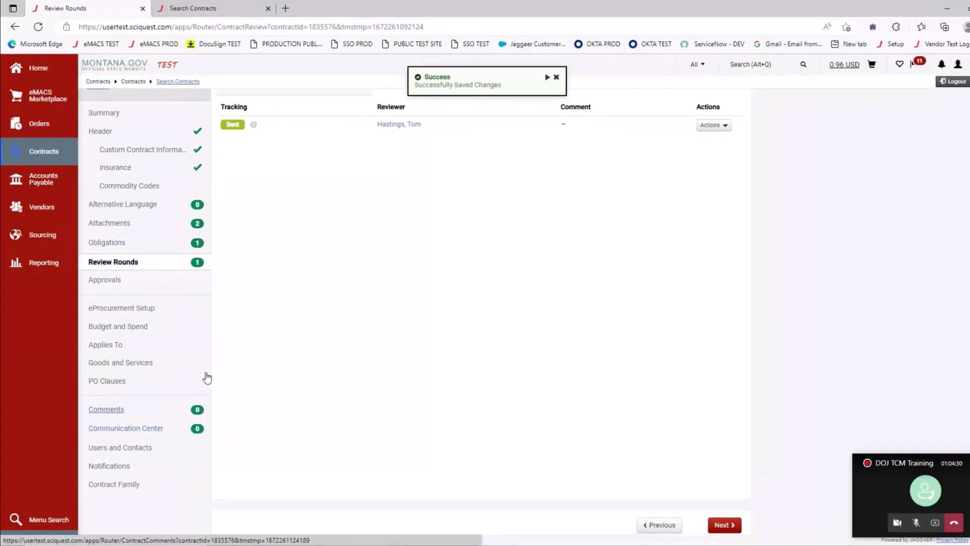
scroll(420, 273, "up", 4)
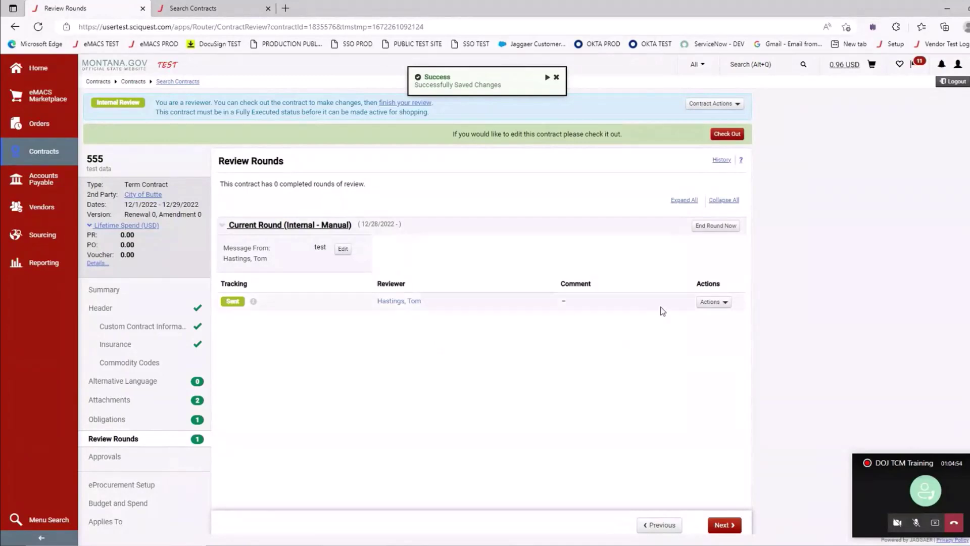
left_click(723, 226)
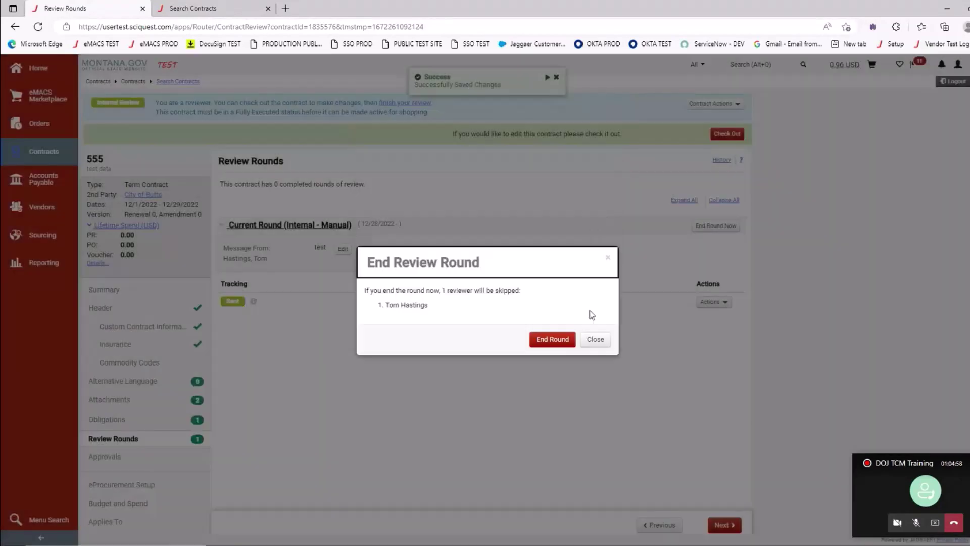
left_click(560, 337)
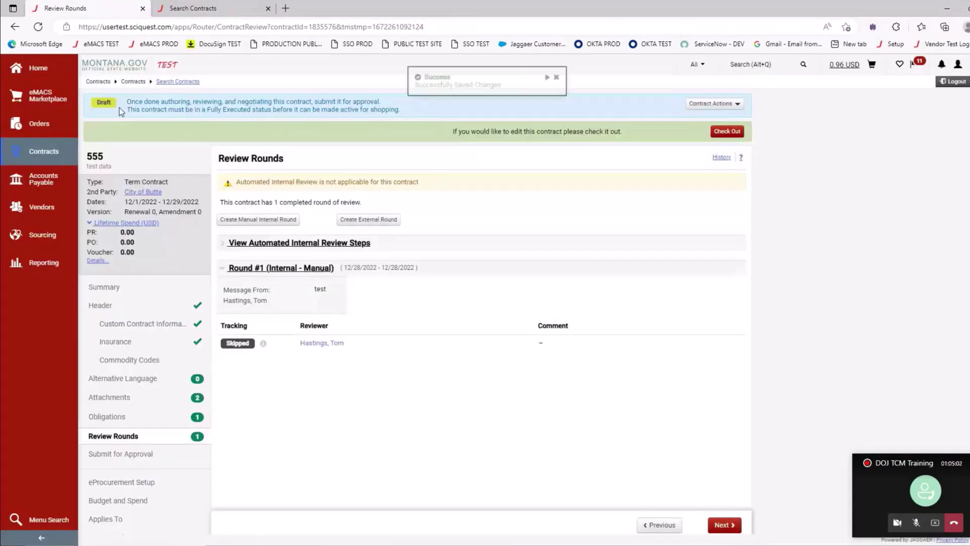
- Examine the contract's approval steps under Submit for Approval
scroll(269, 384, "down", 3)
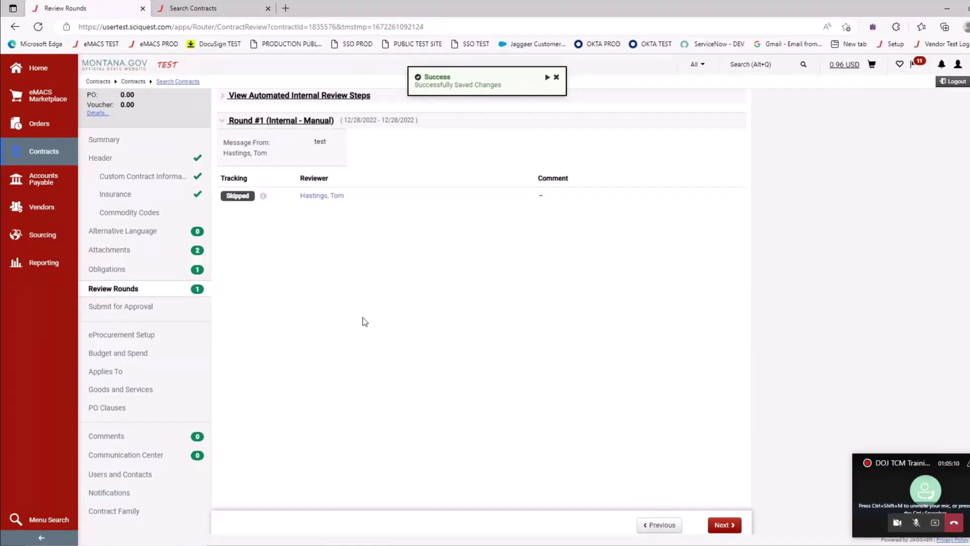
left_click(138, 310)
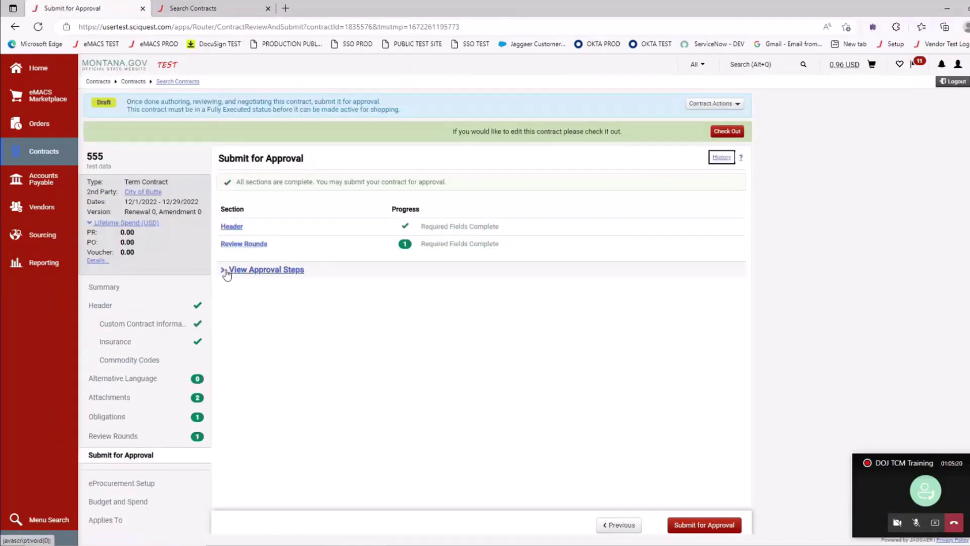
left_click(226, 274)
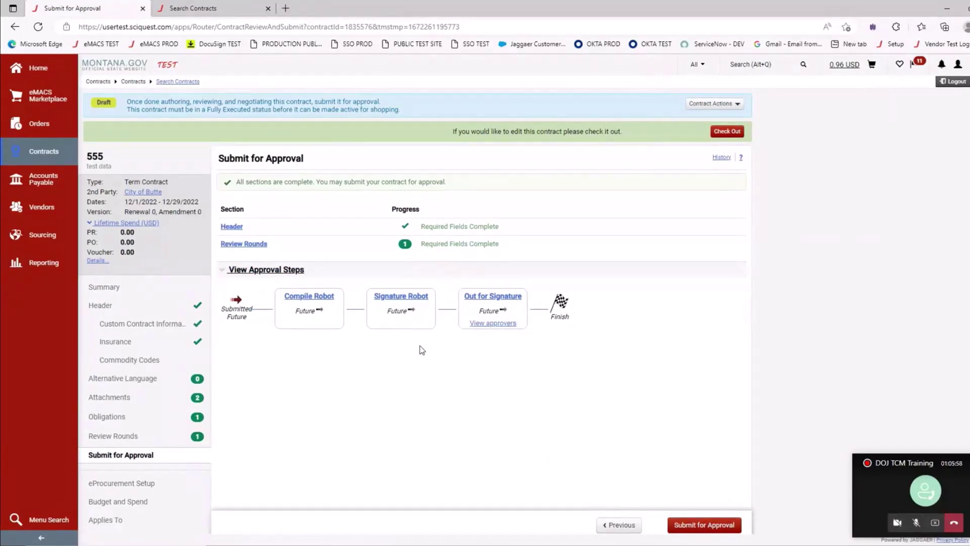
- Set the contract version's budget to 6000 under Budget and Spend
scroll(211, 405, "down", 3)
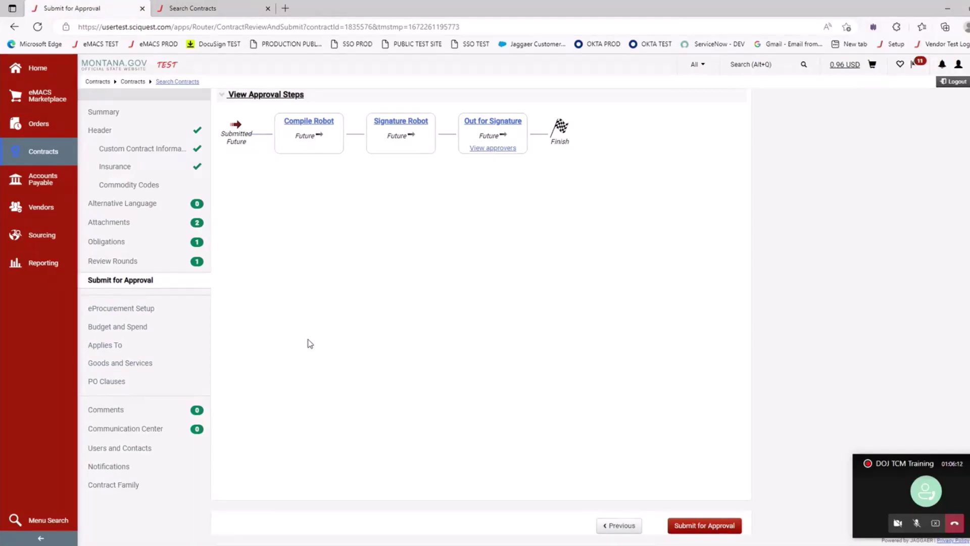
left_click(146, 329)
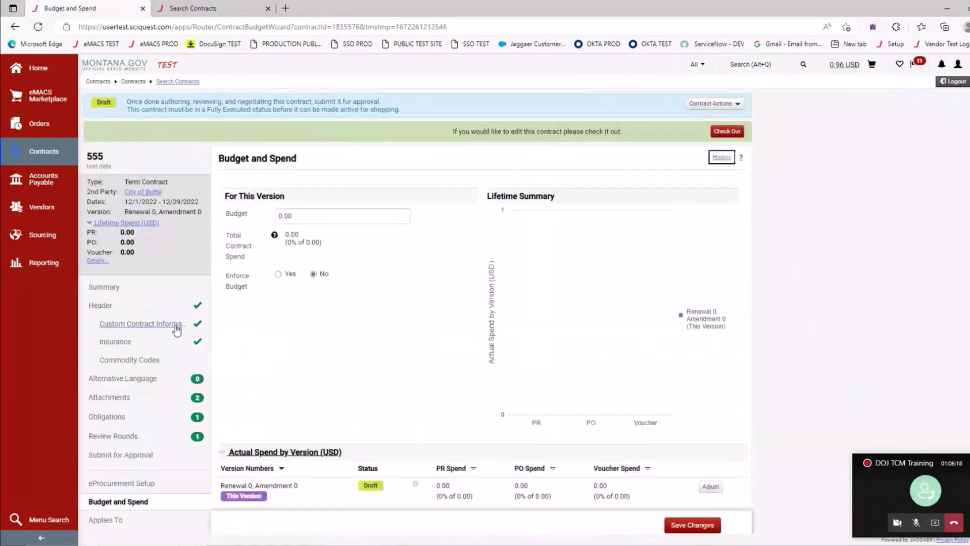
left_click(326, 218)
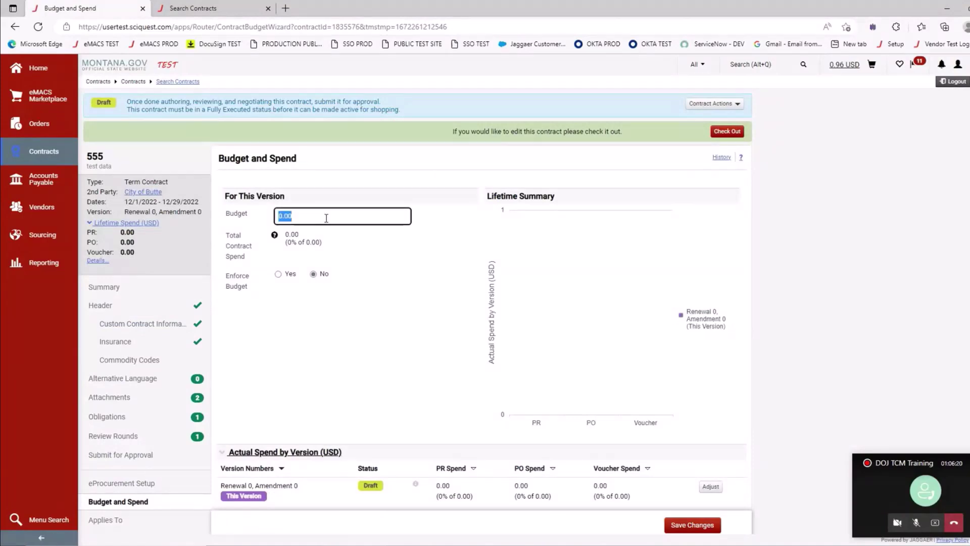
type("25")
key("BackSpace")
key("BackSpace")
type("6000")
left_click(398, 270)
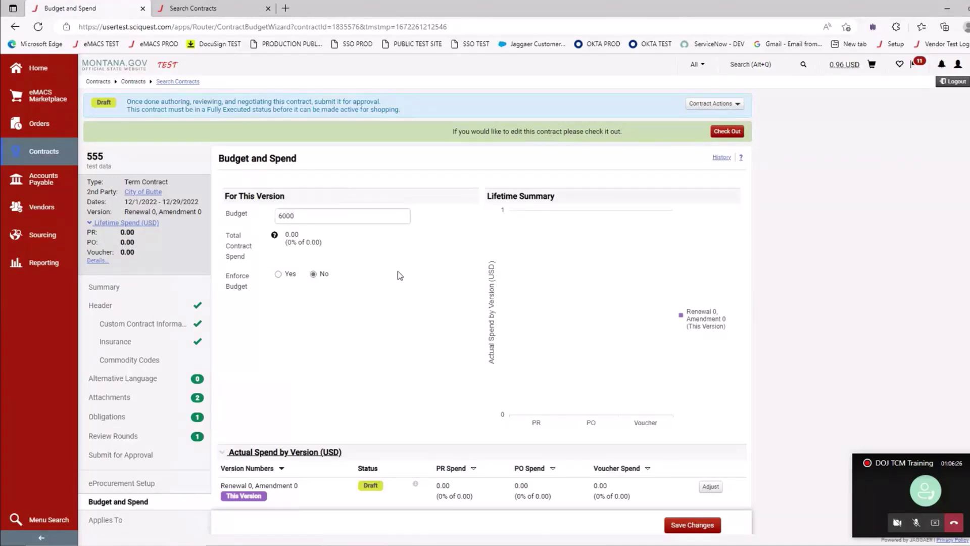
- Enforce the contract's budget, save the Budget and Spend changes, and review the budget summary
left_click(278, 275)
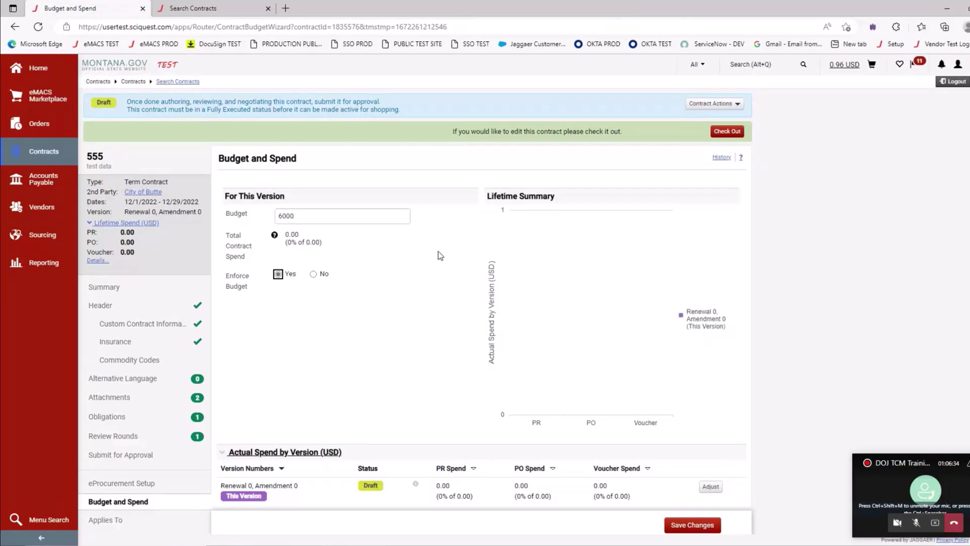
double_click(95, 156)
left_click(175, 157)
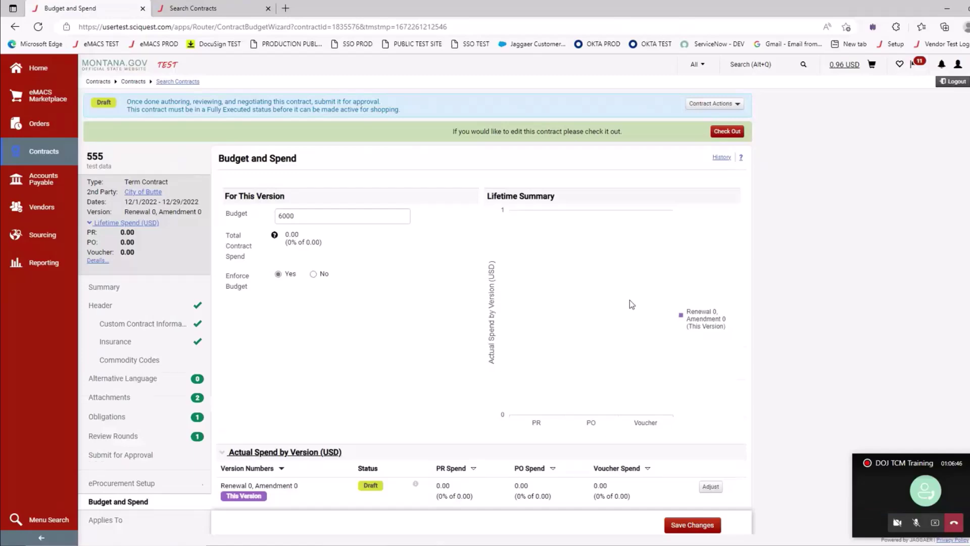
scroll(630, 302, "down", 3)
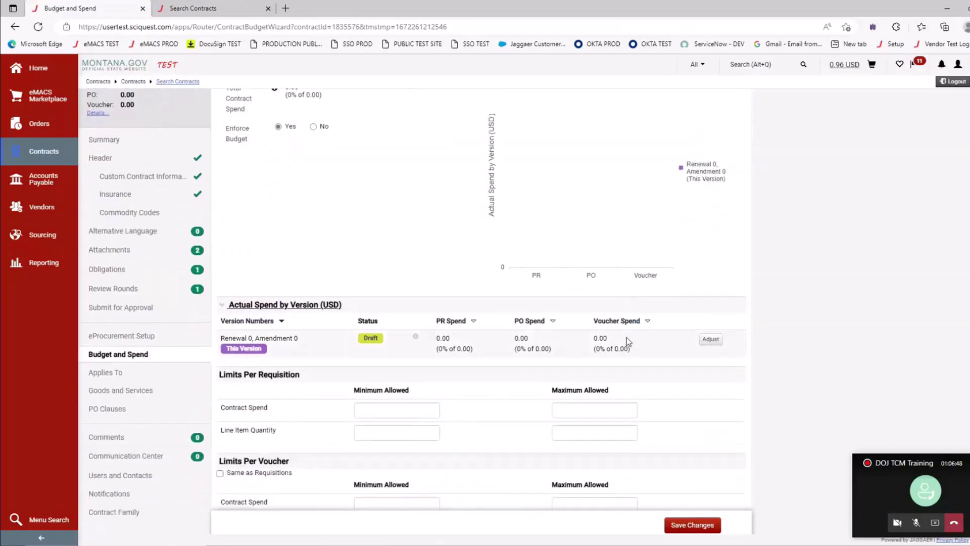
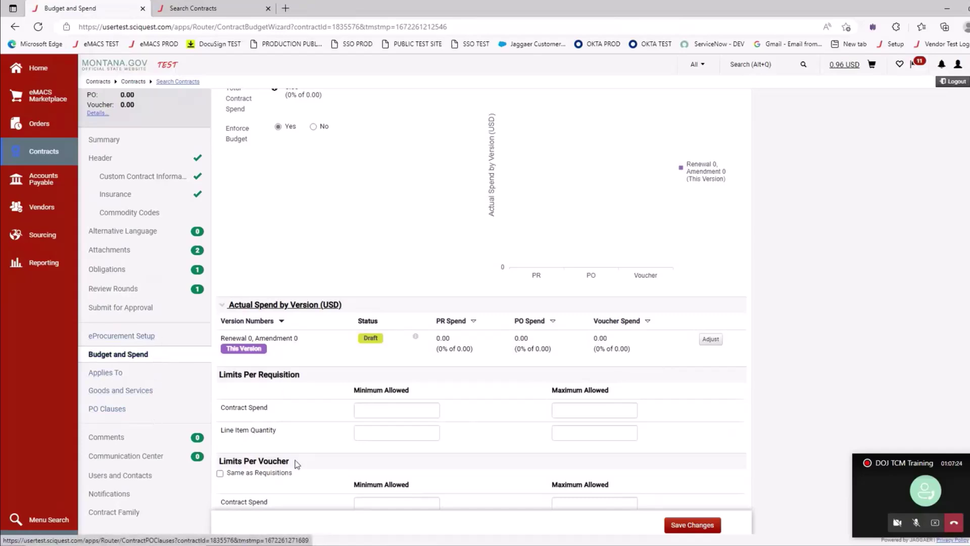
left_click(692, 524)
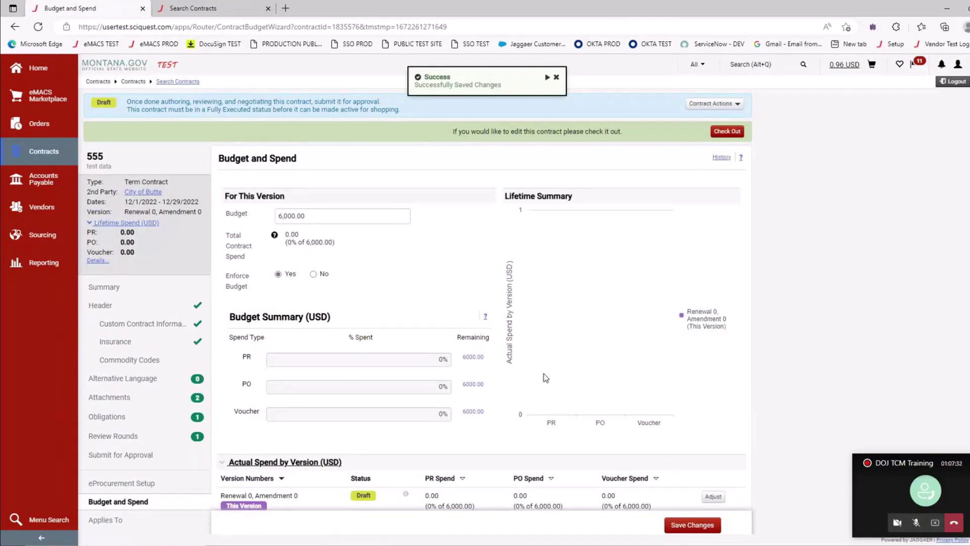
scroll(544, 374, "down", 2)
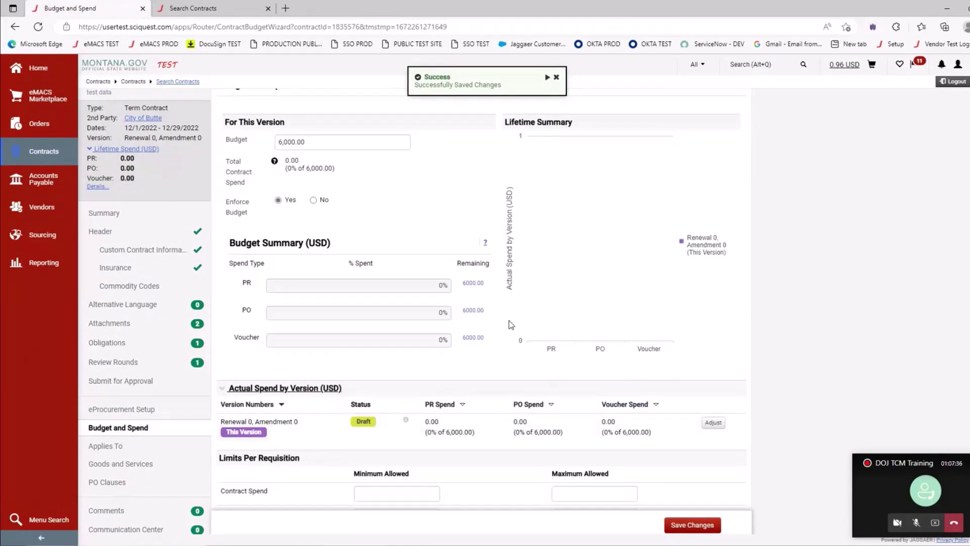
scroll(324, 189, "up", 2)
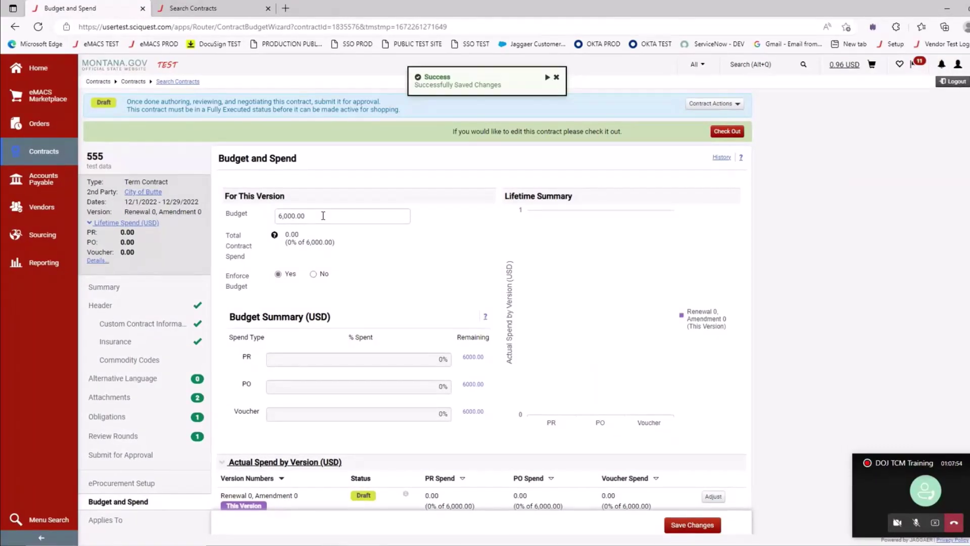
- Start a new comment thread on the contract with the subject "test" and the message "talked to vendor"
scroll(337, 305, "down", 5)
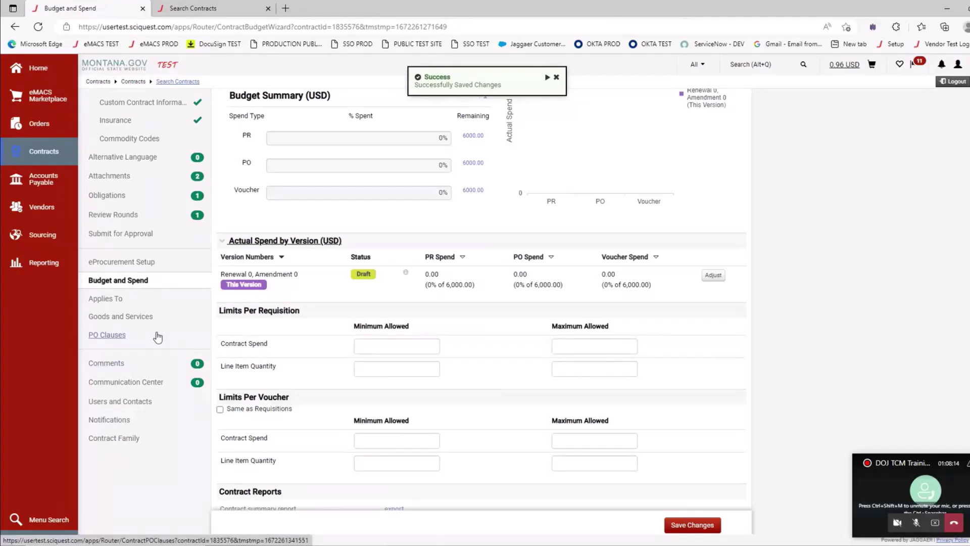
scroll(155, 336, "down", 1)
scroll(141, 341, "up", 5)
scroll(119, 374, "down", 4)
left_click(108, 367)
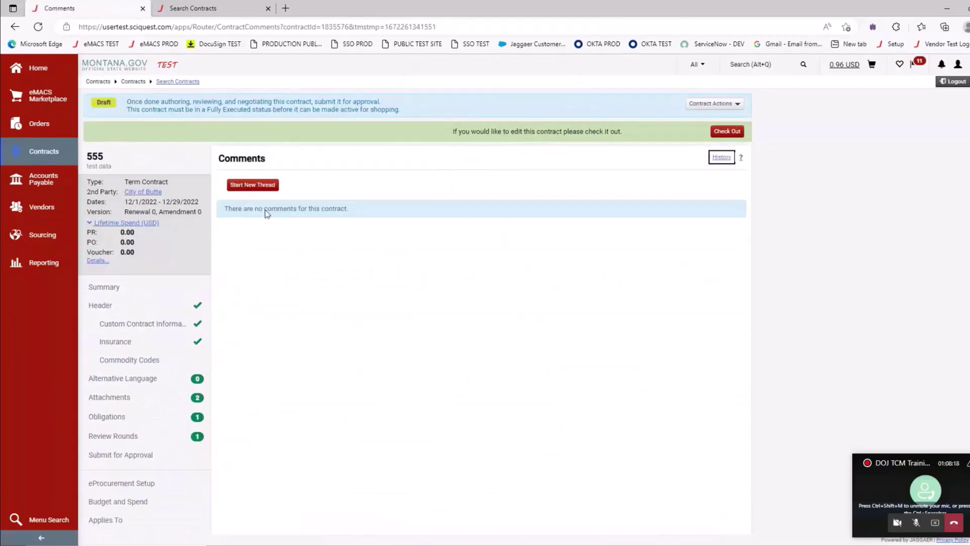
left_click(266, 188)
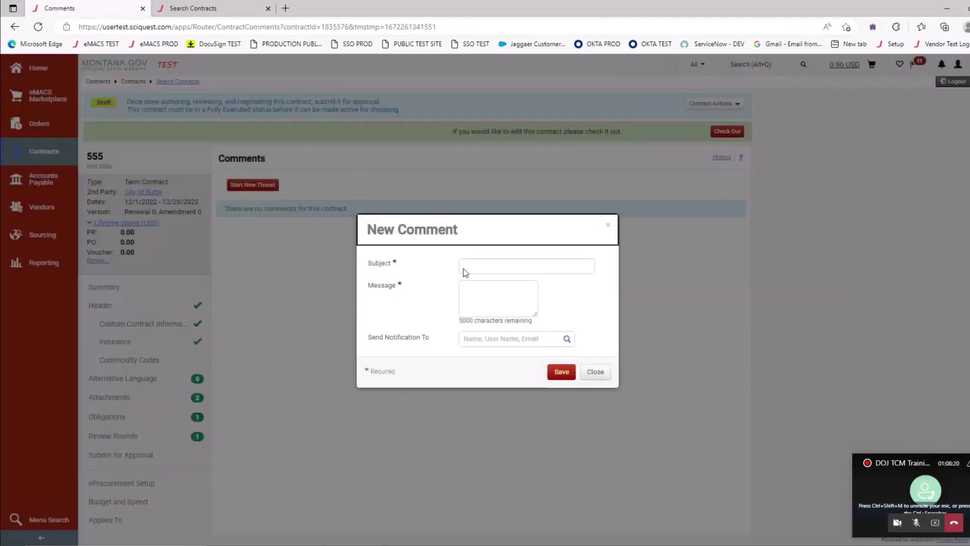
left_click(497, 266)
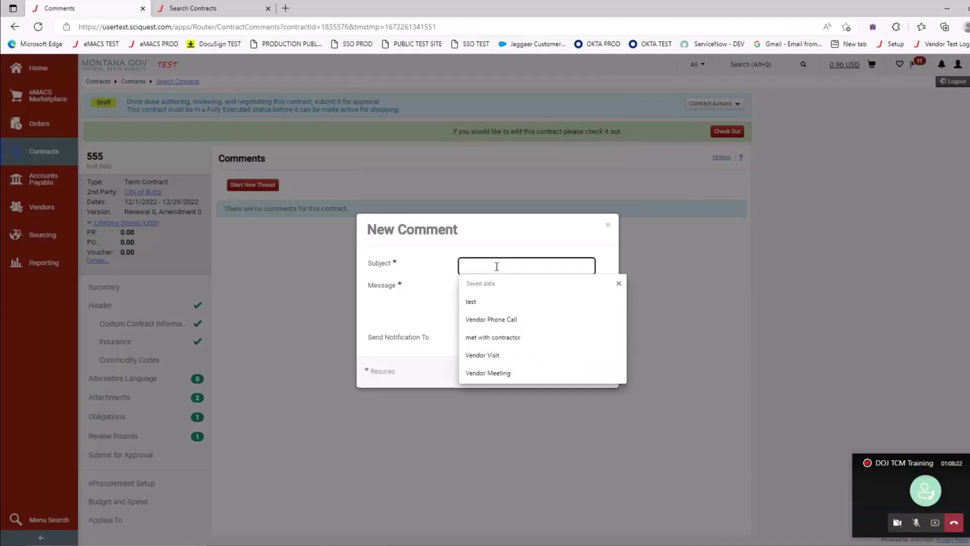
left_click(489, 303)
left_click(481, 284)
type("talked")
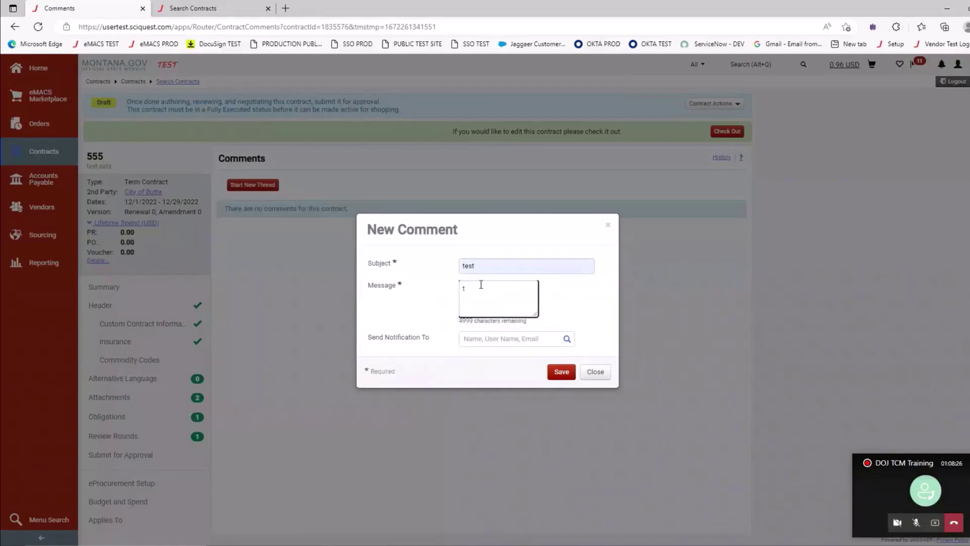
type(" to vendor")
- View the user search for comment notifications without selecting a recipient, and save the comment
left_click(568, 339)
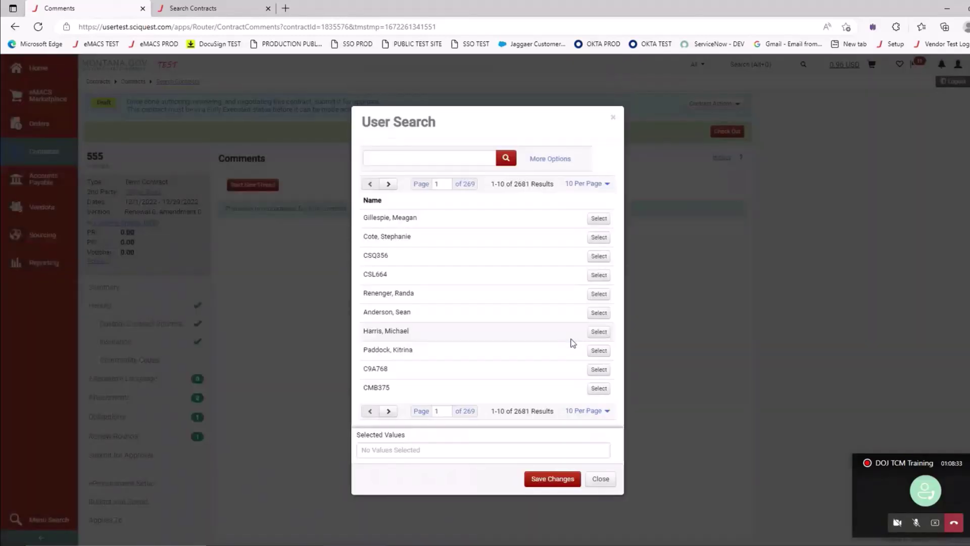
left_click(608, 480)
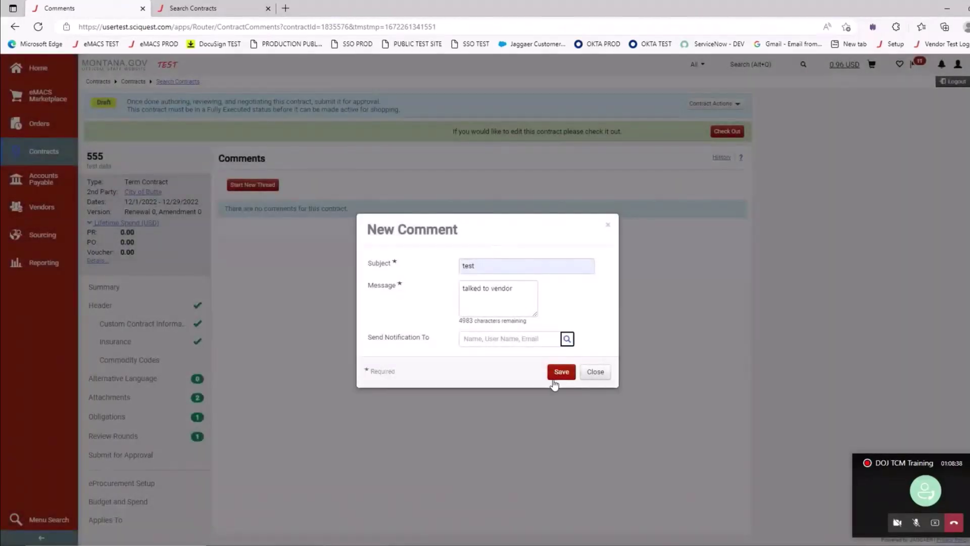
left_click(560, 372)
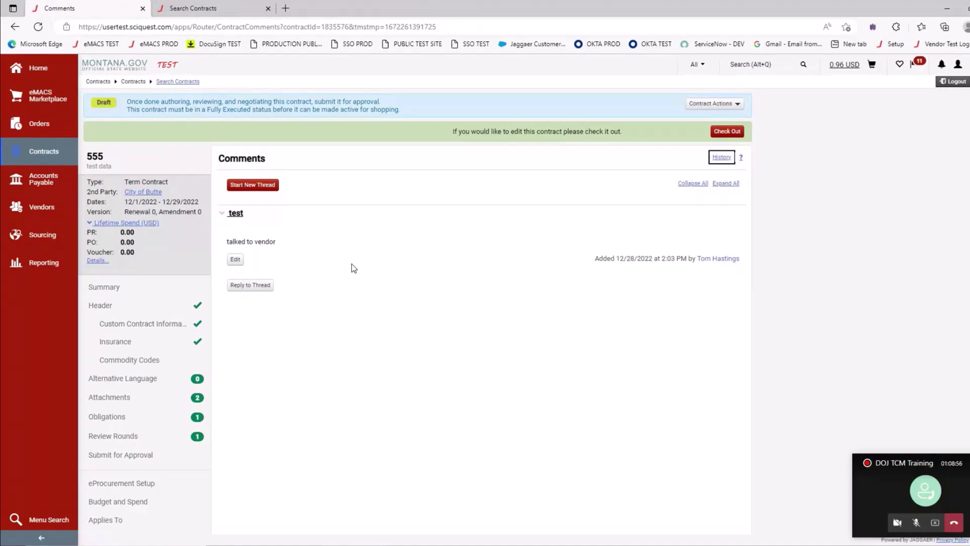
scroll(354, 267, "down", 3)
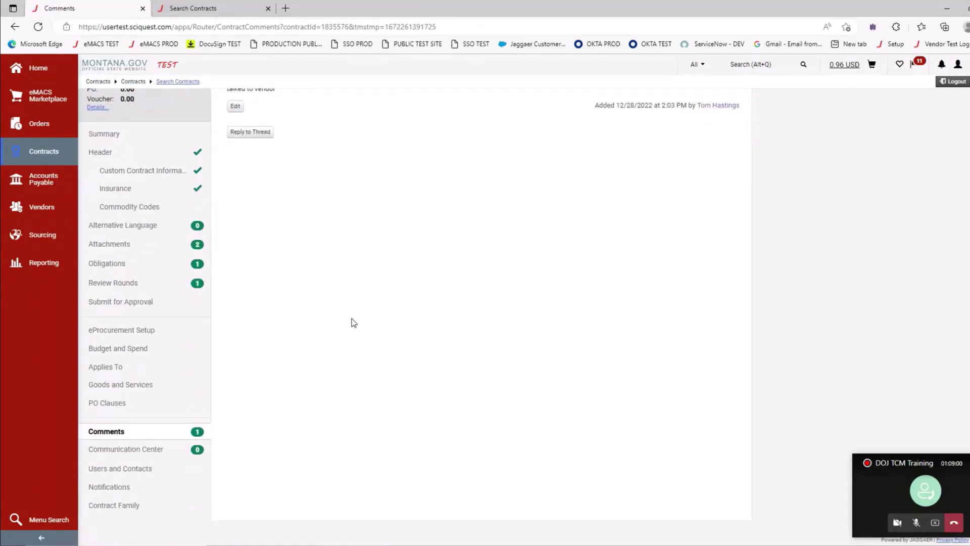
scroll(354, 322, "up", 3)
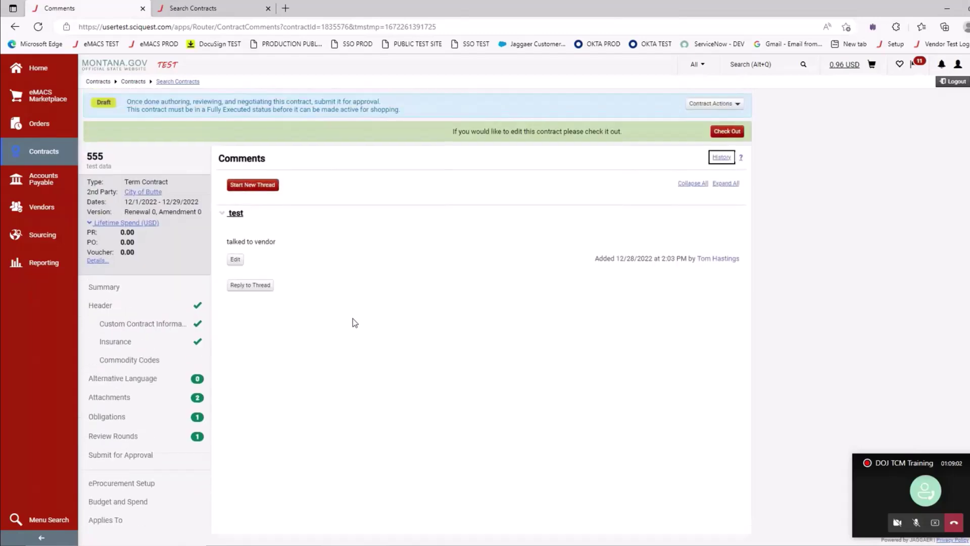
scroll(352, 341, "down", 2)
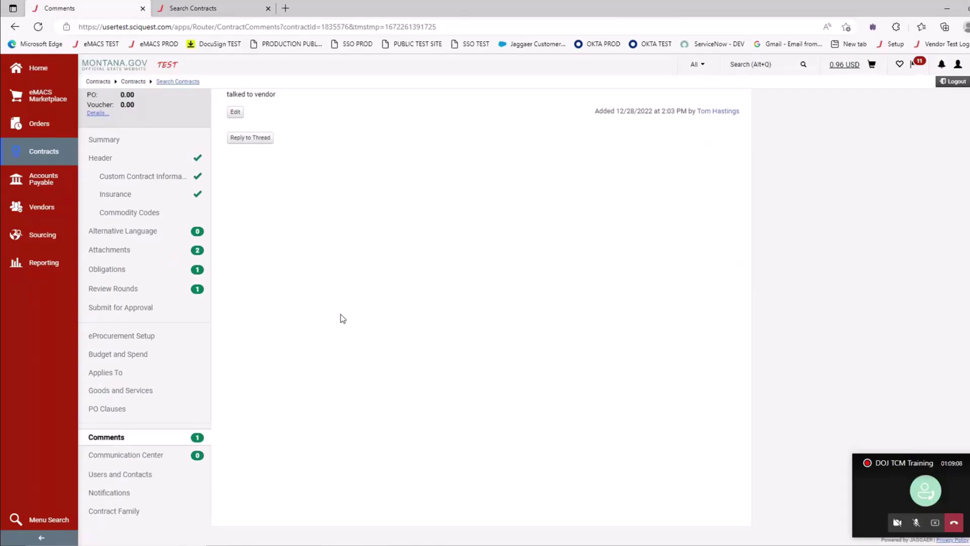
scroll(335, 317, "up", 2)
scroll(332, 318, "down", 2)
scroll(332, 316, "up", 3)
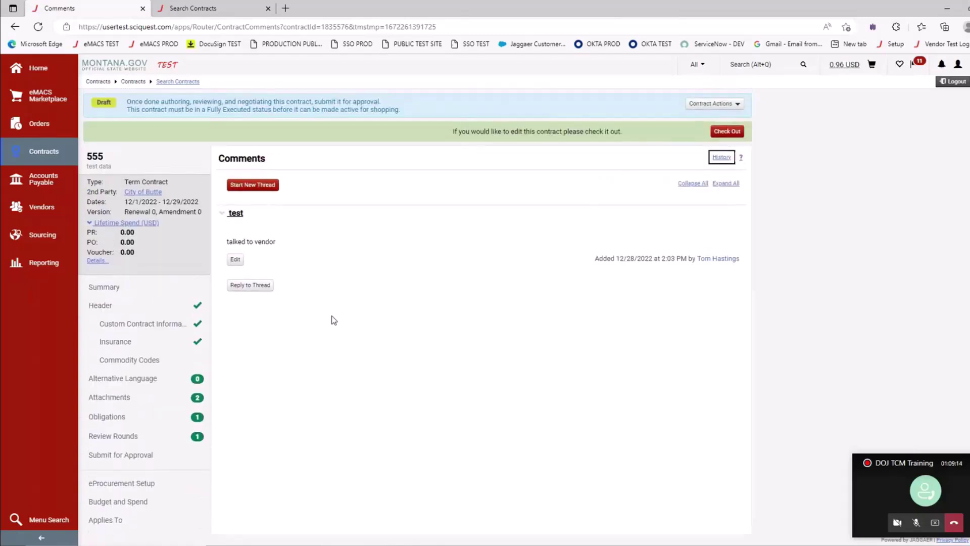
- Start an external communication from the contract's Communication Center and review its default subject and body text
scroll(331, 318, "down", 3)
left_click(150, 451)
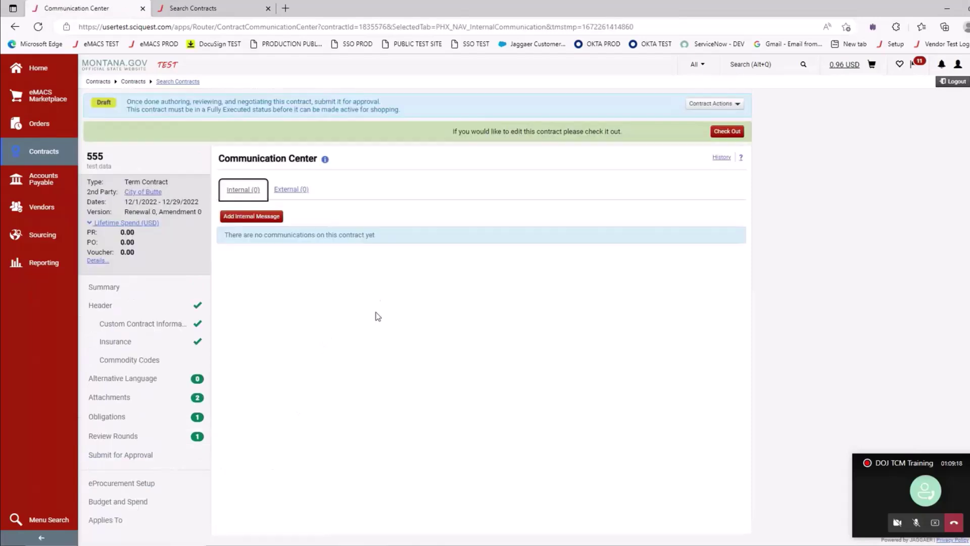
left_click(289, 191)
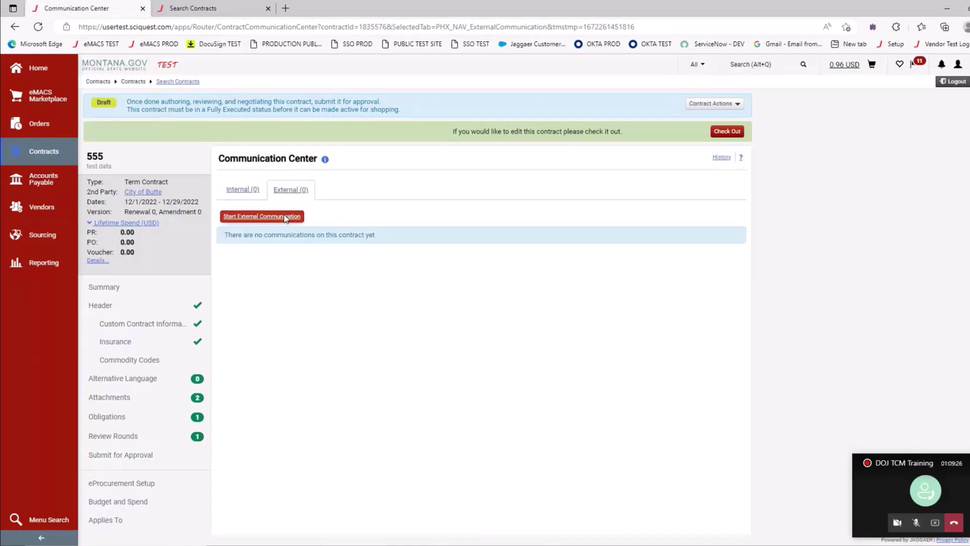
left_click(286, 218)
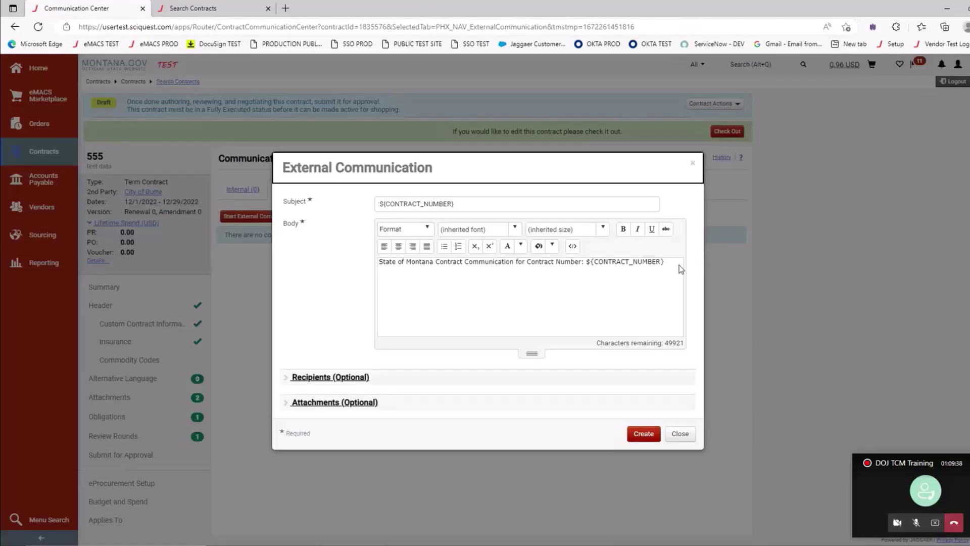
left_click(382, 275)
key("Right")
key("Right")
key("Right")
key("Right")
key("Right")
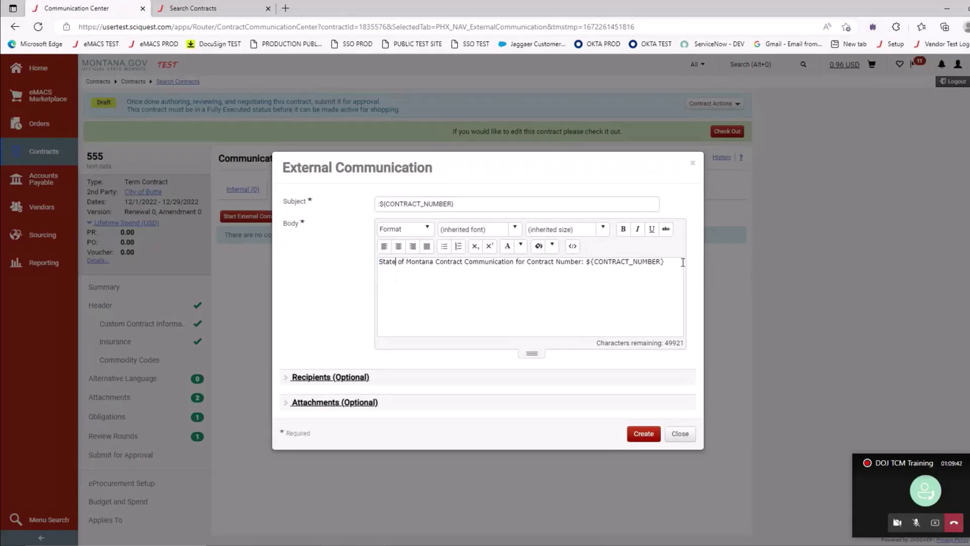
- Search the user recipients by last name and add the matching user to the external communication
left_click(286, 377)
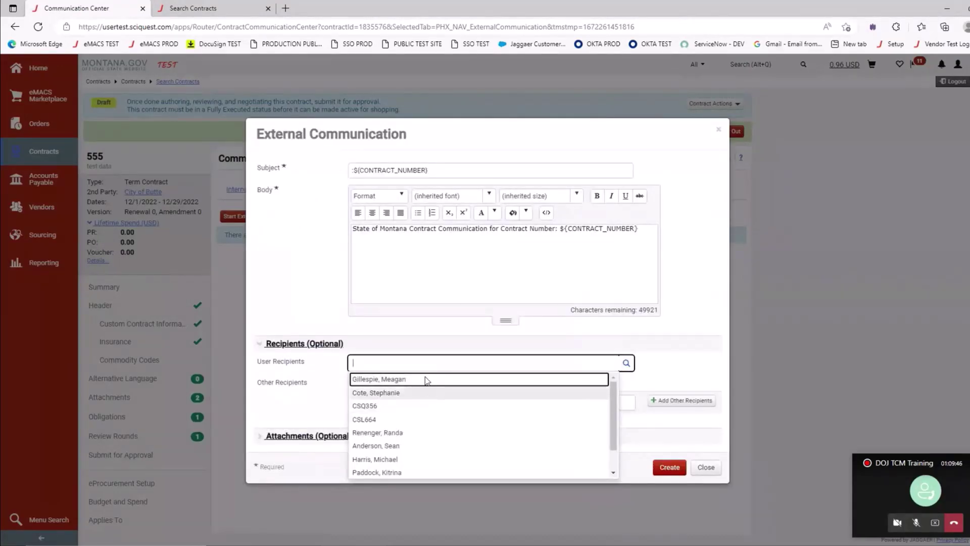
type("hastings")
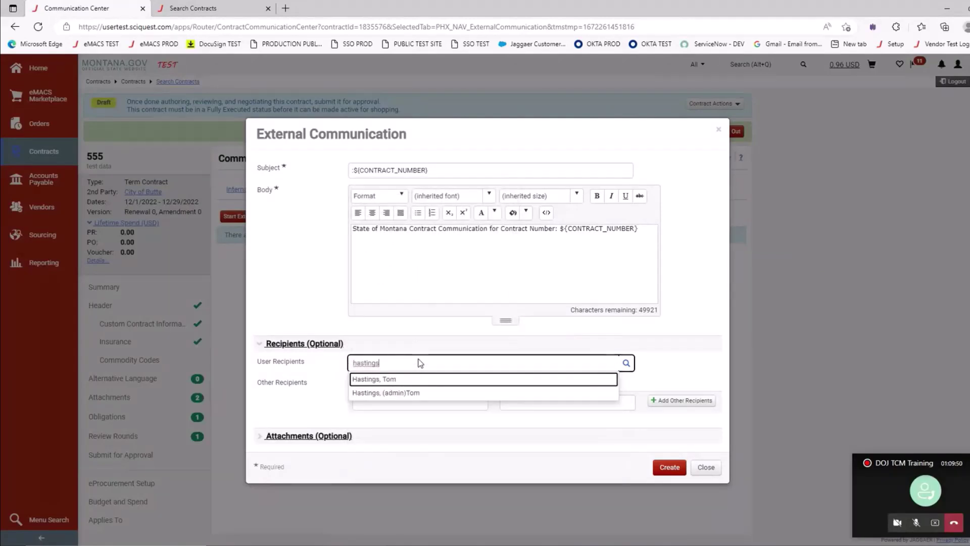
left_click(463, 379)
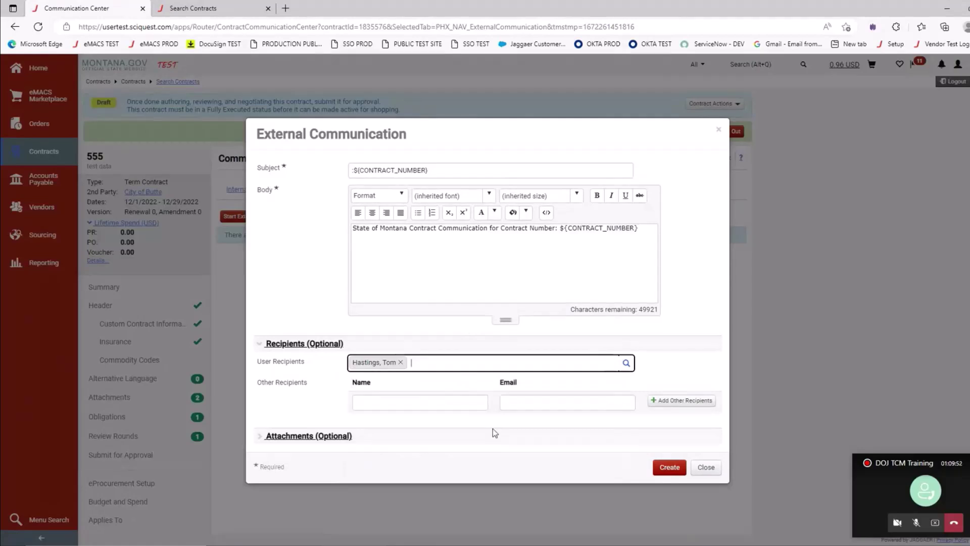
- Try to add another recipient outside the user list to the external communication, and clear the entered name
left_click(673, 404)
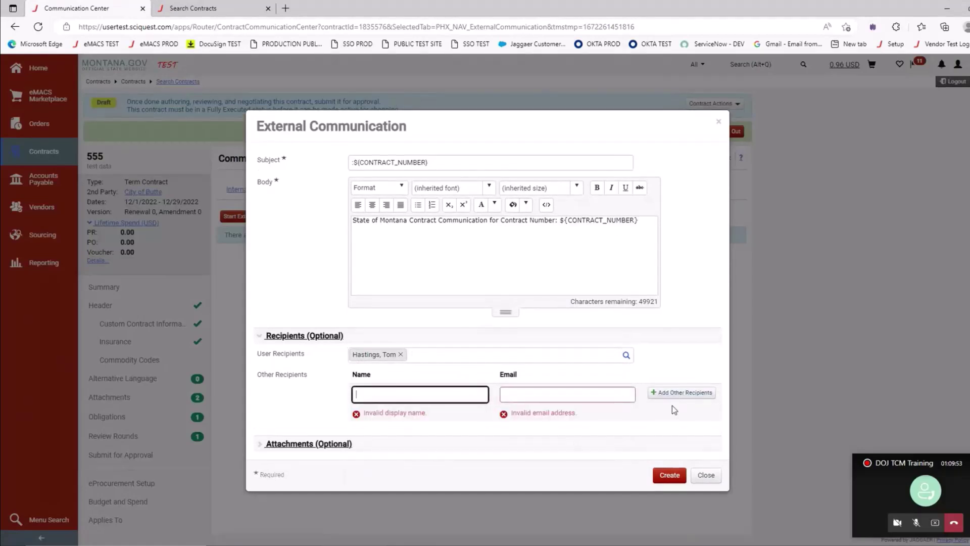
left_click(408, 394)
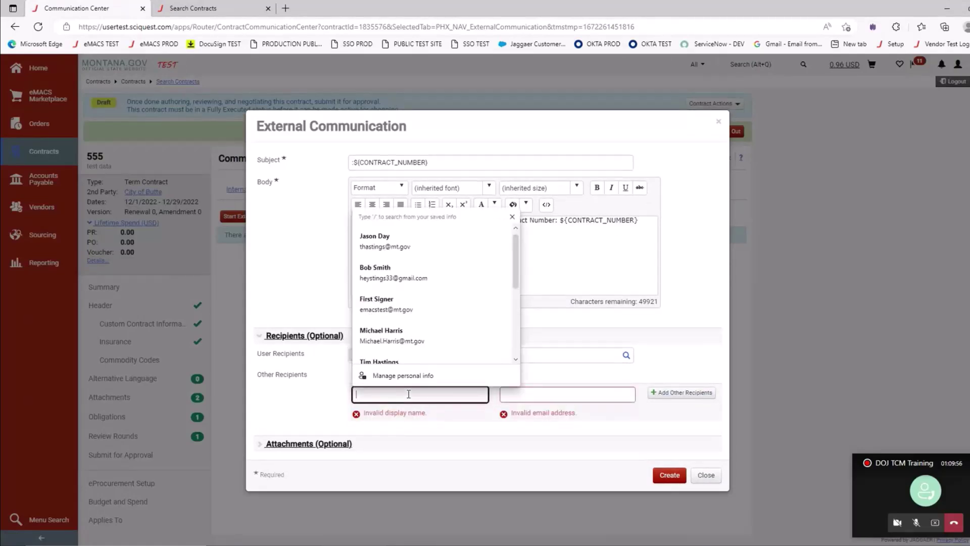
type("hatings")
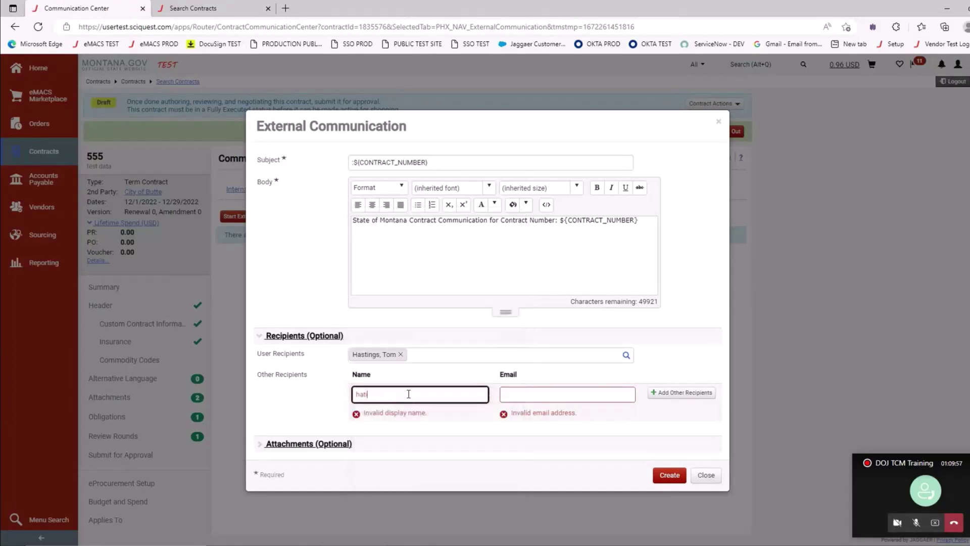
key("BackSpace")
key("BackSpace")
key("BackSpace")
key("BackSpace")
key("BackSpace")
key("BackSpace")
key("BackSpace")
left_click(409, 394)
left_click(408, 394)
- Select Contract_Template_January_2020.docx as the external communication's attachment, and close the form without creating the message
left_click(260, 446)
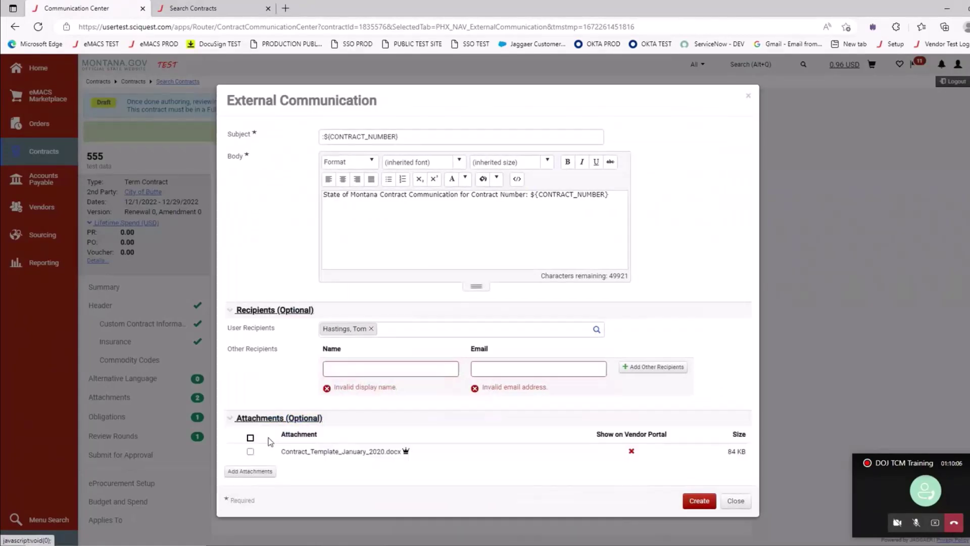
left_click(250, 451)
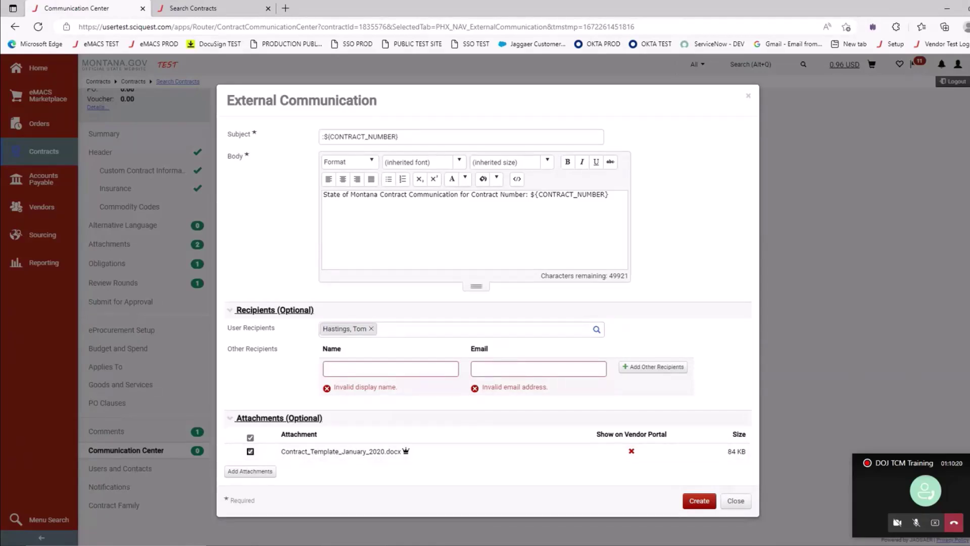
left_click(736, 500)
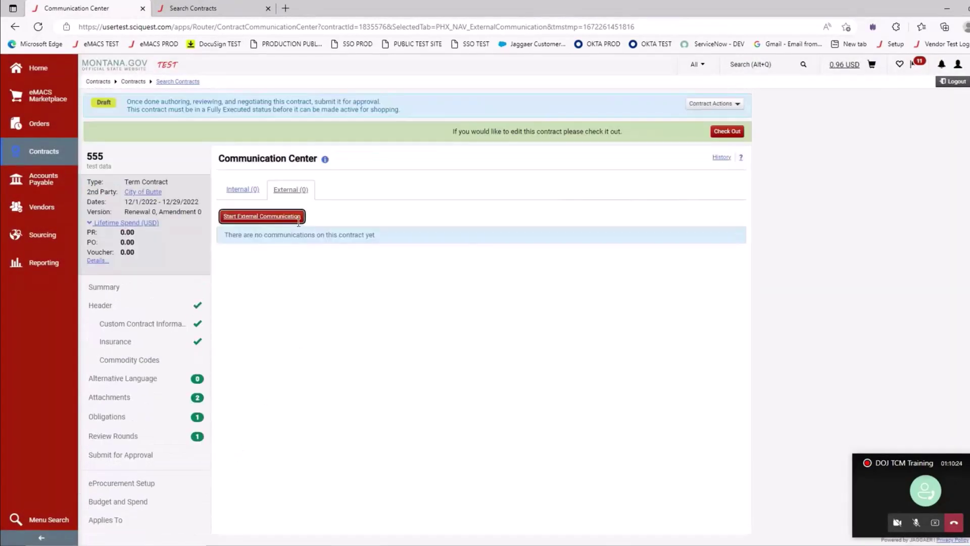
- Review the internal message form and its user recipient options, close it without creating a message, and return to external communications
left_click(242, 191)
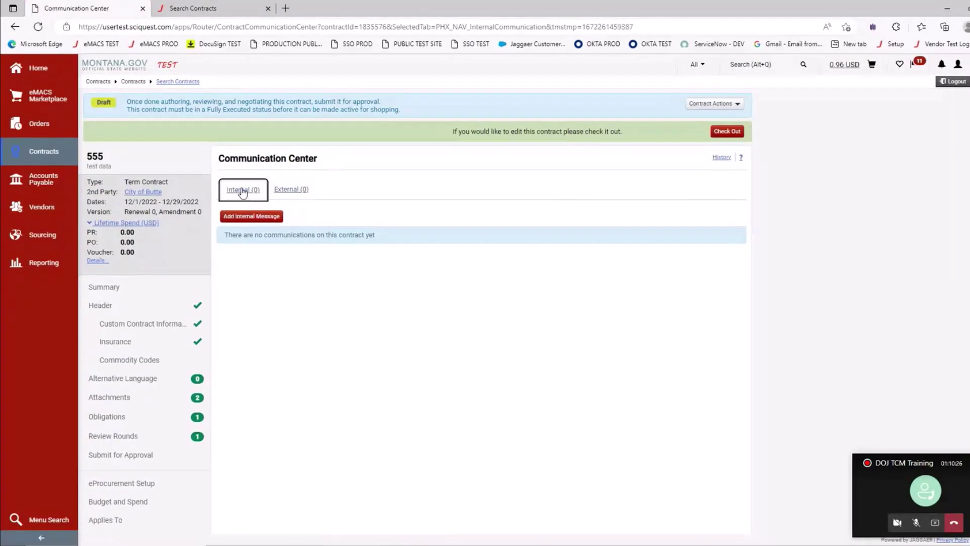
left_click(261, 218)
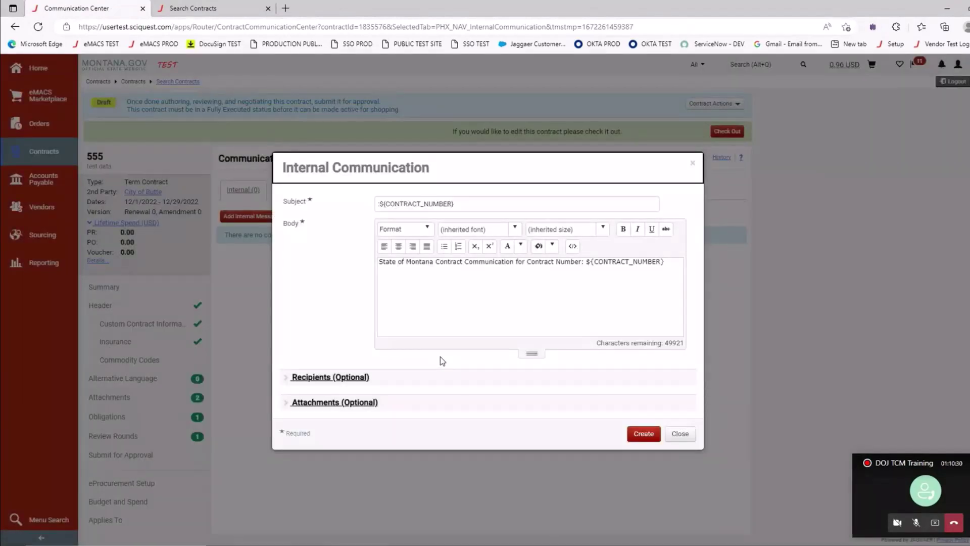
left_click(286, 379)
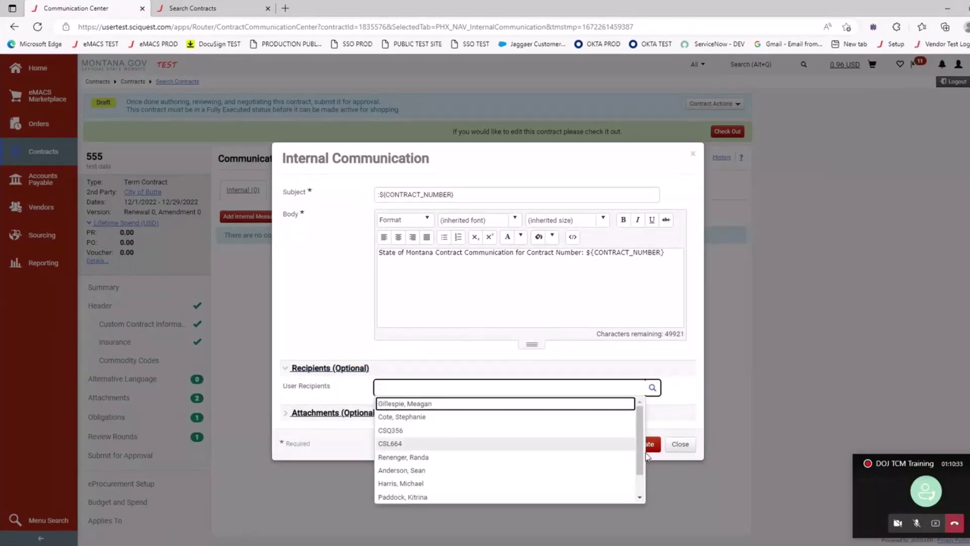
left_click(704, 412)
left_click(687, 447)
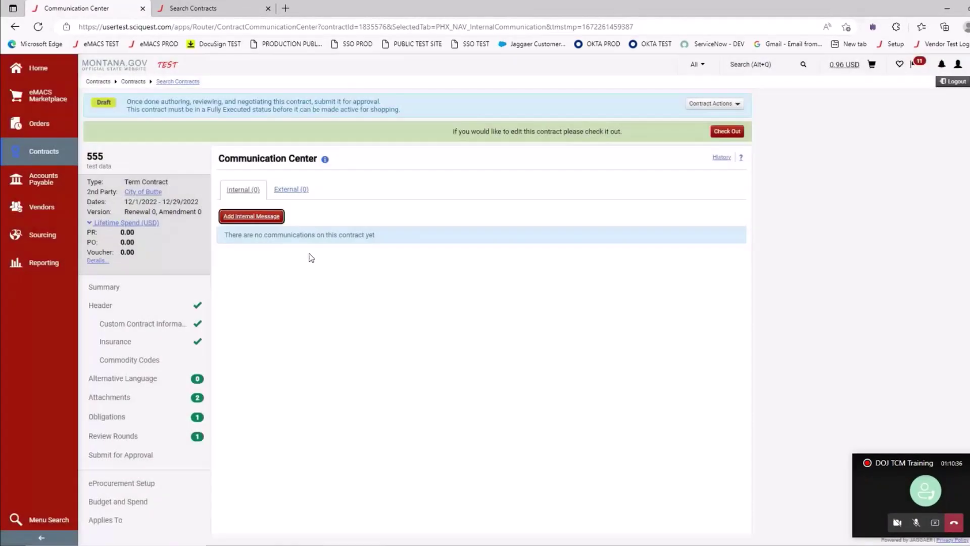
left_click(296, 191)
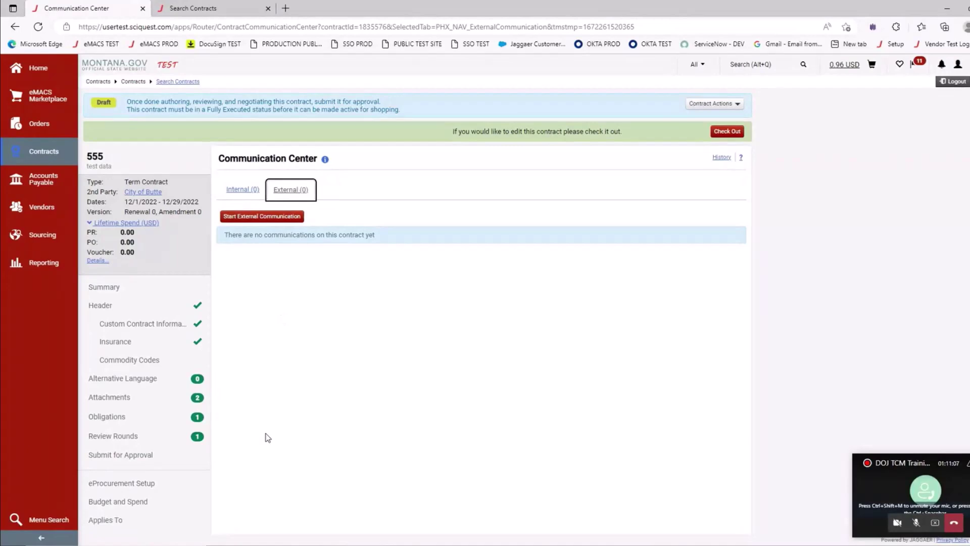
- View the contract's Users and Contacts section and check its change history
scroll(266, 435, "down", 3)
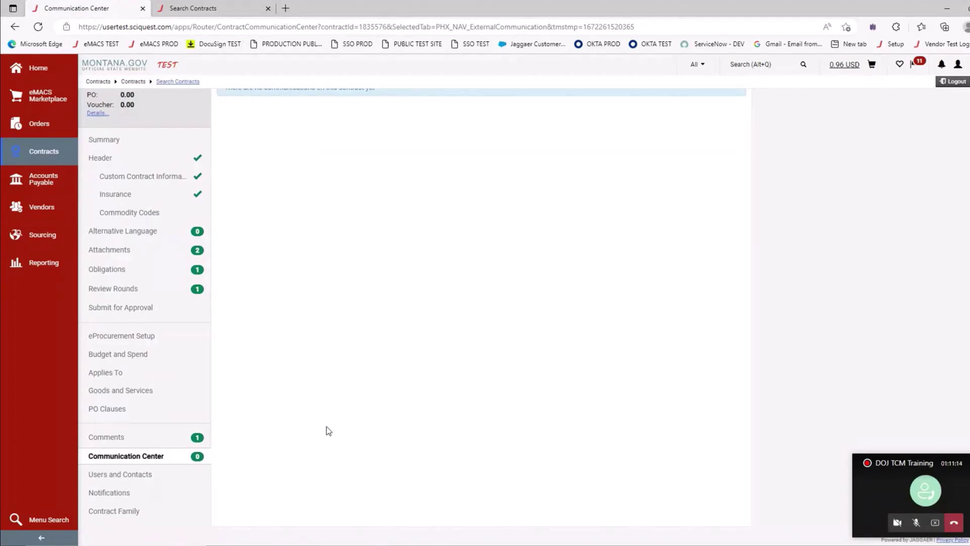
scroll(328, 424, "up", 3)
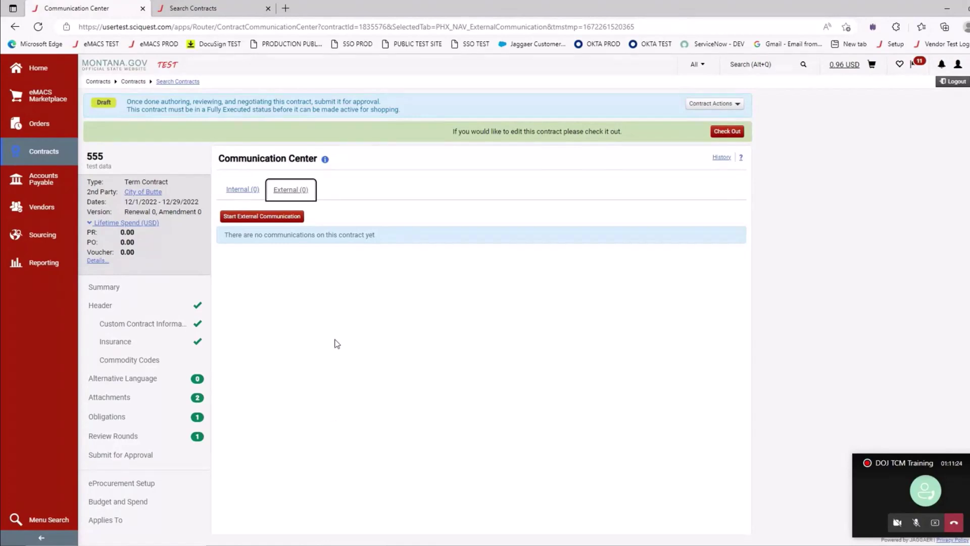
scroll(277, 338, "down", 3)
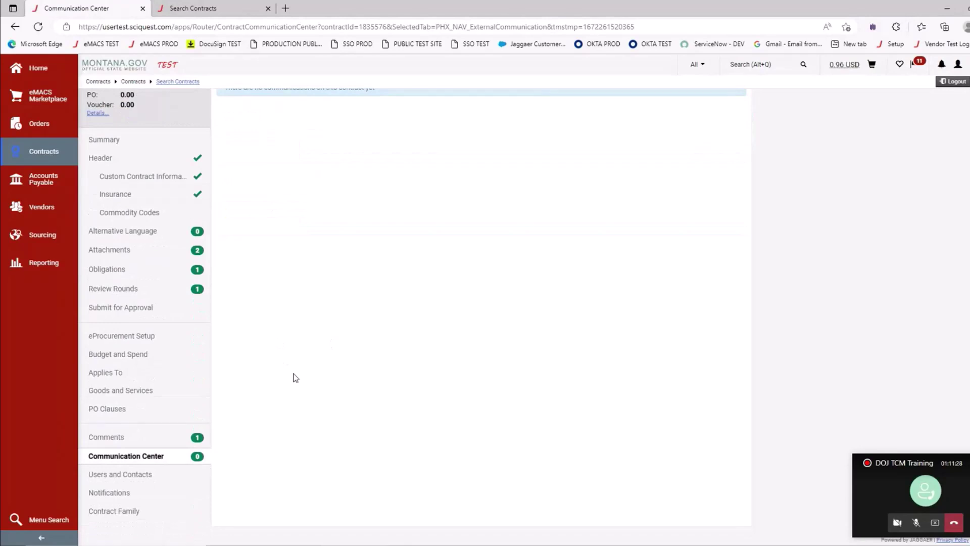
scroll(296, 378, "down", 1)
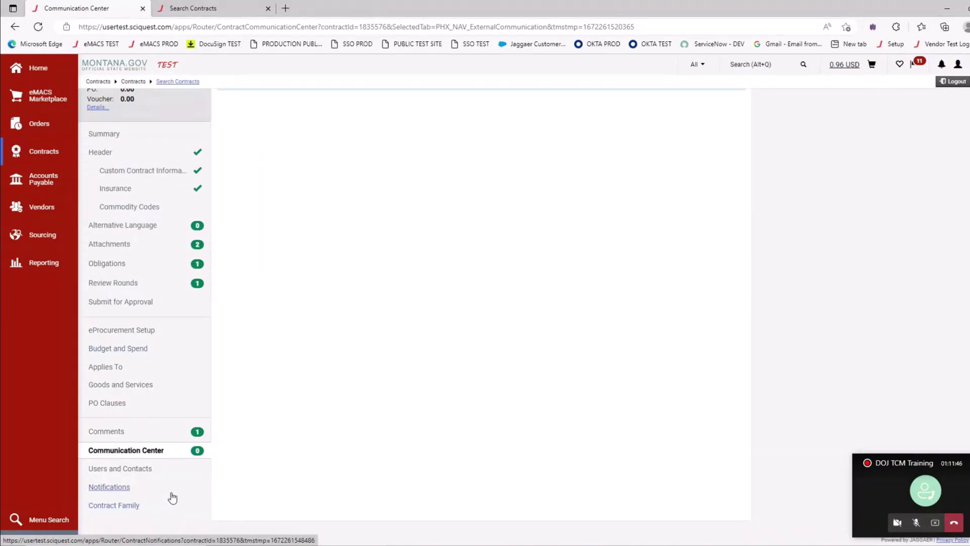
left_click(143, 474)
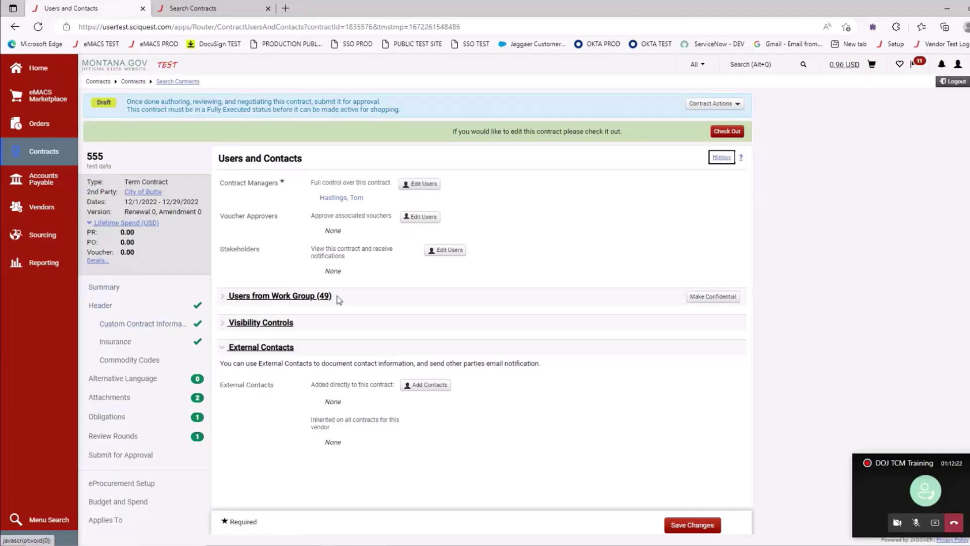
left_click(723, 158)
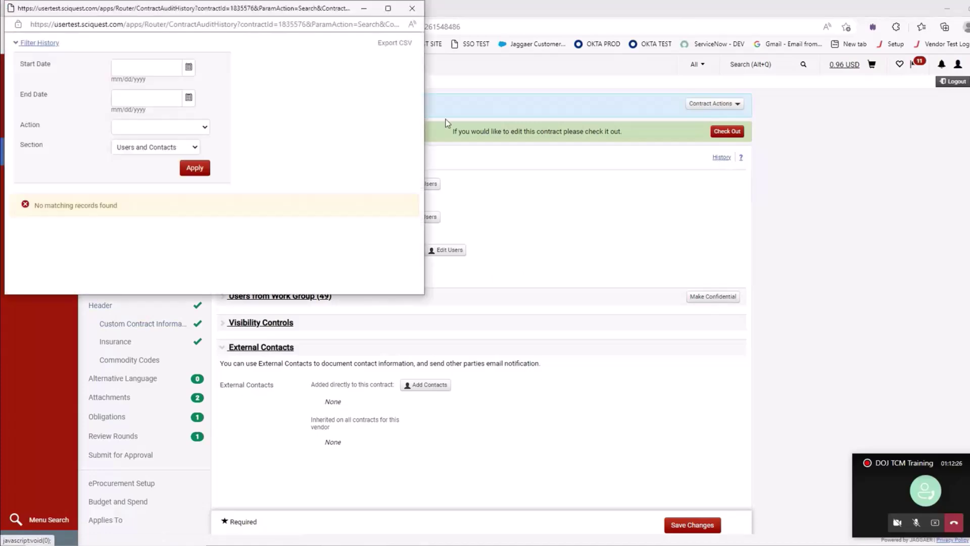
left_click(412, 8)
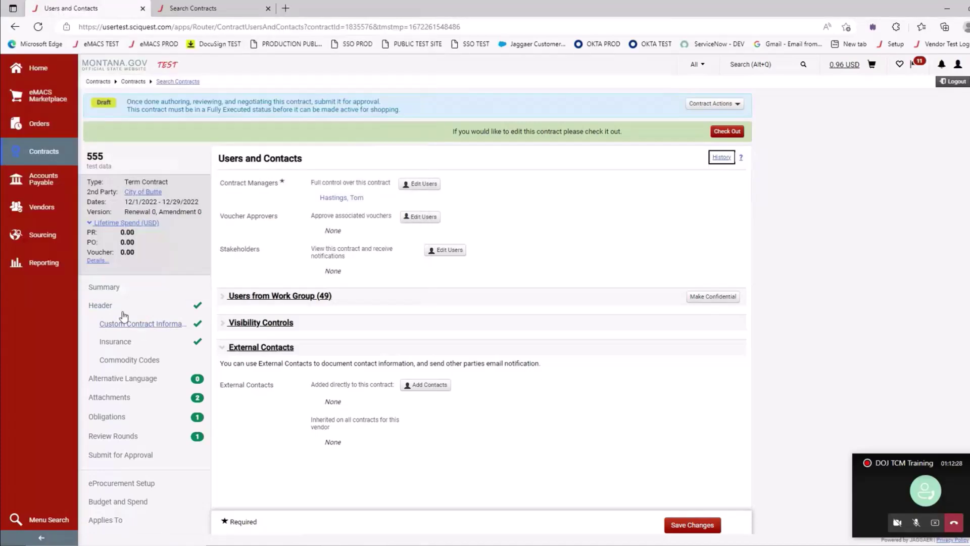
- Examine the full change history of the contract's Header section in a maximized window, and close it
left_click(100, 305)
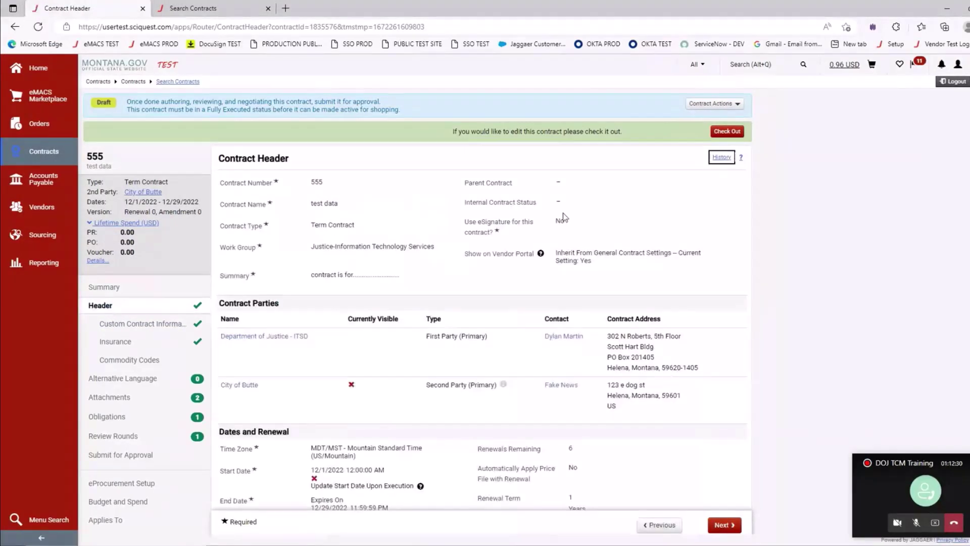
left_click(722, 157)
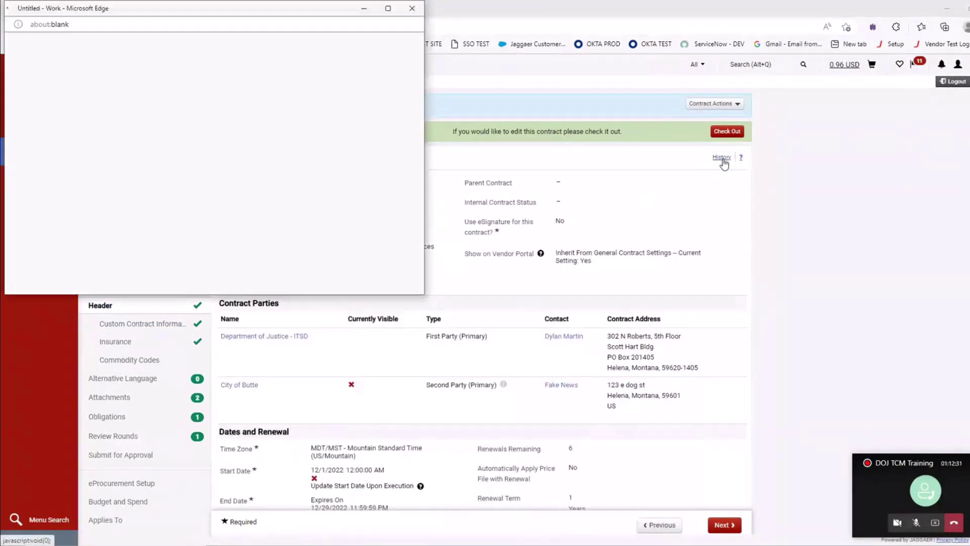
left_click(388, 9)
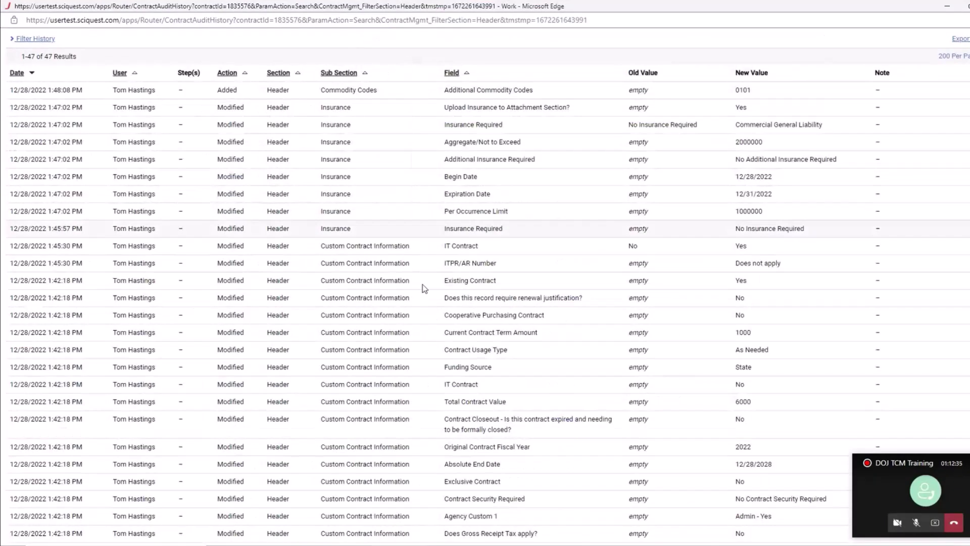
scroll(422, 284, "down", 2)
scroll(415, 349, "down", 5)
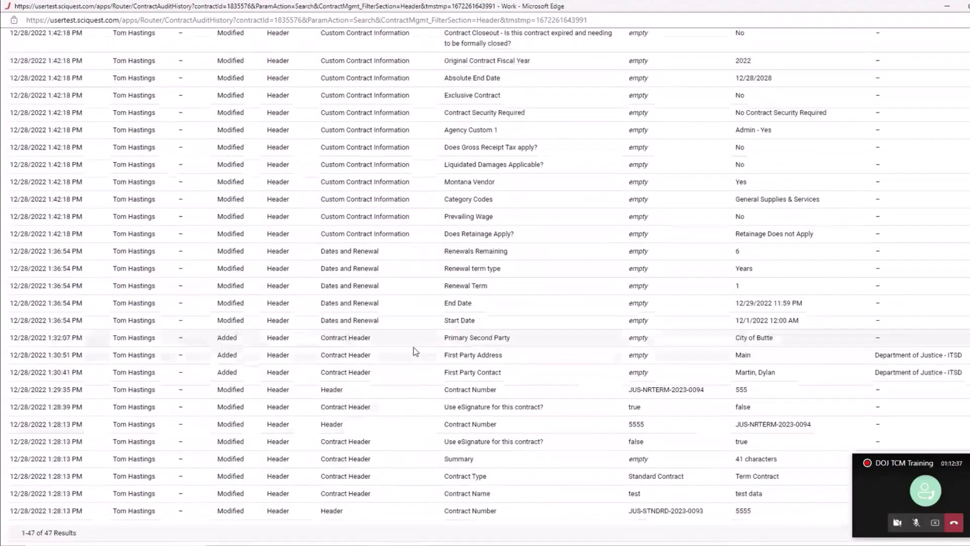
scroll(415, 341, "up", 7)
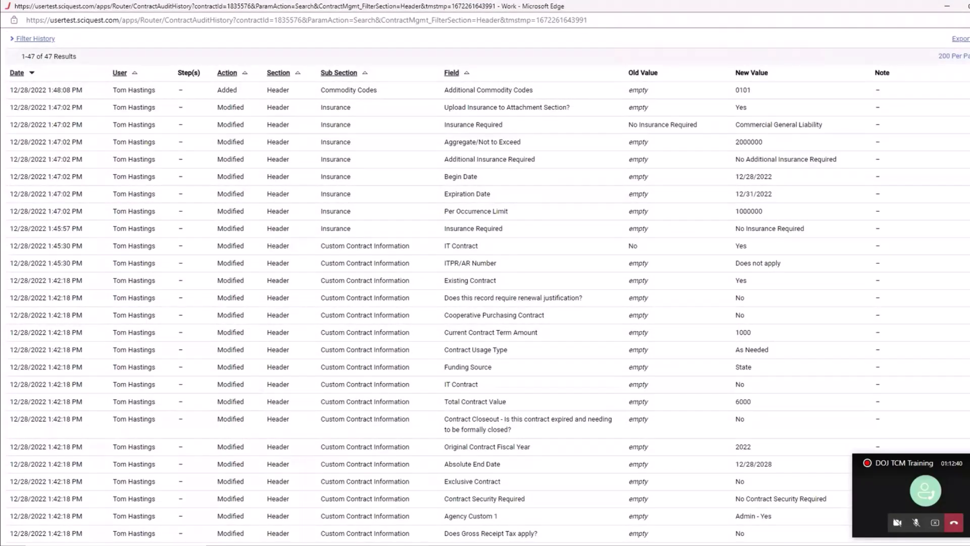
key("alt+F4")
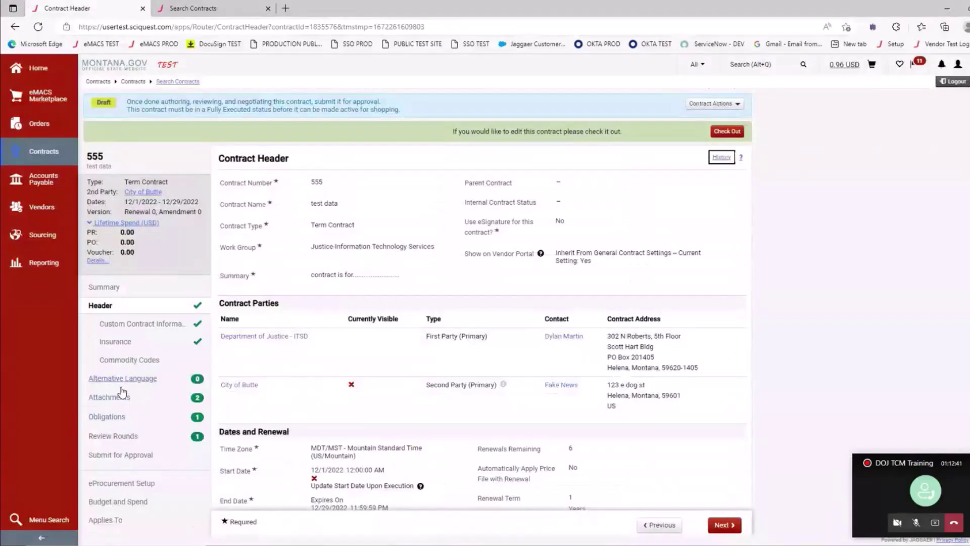
- Return to the contract's Users and Contacts section and review the Contract Managers and Stakeholders role descriptions
scroll(120, 390, "down", 2)
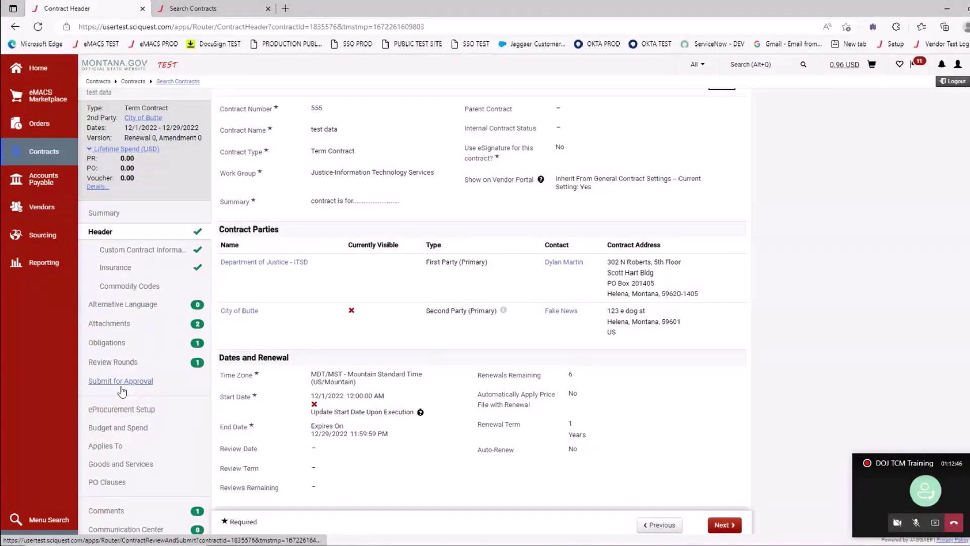
scroll(121, 392, "down", 2)
left_click(132, 451)
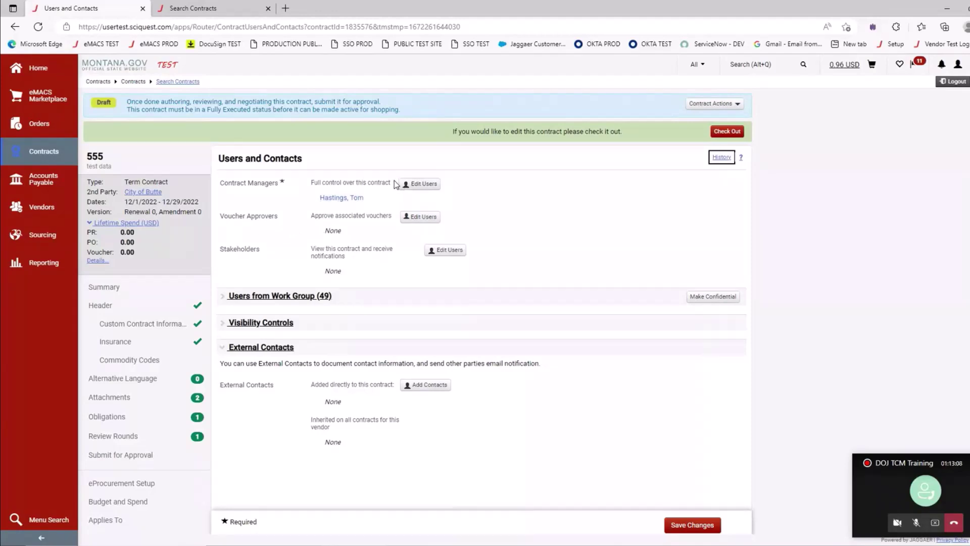
left_click_drag(394, 180, 304, 186)
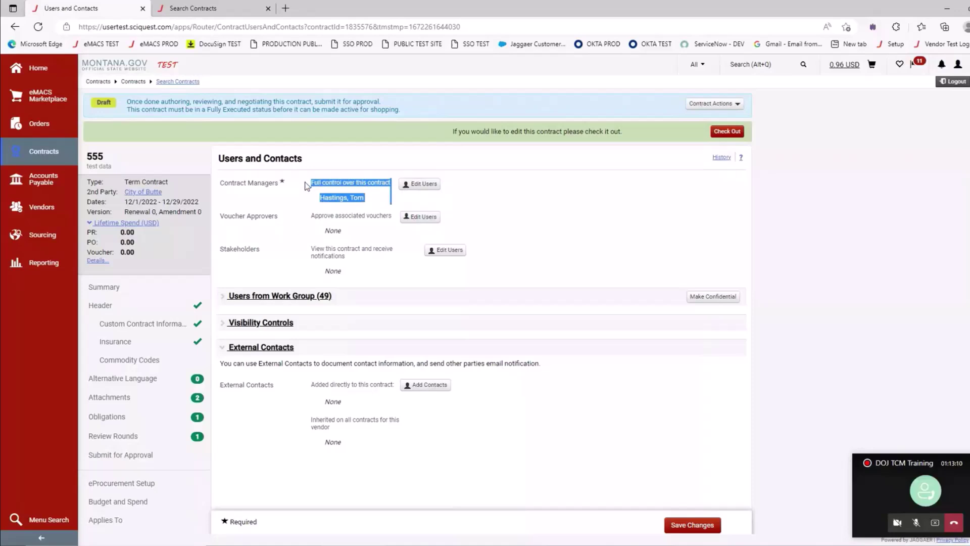
left_click(301, 202)
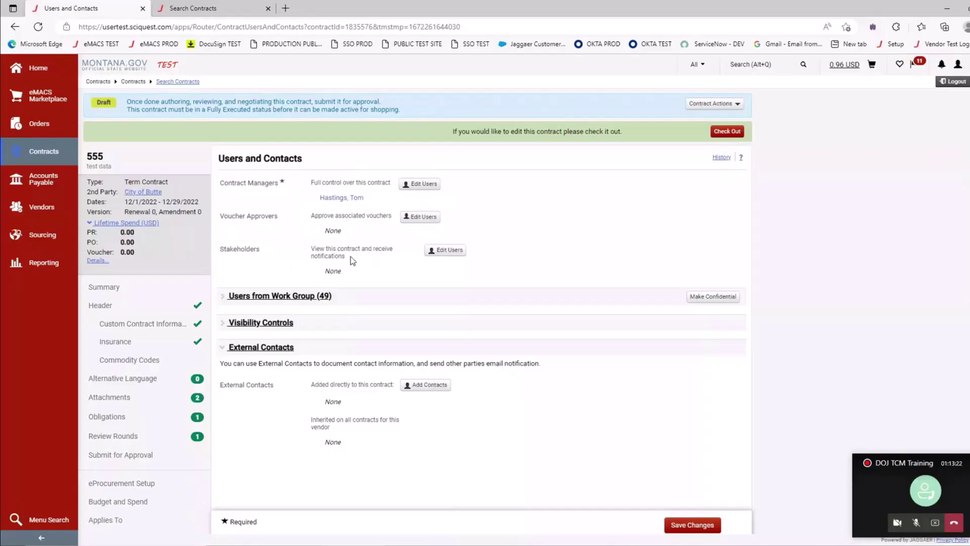
left_click_drag(346, 257, 310, 253)
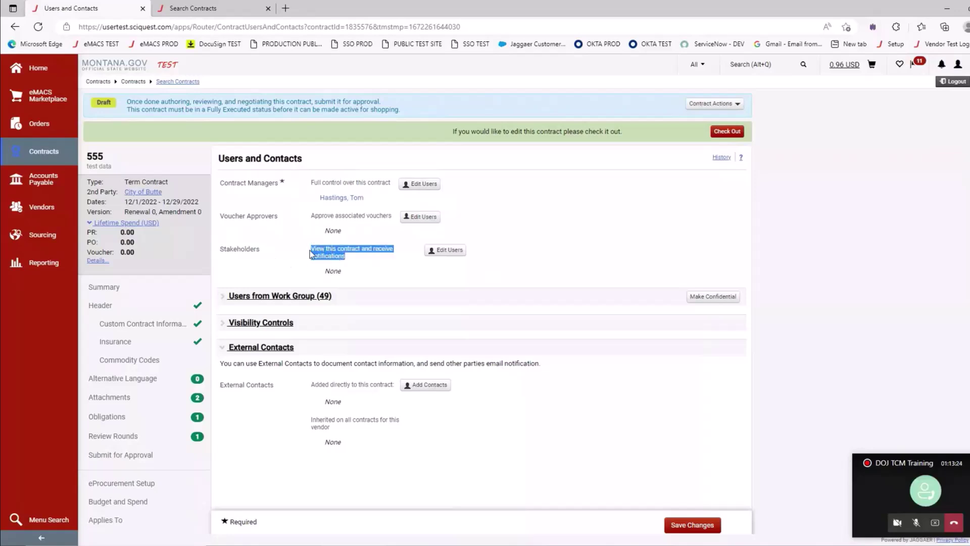
left_click(383, 272)
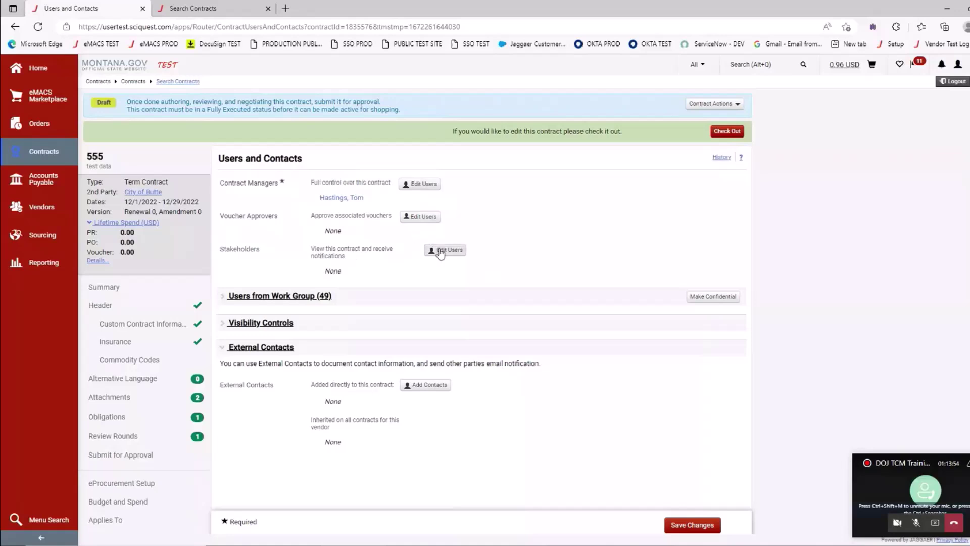
- Expand Users from Work Group and review its contract administrators, contract managers and stakeholders
left_click(223, 300)
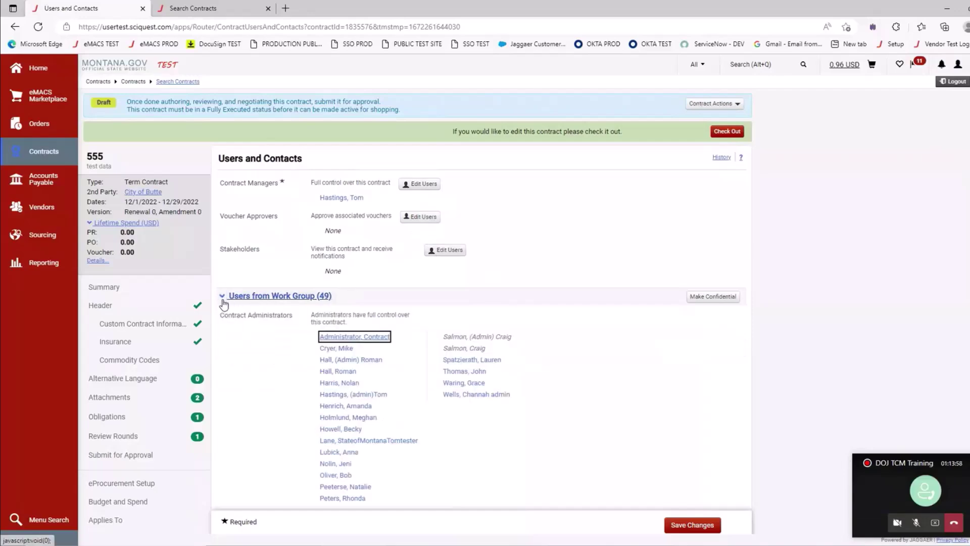
scroll(326, 341, "down", 7)
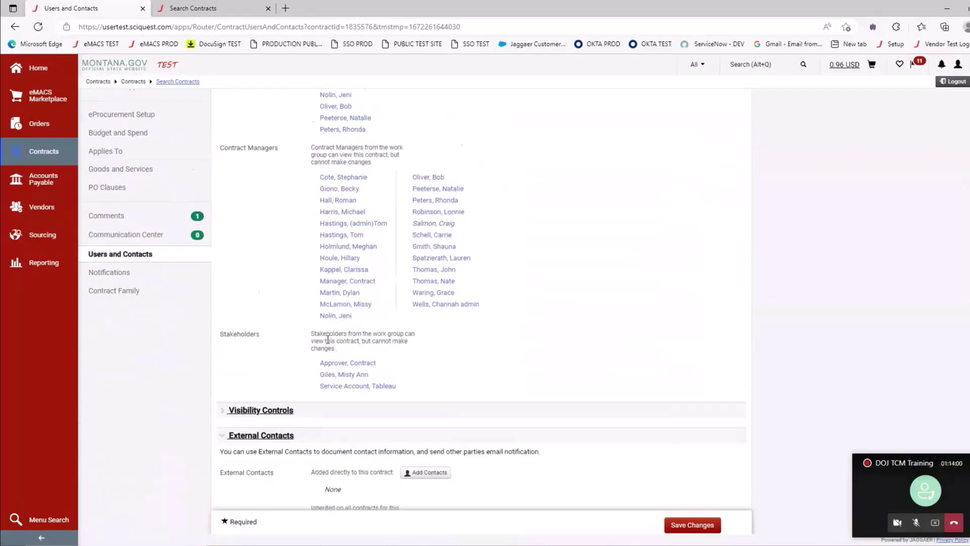
scroll(328, 340, "up", 6)
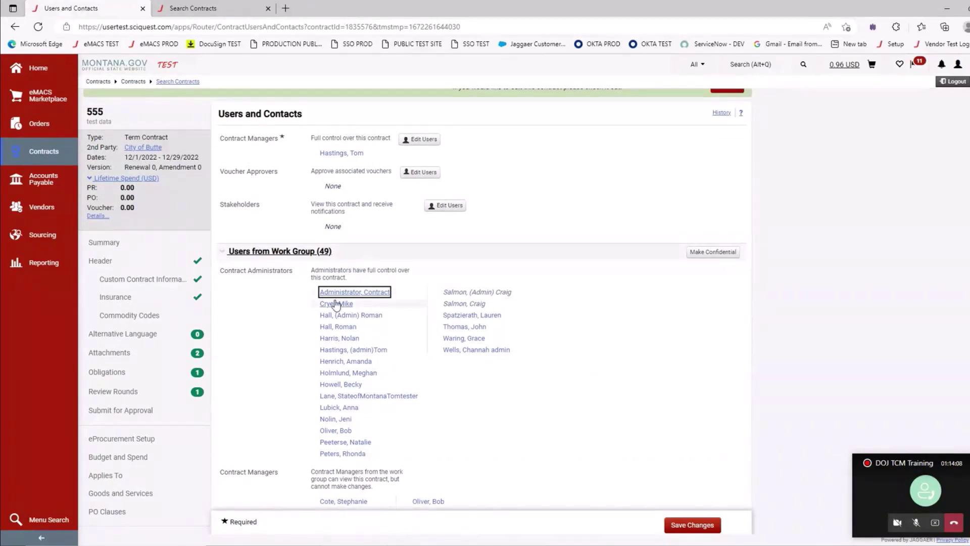
scroll(343, 378, "down", 4)
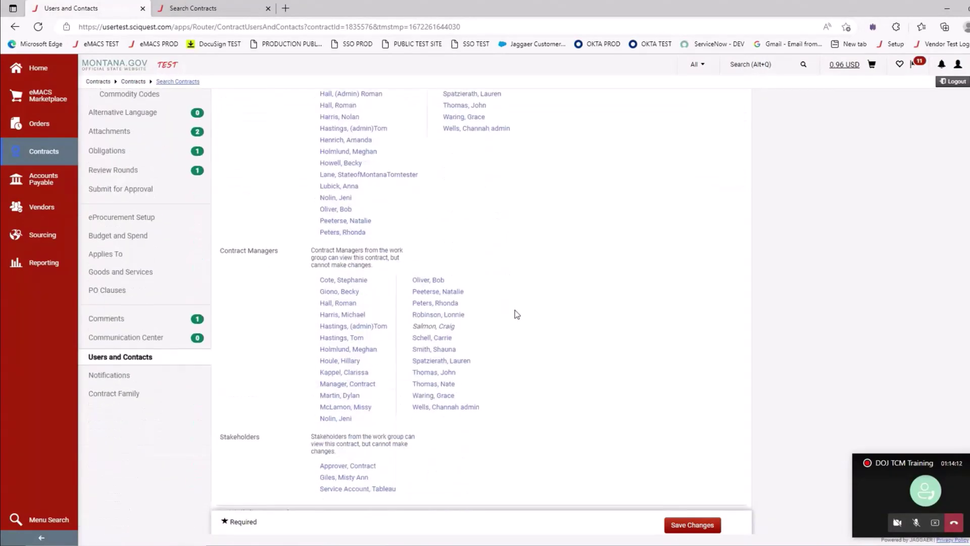
scroll(516, 314, "up", 4)
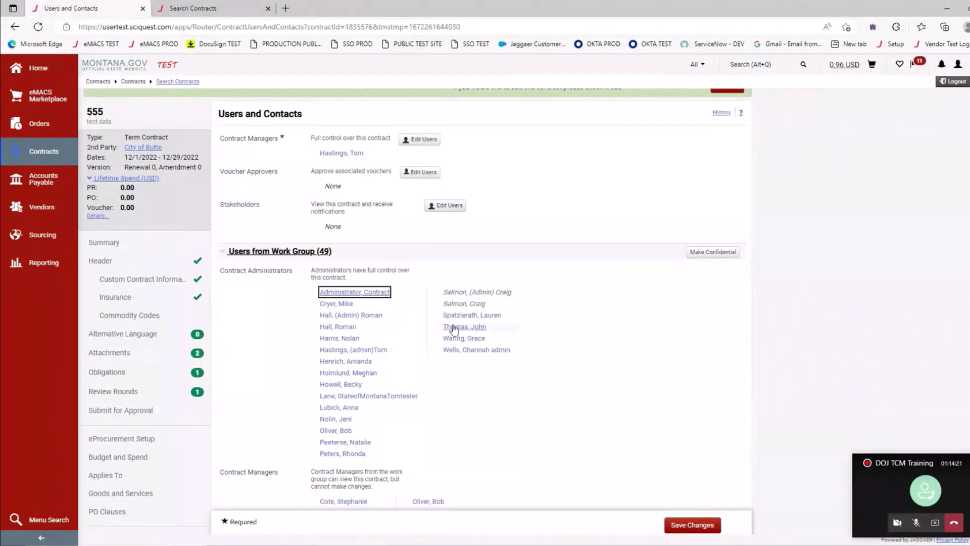
- Make the contract confidential, check its work group users, and make it not confidential again
left_click(712, 253)
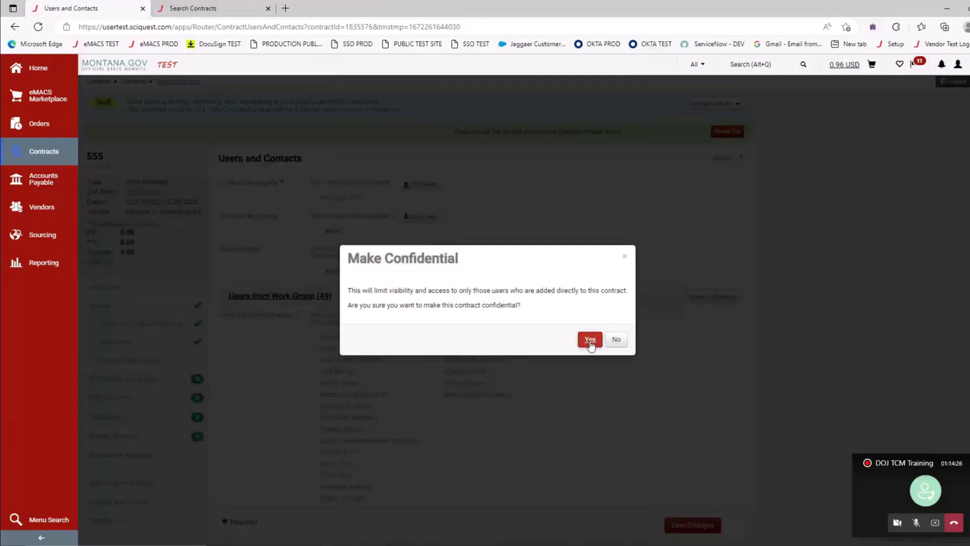
left_click(590, 341)
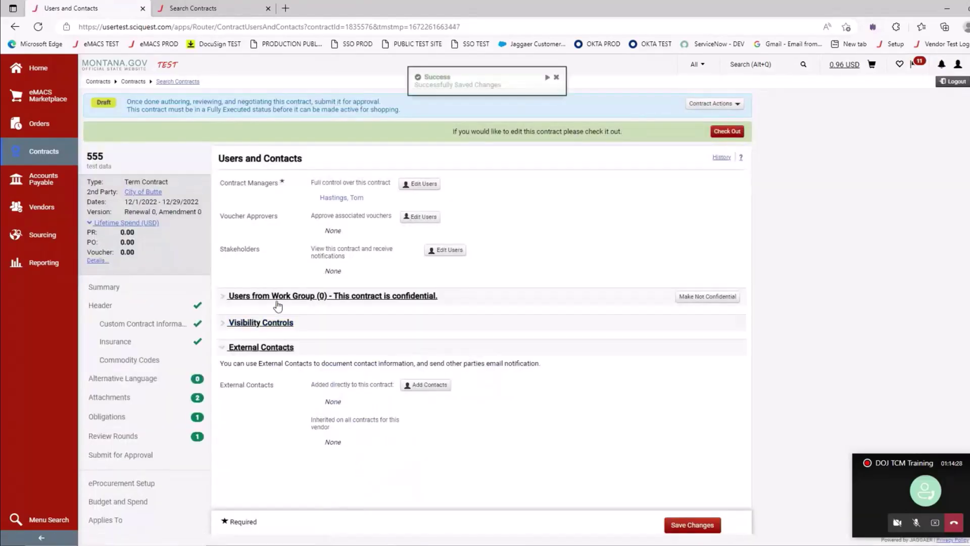
left_click(222, 297)
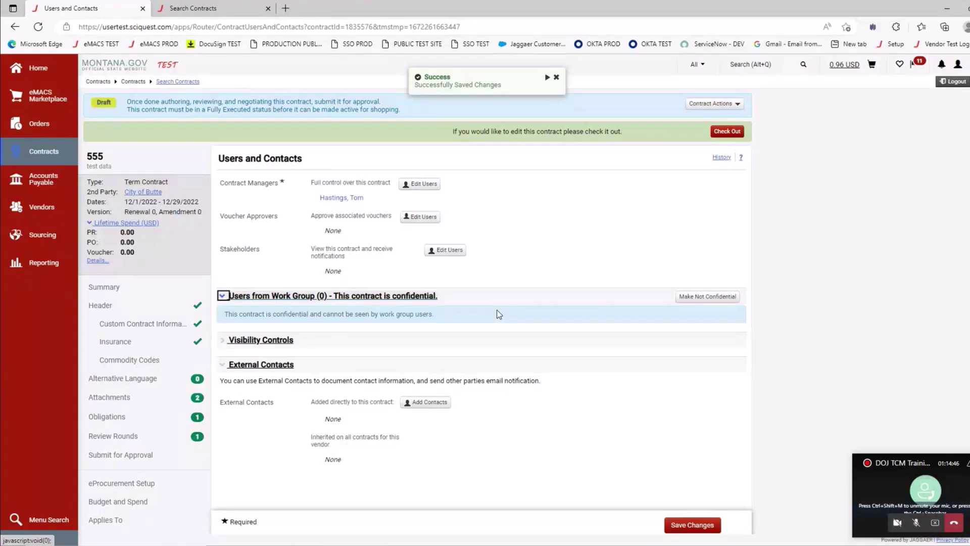
left_click(721, 297)
left_click(595, 344)
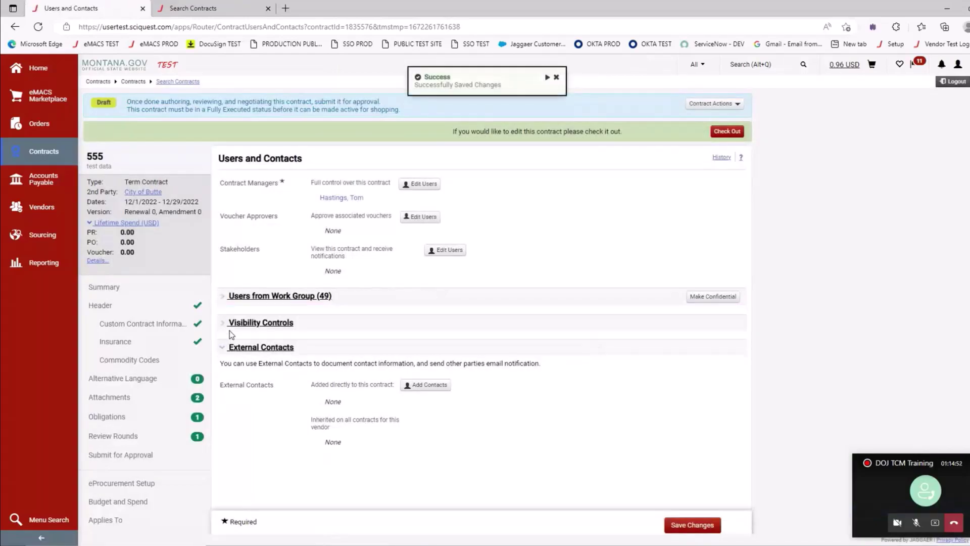
- Review the contract's Visibility Controls and External Contacts, and save the Users and Contacts section
left_click(224, 325)
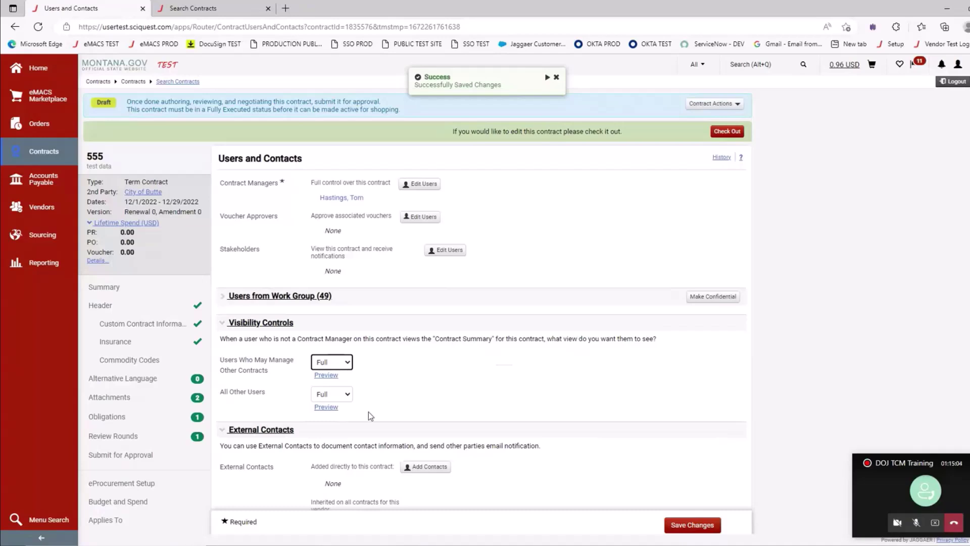
scroll(356, 423, "down", 1)
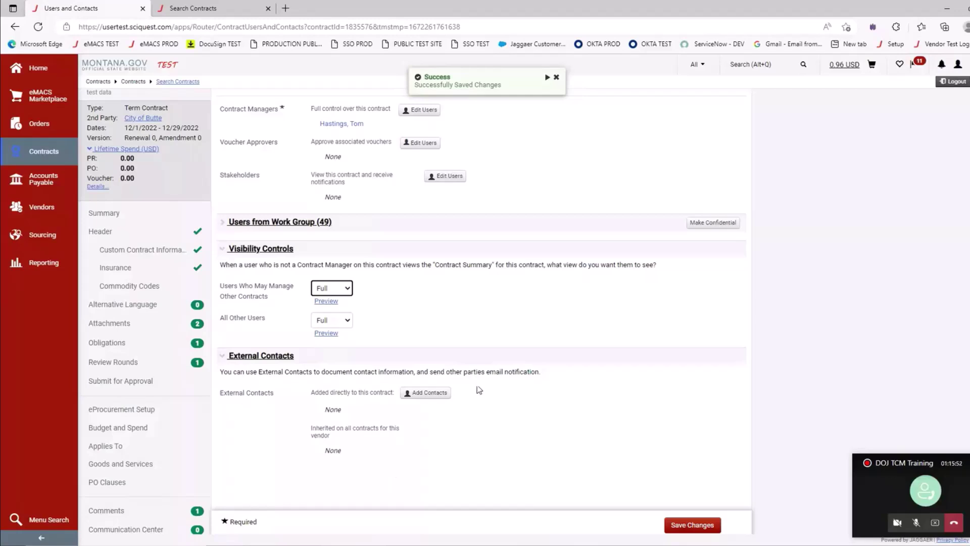
scroll(479, 390, "down", 2)
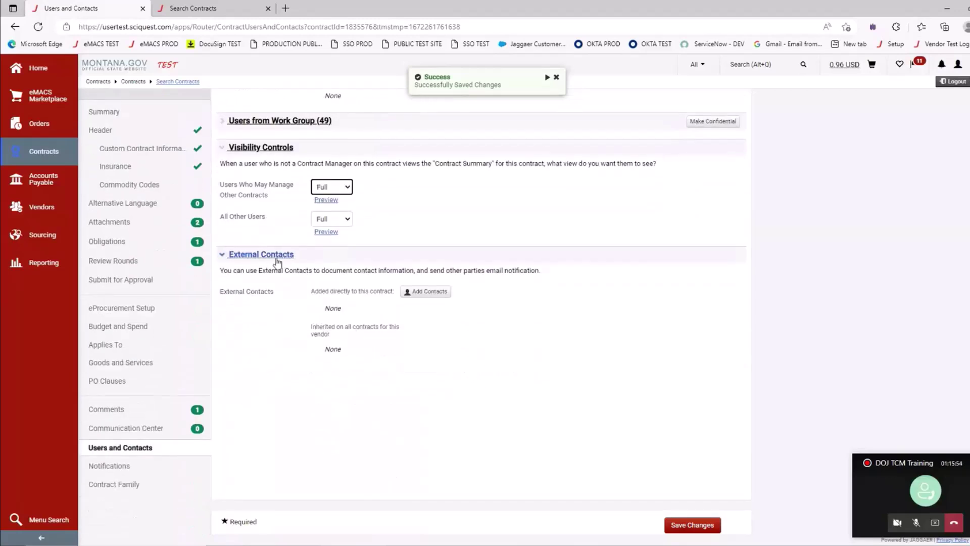
left_click(696, 527)
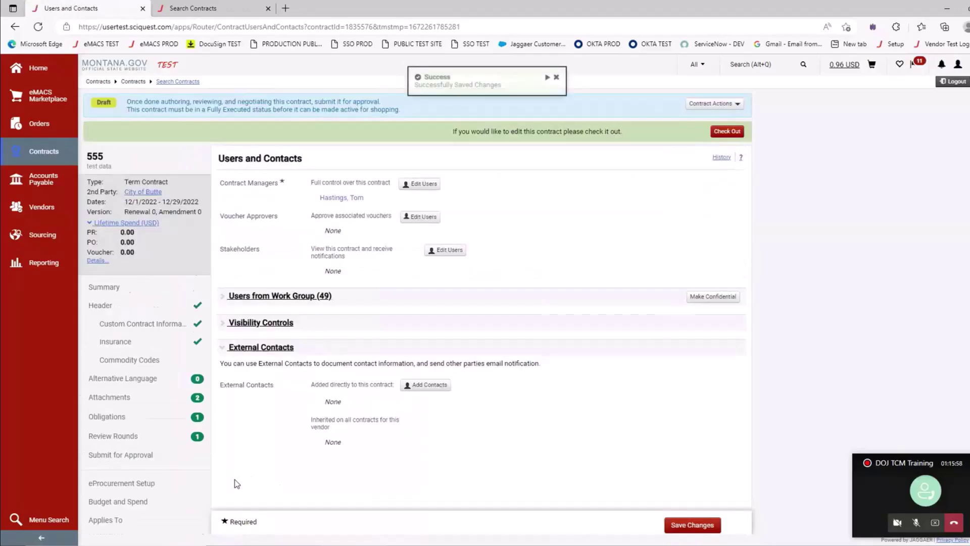
- In Notifications, enable End Date and Renewal Date advance notices and passed notices for the contract-level Contract Managers
scroll(202, 480, "down", 3)
left_click(127, 469)
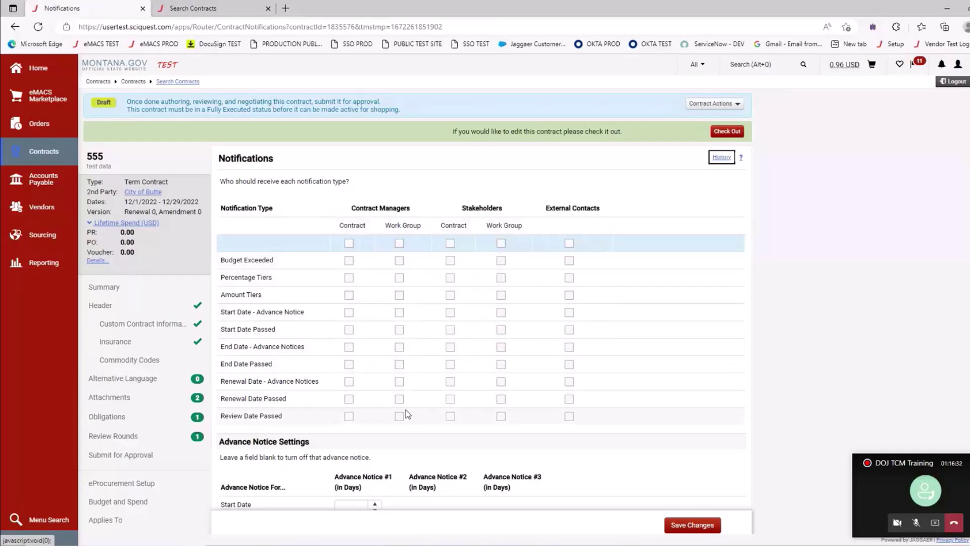
left_click(348, 347)
left_click(348, 366)
left_click(349, 383)
left_click(350, 400)
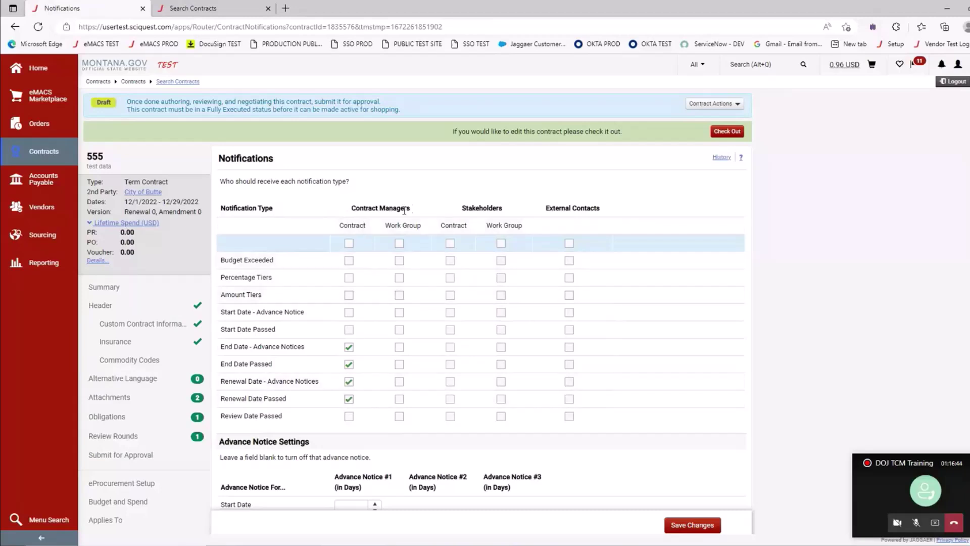
- Enable the End Date and Renewal Date advance notices and passed notices for the contract-level Stakeholders
left_click_drag(411, 208, 333, 233)
left_click(339, 240)
left_click_drag(496, 209, 455, 213)
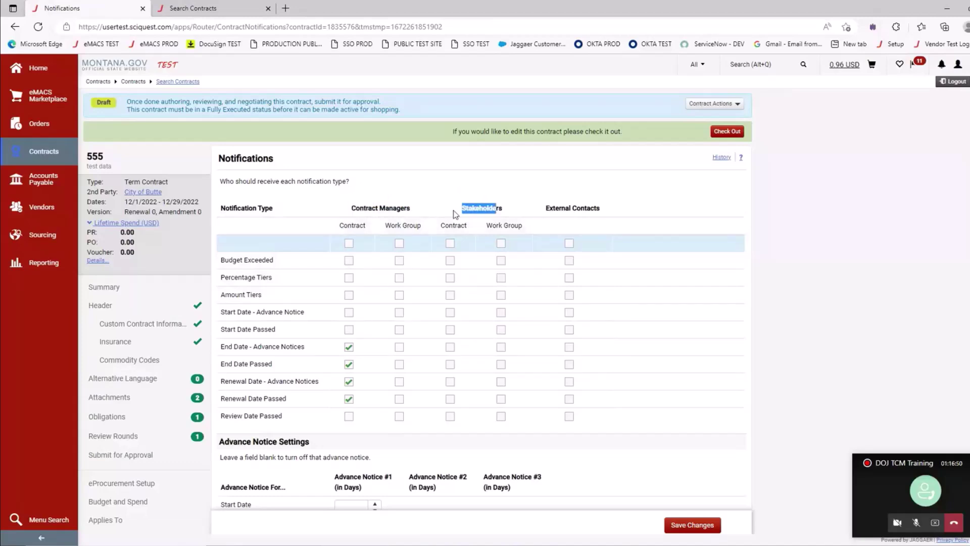
left_click(449, 348)
left_click(450, 364)
left_click(450, 381)
left_click(450, 399)
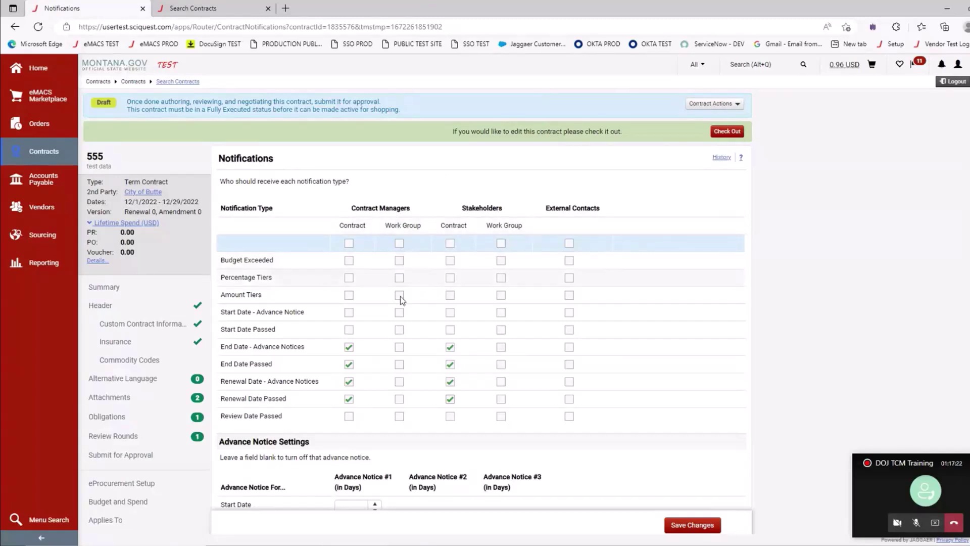
- Set the Start Date advance notice to 90 days and the End Date advance notices to 90, 60 and 30 days
scroll(384, 326, "down", 3)
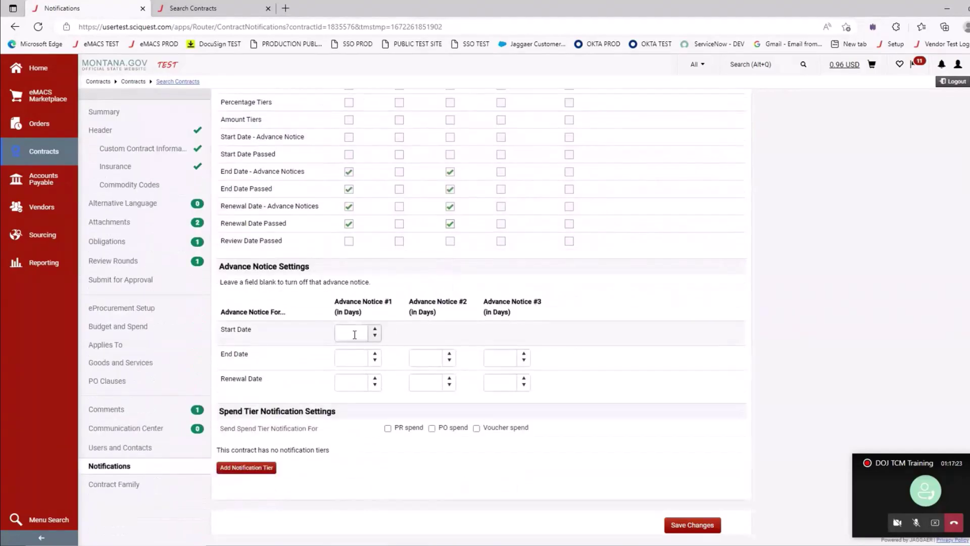
left_click(351, 332)
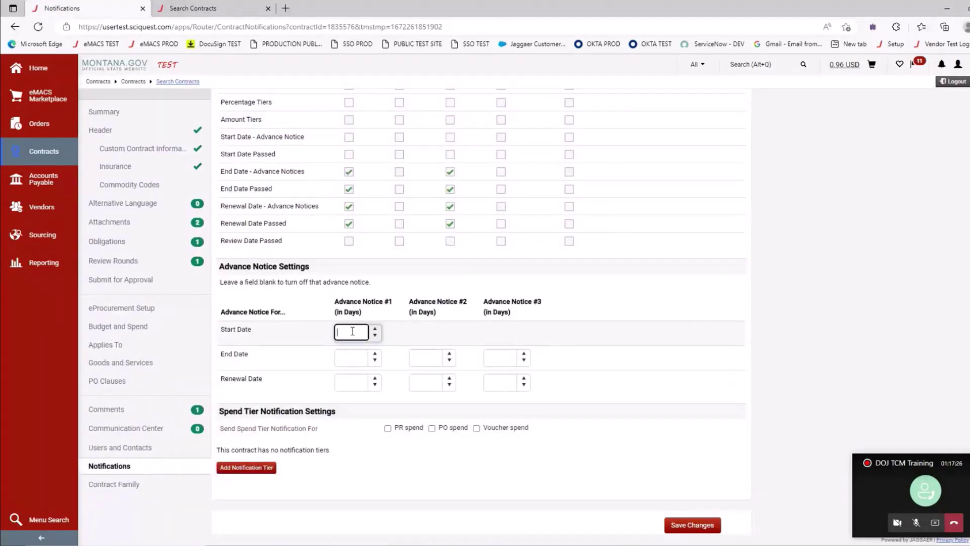
type("90")
left_click(356, 357)
type("90")
key("Tab")
type("60")
key("Tab")
type("30")
- Set the Renewal Date advance notices to 90, 60 and 30 days, and save the notification settings
left_click(364, 382)
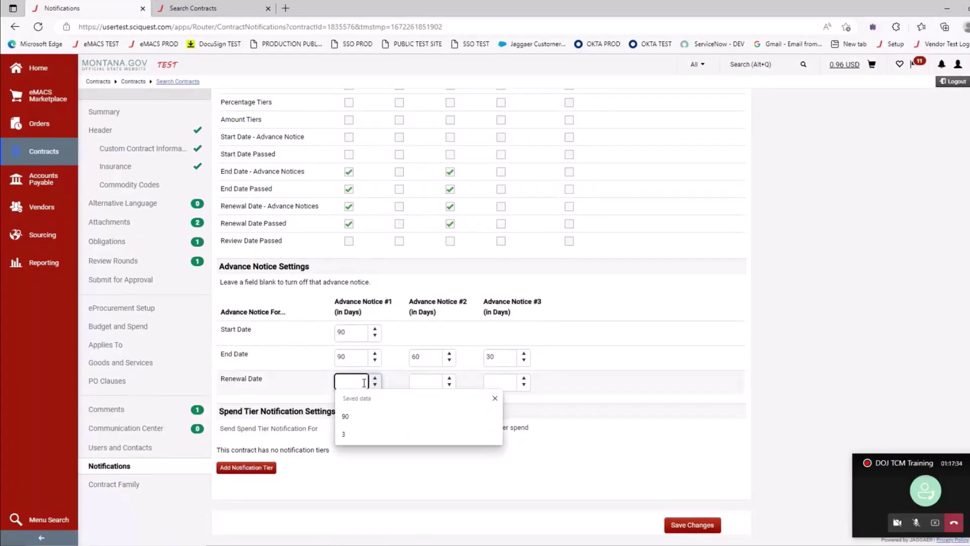
type("90")
key("Tab")
type("60")
key("Tab")
type("30")
left_click(598, 362)
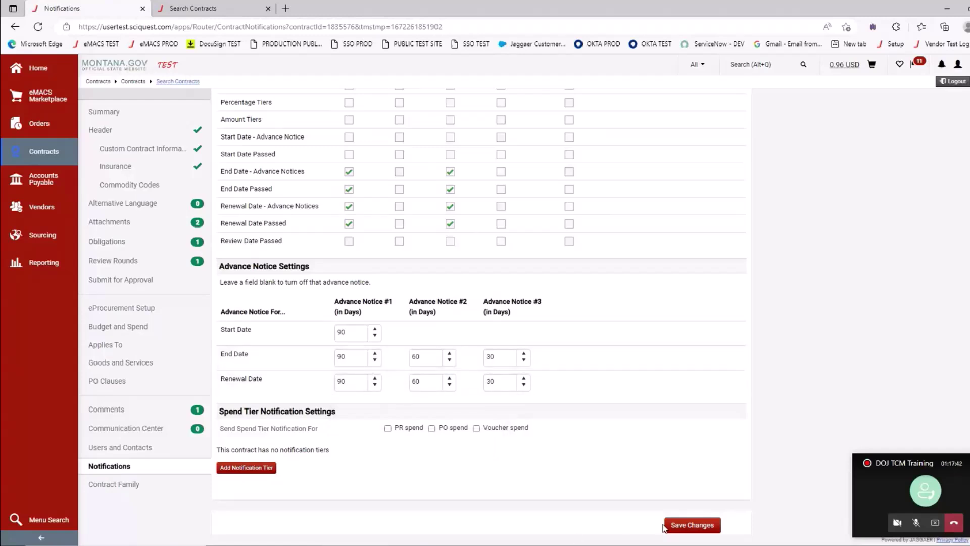
left_click(694, 526)
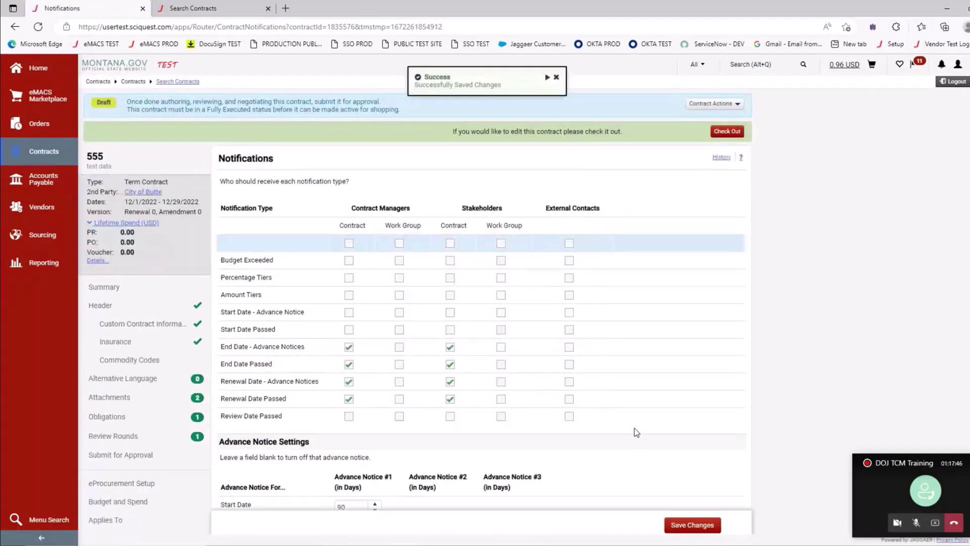
- Review the notification recipients, advance notice settings and spend tier options, and save the Notifications section again
scroll(635, 432, "down", 3)
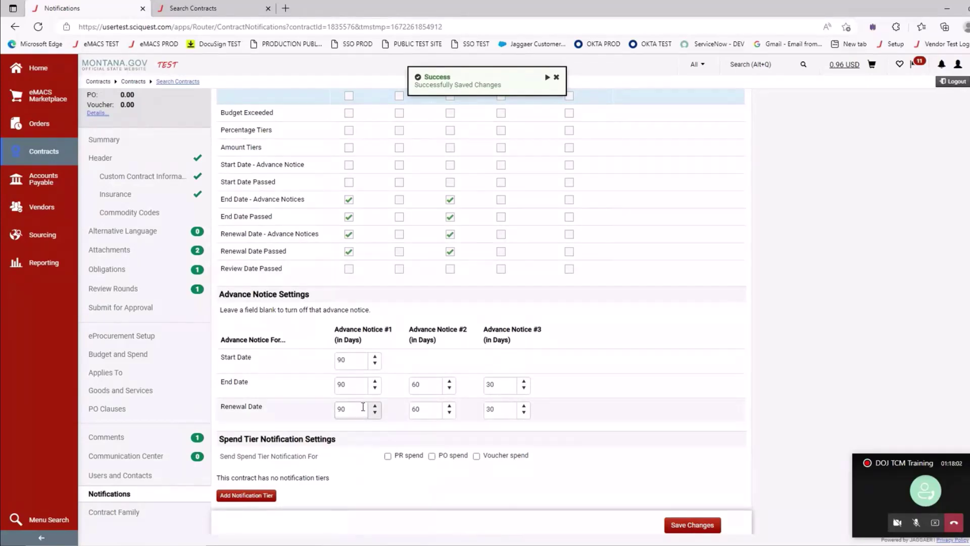
scroll(363, 384, "up", 3)
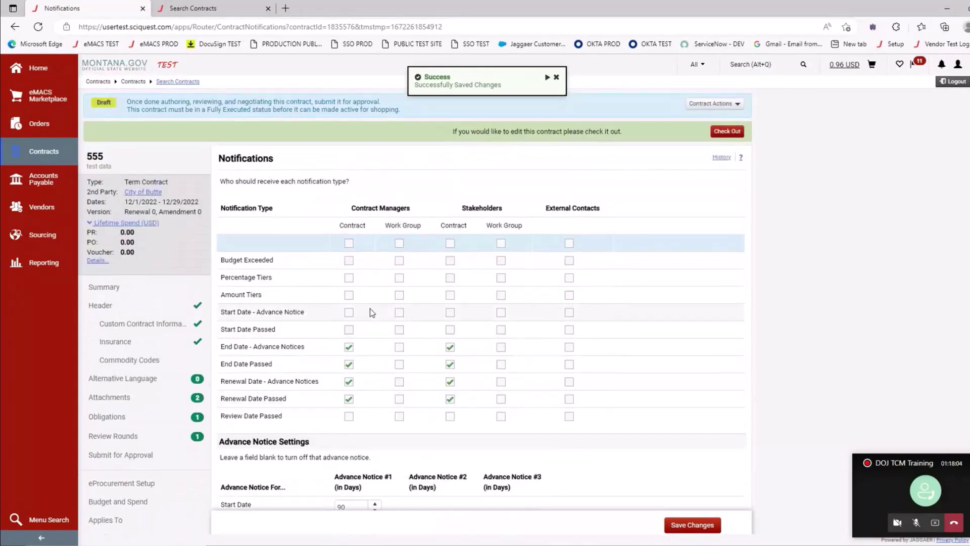
scroll(370, 310, "down", 3)
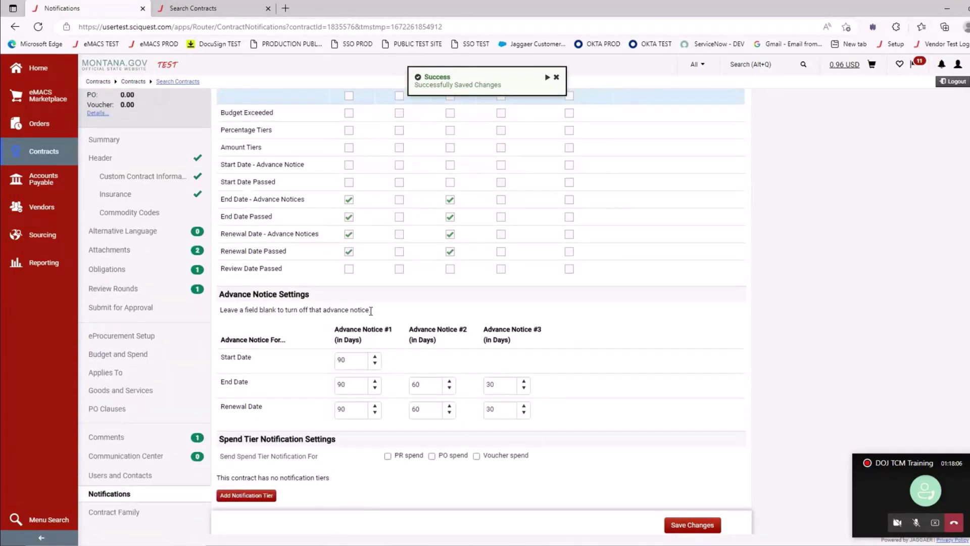
scroll(371, 311, "up", 3)
scroll(371, 311, "down", 2)
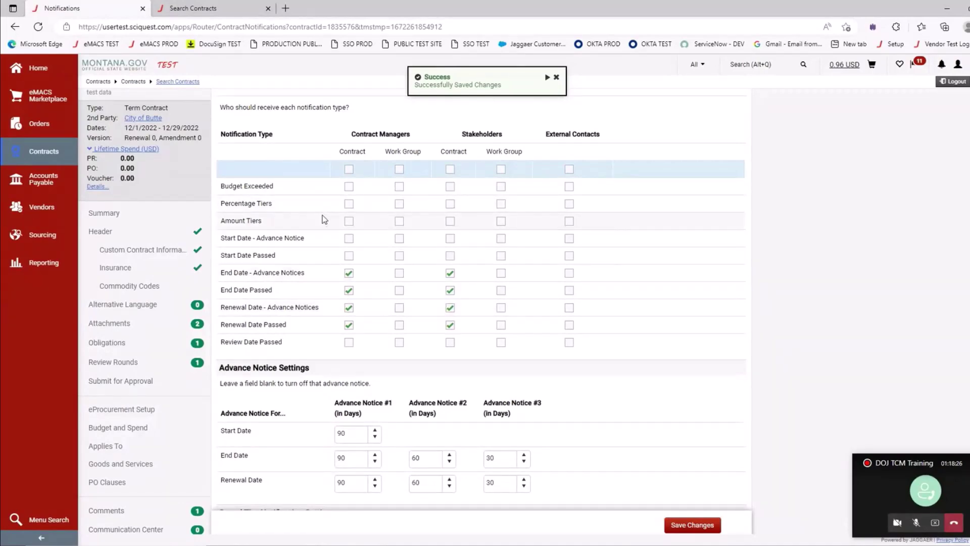
scroll(327, 225, "down", 2)
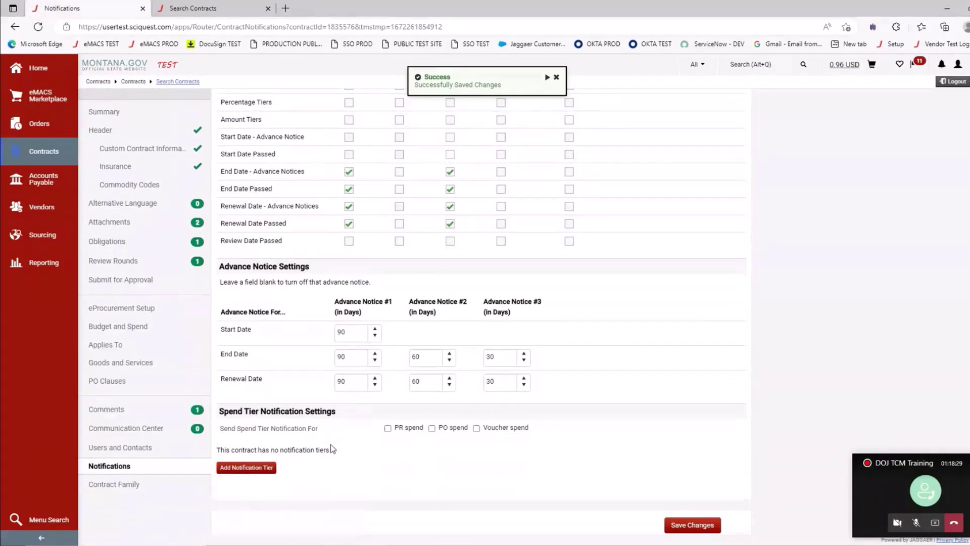
left_click(672, 523)
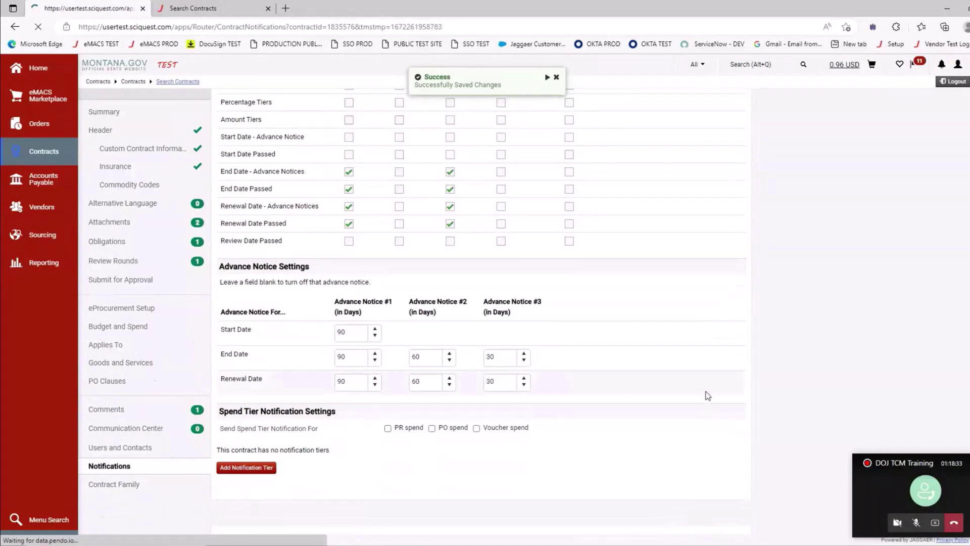
scroll(707, 399, "down", 1)
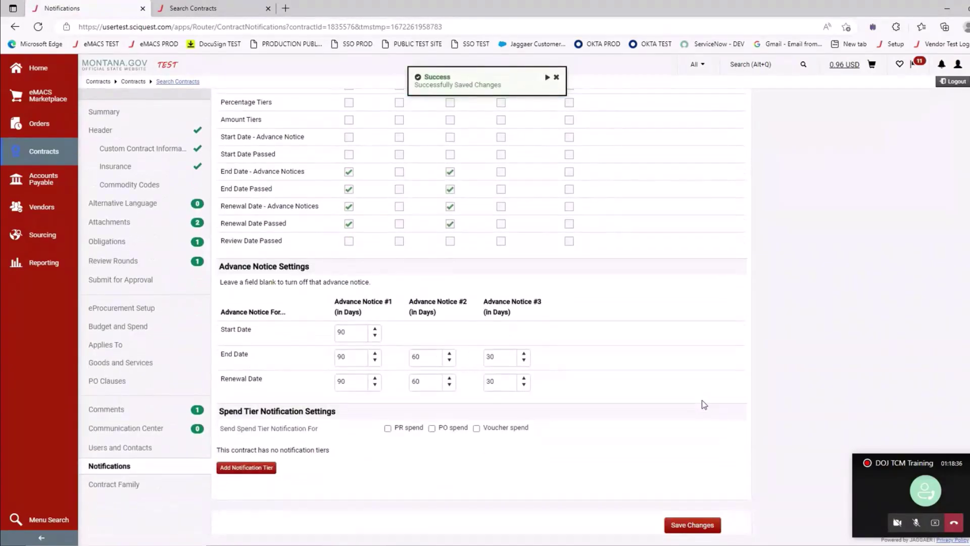
- Open the Contract Family section and review the contract's version list, including the version type
left_click(127, 490)
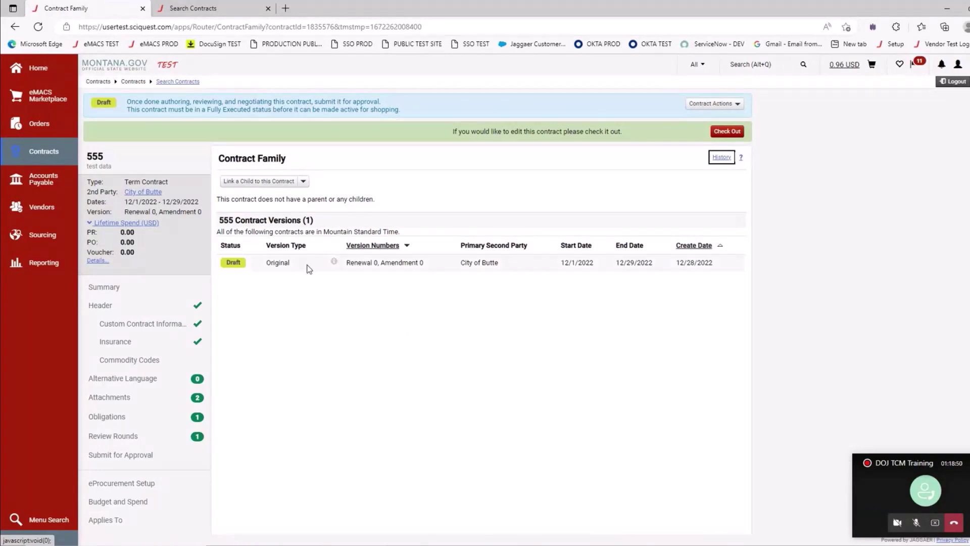
left_click_drag(291, 264, 268, 268)
left_click(325, 286)
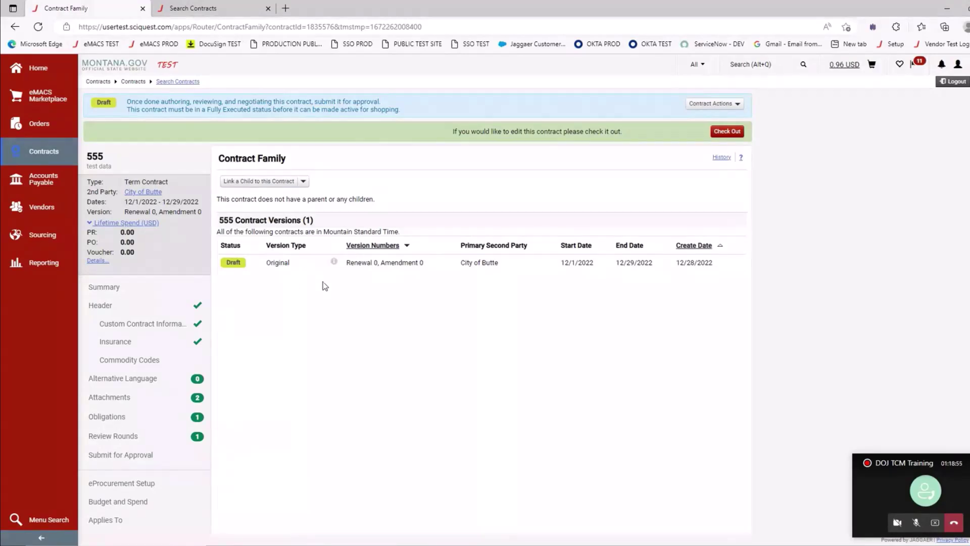
scroll(130, 525, "down", 3)
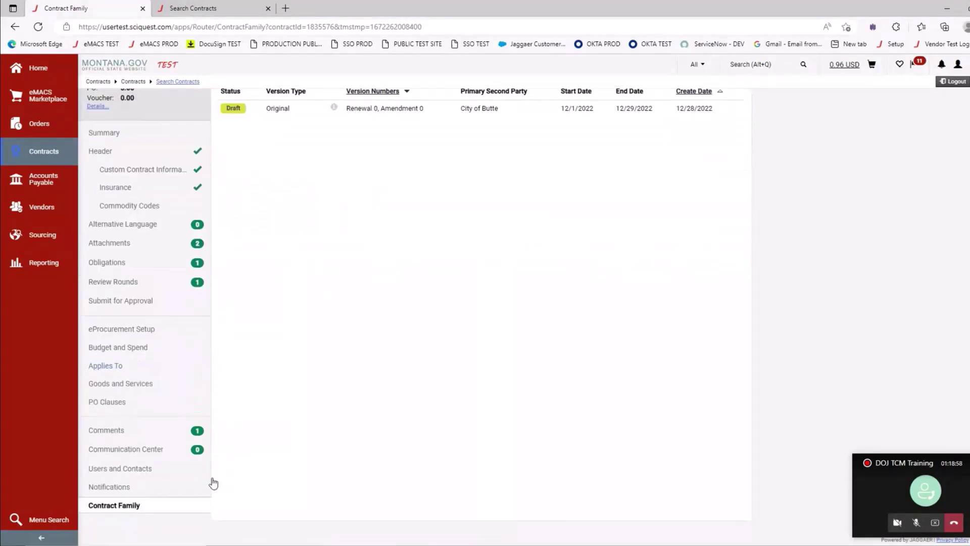
- Open the draft contract's Submit for Approval page, review the section completion, and expand the approval steps
scroll(259, 393, "up", 1)
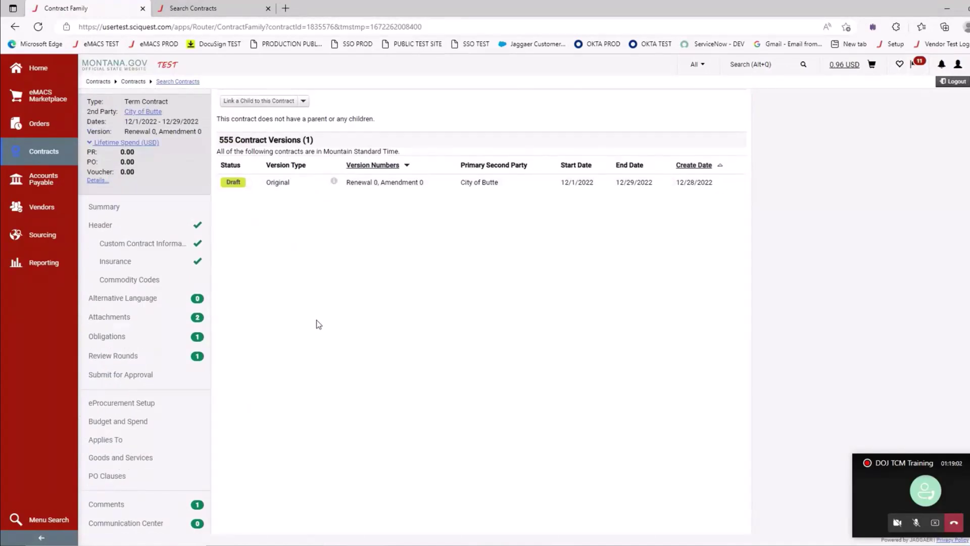
scroll(318, 323, "up", 2)
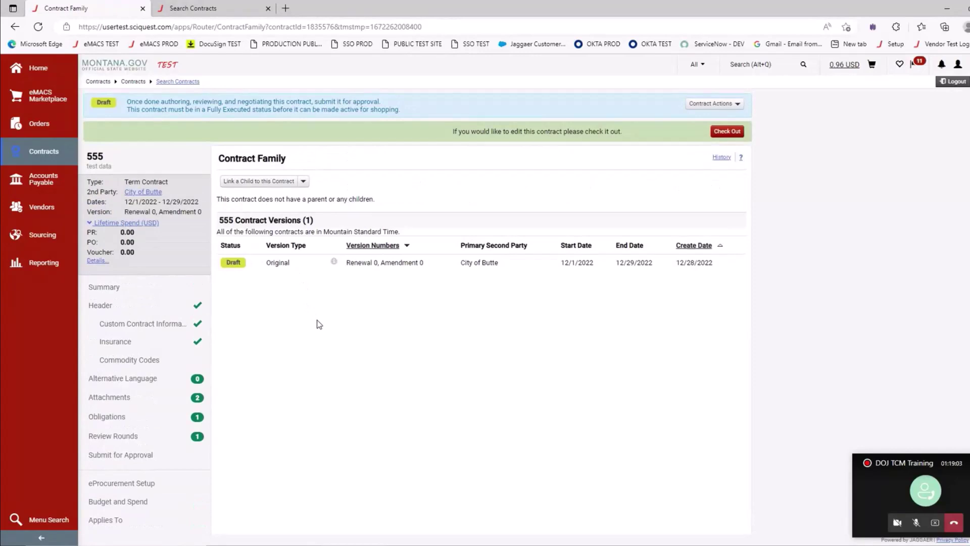
scroll(319, 324, "down", 3)
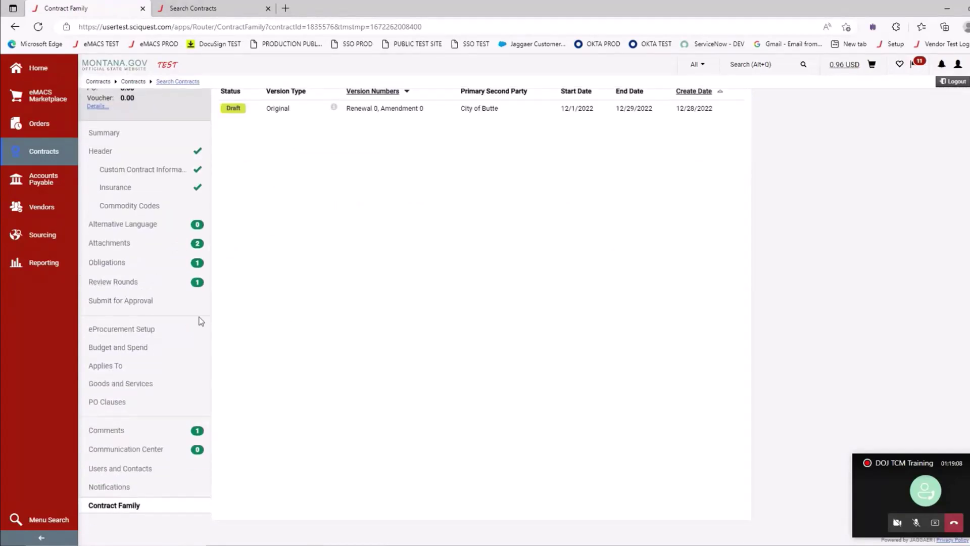
left_click(143, 304)
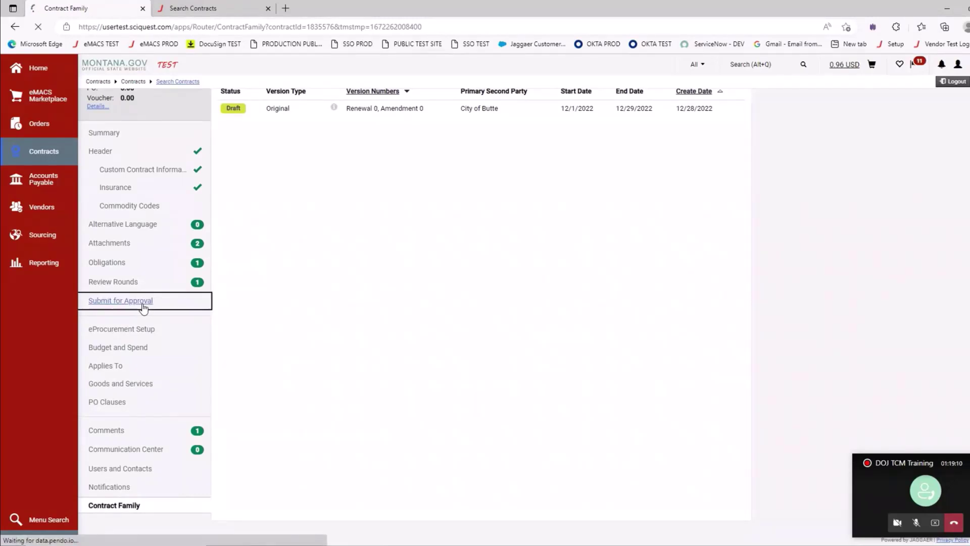
left_click_drag(117, 102, 95, 104)
left_click(126, 168)
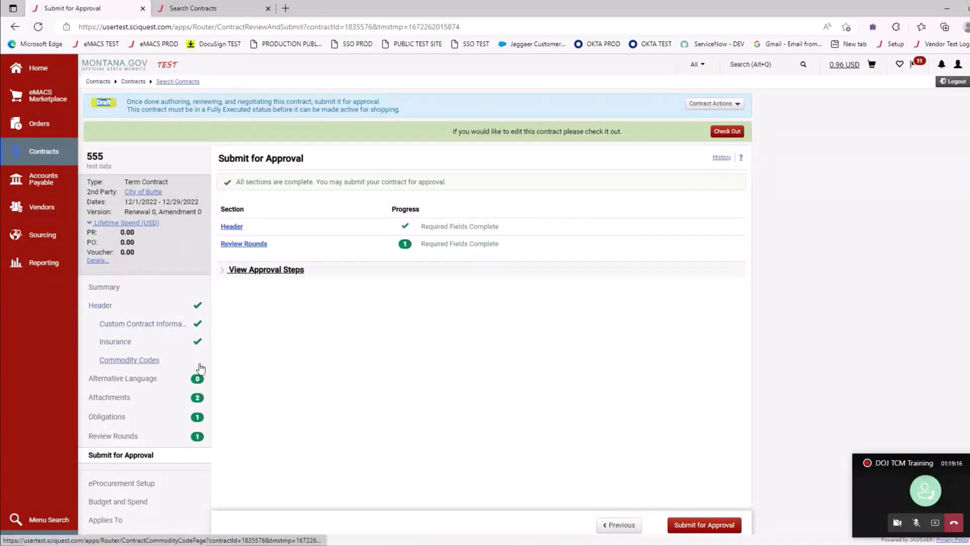
scroll(201, 447, "down", 3)
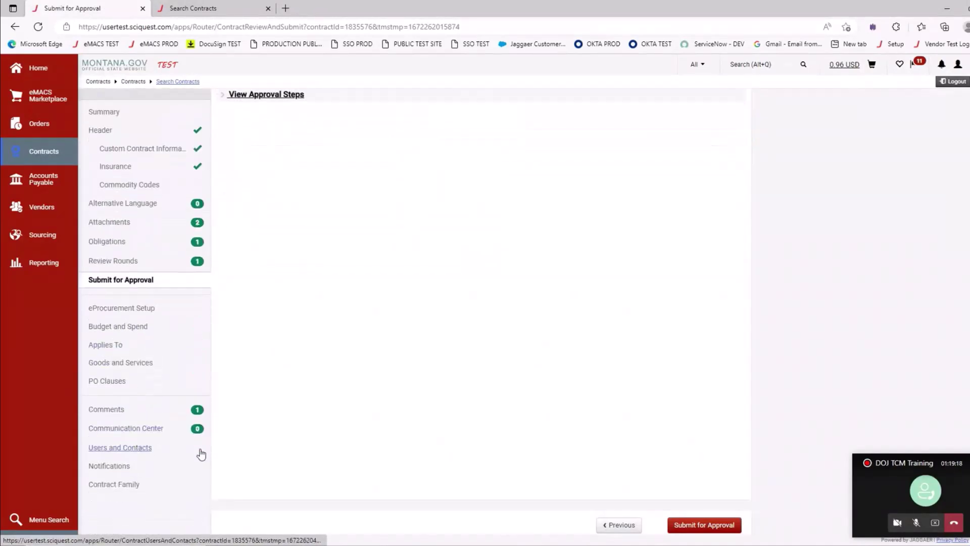
scroll(201, 453, "up", 3)
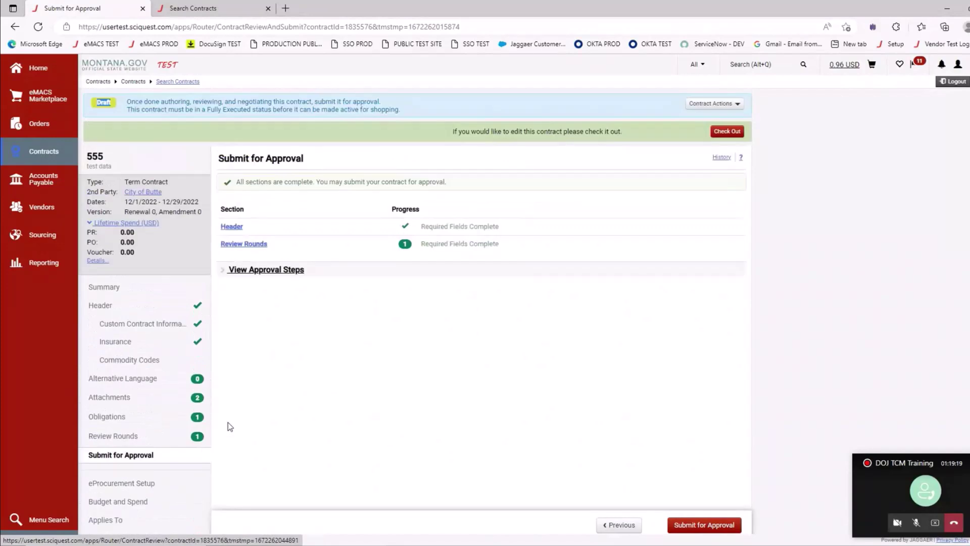
left_click(222, 273)
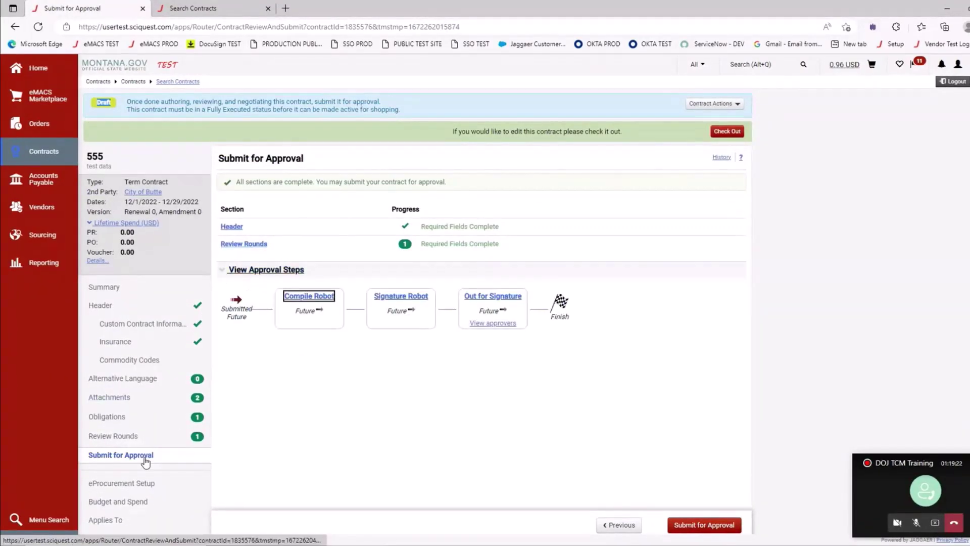
- Submit the contract for approval without a message to the approvers and open the submitted contract
left_click(709, 528)
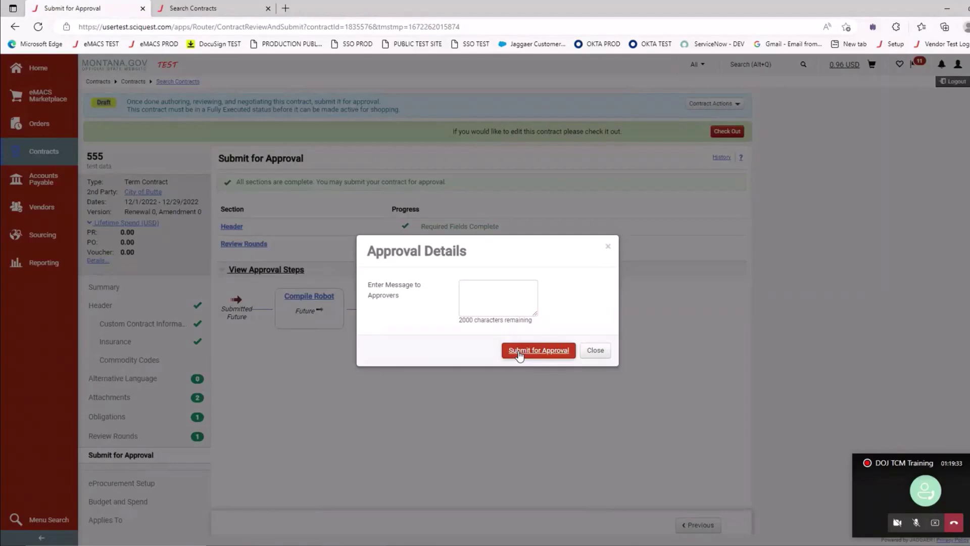
left_click(519, 355)
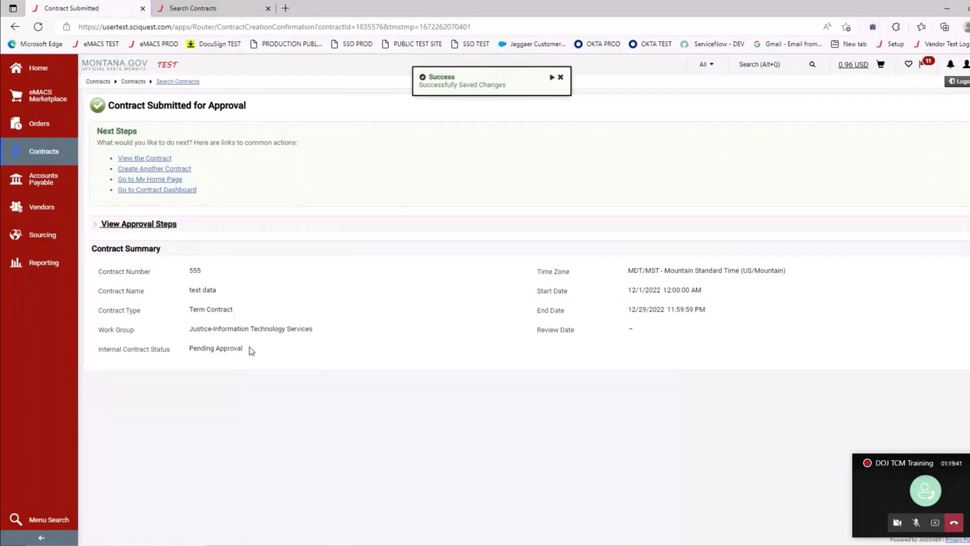
left_click(139, 160)
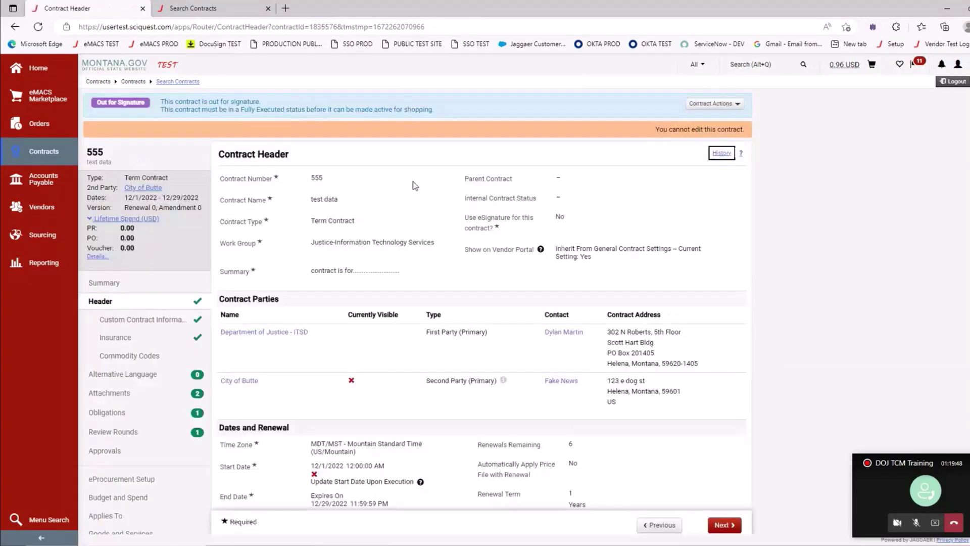
- Check the submitted contract's status and view its approval workflow
left_click(151, 105)
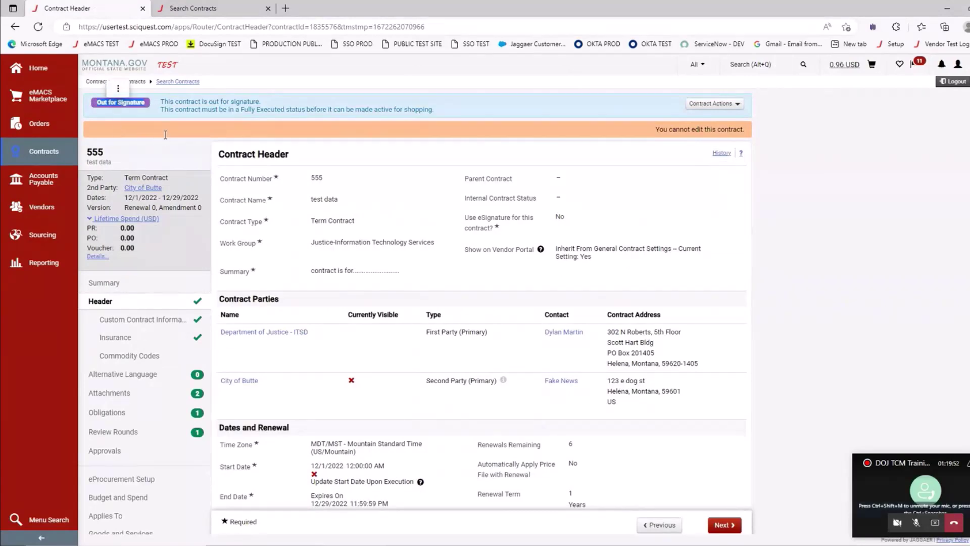
scroll(169, 197, "down", 3)
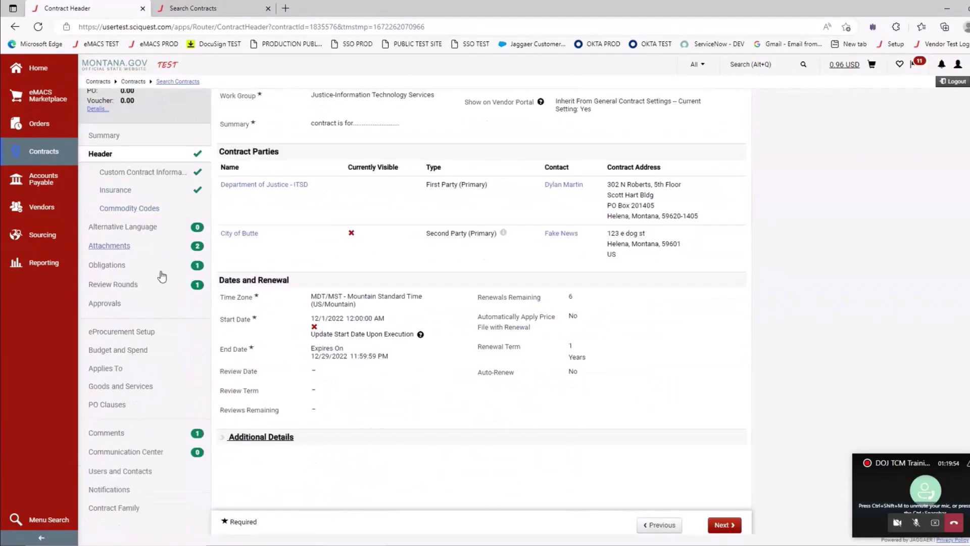
left_click(117, 304)
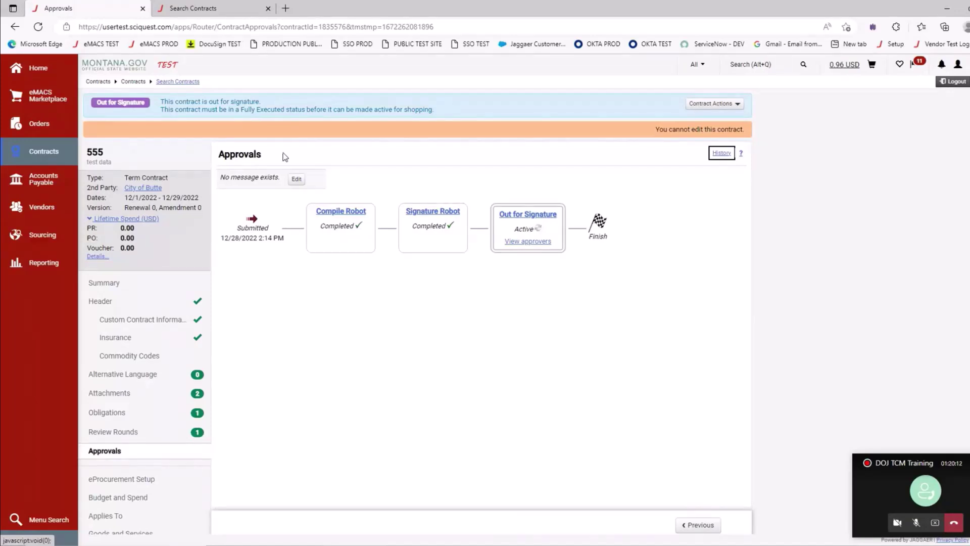
- Upload the file Signed PDF Contract Document as the fully executed contract, keeping the default visibility and executed date, and save
left_click(728, 105)
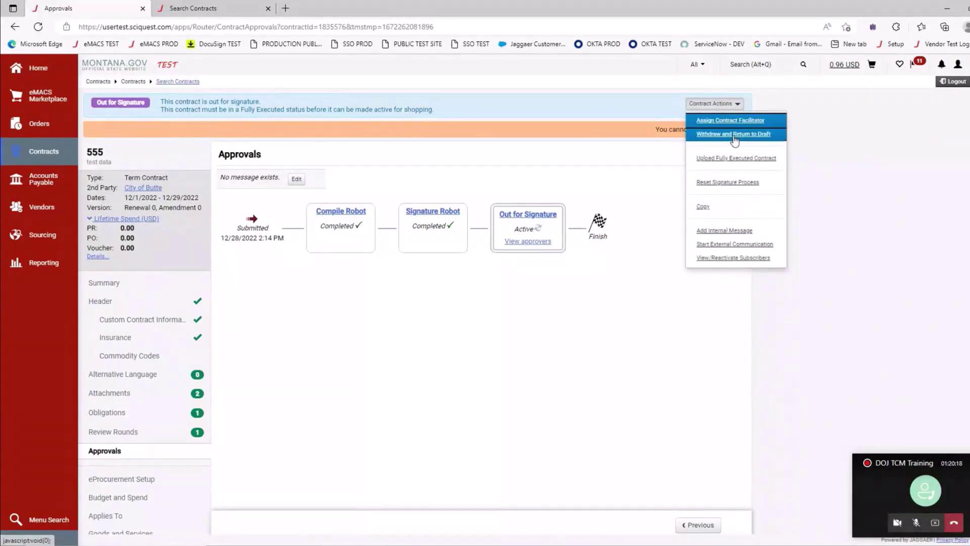
left_click(753, 158)
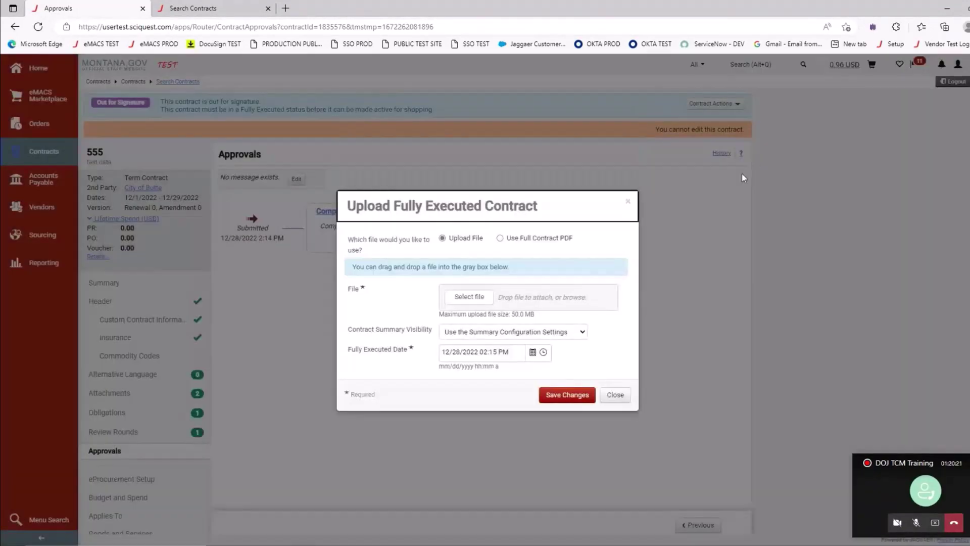
left_click(501, 240)
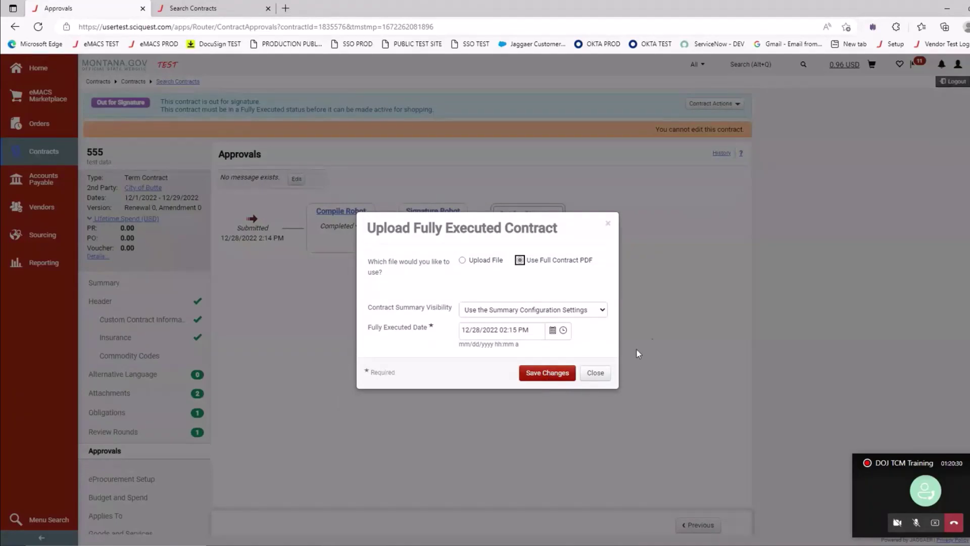
left_click(462, 261)
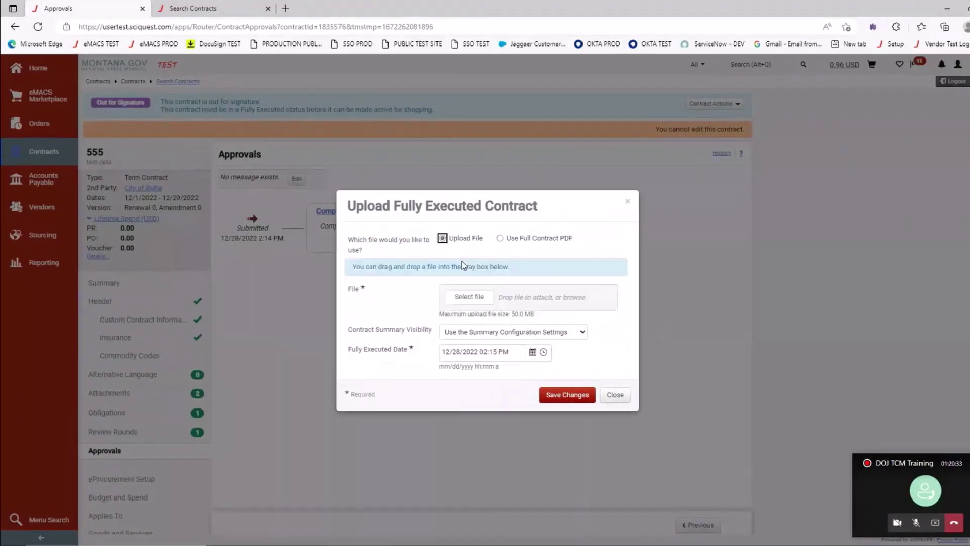
left_click(469, 298)
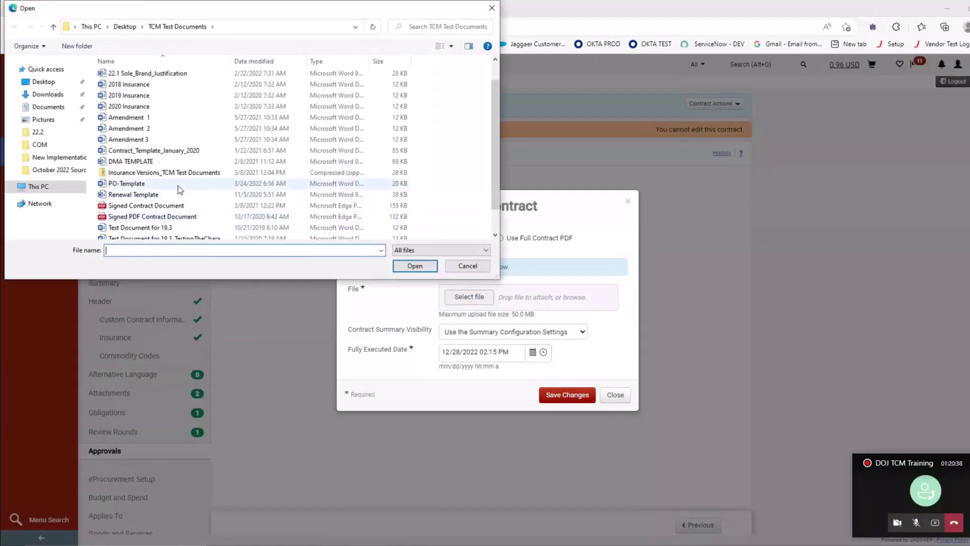
left_click(162, 218)
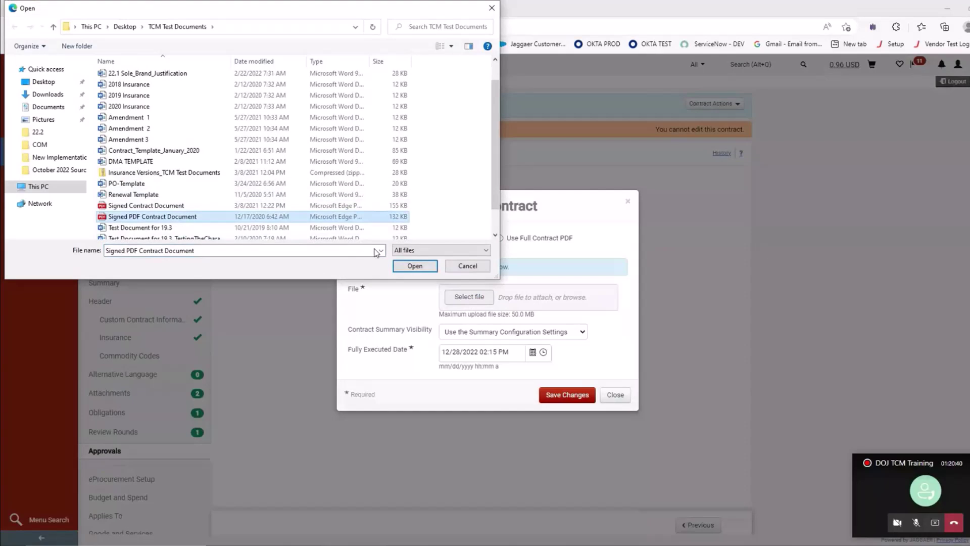
left_click(415, 266)
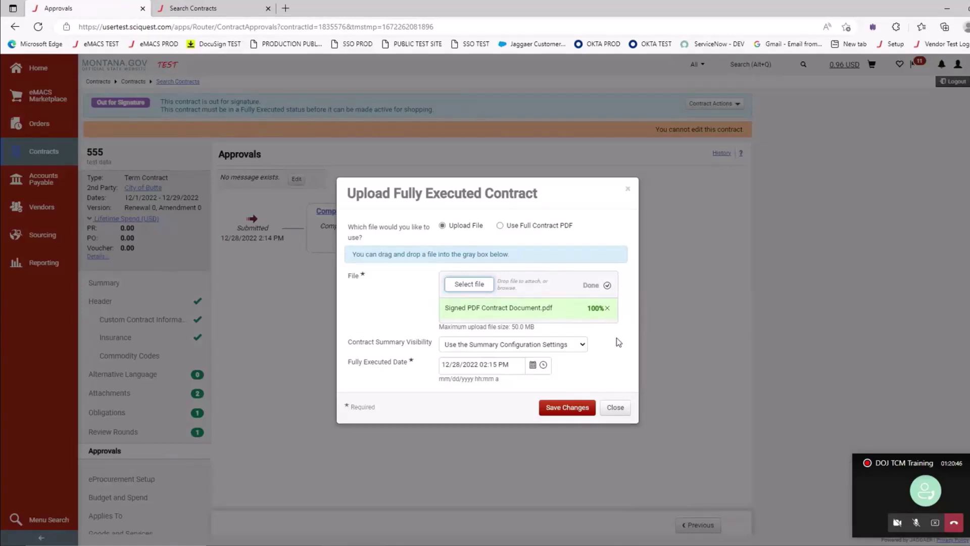
left_click(568, 408)
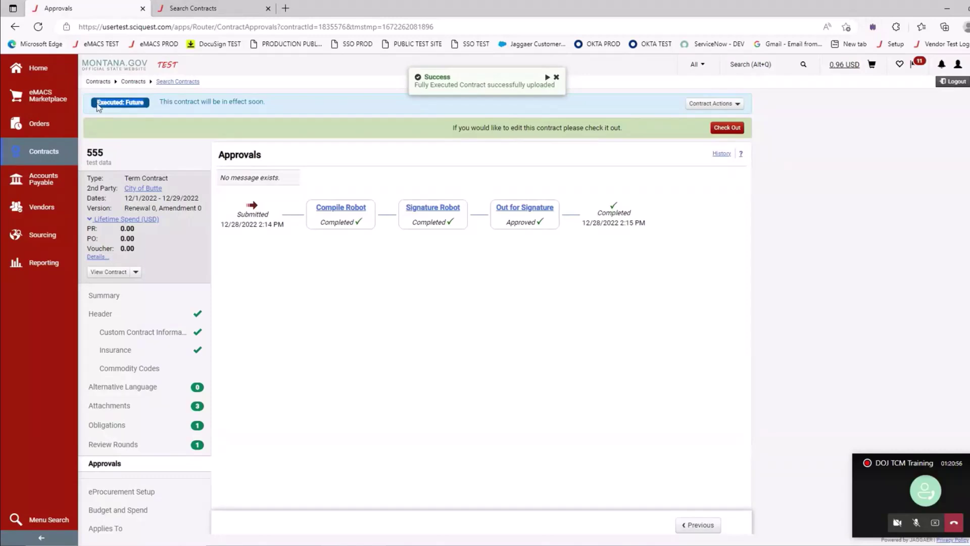
- Open the contract header and examine the start and end dates under Dates and Renewal
left_click(105, 315)
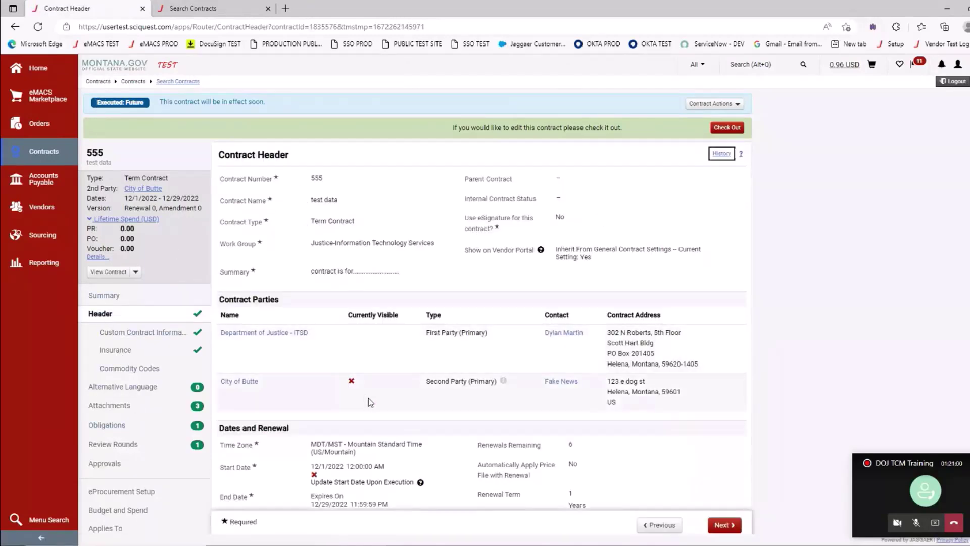
scroll(368, 399, "down", 2)
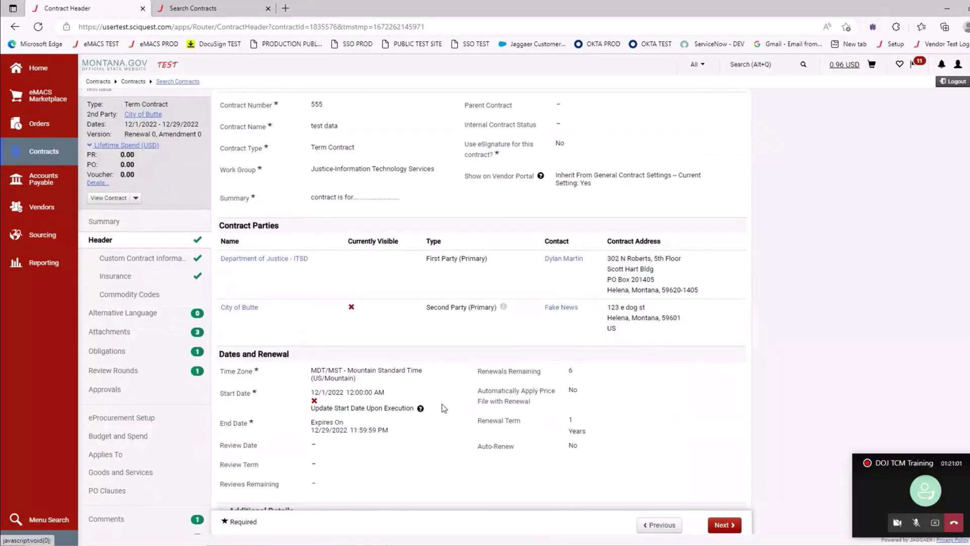
left_click_drag(385, 393, 311, 394)
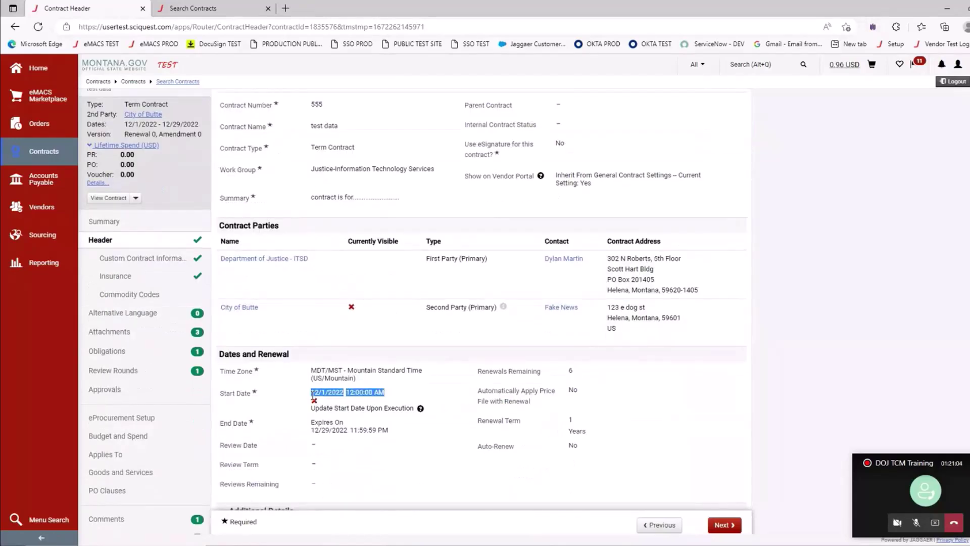
left_click_drag(399, 430, 319, 430)
scroll(133, 126, "up", 2)
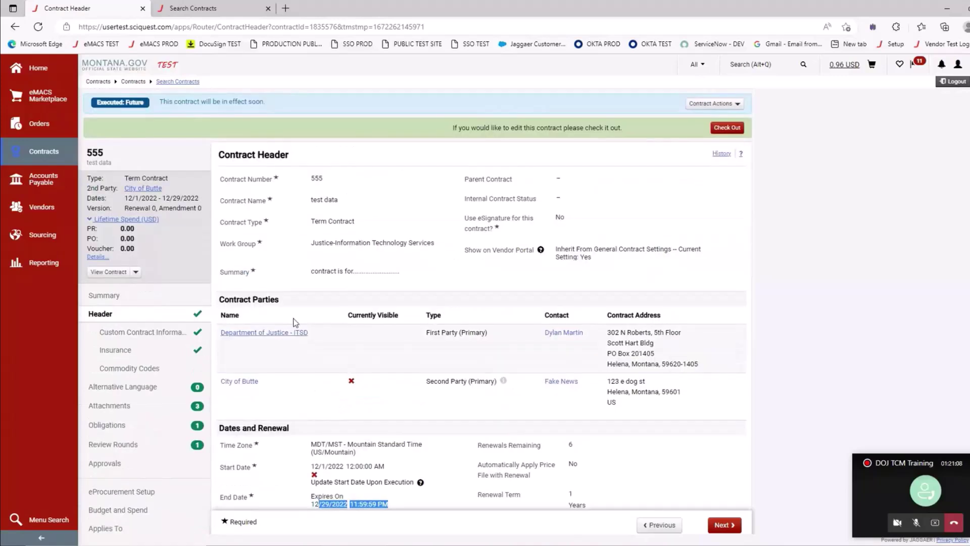
- Reload the contract header and check the contract's execution status
left_click(108, 316)
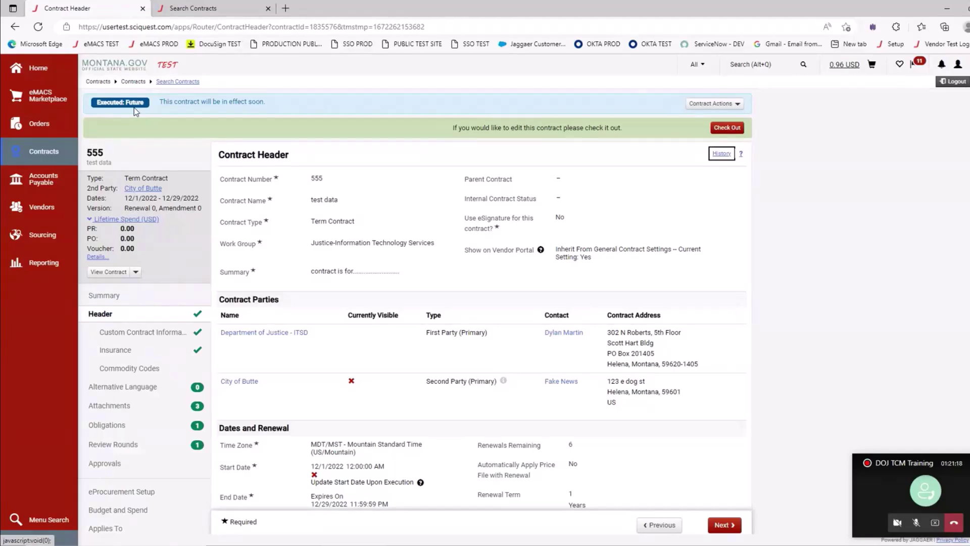
scroll(169, 197, "down", 3)
scroll(169, 197, "up", 3)
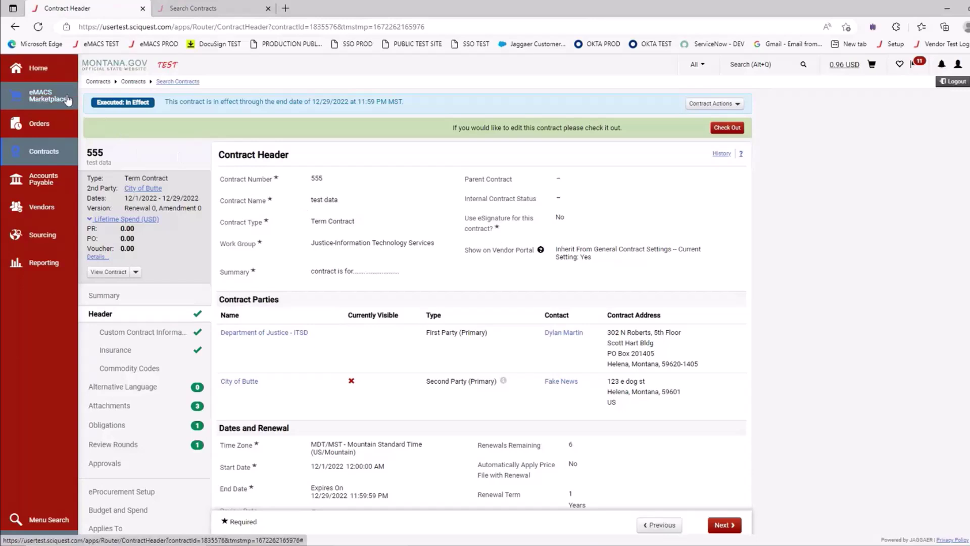
- Return to the home dashboards, show the eMACS Marketplace dashboard, and open the contract search page
left_click(46, 74)
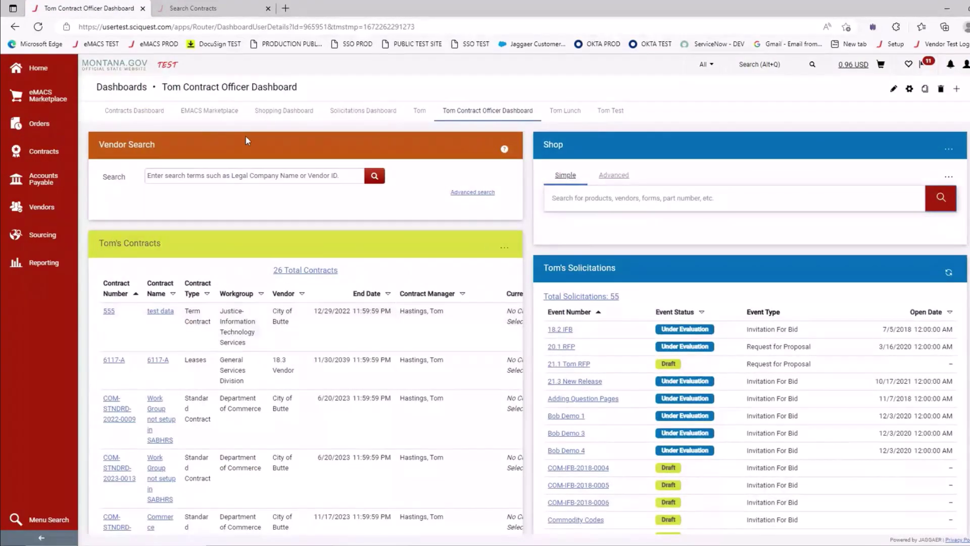
left_click(209, 110)
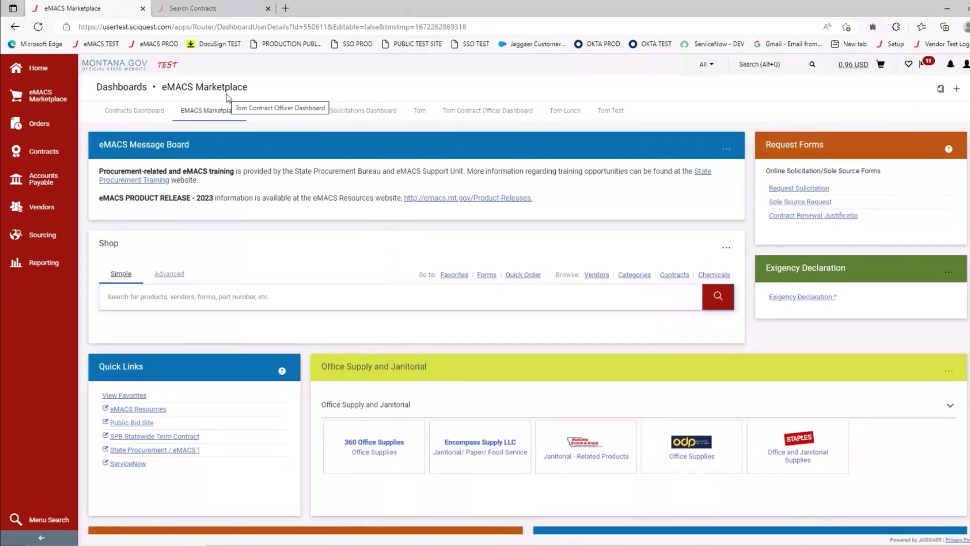
mouse_move(43, 152)
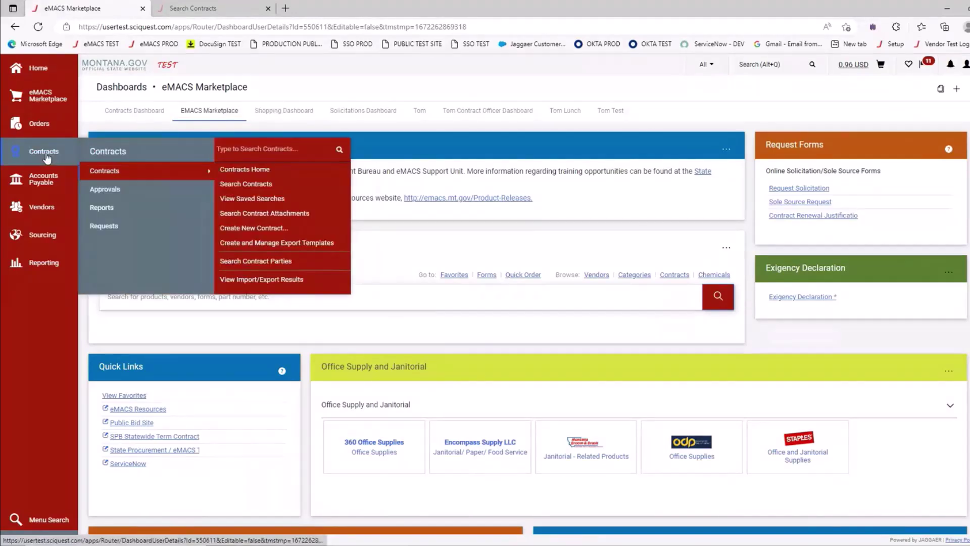
left_click(239, 186)
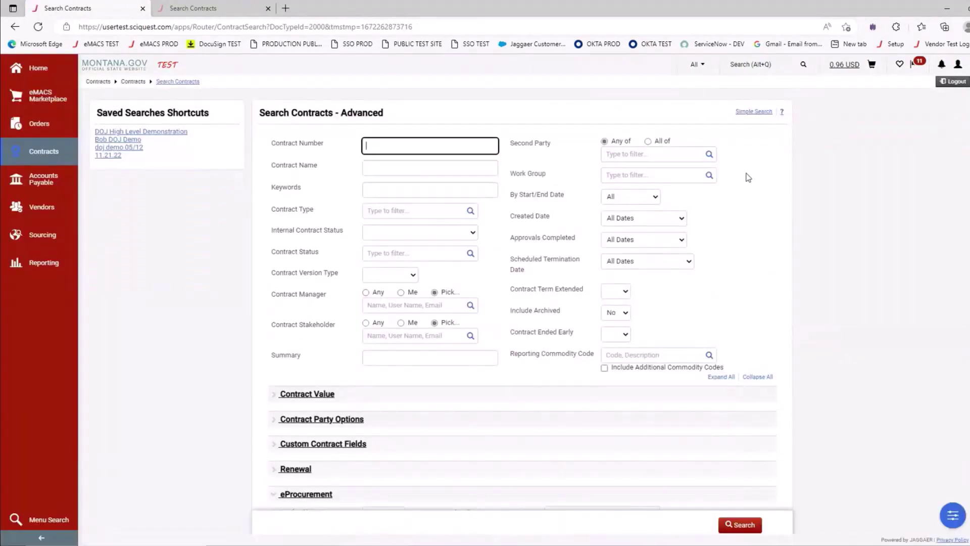
- Look at the simple contract search, return to the advanced search, and set the Contract Manager filter to Me
left_click(756, 111)
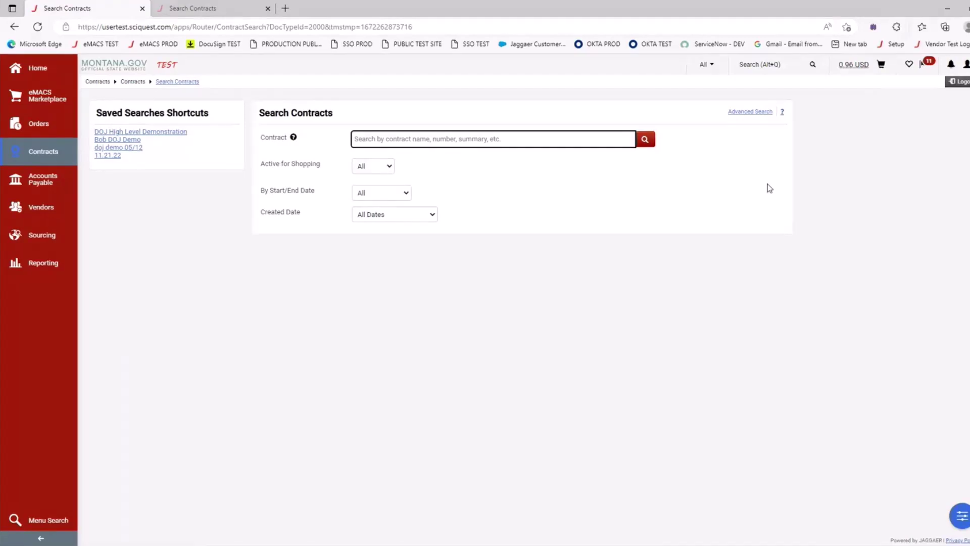
left_click(750, 112)
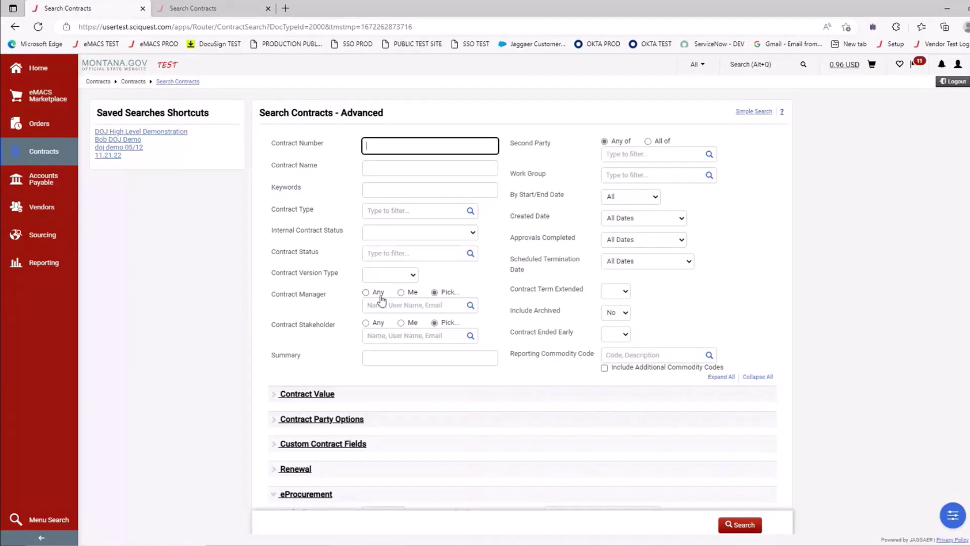
left_click(400, 292)
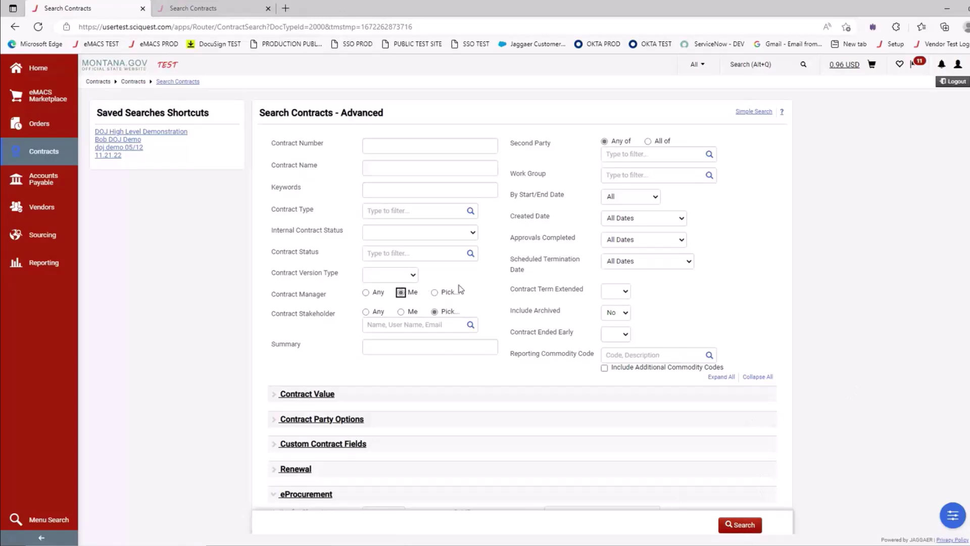
- Filter the advanced contract search by the status Executed: In Effect and set the contract number to 555
left_click(473, 257)
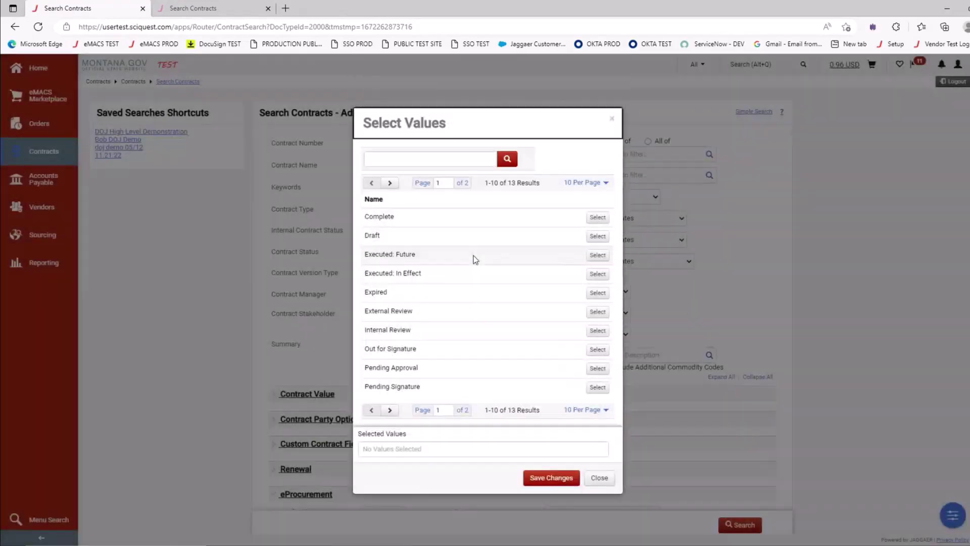
left_click(598, 274)
left_click(569, 477)
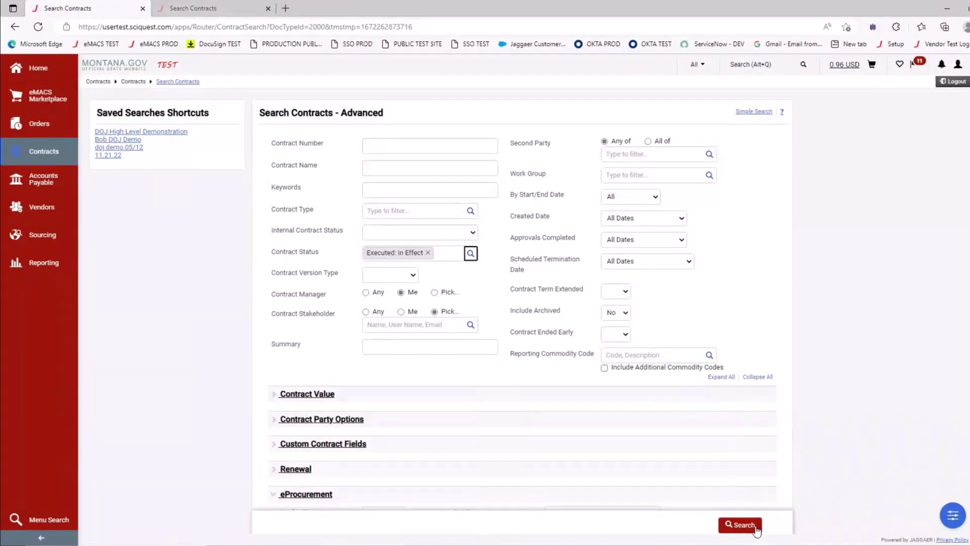
left_click(398, 147)
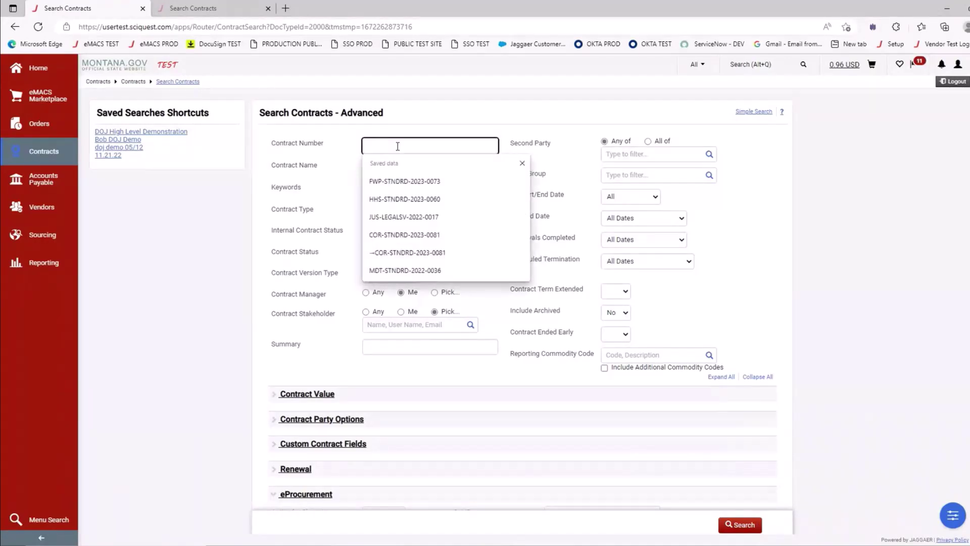
type("555")
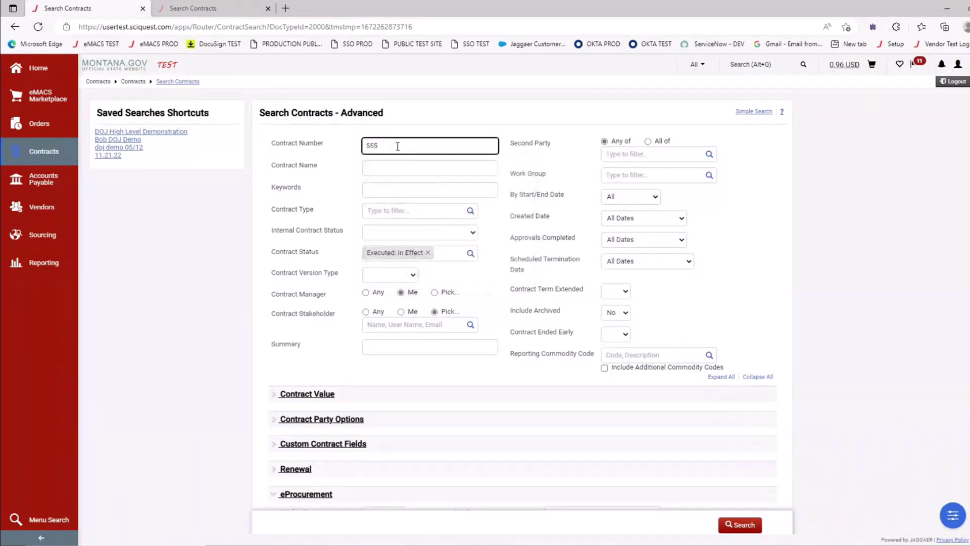
left_click(160, 255)
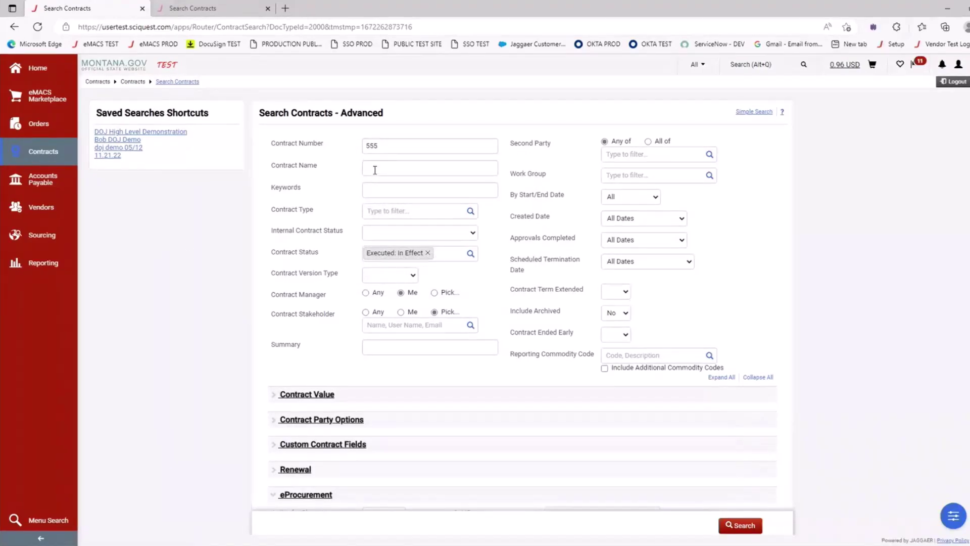
- Expand all advanced search sections and examine the available contract value, party, custom field and renewal filters
left_click(722, 377)
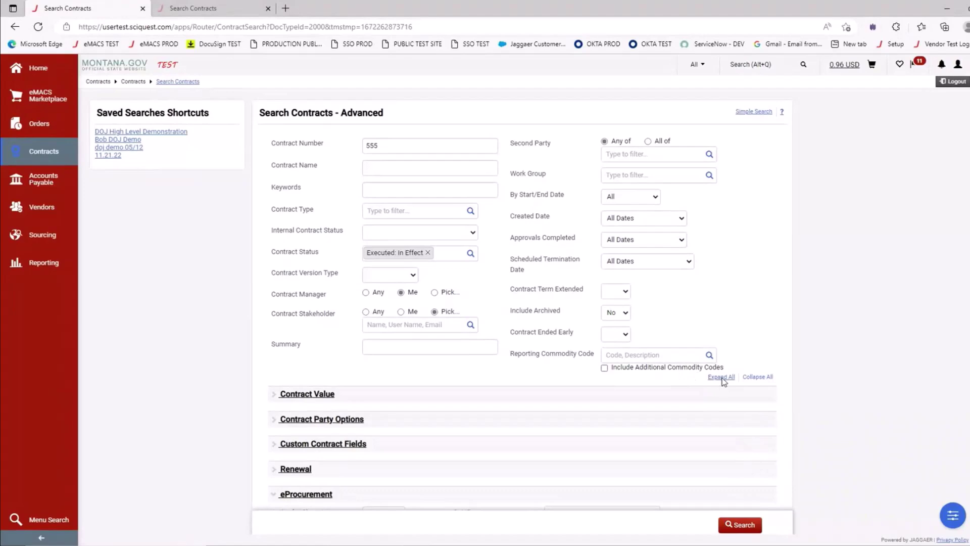
scroll(649, 351, "down", 10)
scroll(457, 331, "up", 15)
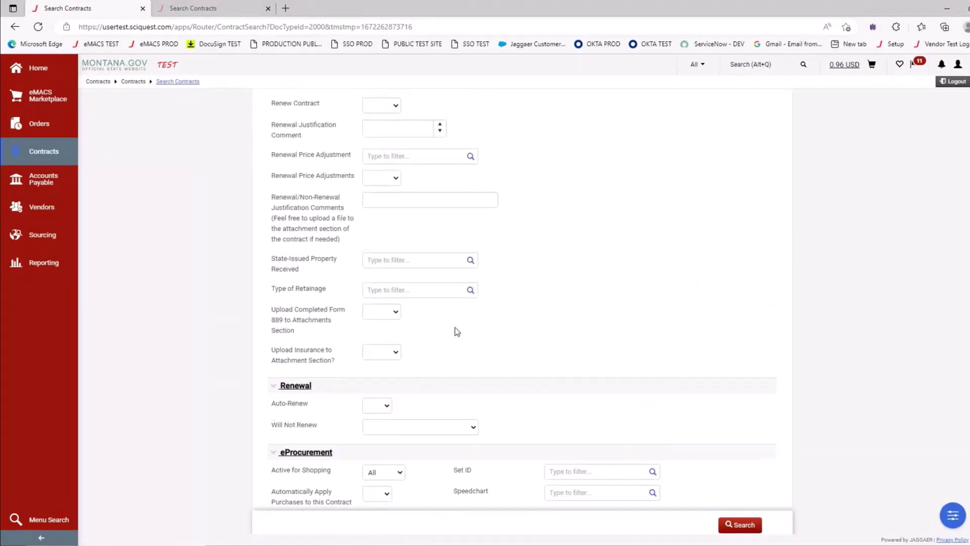
scroll(457, 331, "up", 10)
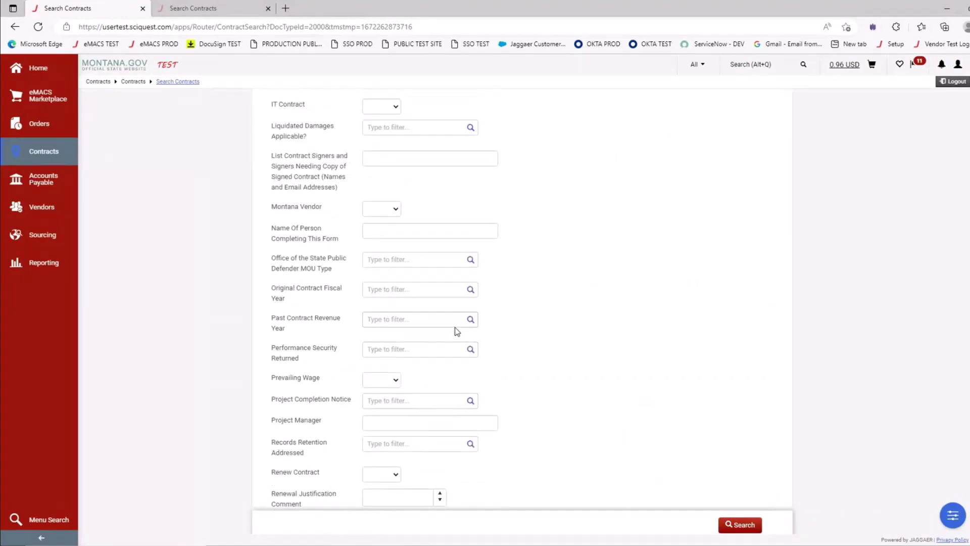
scroll(457, 331, "up", 10)
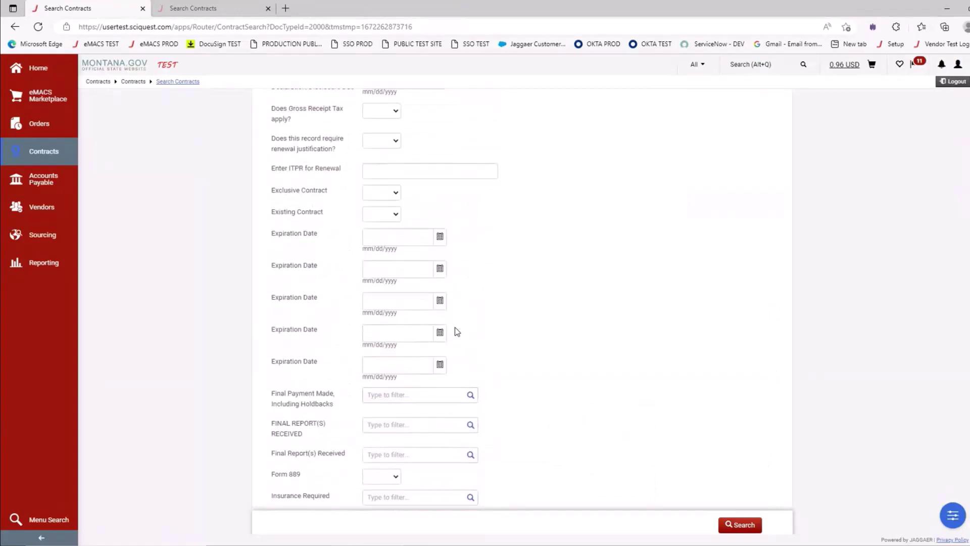
scroll(456, 326, "up", 6)
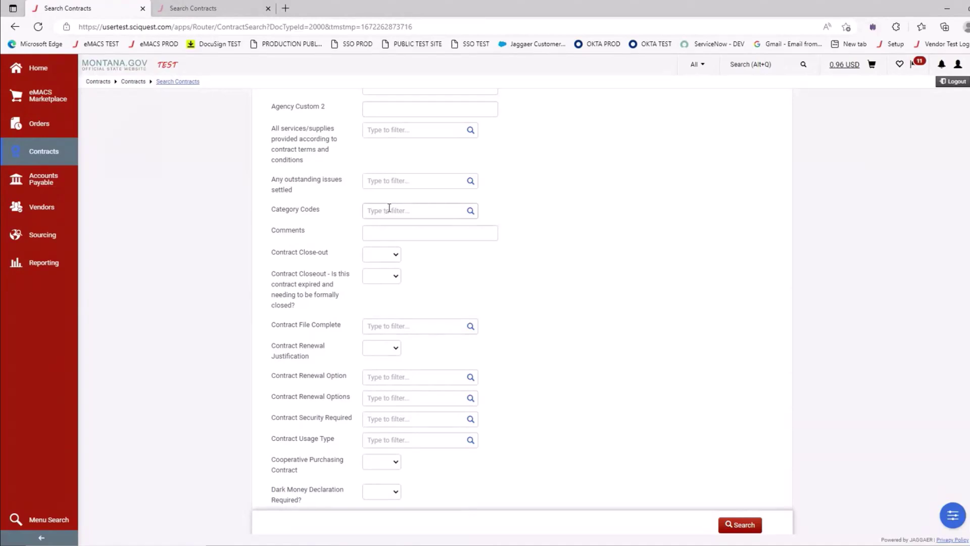
scroll(388, 210, "down", 6)
scroll(389, 212, "down", 7)
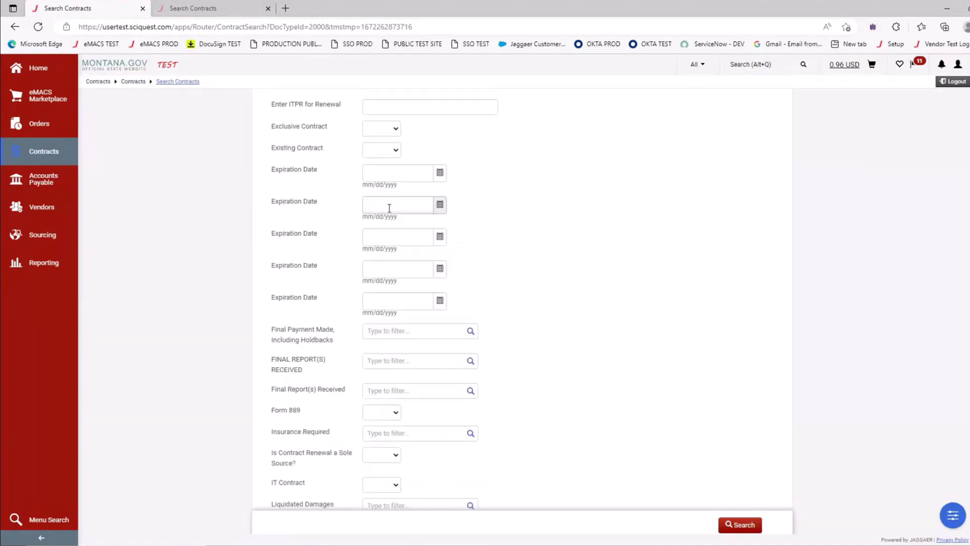
scroll(389, 211, "down", 11)
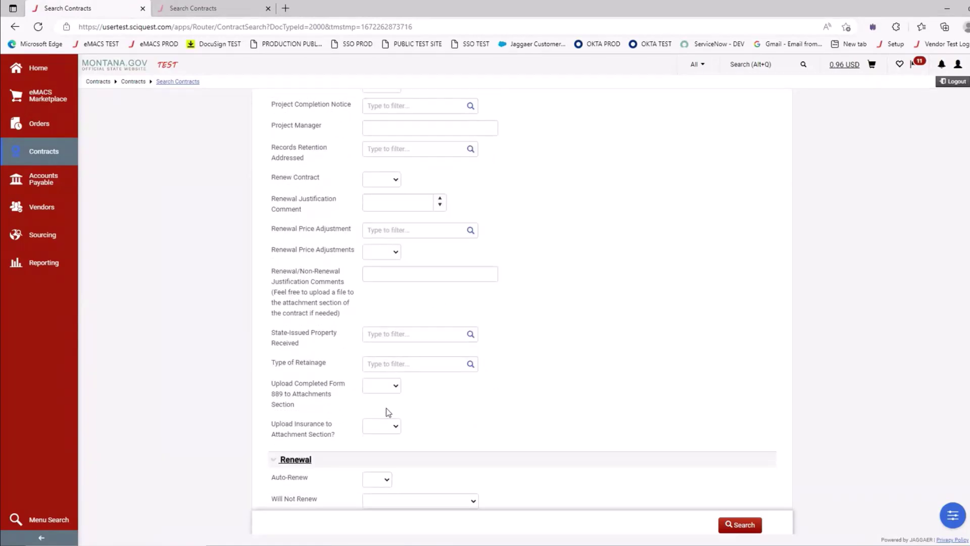
scroll(388, 394, "up", 20)
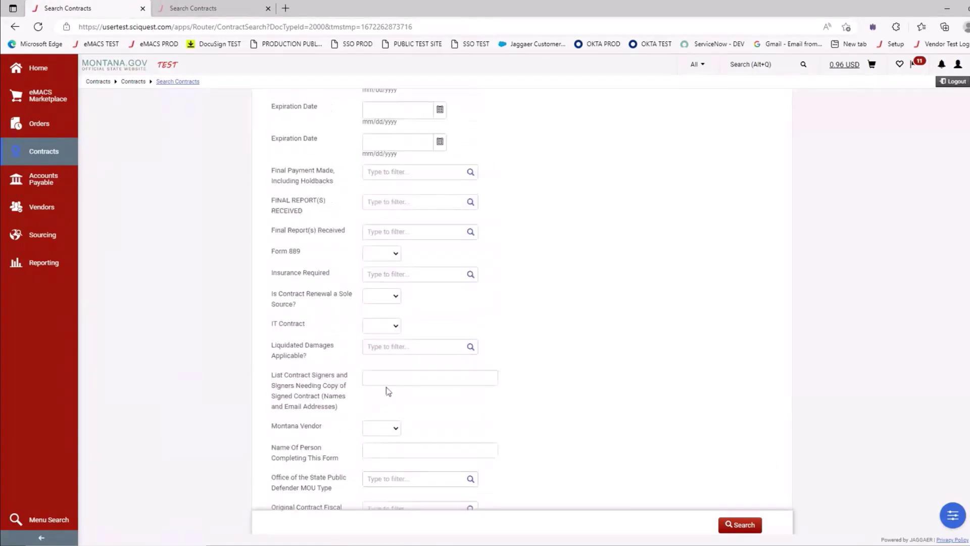
scroll(388, 392, "up", 10)
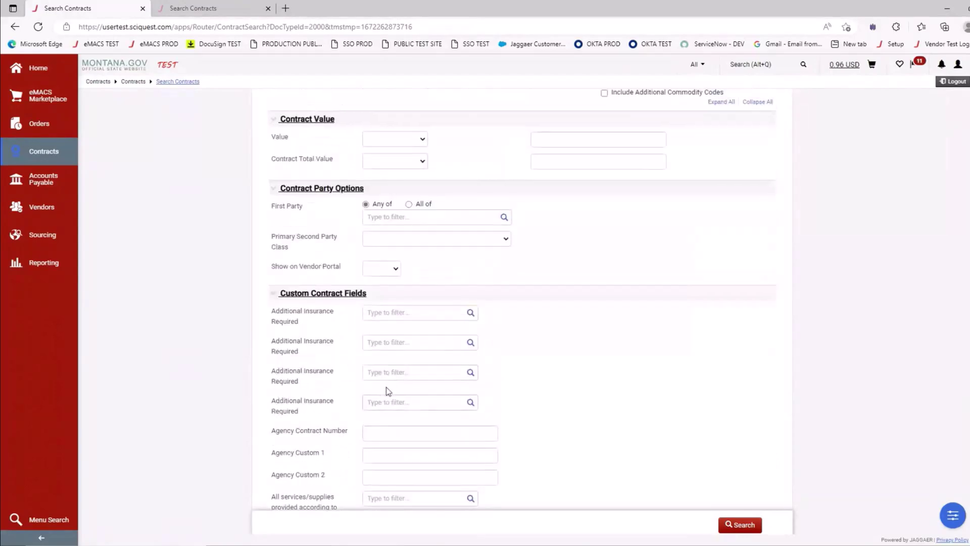
scroll(387, 399, "up", 6)
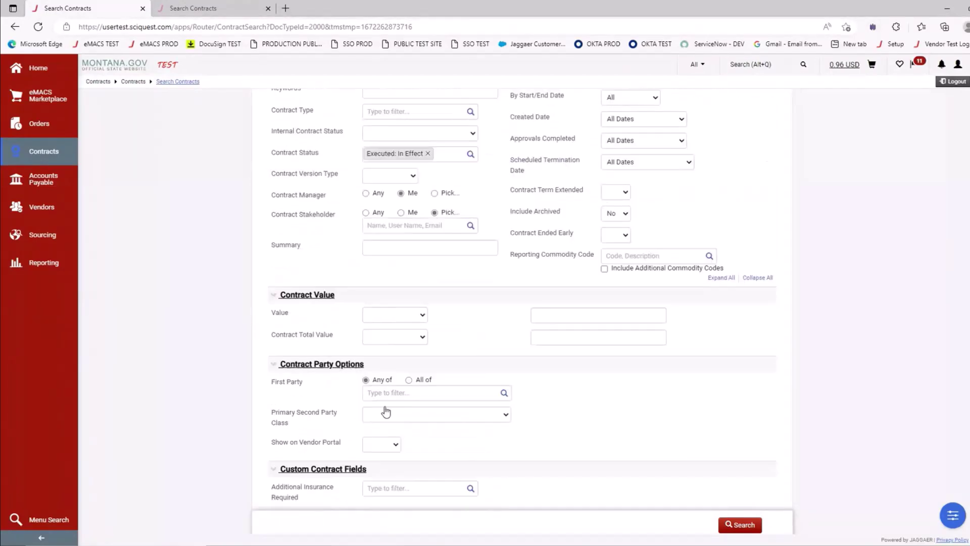
scroll(384, 411, "down", 3)
scroll(382, 416, "down", 5)
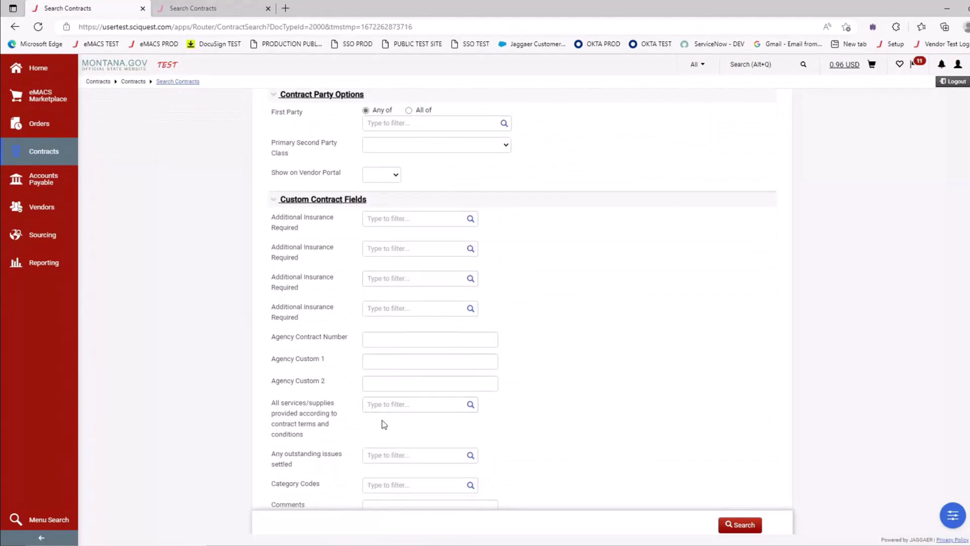
left_click(384, 363)
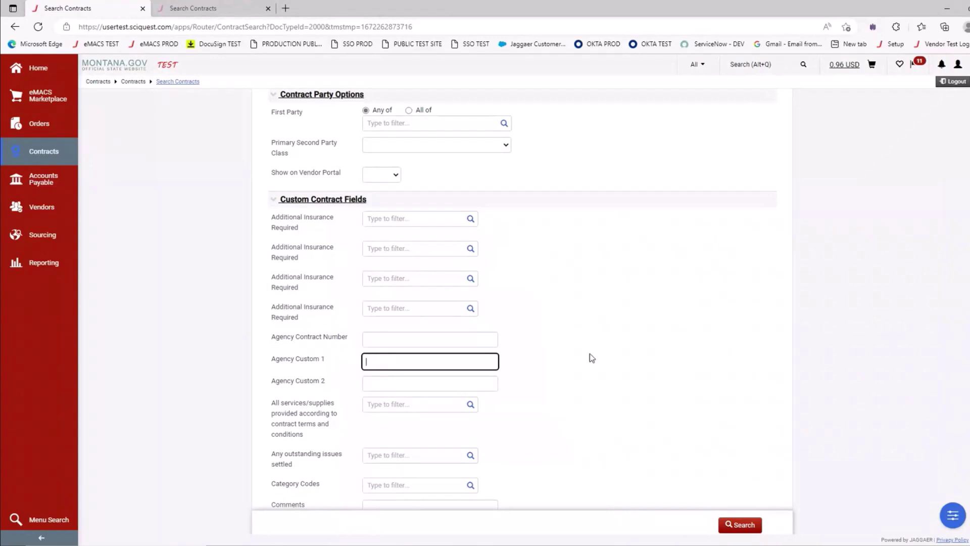
scroll(589, 351, "up", 4)
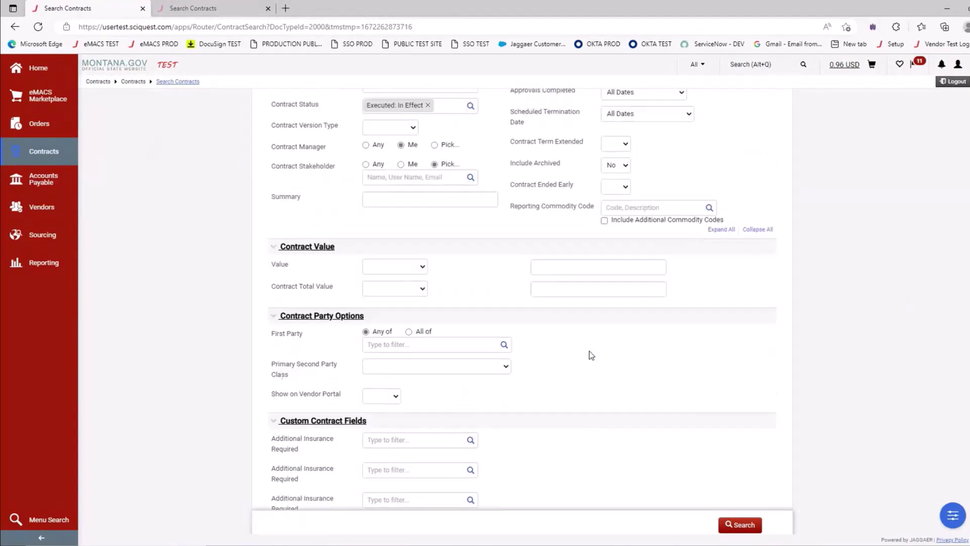
scroll(589, 351, "up", 3)
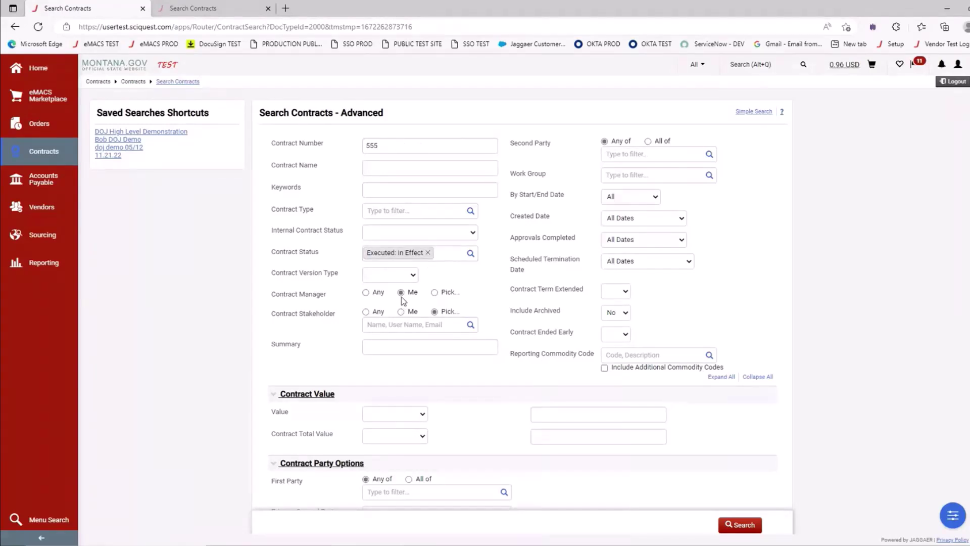
- Run the contract search and start over from a blank advanced form with Contract Manager set to Me
left_click(740, 525)
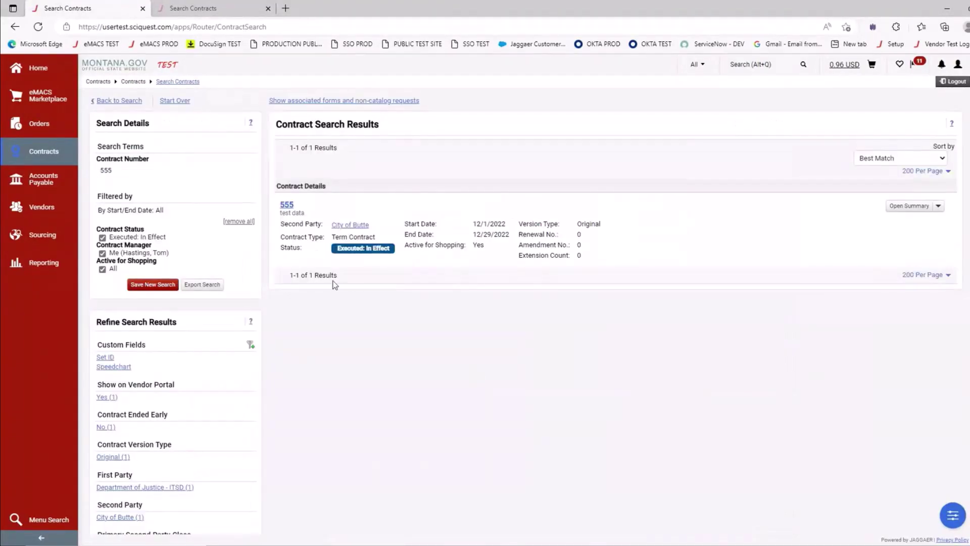
left_click(178, 101)
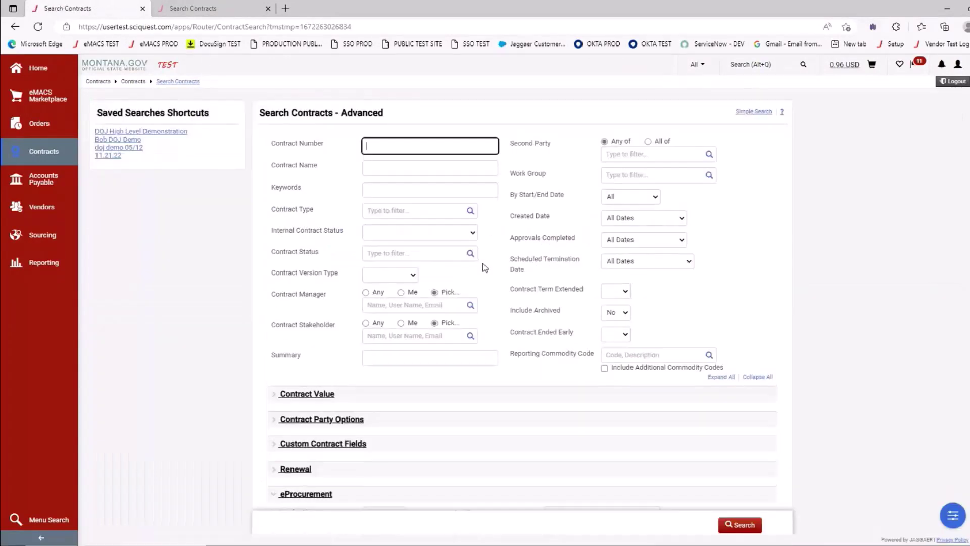
left_click(400, 292)
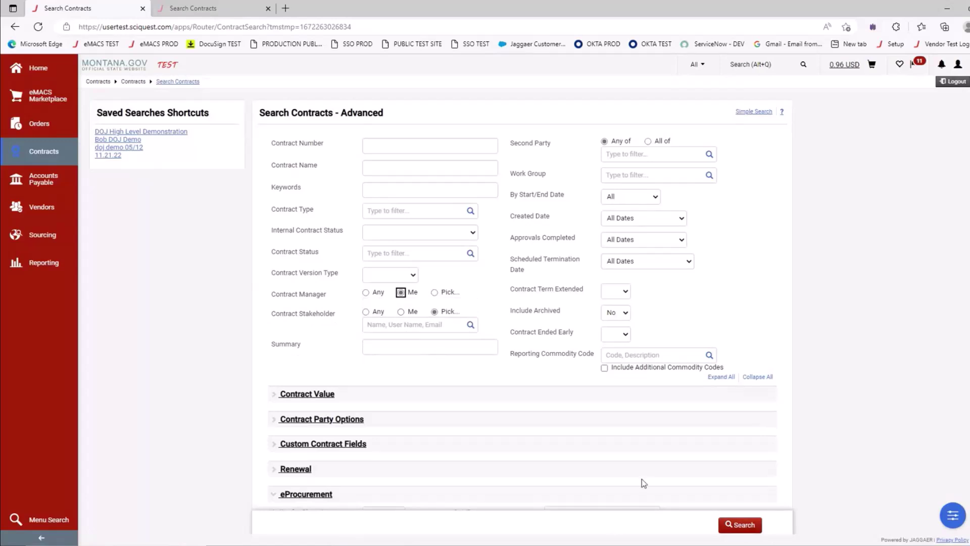
- Try the Active option of the eProcurement filter Active for Shopping and restore the filter to All
scroll(522, 425, "down", 3)
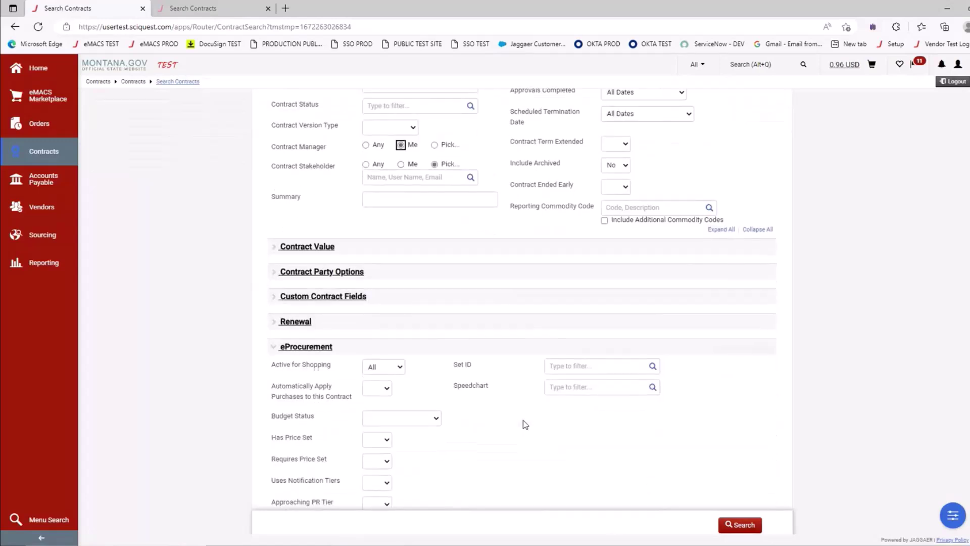
left_click(399, 367)
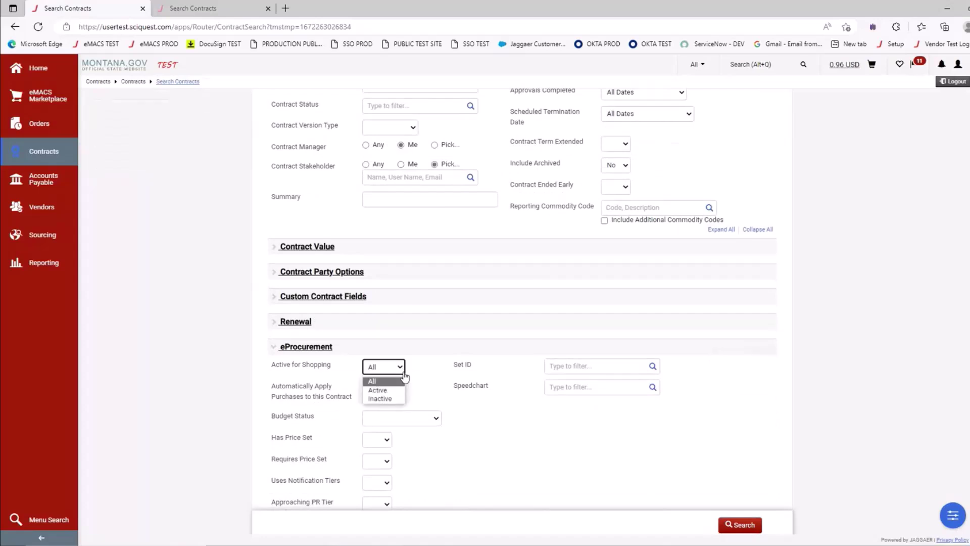
left_click(396, 392)
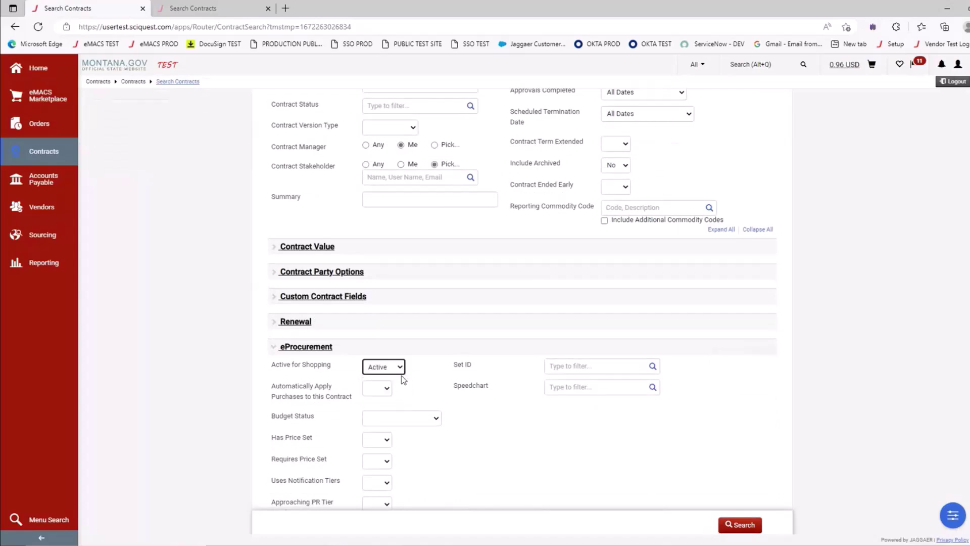
left_click(400, 367)
left_click(399, 380)
- Search for contract number 555, open the contract from the results, and look at its parties and dates
scroll(580, 299, "up", 3)
left_click(401, 144)
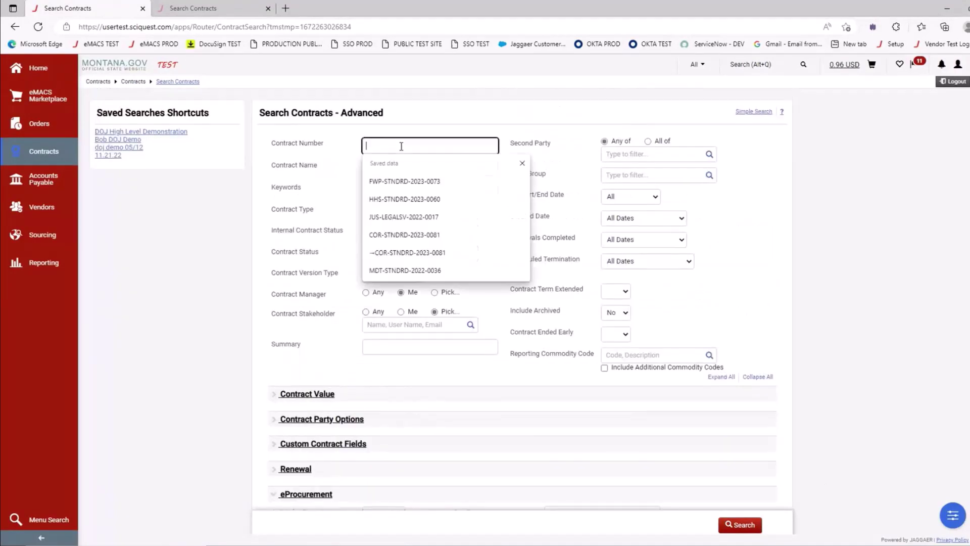
type("555")
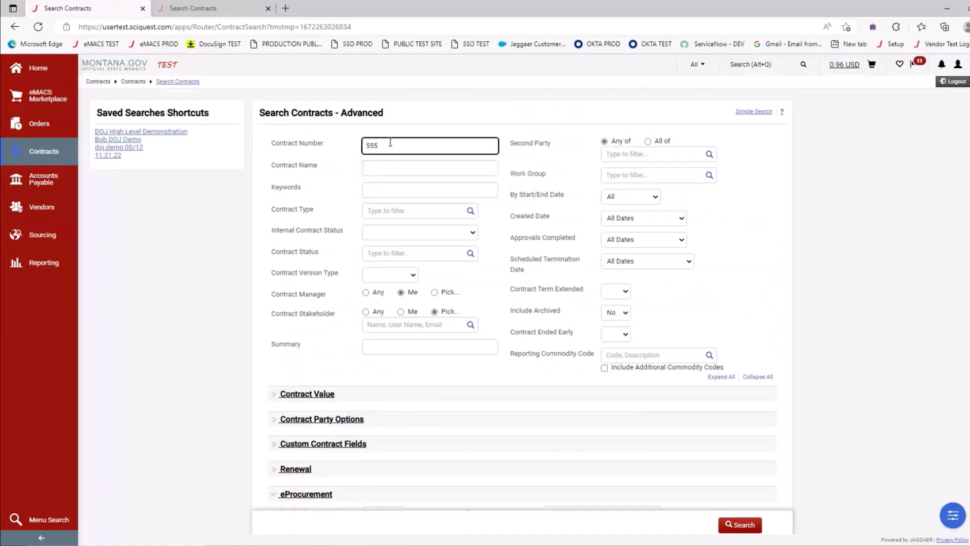
left_click(737, 524)
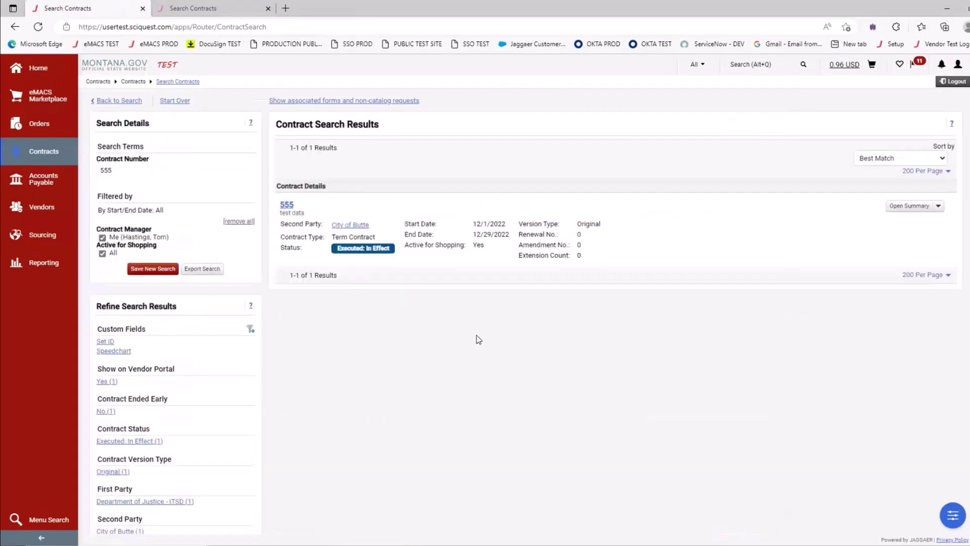
left_click(288, 207)
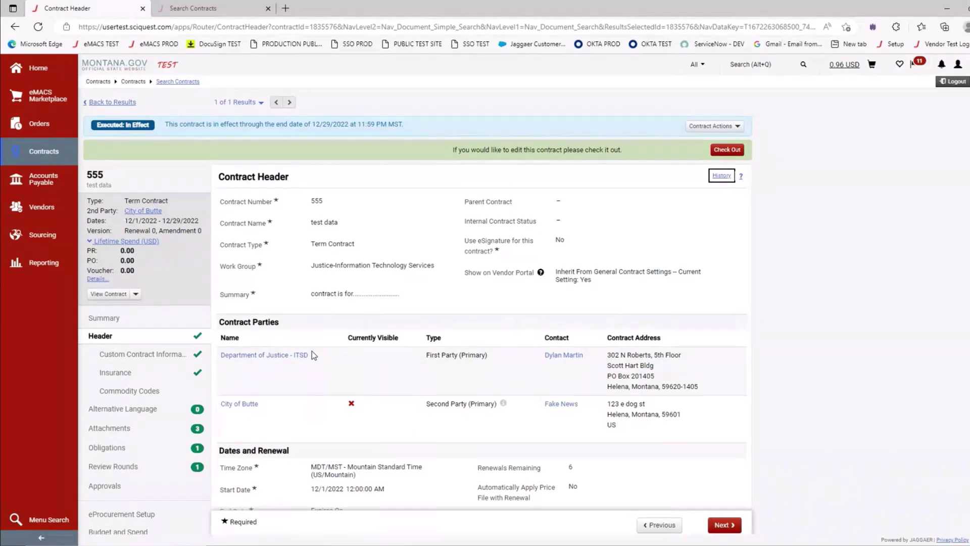
scroll(368, 325, "down", 3)
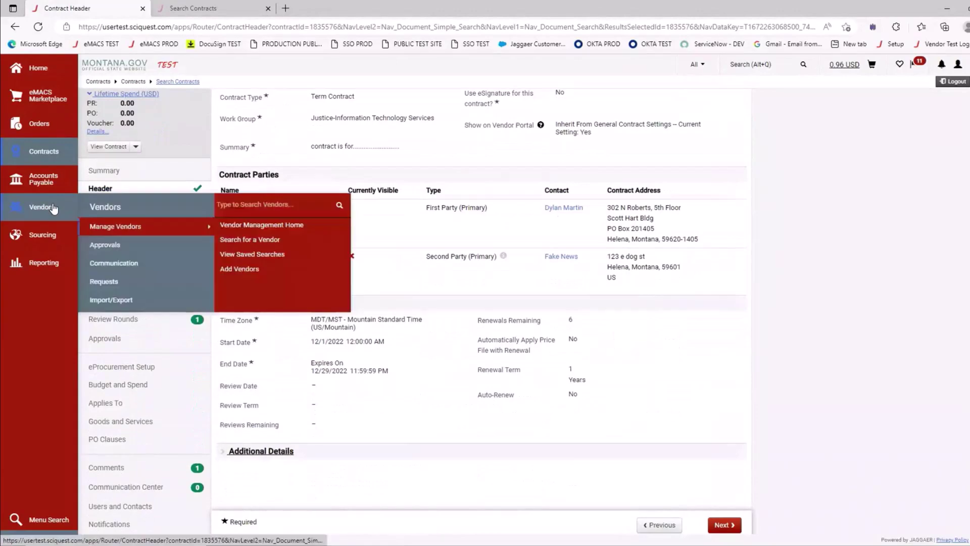
- Switch to the other Search Contracts browser tab, dismiss its value selection, and open the vendor search page
left_click(188, 9)
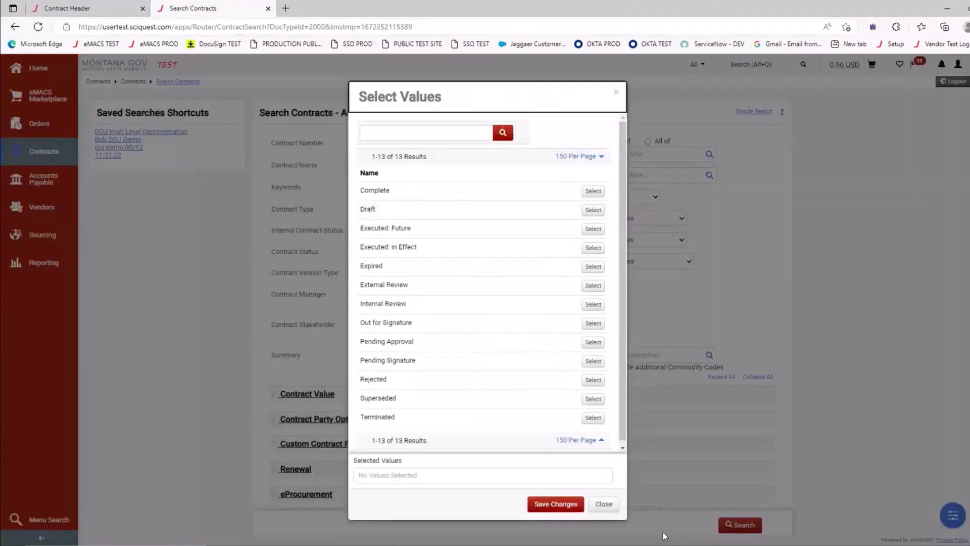
left_click(602, 504)
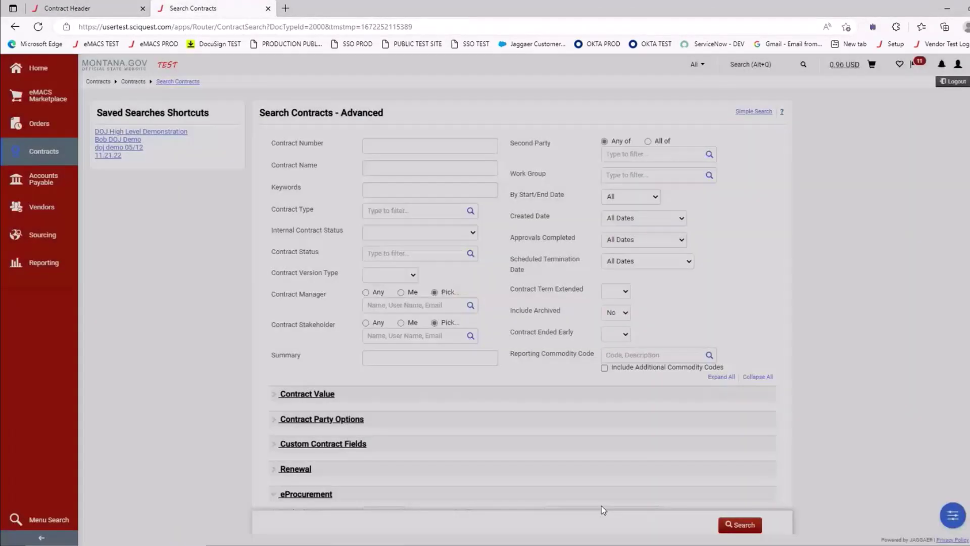
mouse_move(38, 213)
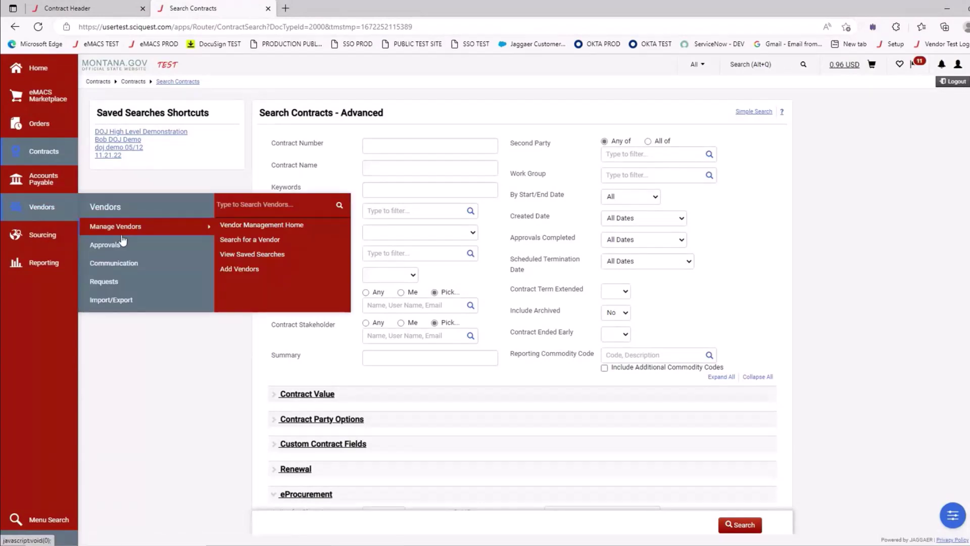
left_click(256, 244)
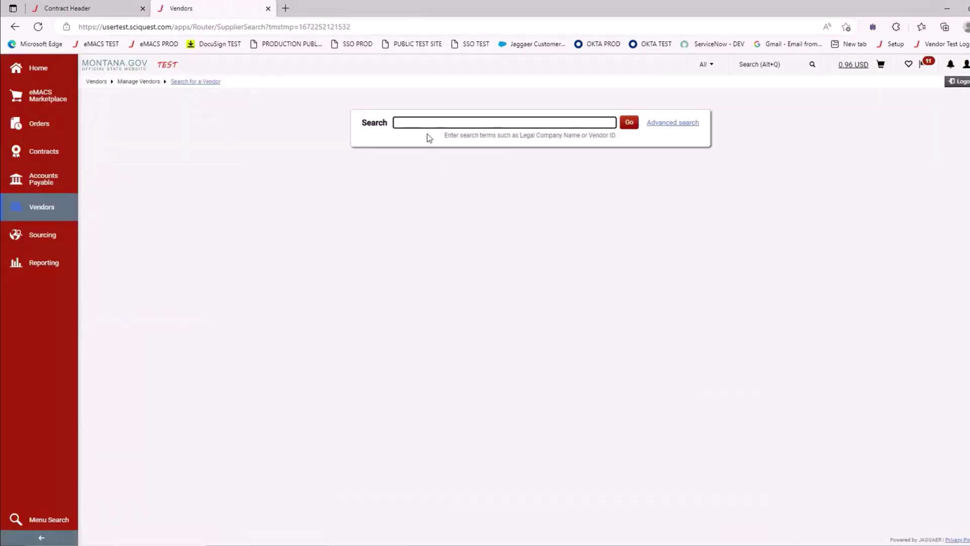
- Search the vendors for "city of butte"
left_click(426, 124)
type("acm")
key("BackSpace")
key("BackSpace")
key("BackSpace")
type("city of butte")
key("Return")
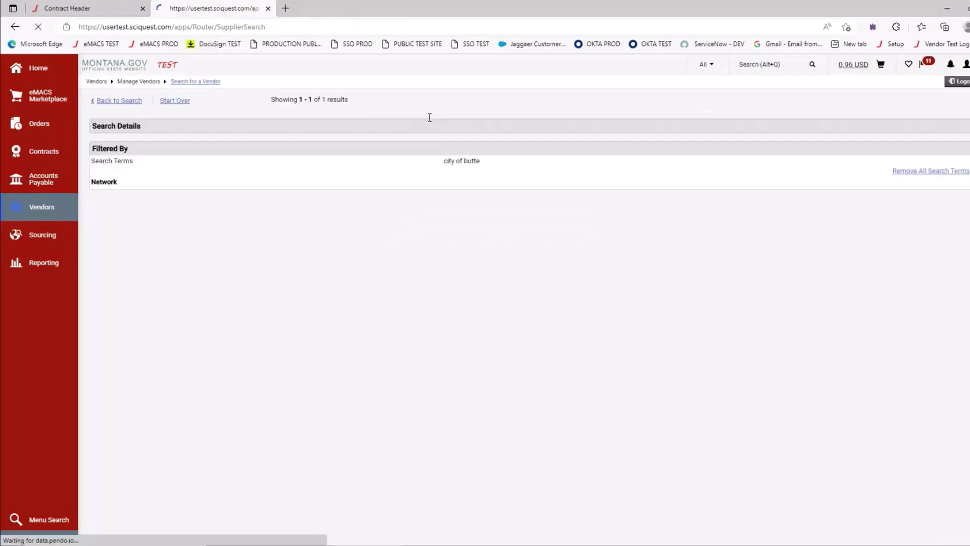
- Open the City of Butte vendor profile and look through its contracts under Legal and Compliance
left_click(315, 142)
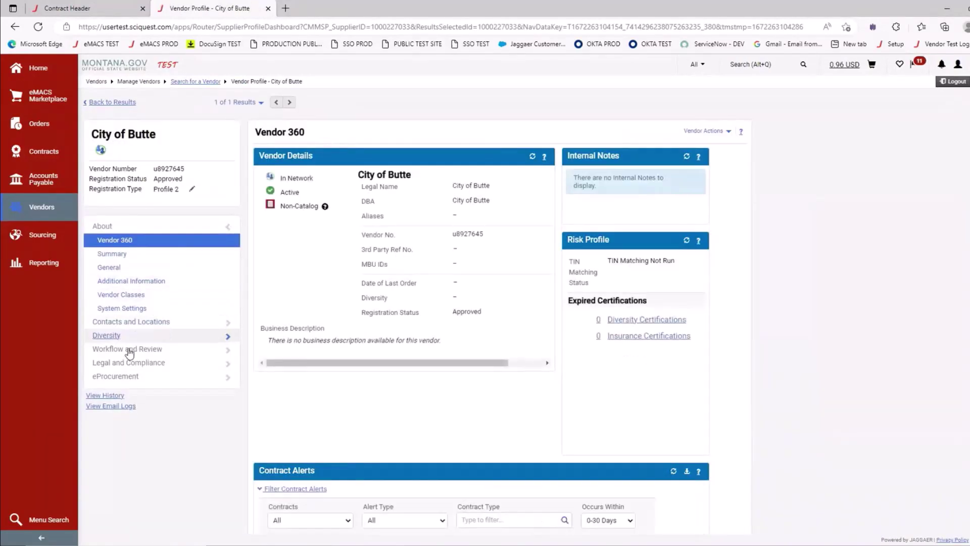
left_click(128, 367)
left_click(121, 377)
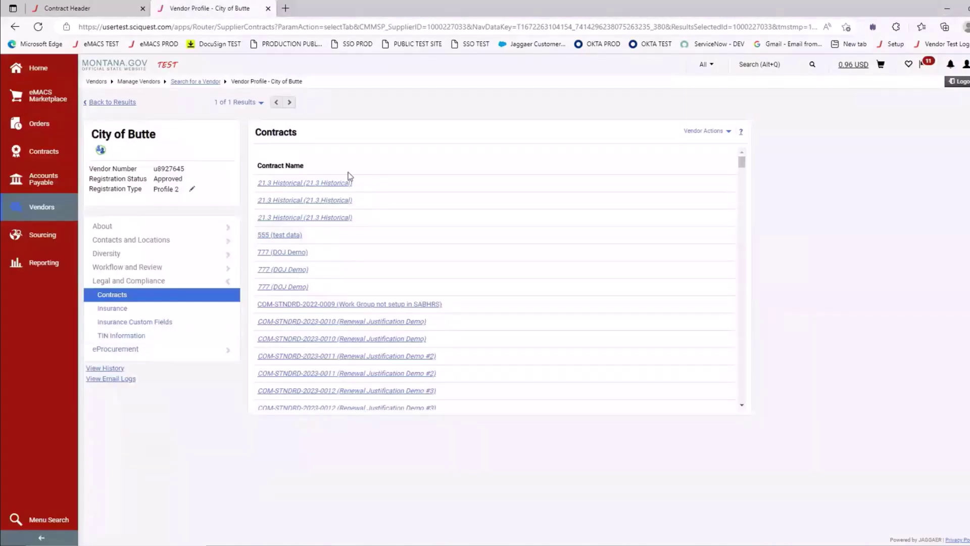
scroll(346, 231, "down", 2)
scroll(346, 231, "down", 5)
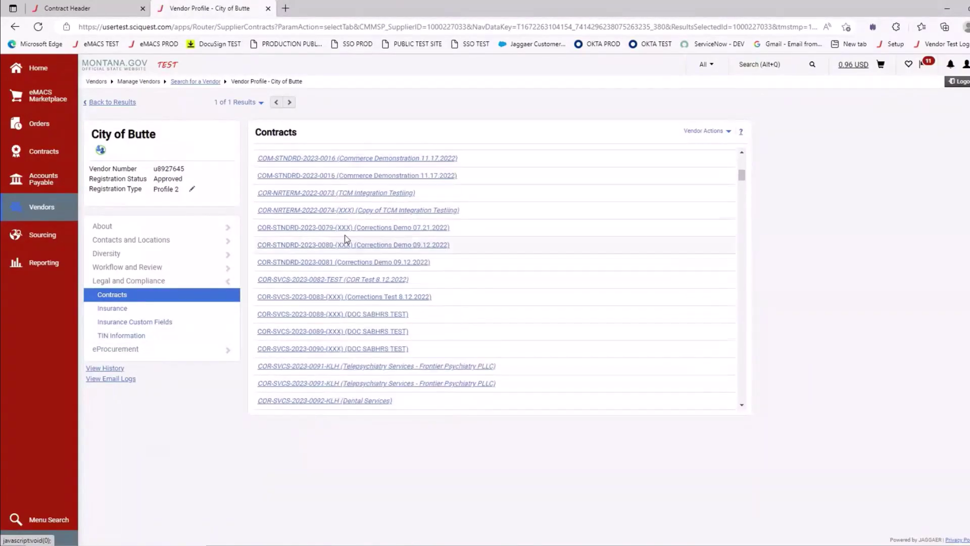
scroll(346, 239, "down", 3)
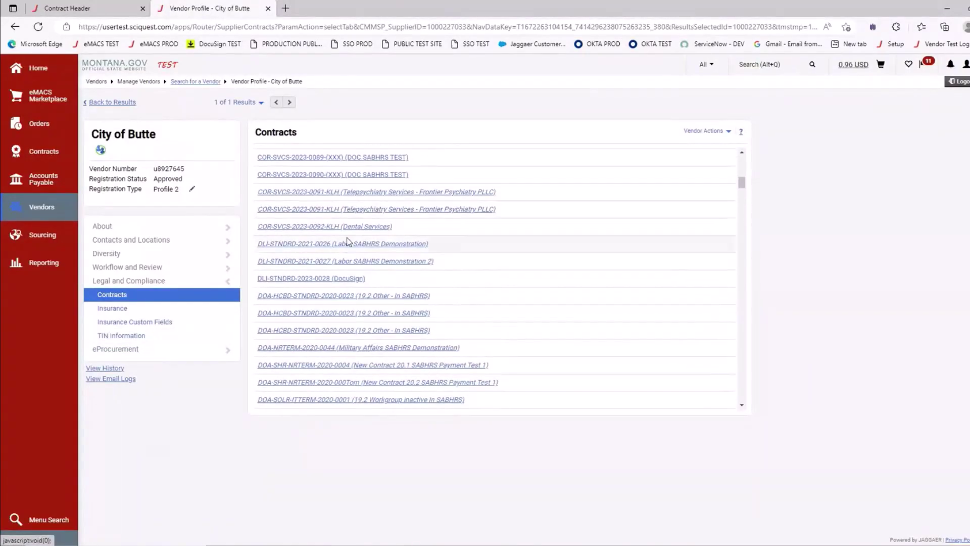
scroll(348, 243, "up", 6)
scroll(349, 241, "up", 4)
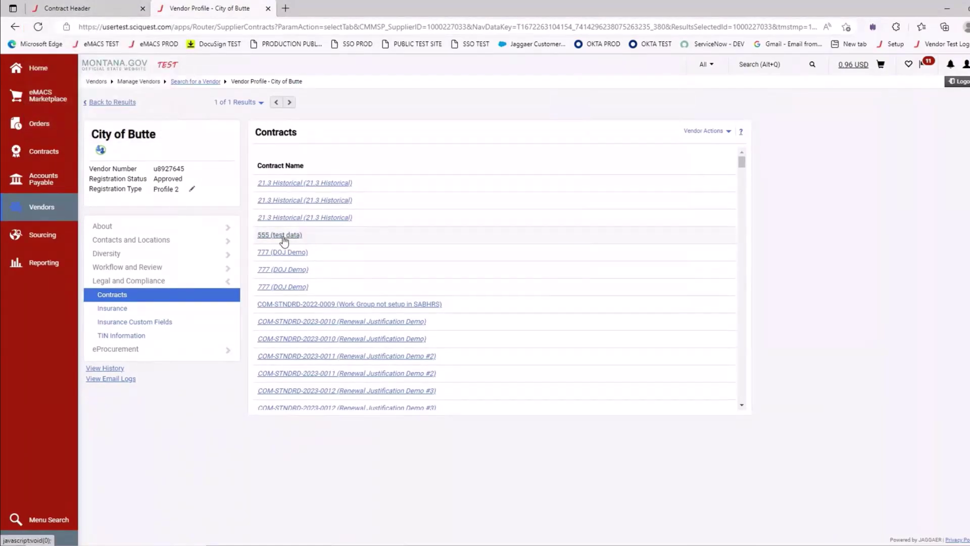
- Return to contract 555 in the other browser tab and review its Custom Contract Information
left_click(130, 13)
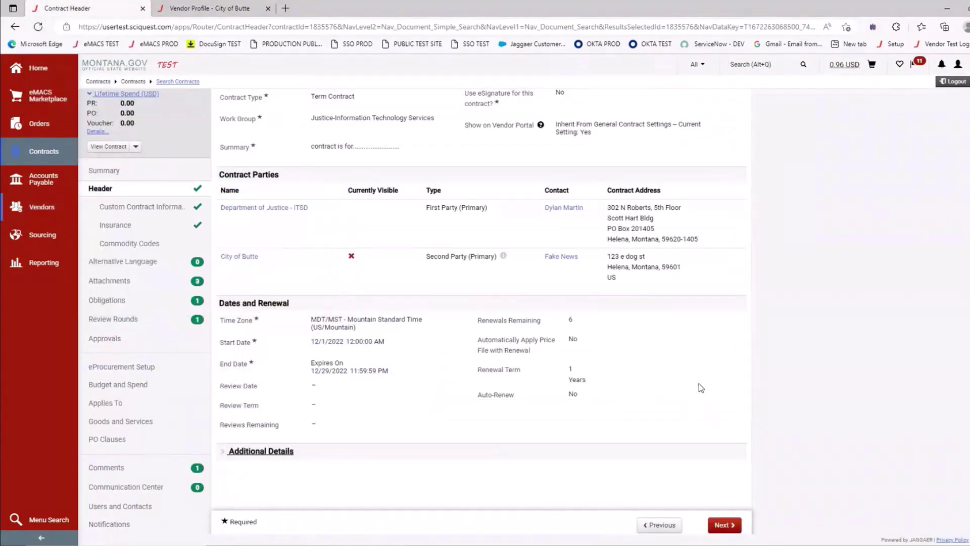
scroll(698, 387, "up", 3)
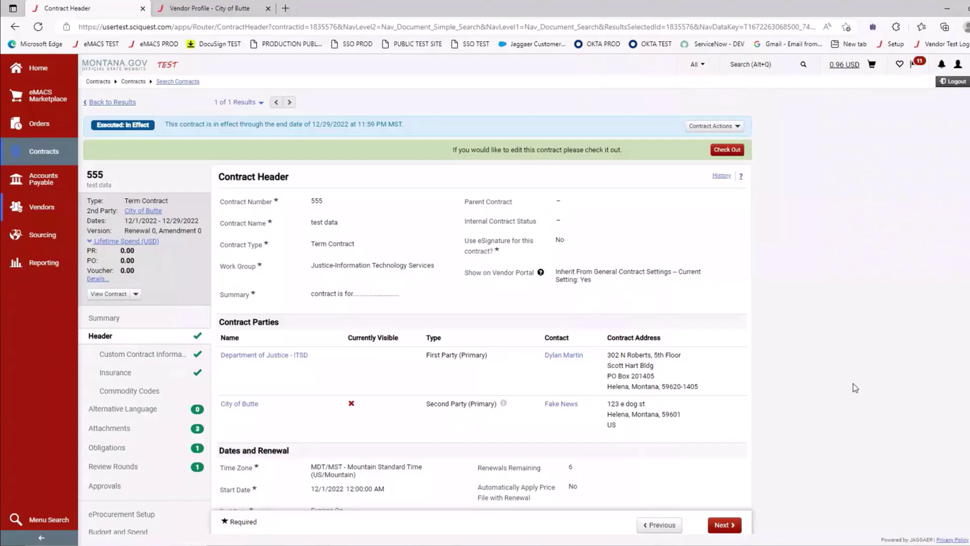
left_click(173, 356)
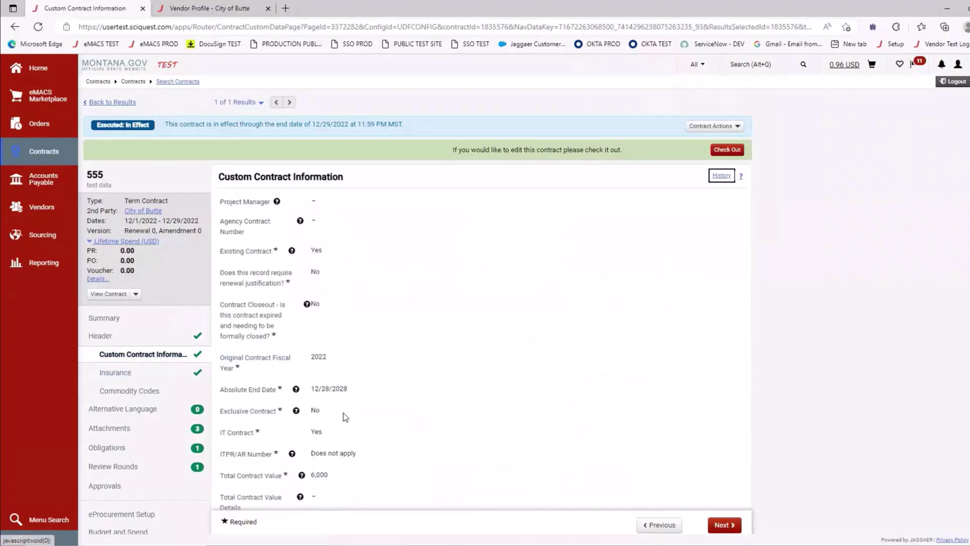
scroll(343, 413, "down", 2)
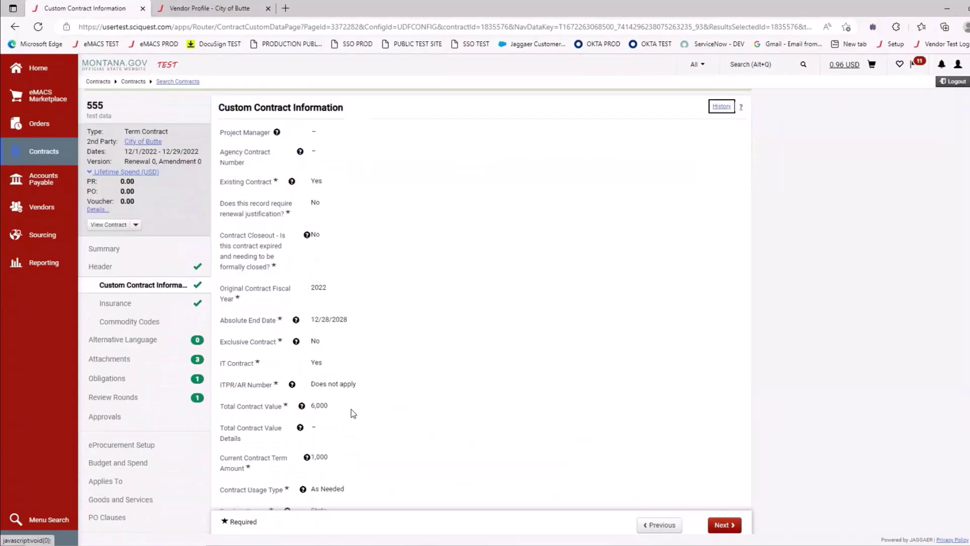
scroll(353, 413, "down", 2)
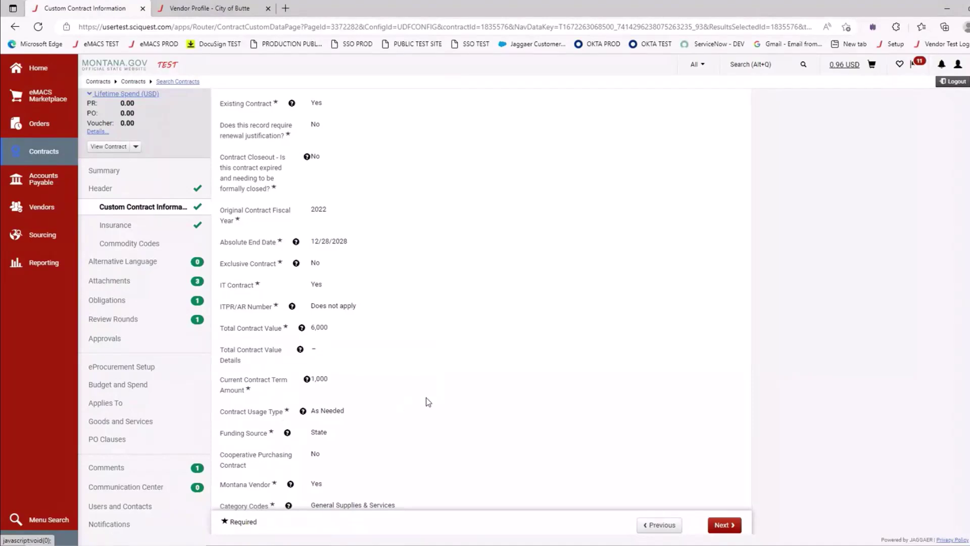
scroll(426, 397, "up", 4)
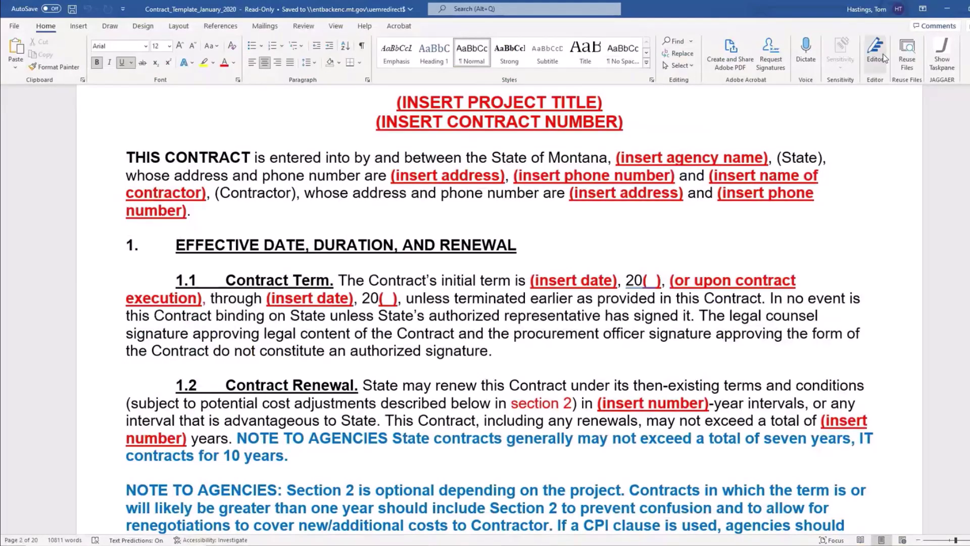
- Switch to the TCM Test Documents folder in File Explorer, view the Amendment 1 document, and close it
left_click(500, 541)
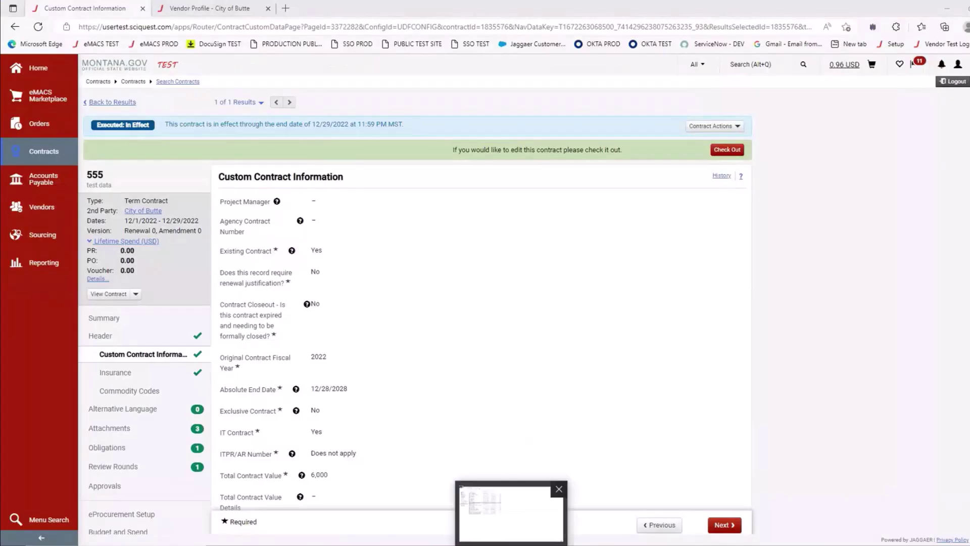
left_click(510, 513)
left_click(123, 136)
double_click(123, 135)
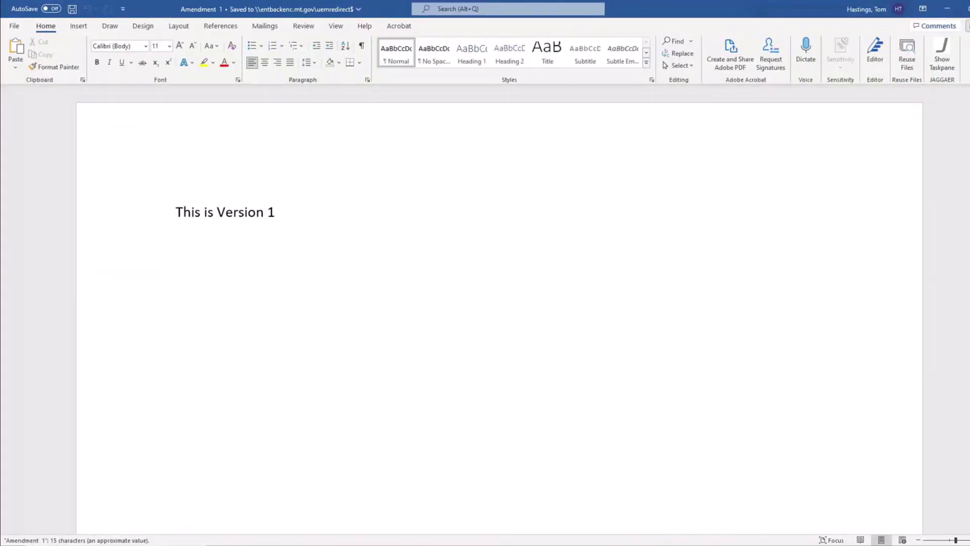
key("alt+F4")
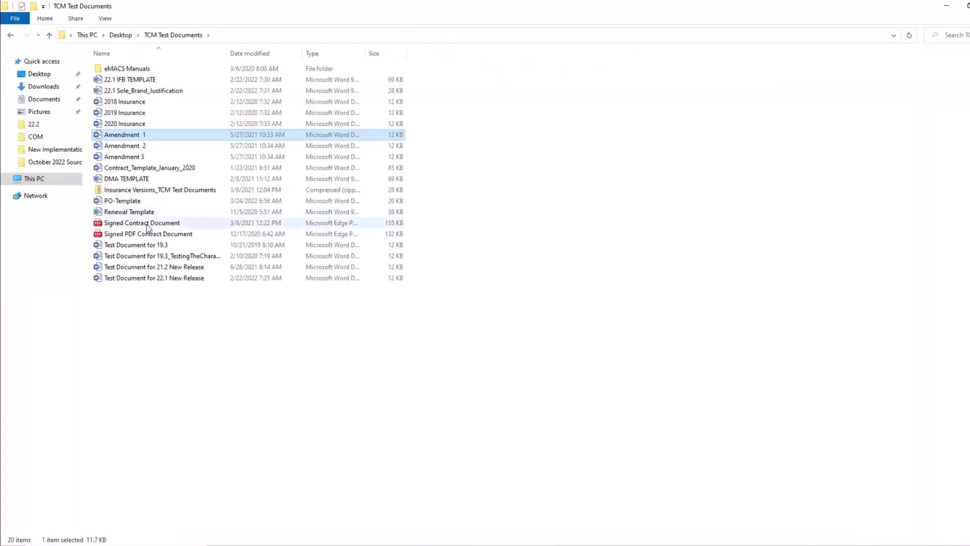
- Open the Renewal Template document as read-only and read through its amendment wording and signature blocks
double_click(145, 215)
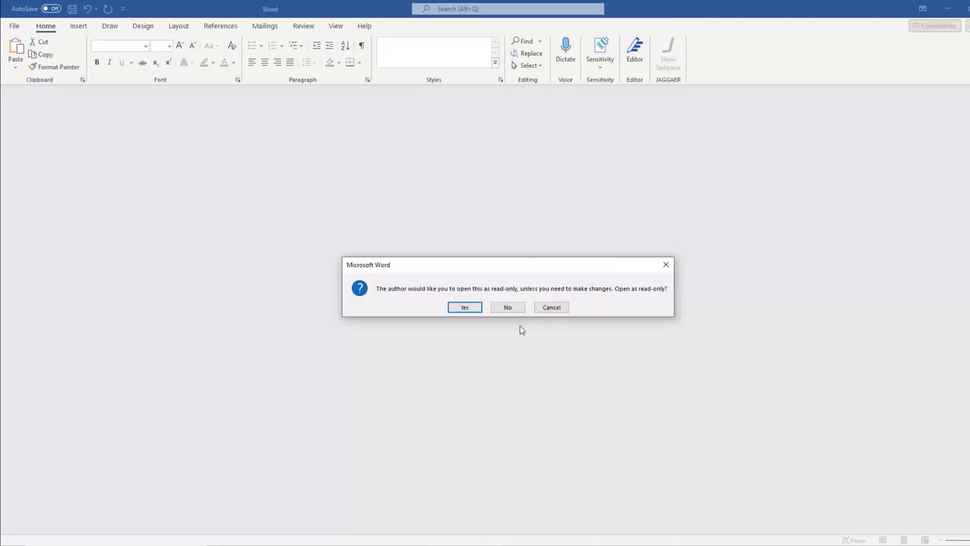
left_click(477, 308)
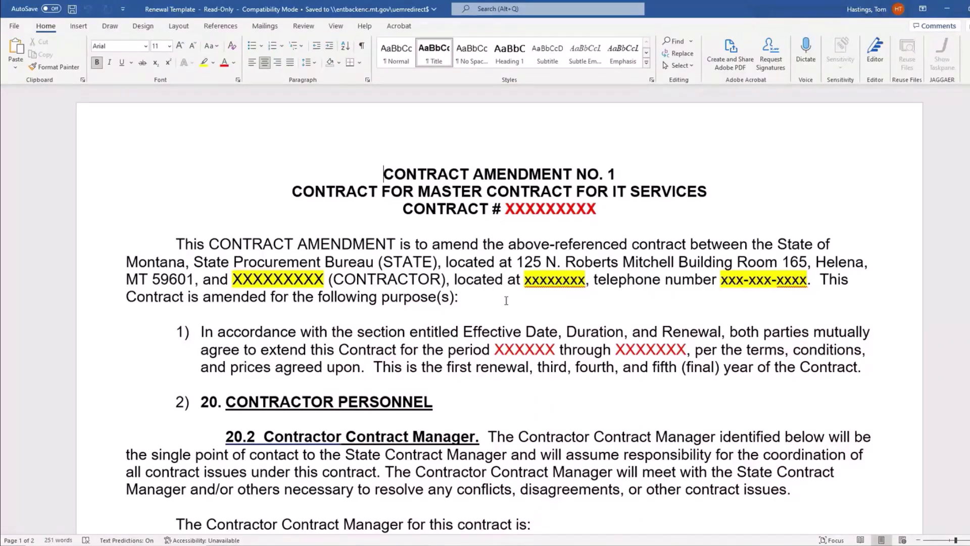
scroll(384, 288, "down", 1)
scroll(481, 315, "down", 7)
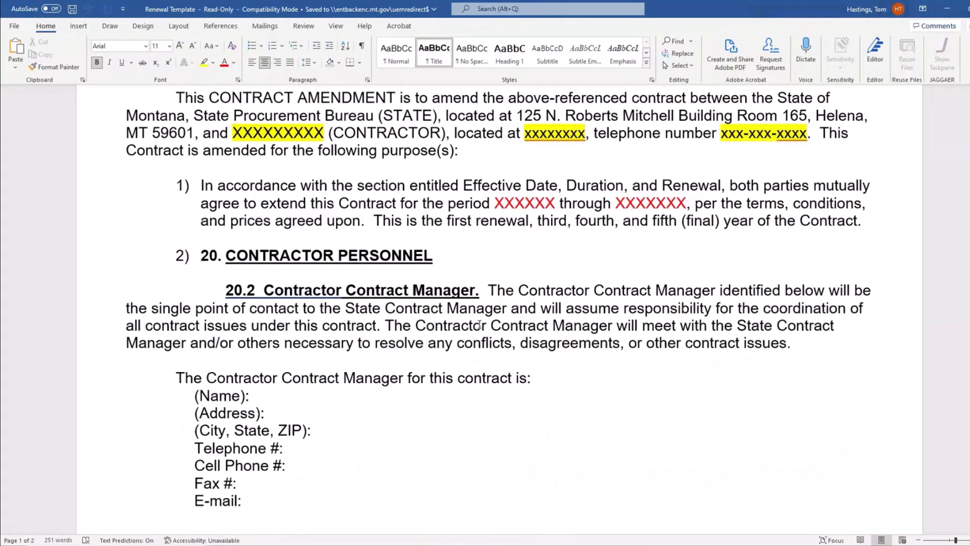
scroll(479, 326, "down", 9)
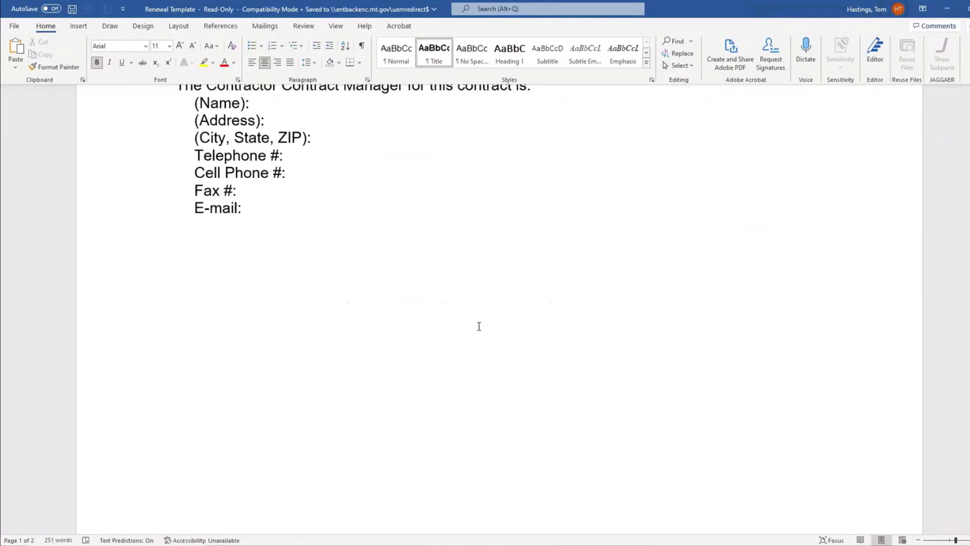
scroll(479, 326, "down", 2)
scroll(478, 326, "up", 2)
scroll(479, 326, "down", 3)
scroll(479, 327, "down", 2)
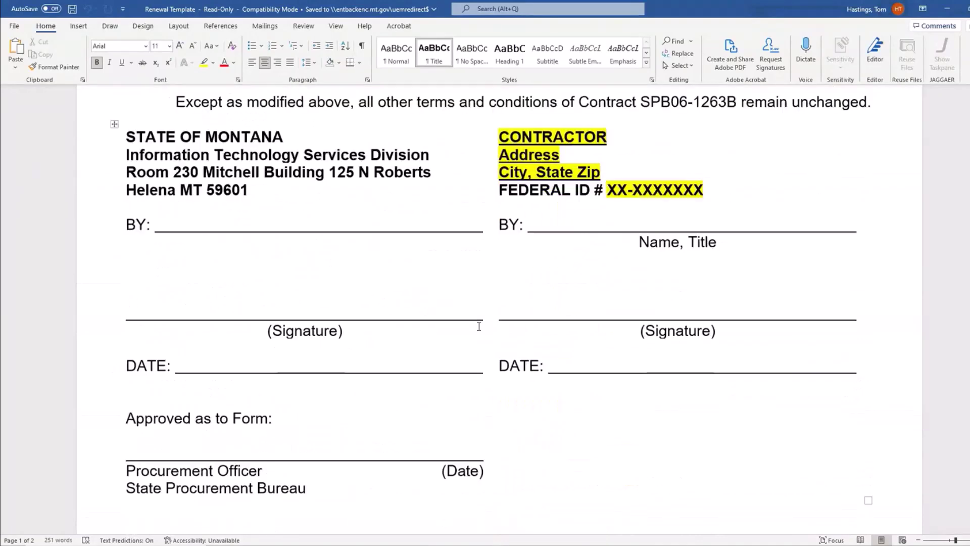
scroll(479, 325, "up", 6)
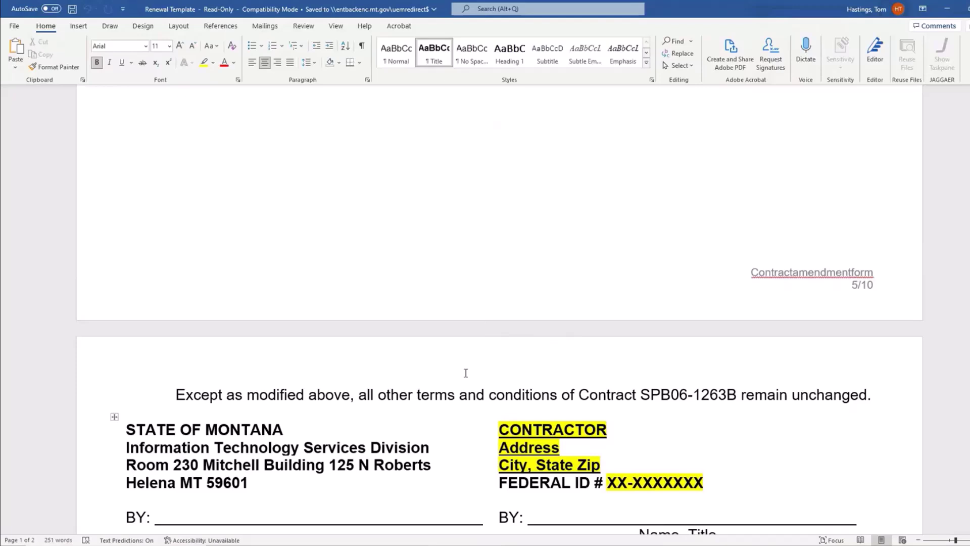
- Switch back to Microsoft Edge and create an amendment of contract 555 that includes the latest attachment versions
mouse_move(367, 544)
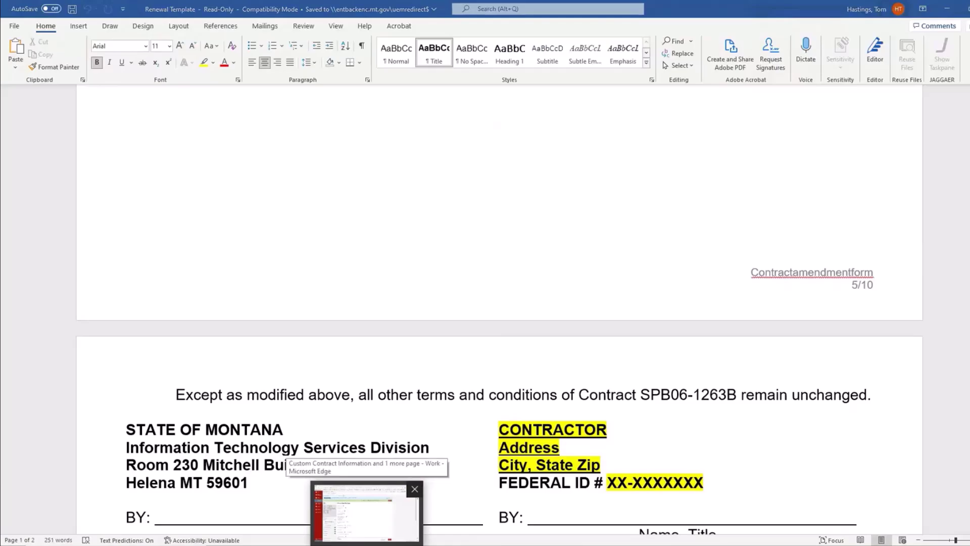
left_click(365, 513)
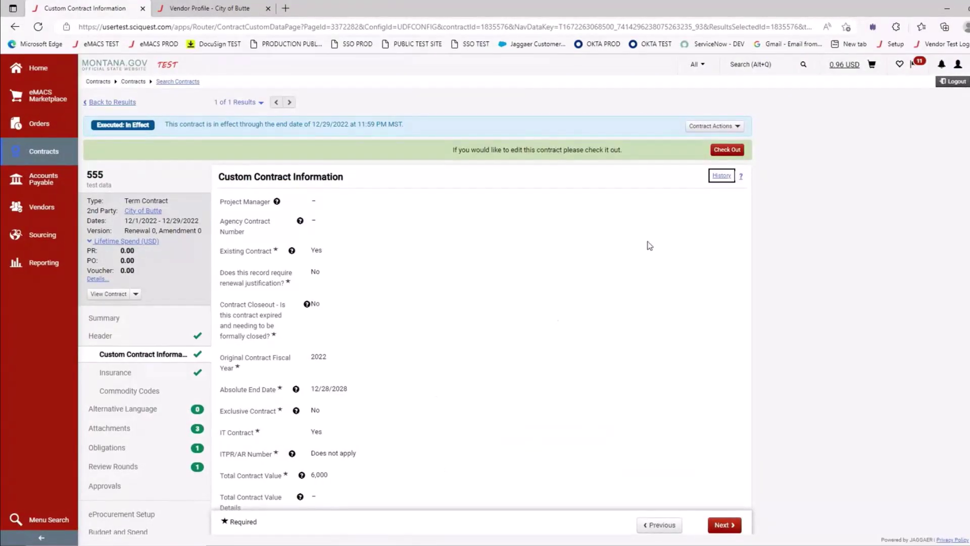
left_click(723, 128)
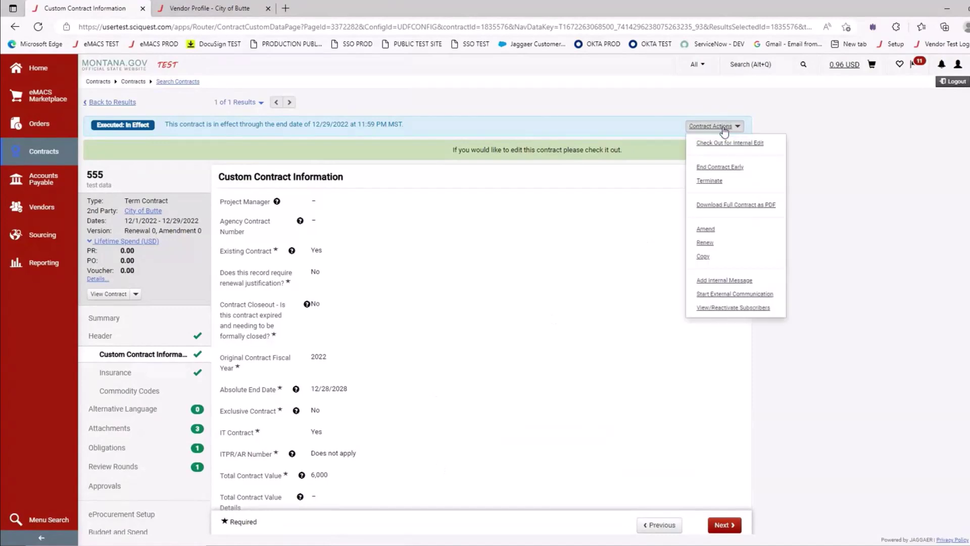
left_click(722, 233)
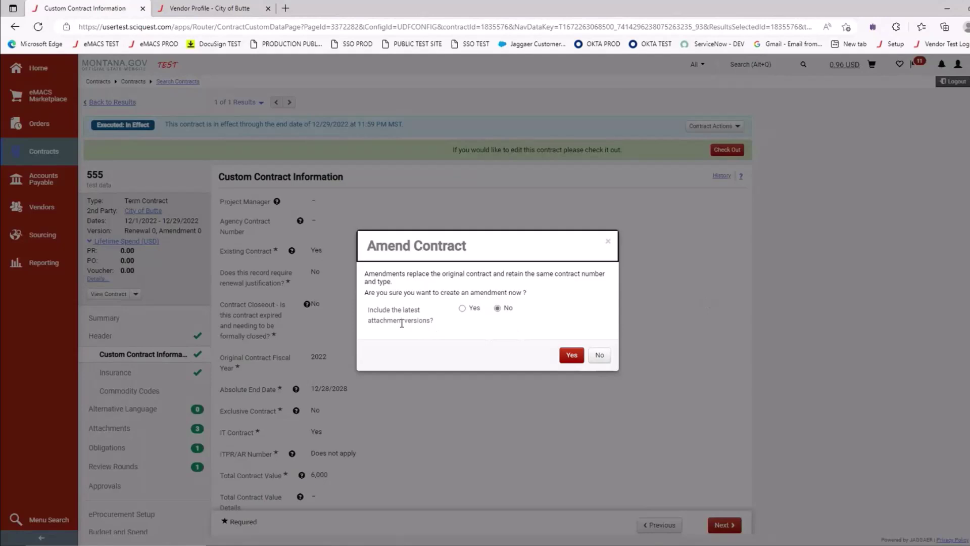
left_click(462, 309)
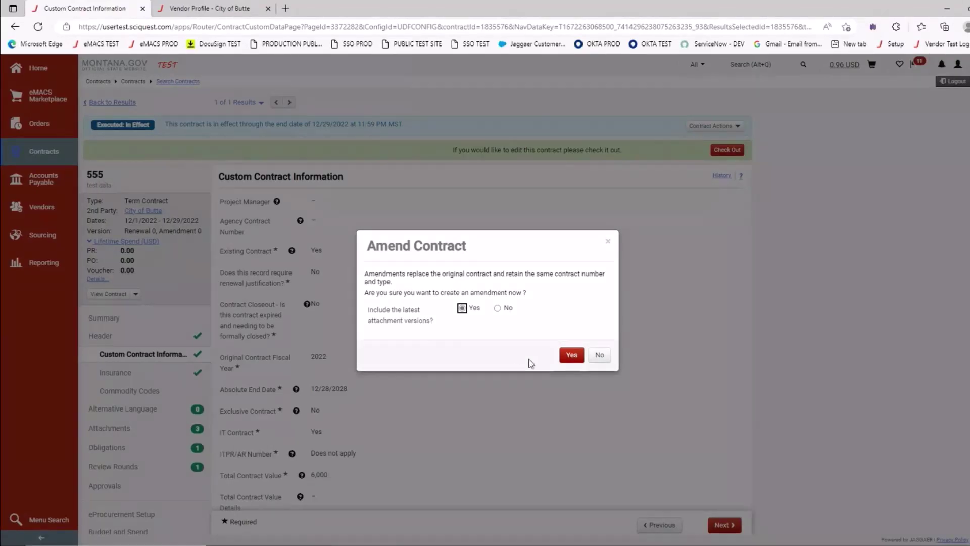
left_click(579, 360)
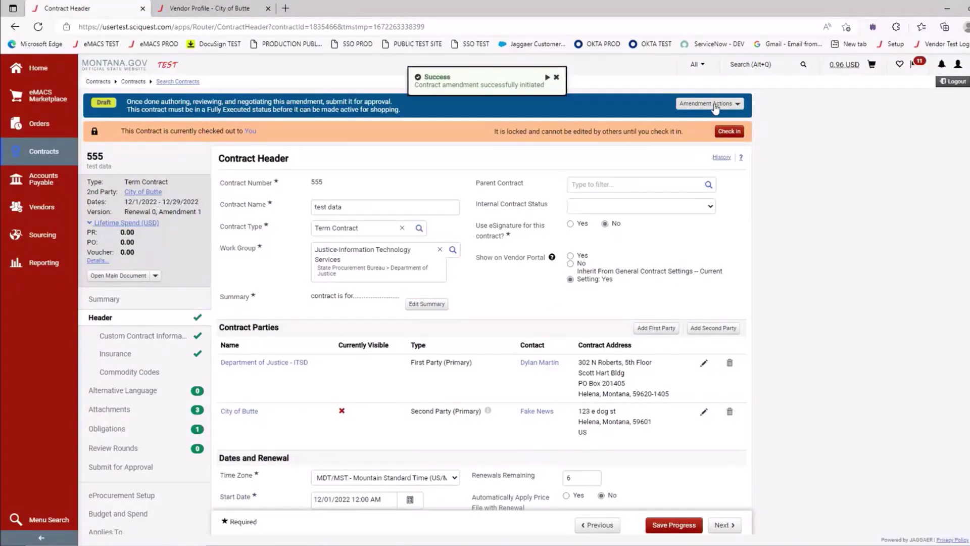
- Look over the amendment's header and open its Contract Family page to examine the contract versions
left_click_drag(205, 221, 444, 284)
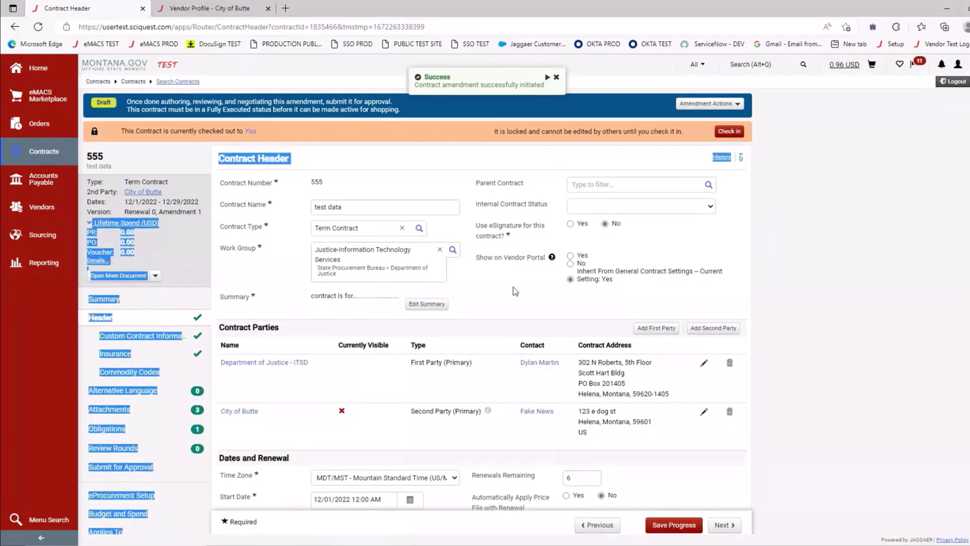
left_click(444, 284)
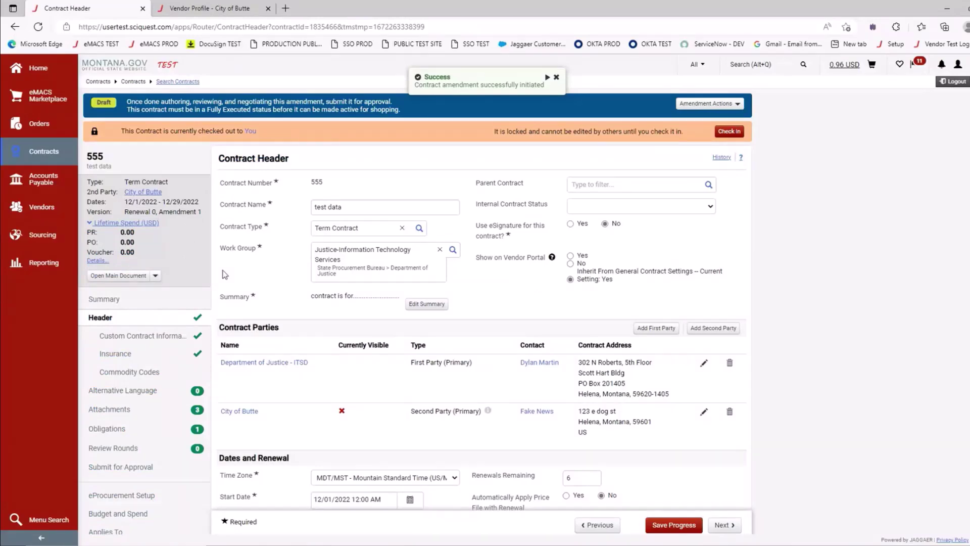
scroll(211, 293, "down", 4)
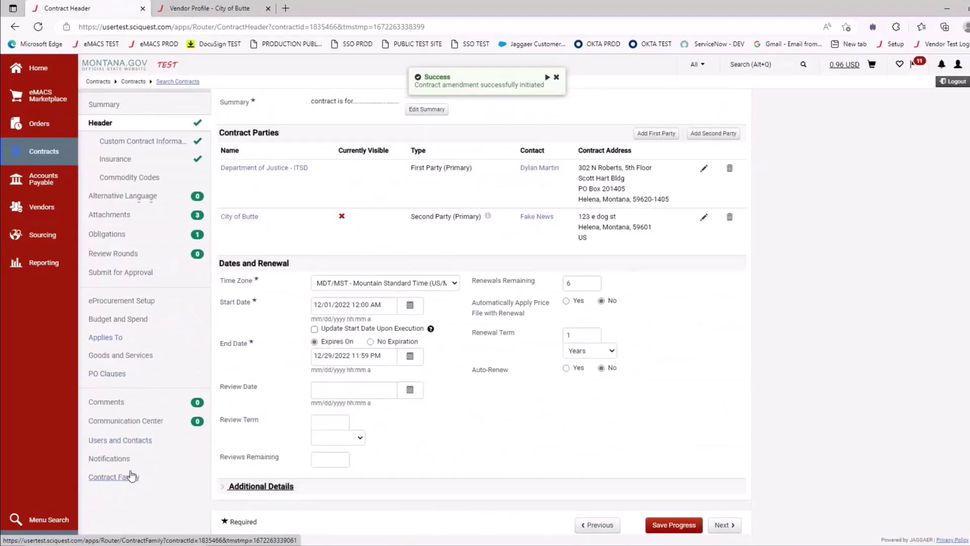
left_click(131, 474)
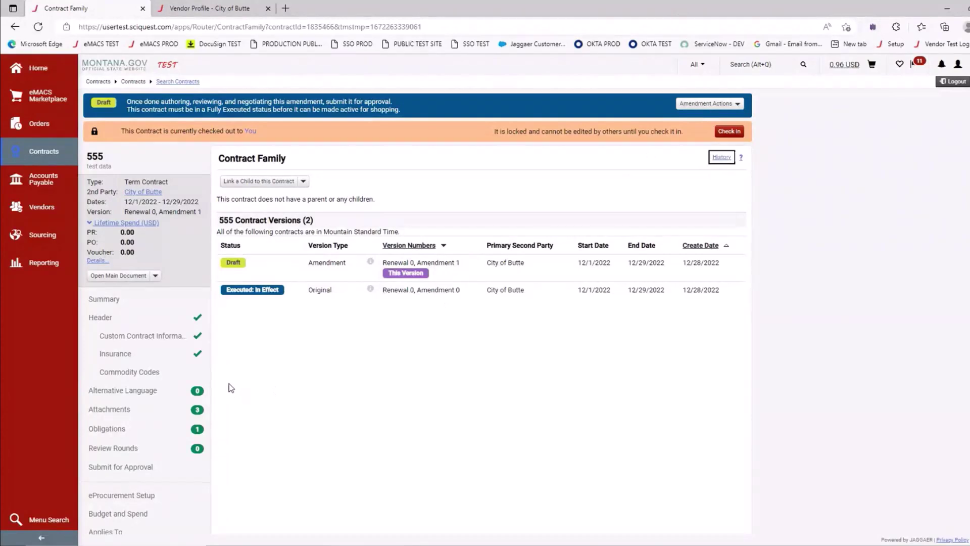
- Set the Funding Source to Federal in the amendment's Custom Contract Information and save the progress
left_click(123, 339)
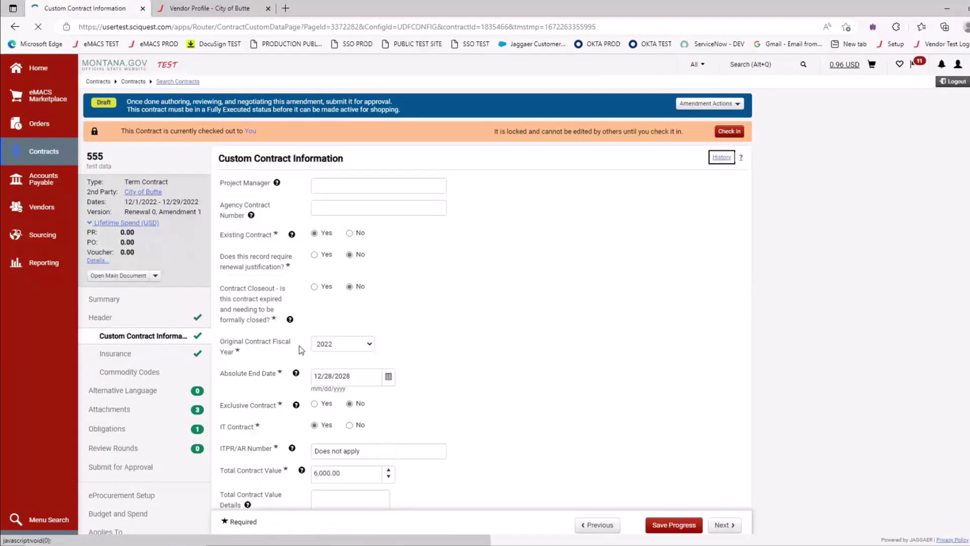
scroll(406, 357, "down", 3)
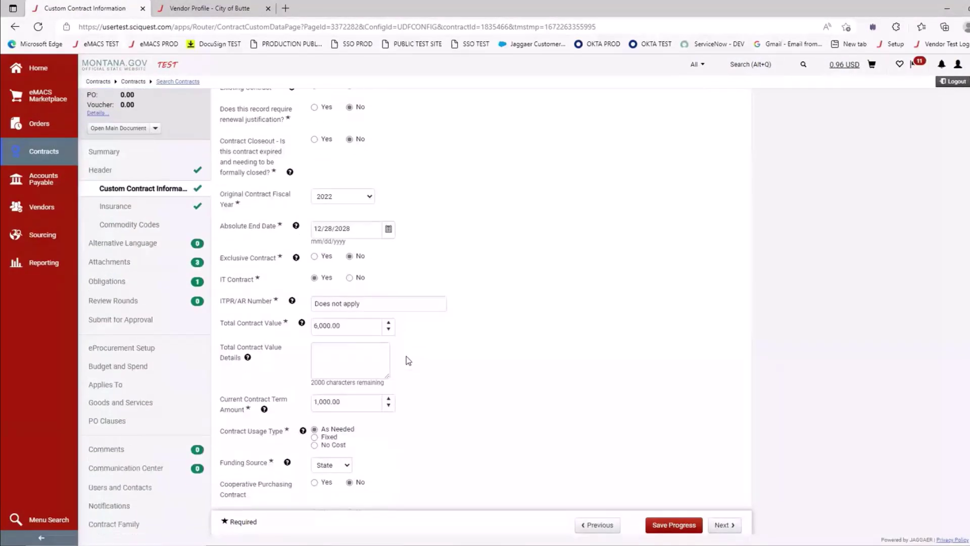
scroll(408, 359, "down", 3)
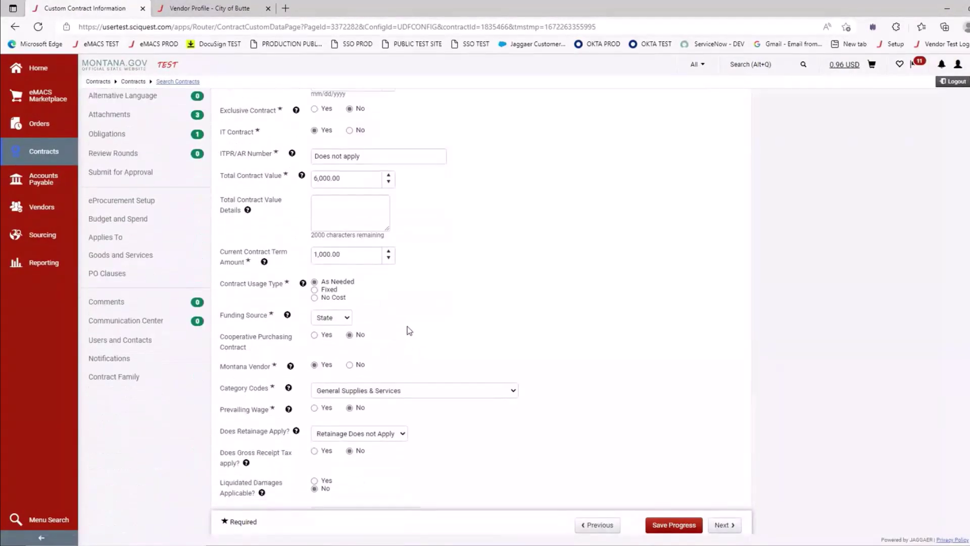
left_click(348, 318)
left_click(337, 350)
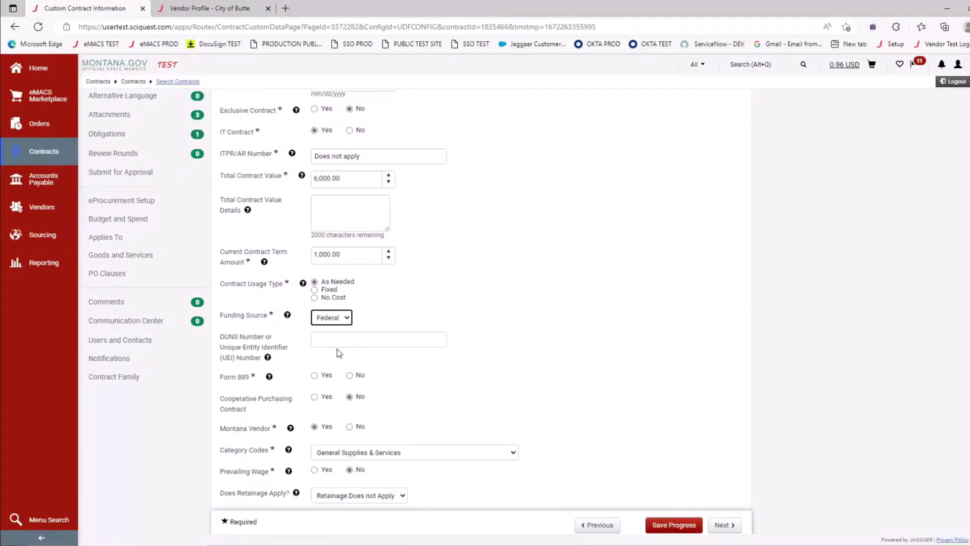
left_click(686, 527)
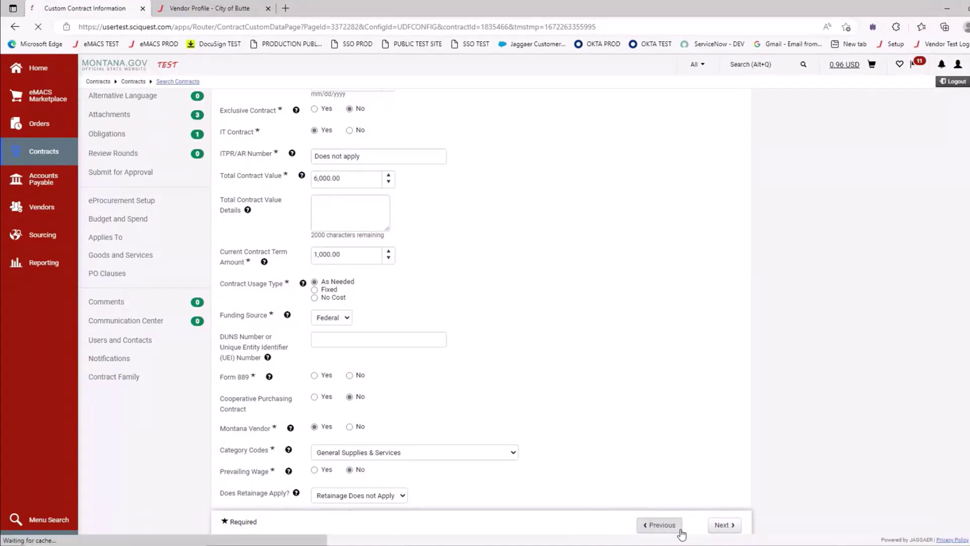
- Answer No to Form 889 in the amendment's Custom Contract Information and save the progress
scroll(418, 377, "down", 3)
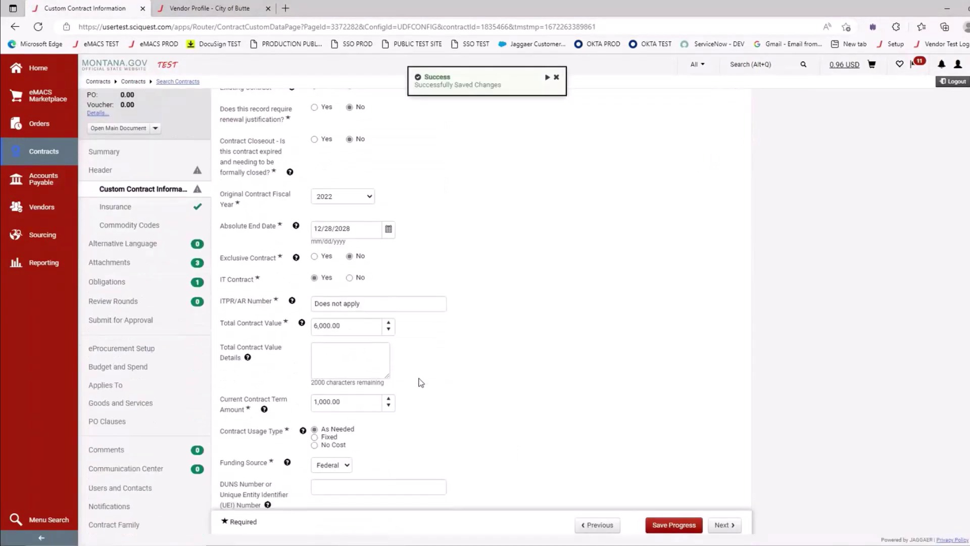
scroll(420, 384, "down", 2)
scroll(419, 384, "up", 5)
scroll(419, 384, "down", 3)
scroll(419, 385, "down", 1)
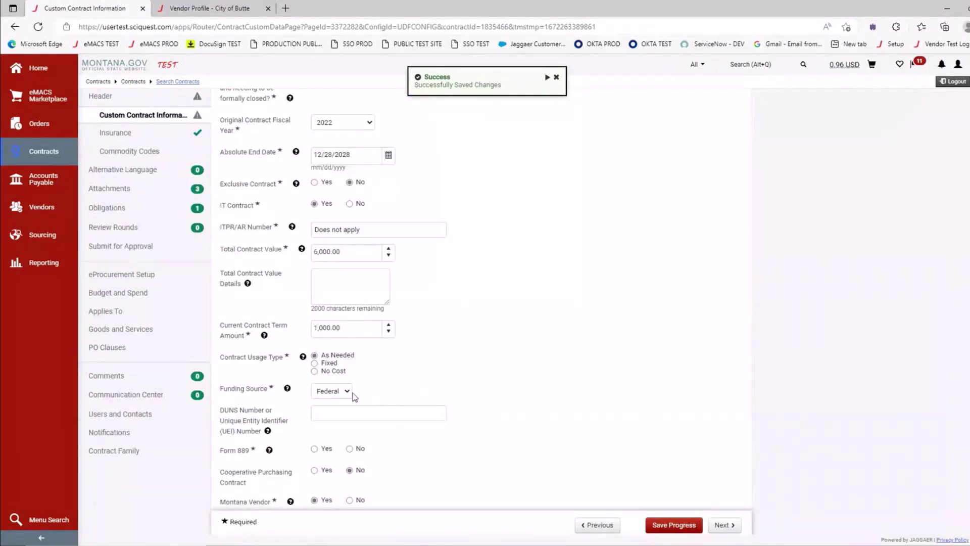
left_click(349, 449)
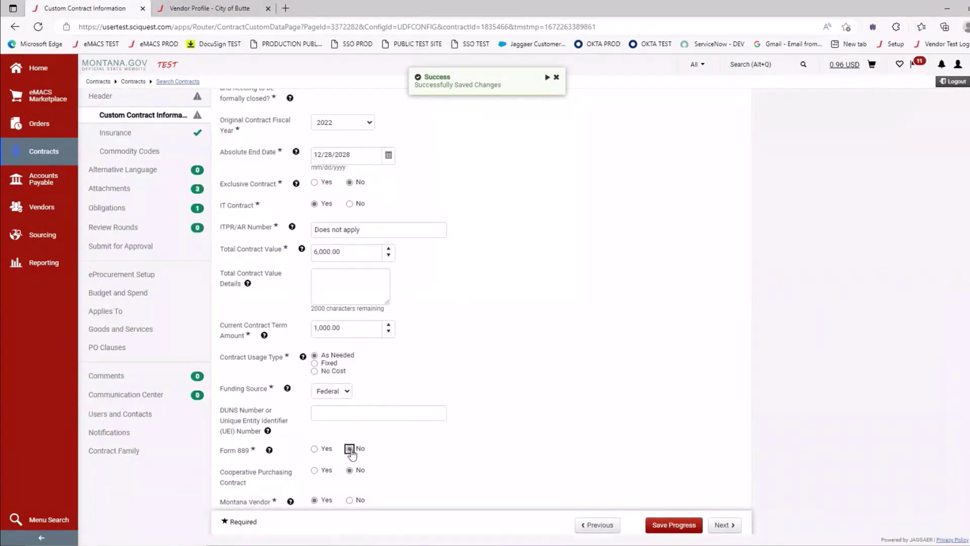
left_click(679, 526)
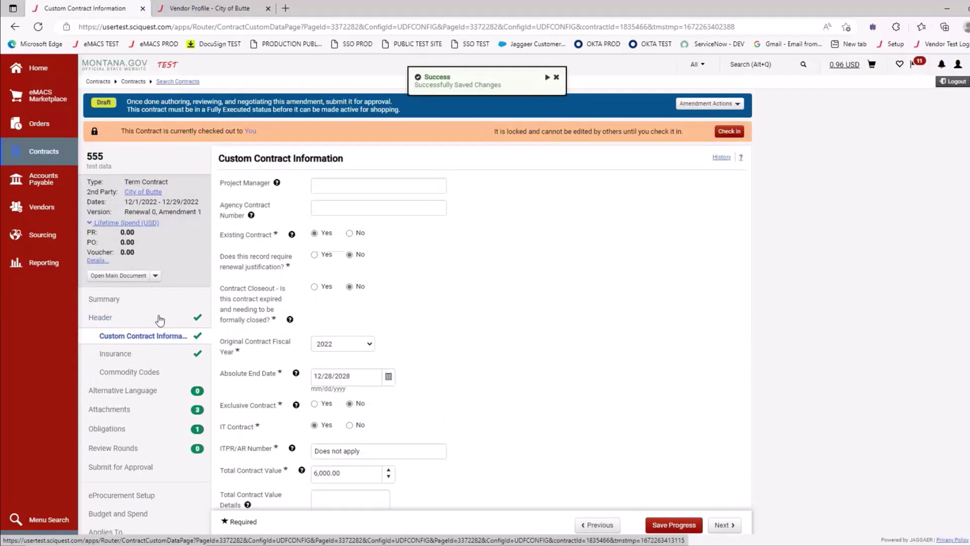
- Attach the Renewal Template file from the TCM Test Documents folder to the amendment's general attachments
left_click(125, 414)
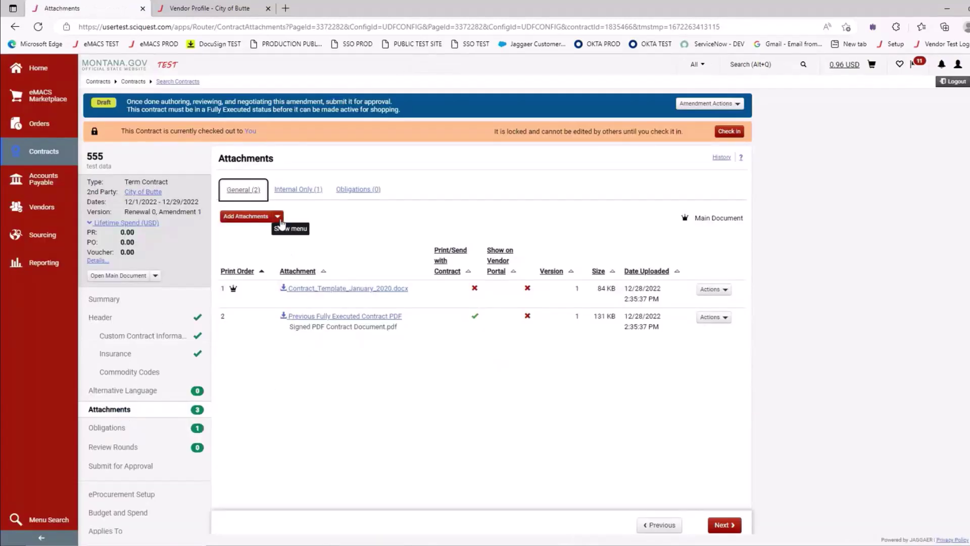
left_click(277, 217)
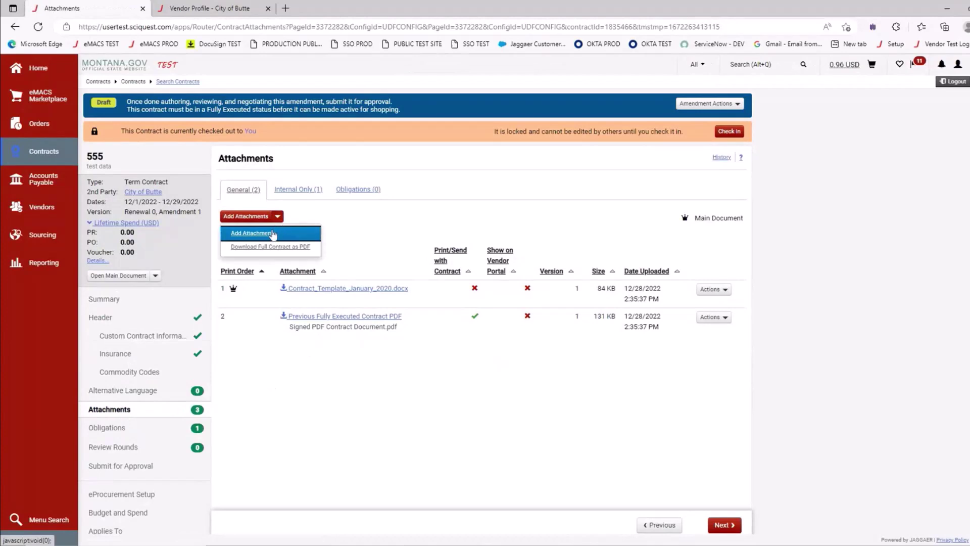
left_click(273, 234)
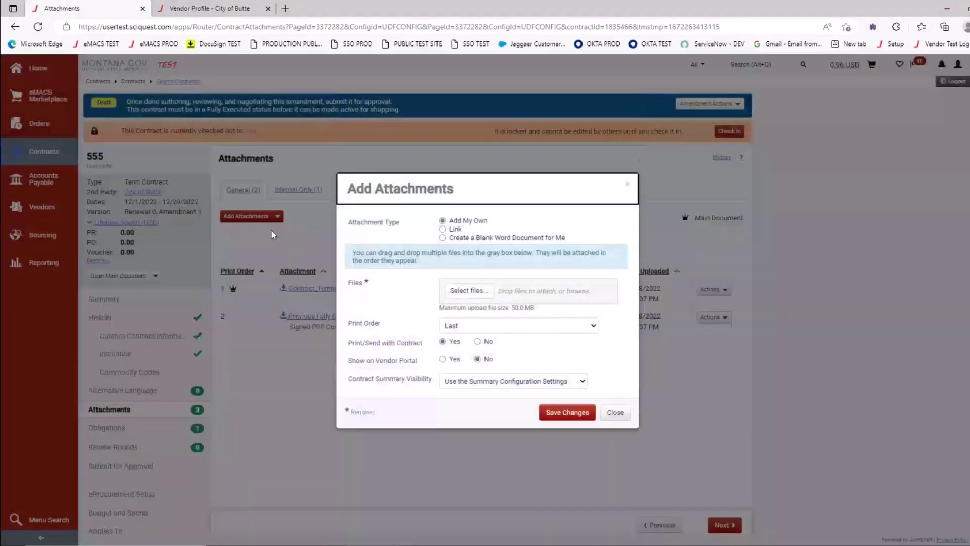
left_click(462, 291)
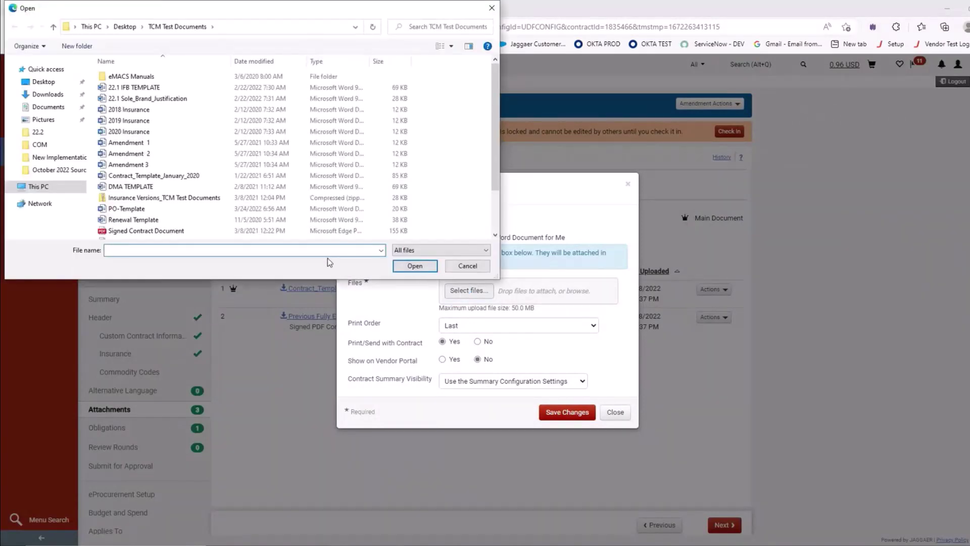
left_click(151, 223)
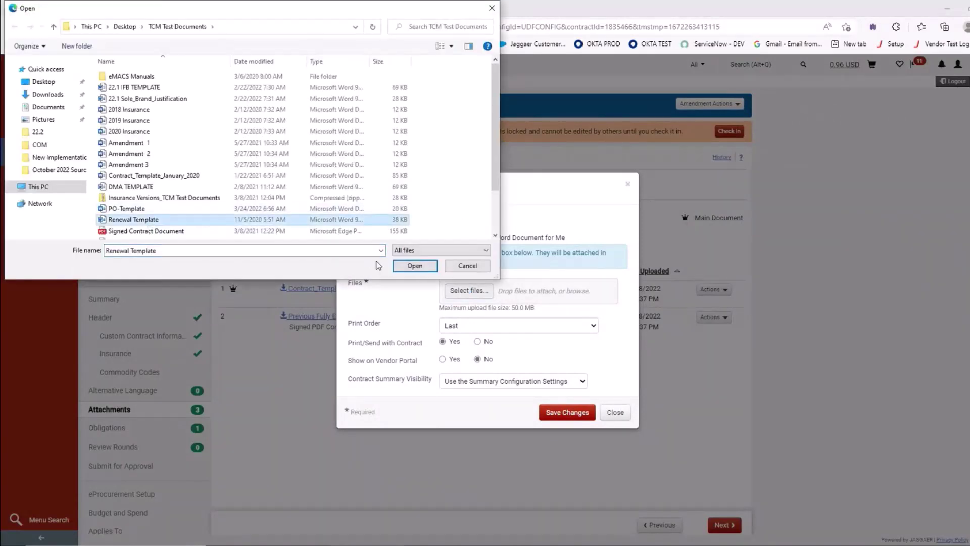
left_click(418, 267)
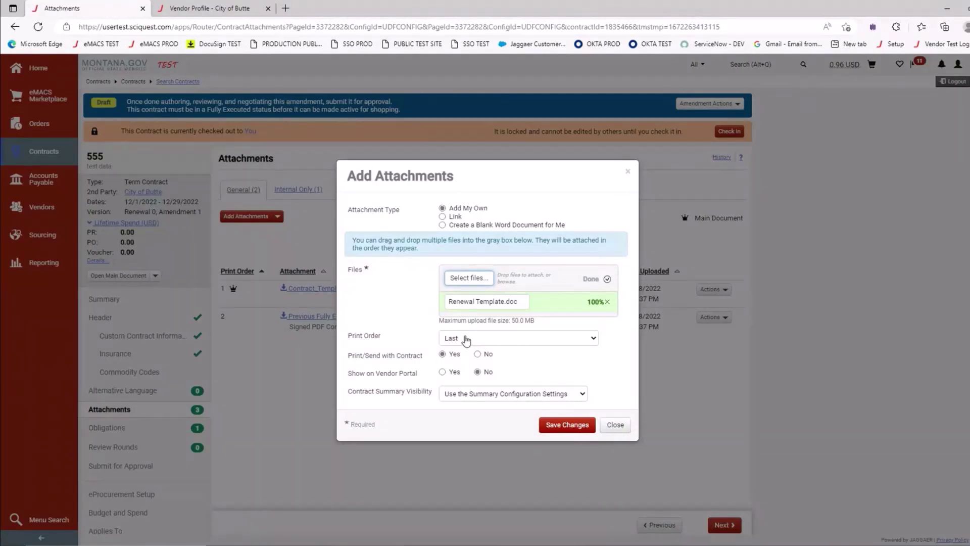
left_click(565, 427)
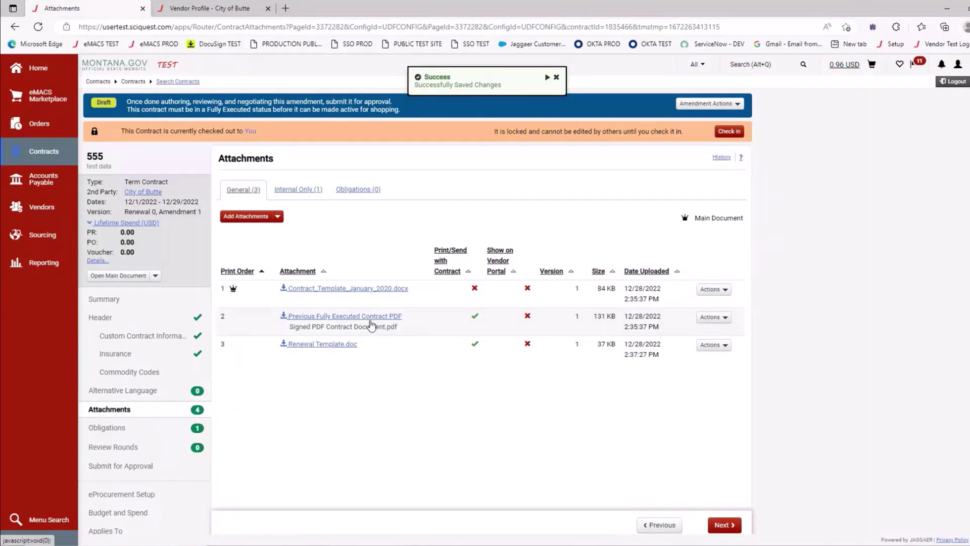
- Set Print/Send with Contract to No for the Previous Fully Executed Contract PDF attachment and save the change
left_click(726, 317)
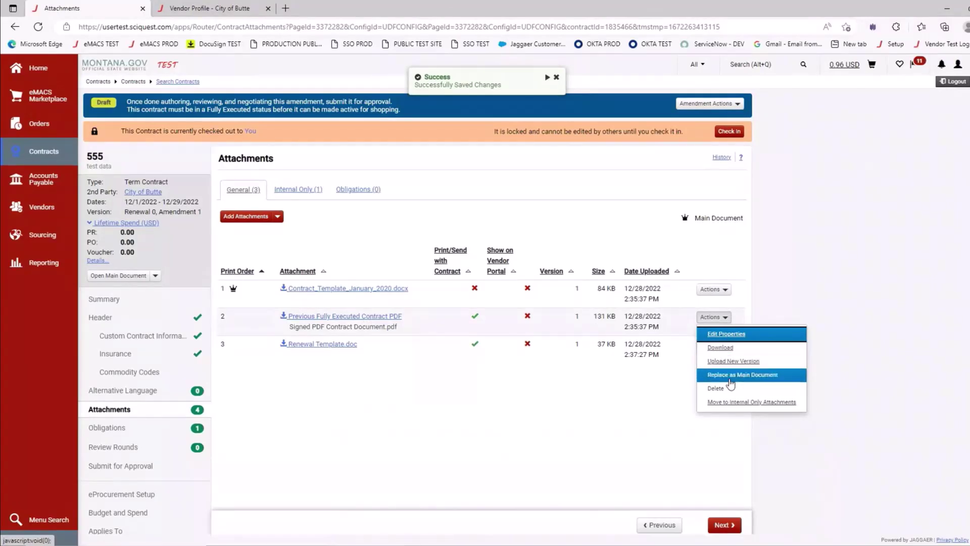
left_click(740, 338)
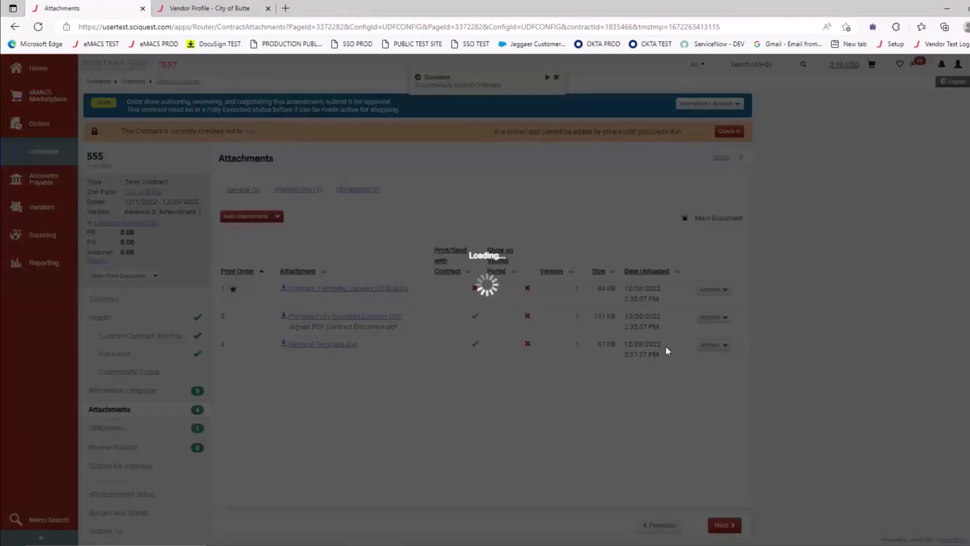
left_click(495, 311)
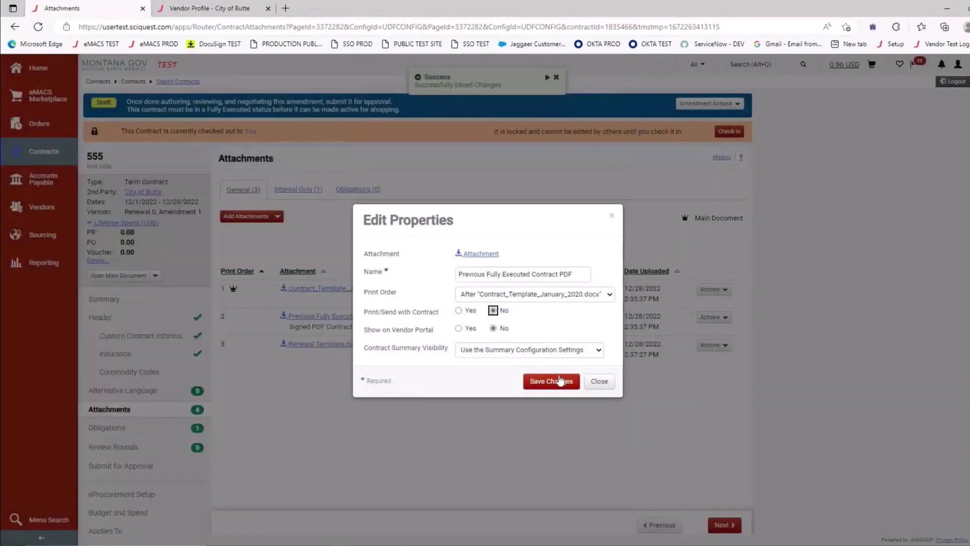
left_click(559, 379)
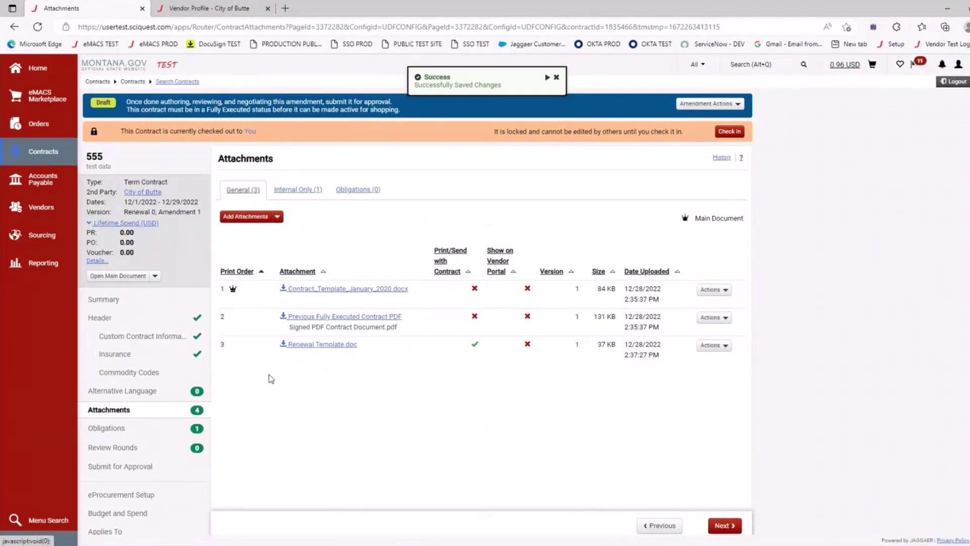
- Set the contract header to use eSignature for this contract and save the progress
left_click(115, 321)
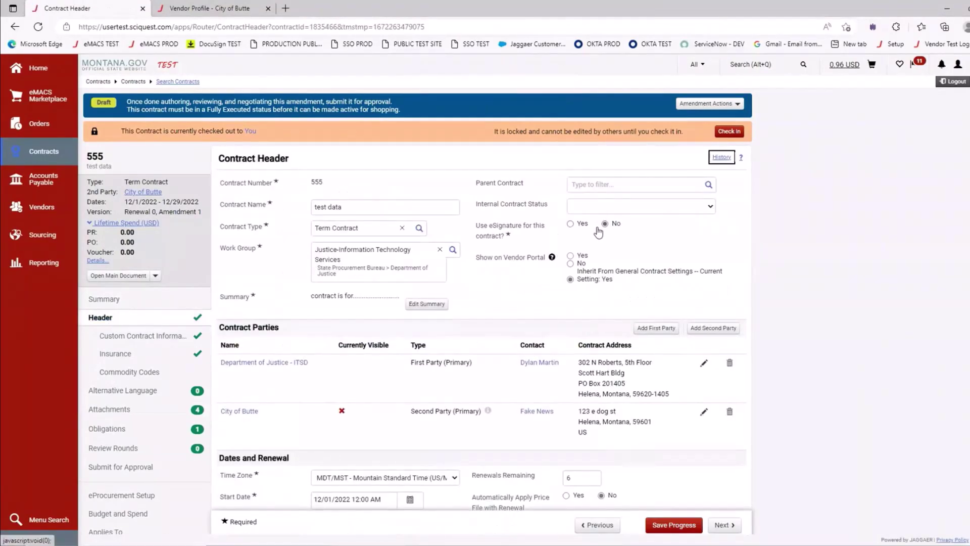
left_click(570, 224)
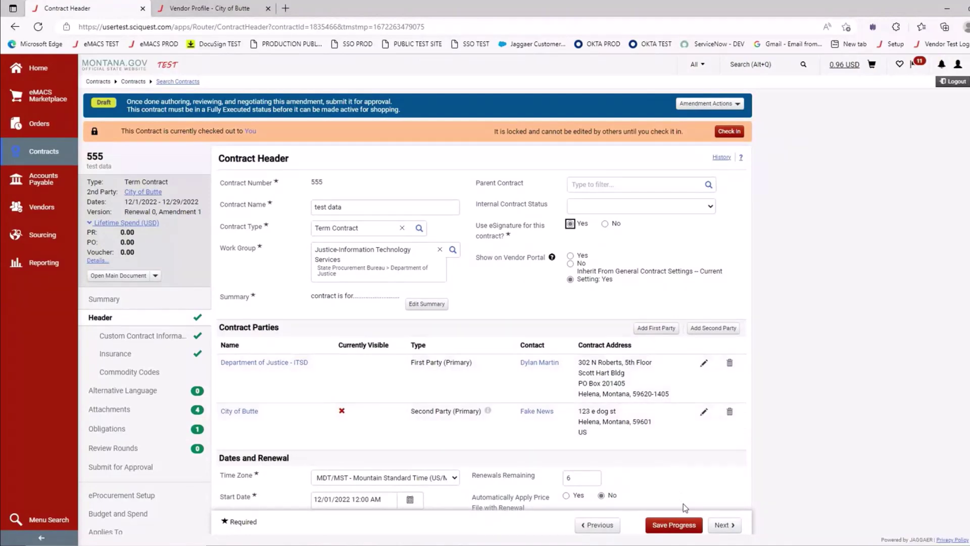
left_click(683, 532)
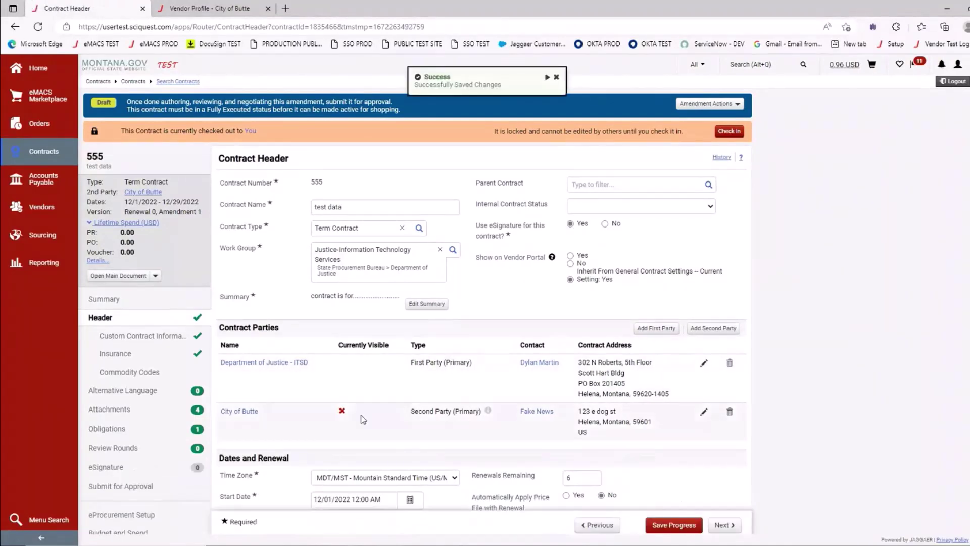
- Add a manually entered eSignature signer for Department of Justice - ITSD, filling the name and email from the first saved contact
left_click(118, 469)
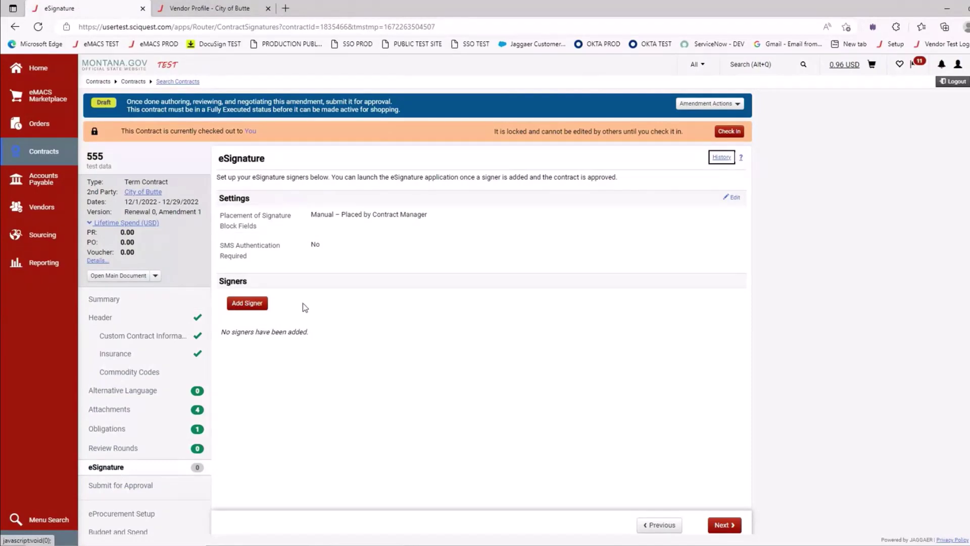
left_click(258, 304)
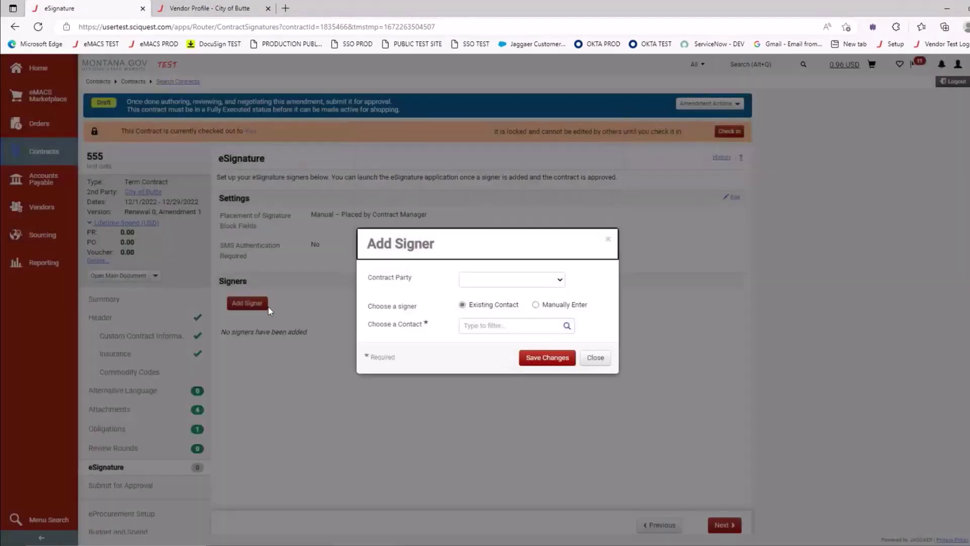
left_click(560, 281)
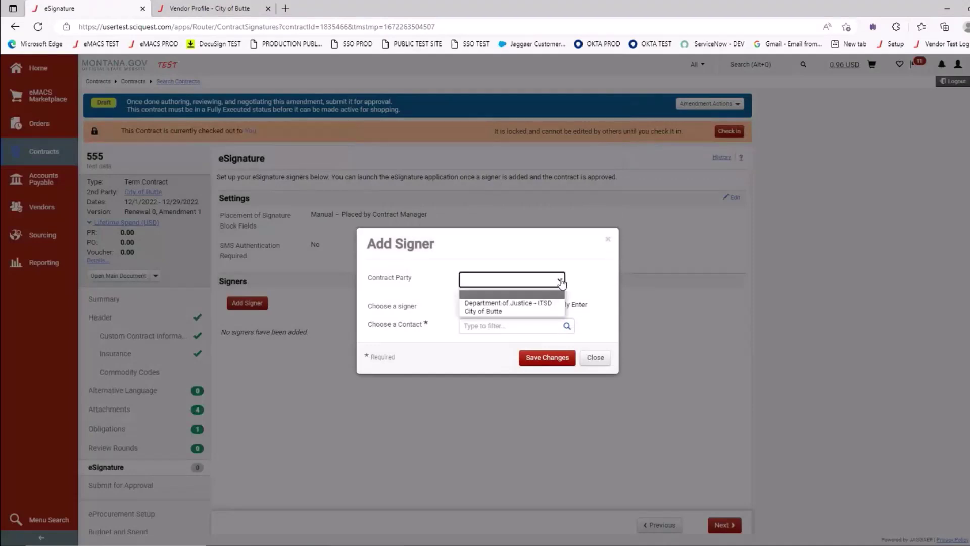
left_click(543, 303)
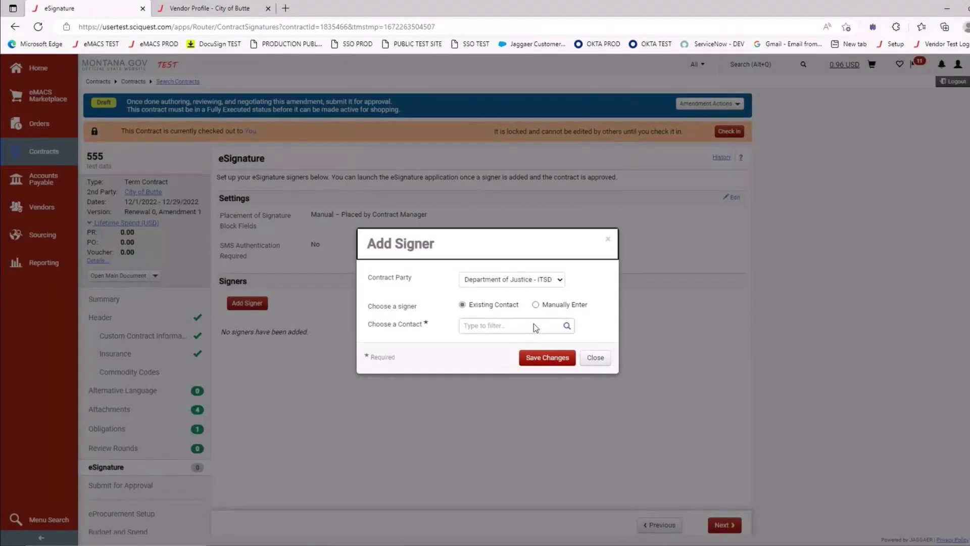
left_click(567, 326)
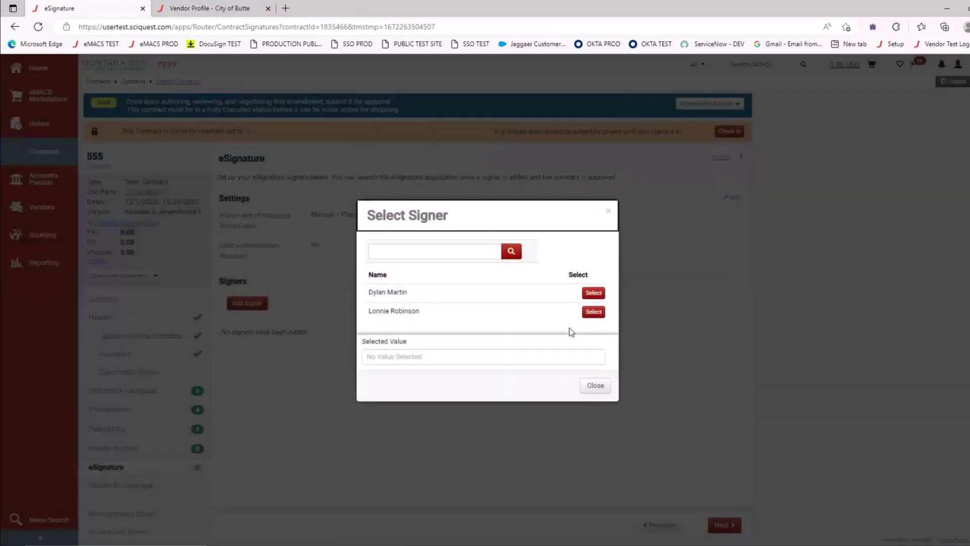
left_click(595, 385)
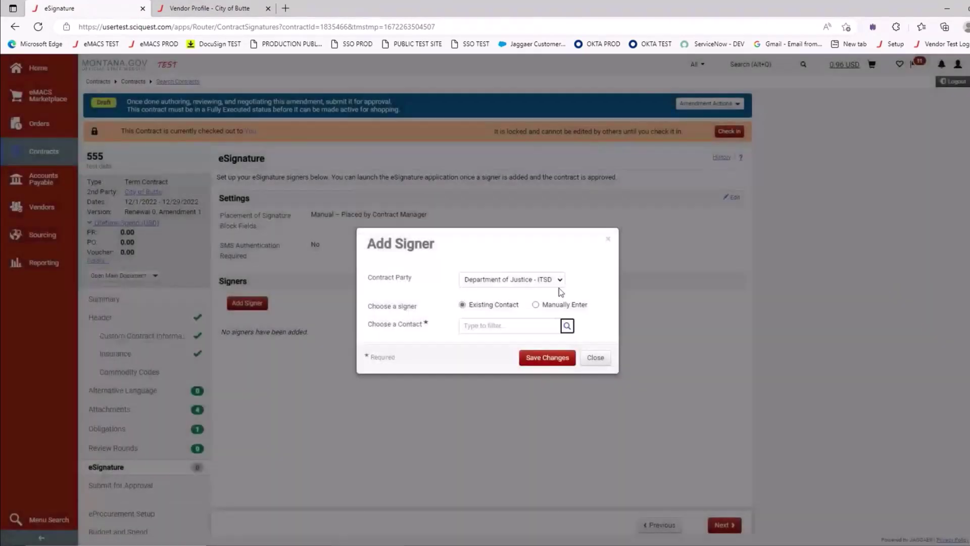
left_click(535, 304)
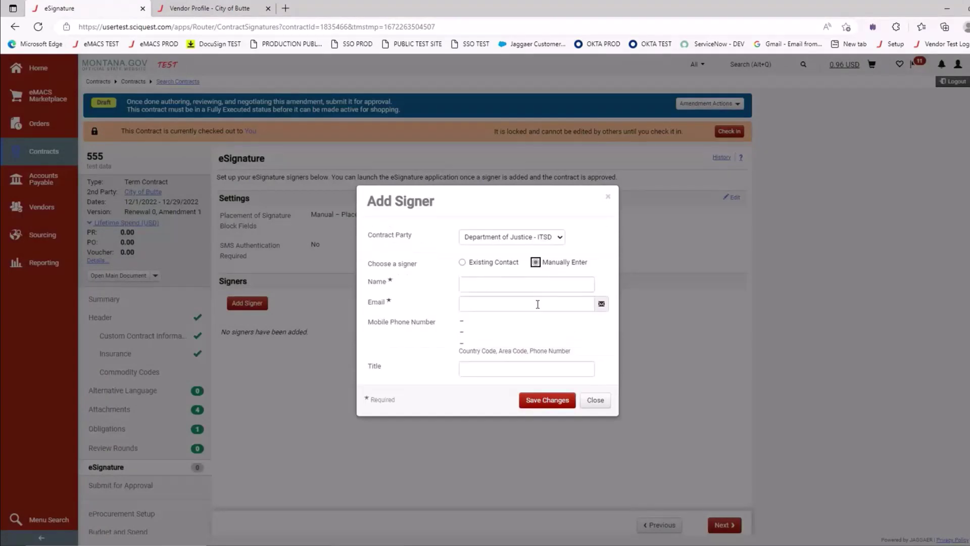
left_click(471, 287)
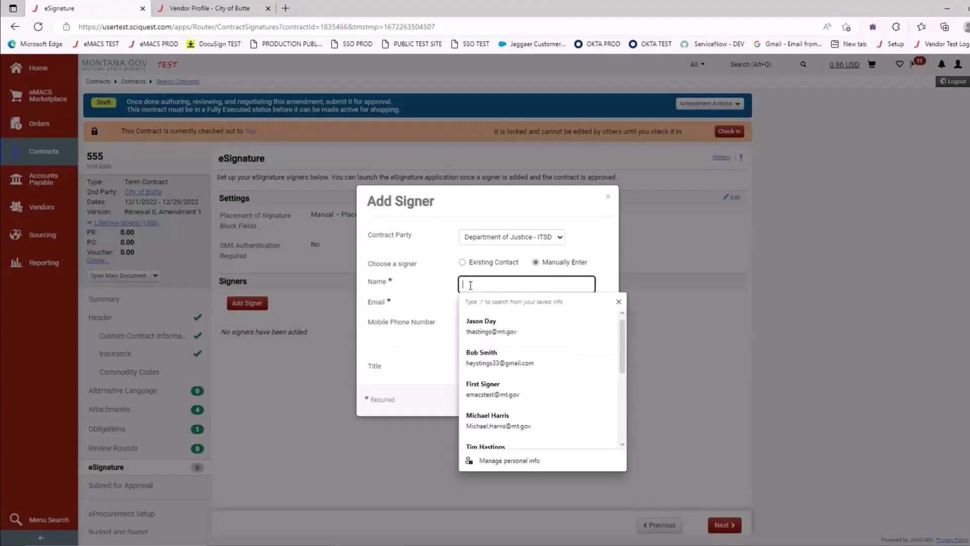
left_click(483, 327)
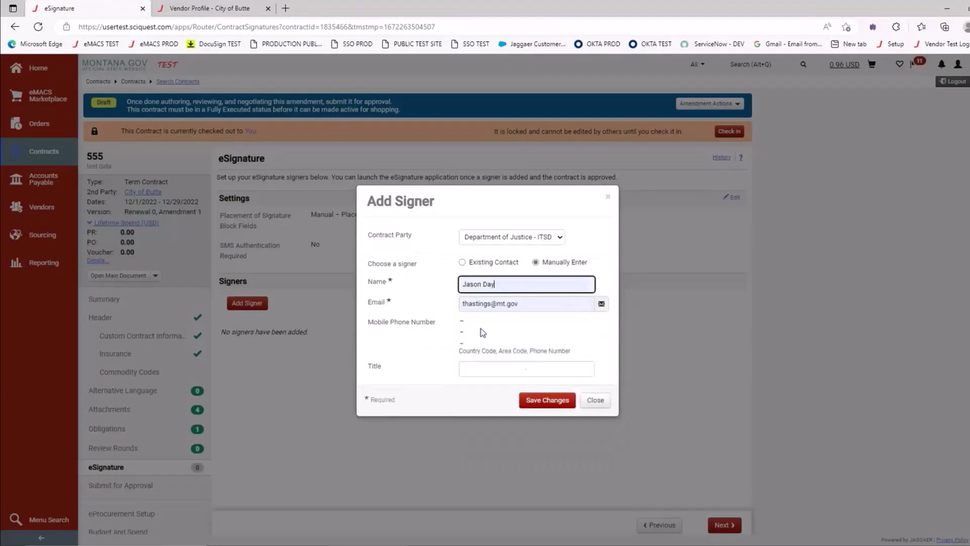
left_click(544, 399)
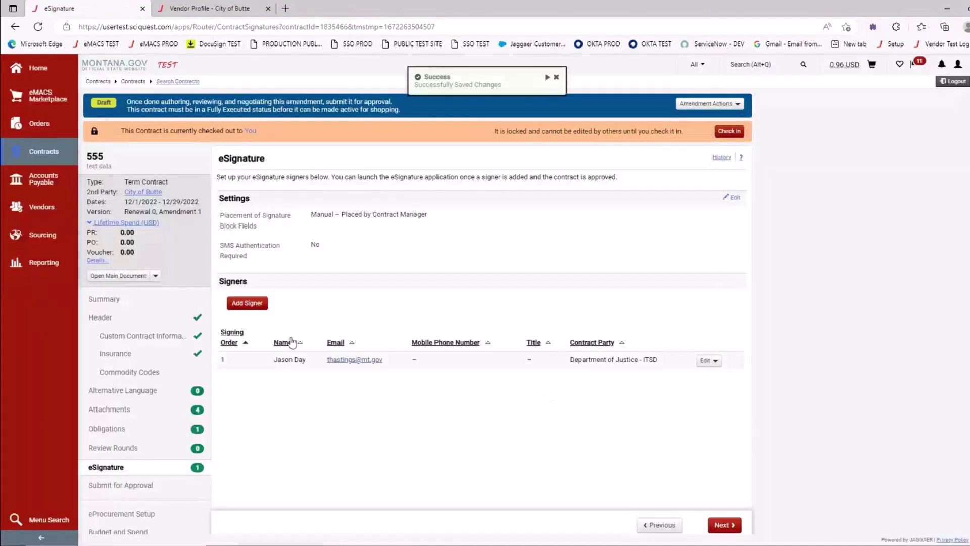
- Add a second manually entered signer with the saved First Signer details, leaving the contract party blank
left_click(247, 302)
left_click(536, 295)
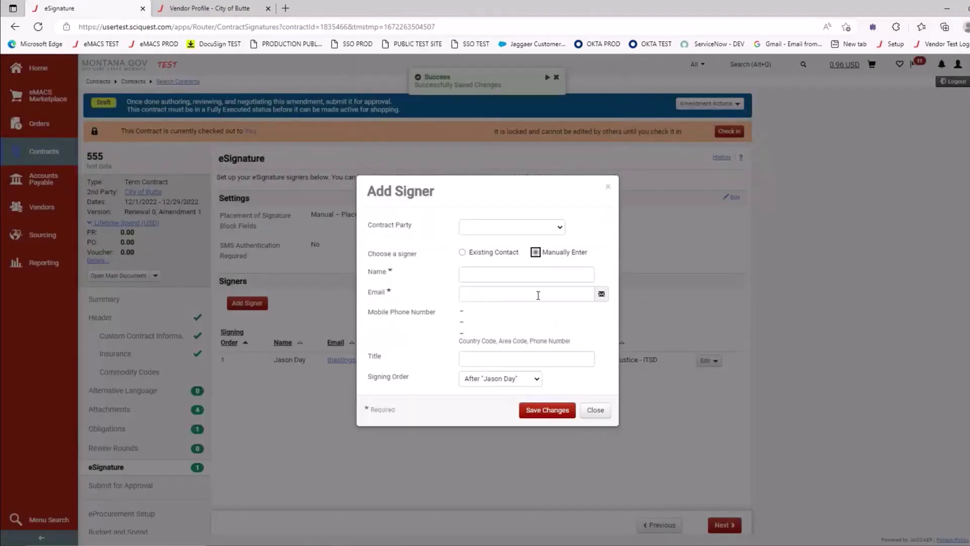
left_click(482, 276)
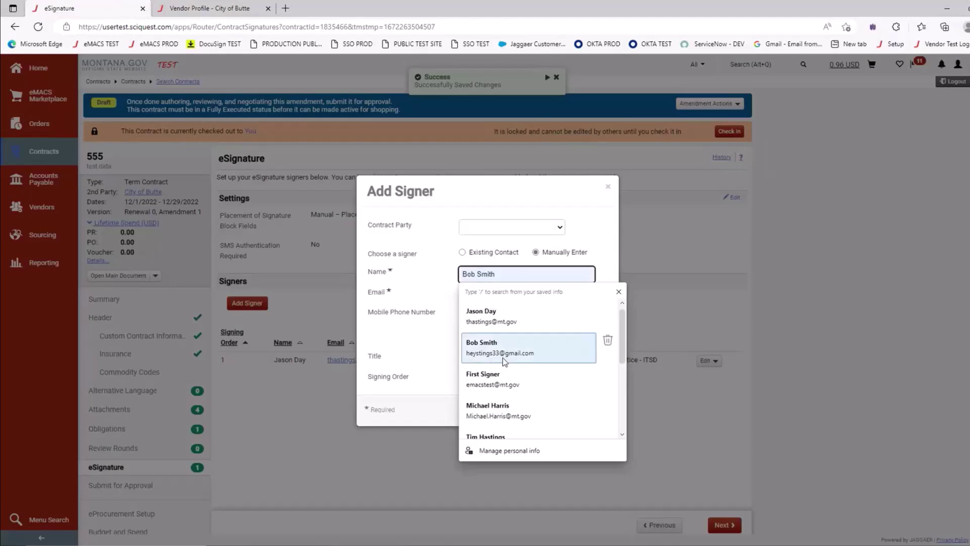
left_click(502, 384)
left_click(564, 417)
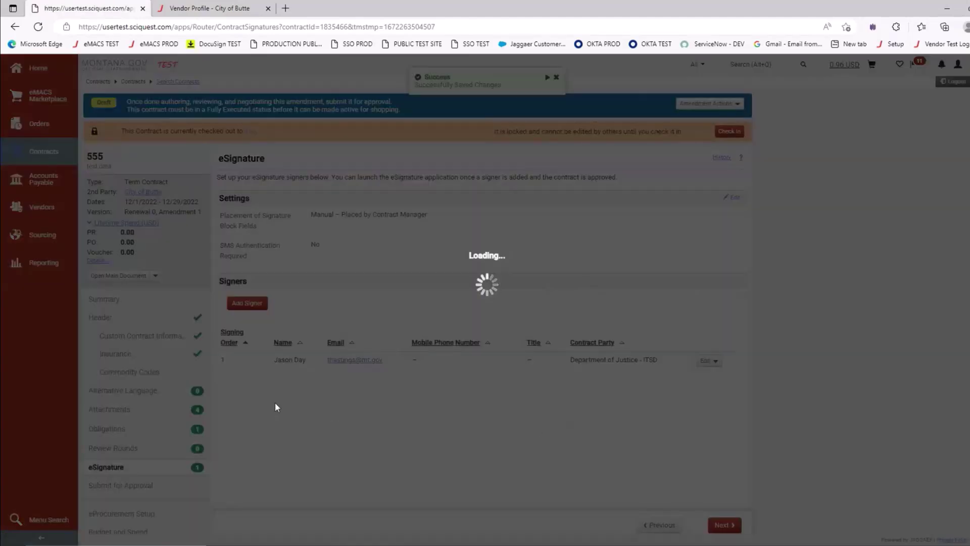
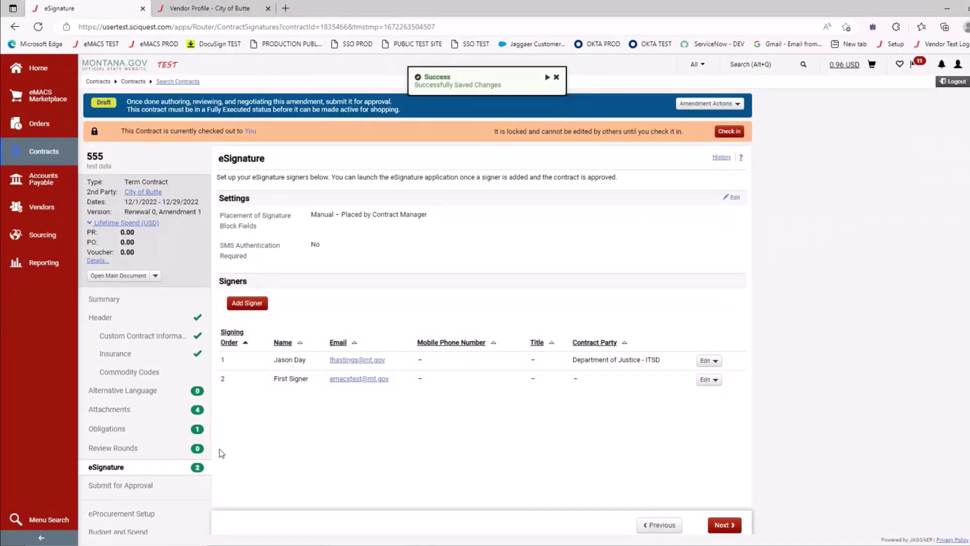
- Open the amendment's Submit for Approval page and expand the approval steps to review the workflow
scroll(240, 433, "down", 2)
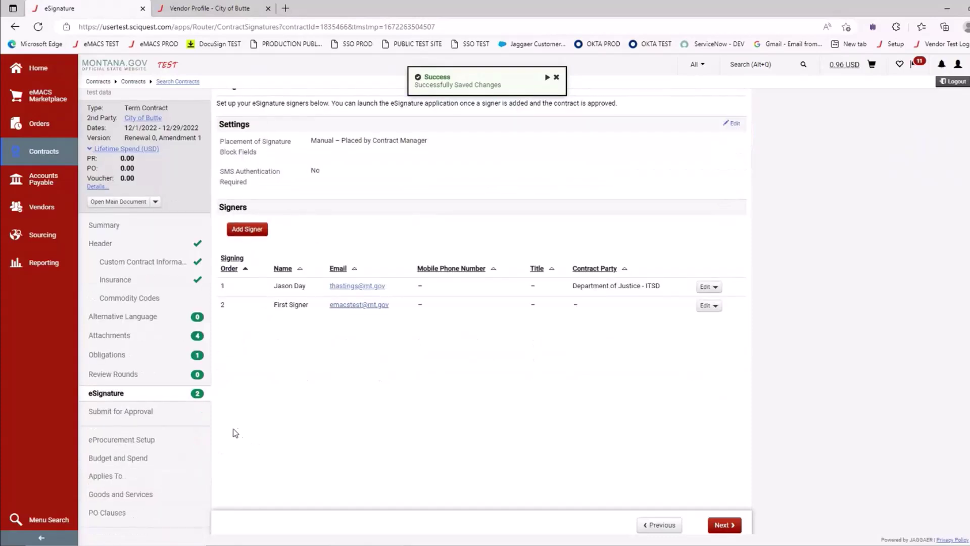
left_click(146, 413)
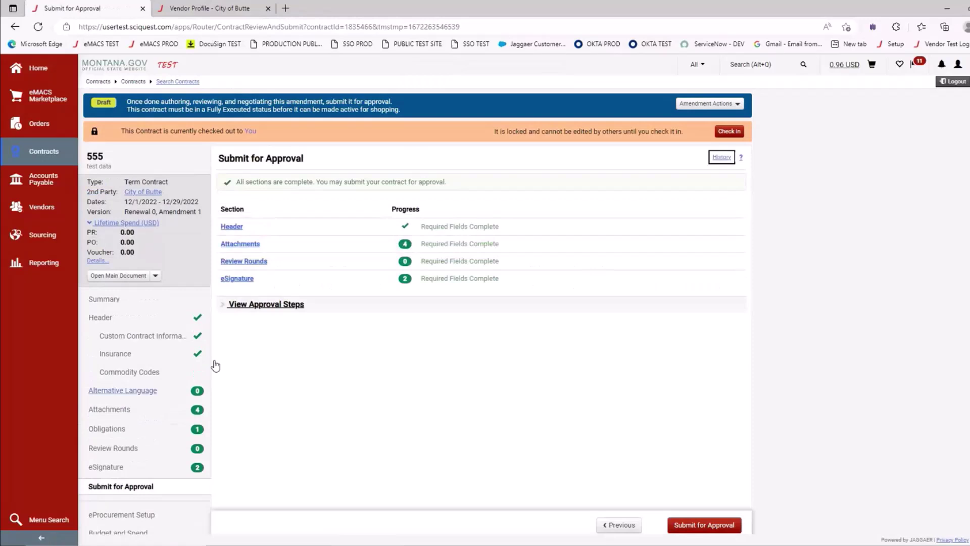
left_click(230, 304)
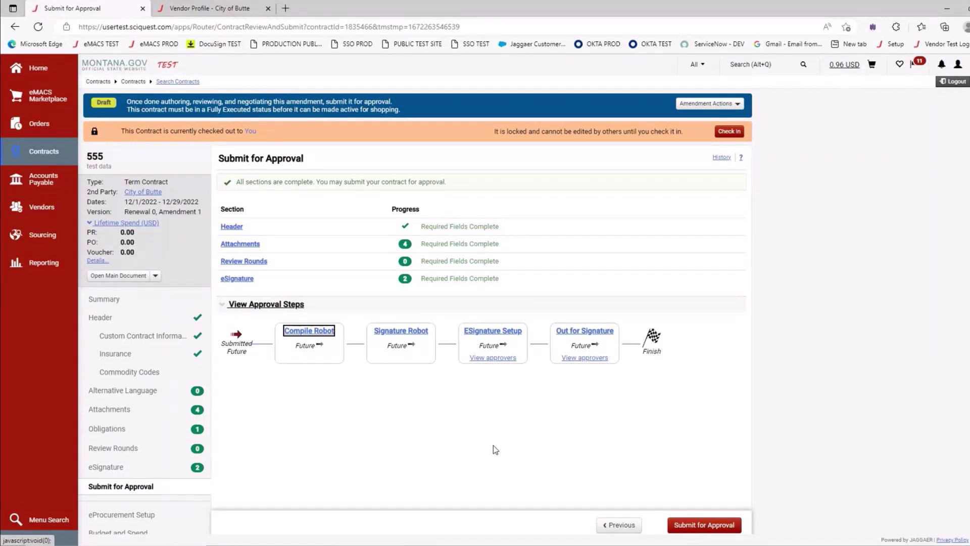
- Submit the amendment for approval without a message to the approvers, and open the submitted contract
left_click(718, 531)
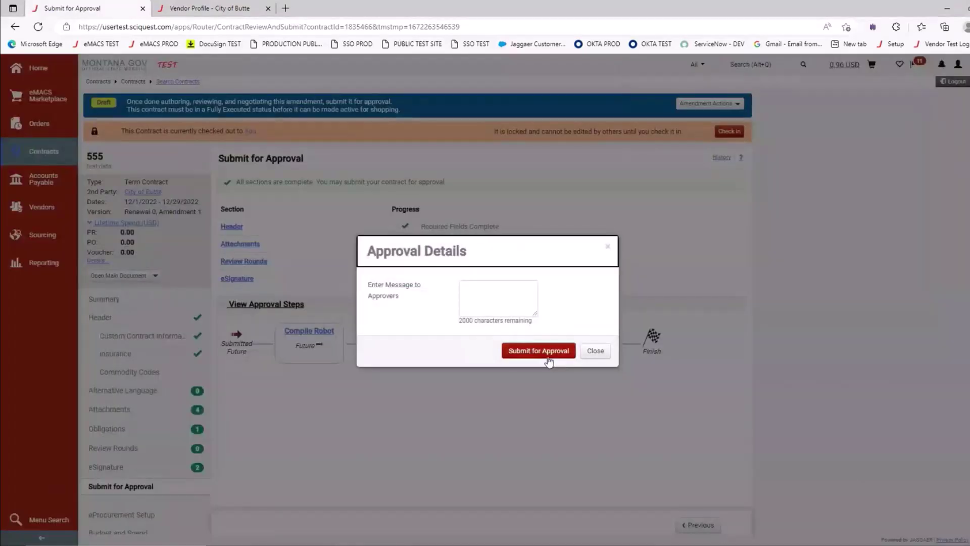
left_click(546, 353)
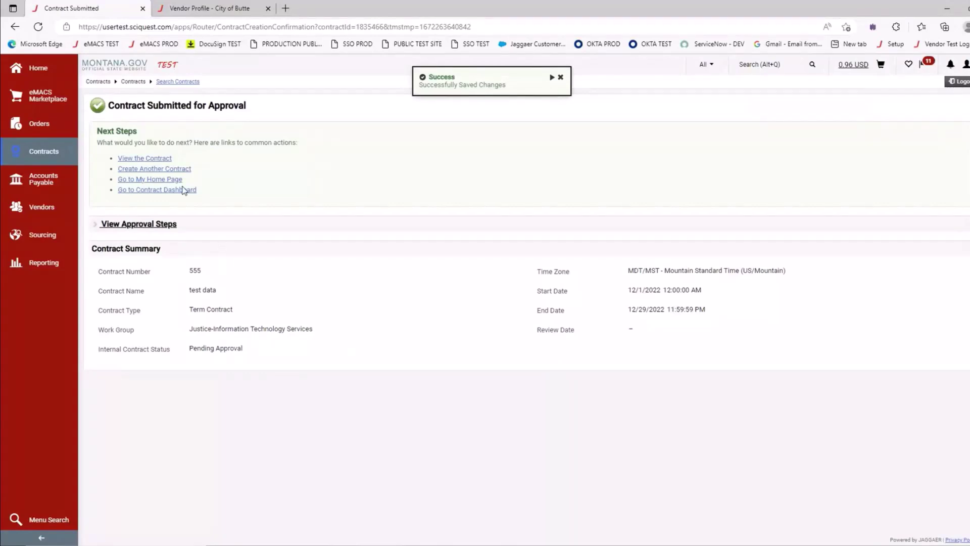
left_click(164, 160)
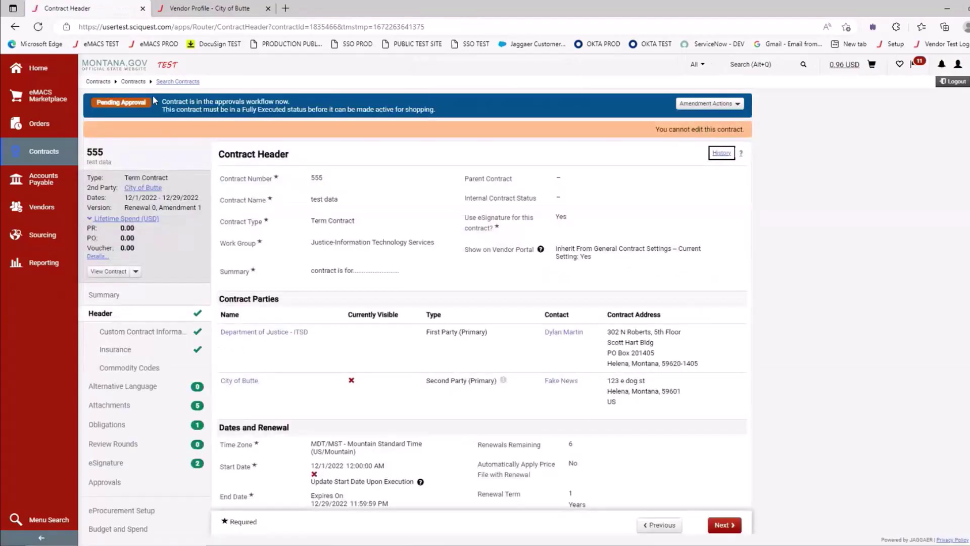
- Check the contract's status banner and open its Approvals page to review the workflow progress
left_click_drag(154, 103, 99, 103)
left_click(141, 123)
left_click(121, 484)
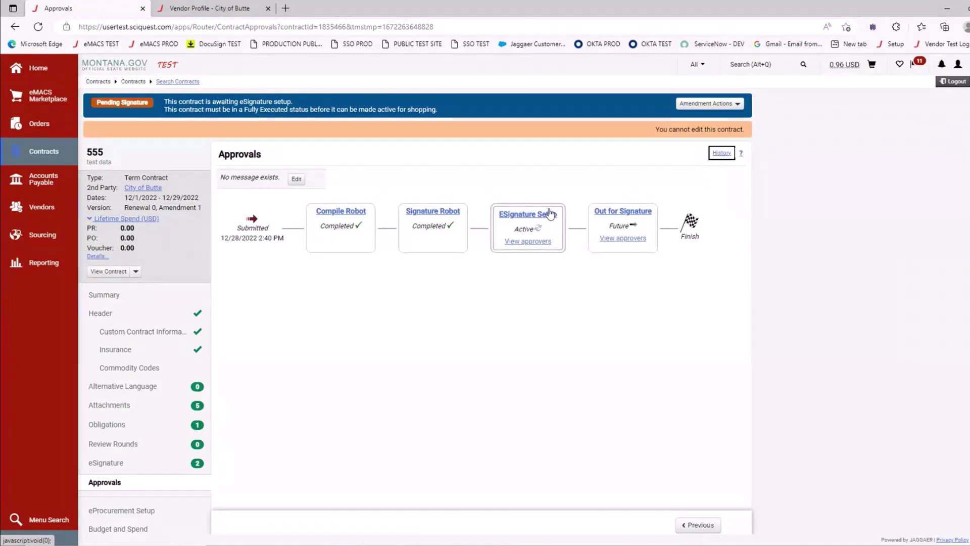
- Launch eSignature for the amendment and look through both pages of test data.pdf in DocuSign
left_click(740, 111)
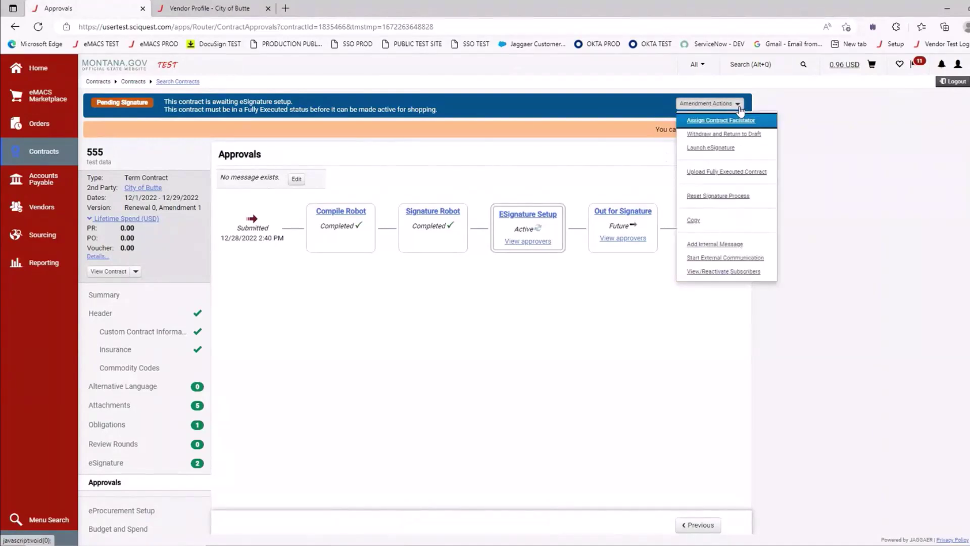
left_click(711, 148)
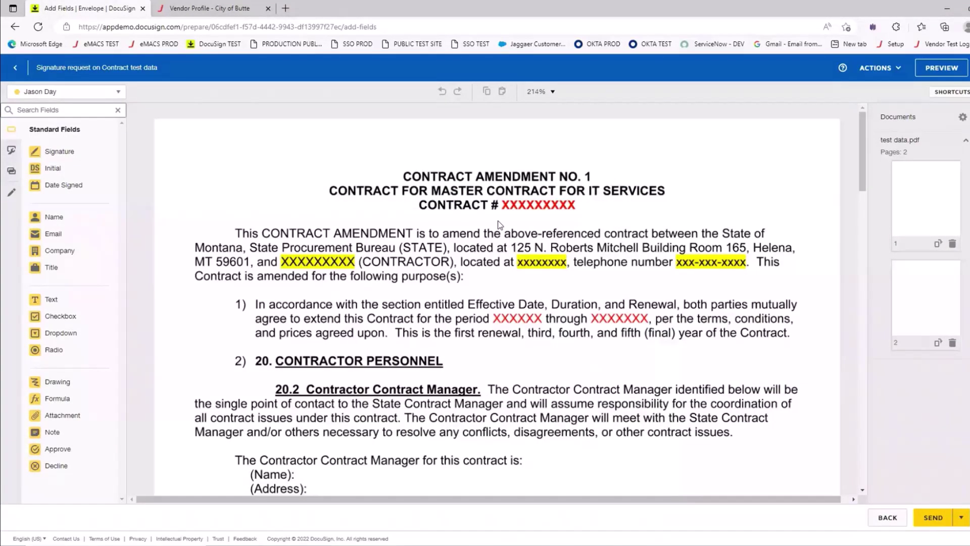
scroll(499, 224, "down", 2)
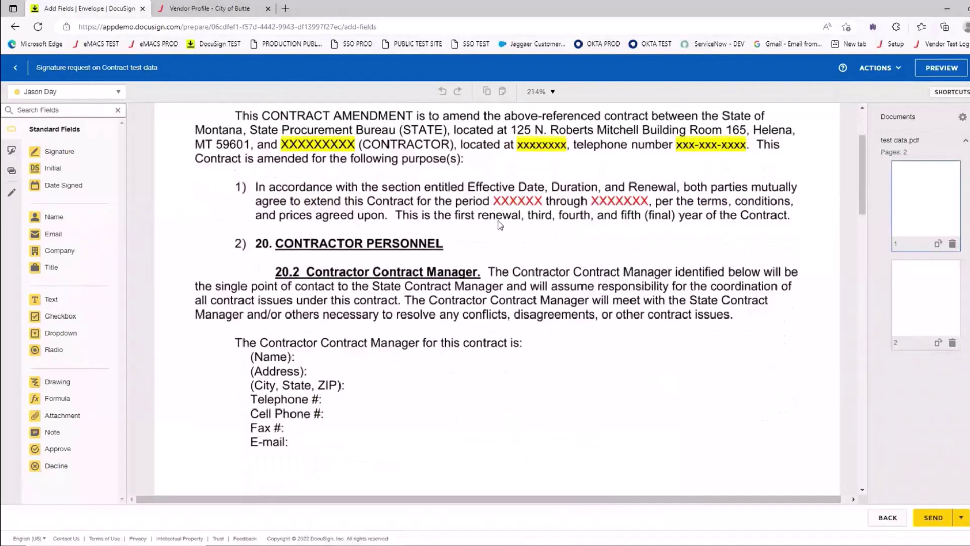
scroll(500, 230, "down", 10)
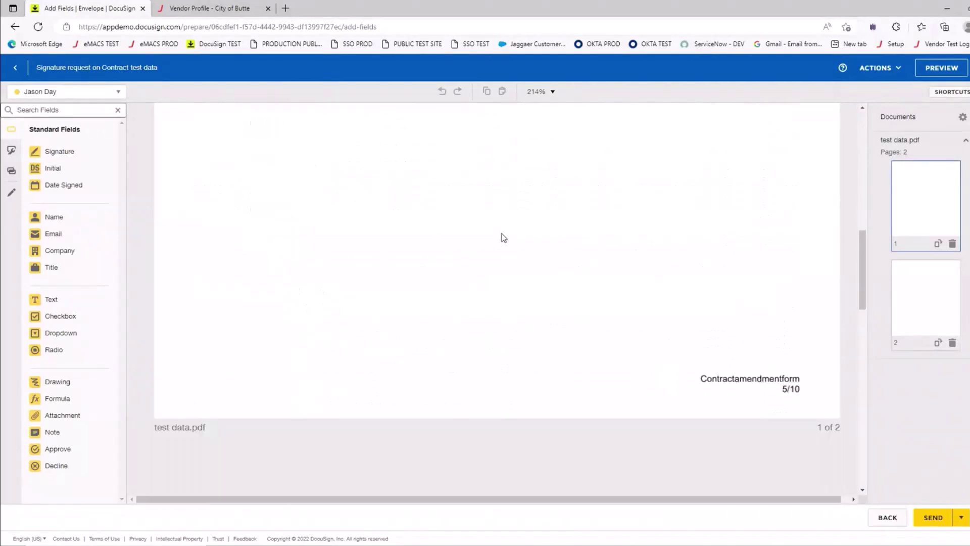
scroll(503, 237, "down", 5)
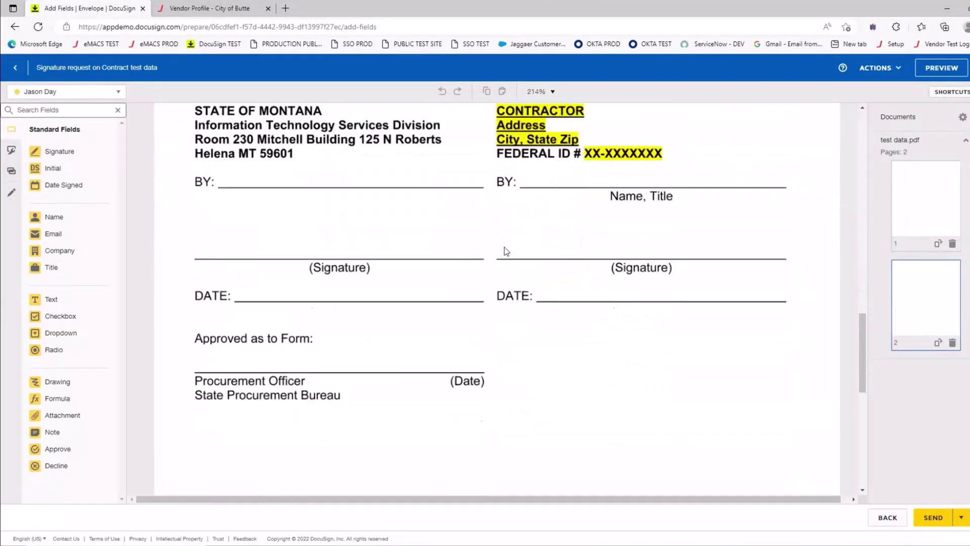
scroll(498, 300, "up", 15)
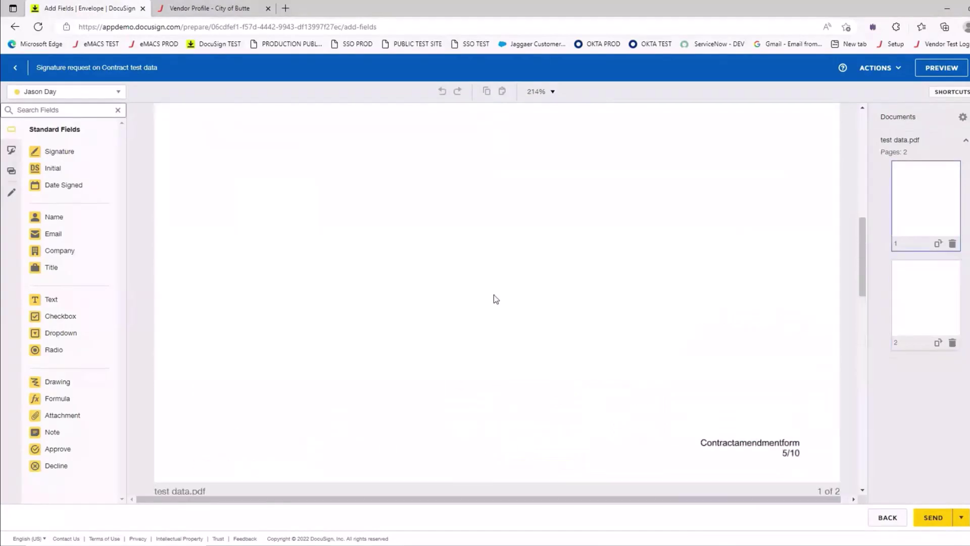
scroll(494, 293, "up", 5)
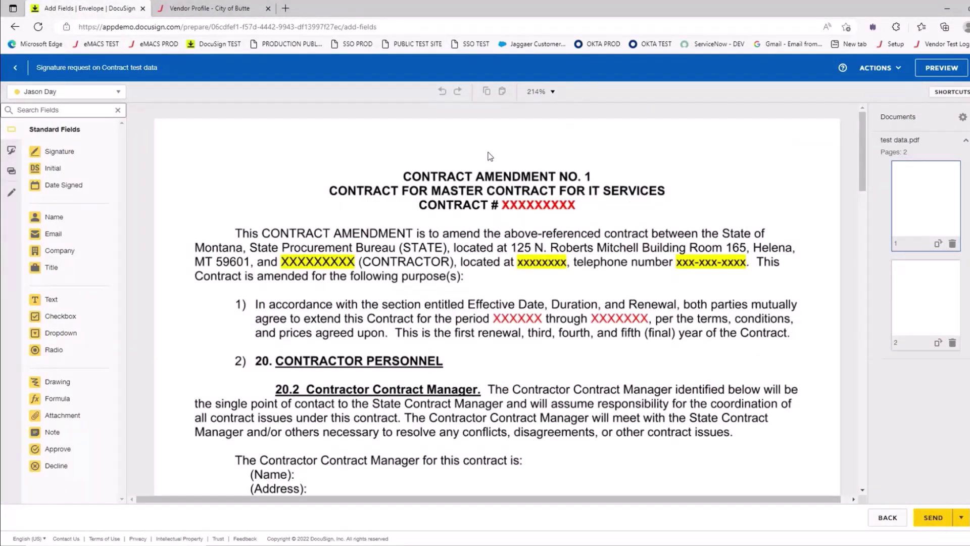
- Place the first recipient's Signature and Date Signed fields on the Procurement Officer line under Approved as to Form
scroll(455, 347, "down", 15)
scroll(456, 348, "down", 5)
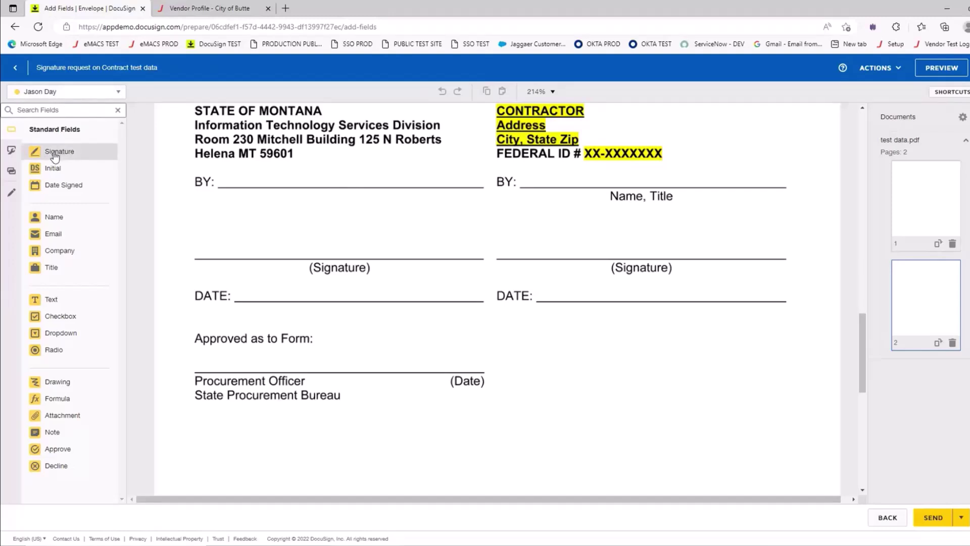
mouse_move(55, 156)
left_mouse_down()
mouse_move(165, 207)
mouse_move(242, 336)
mouse_move(242, 356)
mouse_move(223, 339)
left_mouse_up()
left_click_drag(61, 186, 426, 359)
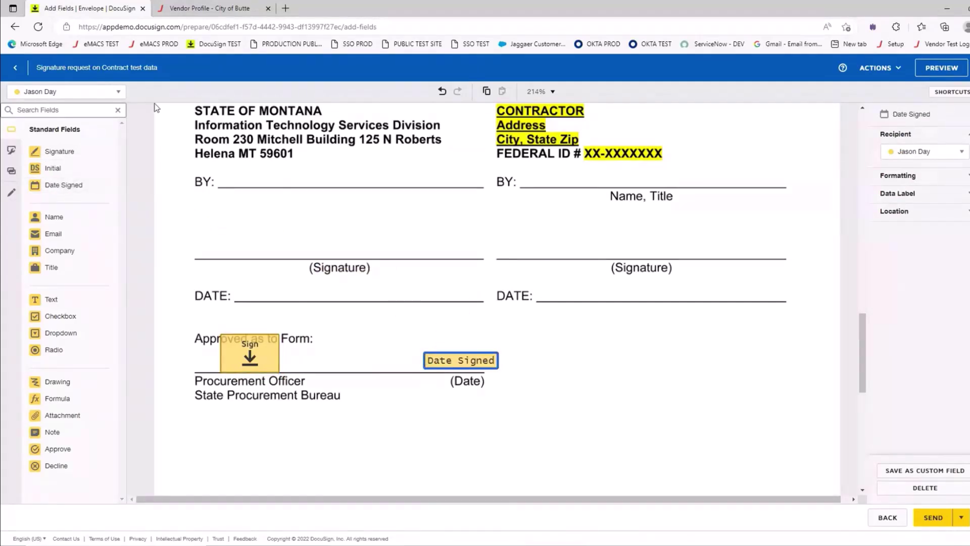
- Place Signature and Date Signed fields for First Signer on the State of Montana signature and date lines
left_click(119, 93)
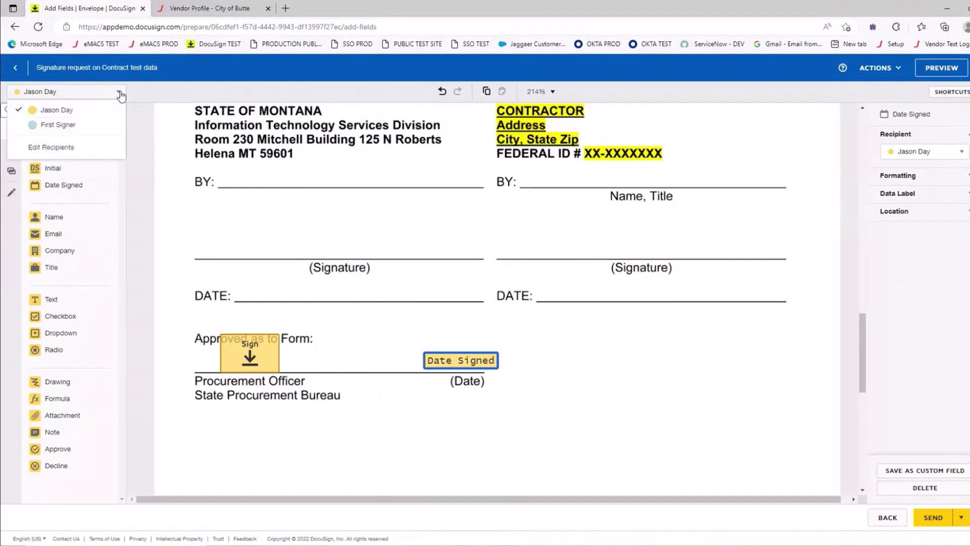
left_click(76, 126)
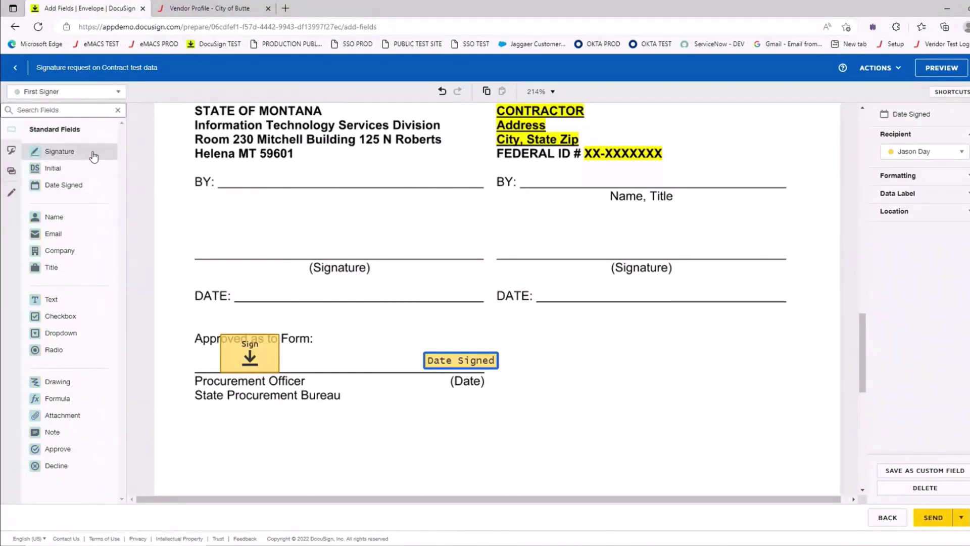
mouse_move(43, 154)
left_mouse_down()
mouse_move(109, 159)
mouse_move(270, 253)
mouse_move(313, 222)
left_mouse_up()
left_click_drag(64, 188, 300, 287)
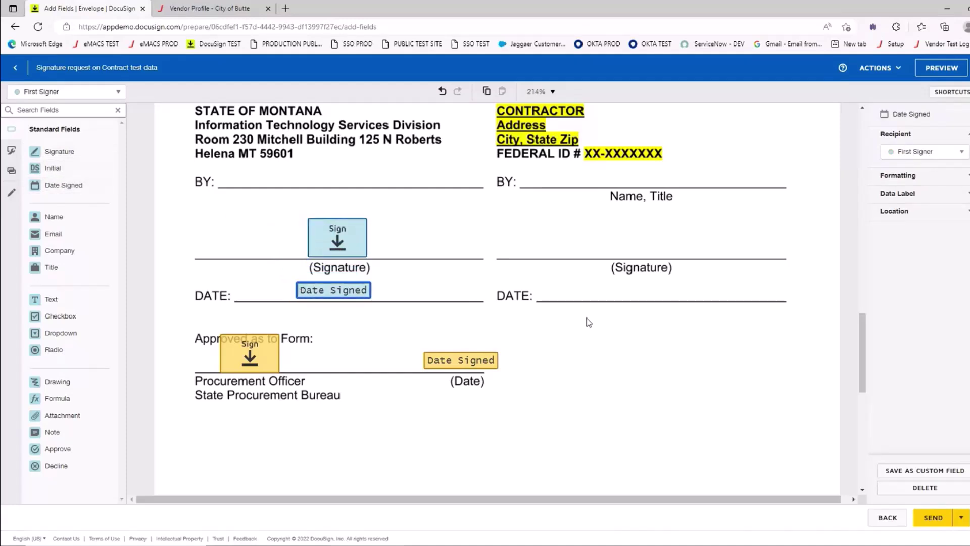
- Add a third envelope recipient, searching the email by "emacs" and filling the name and email from the first matching saved contact
scroll(589, 321, "up", 3)
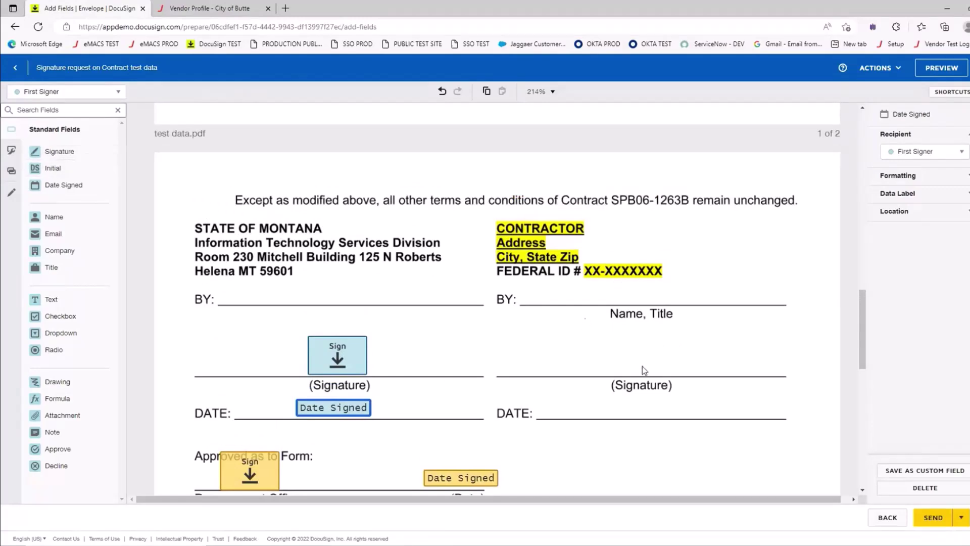
scroll(642, 361, "up", 10)
scroll(640, 356, "down", 10)
scroll(422, 356, "down", 1)
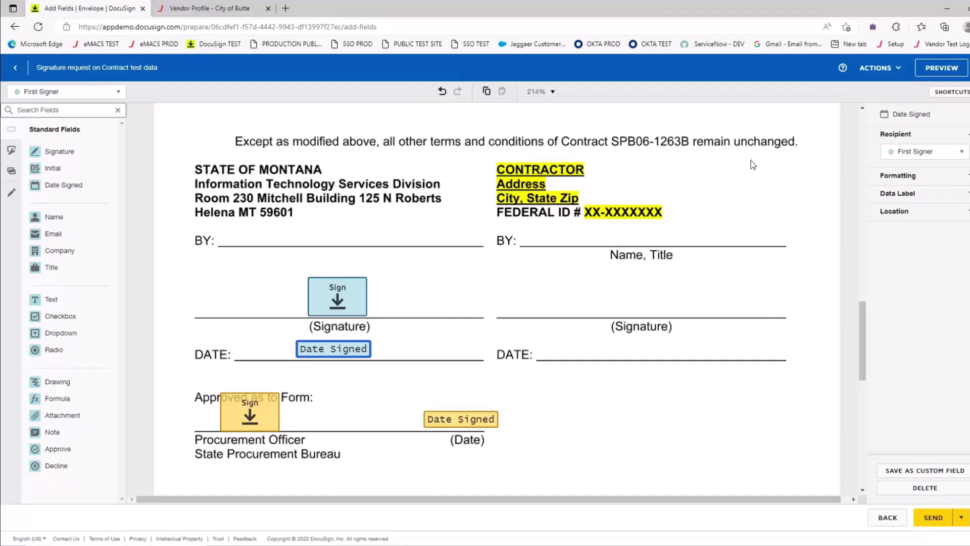
left_click(900, 71)
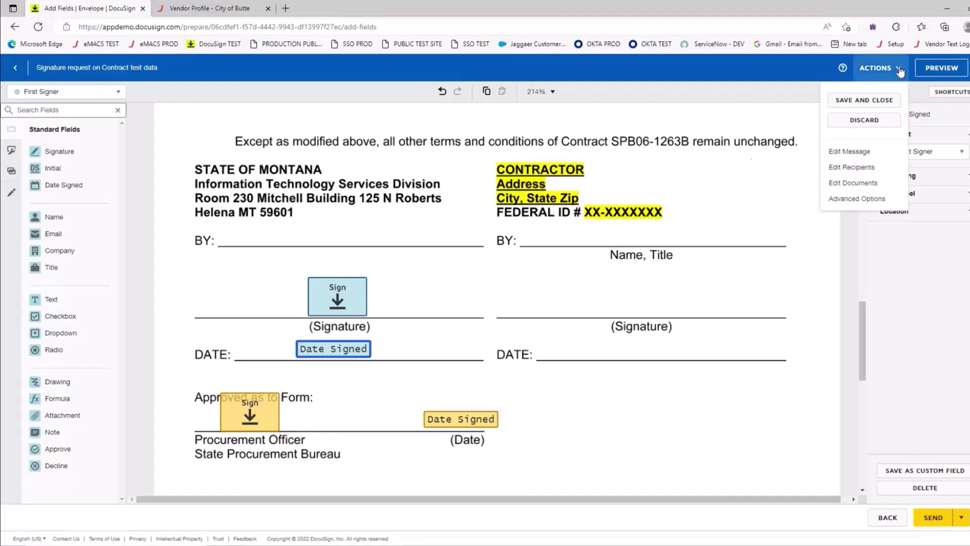
left_click(851, 169)
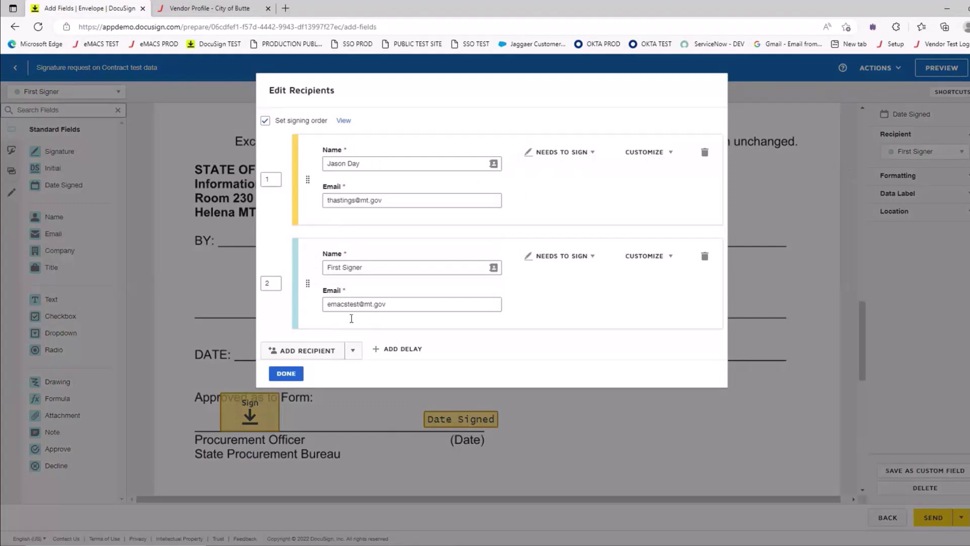
left_click(319, 353)
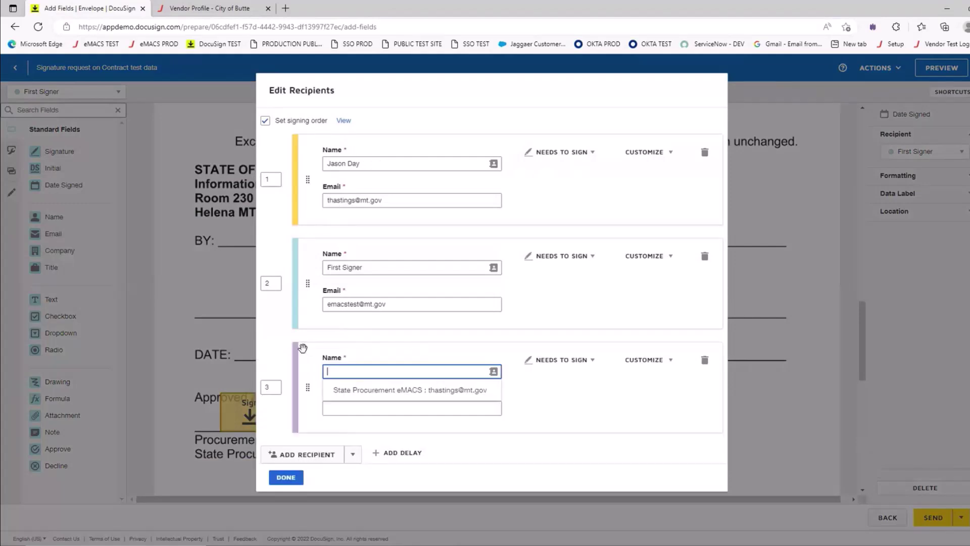
left_click(414, 392)
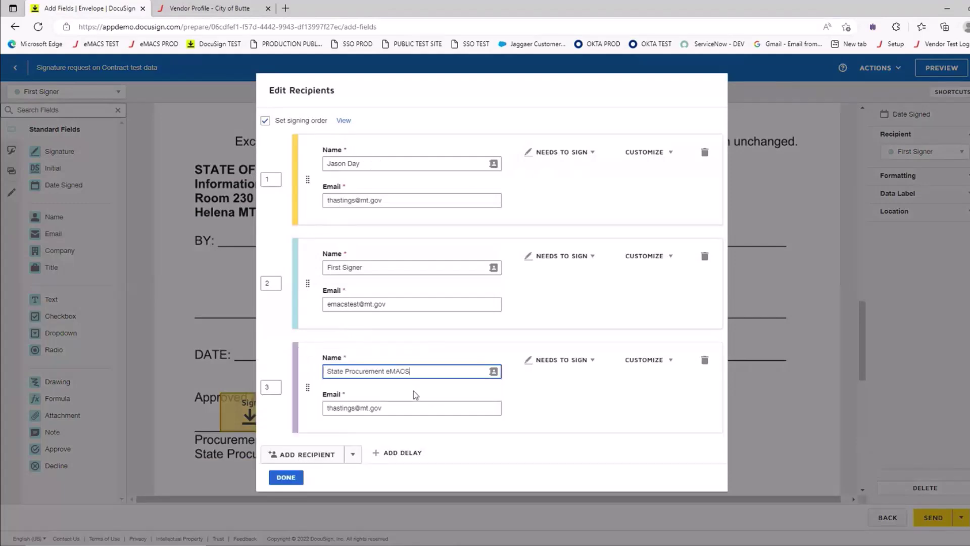
left_click(397, 408)
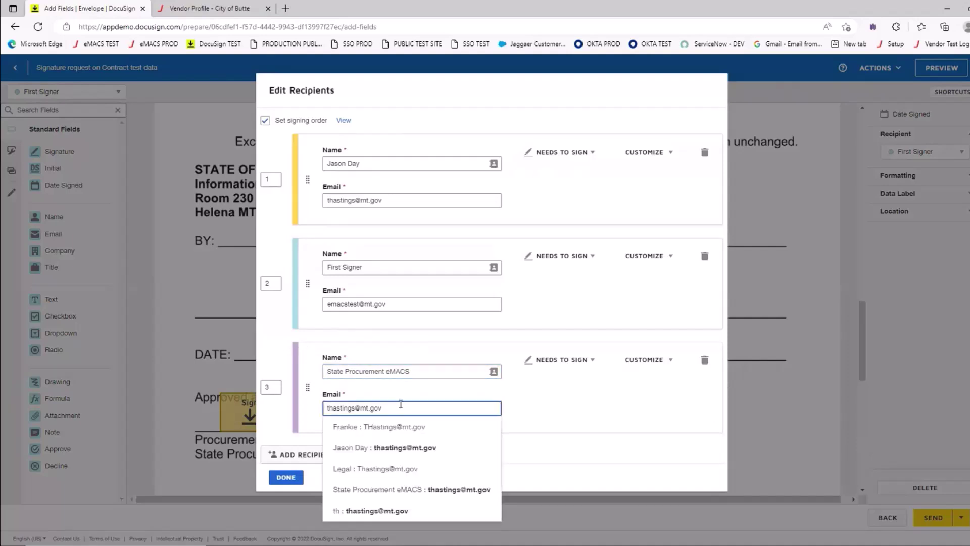
key("BackSpace")
key("BackSpace")
key("BackSpace")
key("BackSpace")
key("BackSpace")
key("BackSpace")
key("BackSpace")
key("BackSpace")
key("BackSpace")
key("BackSpace")
key("BackSpace")
key("BackSpace")
key("BackSpace")
key("BackSpace")
key("BackSpace")
type("emacs")
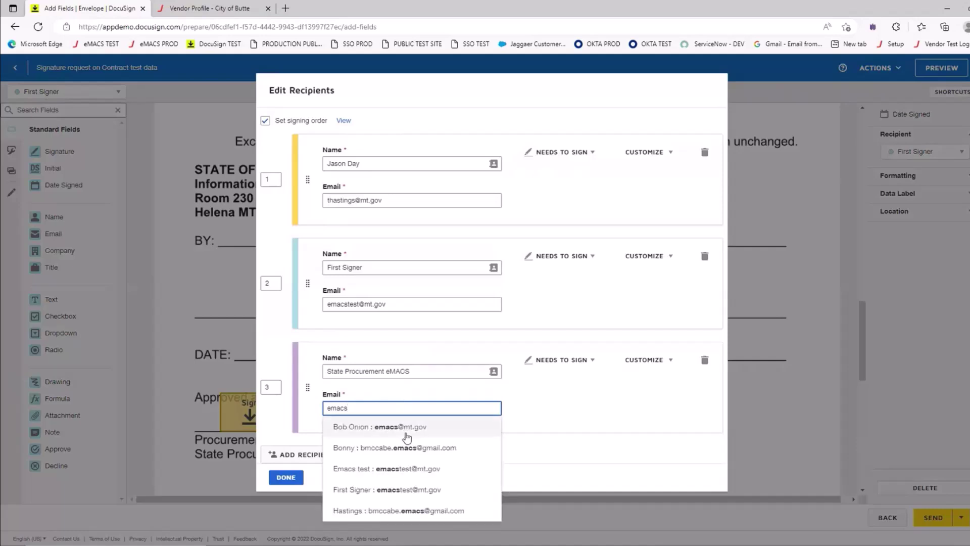
left_click(407, 427)
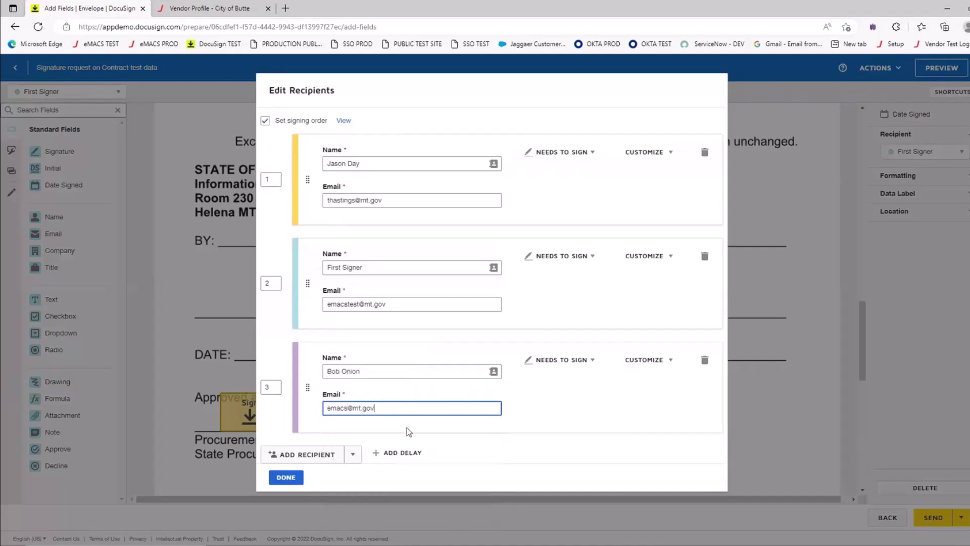
- Set the third recipient's role to Receives a Copy and finish editing the recipients
left_click(595, 360)
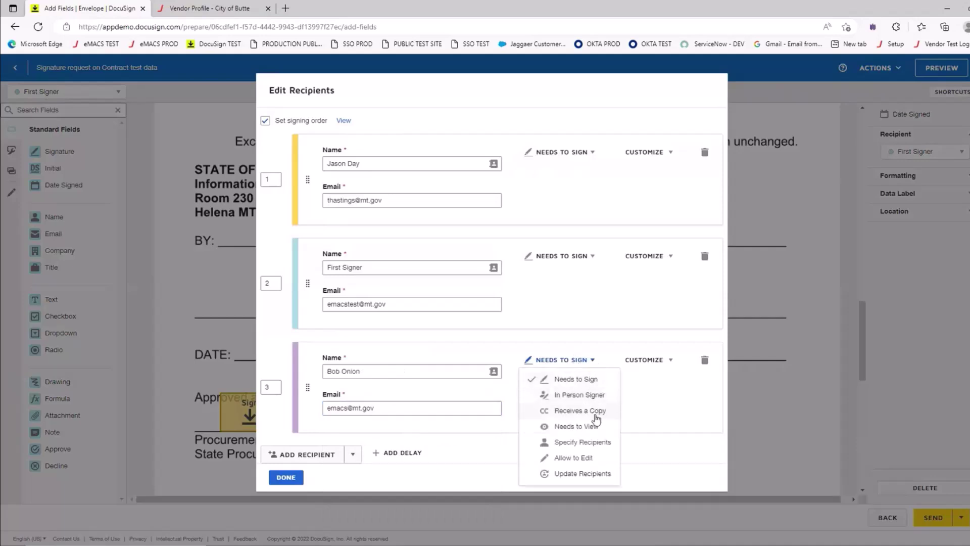
left_click(595, 412)
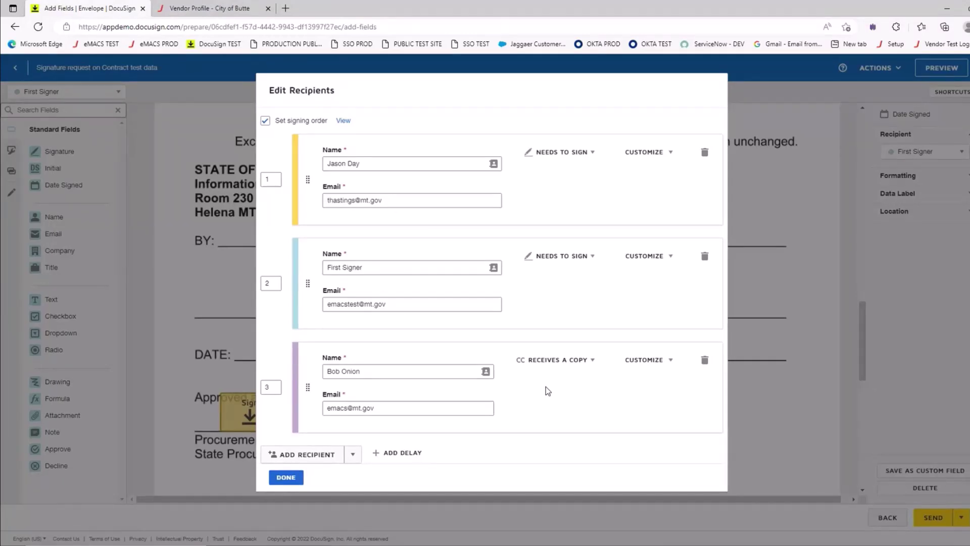
left_click(286, 478)
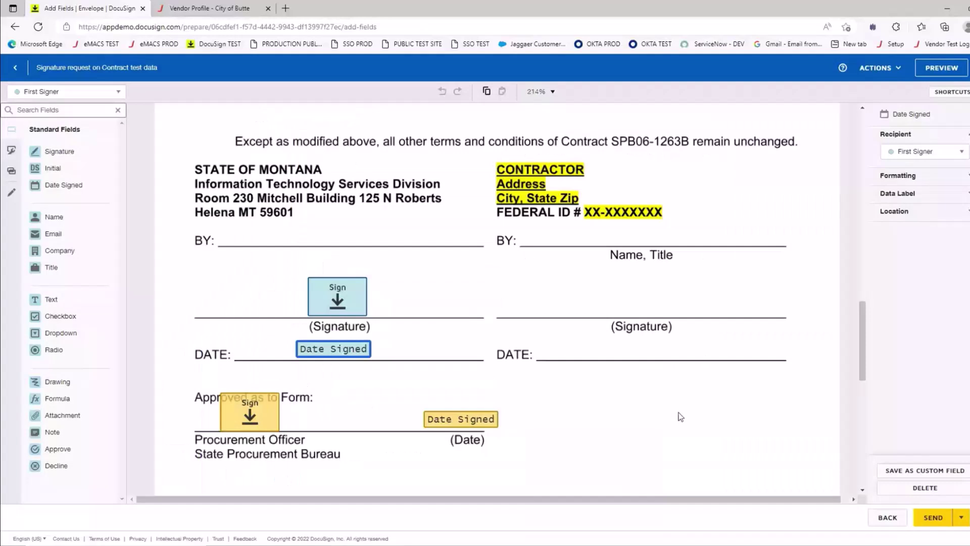
- Send the envelope for signature and open the contract's Approvals page to check the workflow and status
left_click(934, 518)
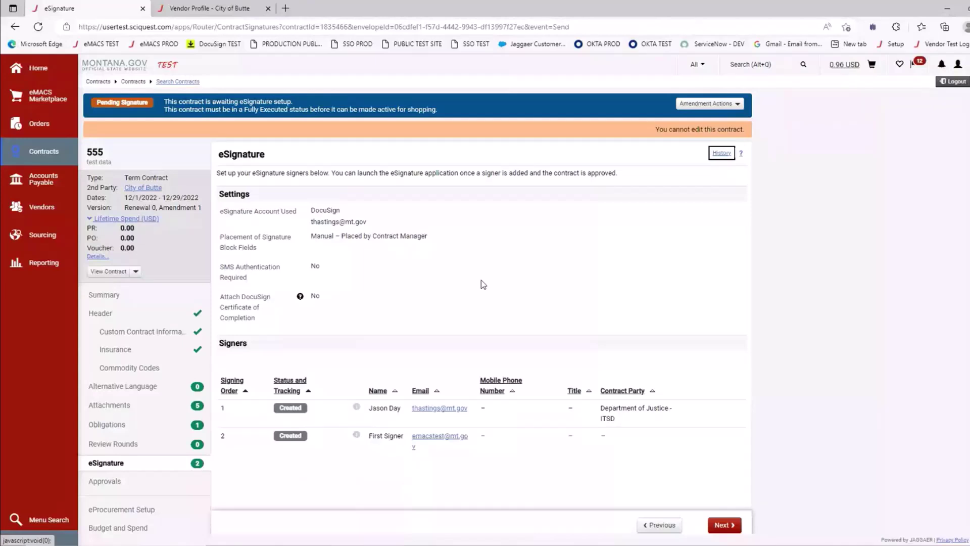
left_click(106, 481)
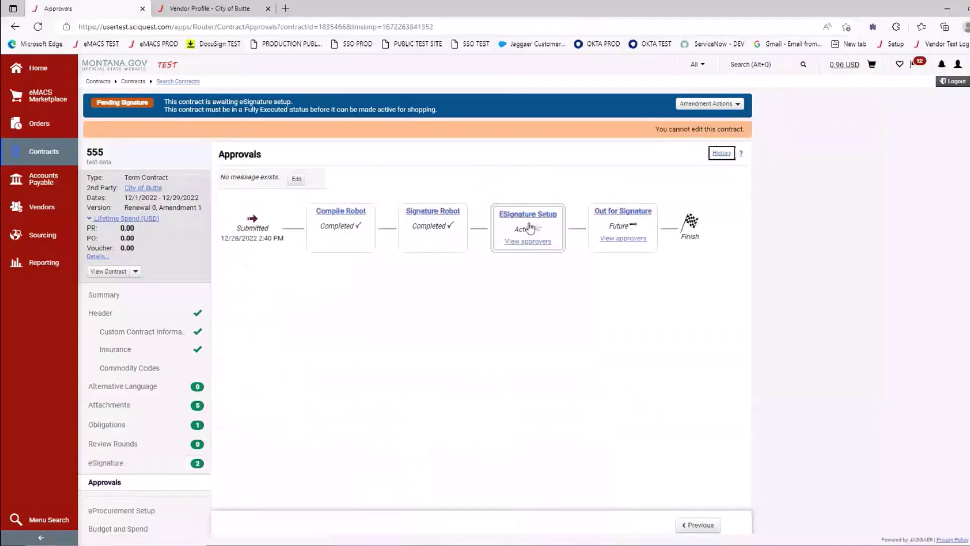
left_click(157, 103)
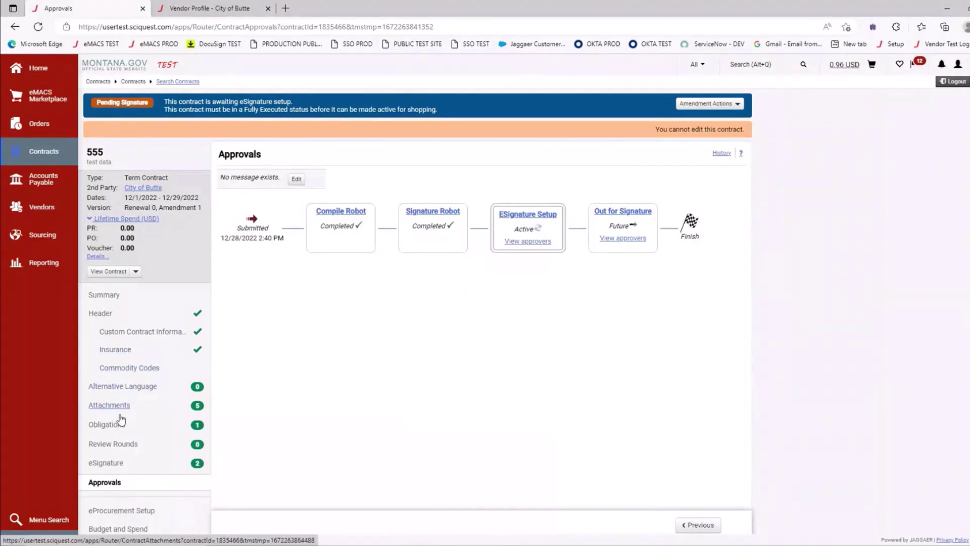
- Open the contract's eSignature page and view the first signer's sent, viewed and signed tracking details
left_click(120, 462)
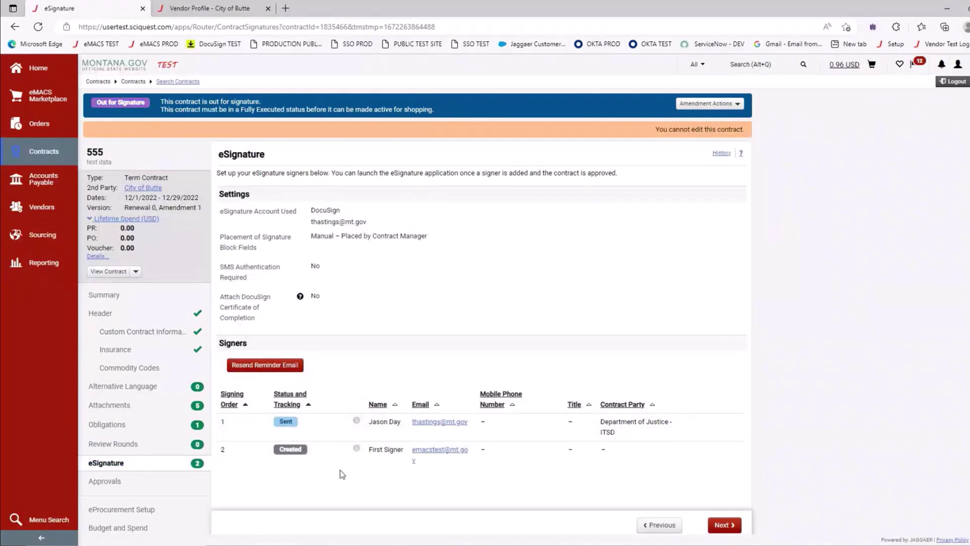
left_click(360, 425)
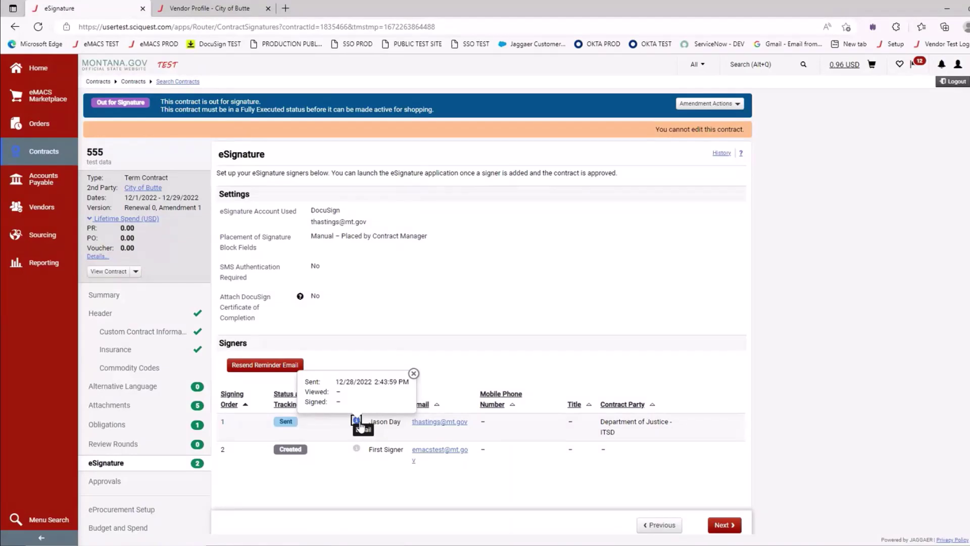
left_click(450, 372)
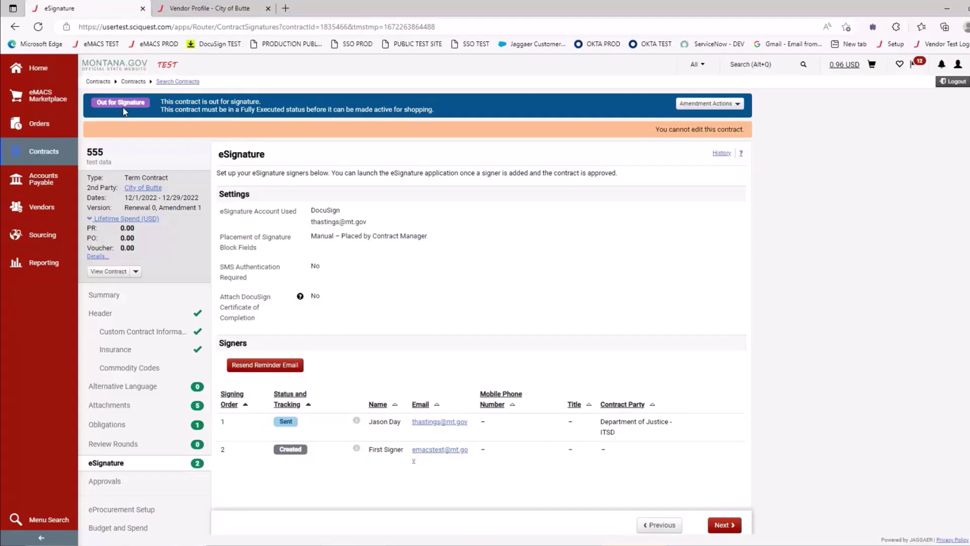
left_click(356, 421)
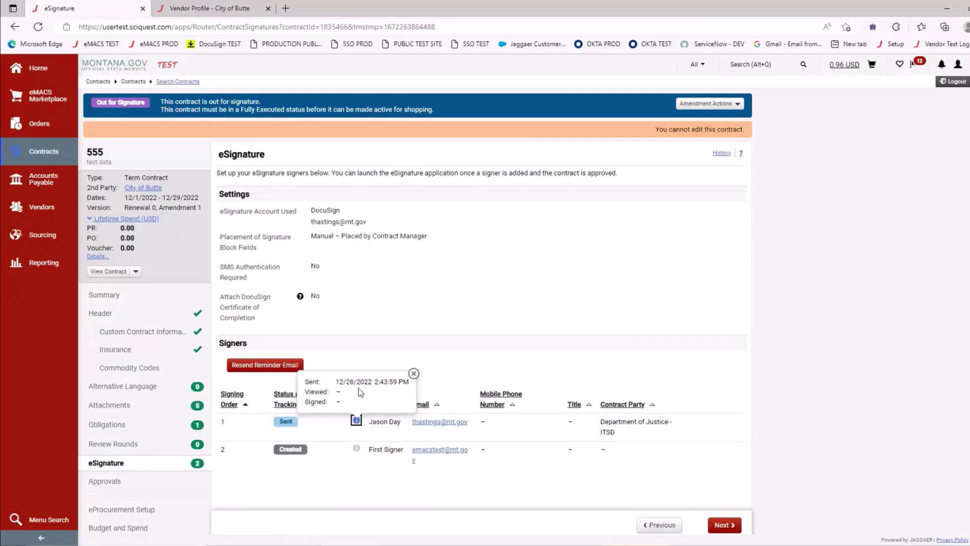
- Switch to the first signer's signature request email in Outlook and open its document in DocuSign for review
left_click(444, 336)
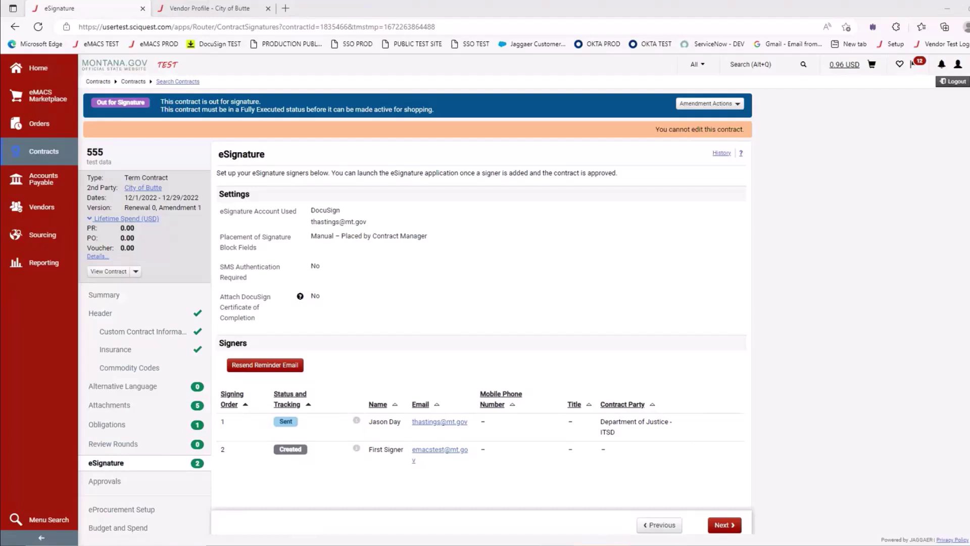
left_click_drag(969, 87, 580, 119)
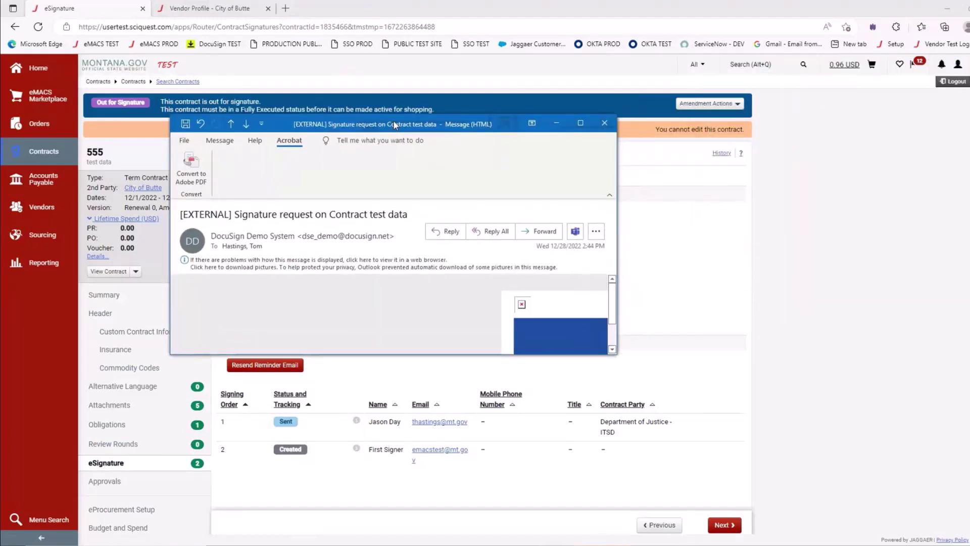
left_click(581, 123)
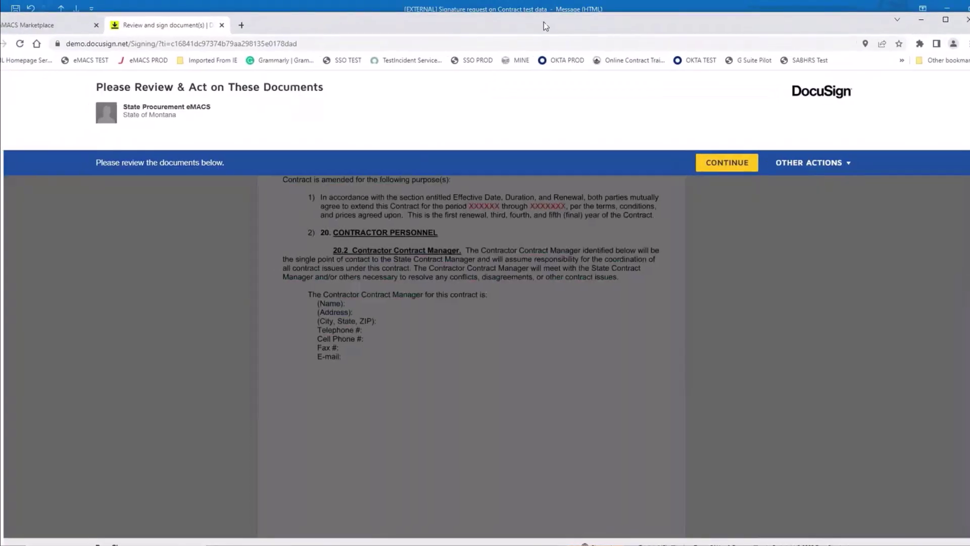
left_click_drag(544, 22, 578, 22)
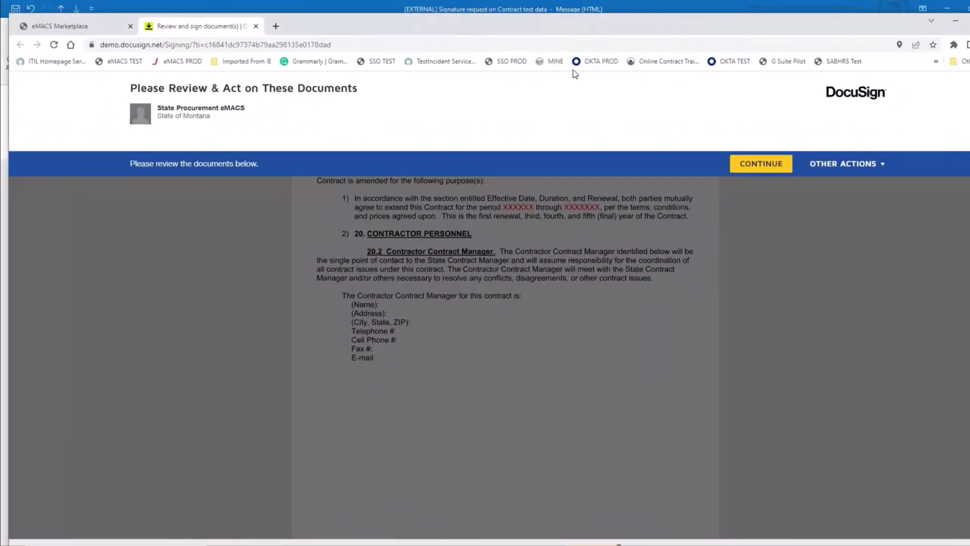
left_click(761, 163)
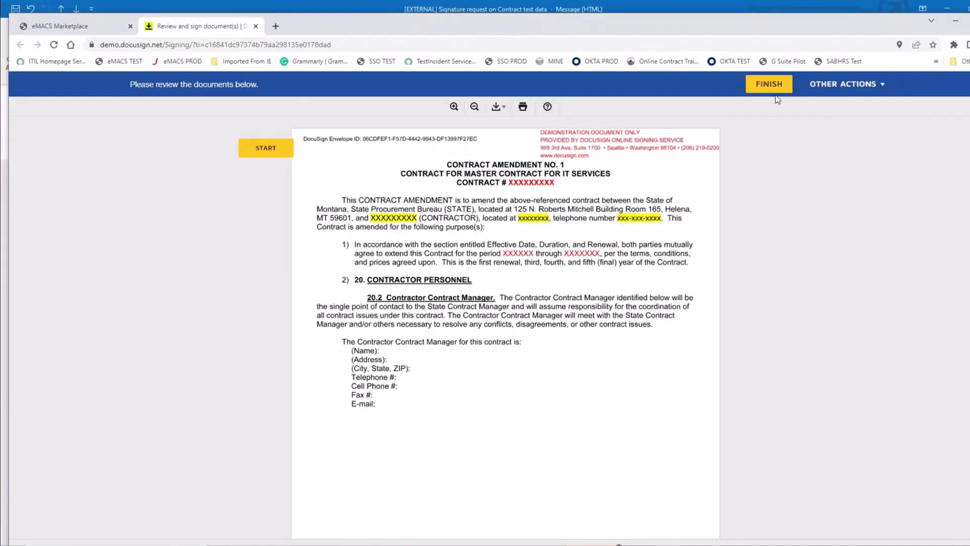
- Sign the amendment's required procurement officer field with the saved signature, finish signing, and decline the DocuSign login
left_click(266, 151)
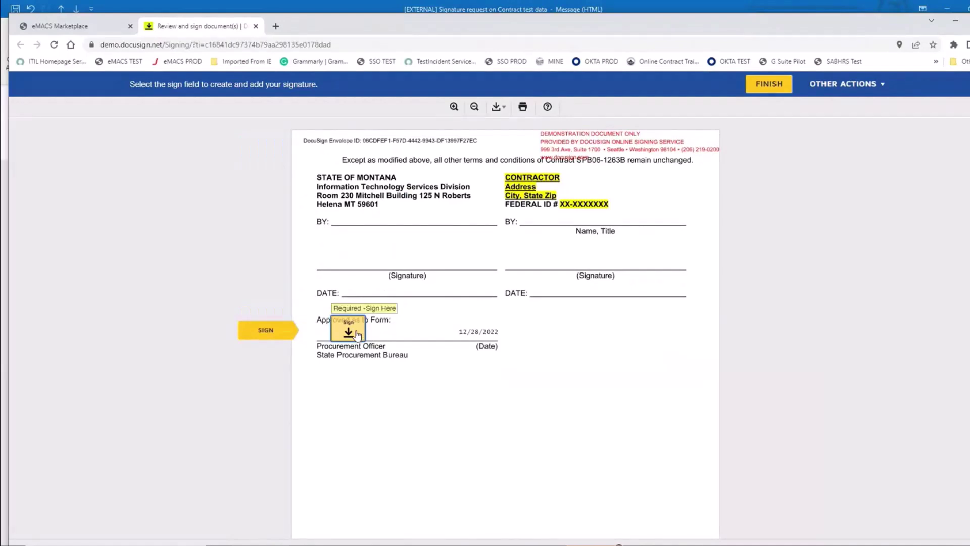
left_click(356, 331)
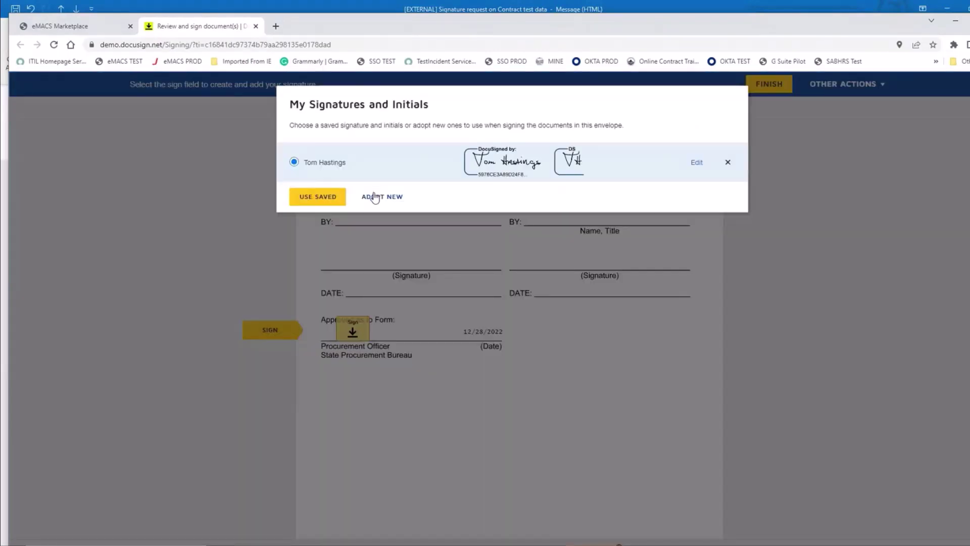
left_click(332, 198)
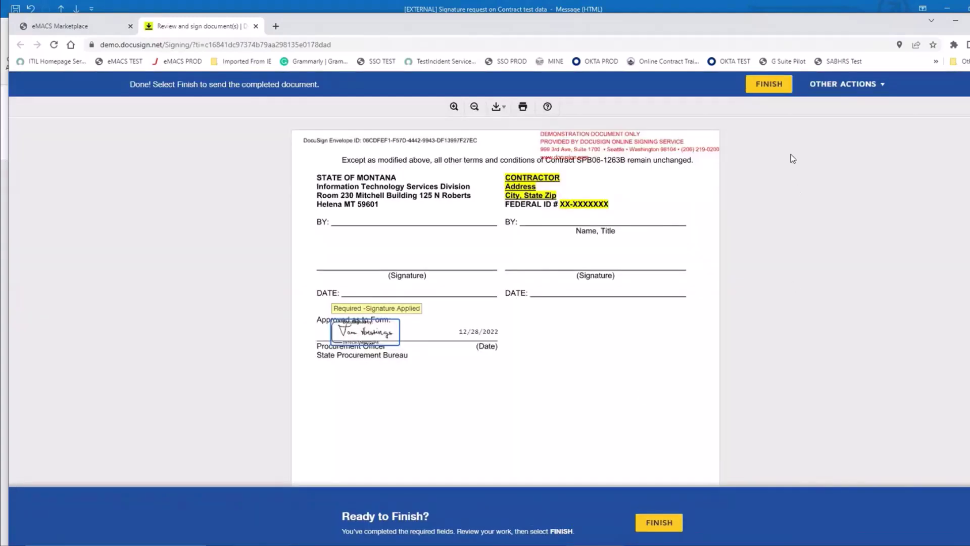
left_click(662, 526)
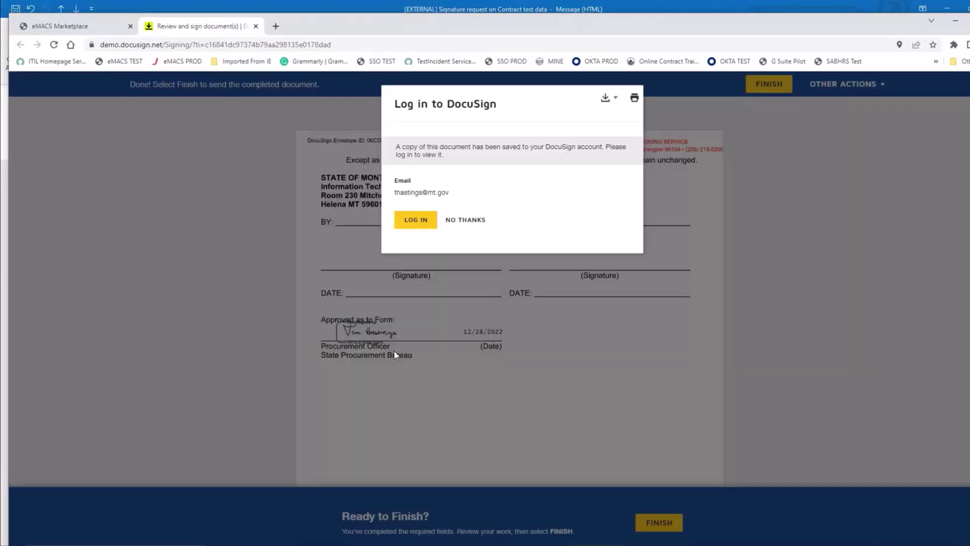
left_click(456, 221)
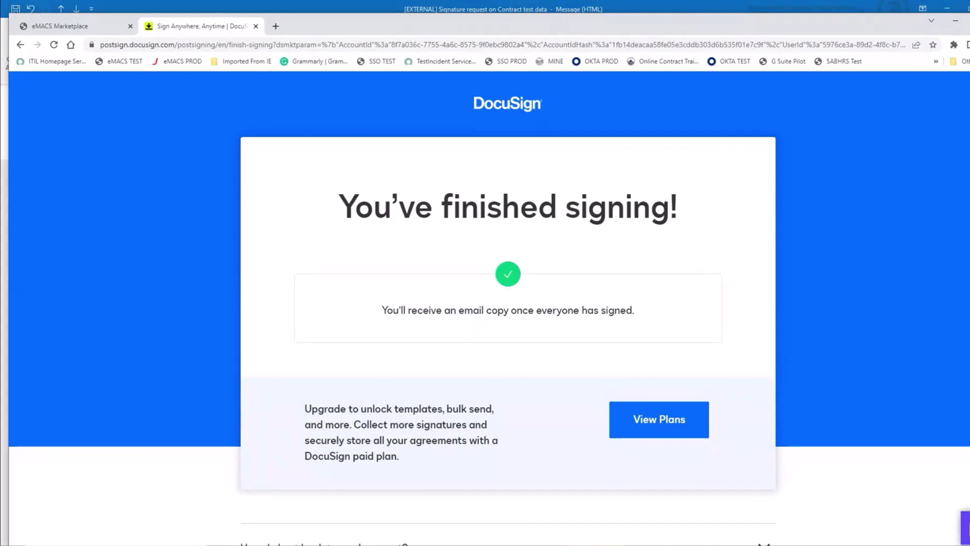
- Return to the contract's eSignature page, check the first signer's tracking details, and refresh the page to check them again
left_click(342, 517)
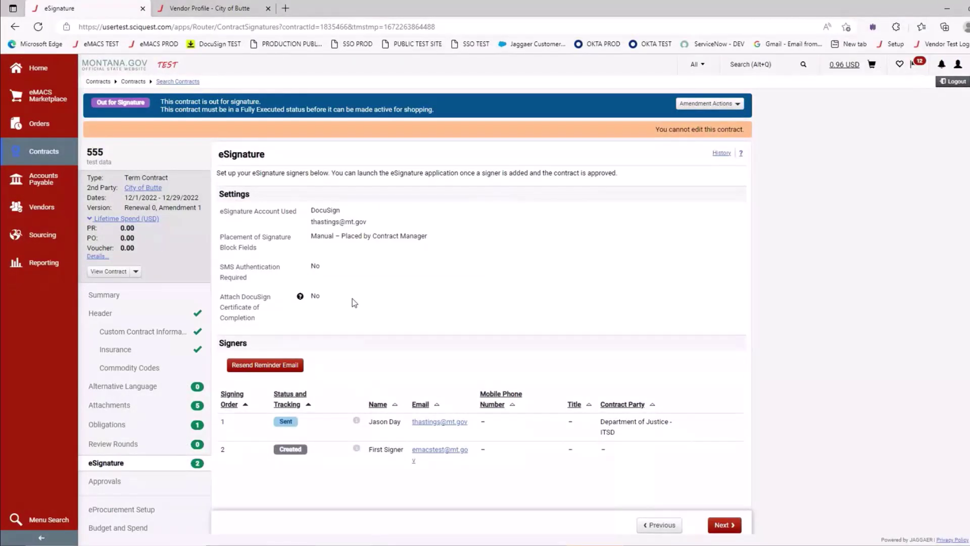
left_click(357, 424)
left_click(414, 373)
left_click(40, 30)
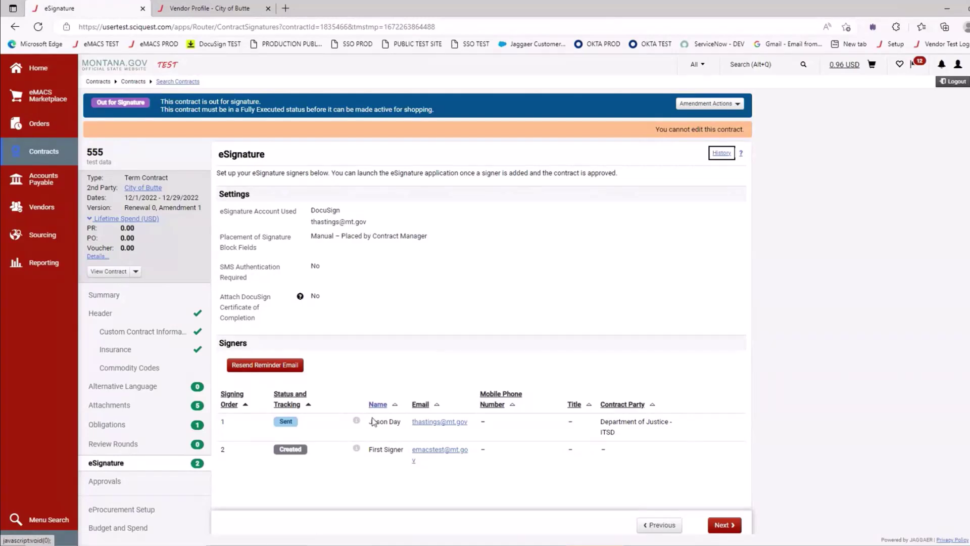
left_click(356, 421)
left_click(490, 329)
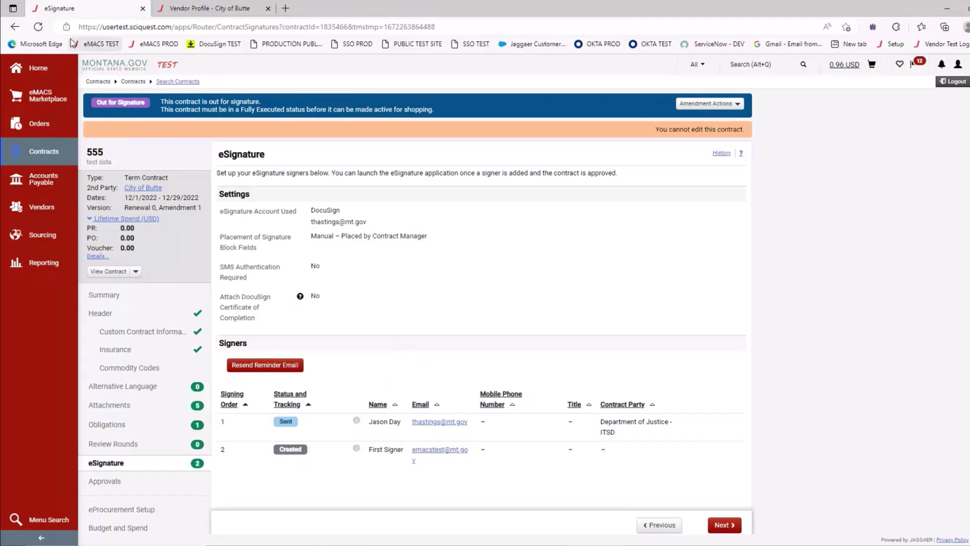
- Reload the eSignature page and view the tracking details of both the first and the second signer
left_click(38, 27)
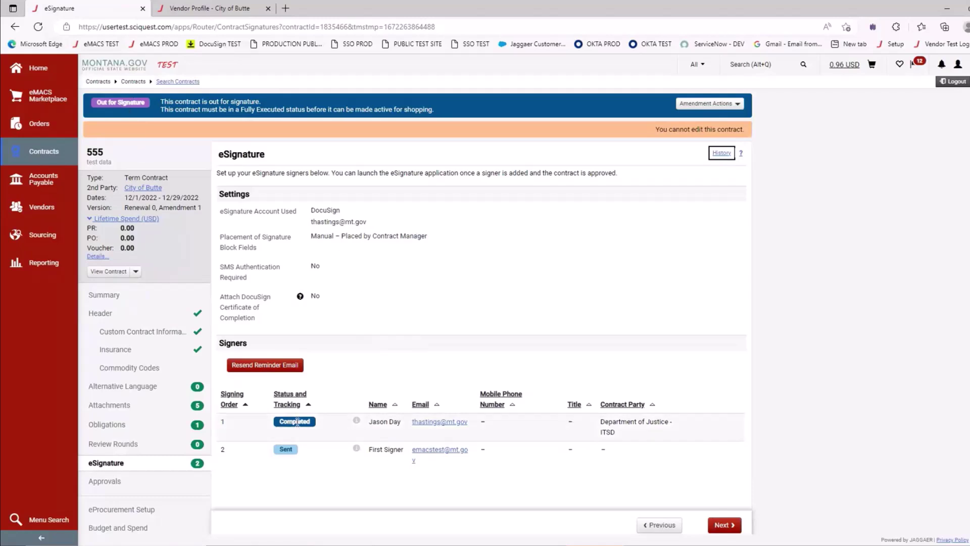
left_click(358, 422)
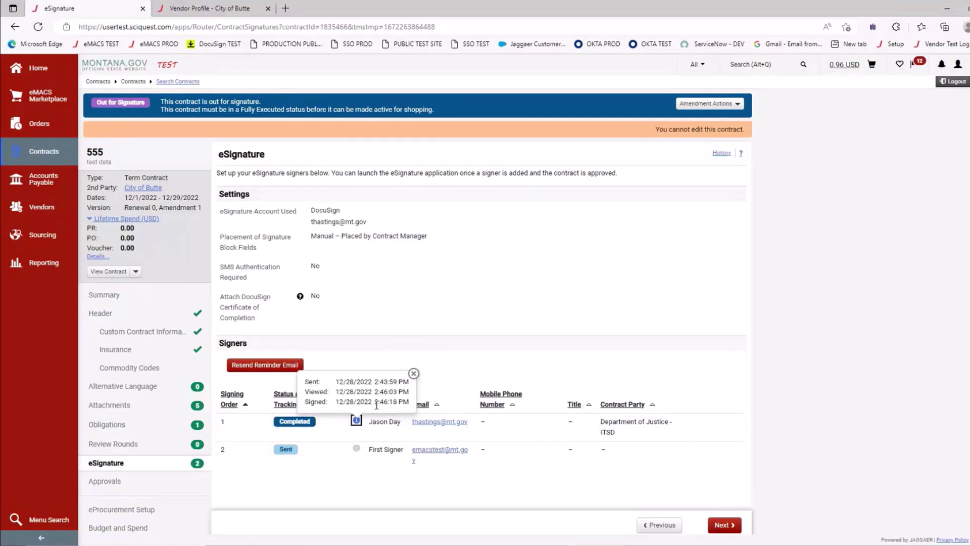
left_click(515, 325)
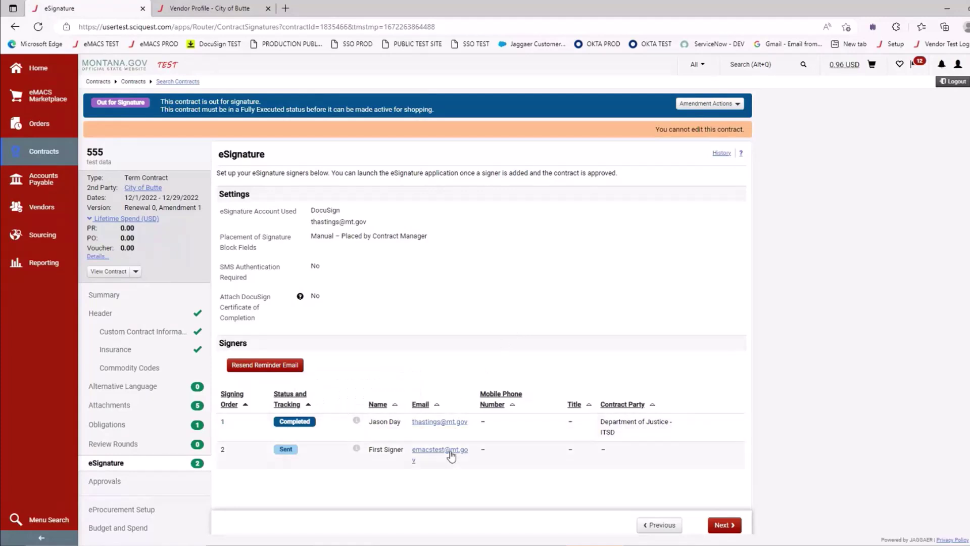
left_click(356, 449)
left_click(419, 332)
- Resend the signature reminder email from the contract's Signers section
left_click(278, 366)
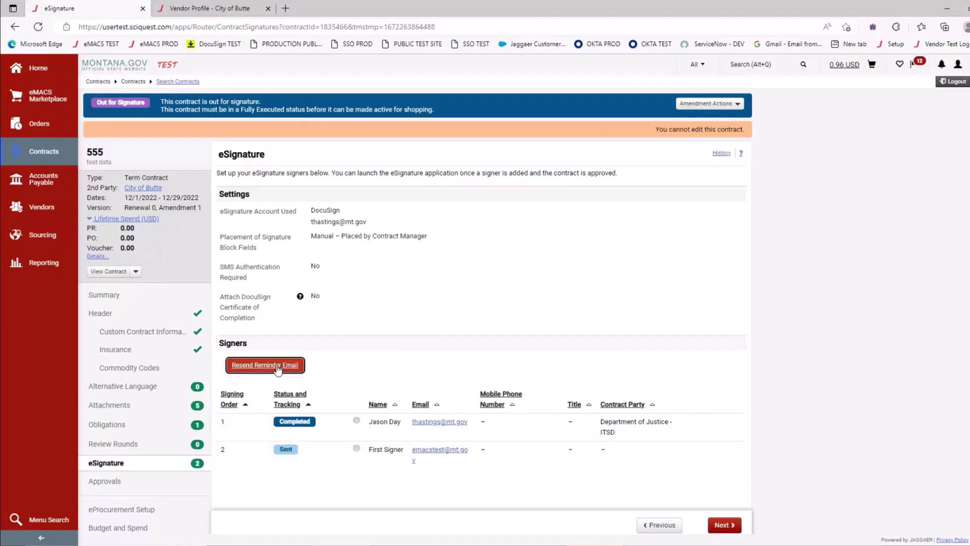
left_click(280, 367)
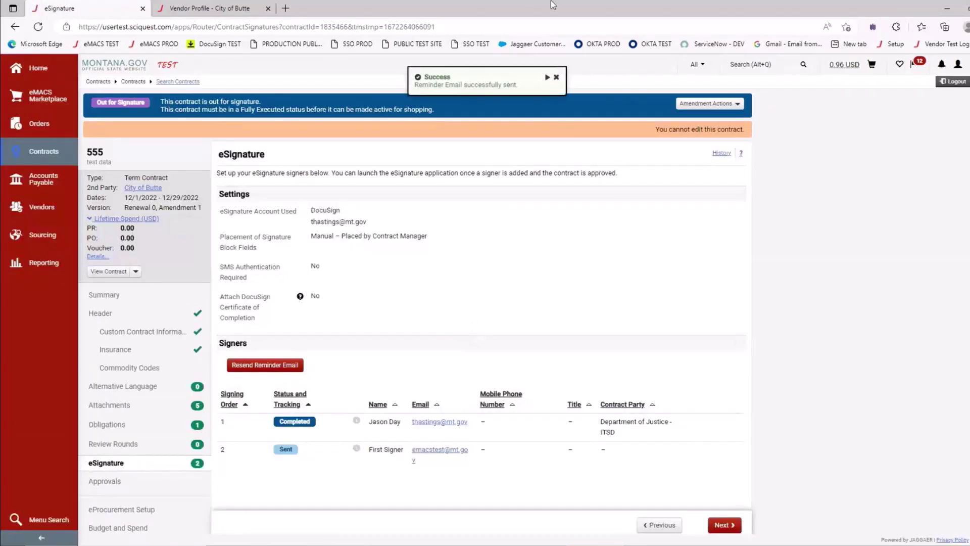
left_click_drag(534, 84, 416, 84)
left_click(522, 256)
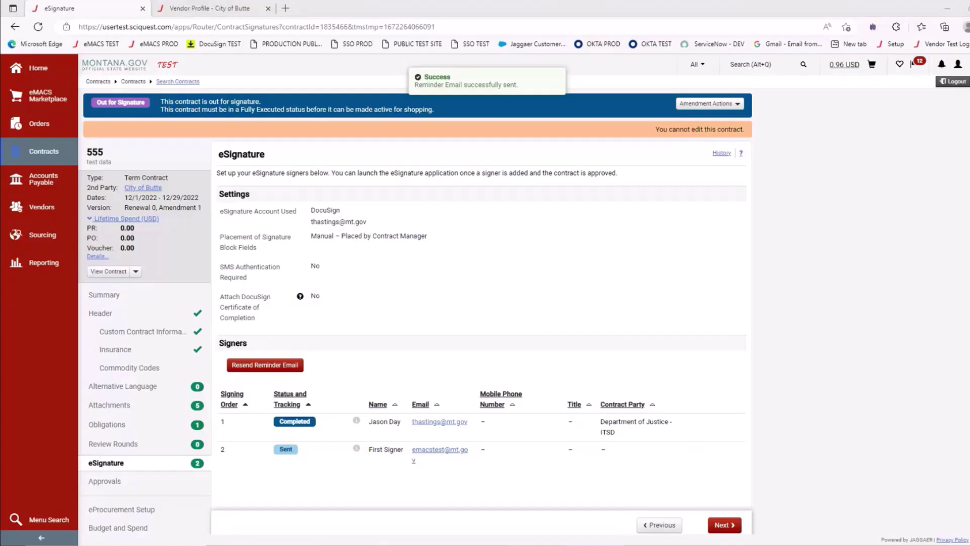
- Open the second signer's document from the signature request email in Outlook and agree to use electronic records and signatures
key("alt+Tab")
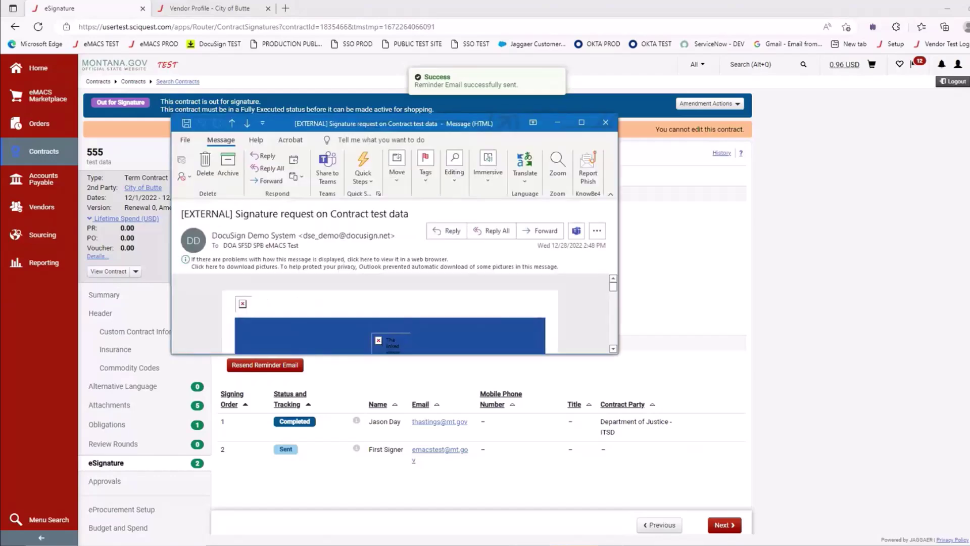
left_click(581, 123)
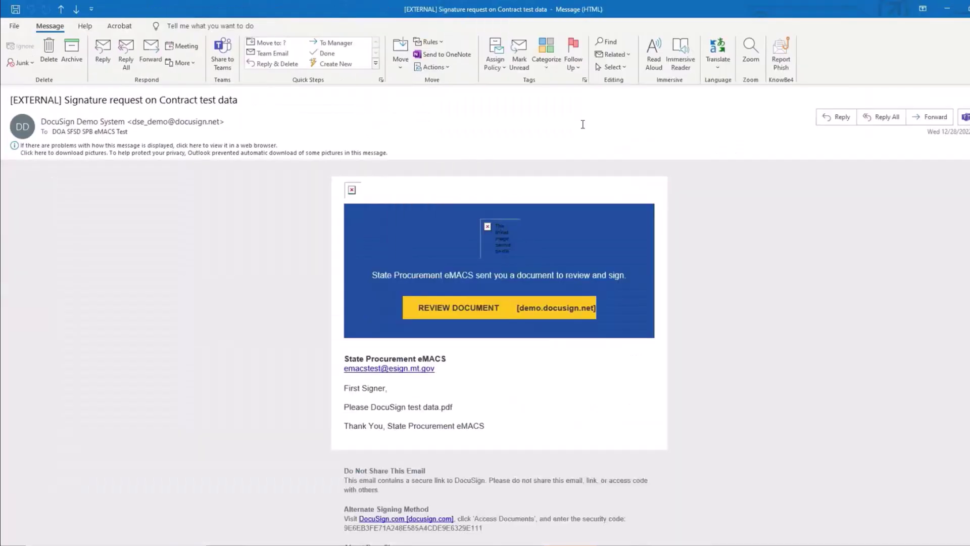
left_click(459, 314)
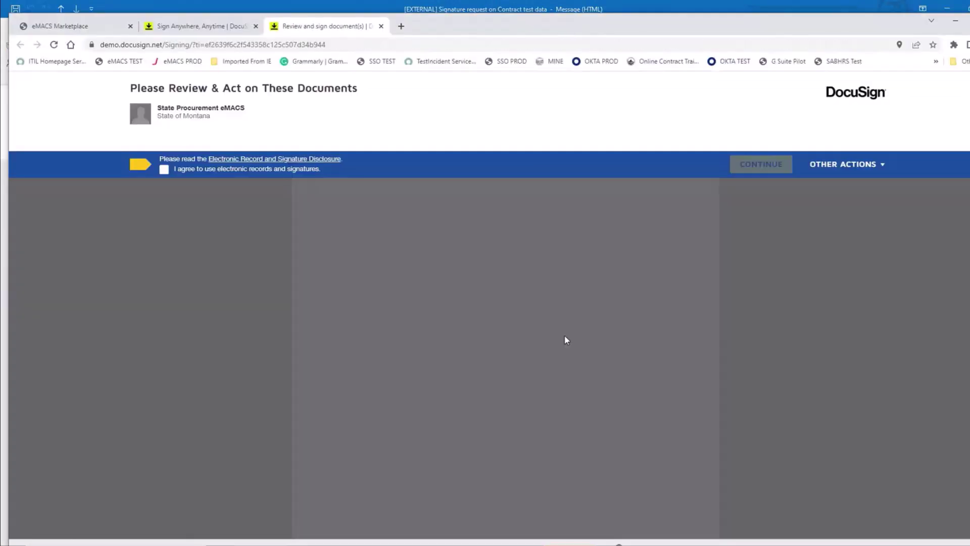
left_click(164, 169)
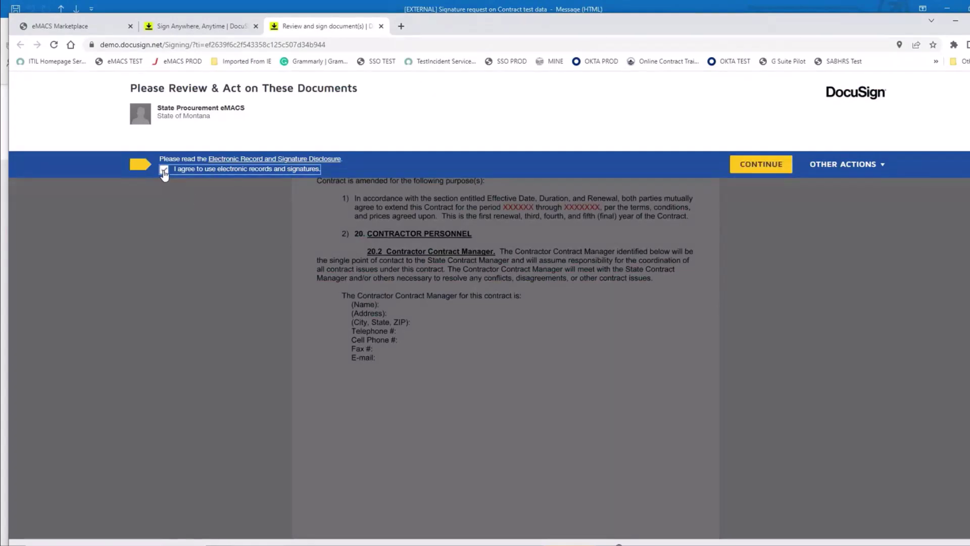
left_click(751, 164)
- Adopt the suggested signature style to sign the required State of Montana field, finish signing, and close the DocuSign page
left_click(261, 148)
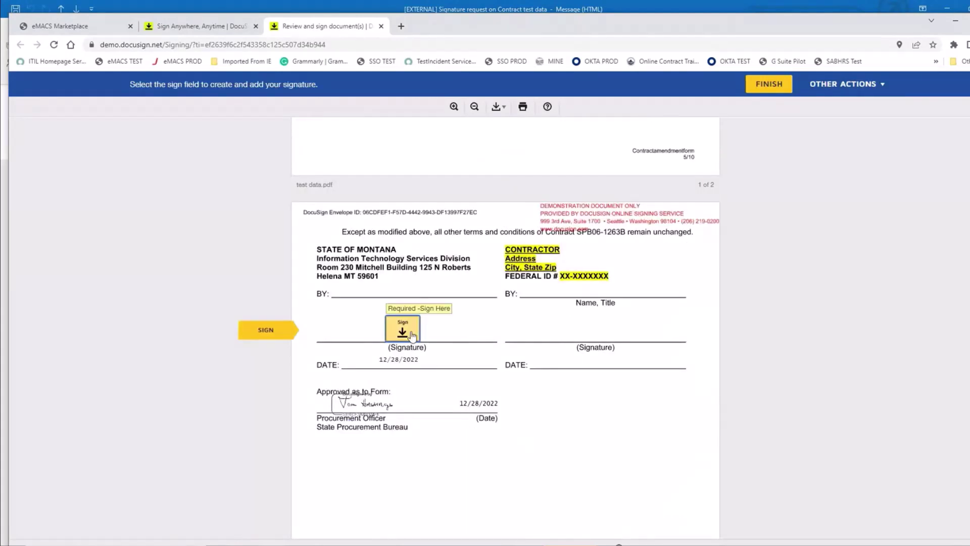
left_click(412, 333)
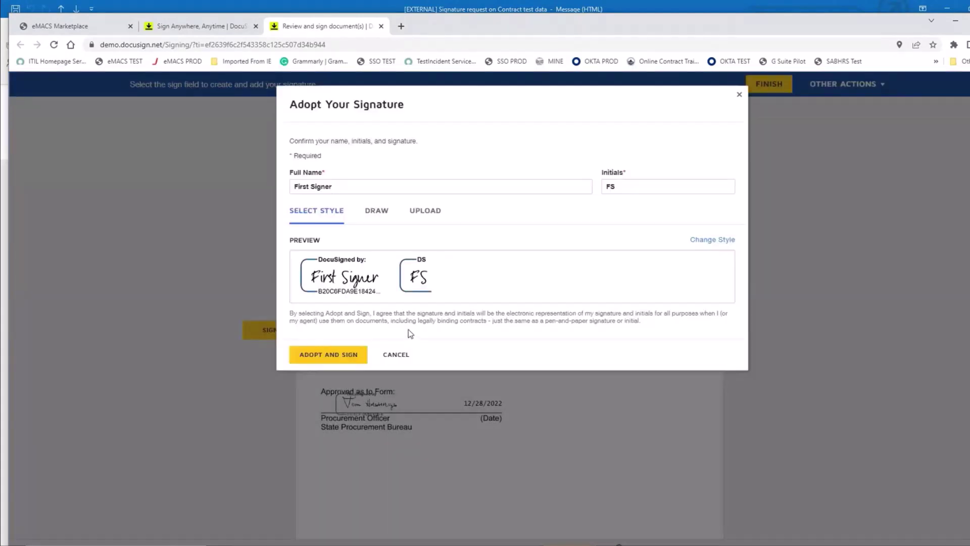
left_click(341, 355)
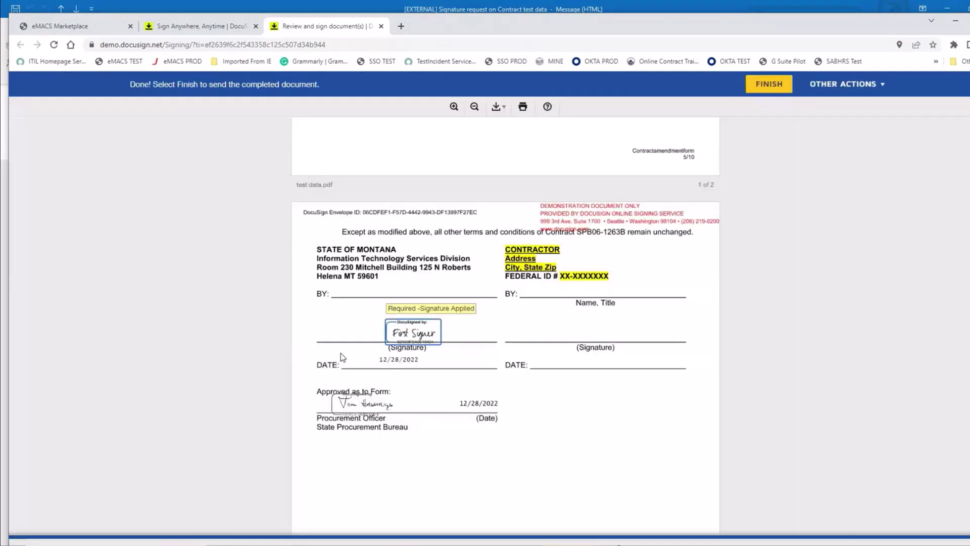
left_click(659, 522)
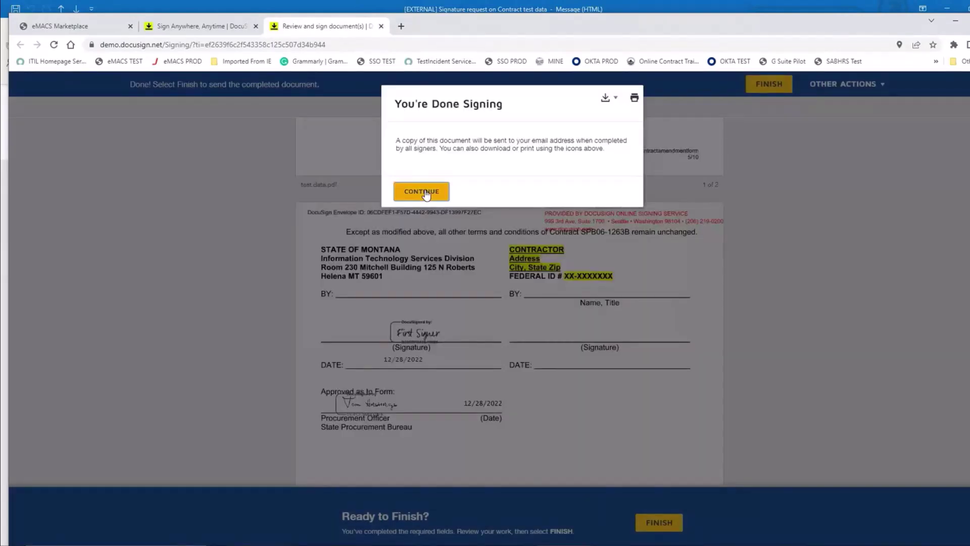
left_click(423, 192)
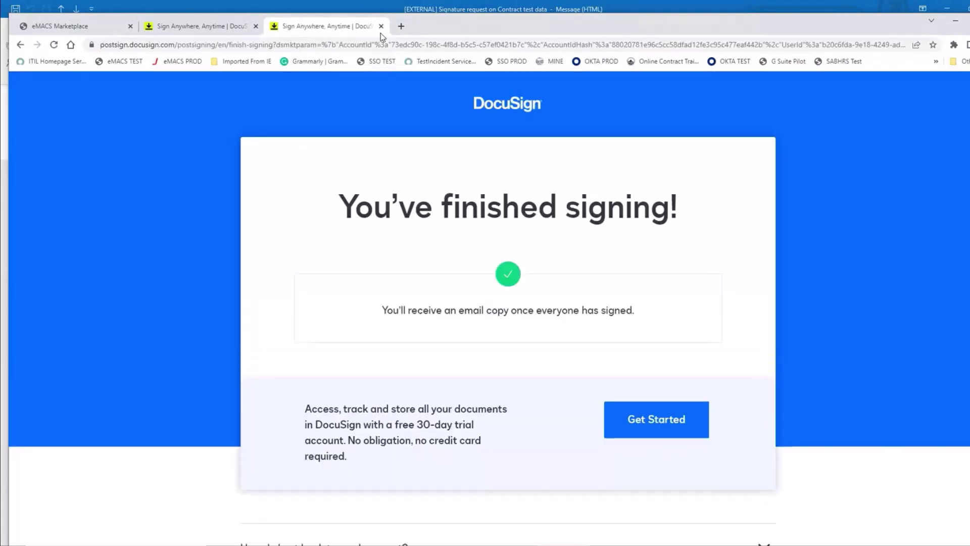
left_click(381, 26)
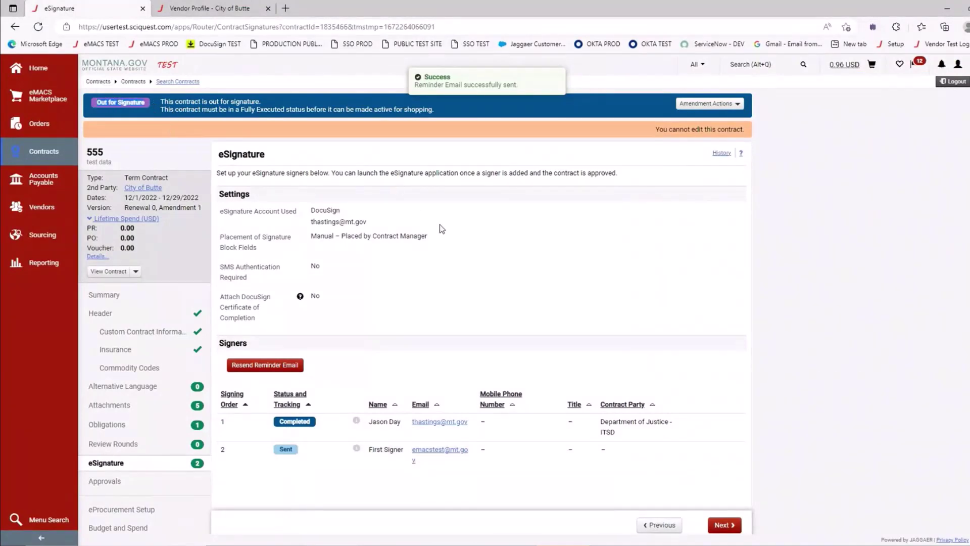
- Open the Contract Family page and compare the status and version type of the contract's amendment and original versions
scroll(143, 385, "down", 4)
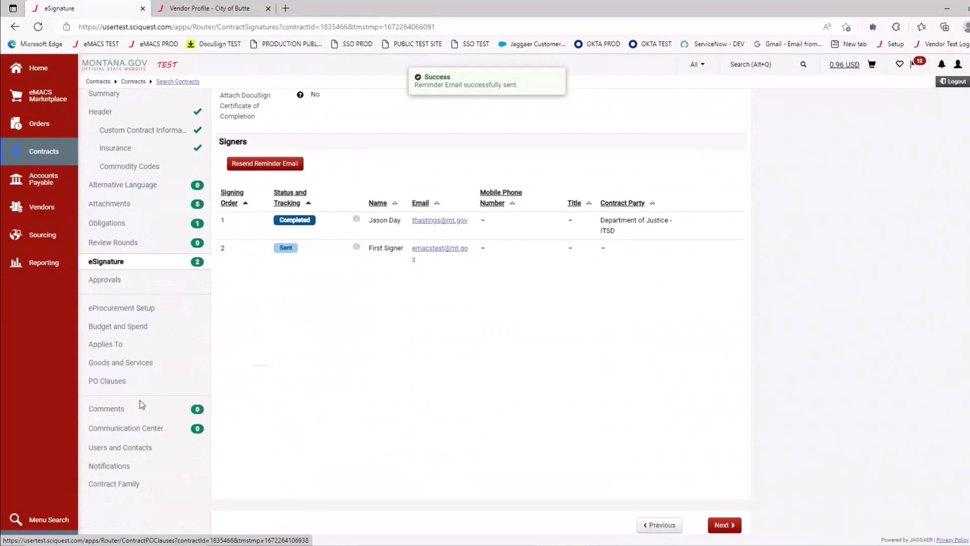
left_click(133, 486)
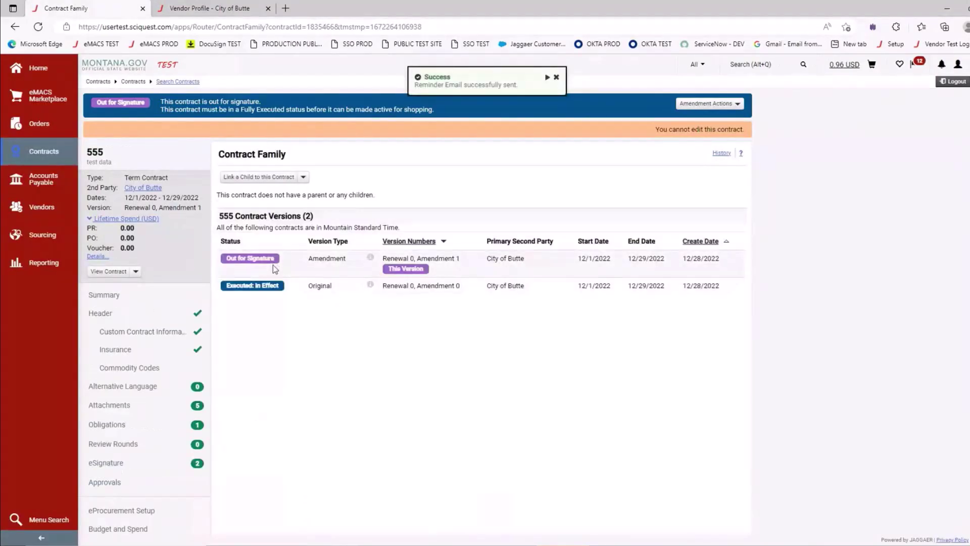
left_click_drag(347, 293, 318, 287)
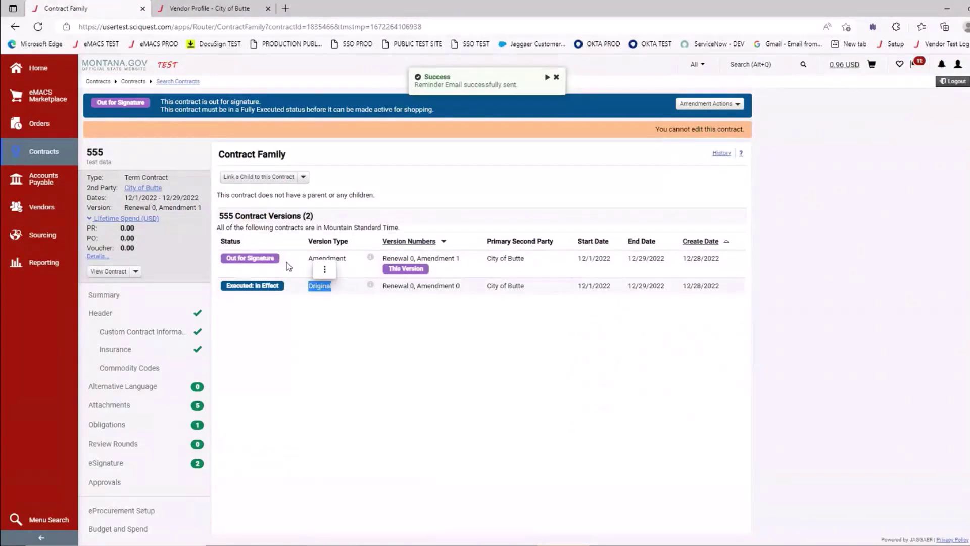
left_click(260, 259)
triple_click(231, 242)
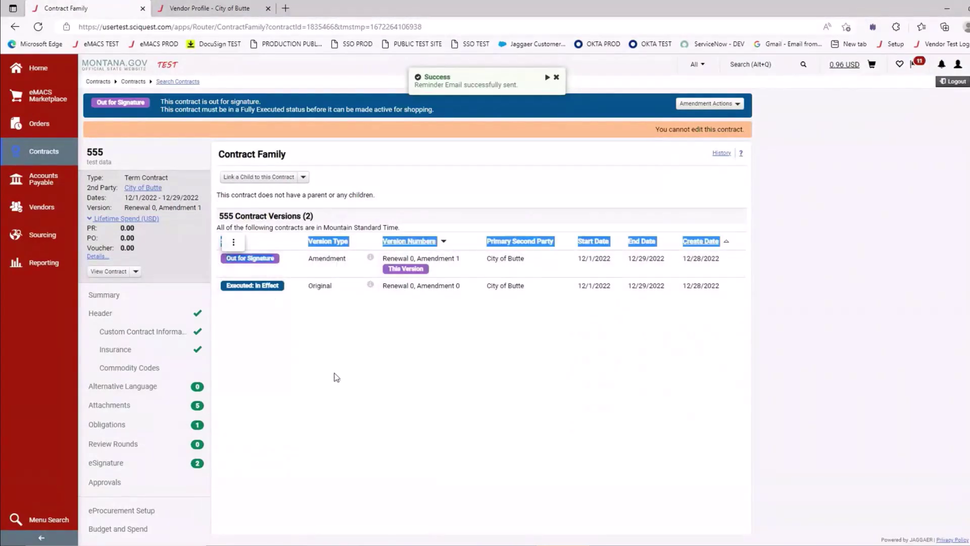
left_click(380, 393)
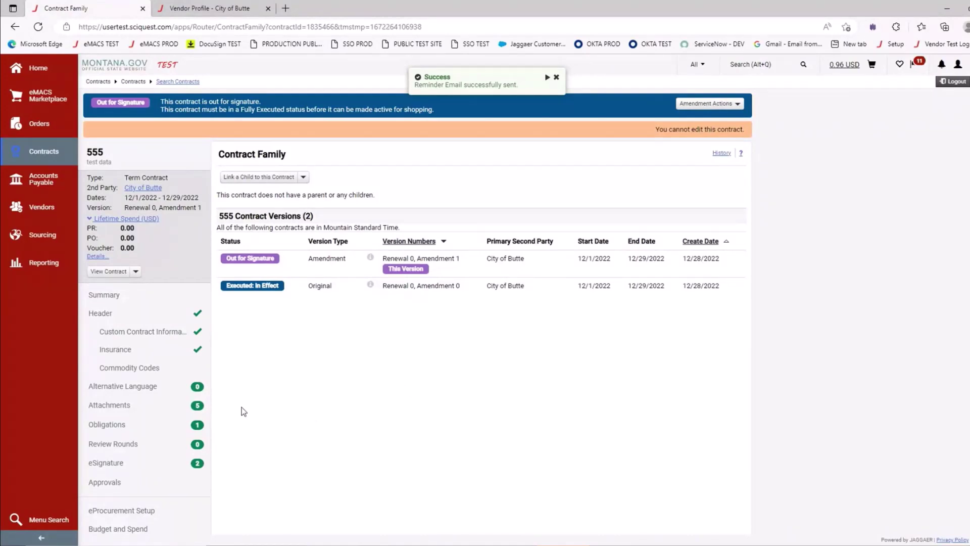
- Reopen the contract's eSignature page to check the contract status and both signers' statuses
left_click(120, 464)
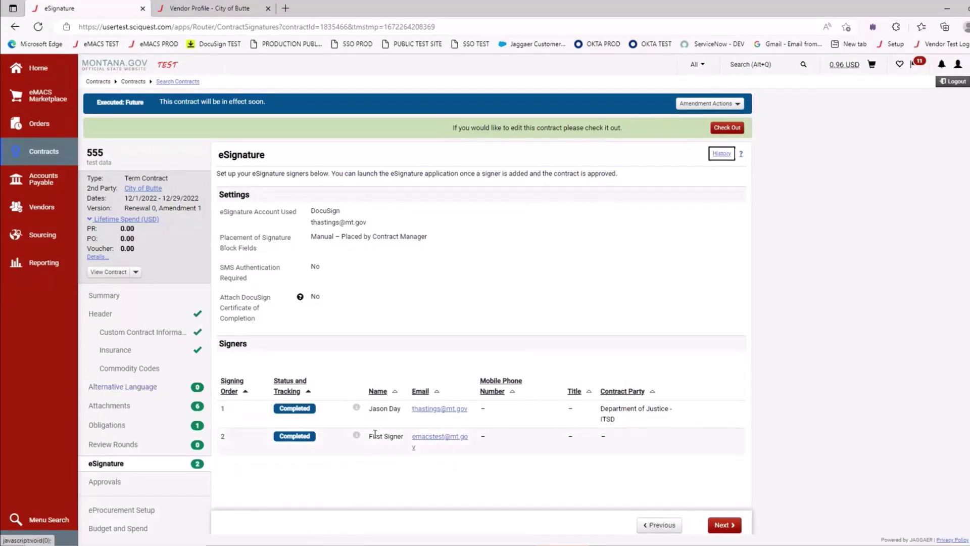
- Check when the contract was sent to, viewed by and signed by the second signer in the signing order
left_click(356, 435)
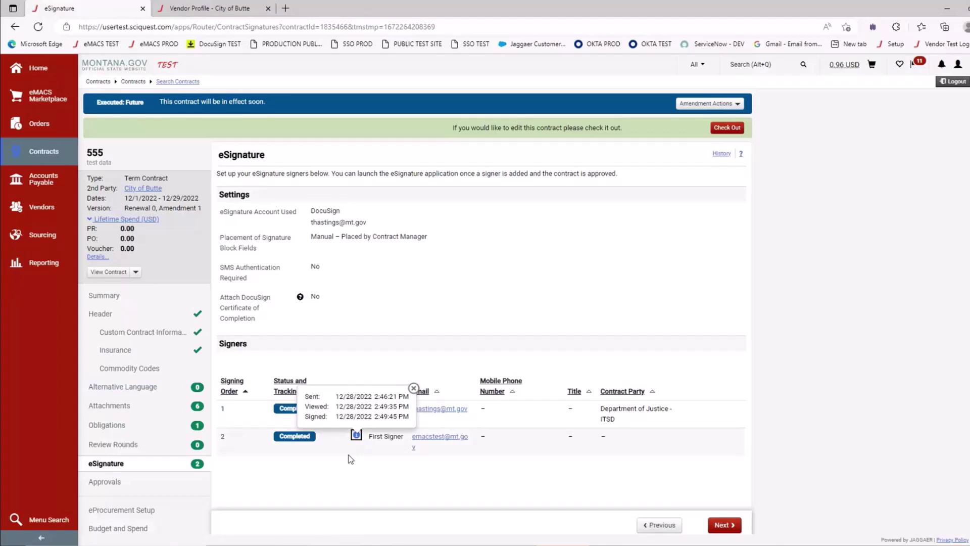
left_click(351, 458)
- Reopen the Contract Family page to compare the two versions' statuses, and view the contract summary of the original version
scroll(351, 458, "down", 3)
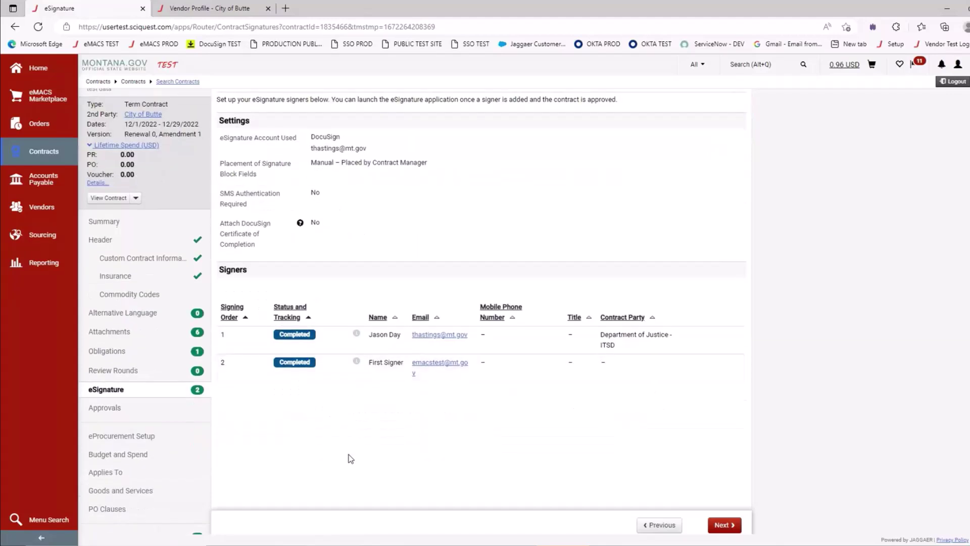
scroll(349, 454, "down", 1)
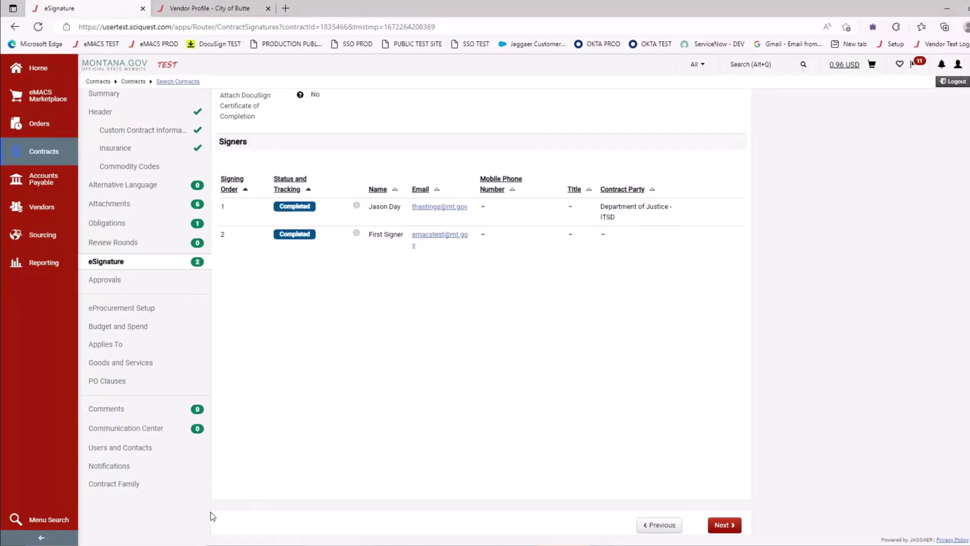
left_click(127, 487)
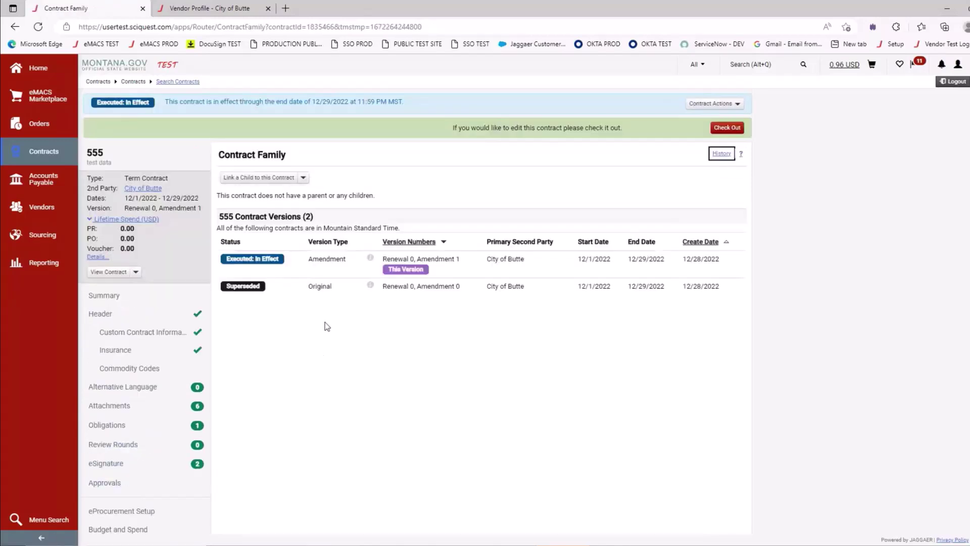
left_click_drag(342, 286, 306, 286)
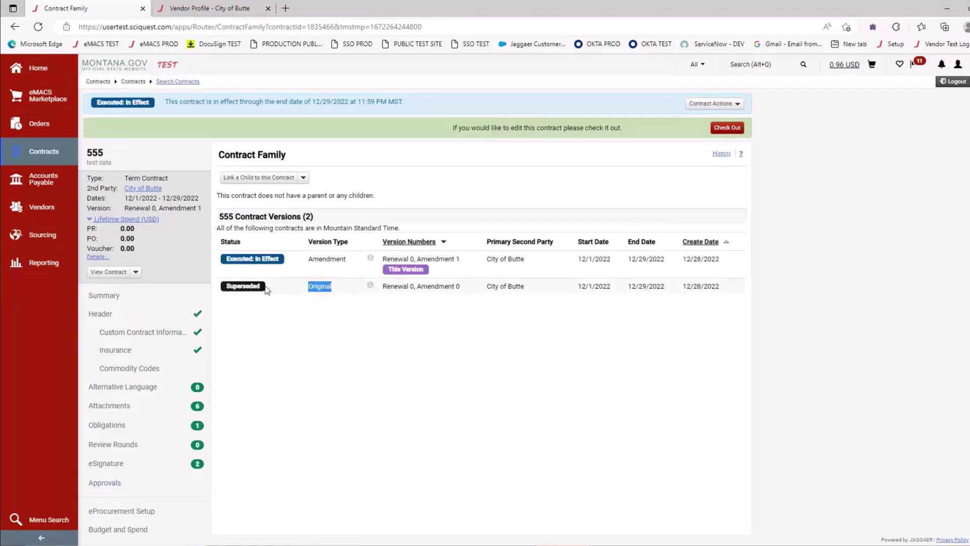
left_click(306, 311)
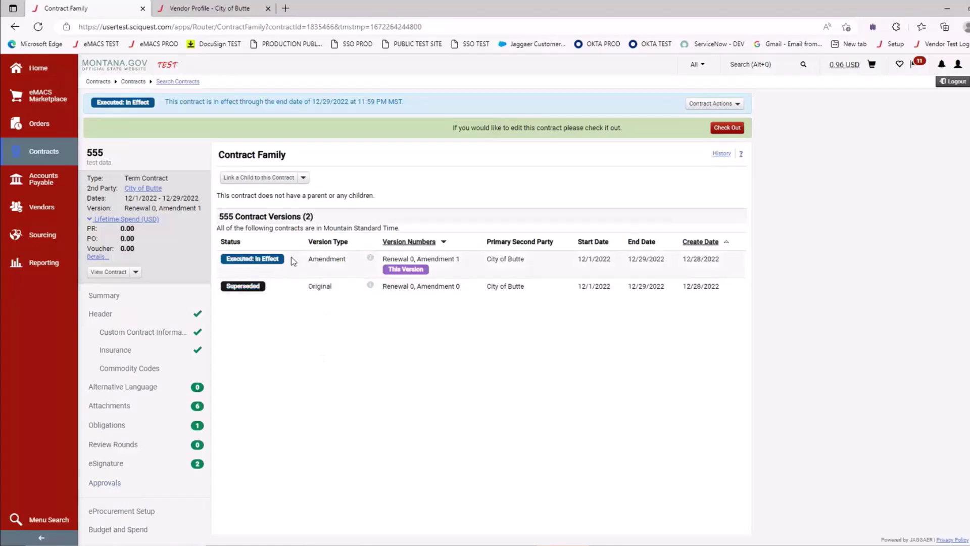
left_click(370, 285)
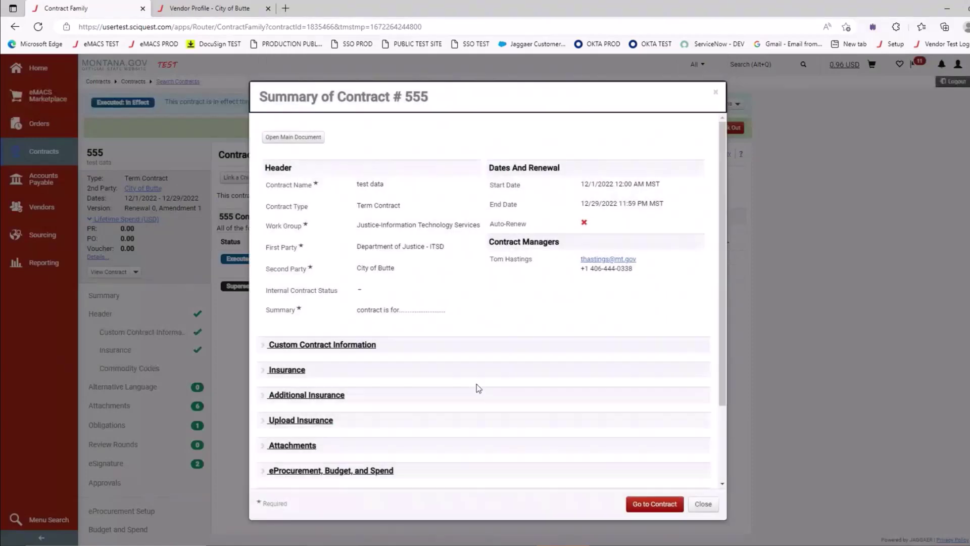
left_click(710, 506)
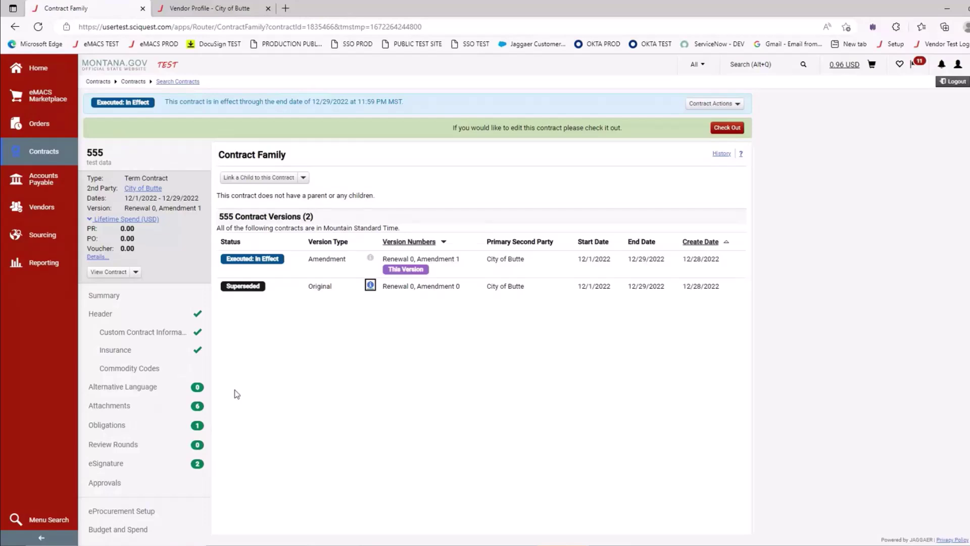
- Download the Fully Executed Contract from the contract's attachments and open the PDF to inspect its signatures and dates
left_click(119, 412)
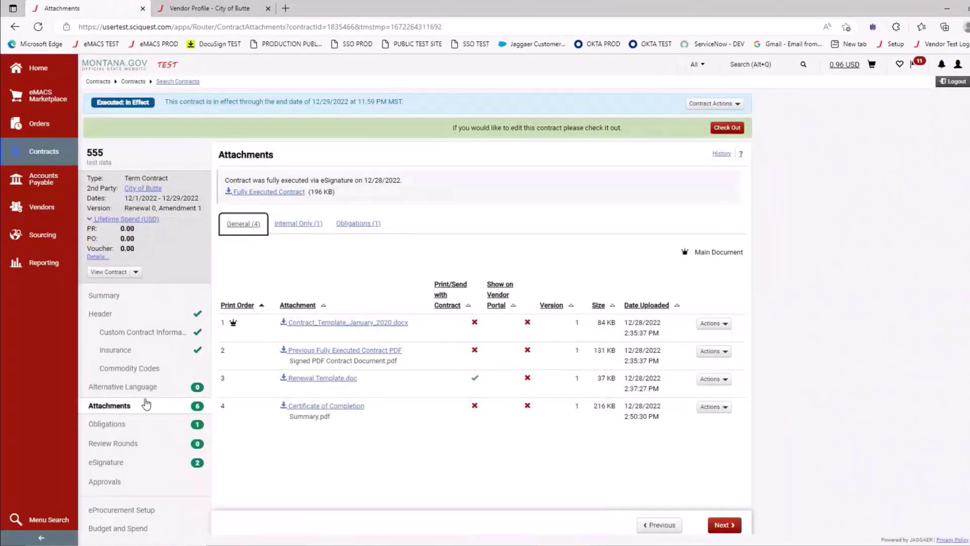
left_click(281, 195)
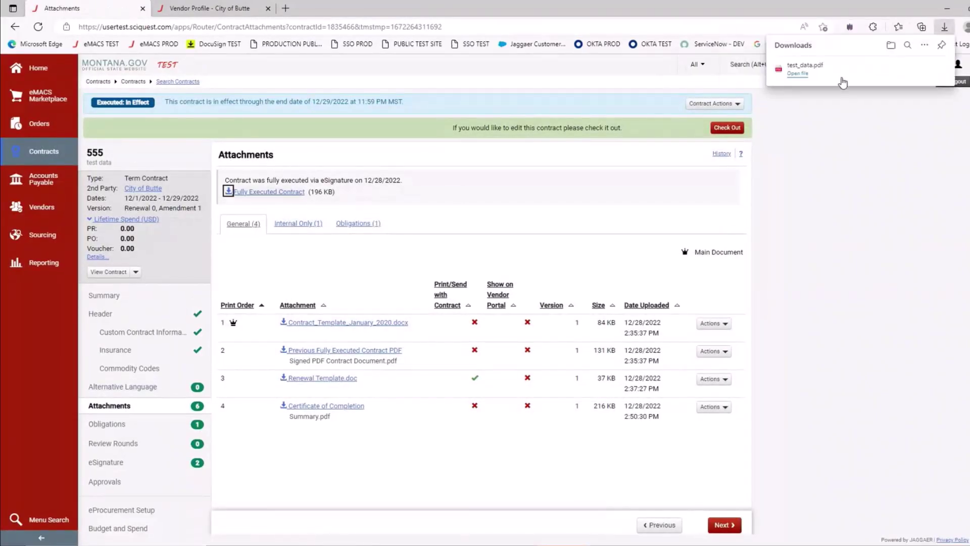
left_click(805, 71)
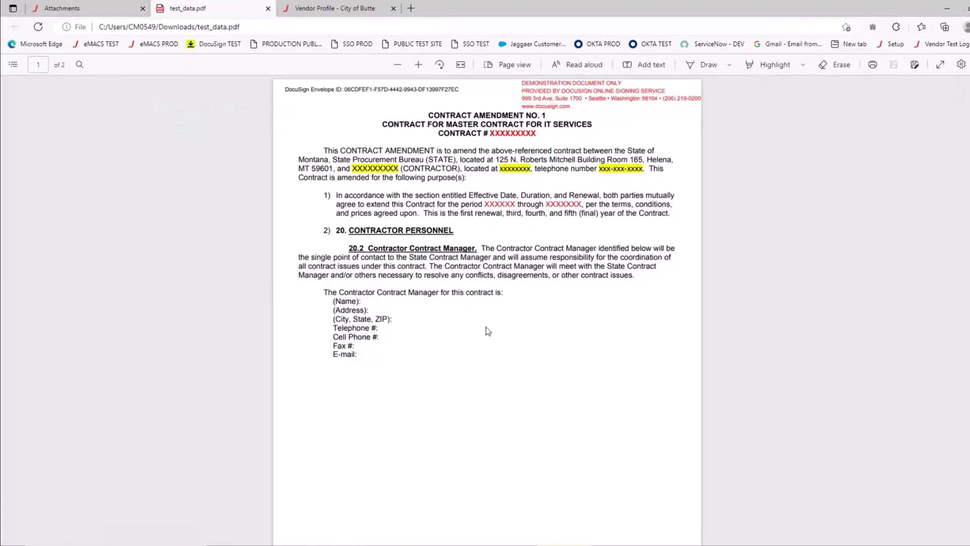
scroll(465, 349, "down", 15)
scroll(466, 352, "up", 1)
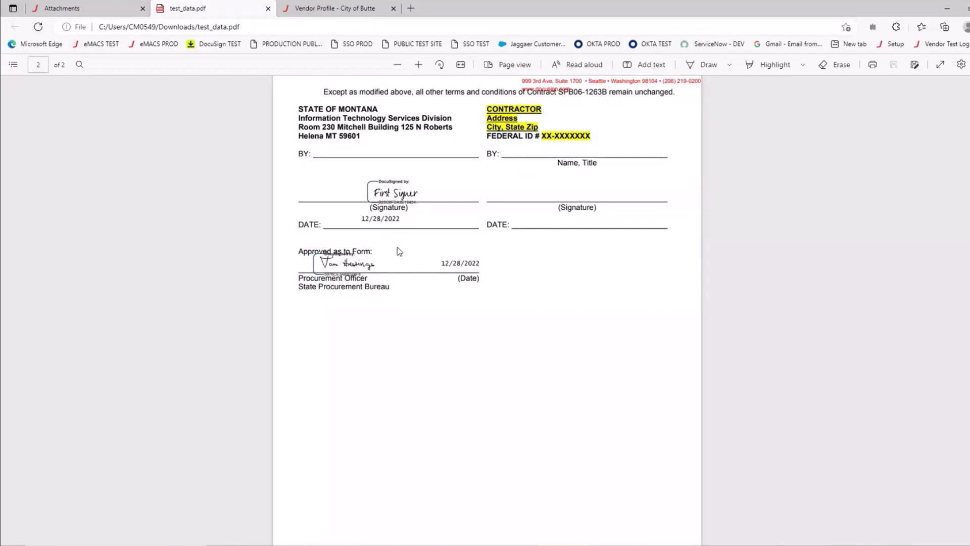
scroll(364, 530, "down", 3)
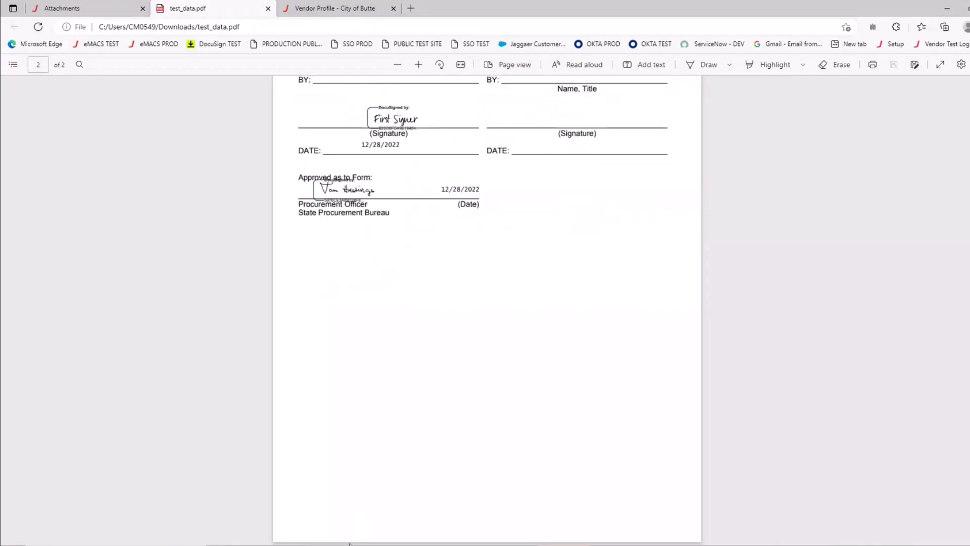
- Close the finished DocuSign signing page and the Renewal Template Word document, and return to the contract's Attachments page
mouse_move(332, 544)
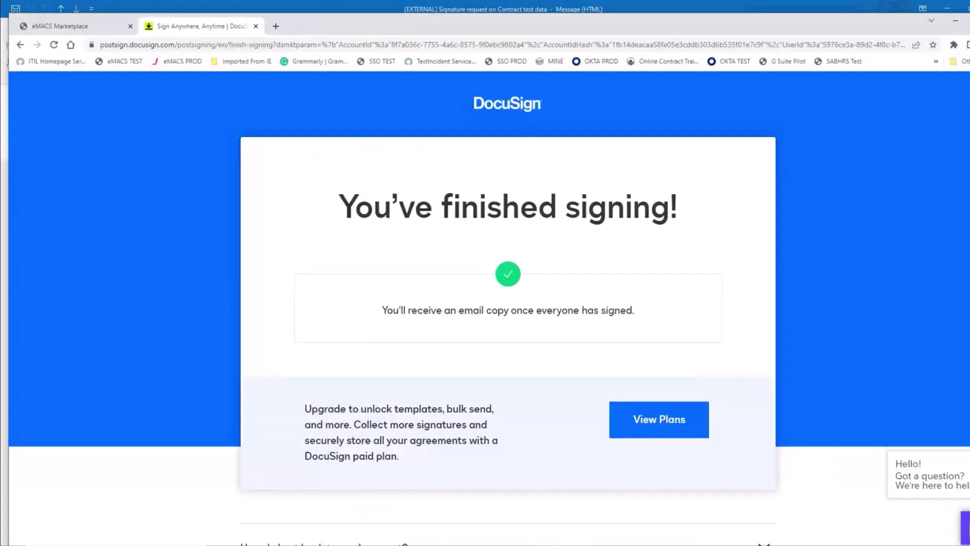
left_click(256, 27)
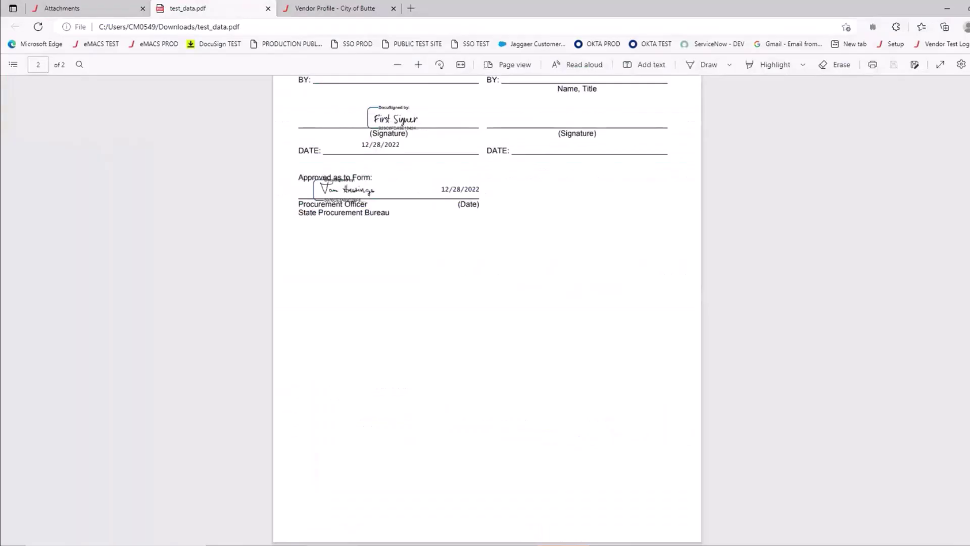
left_click(123, 11)
mouse_move(407, 543)
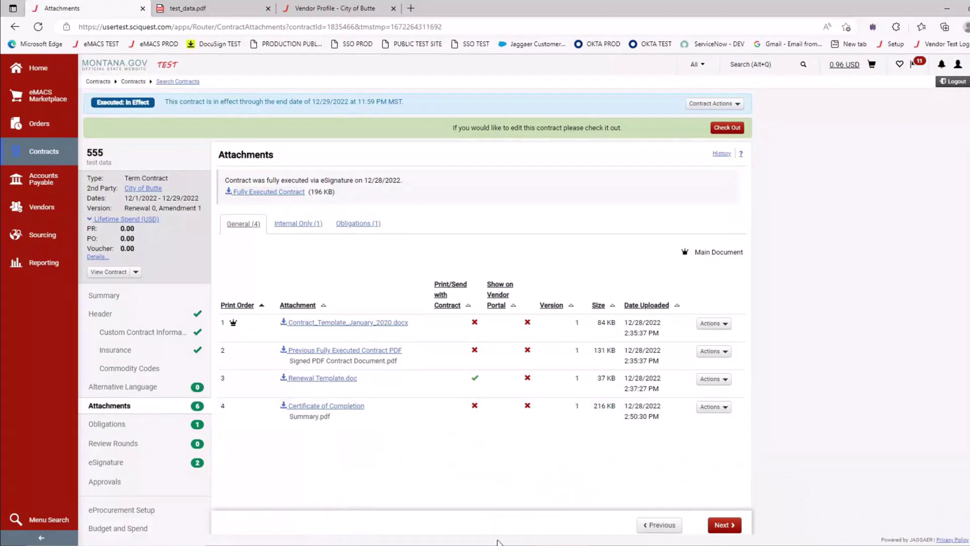
mouse_move(589, 543)
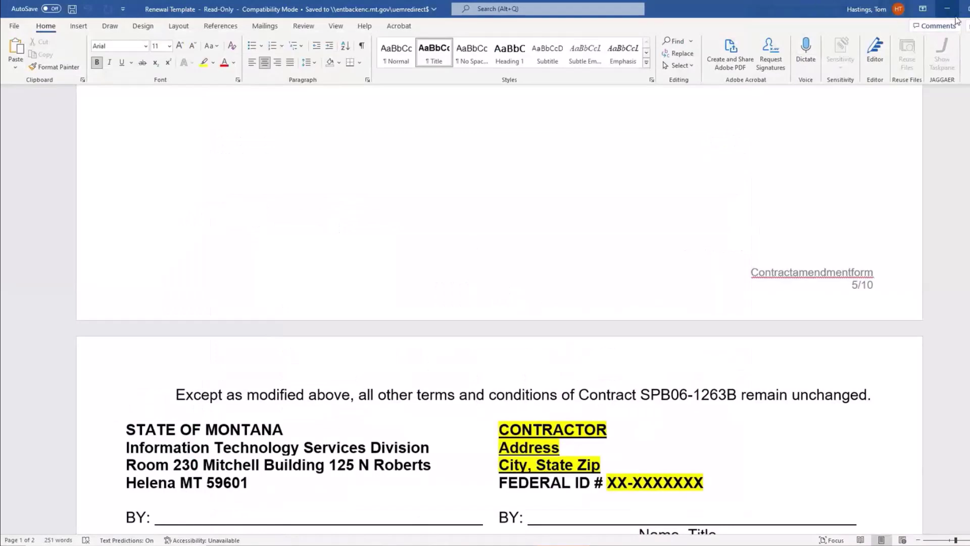
key("alt+F4")
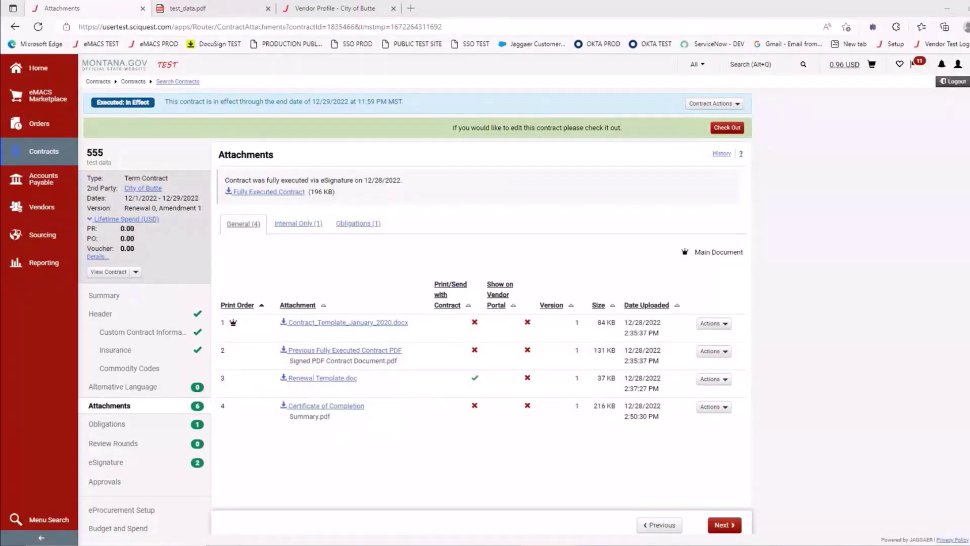
key("alt+Tab")
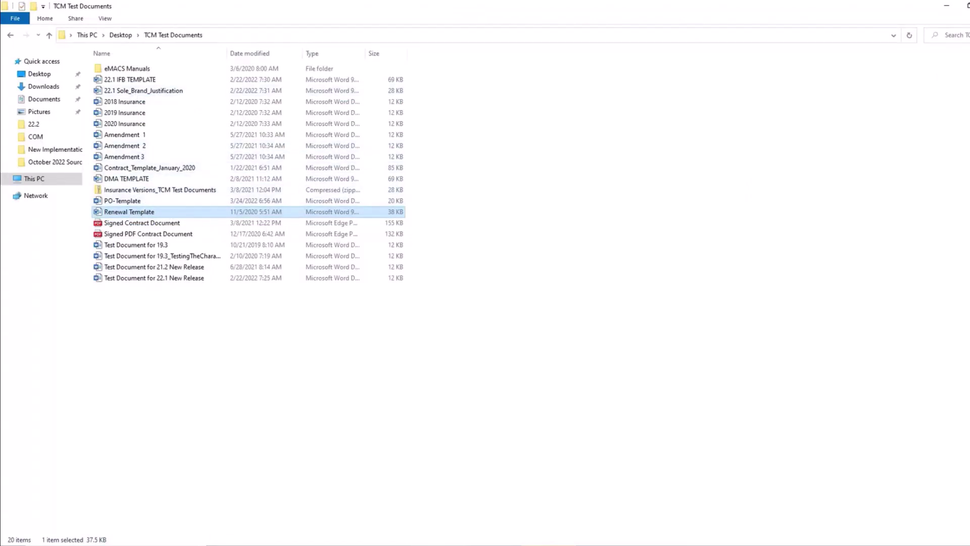
key("alt+Tab")
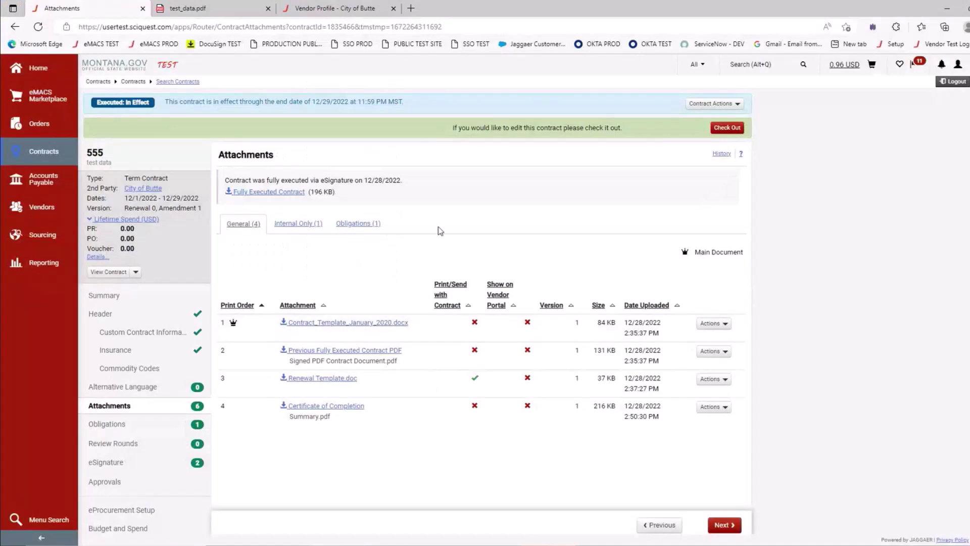
- Return to the Contract Family page and compare the original version with the amendment
scroll(217, 329, "down", 4)
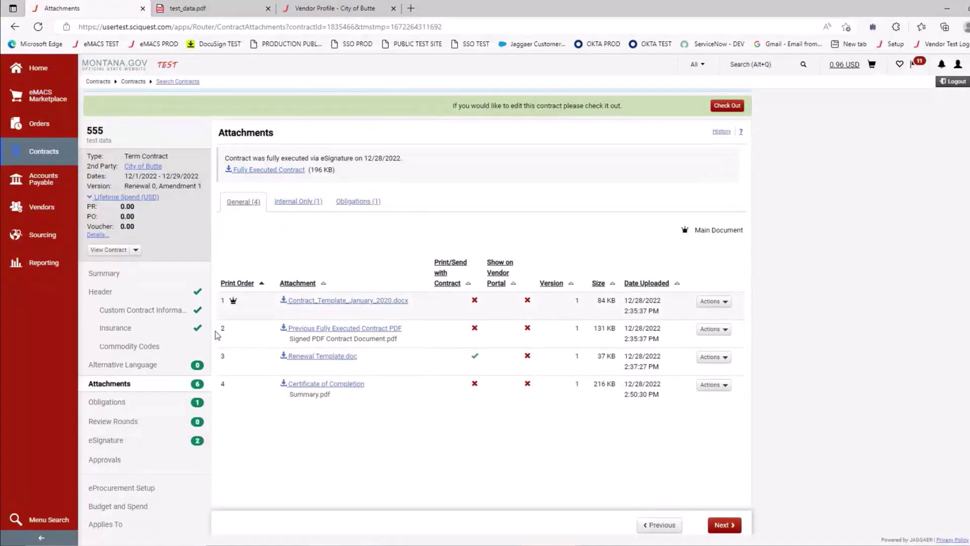
left_click(132, 482)
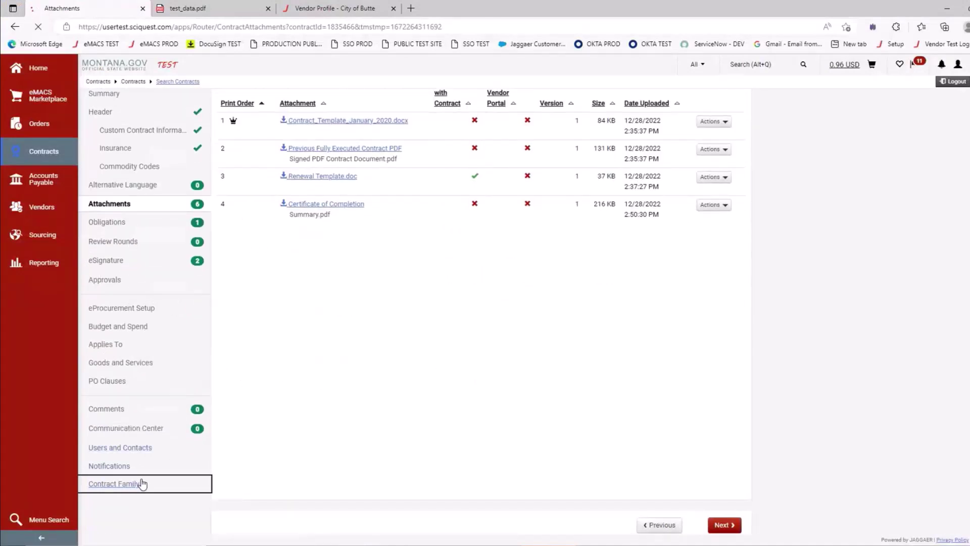
left_click_drag(334, 286, 304, 285)
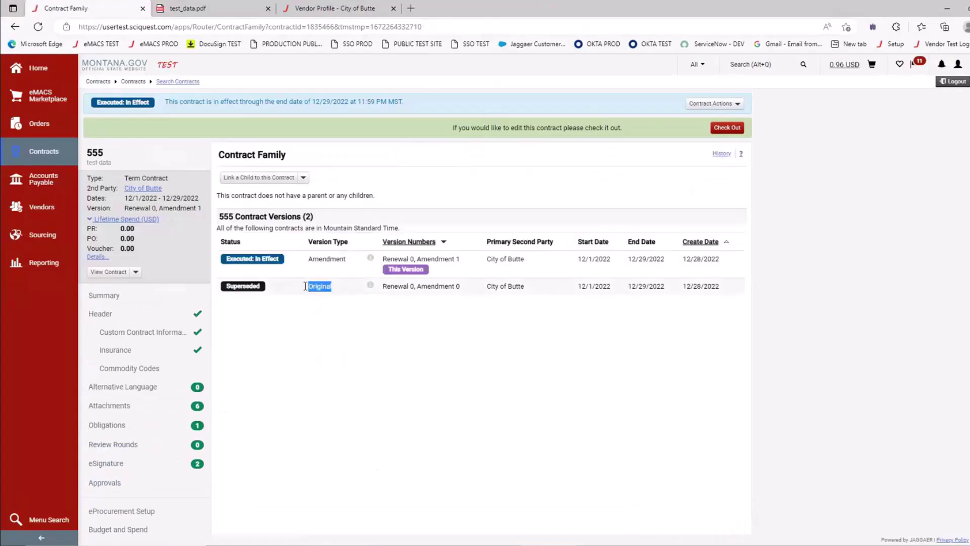
left_click_drag(347, 259, 305, 262)
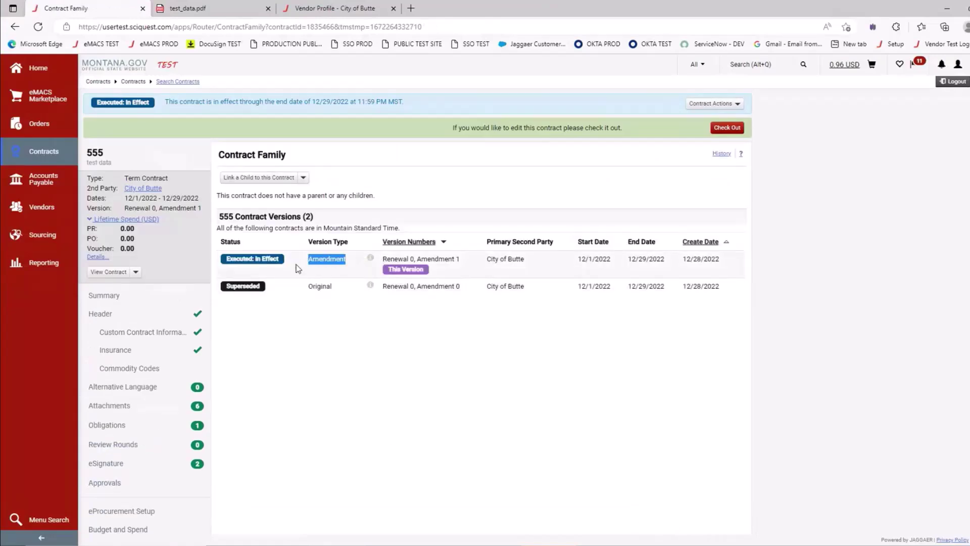
left_click(404, 378)
- Open the amended contract's Header page and check its end date under Dates and Renewal
left_click(108, 317)
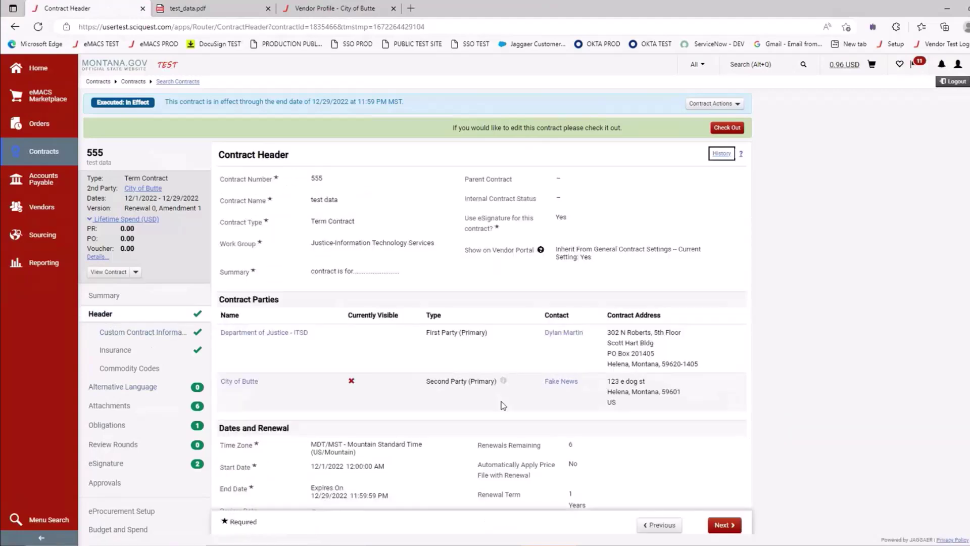
scroll(501, 405, "down", 1)
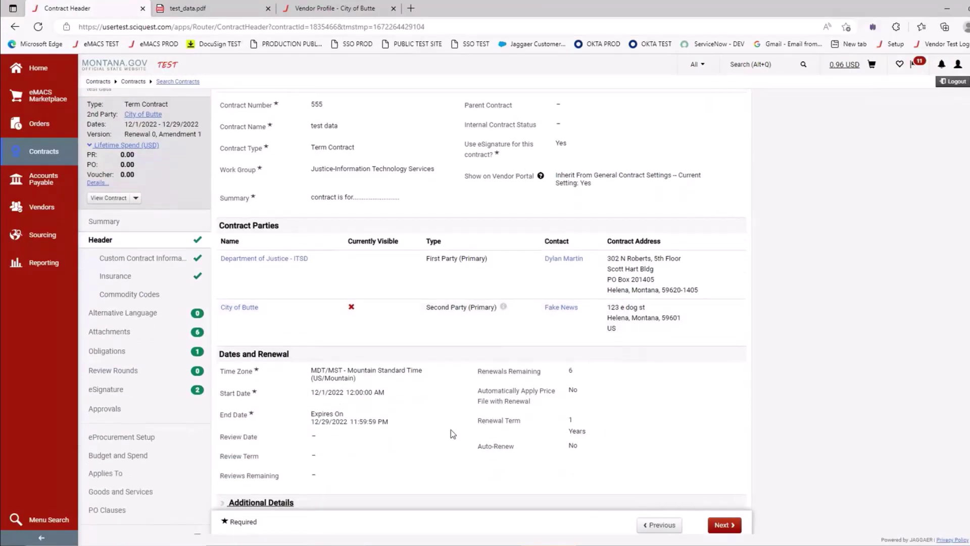
left_click_drag(311, 421, 402, 424)
left_click(404, 429)
left_click_drag(399, 427, 312, 422)
left_click(422, 454)
scroll(395, 317, "up", 3)
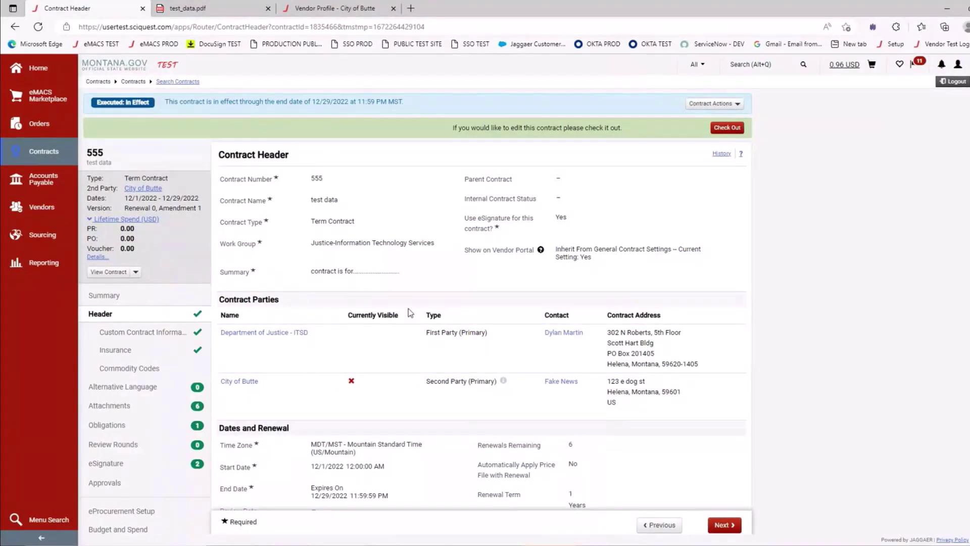
- Renew contract 555 and confirm creation of the renewal
left_click(728, 104)
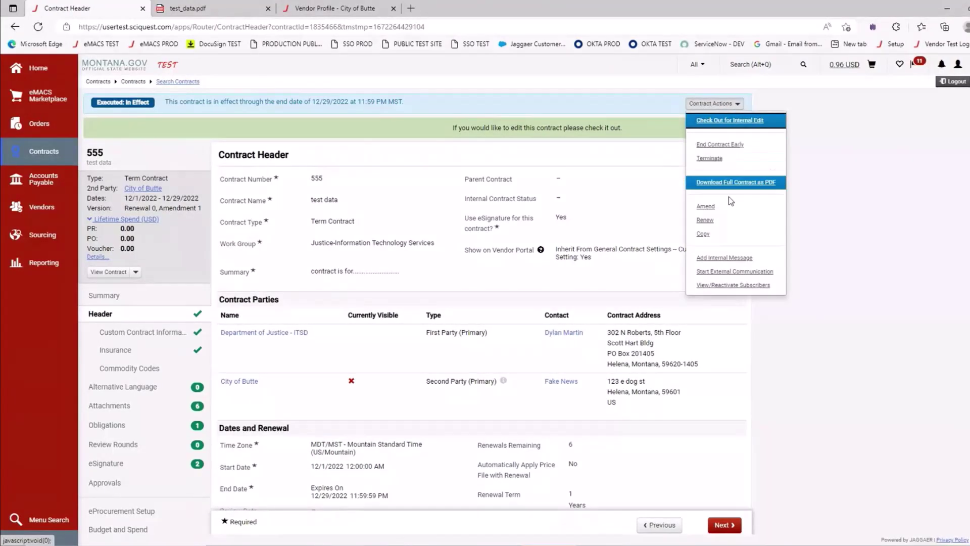
left_click(710, 221)
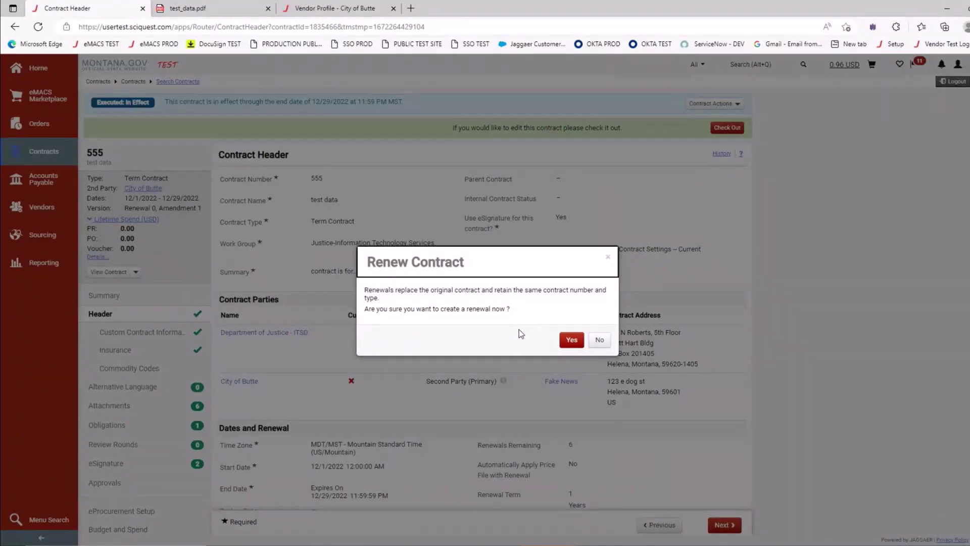
left_click(571, 340)
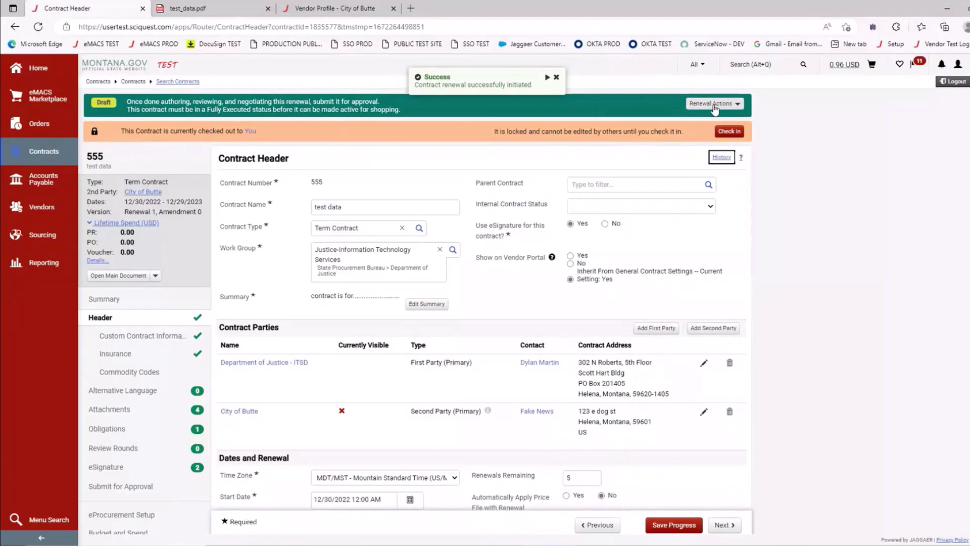
- Open the renewal's Contract Family page and compare the original, amendment and renewal versions, including the renewal's end date
scroll(177, 447, "down", 4)
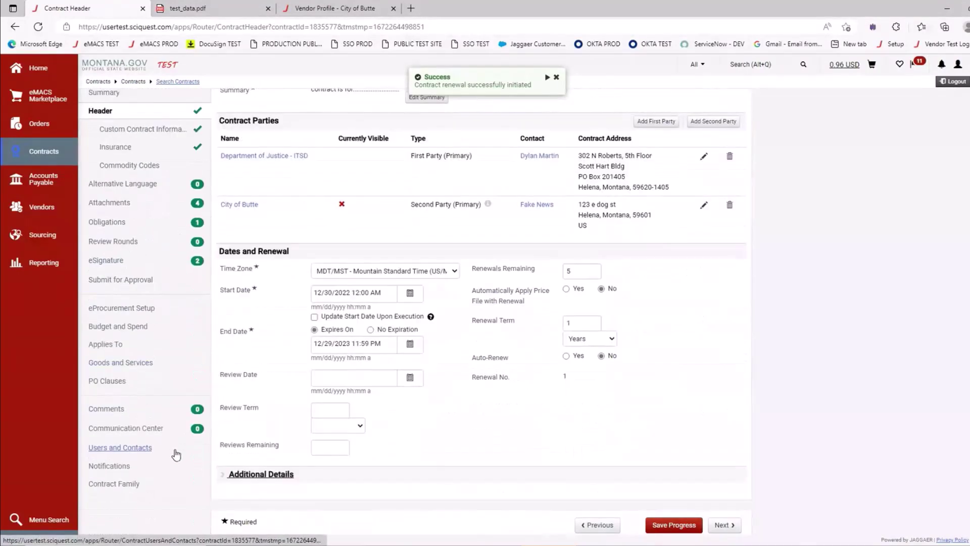
scroll(146, 480, "up", 4)
scroll(132, 485, "down", 4)
left_click(130, 484)
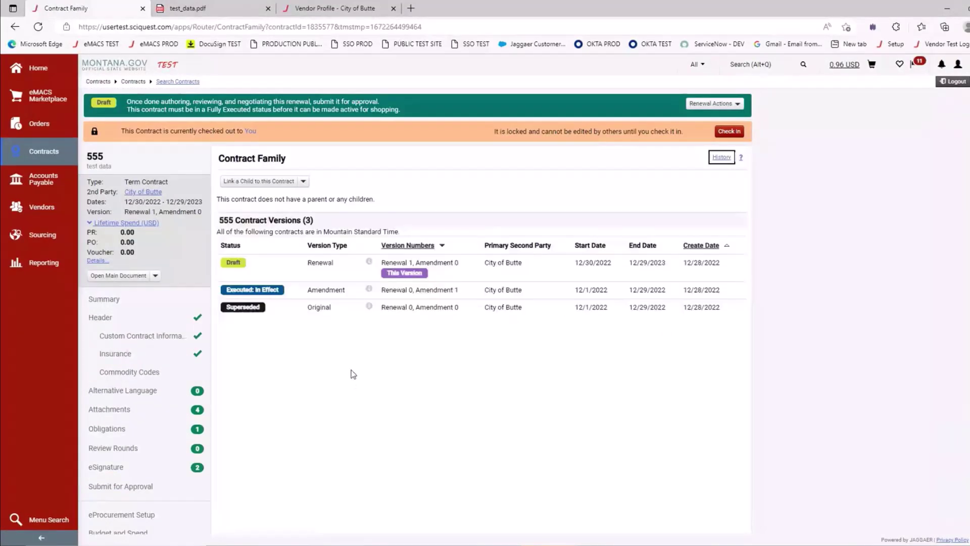
double_click(321, 307)
left_click_drag(343, 290, 307, 290)
left_click(334, 268)
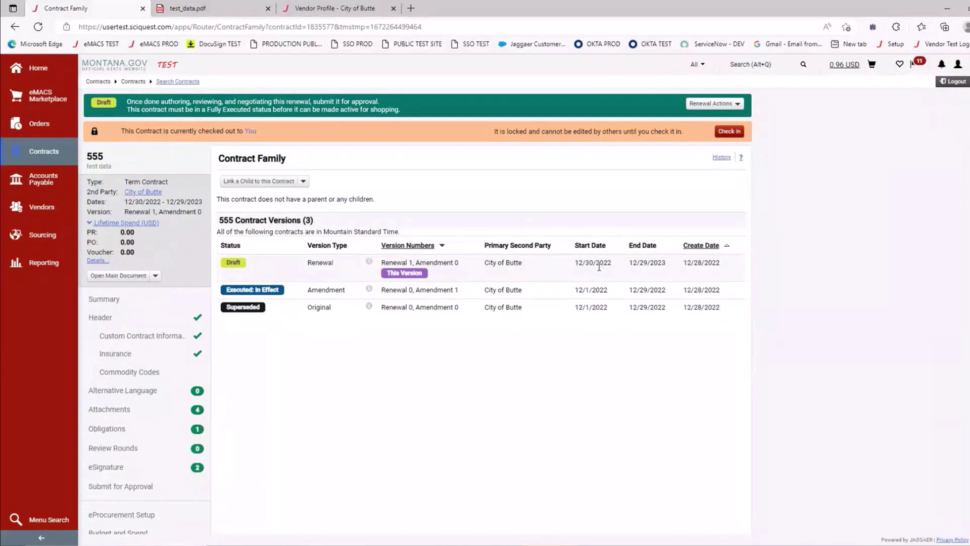
left_click_drag(666, 263, 635, 262)
left_click(621, 402)
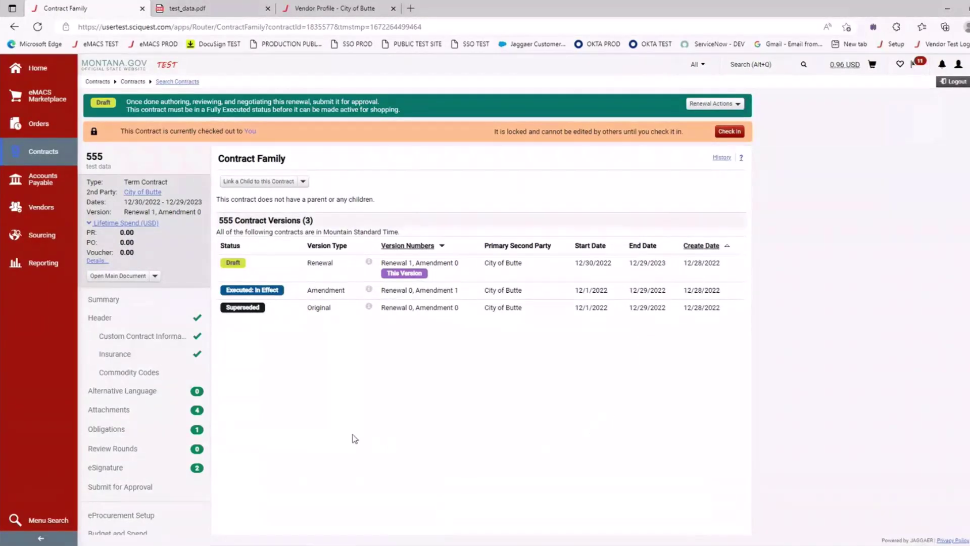
- Open the renewal's Header page and review the Dates and Renewal section, including the Renewals Remaining field and the contract dates
left_click(102, 321)
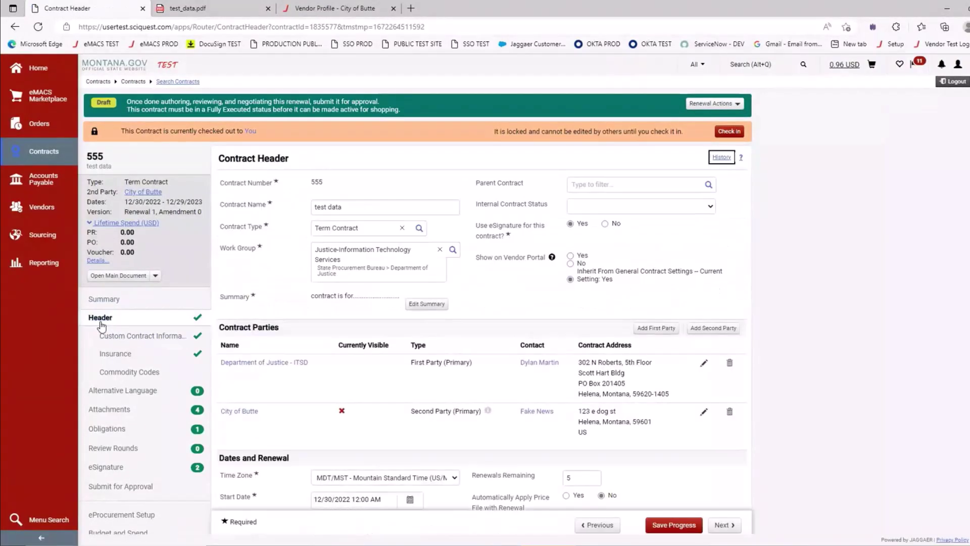
scroll(334, 395, "down", 3)
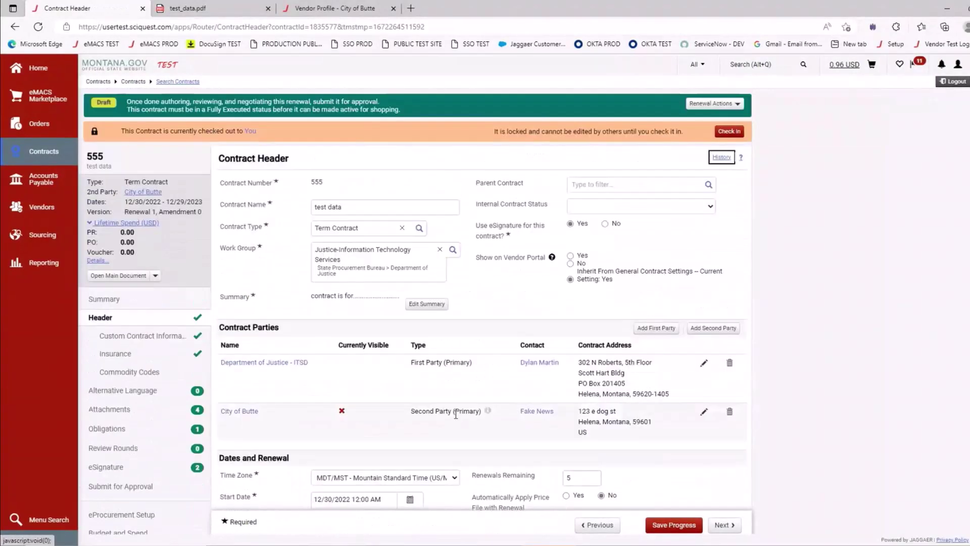
scroll(582, 409, "down", 2)
left_click(577, 405)
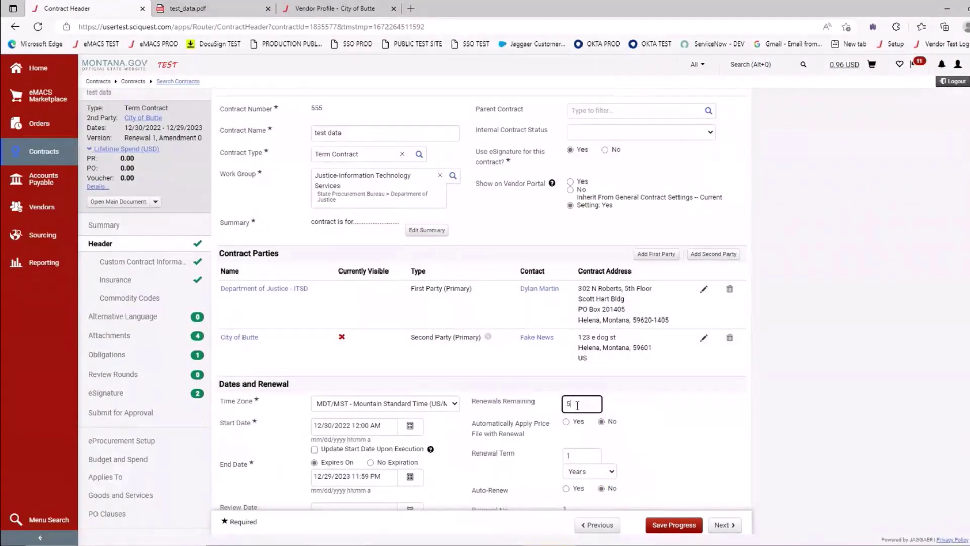
left_click(632, 408)
scroll(651, 410, "down", 2)
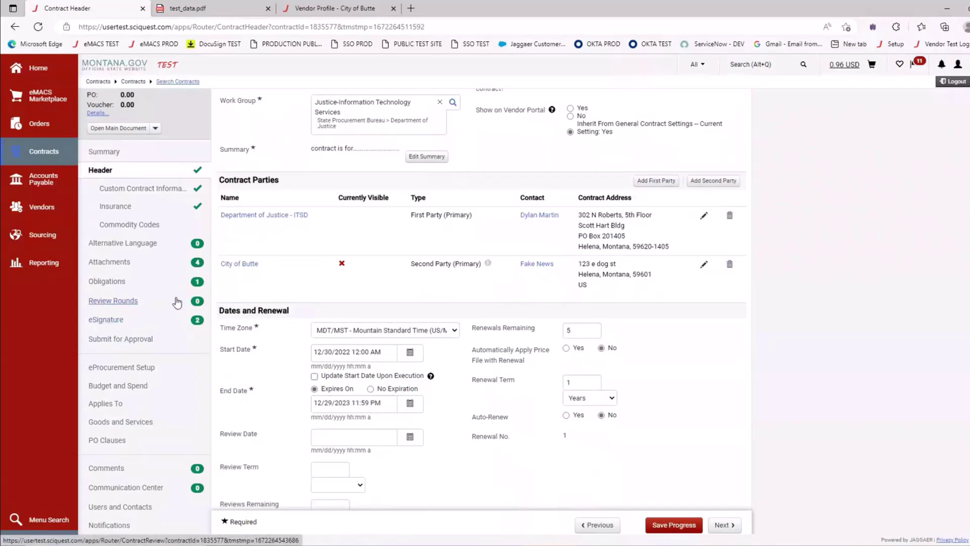
scroll(471, 294, "up", 3)
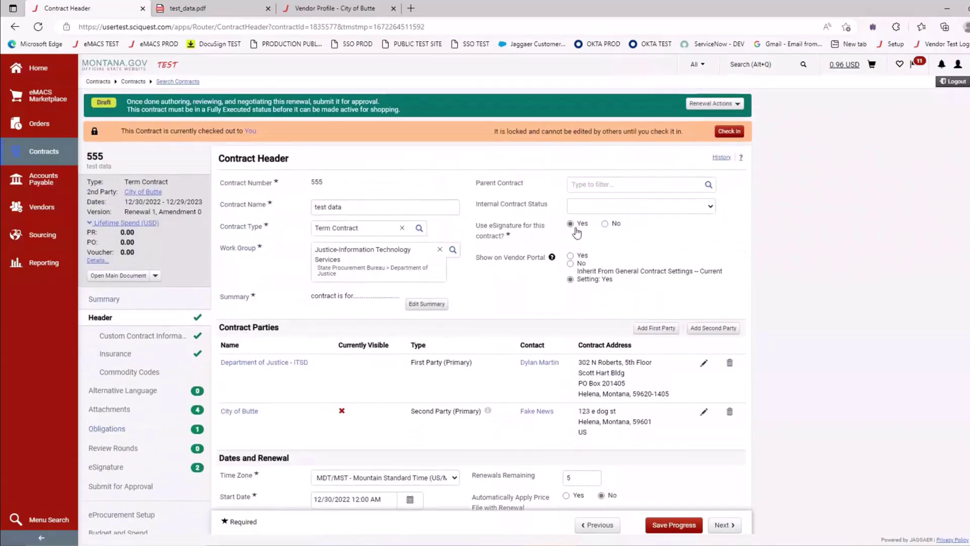
- In the renewal's attachments, set Print/Send with Contract to No for Renewal Template.doc and save the change
left_click(122, 415)
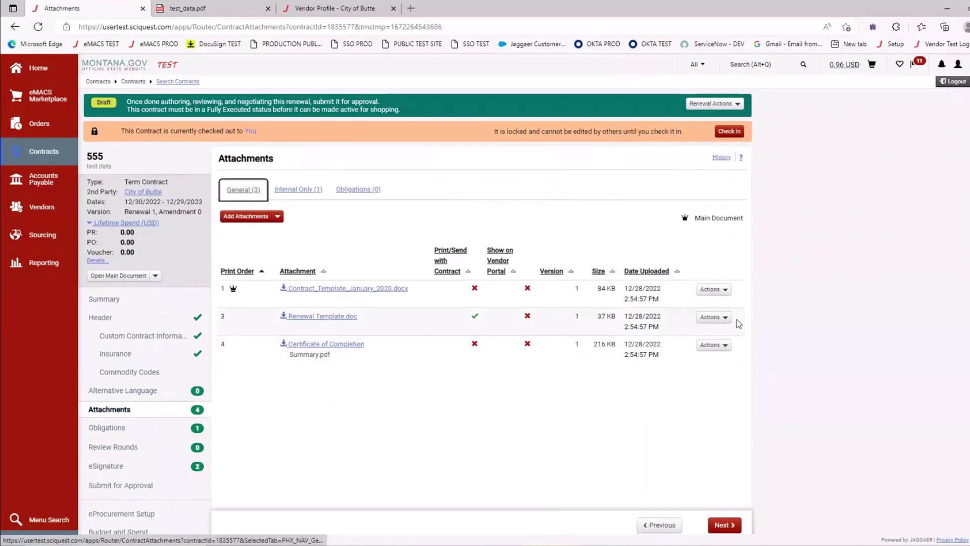
left_click(713, 317)
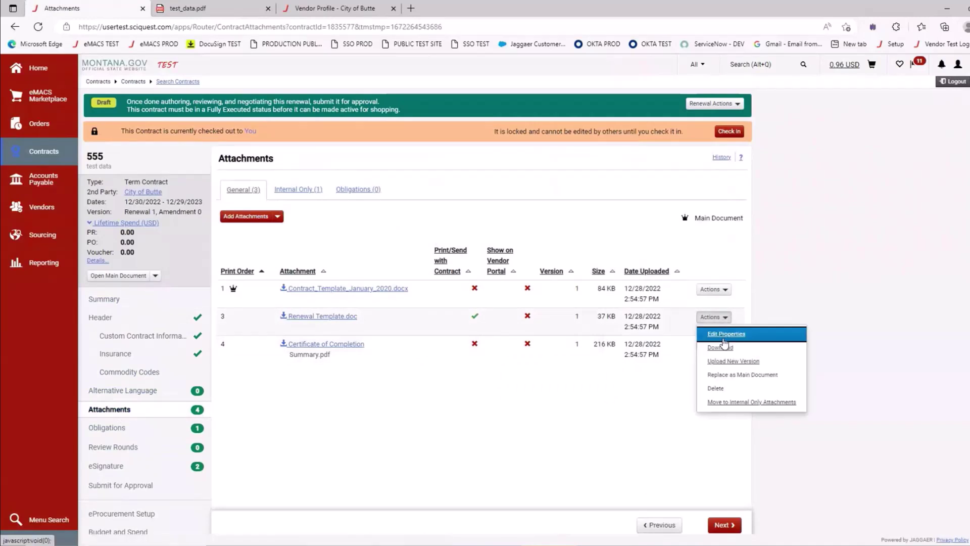
left_click(726, 335)
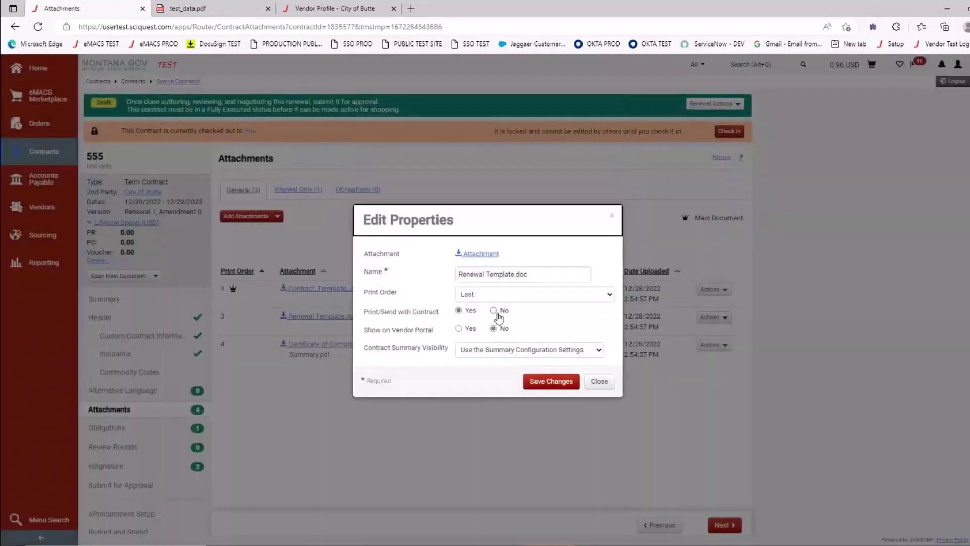
left_click(494, 311)
left_click(536, 381)
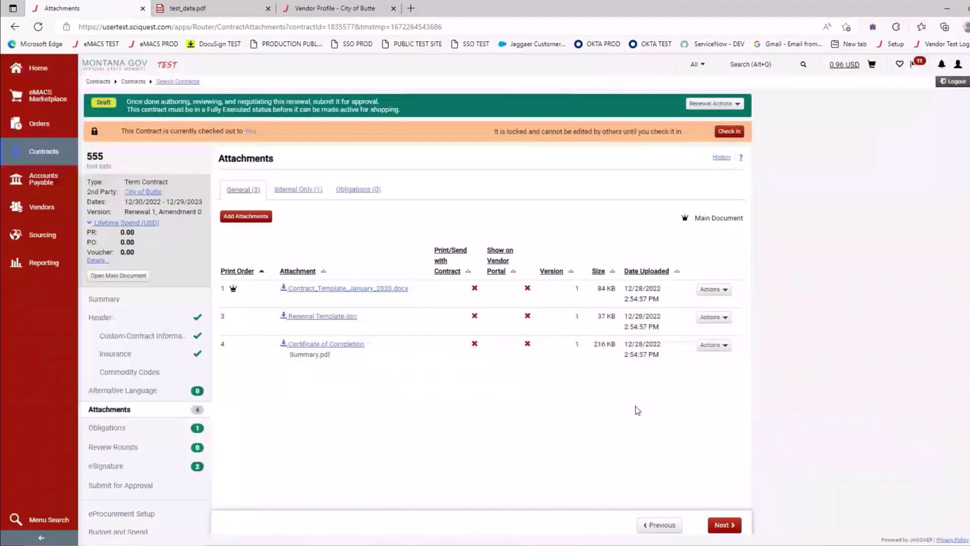
- Upload the Renewal Template file as a new attachment named "Renewal Template 1.doc", with Print/Send with Contract set to Yes
left_click(247, 216)
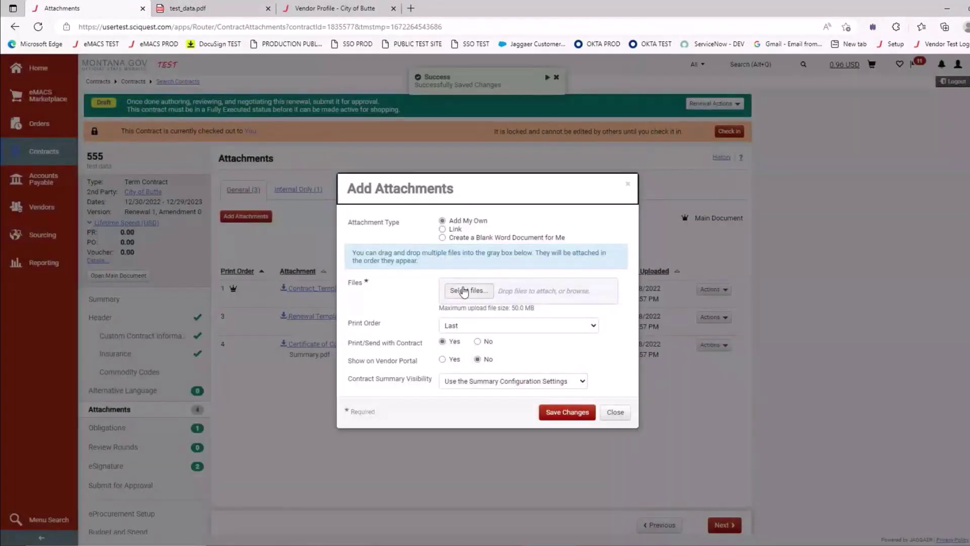
left_click(463, 291)
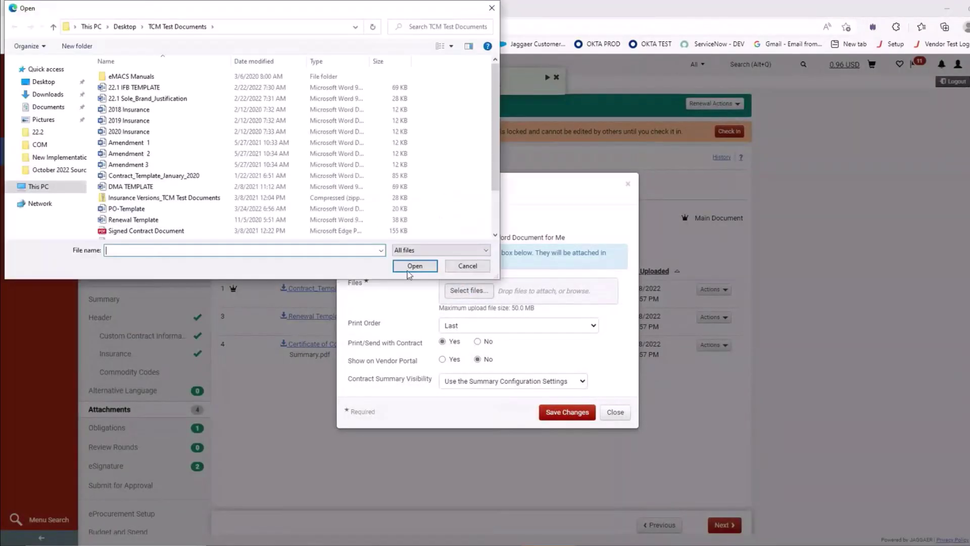
left_click(133, 219)
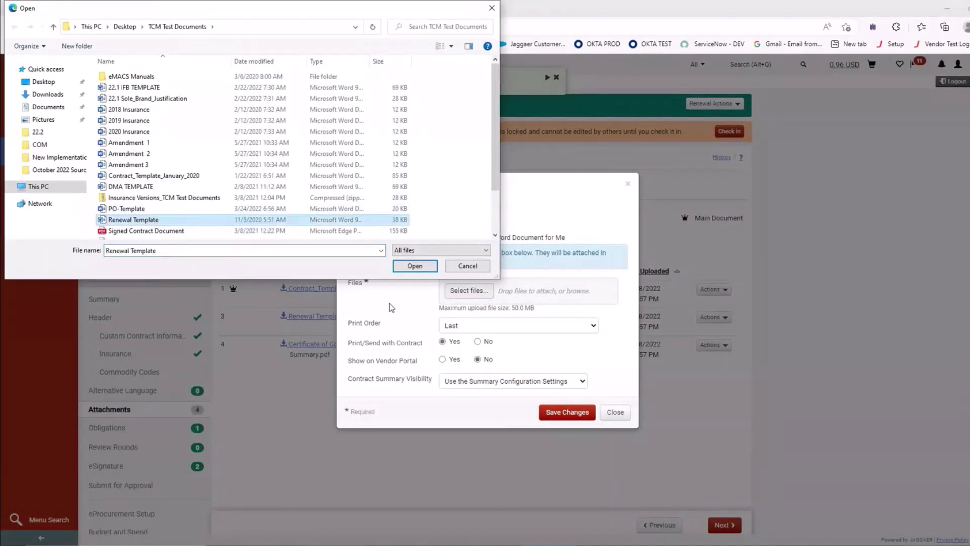
left_click(426, 270)
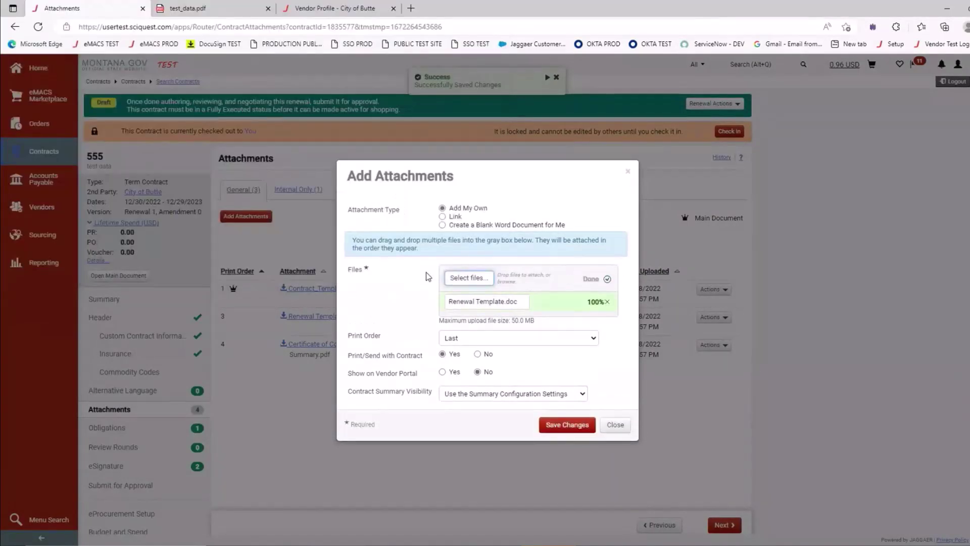
left_click(567, 424)
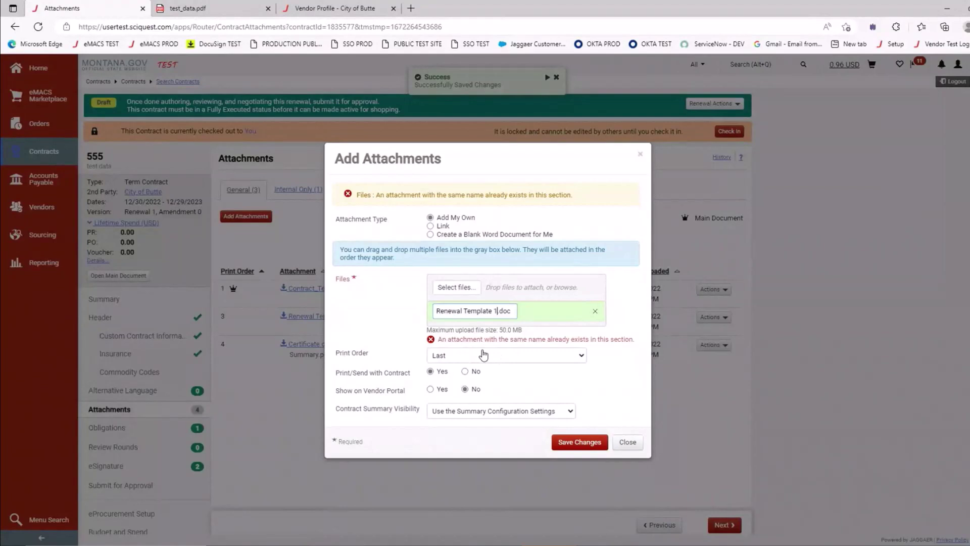
left_click(571, 447)
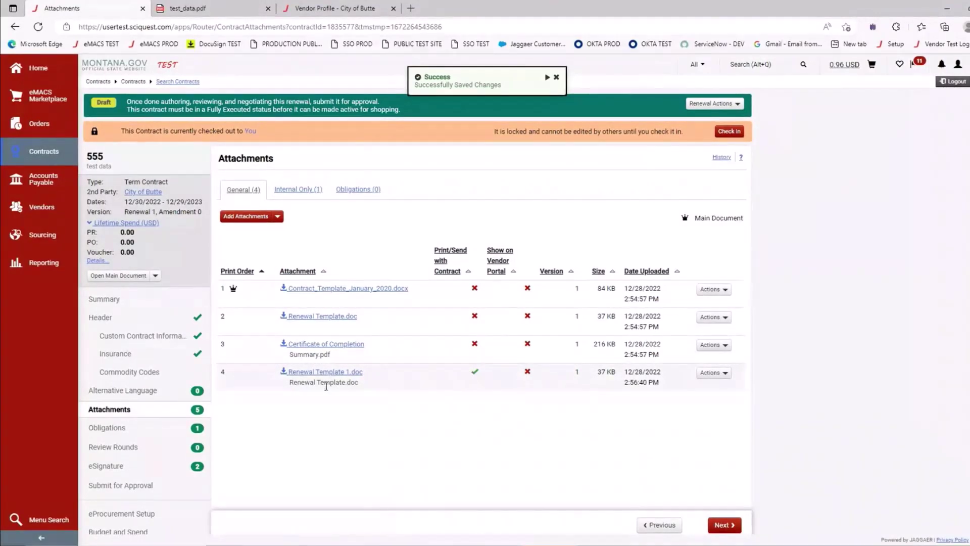
- Check the eSignature setting on the renewal's Header page and the signers listed on its eSignature page
left_click(105, 322)
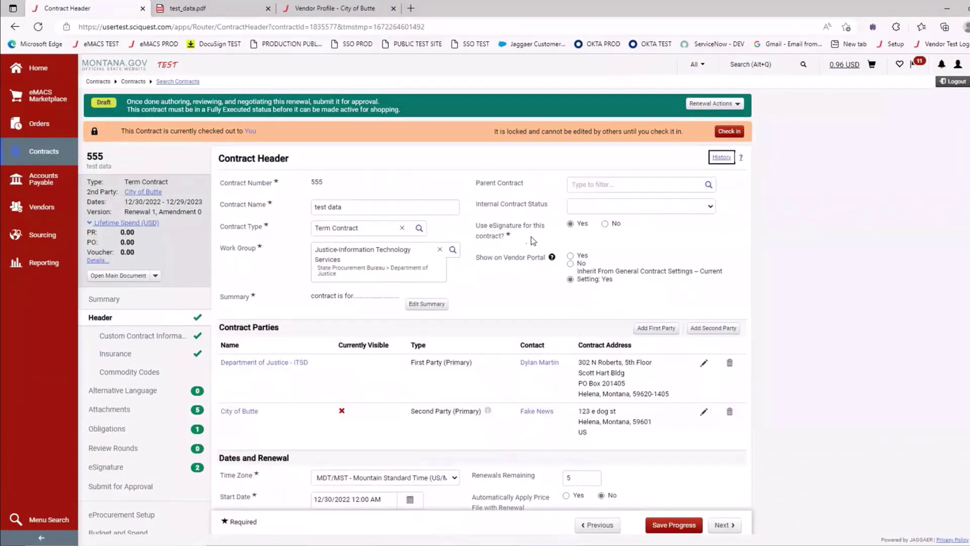
scroll(172, 399, "down", 1)
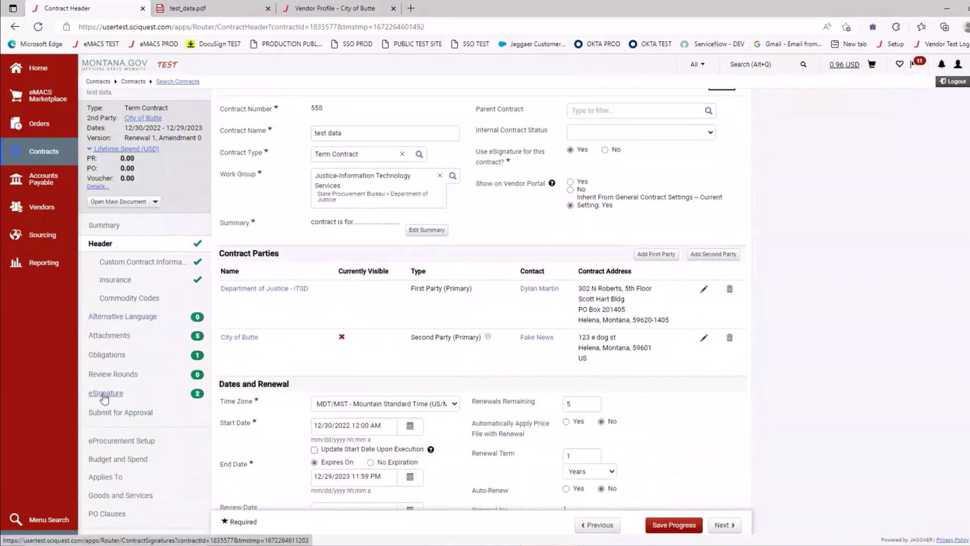
left_click(105, 393)
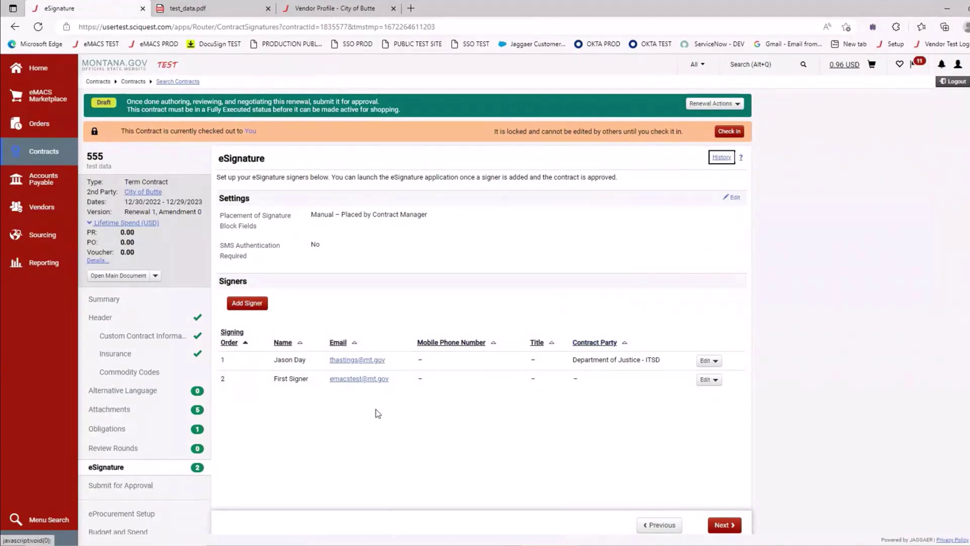
- Review the renewal's approval steps, submit it for approval and confirm the submission
scroll(378, 414, "down", 2)
left_click(132, 420)
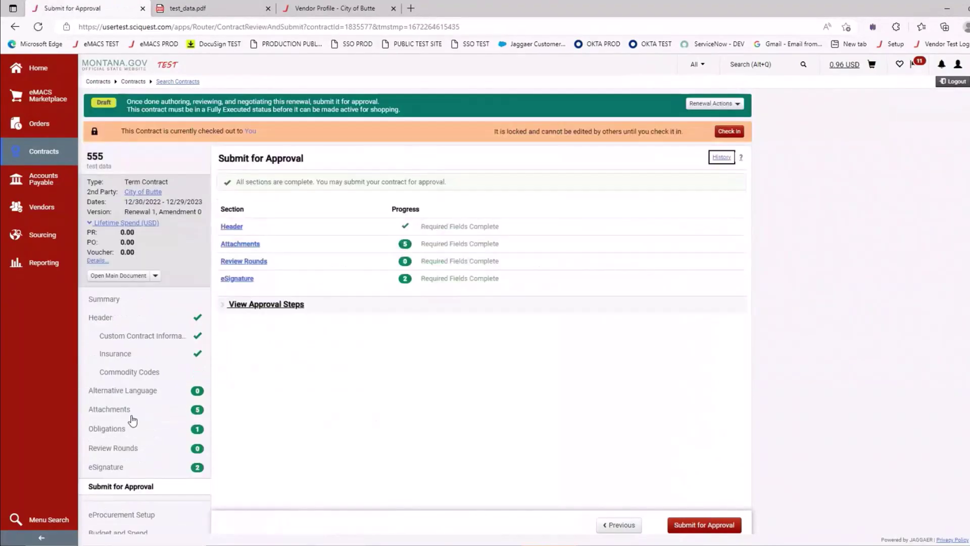
left_click(258, 306)
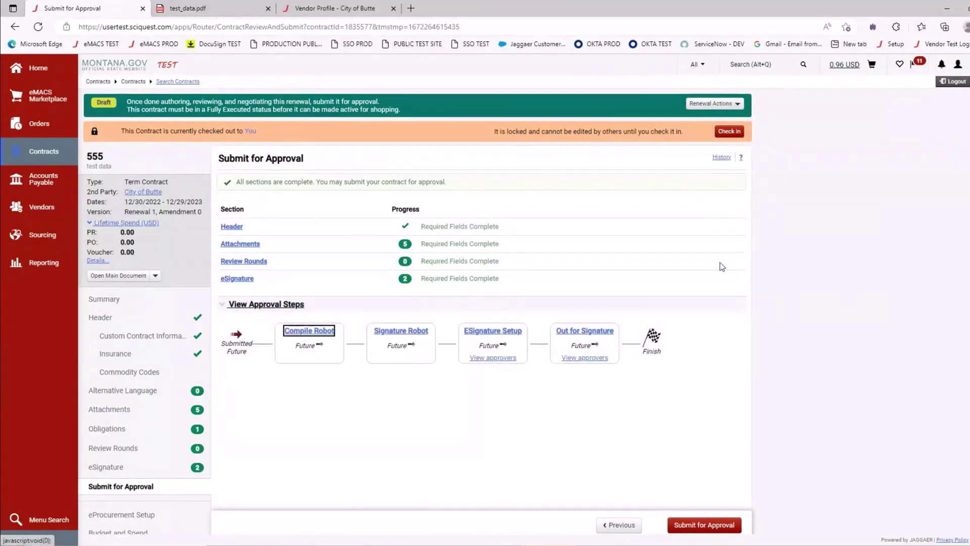
left_click(700, 525)
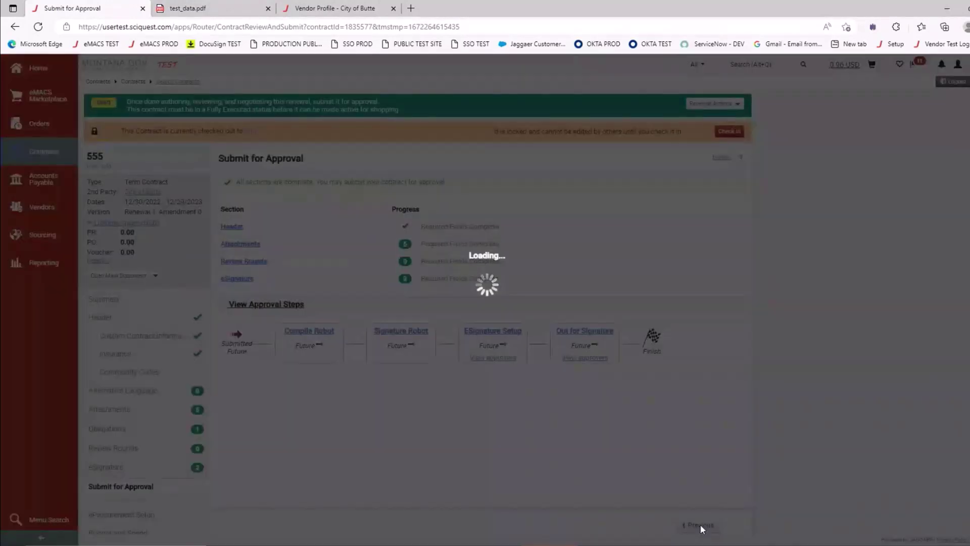
left_click(556, 353)
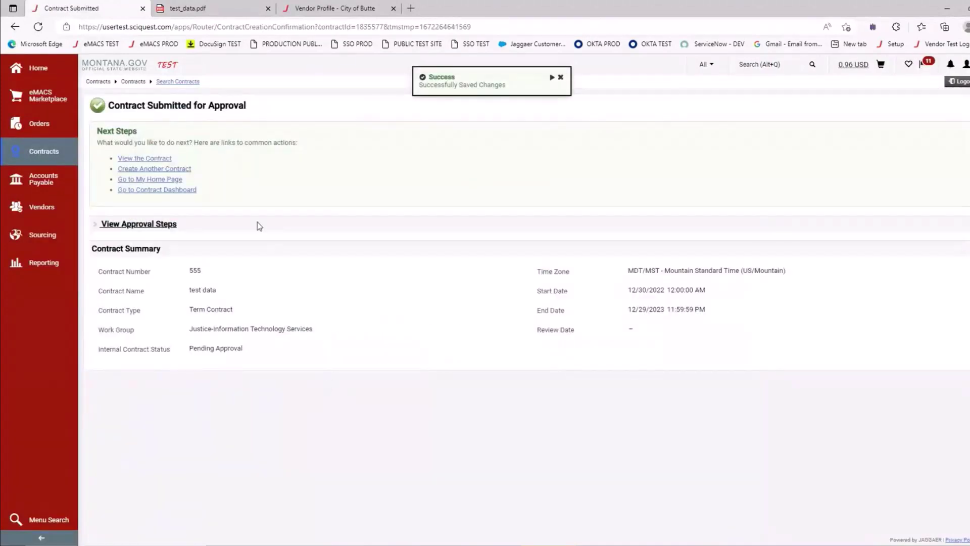
- Open the submitted contract's Approvals page and refresh it until the workflow reaches ESignature Setup
left_click(145, 159)
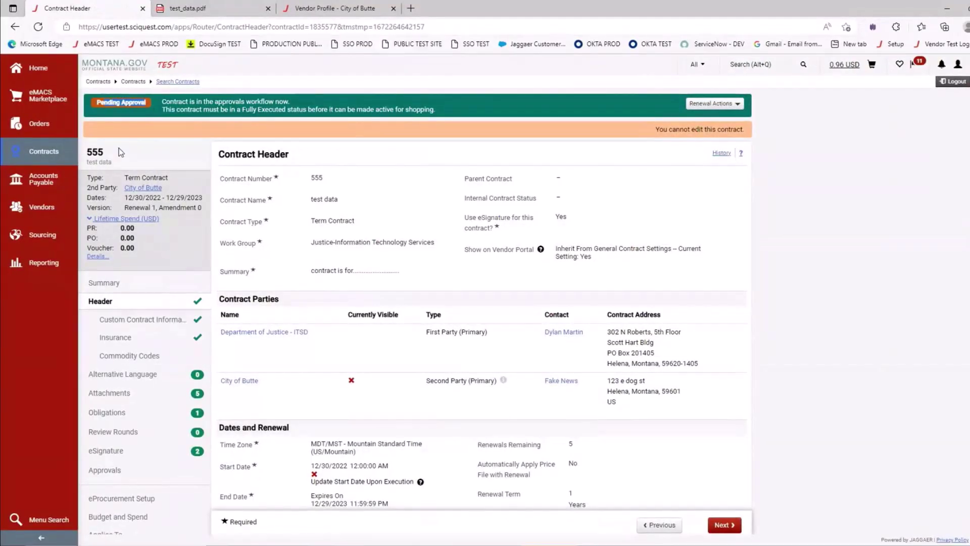
left_click(123, 471)
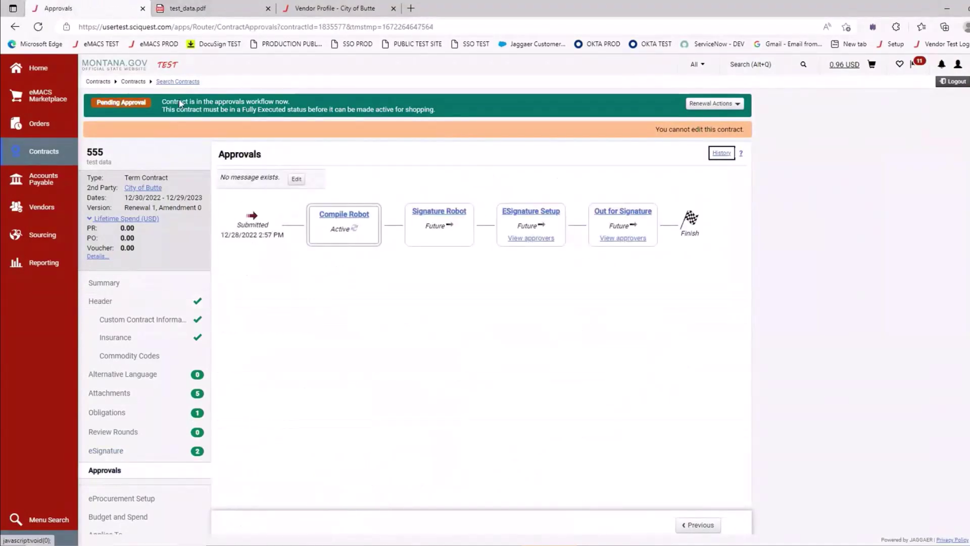
left_click(39, 29)
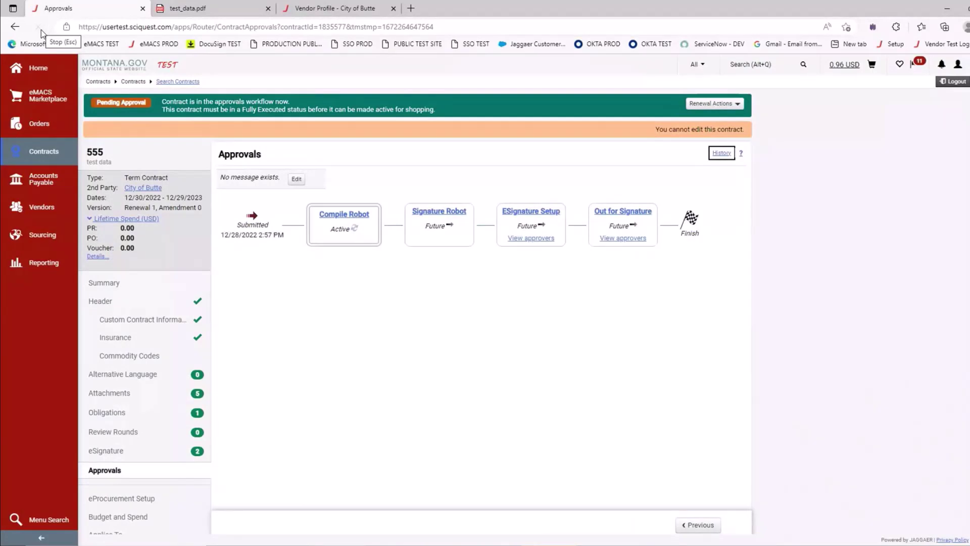
left_click(41, 30)
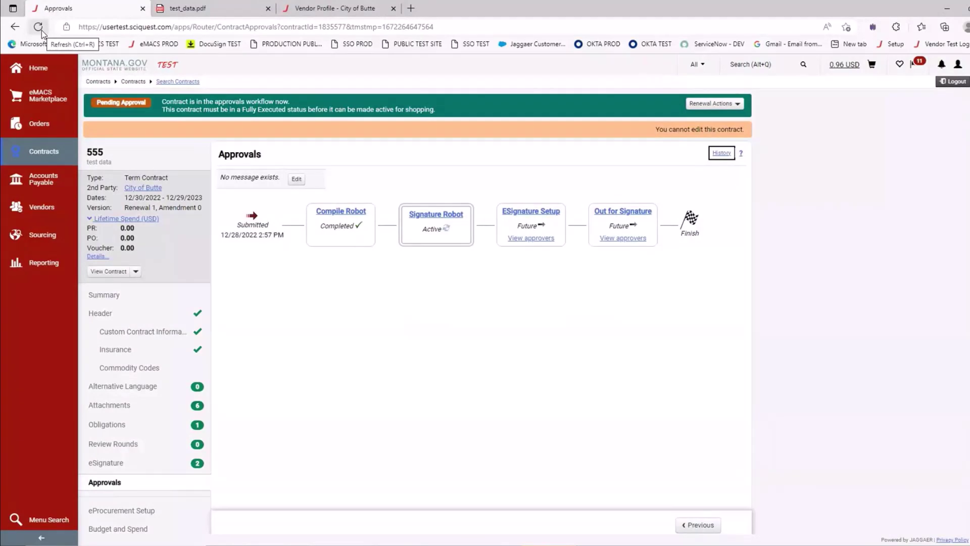
left_click(42, 31)
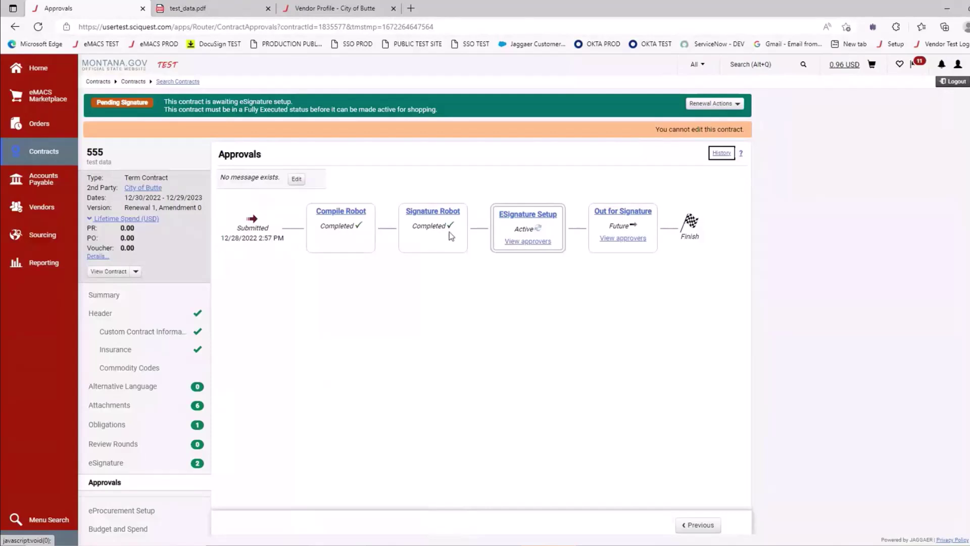
- Launch eSignature for the renewal and place the Department of Justice signer's Signature and Date Signed fields on the Procurement Officer line
left_click(728, 104)
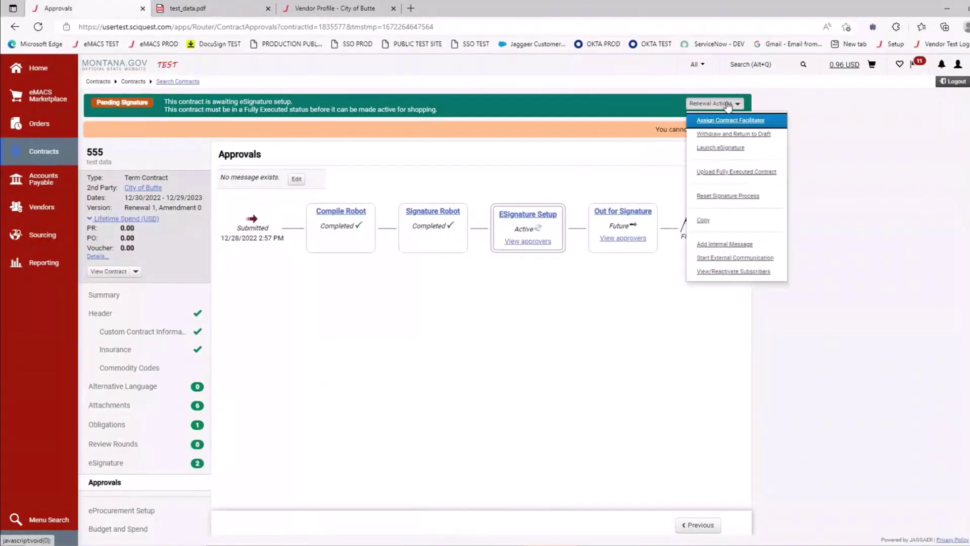
left_click(731, 148)
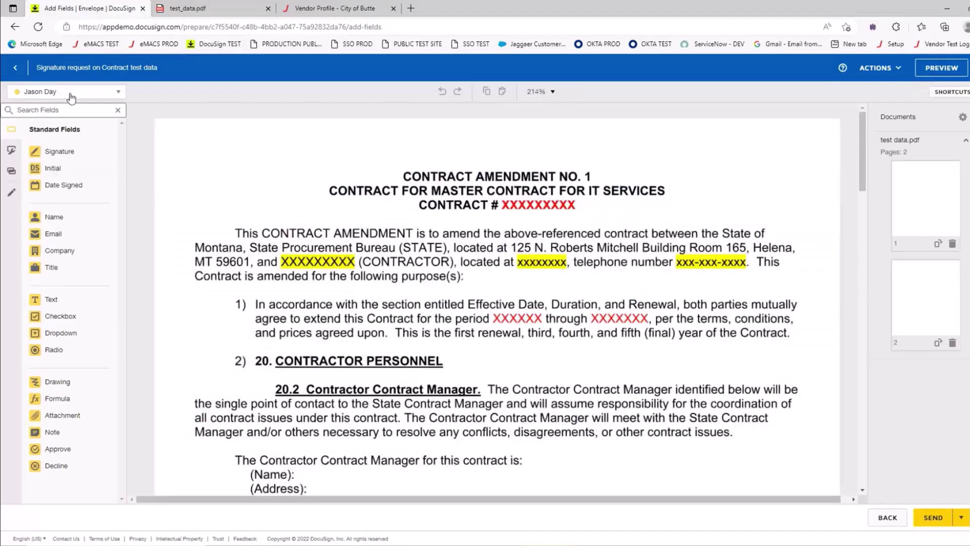
scroll(199, 267, "down", 15)
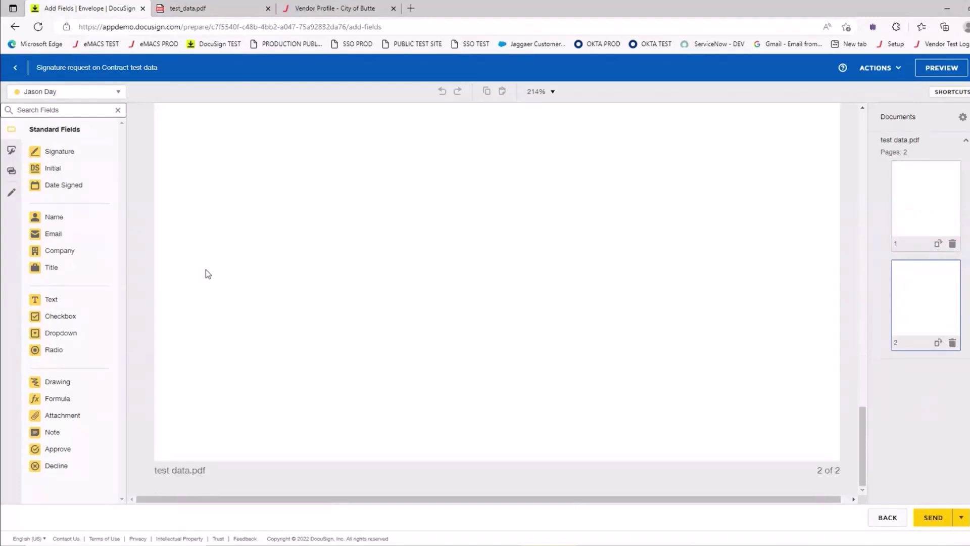
scroll(205, 269, "up", 10)
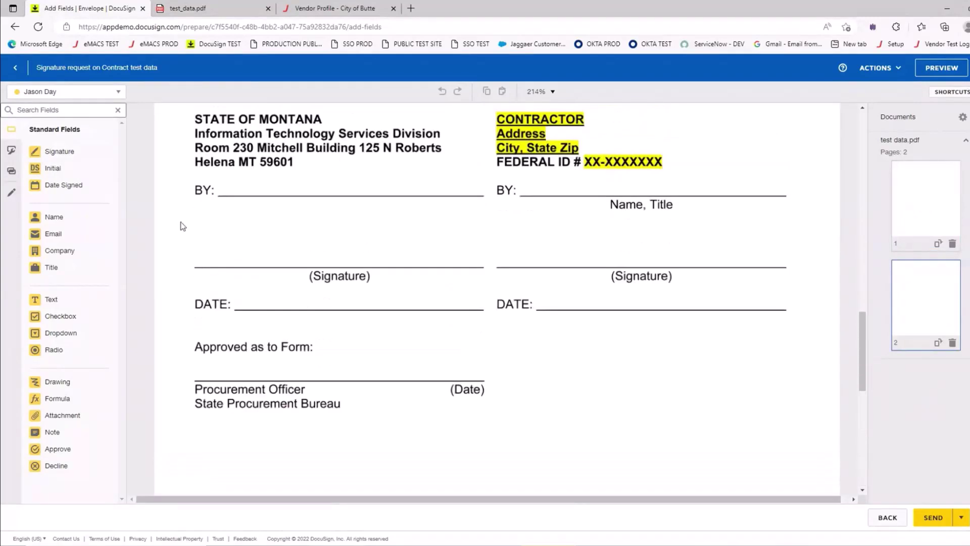
mouse_move(68, 154)
left_mouse_down()
mouse_move(230, 351)
mouse_move(197, 350)
left_mouse_up()
mouse_move(76, 190)
left_mouse_down()
mouse_move(269, 256)
mouse_move(427, 366)
left_mouse_up()
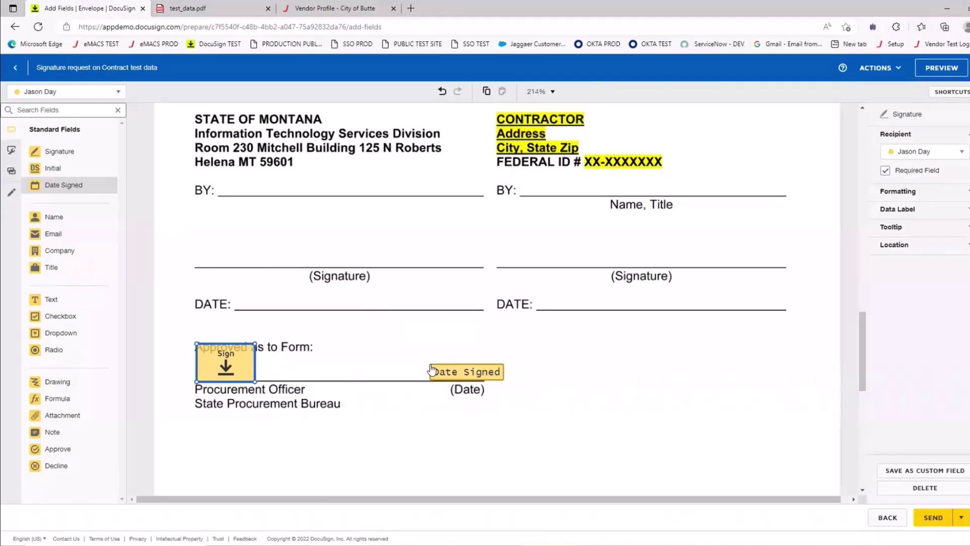
- Place Signature and Date Signed fields for First Signer on the State of Montana signature and date lines
left_click(118, 92)
left_click(57, 124)
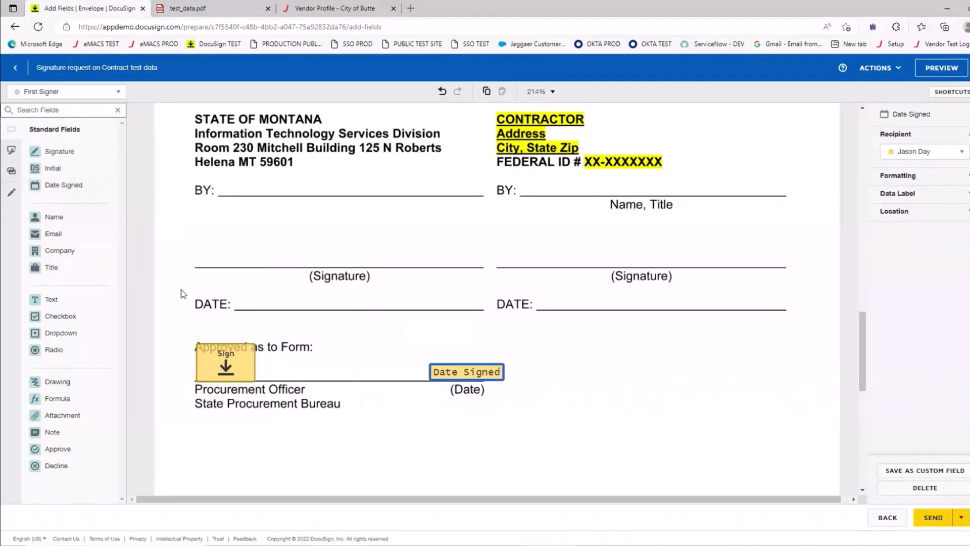
left_click_drag(59, 151, 288, 231)
mouse_move(64, 185)
left_mouse_down()
mouse_move(262, 267)
mouse_move(299, 297)
left_mouse_up()
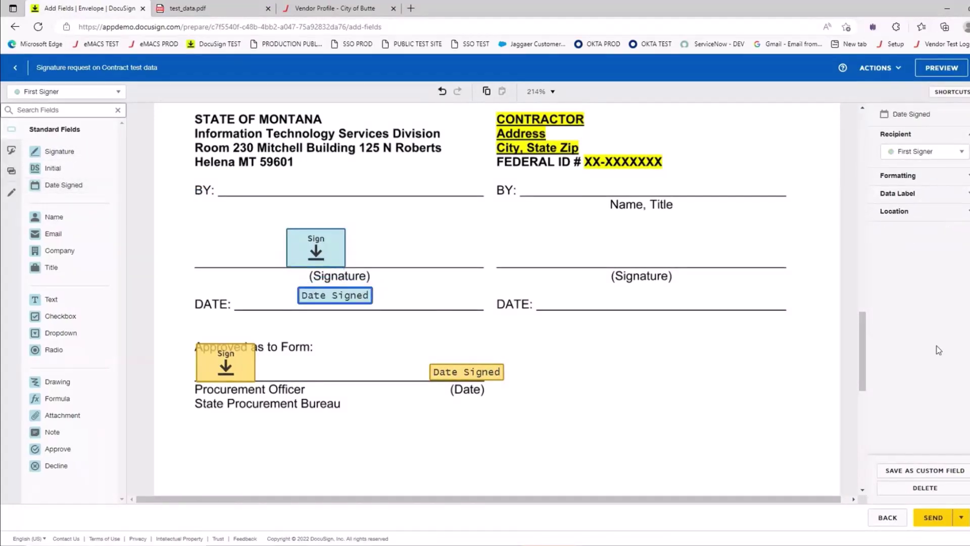
- Review the envelope's recipients and signing order, and send the signature request for the renewal
left_click(896, 70)
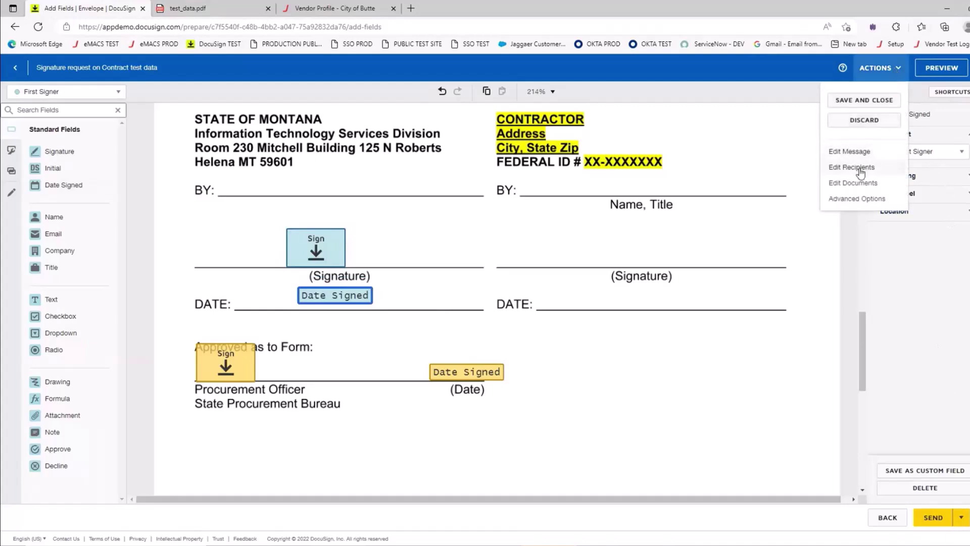
left_click(851, 167)
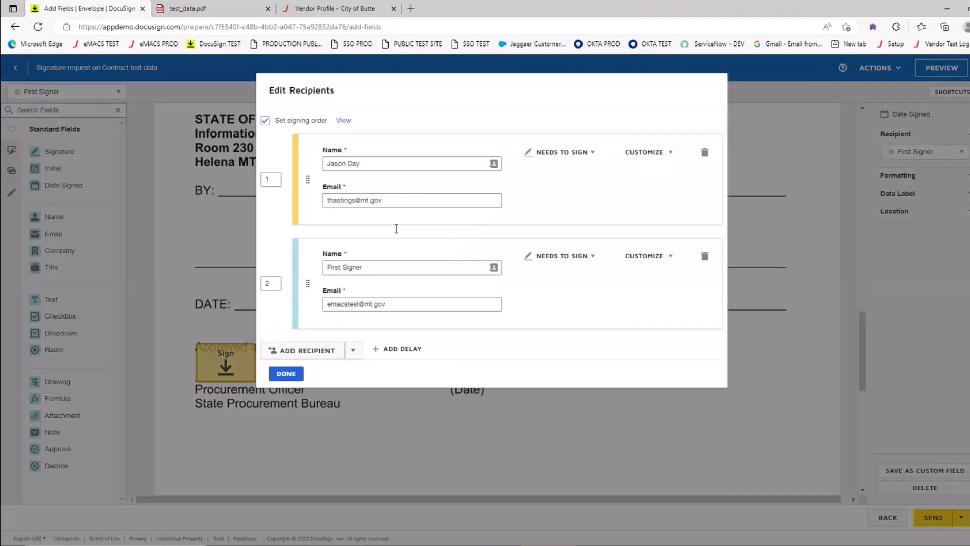
left_click(300, 373)
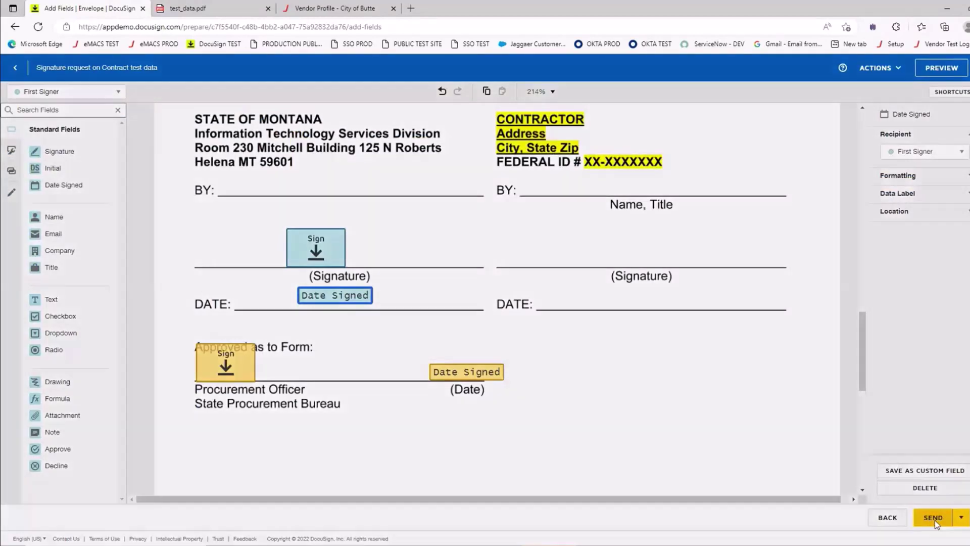
left_click(933, 517)
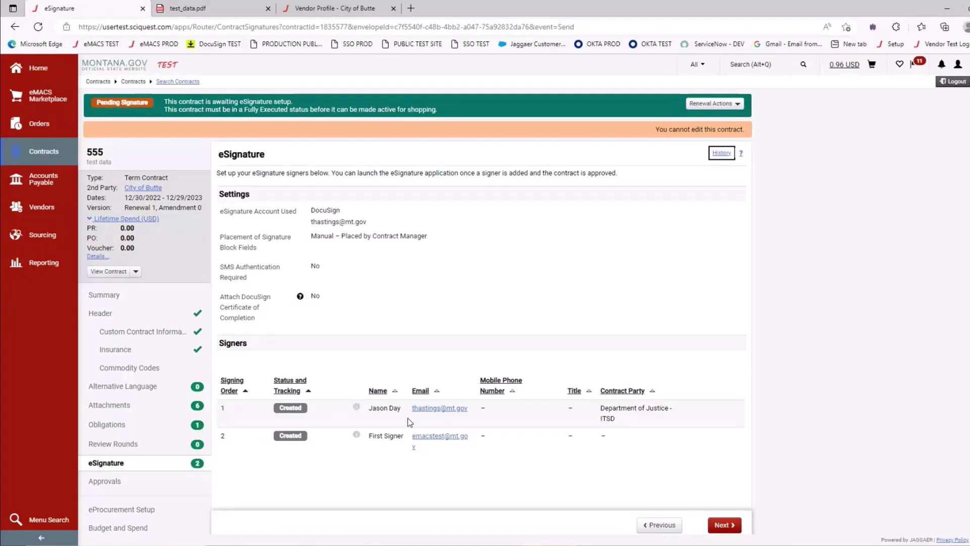
- Check the renewal's Review Rounds, Approvals and eSignature pages for its signing progress
left_click(120, 445)
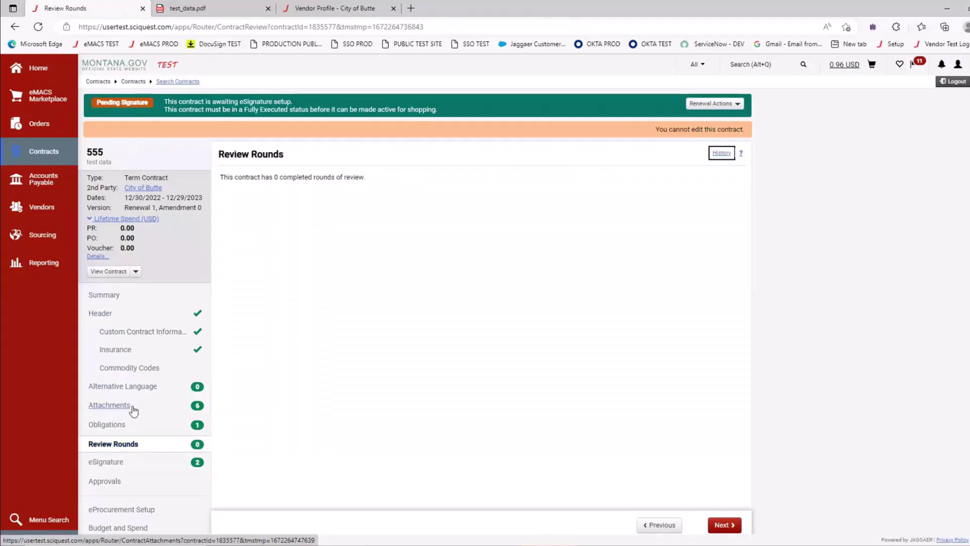
left_click(117, 481)
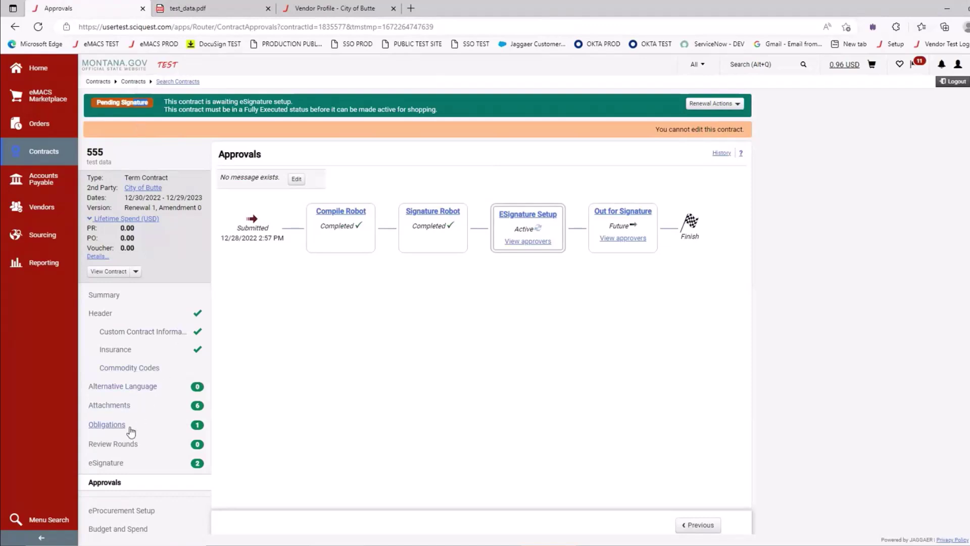
left_click(122, 460)
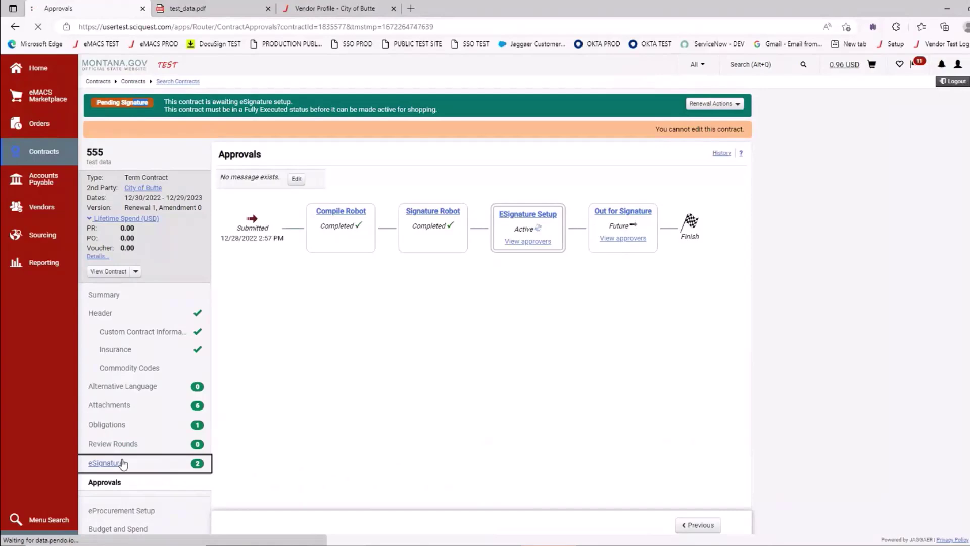
- Open contract 555's Contract Family page and compare the version types and start and end dates of the renewal and the amendment
scroll(148, 481, "down", 4)
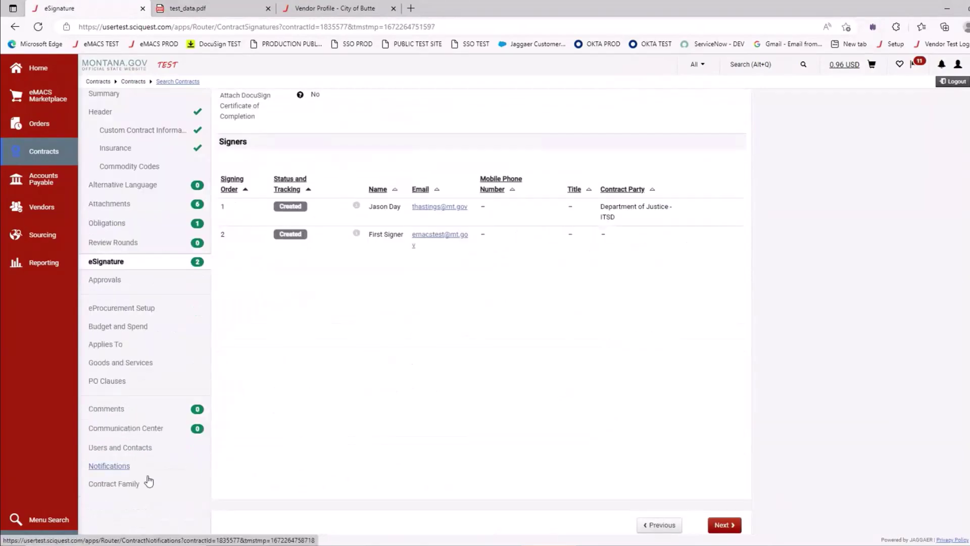
left_click(117, 486)
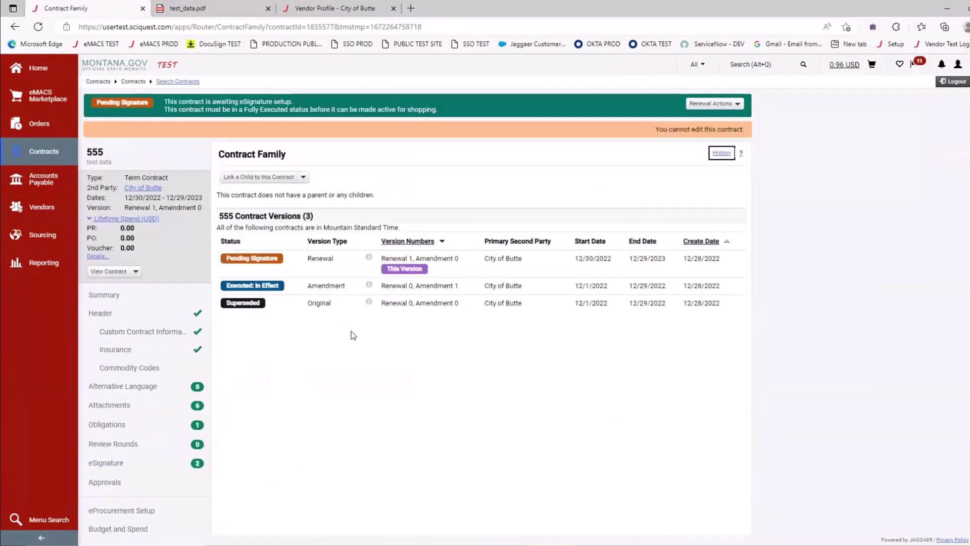
left_click(310, 286)
mouse_move(338, 257)
left_click_drag(338, 258, 312, 258)
left_click(337, 377)
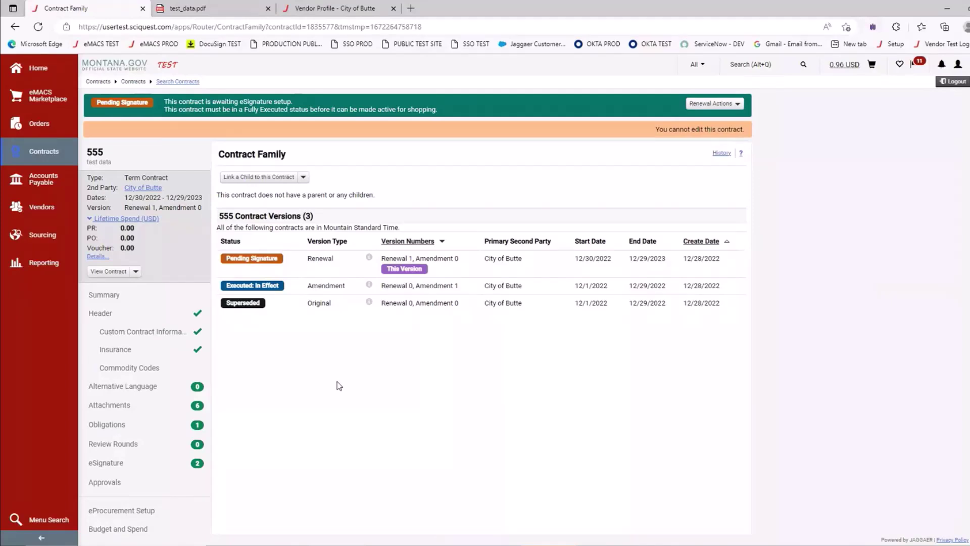
left_click_drag(666, 256, 574, 256)
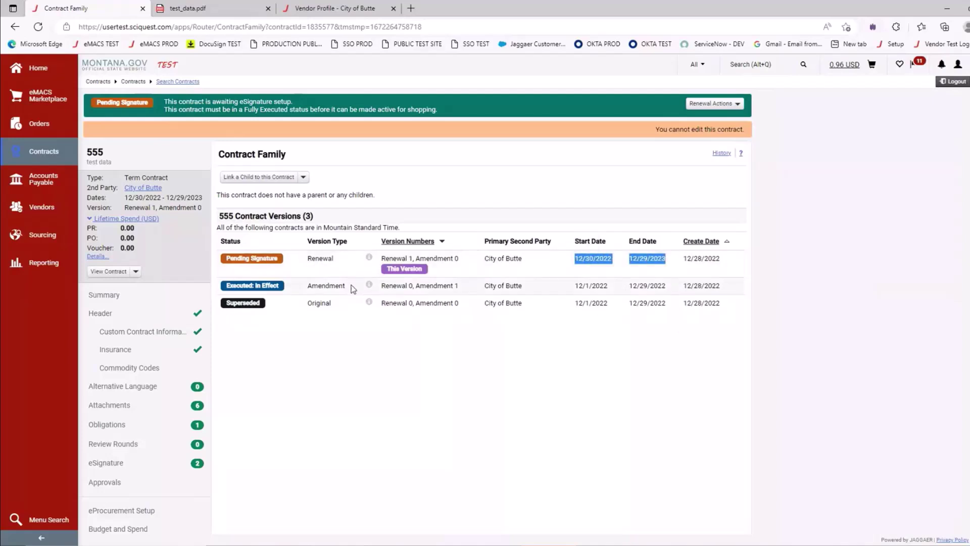
left_click_drag(668, 284, 574, 284)
left_click(568, 372)
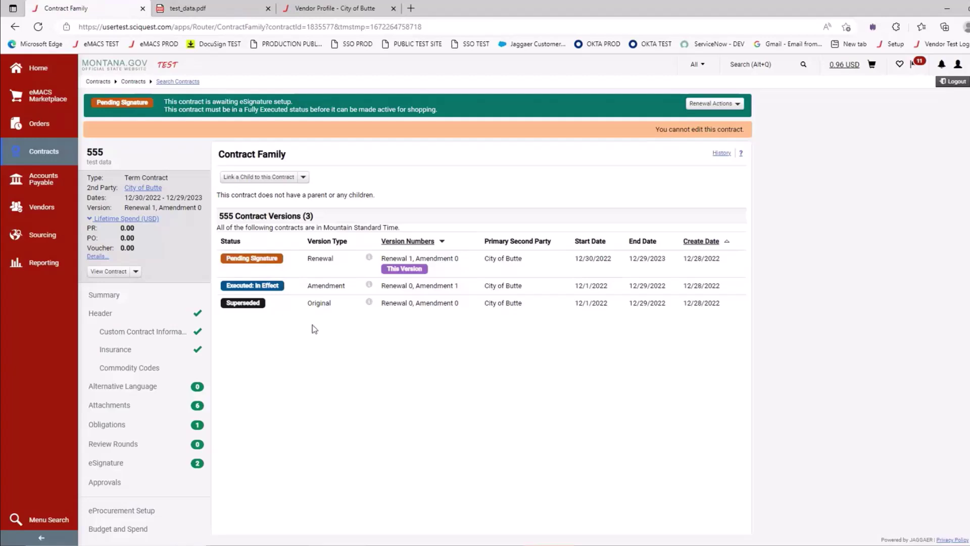
- Reopen the renewal's eSignature page and examine each signer's status
left_click(107, 463)
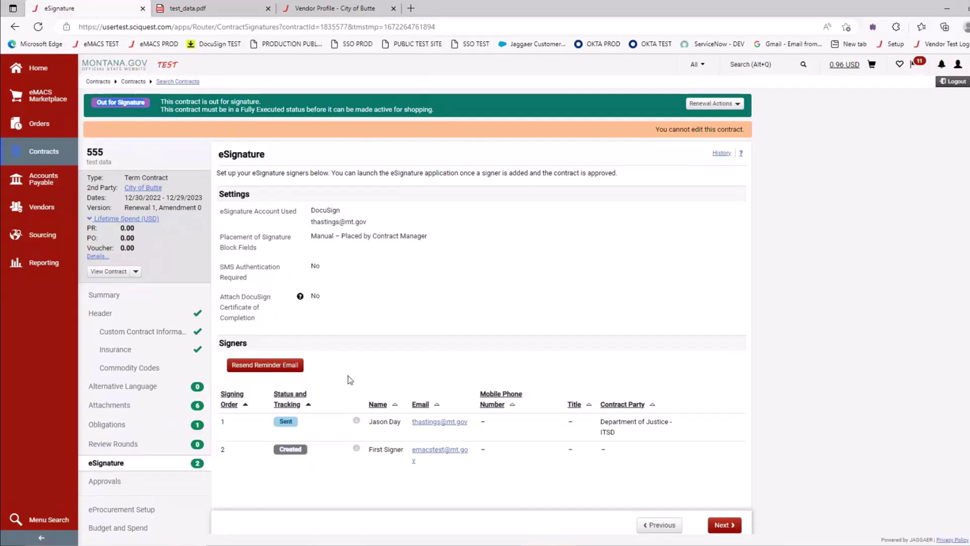
scroll(349, 379, "down", 2)
scroll(348, 379, "up", 2)
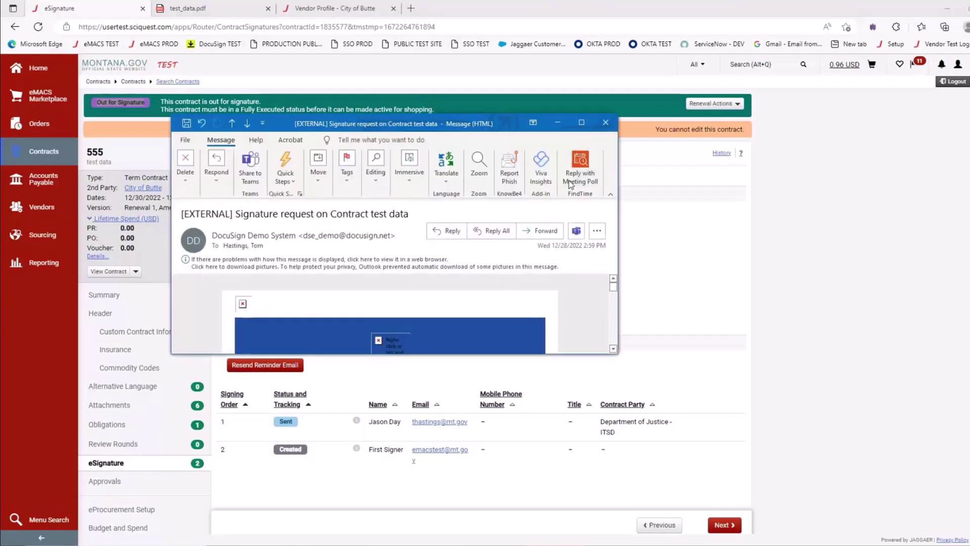
- Maximize the signature request email in Outlook, open its document in DocuSign and continue to the signing view
left_click(582, 123)
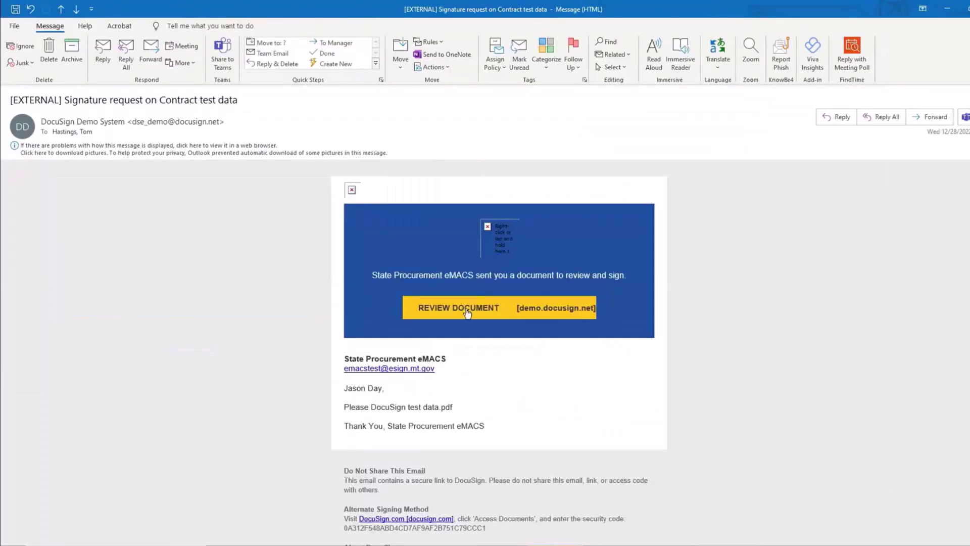
left_click(466, 312)
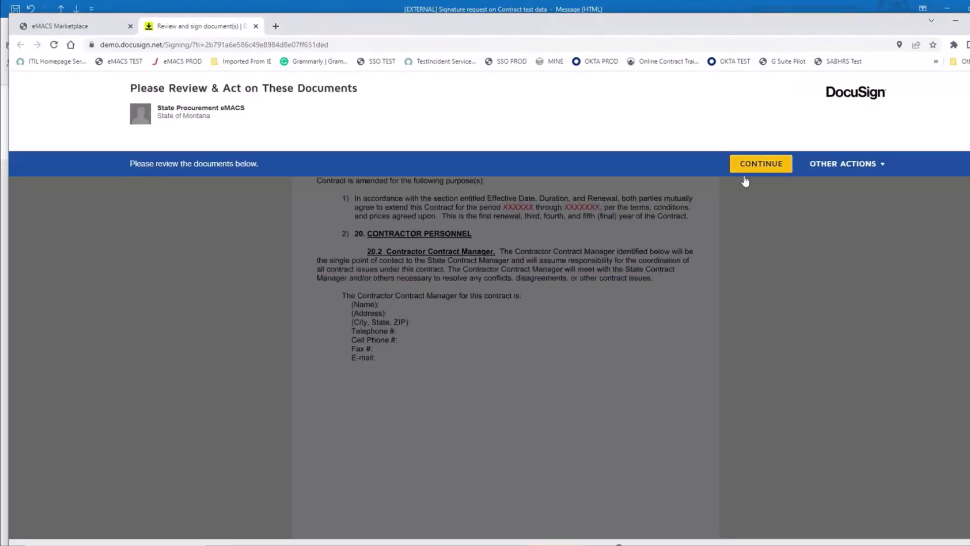
left_click(761, 163)
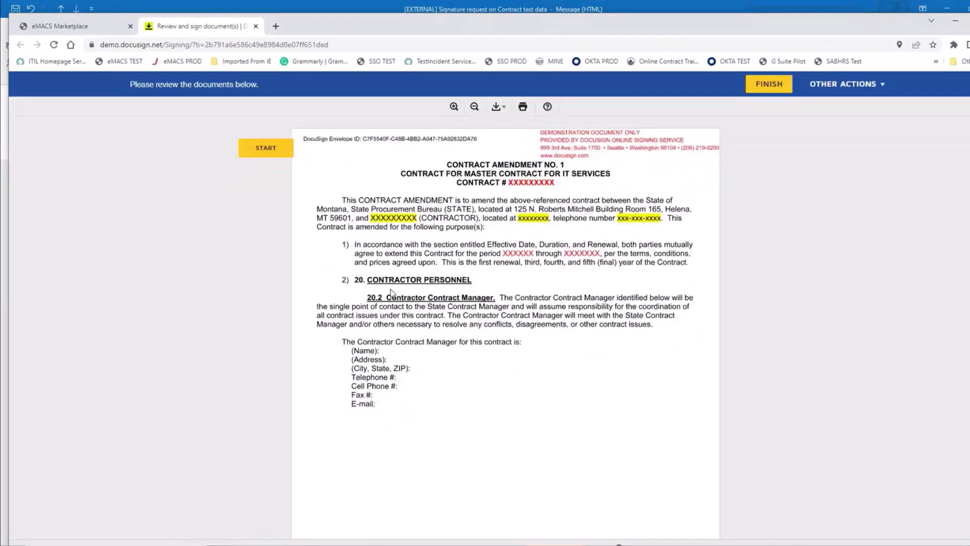
- Sign the Procurement Officer line with the saved signature, finish the document, decline logging in and close the signing page
left_click(276, 160)
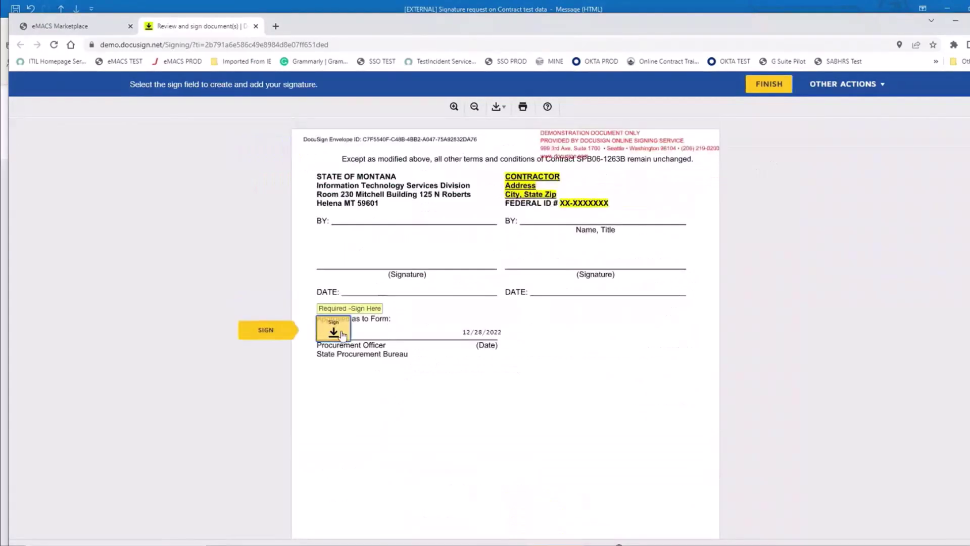
left_click(338, 331)
left_click(332, 202)
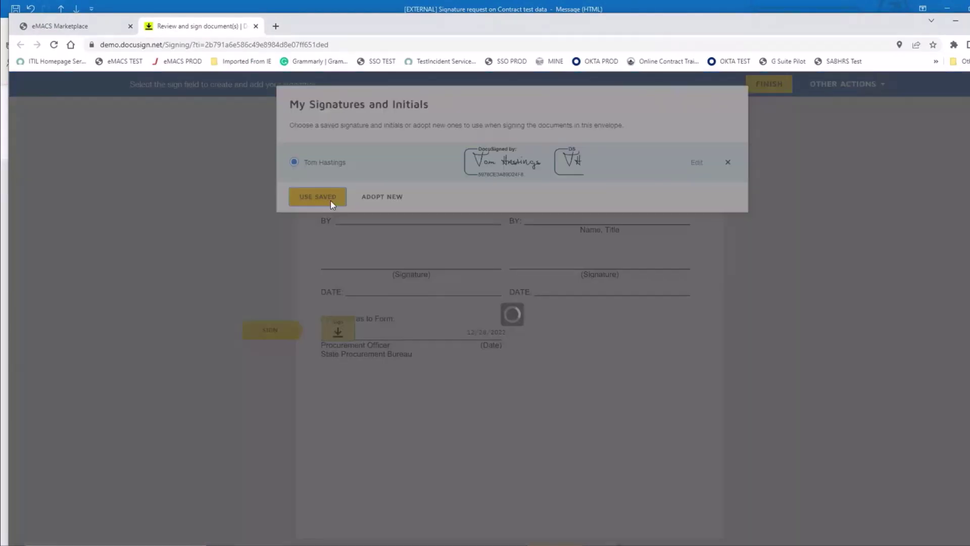
left_click(657, 523)
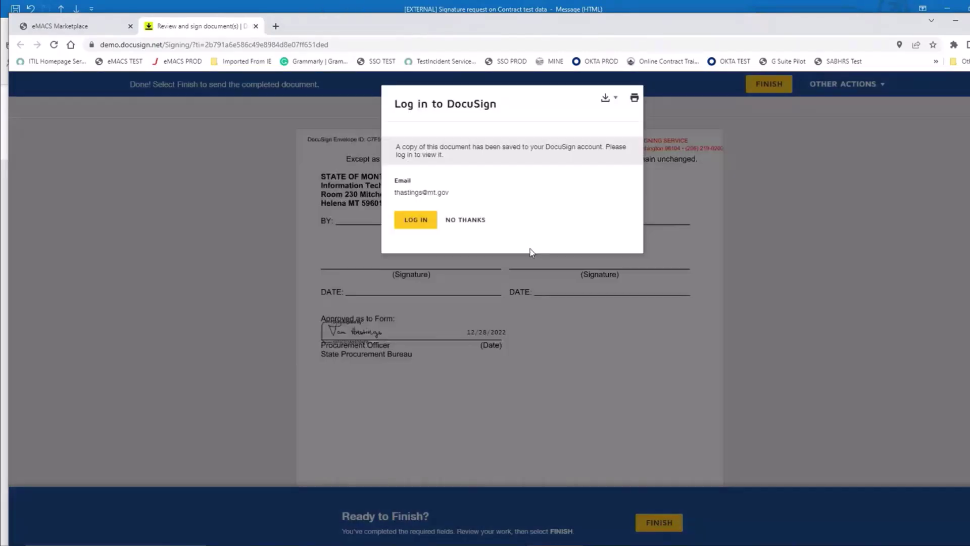
left_click(464, 220)
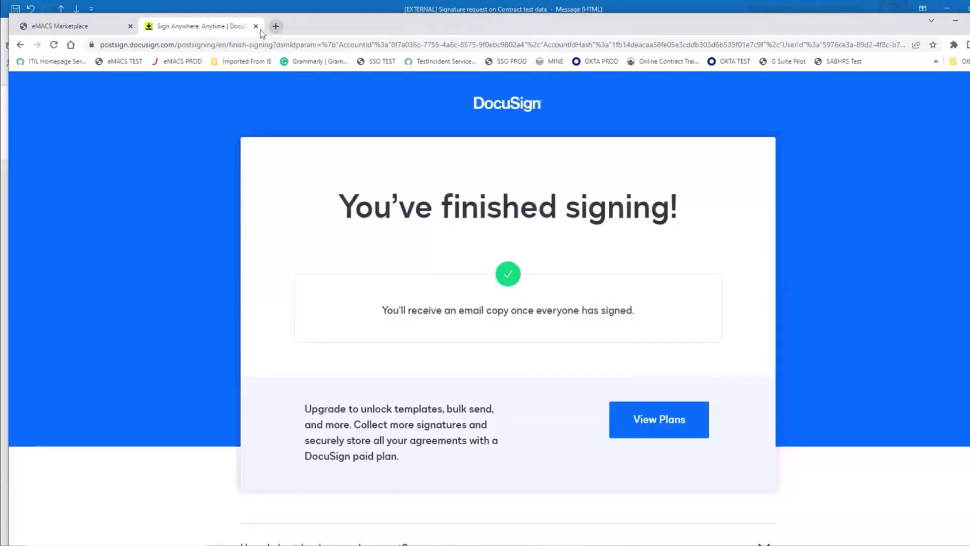
left_click(256, 25)
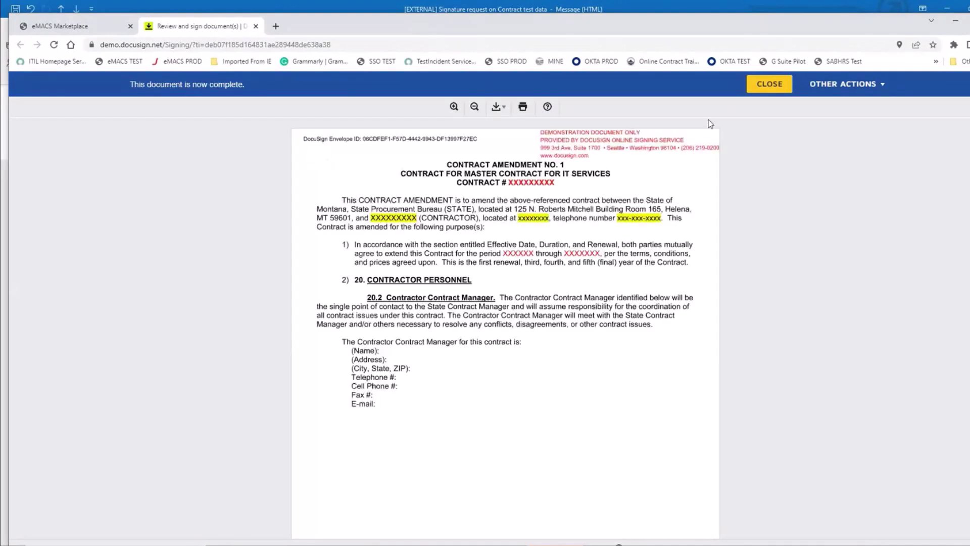
- Close the already completed document, open First Signer's signature request and agree to use electronic records and signatures
left_click(766, 85)
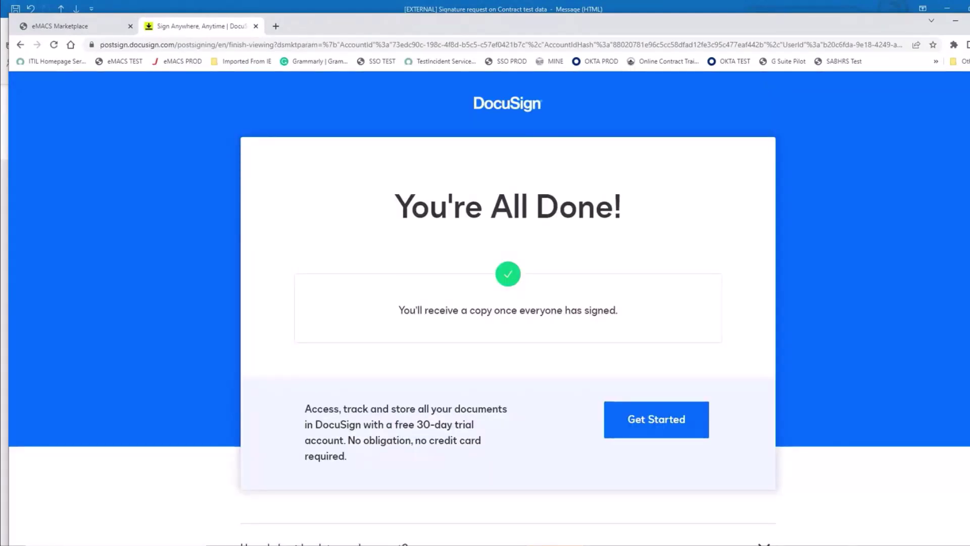
key("alt+Tab")
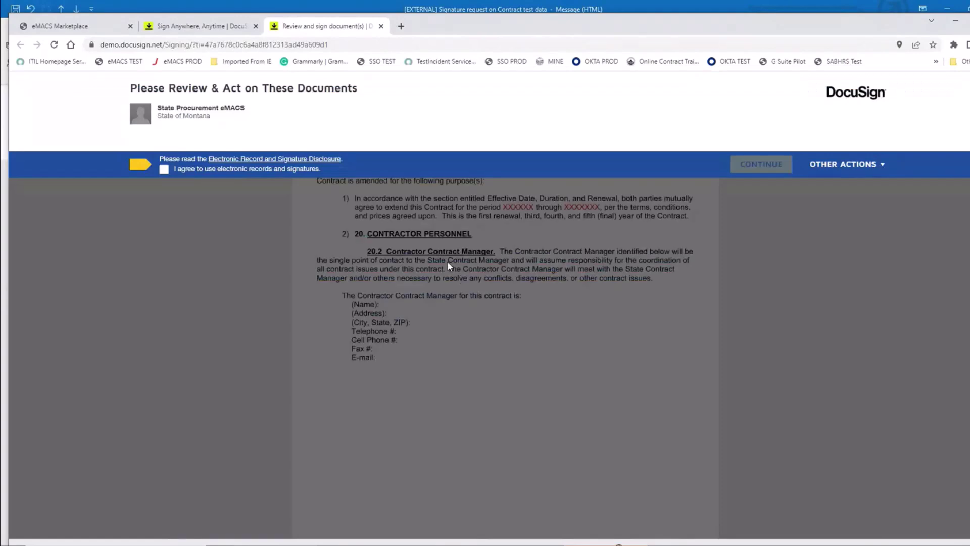
left_click(163, 169)
left_click(763, 165)
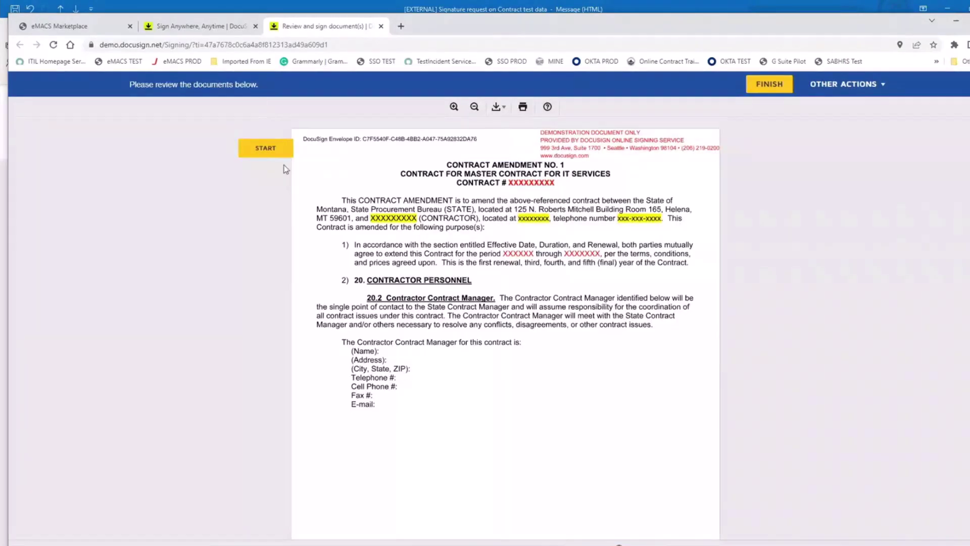
- Adopt the First Signer signature on the State of Montana signature line and finish signing the document
left_click(275, 150)
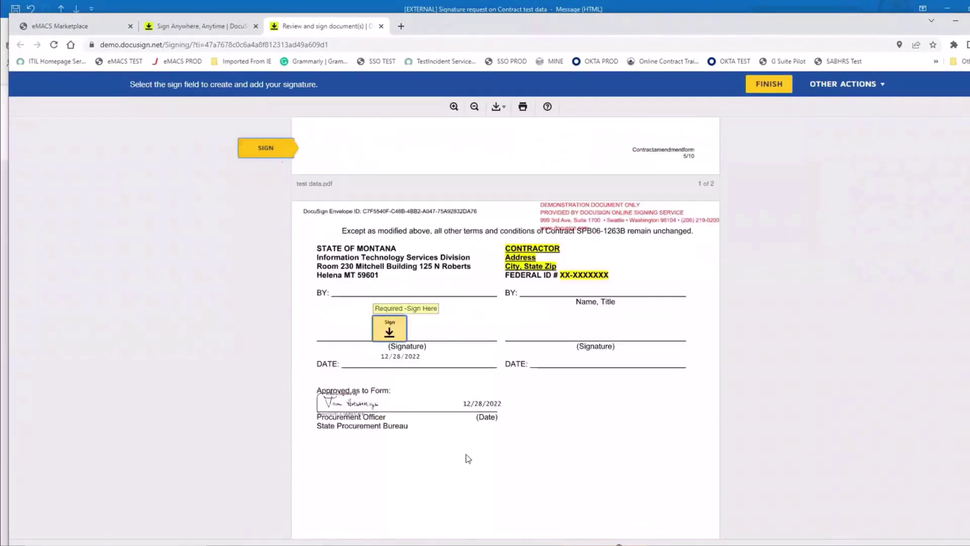
left_click(388, 328)
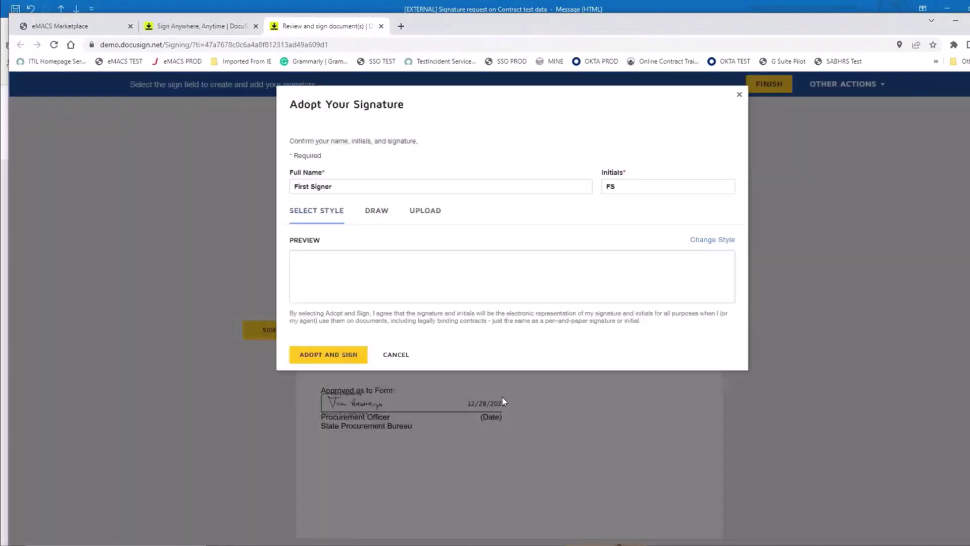
left_click(328, 354)
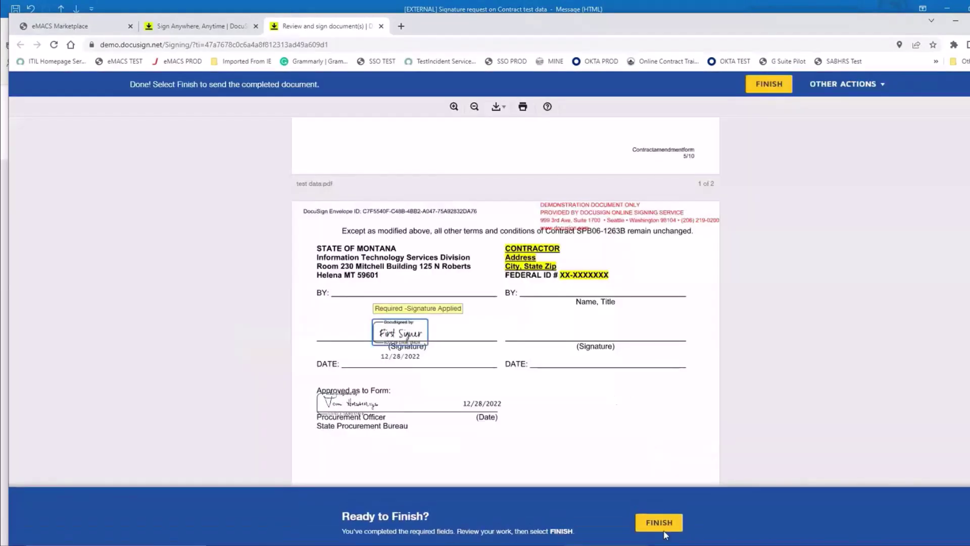
left_click(660, 522)
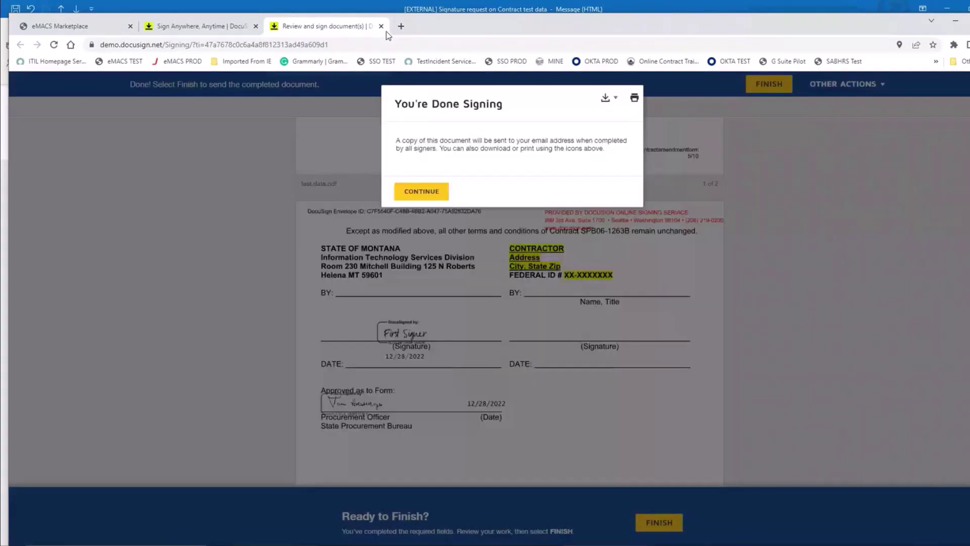
left_click(423, 192)
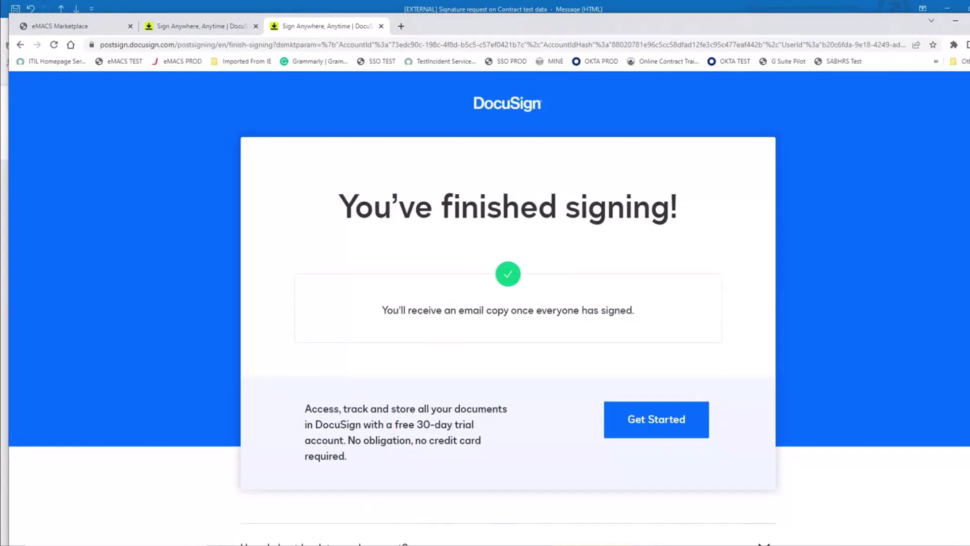
- Switch back to contract 555 in eMACS, refresh its eSignature page and examine the renewal's entry in Contract Family
key("alt+Tab")
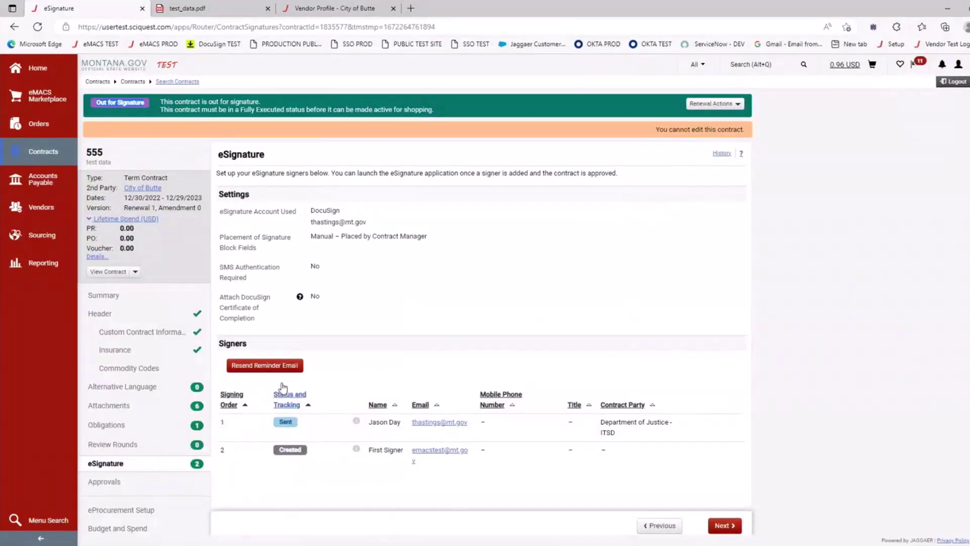
left_click(40, 28)
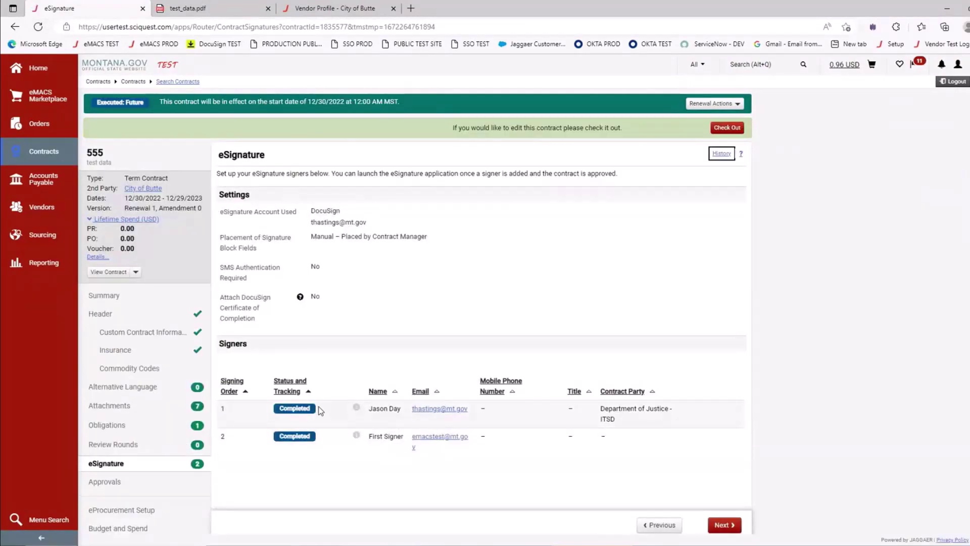
scroll(136, 477, "down", 4)
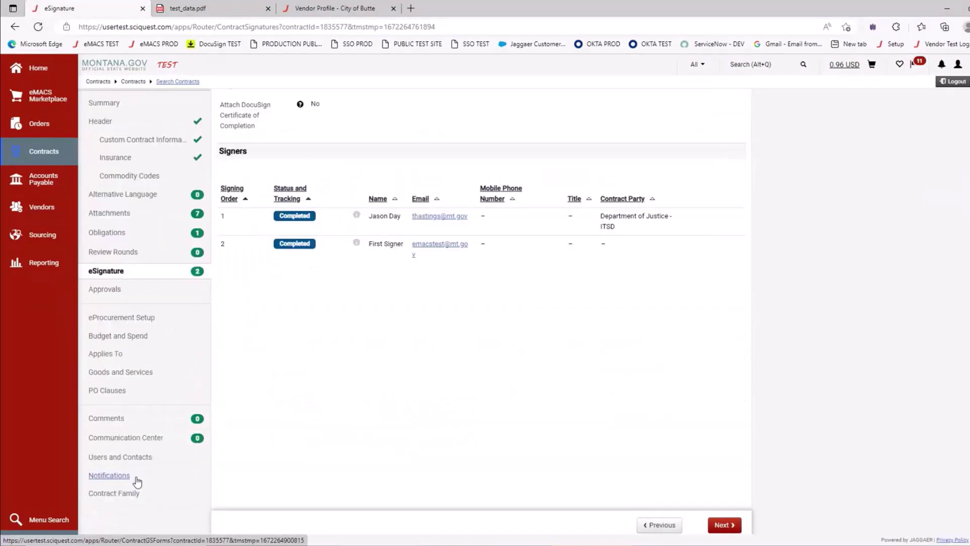
left_click(130, 485)
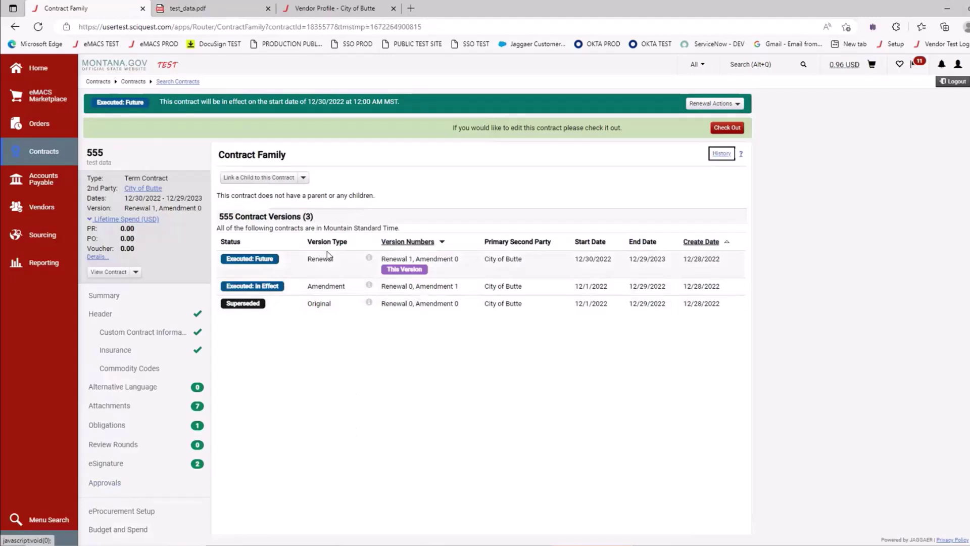
left_click_drag(339, 261, 311, 260)
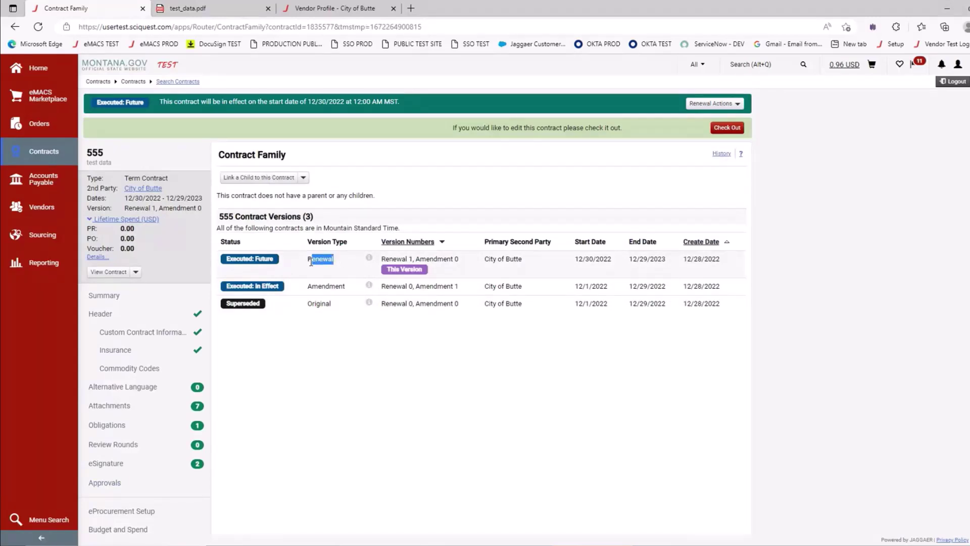
- Review the renewal, amendment and original version types in Contract Family, view the renewal's summary, close it and reload the page
left_click_drag(348, 286, 314, 263)
left_click(333, 305)
double_click(328, 305)
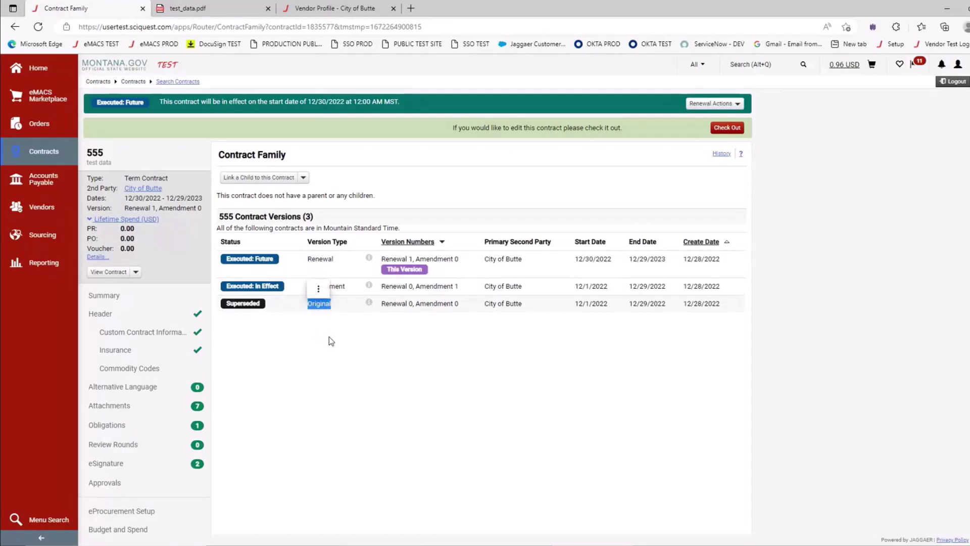
left_click(328, 339)
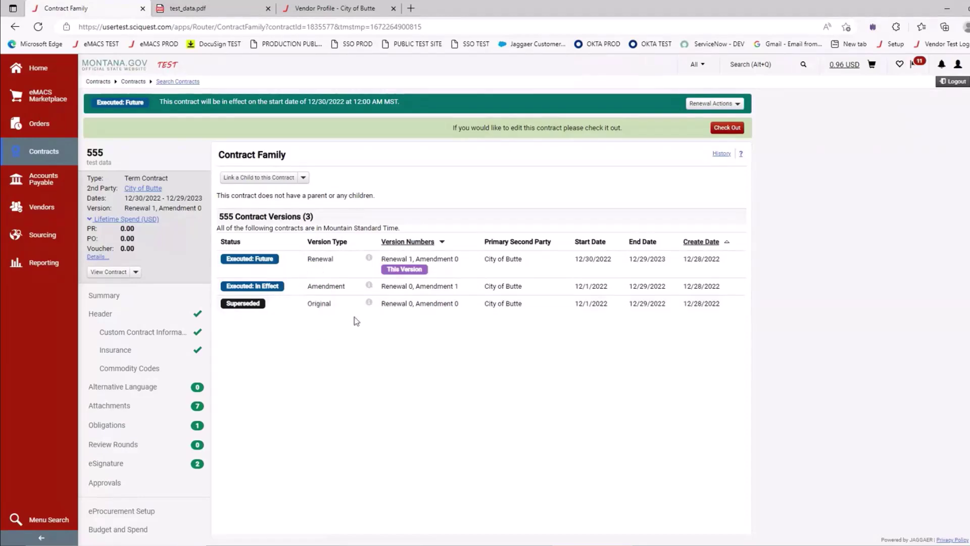
left_click(371, 257)
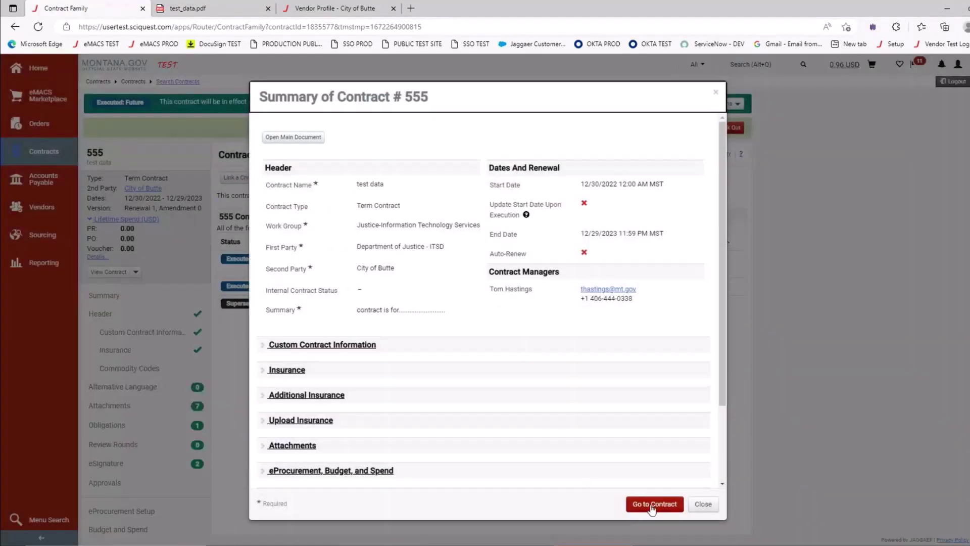
left_click(713, 504)
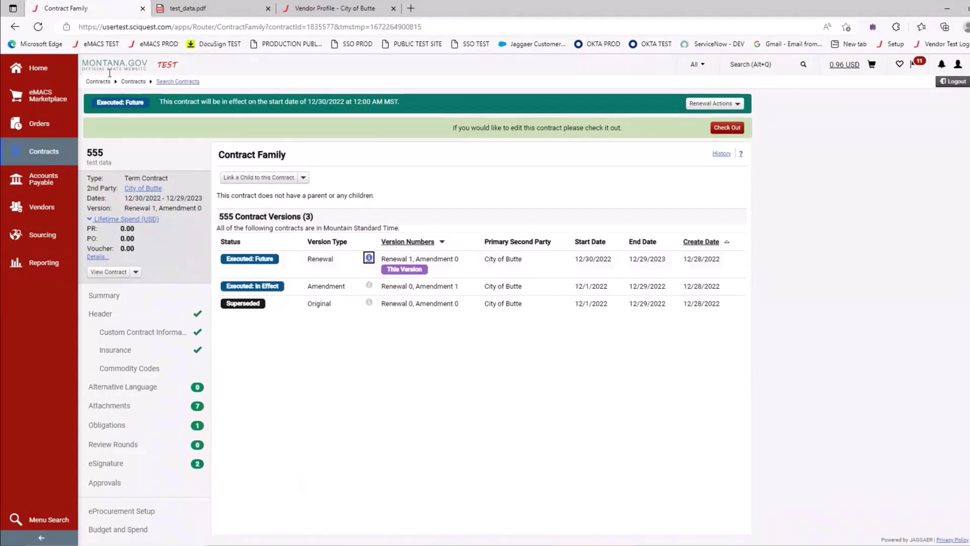
left_click(42, 29)
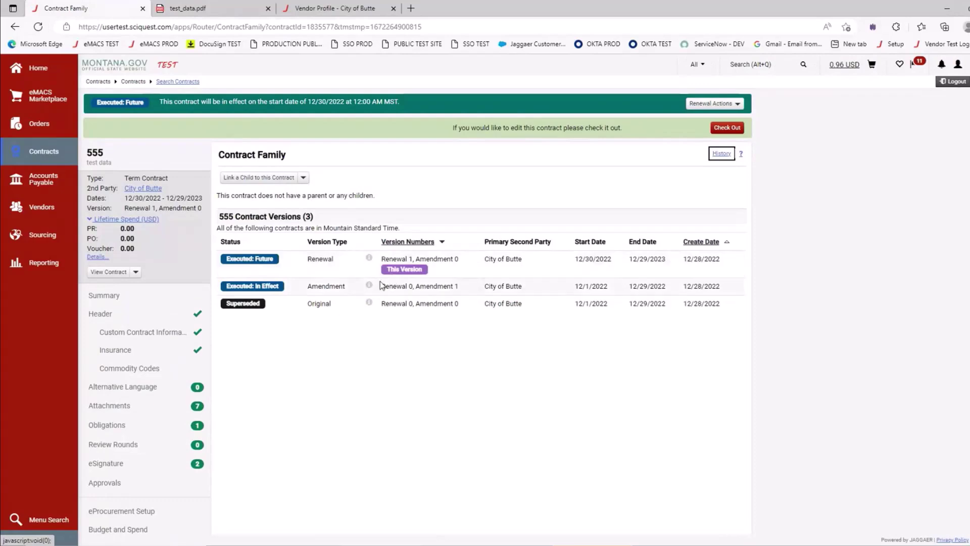
- Examine the renewal's start date and renewal settings in the contract header's Dates and Renewal section
left_click(101, 313)
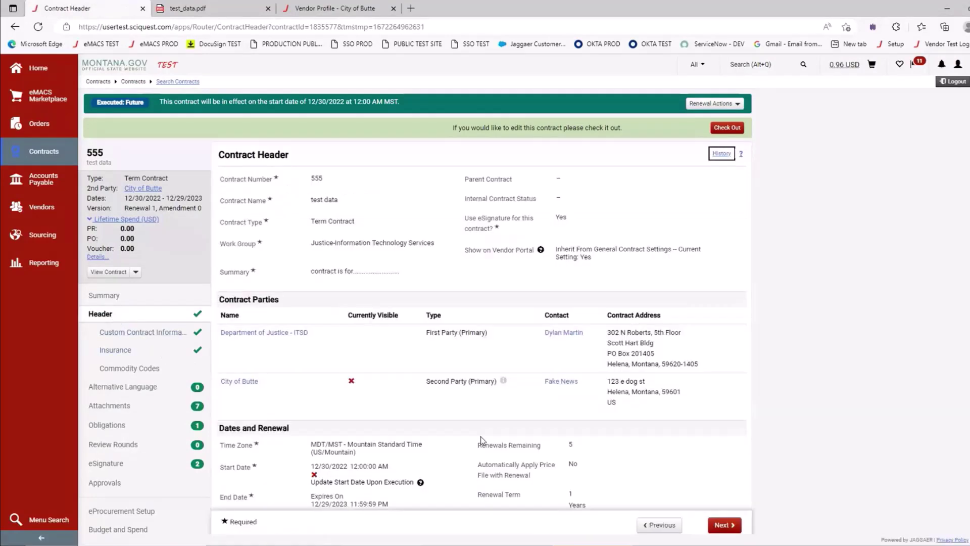
scroll(480, 440, "down", 2)
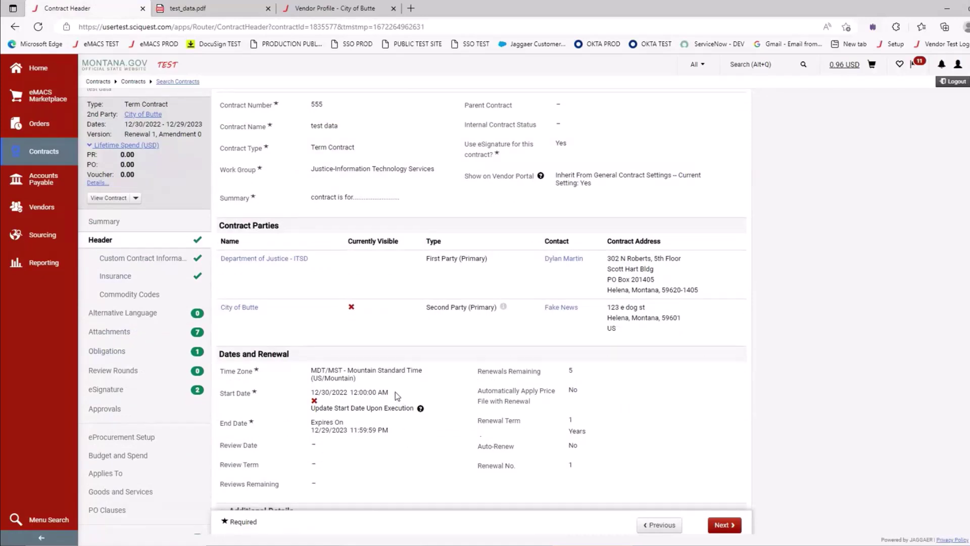
left_click_drag(396, 392, 306, 394)
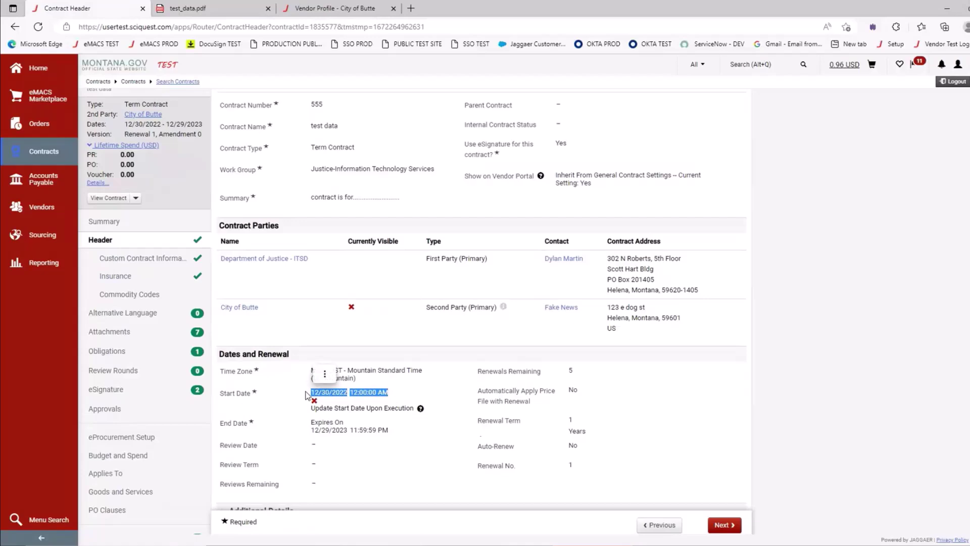
scroll(323, 412, "up", 1)
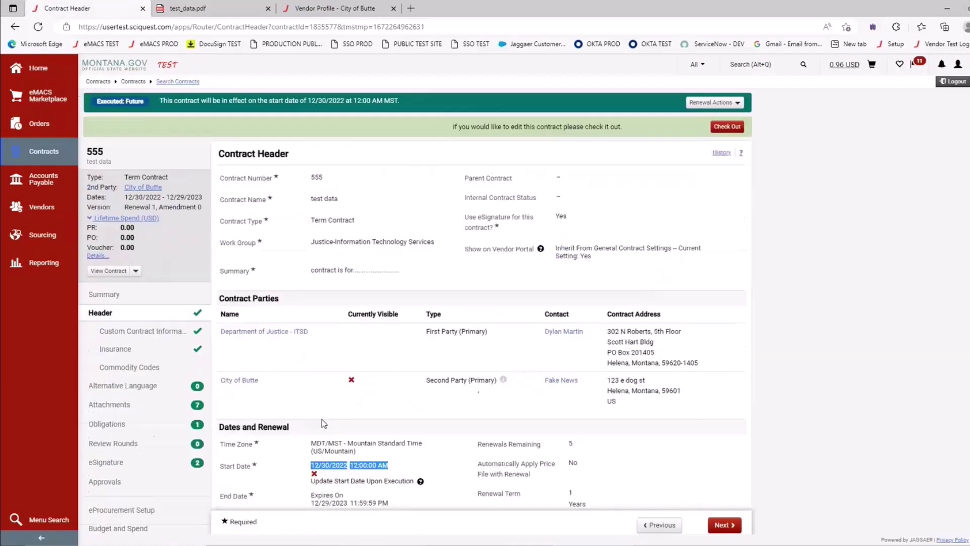
scroll(322, 413, "down", 3)
scroll(126, 478, "up", 1)
scroll(127, 482, "down", 1)
- Return to Contract Family and go to the superseded original version of contract 555 through its summary
left_click(128, 484)
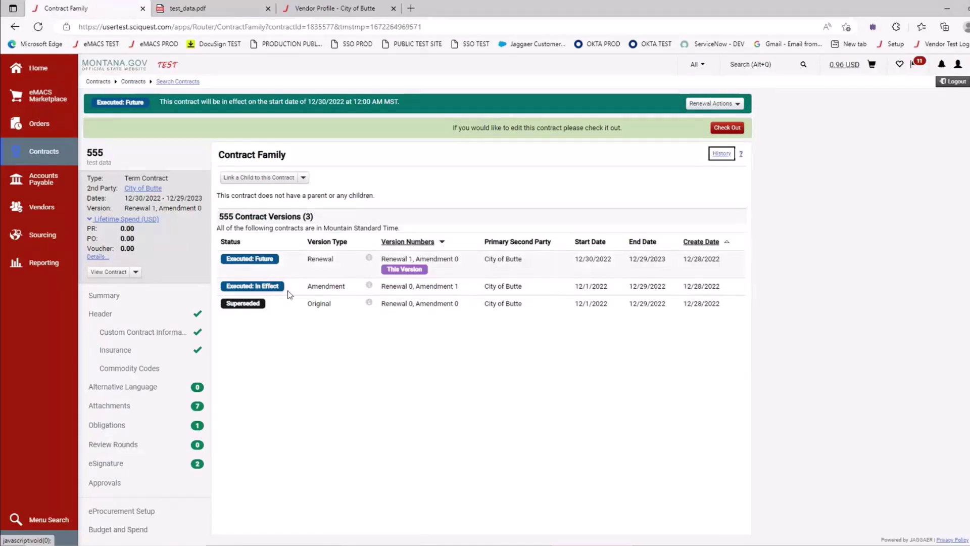
left_click(369, 302)
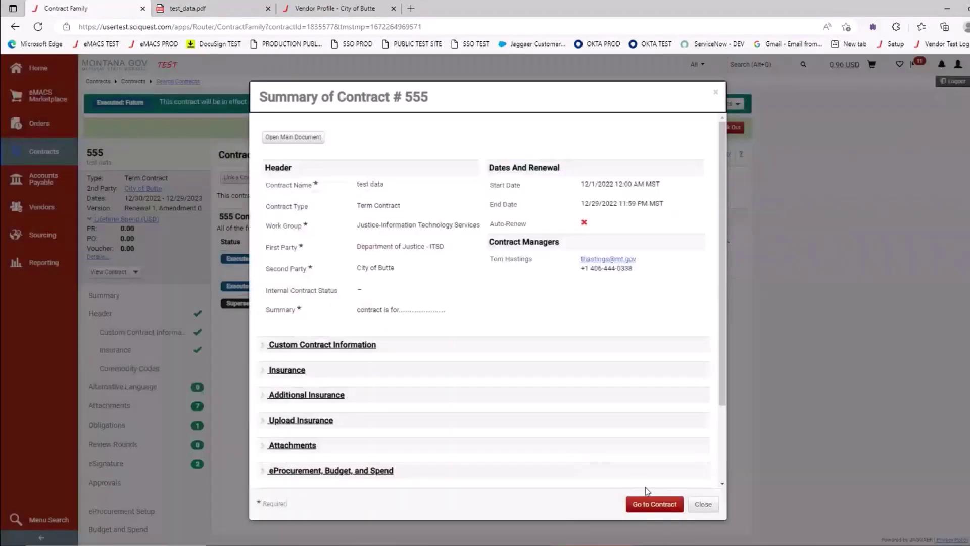
left_click(660, 505)
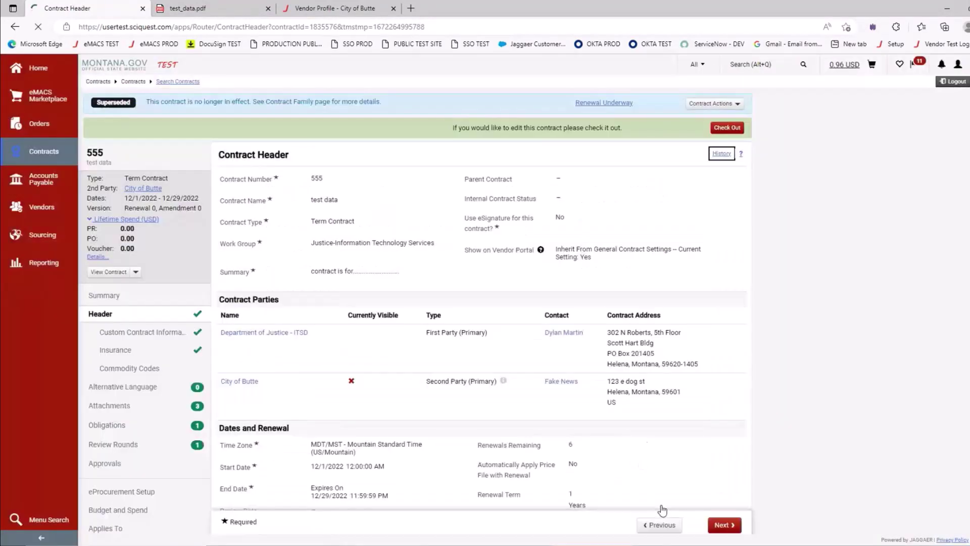
- Archive the superseded original version, read its status banner and check its entry in Contract Family
left_click(739, 105)
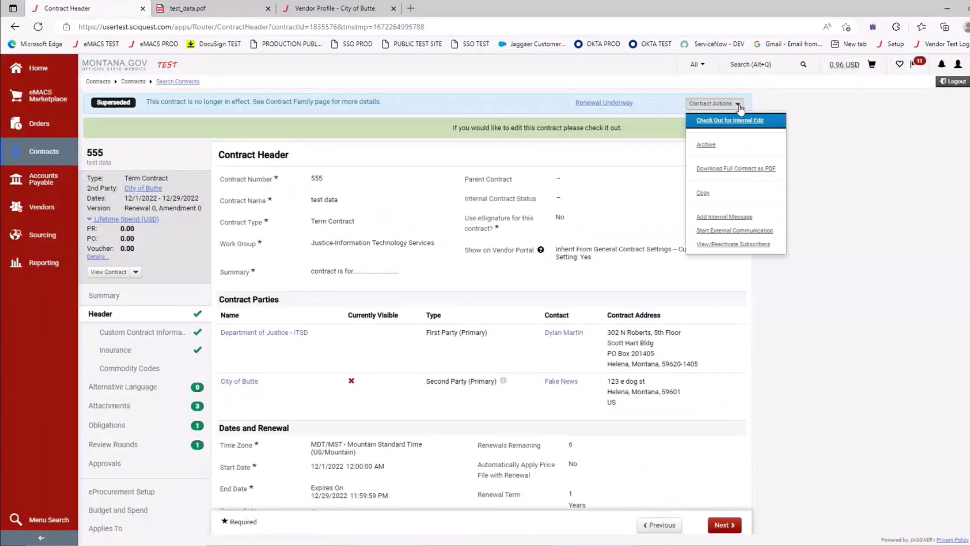
left_click(707, 145)
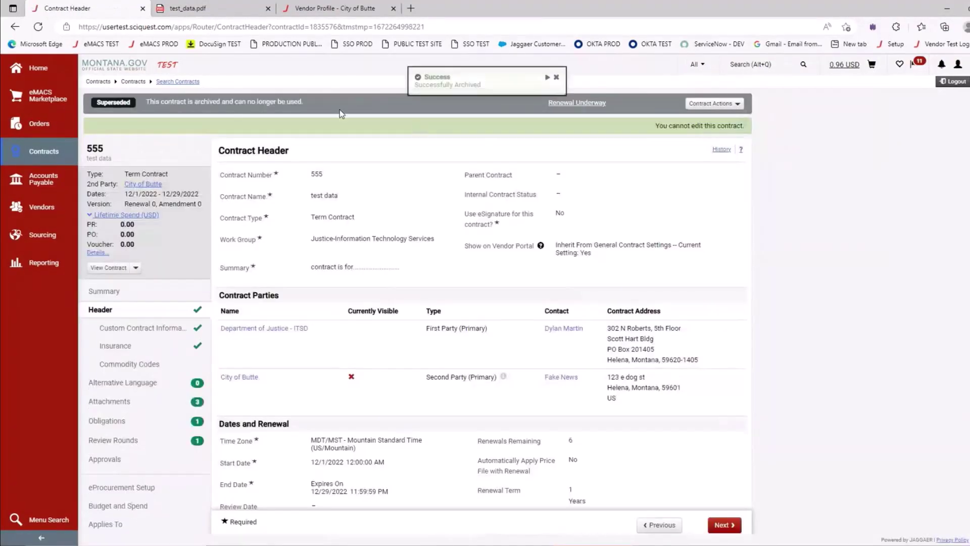
left_click_drag(307, 99, 145, 100)
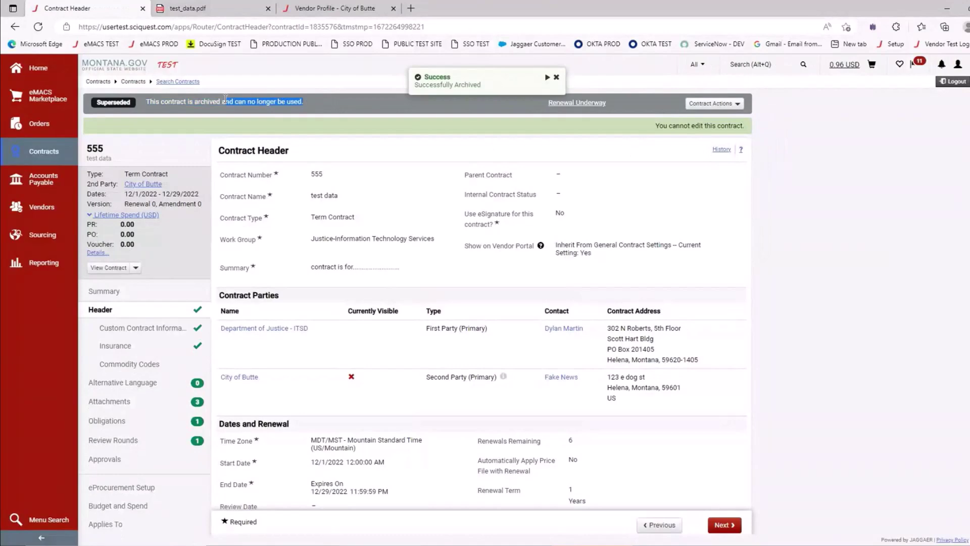
left_click(283, 122)
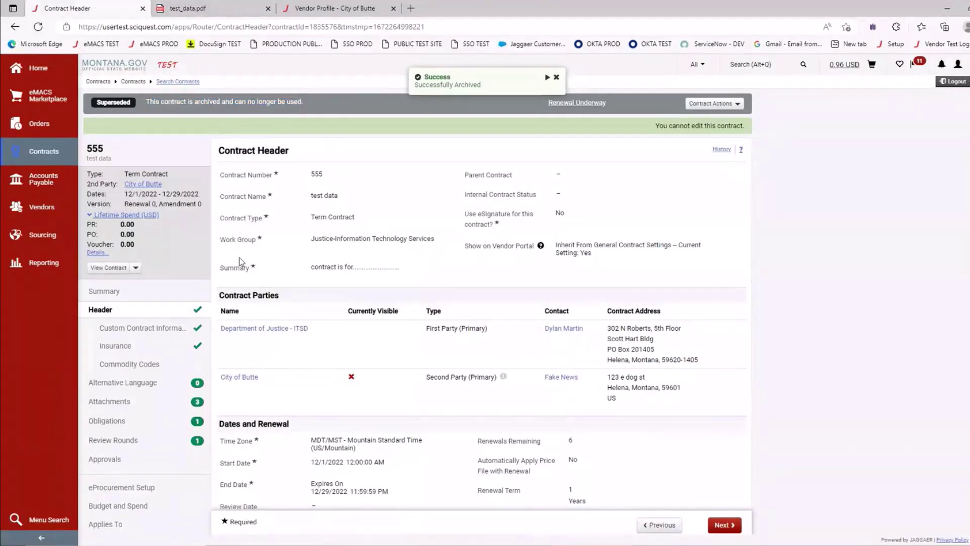
scroll(240, 261, "down", 3)
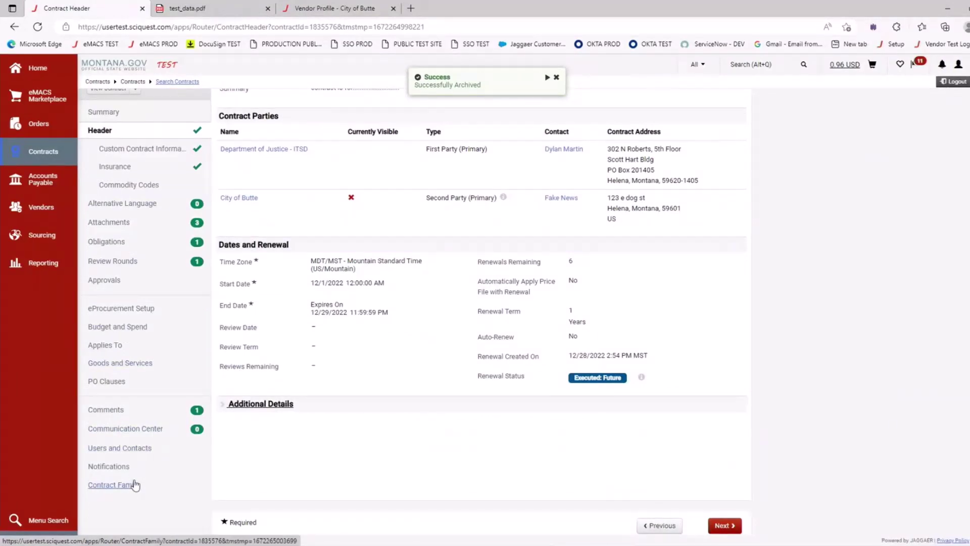
left_click(134, 483)
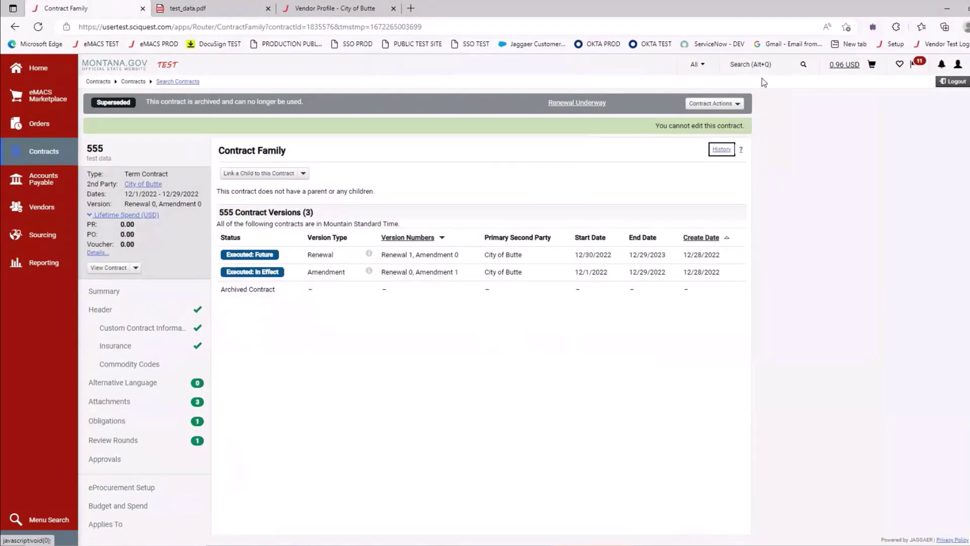
- Un-archive the original version of contract 555 and reopen its Contract Family page
left_click(741, 105)
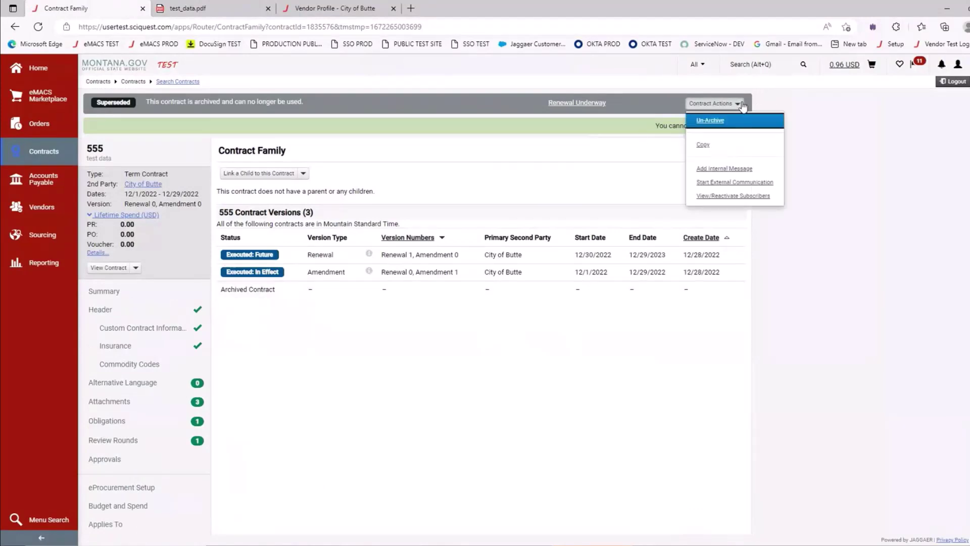
left_click(730, 120)
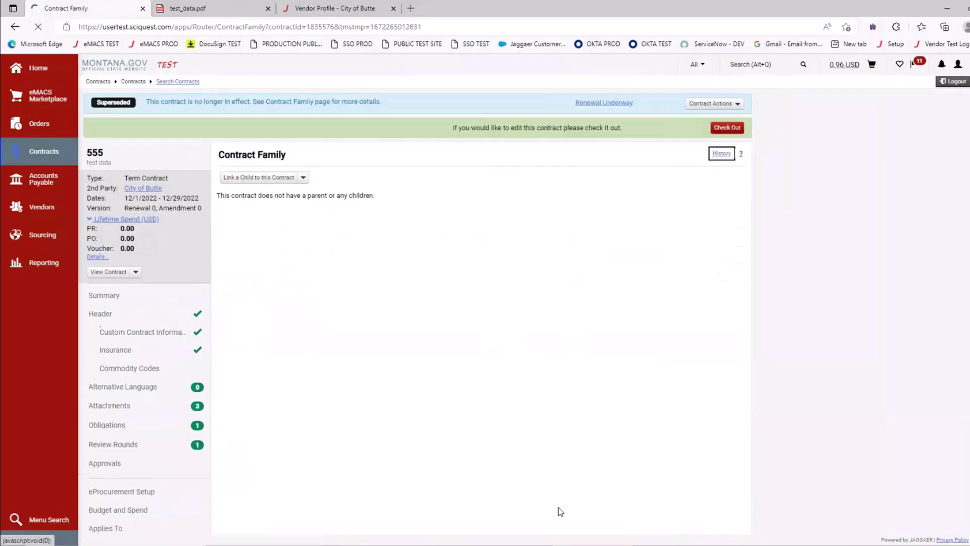
scroll(139, 518, "down", 3)
left_click(128, 505)
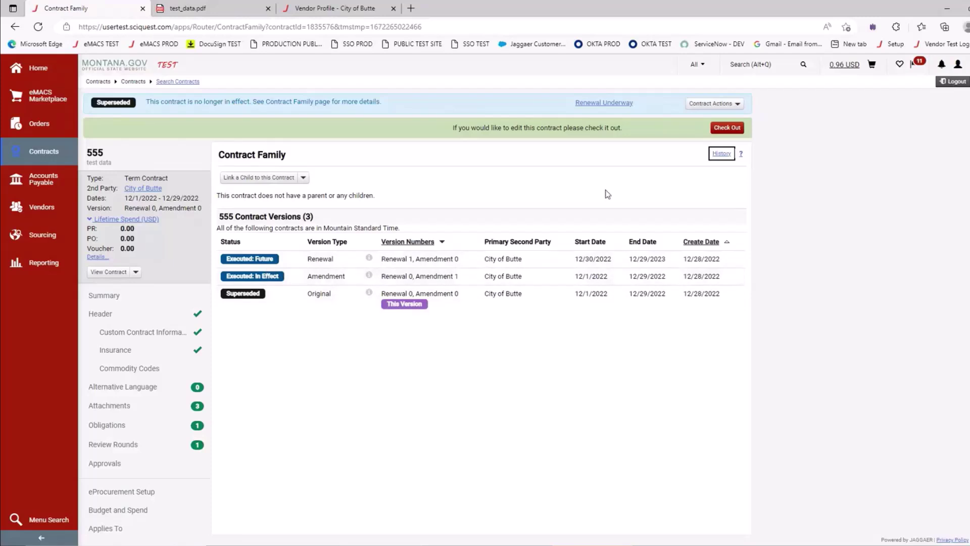
- Examine the contract actions available for the superseded original version without choosing any of them
left_click(737, 104)
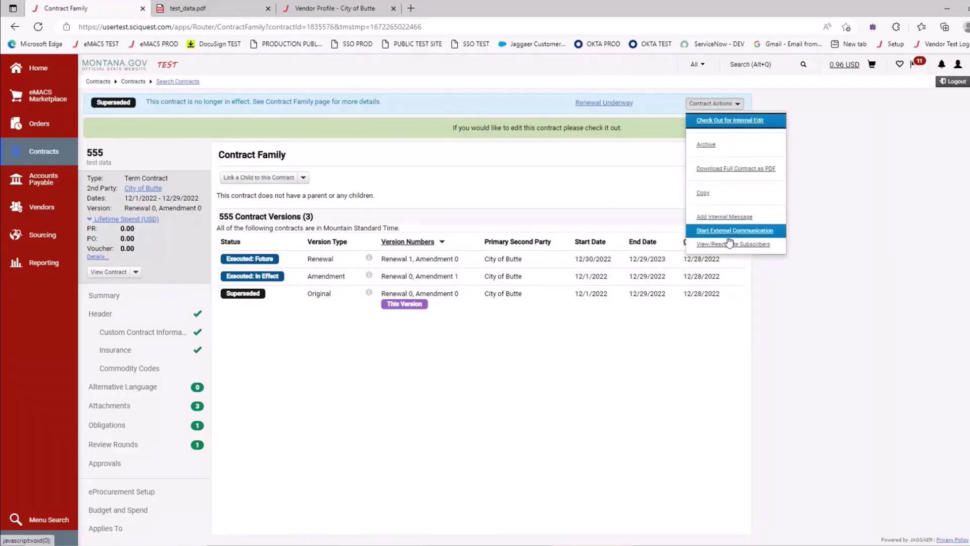
left_click(724, 369)
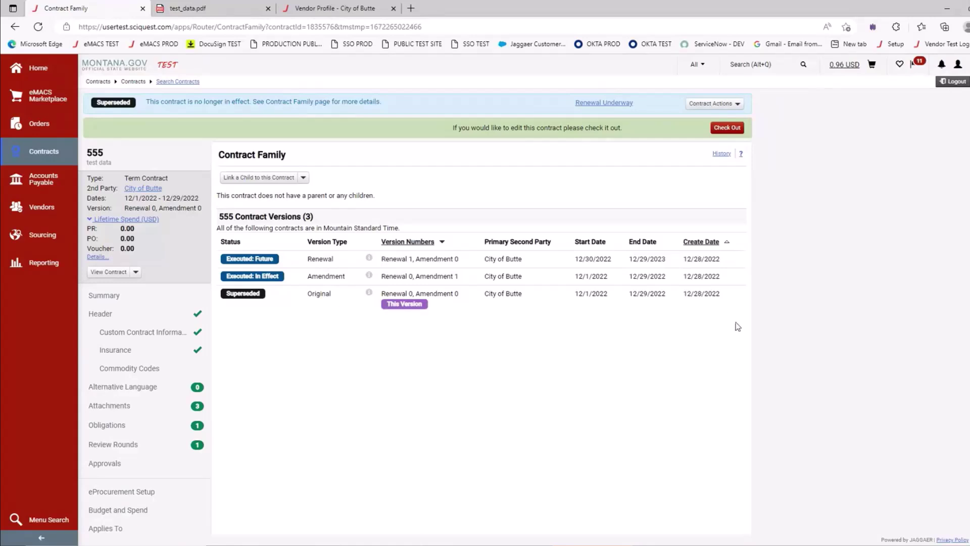
left_click(730, 104)
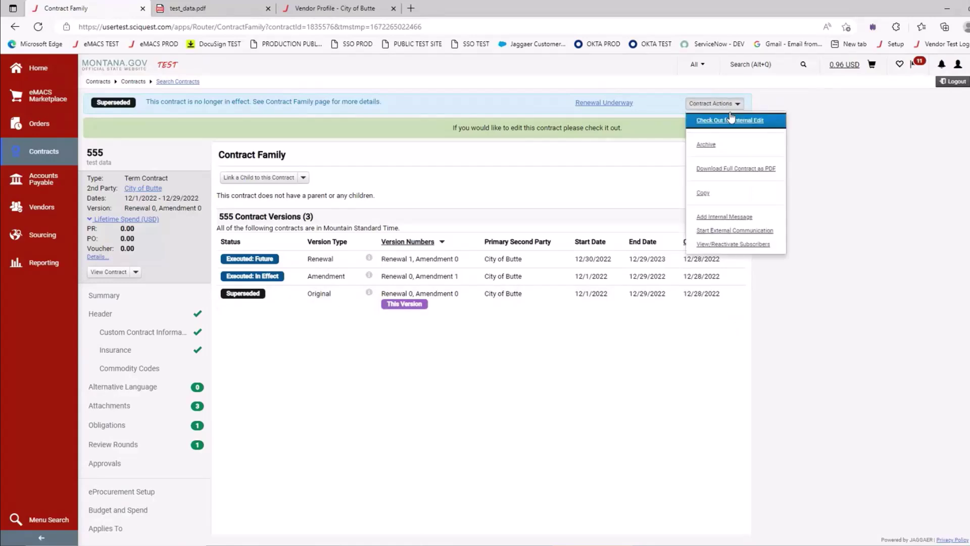
left_click(662, 353)
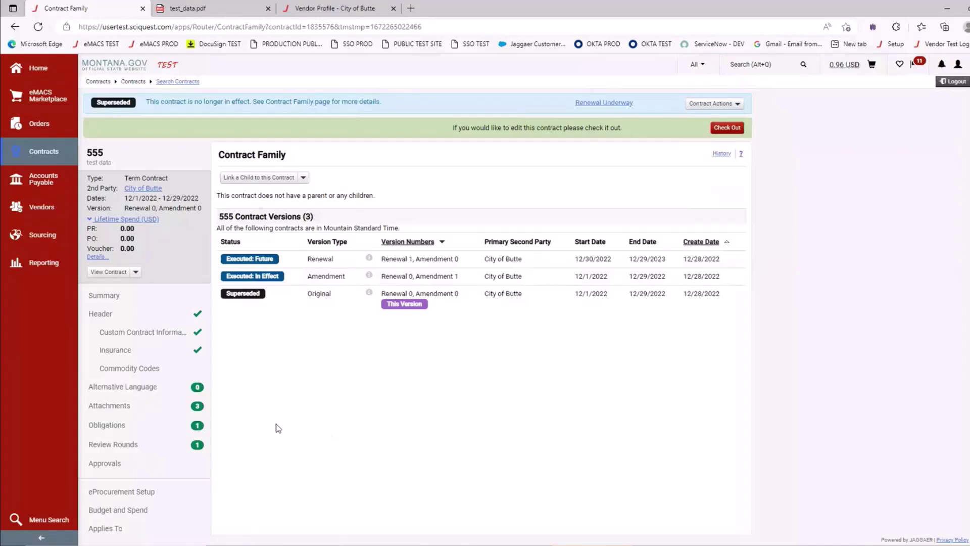
- Open the Workload by Contract Manager report from the contract reports
scroll(172, 421, "down", 1)
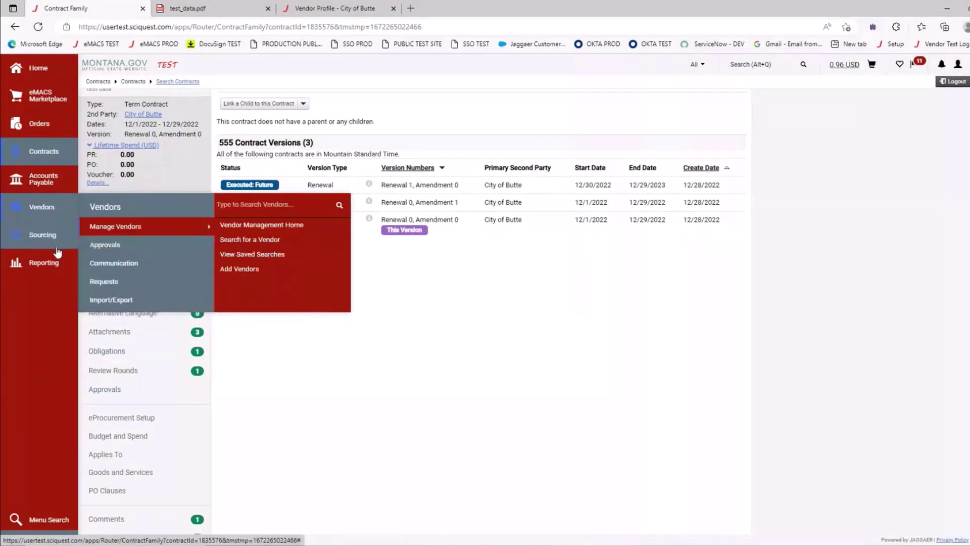
mouse_move(58, 266)
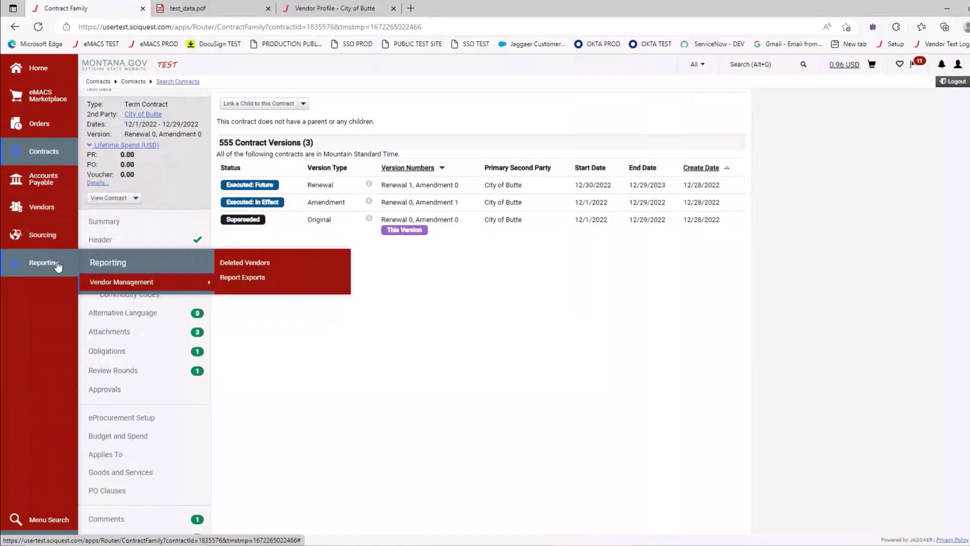
mouse_move(60, 156)
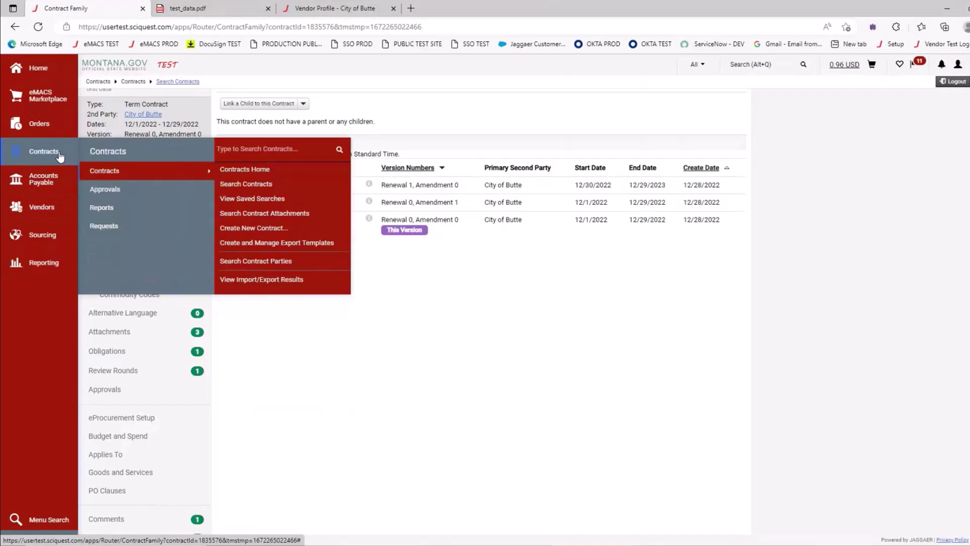
mouse_move(123, 209)
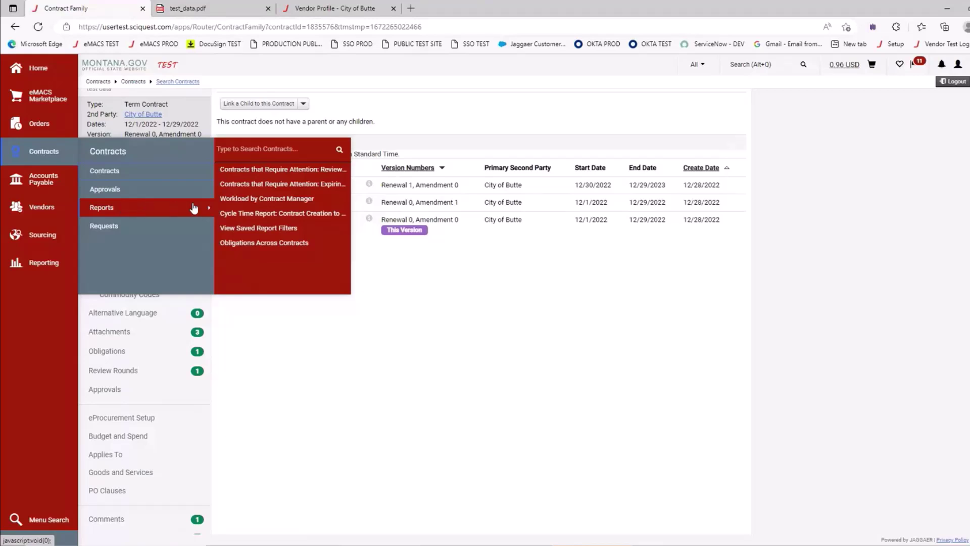
left_click(249, 203)
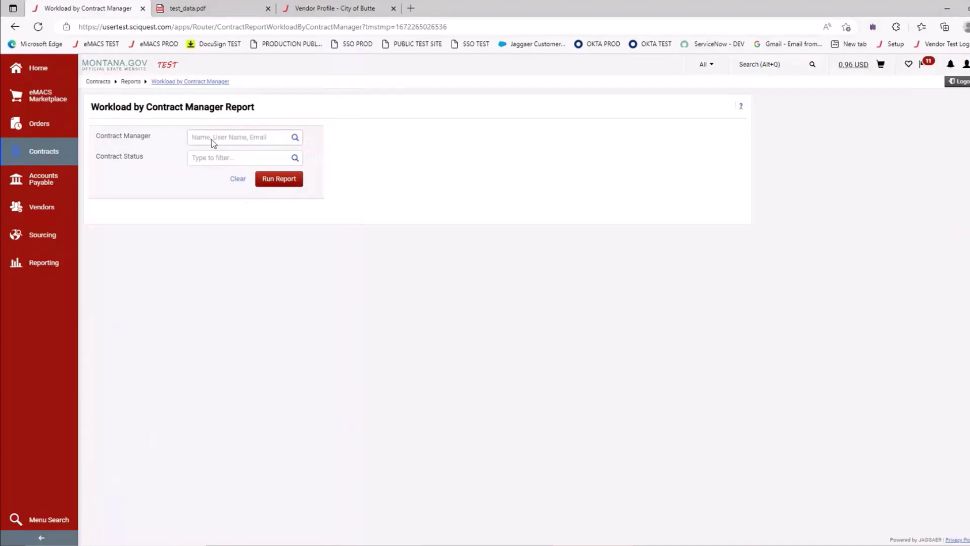
- Filter the report by the contract manager's name and run it without a contract status filter
left_click(211, 139)
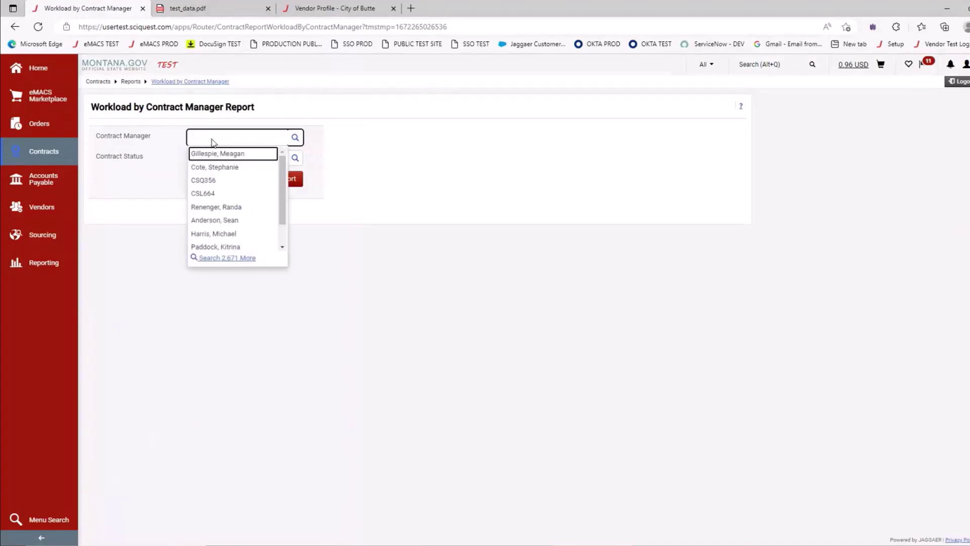
type("hastings")
left_click(243, 167)
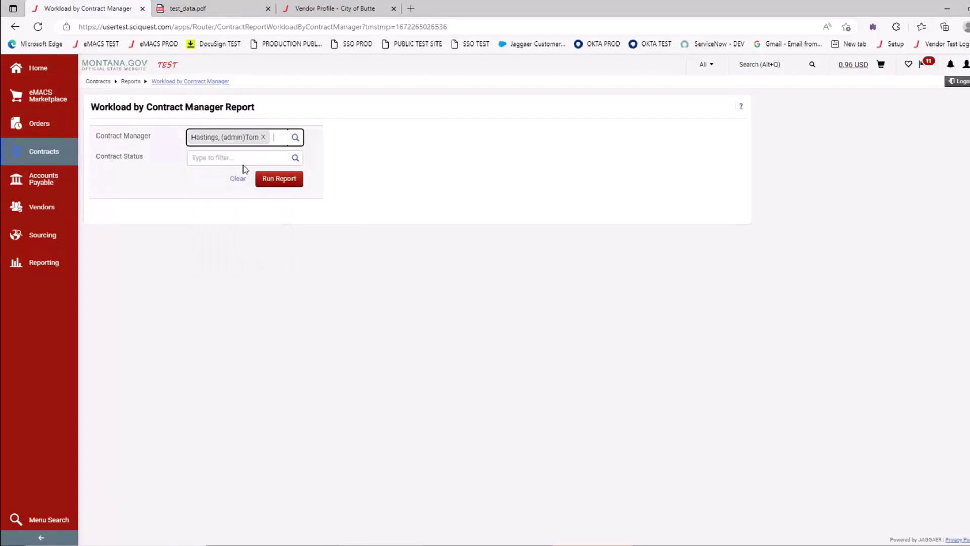
left_click(284, 185)
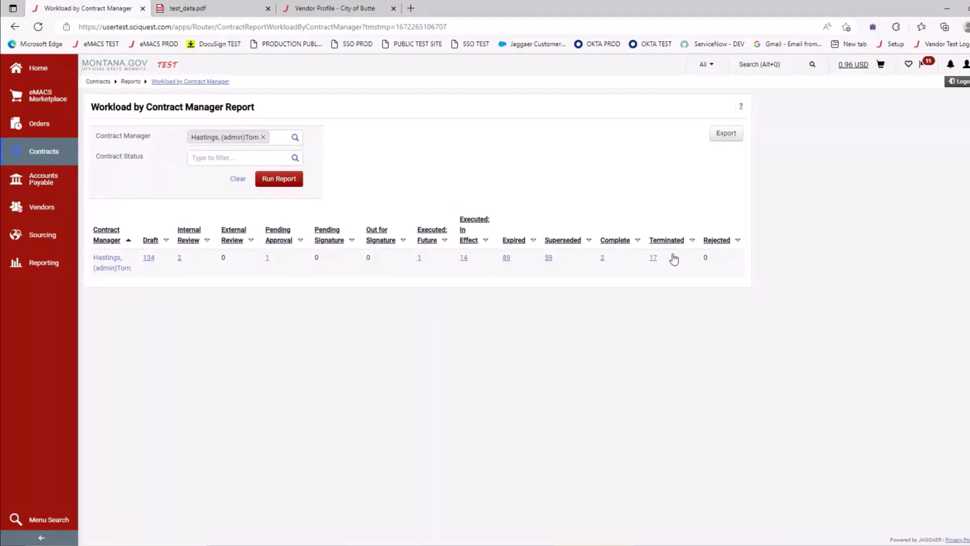
- View the contract manager's Executed: In Effect contracts and open the summary of the Corrections Demo 07.21.2022 contract
left_click(463, 258)
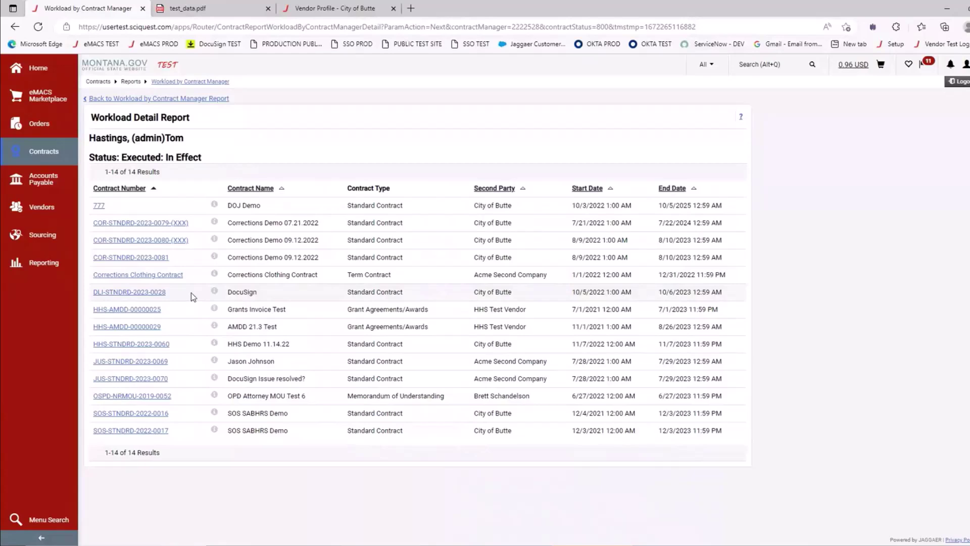
left_click(160, 224)
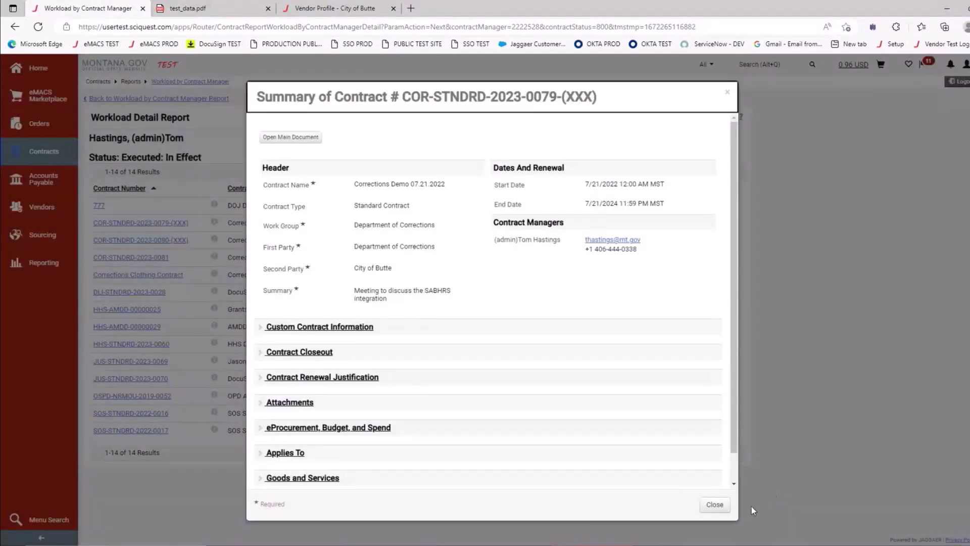
- Close the contract summary and open the Grants Invoice Test contract, HHS-AMDD-00000025, from the workload detail report
left_click(728, 514)
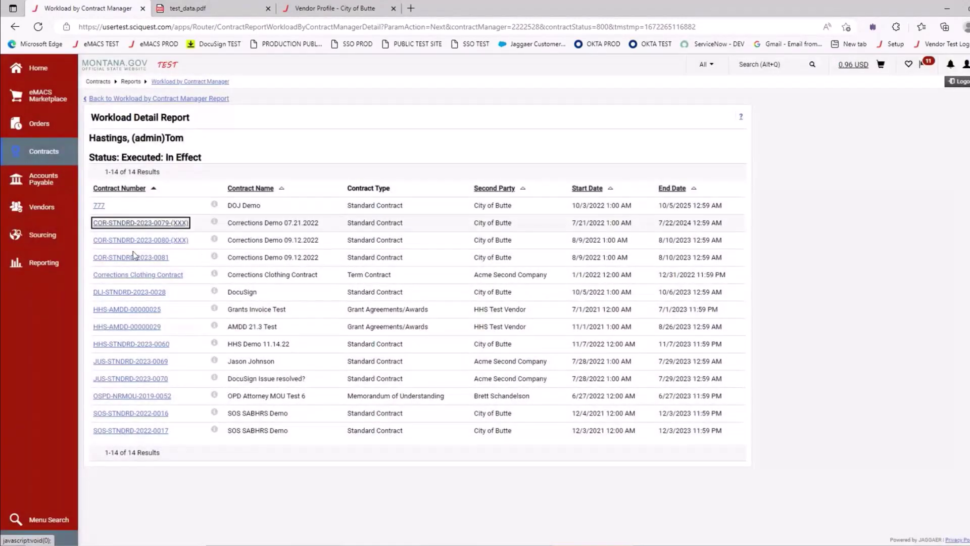
left_click(135, 314)
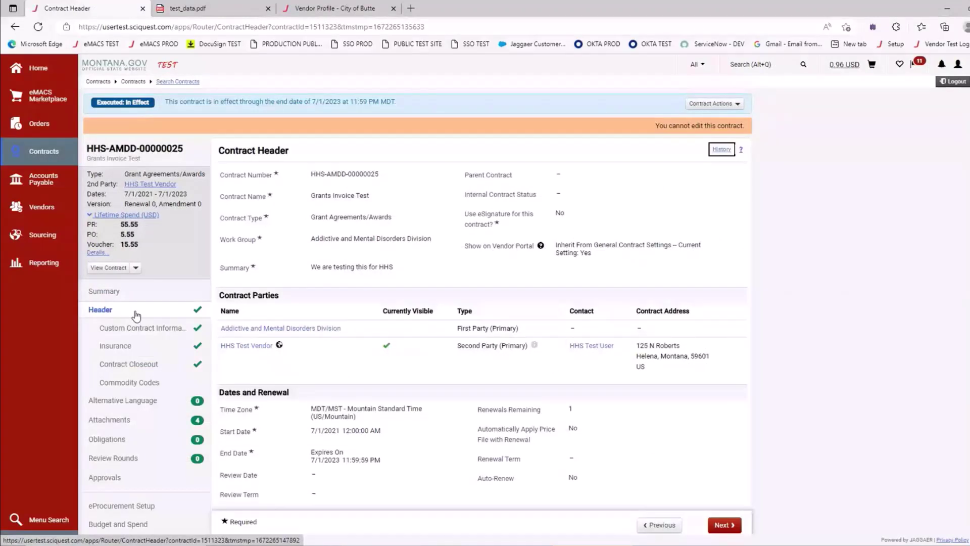
- Run the Expiring Contracts attention report for only my contracts ending within 0-30 days, without a renewal/amendment status, and review its graphs and details
mouse_move(103, 174)
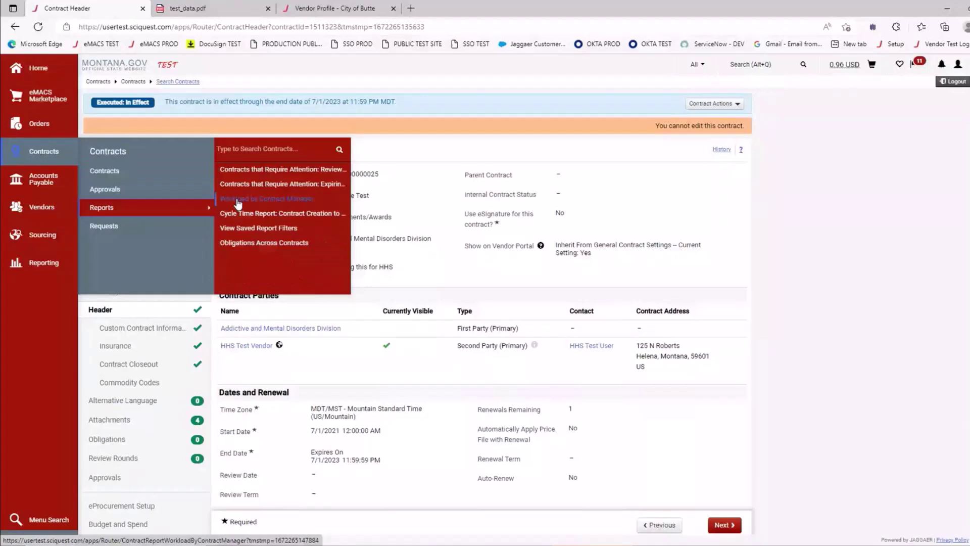
left_click(284, 171)
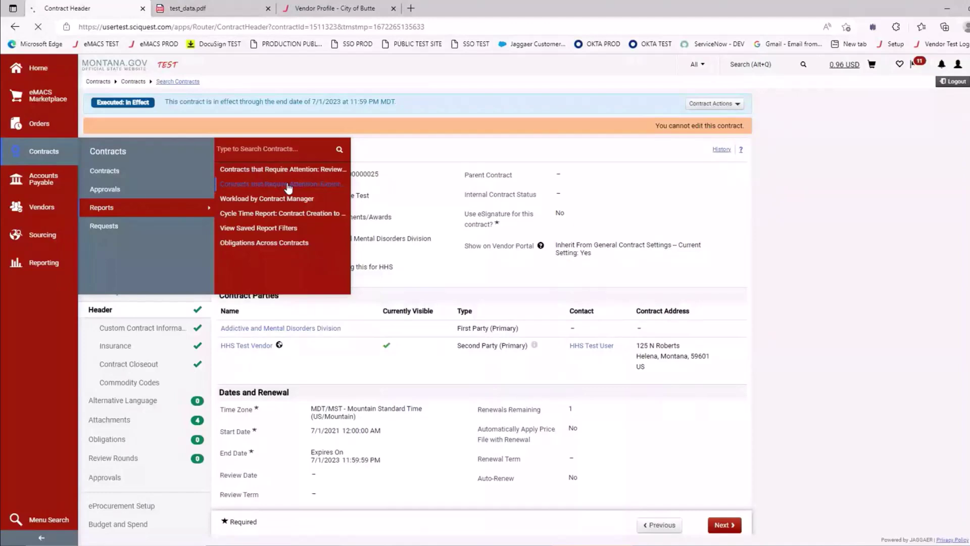
left_click(268, 158)
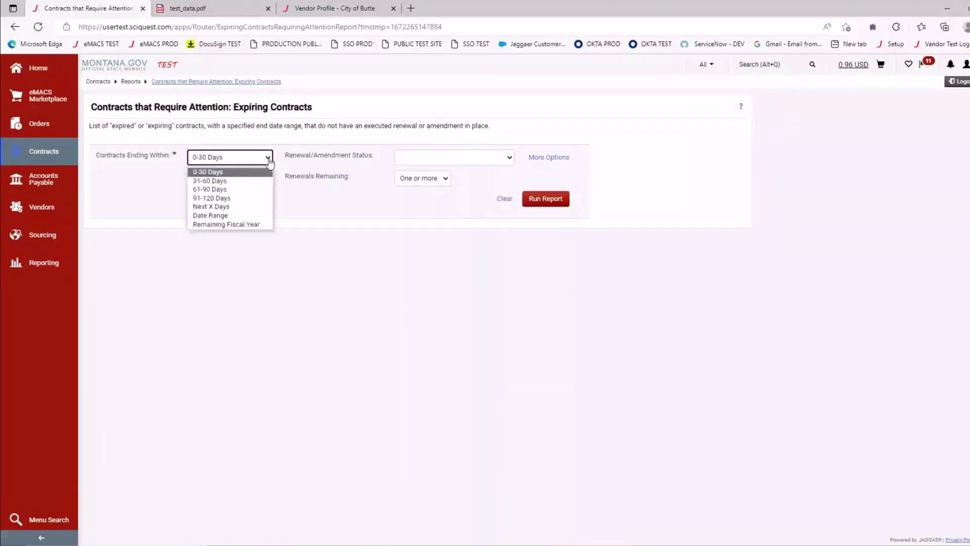
left_click(247, 241)
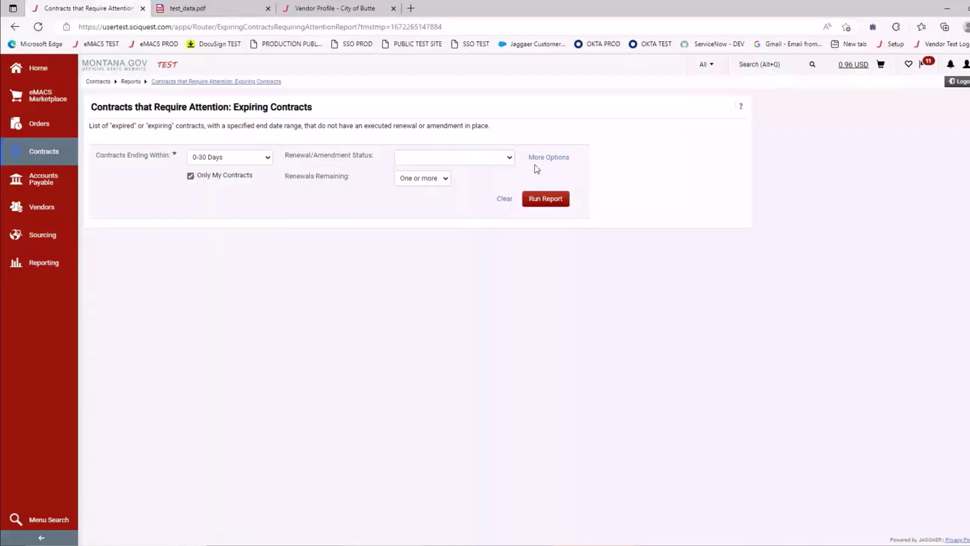
left_click(500, 158)
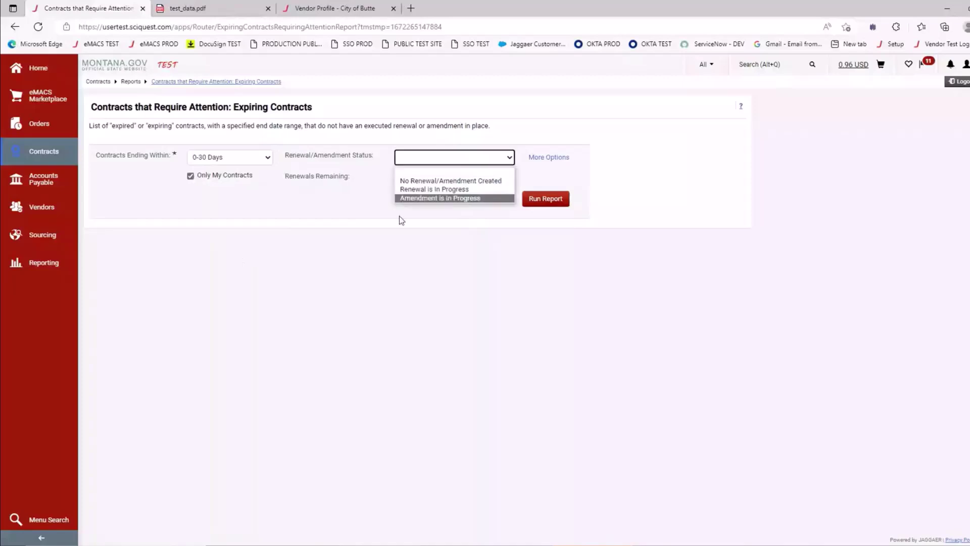
left_click(402, 221)
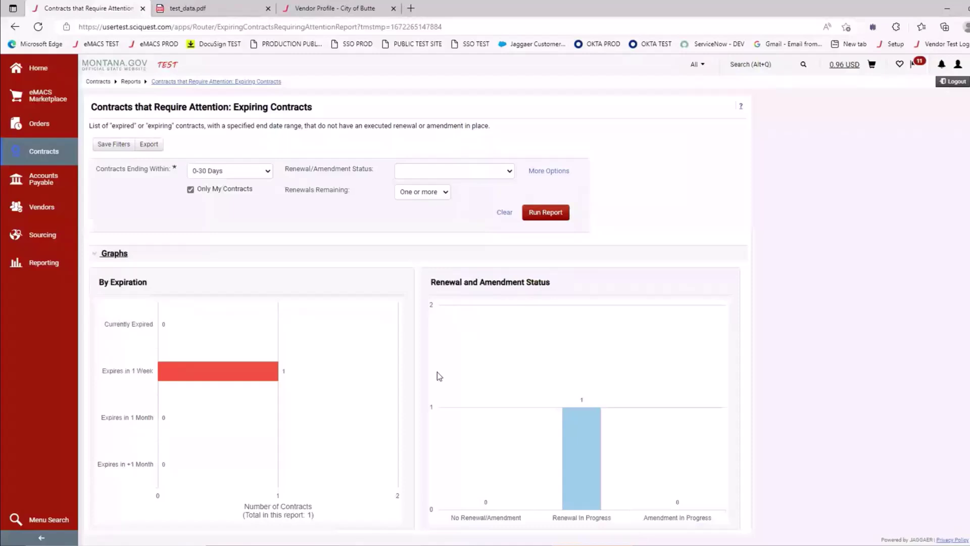
scroll(241, 438, "down", 2)
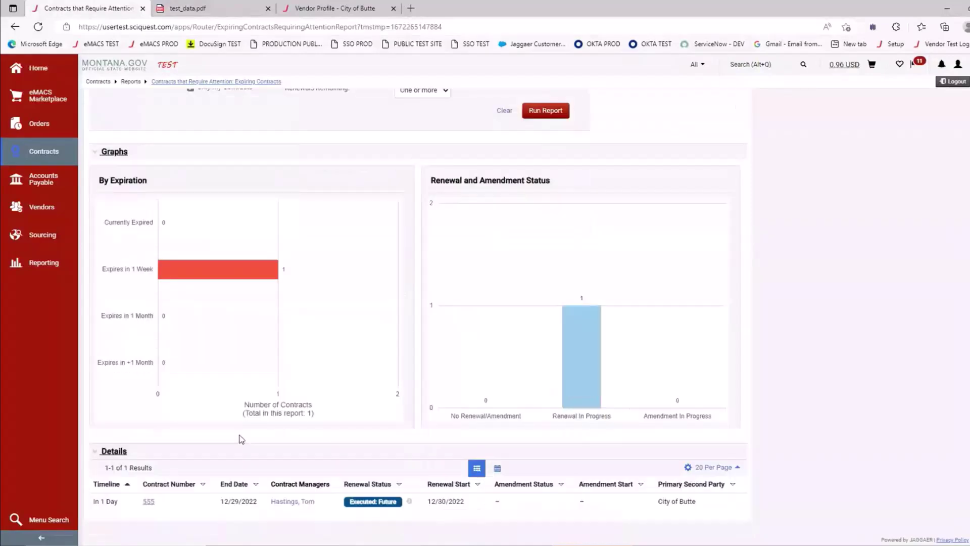
scroll(239, 324, "up", 2)
scroll(237, 213, "down", 2)
scroll(305, 285, "up", 2)
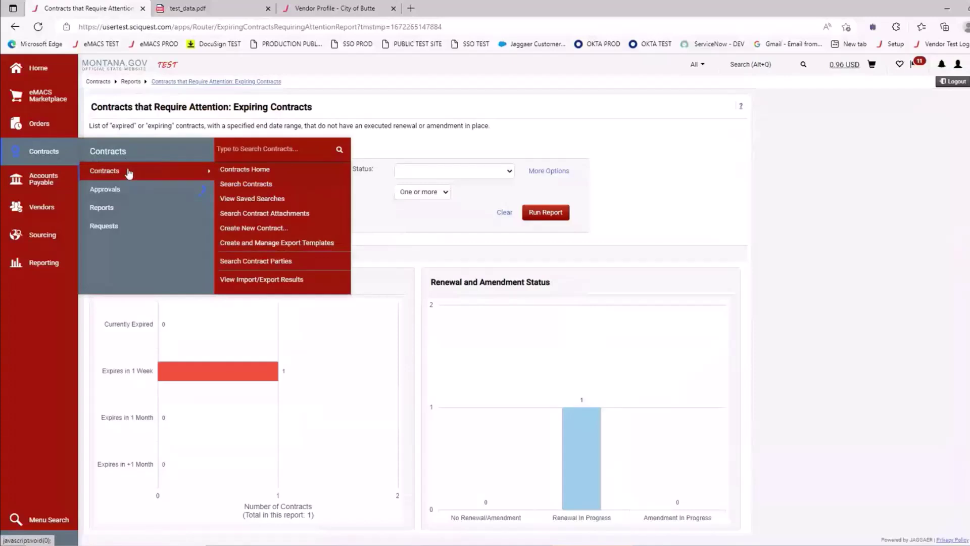
- Search contracts with contract manager Me created in the last 7 days, and view the search export options without submitting an export
left_click(129, 173)
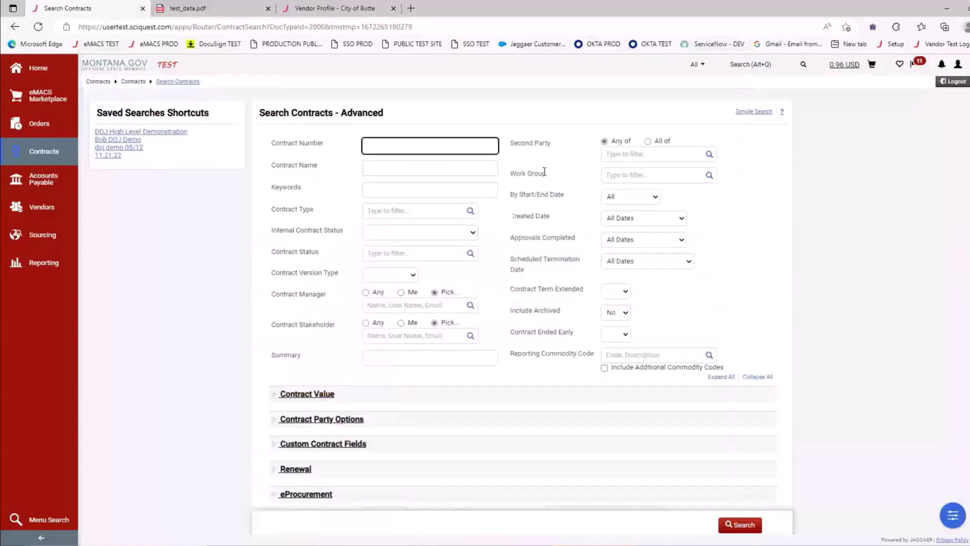
left_click(643, 218)
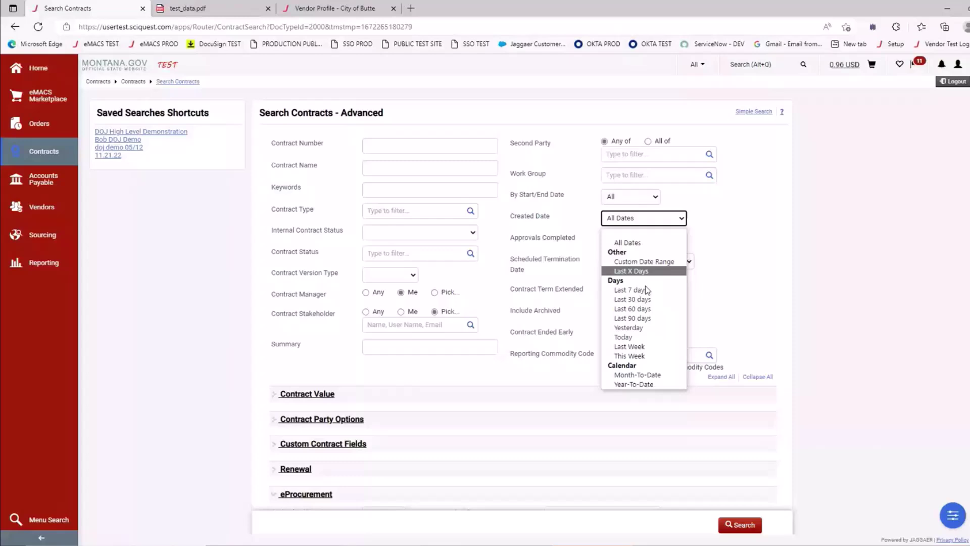
left_click(632, 289)
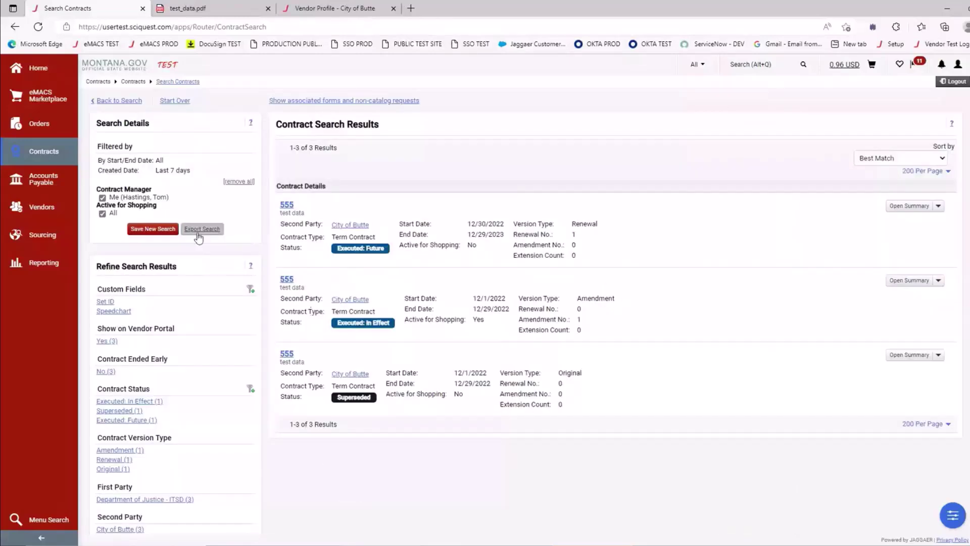
left_click(201, 229)
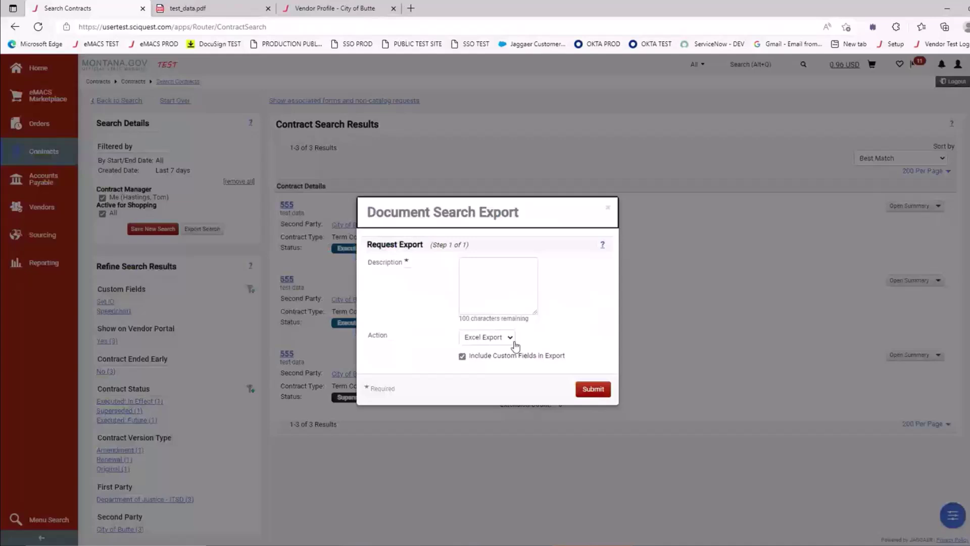
key("Escape")
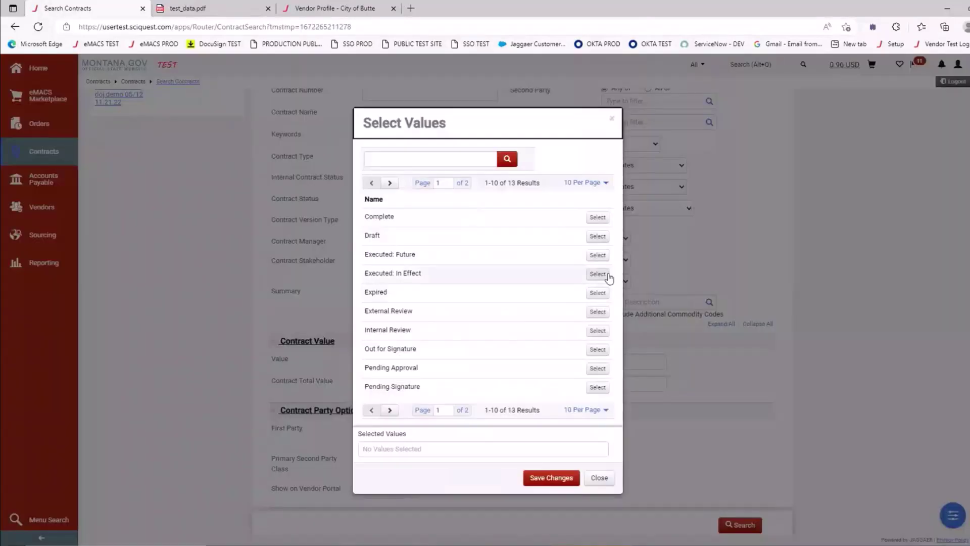
- Search contracts with contract manager Me and status Executed: In Effect across all created dates, and look through the results
left_click(597, 274)
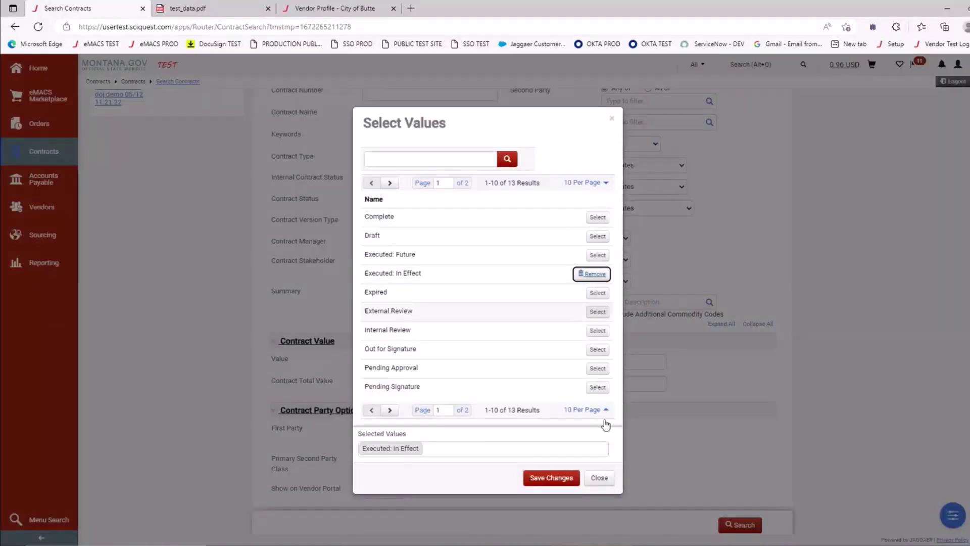
left_click(563, 481)
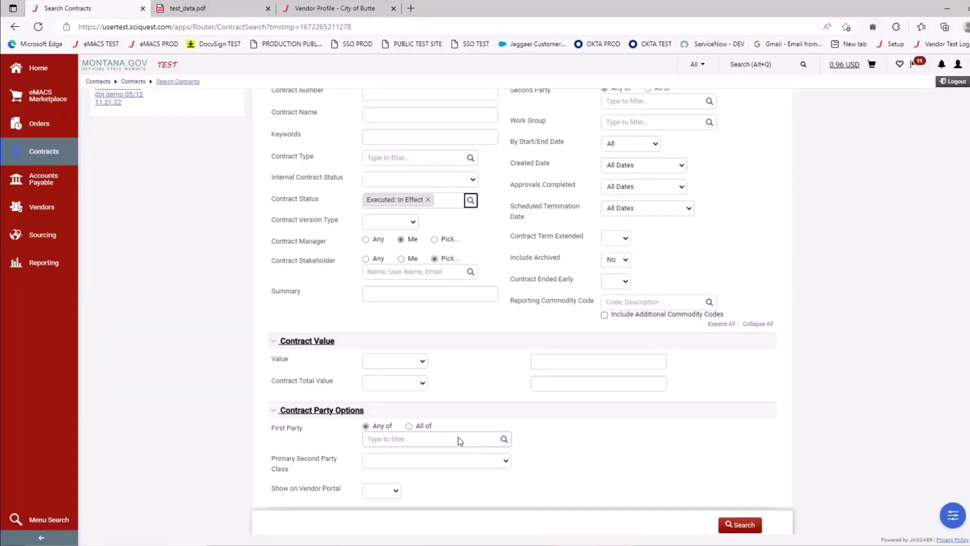
scroll(459, 441, "down", 15)
scroll(443, 439, "down", 20)
scroll(451, 442, "down", 3)
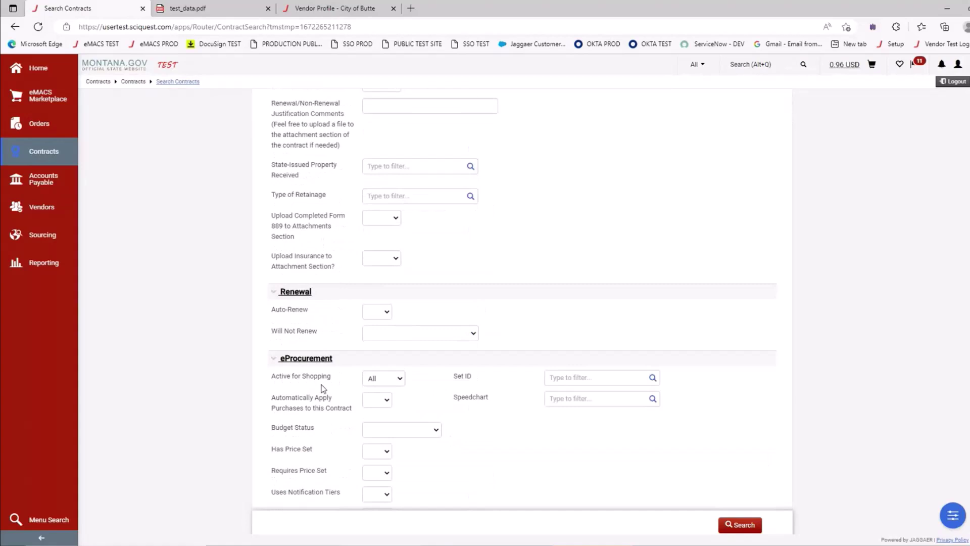
left_click(743, 525)
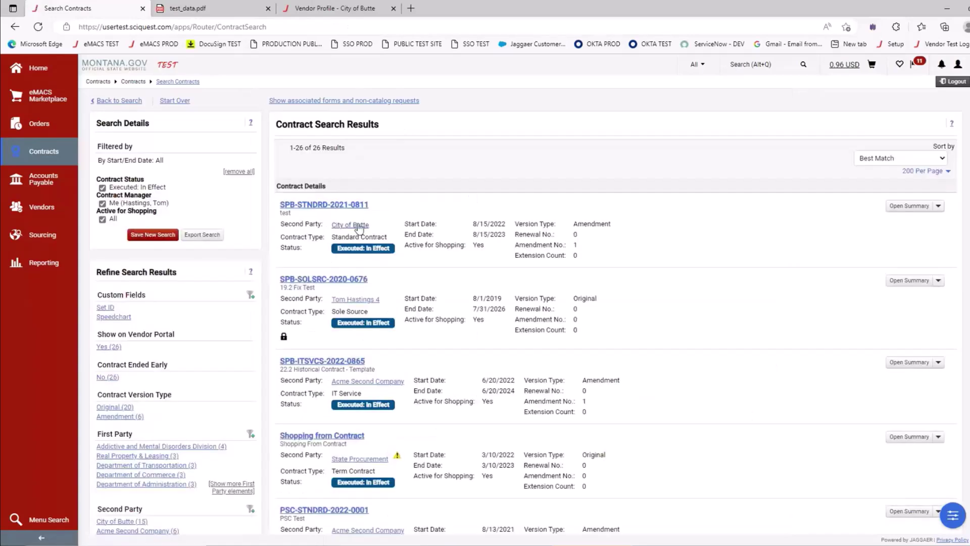
scroll(356, 344, "down", 6)
scroll(358, 373, "down", 2)
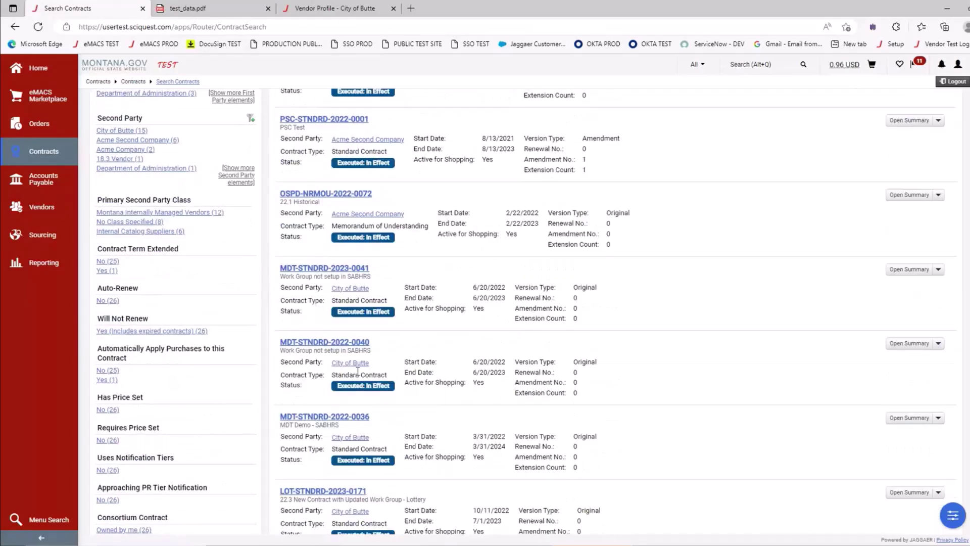
scroll(358, 372, "down", 5)
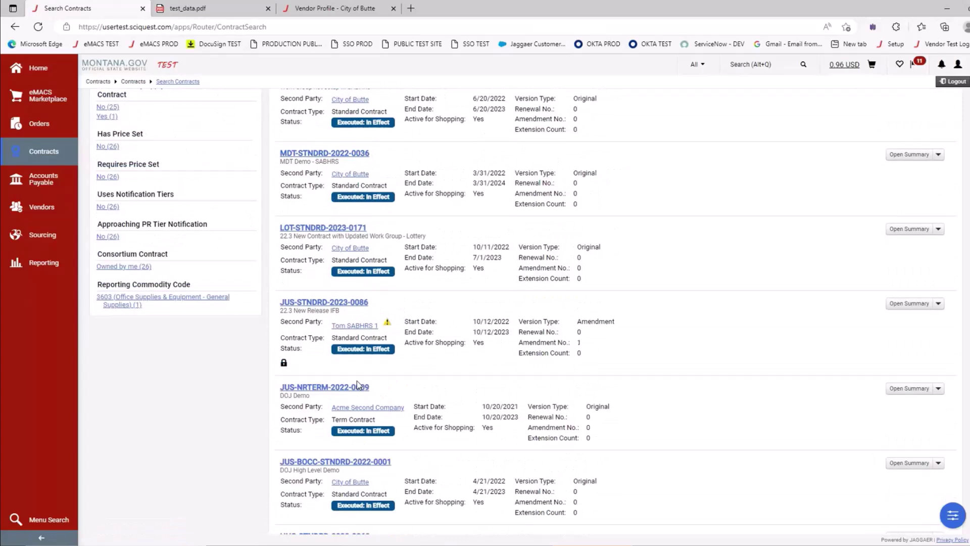
scroll(357, 385, "down", 10)
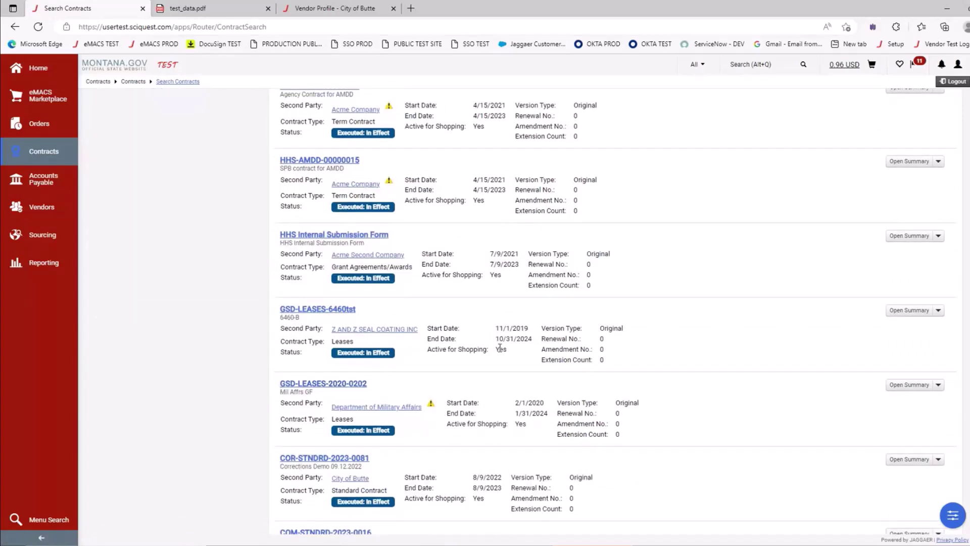
scroll(499, 347, "up", 2)
scroll(171, 207, "up", 15)
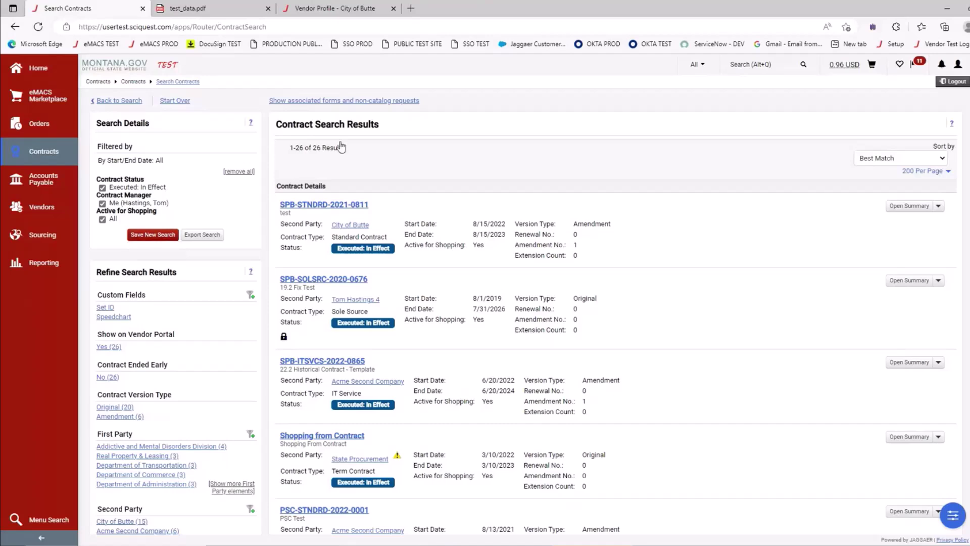
- Open the home dashboard and examine the contract officer's widgets for contracts, solicitations, sole sources, action items and contract alerts
left_click(51, 69)
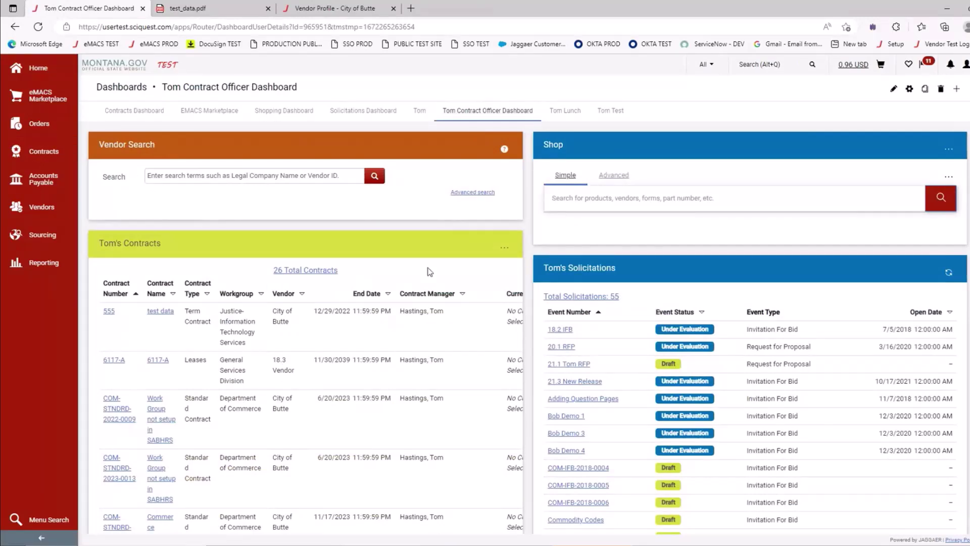
scroll(429, 272, "down", 1)
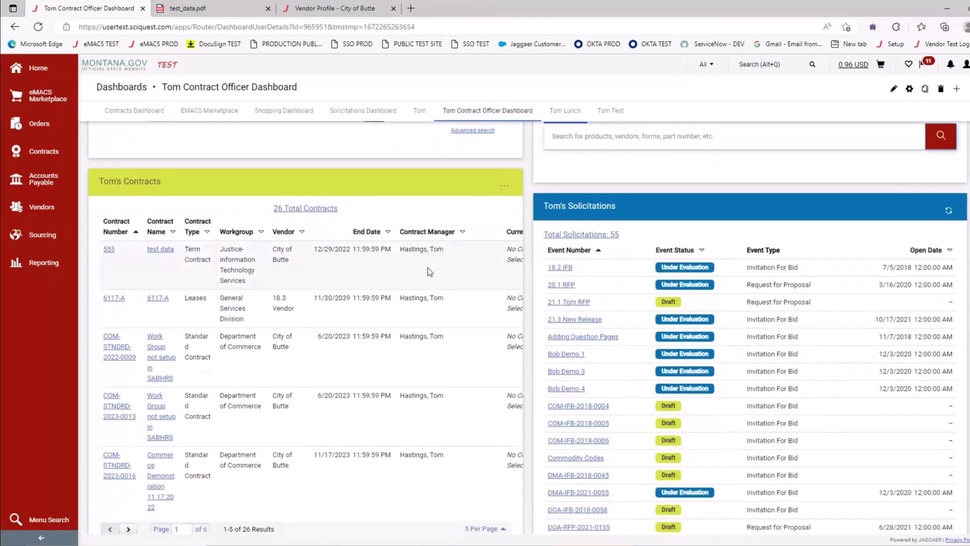
scroll(429, 272, "up", 1)
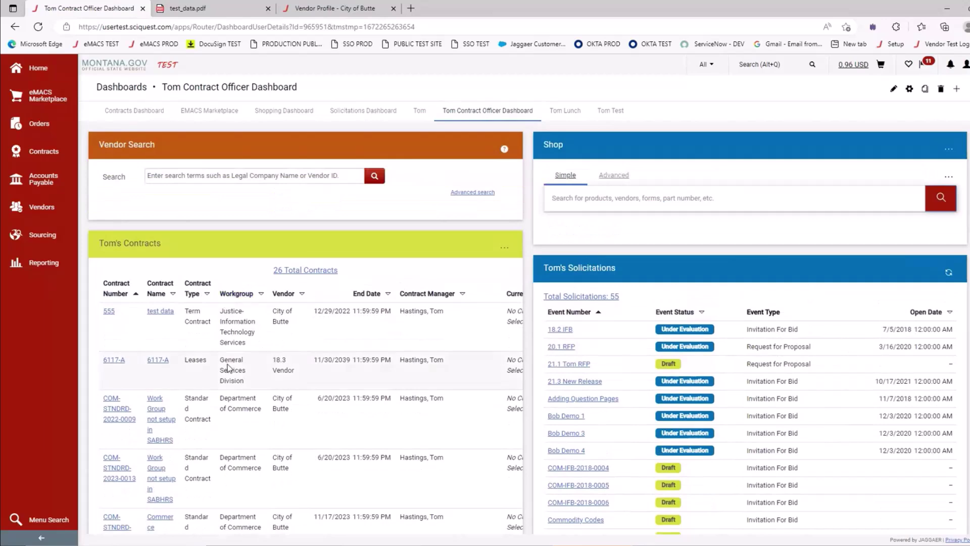
scroll(586, 288, "down", 2)
scroll(586, 288, "down", 9)
scroll(604, 333, "up", 3)
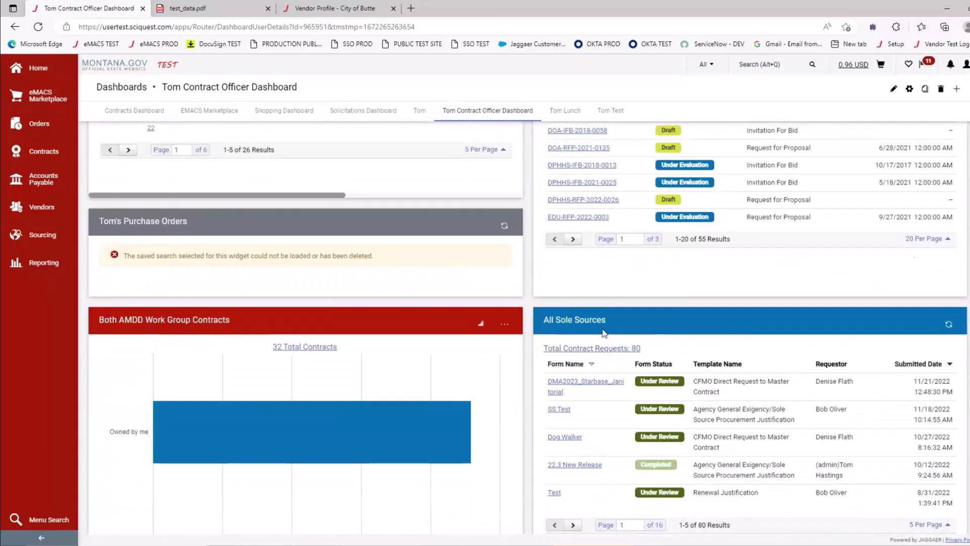
scroll(604, 333, "down", 2)
scroll(608, 349, "down", 7)
scroll(608, 350, "up", 1)
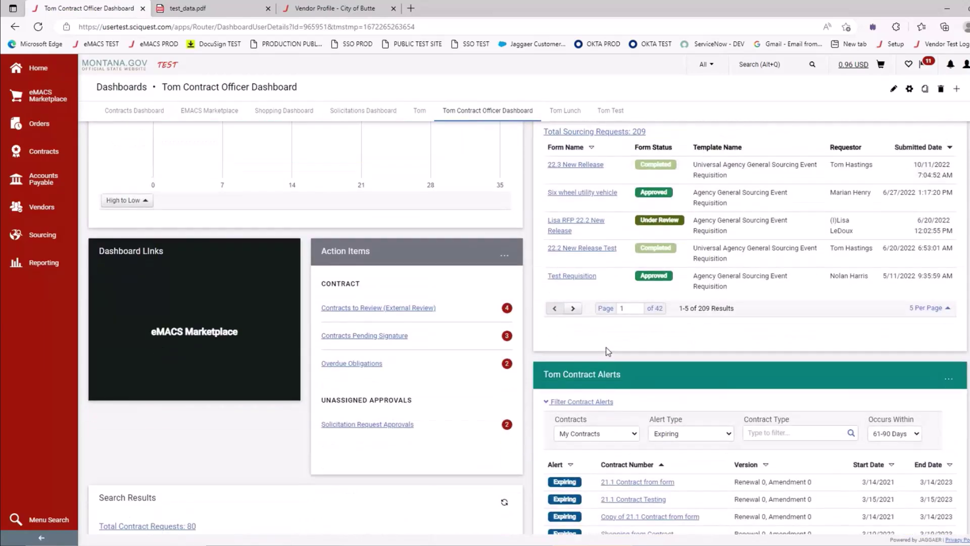
scroll(473, 348, "down", 4)
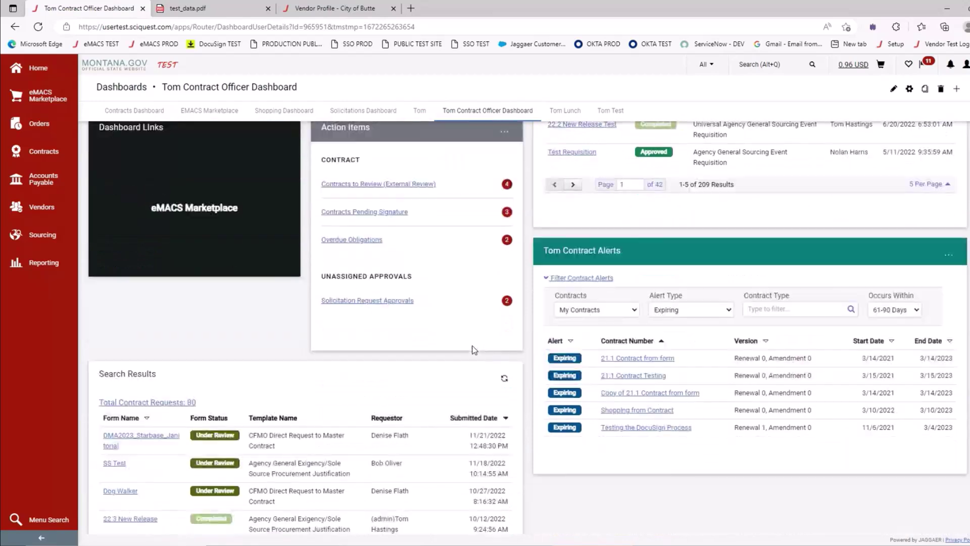
scroll(474, 349, "down", 1)
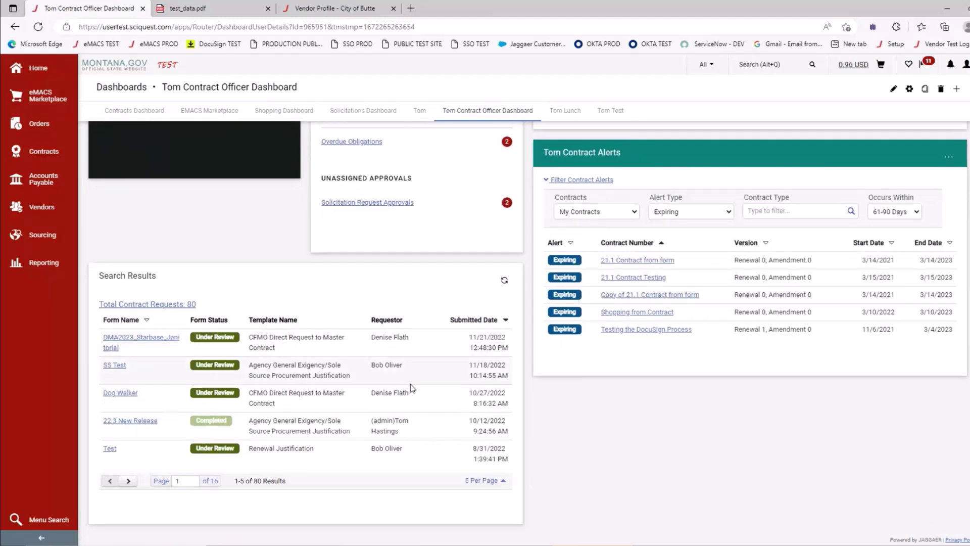
scroll(433, 388, "up", 12)
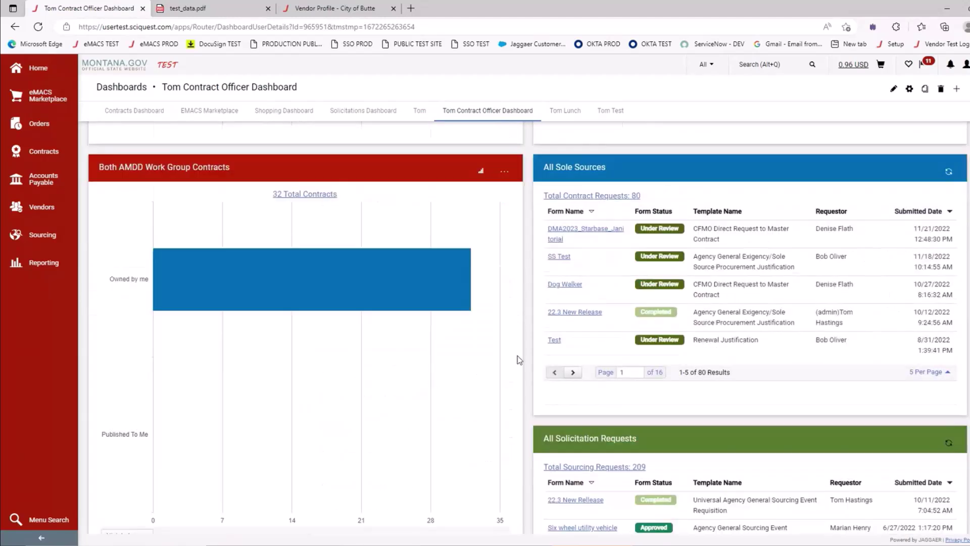
scroll(559, 335, "up", 7)
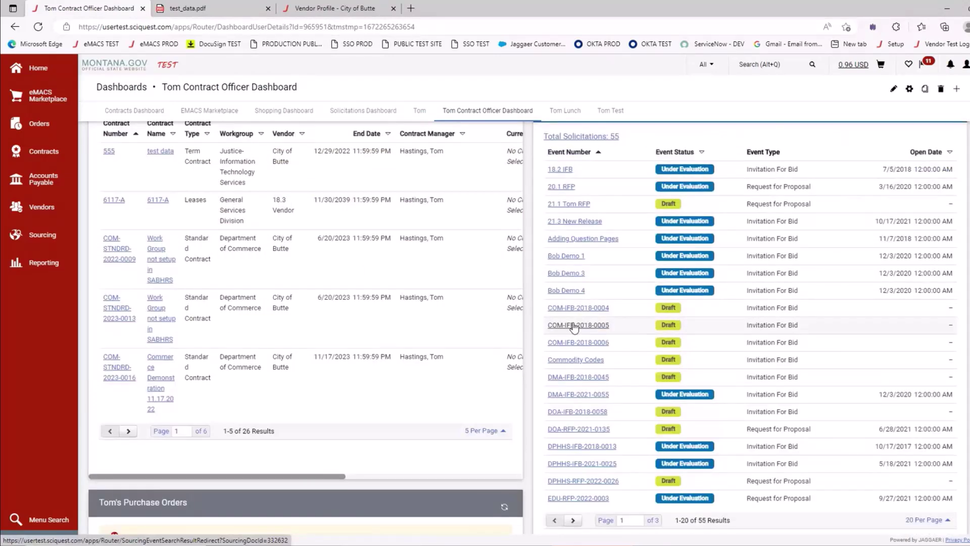
scroll(394, 264, "up", 3)
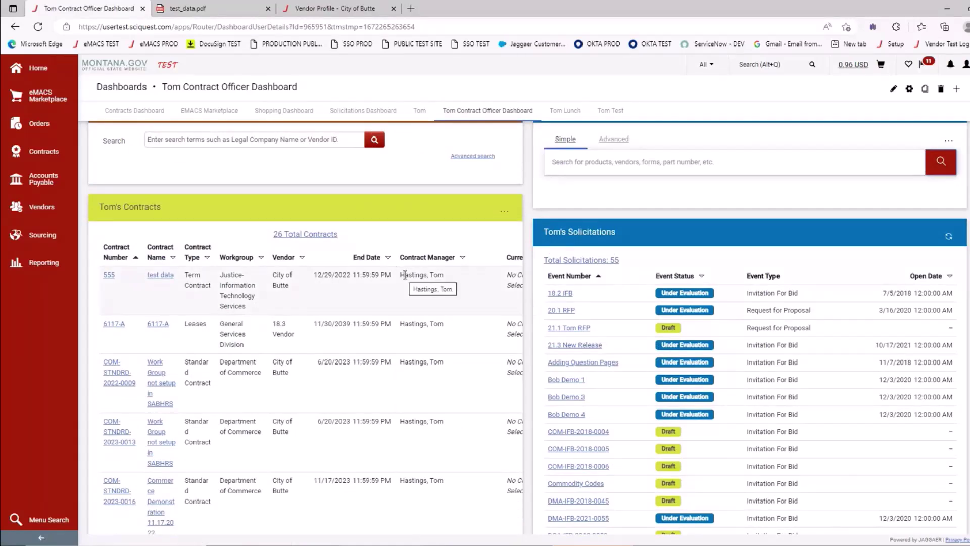